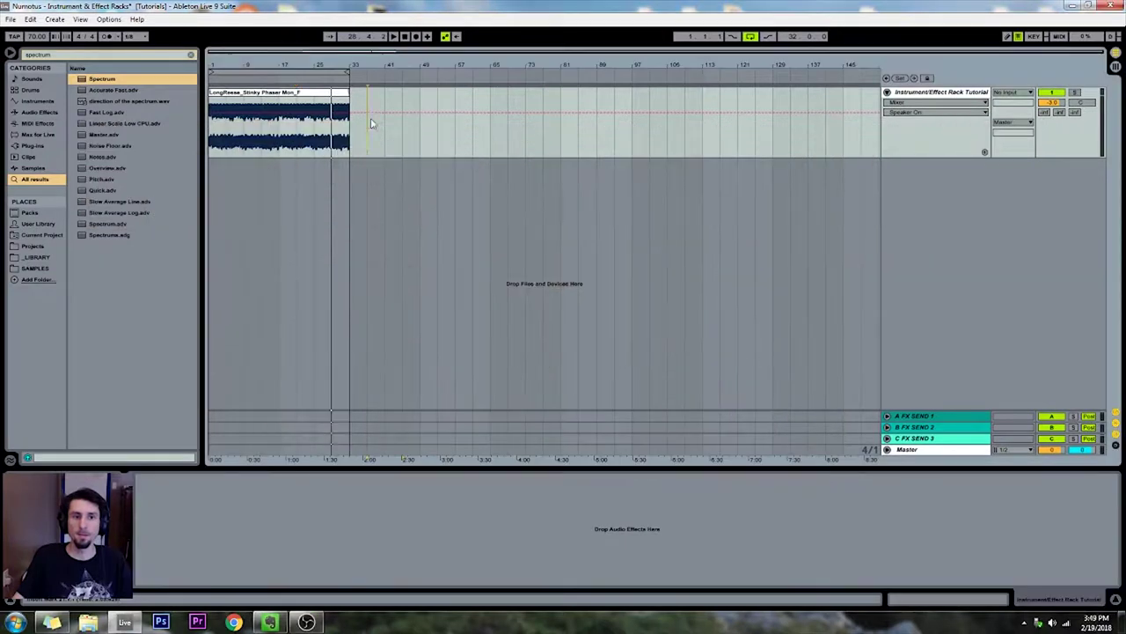
pyautogui.moveTo(369, 120); pyautogui.dragTo(440, 145)
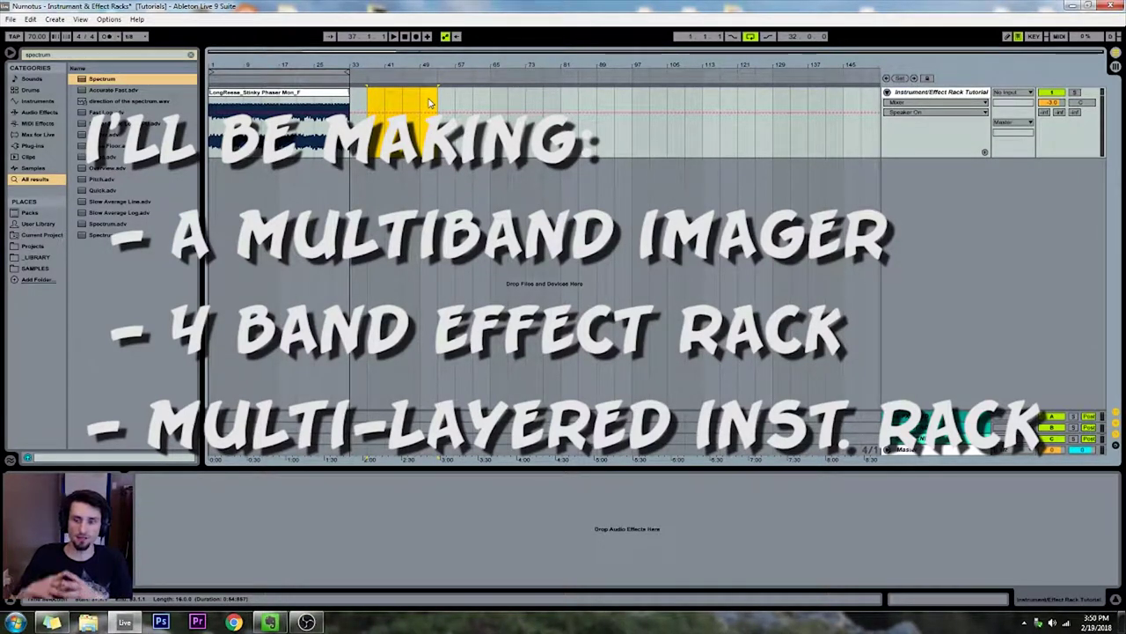
pyautogui.moveTo(430, 103)
pyautogui.mouseDown()
pyautogui.moveTo(521, 104)
pyautogui.moveTo(492, 105)
pyautogui.mouseUp()
pyautogui.click(491, 105)
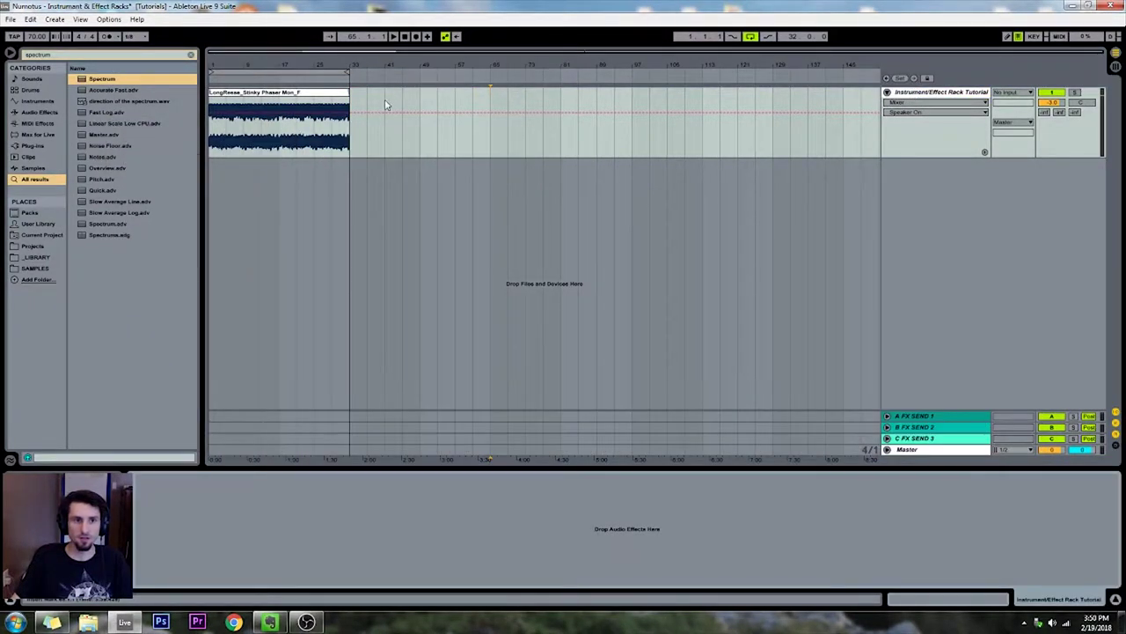
pyautogui.moveTo(348, 98); pyautogui.dragTo(419, 103)
pyautogui.click(325, 71)
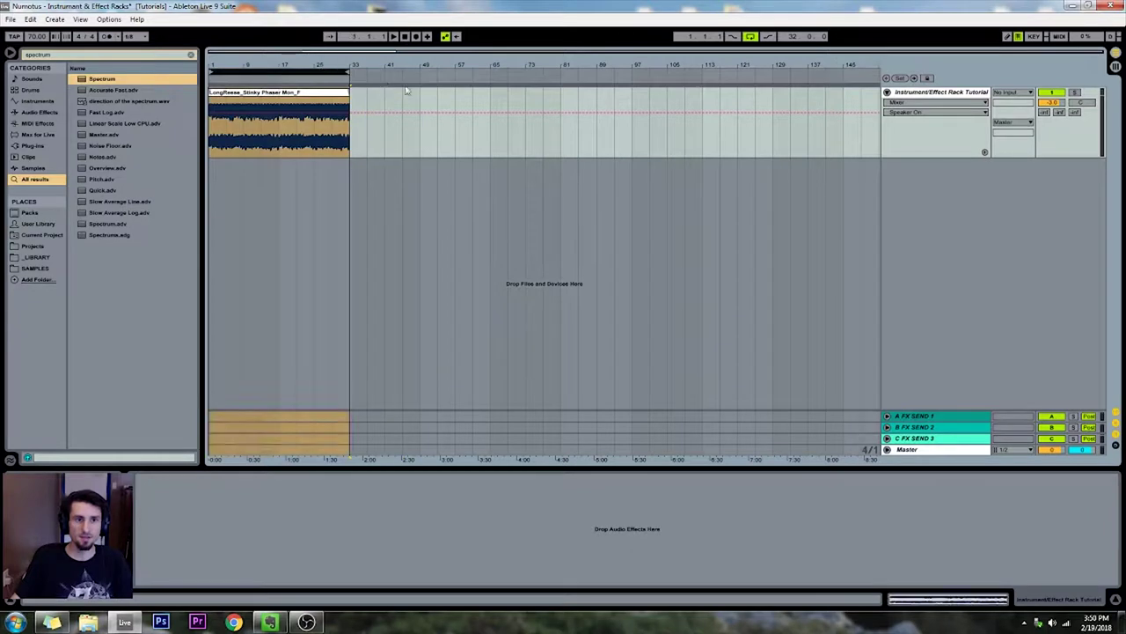
pyautogui.click(415, 103)
pyautogui.click(474, 109)
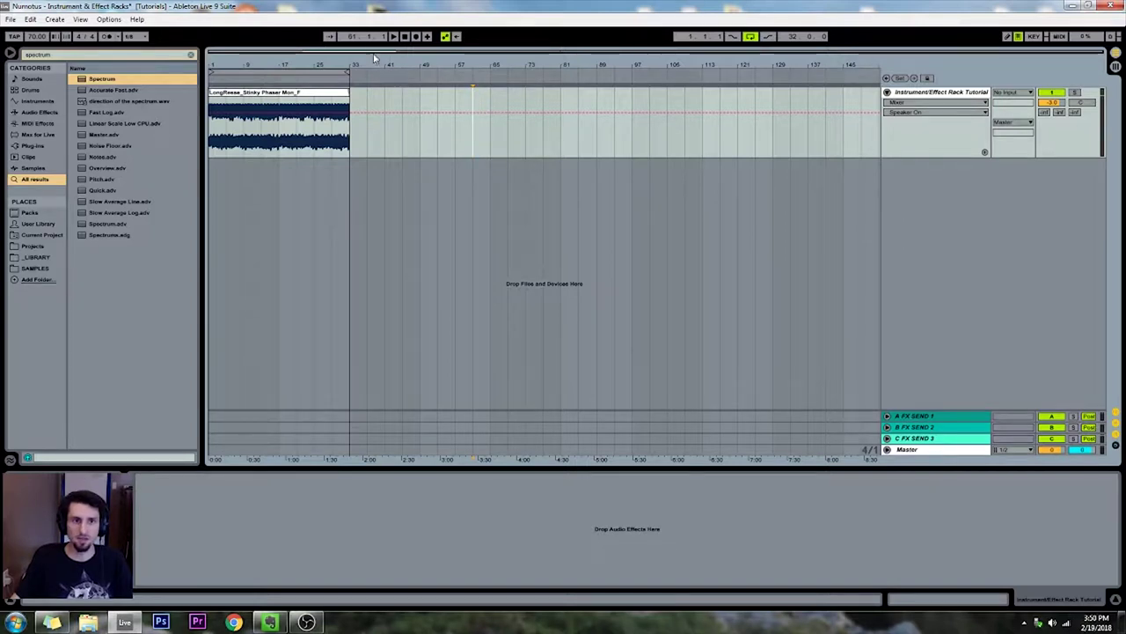
# - Play the bass clip from its start and from partway through to hear its dry sound, and stop playback
pyautogui.click(403, 40)
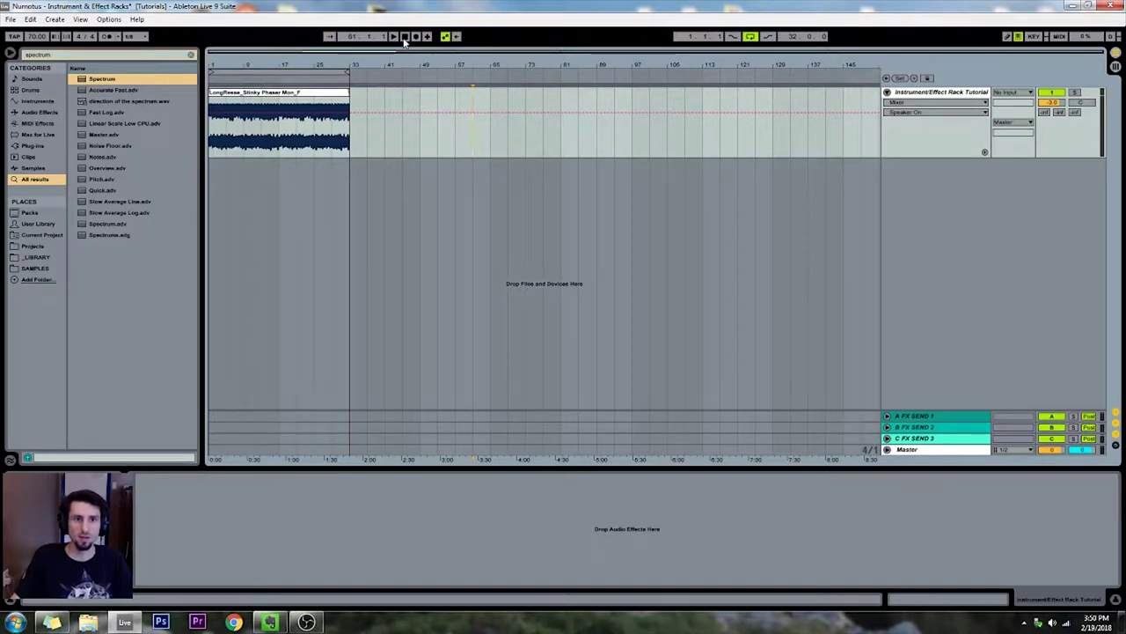
pyautogui.press('space')
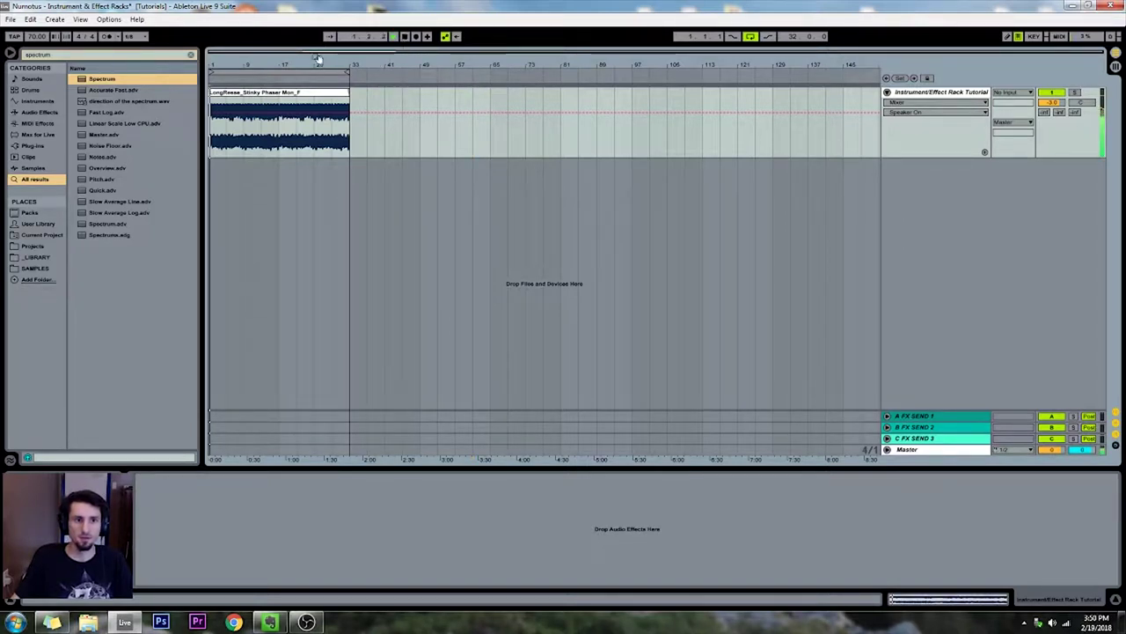
pyautogui.click(259, 79)
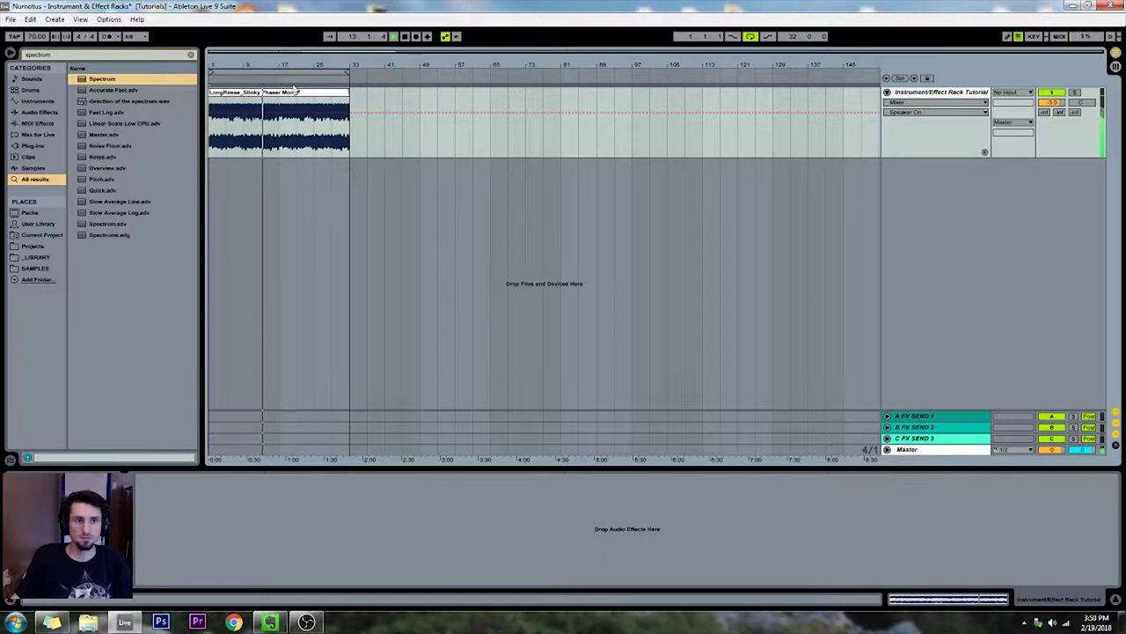
pyautogui.click(405, 37)
pyautogui.moveTo(369, 103); pyautogui.dragTo(420, 103)
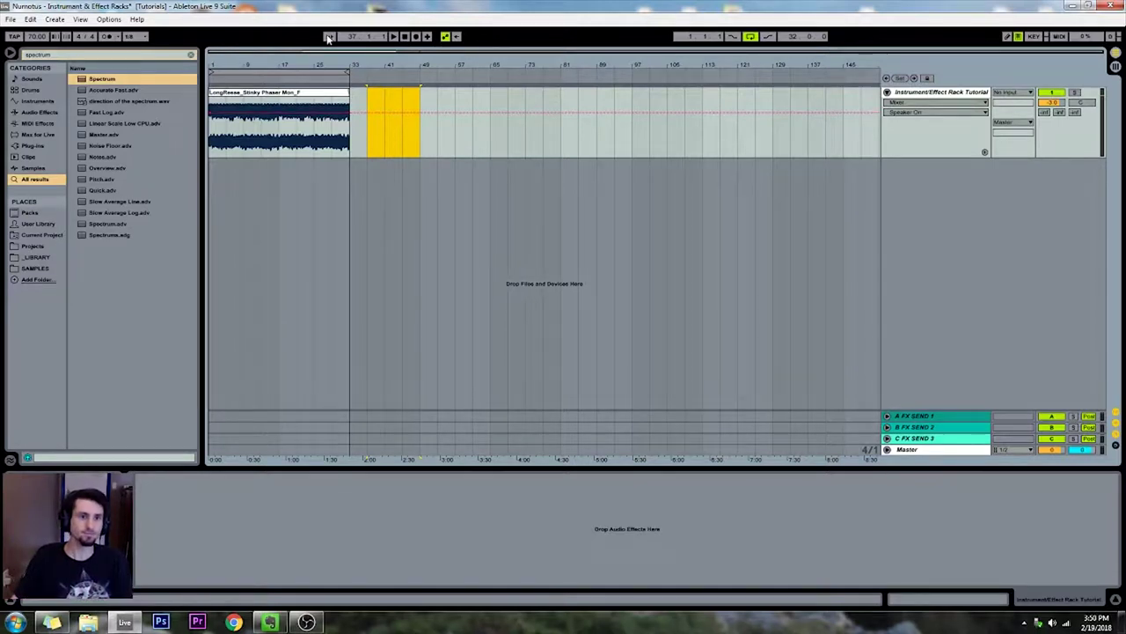
pyautogui.moveTo(350, 123); pyautogui.dragTo(590, 129)
pyautogui.click(473, 117)
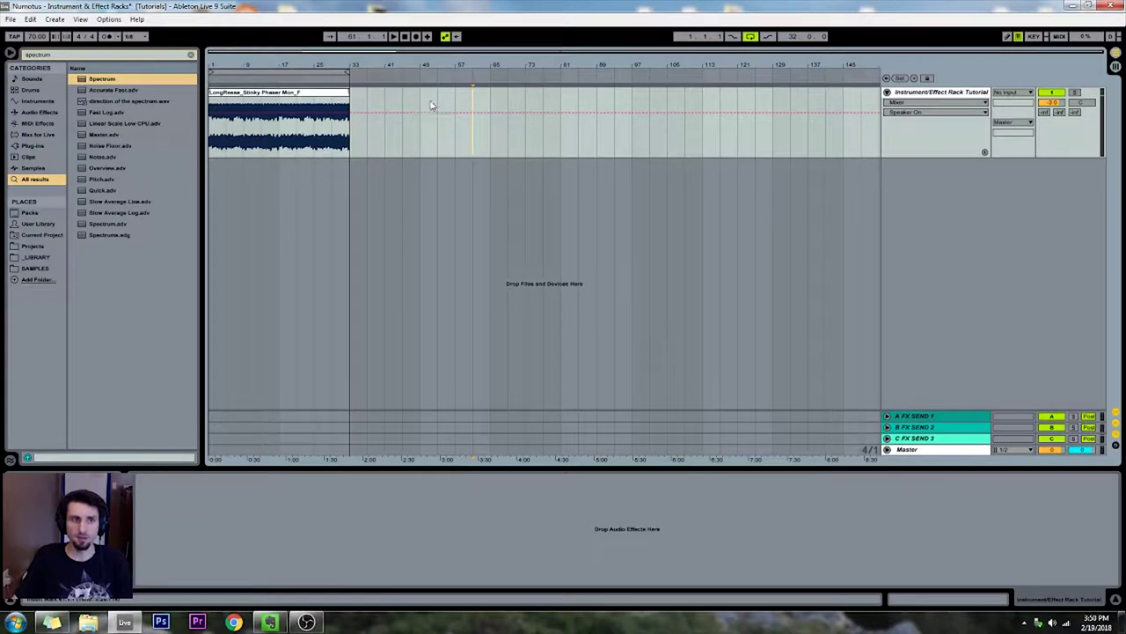
# - Add the Spectrum analyzer to the Instrument/Effect Rack Tutorial track and expand its graph to the large view
pyautogui.doubleClick(81, 83)
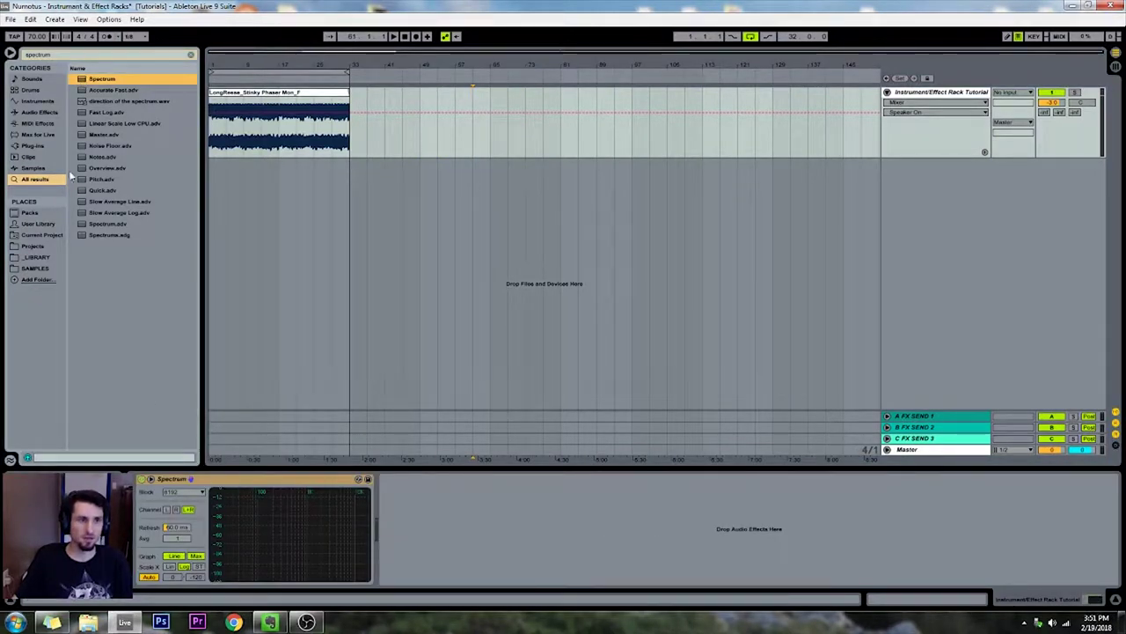
pyautogui.doubleClick(253, 514)
pyautogui.doubleClick(265, 370)
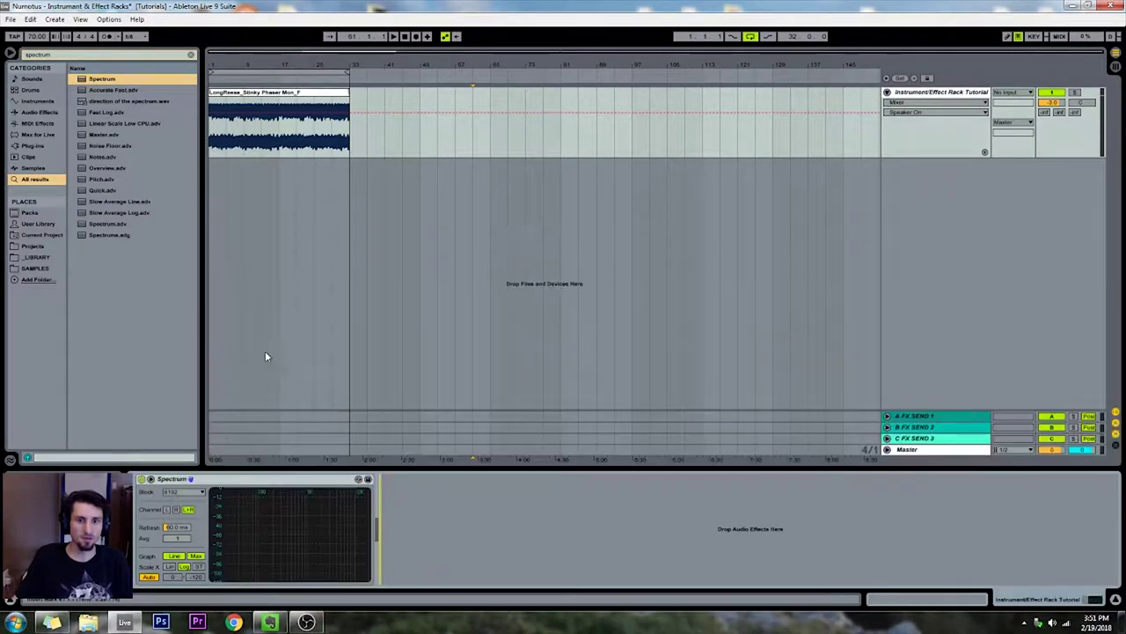
pyautogui.doubleClick(250, 518)
# - Play the bass clip from around bar 9 to examine its frequency content in Spectrum, and stop playback
pyautogui.press('space')
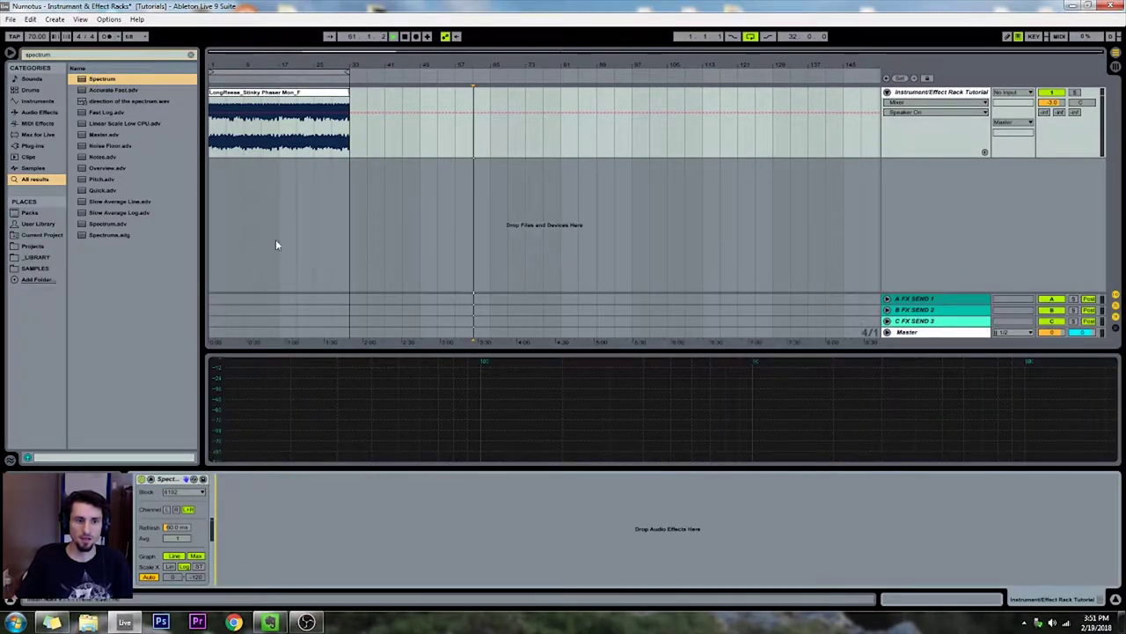
pyautogui.click(247, 77)
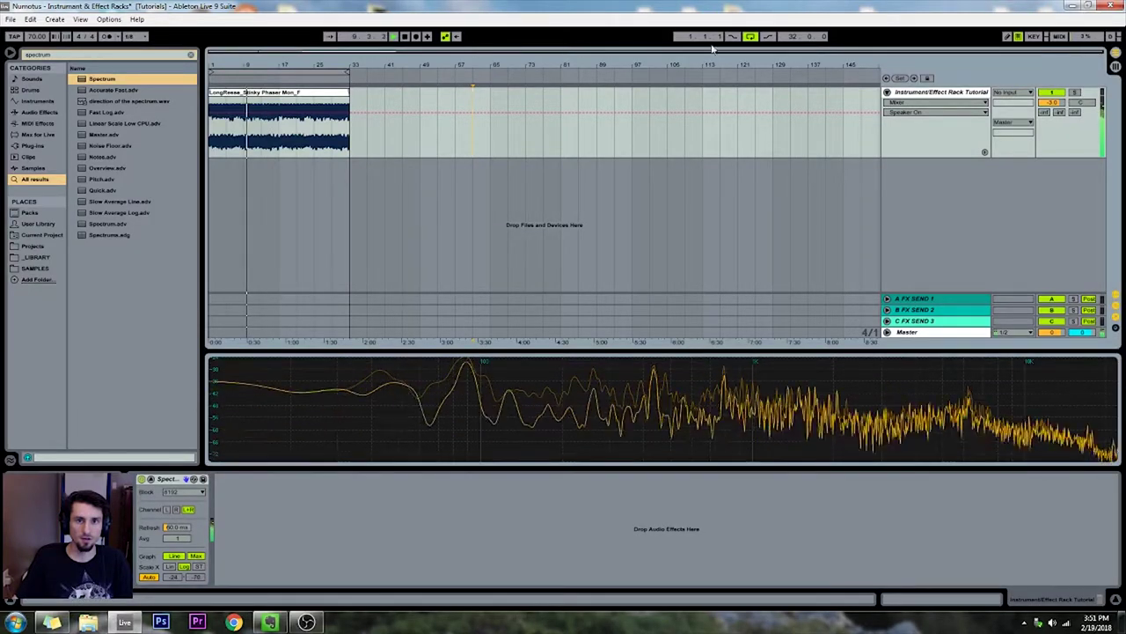
pyautogui.click(295, 73)
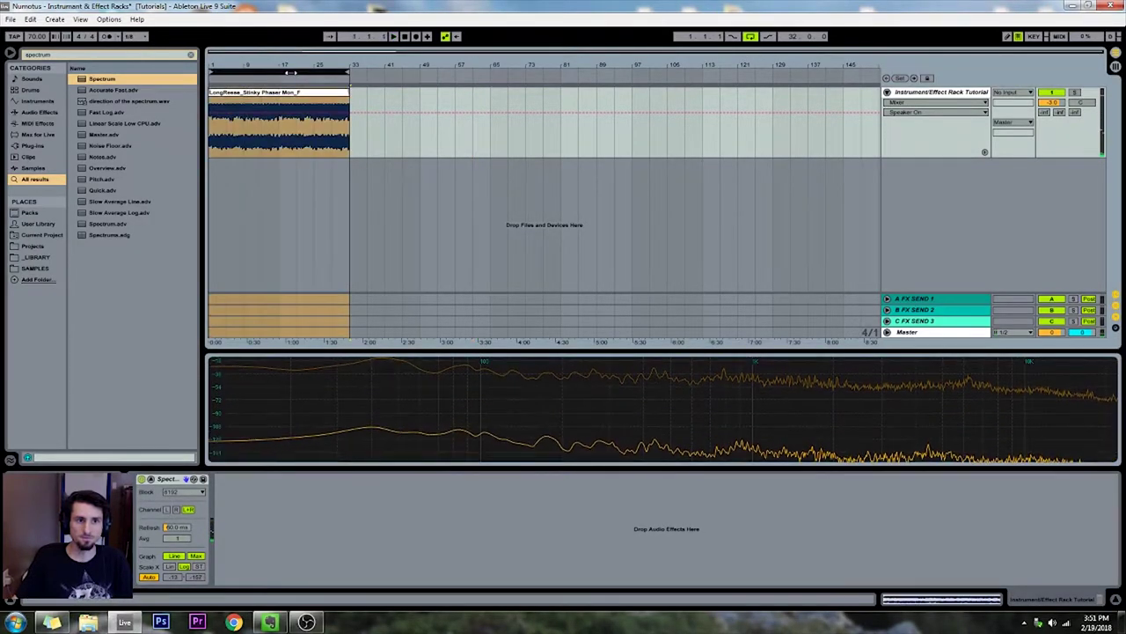
pyautogui.press('space')
# - Search the browser for "mul" and place Multiband Dynamics ahead of Spectrum in the track's device chain
pyautogui.hotkey('ctrl', 'f')
pyautogui.write('mumu')
pyautogui.write('t')
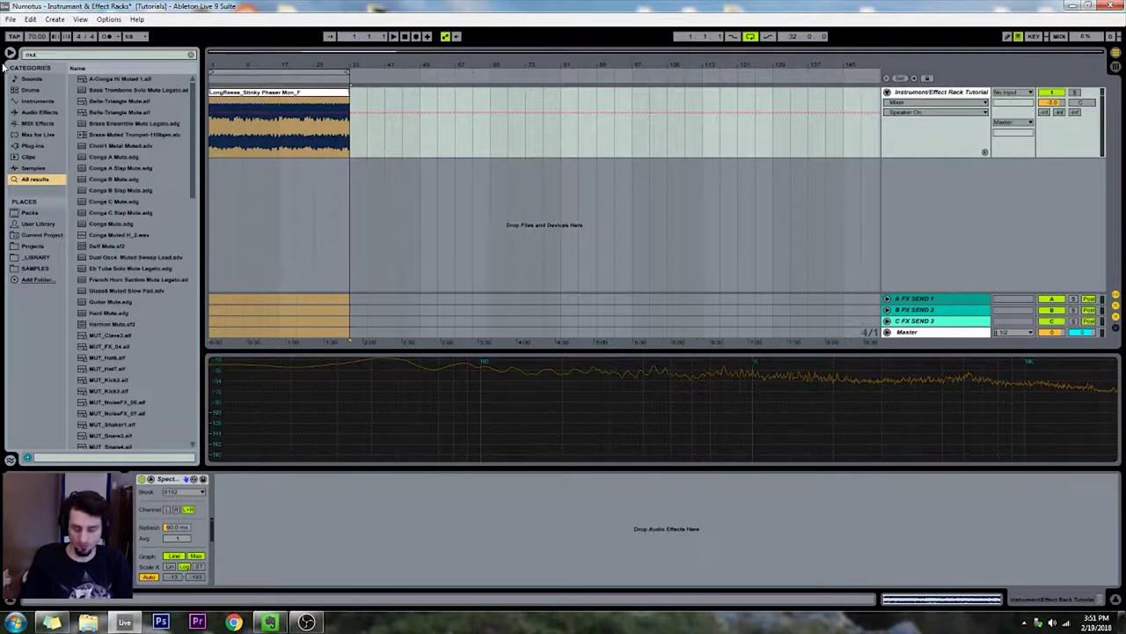
pyautogui.write('e')
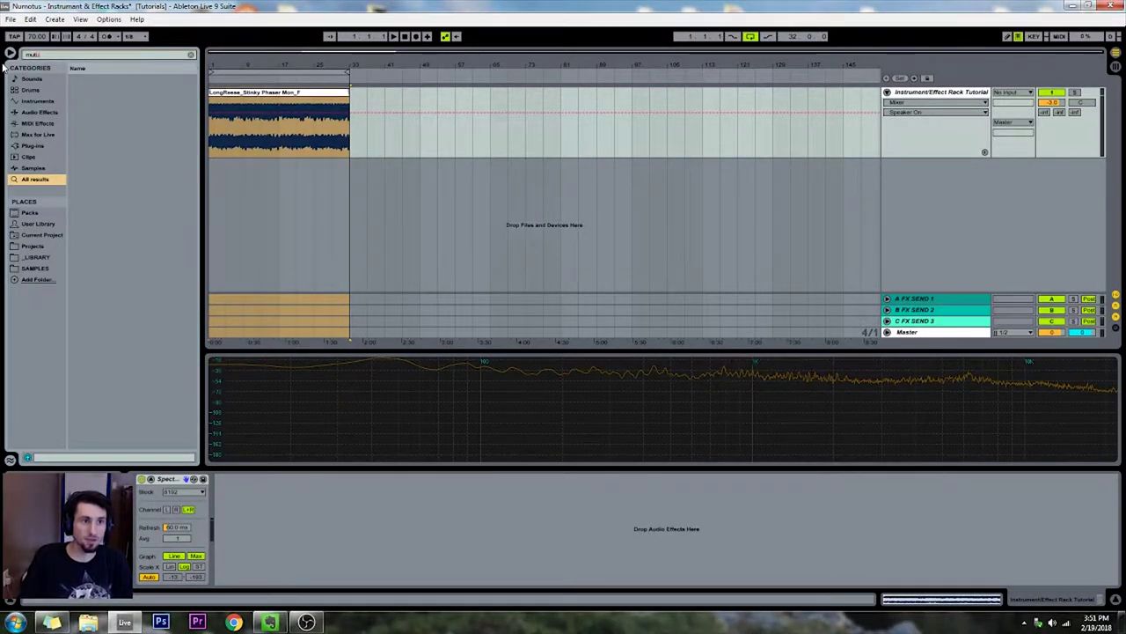
pyautogui.press('BackSpace')
pyautogui.press('BackSpace')
pyautogui.write('l')
pyautogui.moveTo(100, 81); pyautogui.dragTo(139, 577)
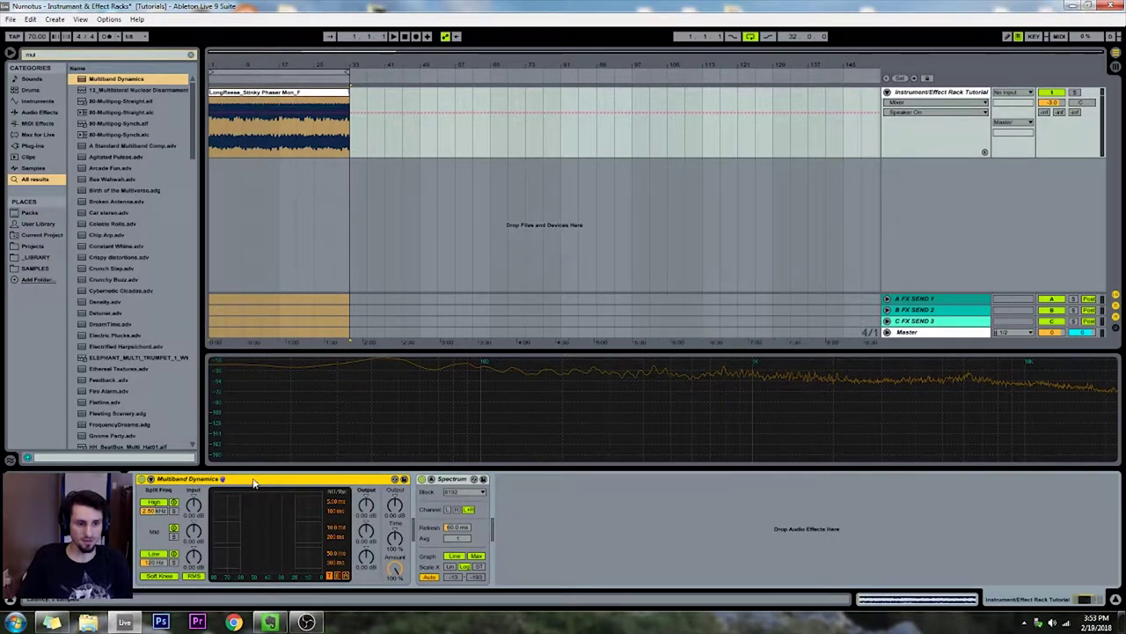
# - Group Multiband Dynamics into an Audio Effect Rack and show the rack's chain list and macro controls
pyautogui.moveTo(210, 151); pyautogui.dragTo(337, 186)
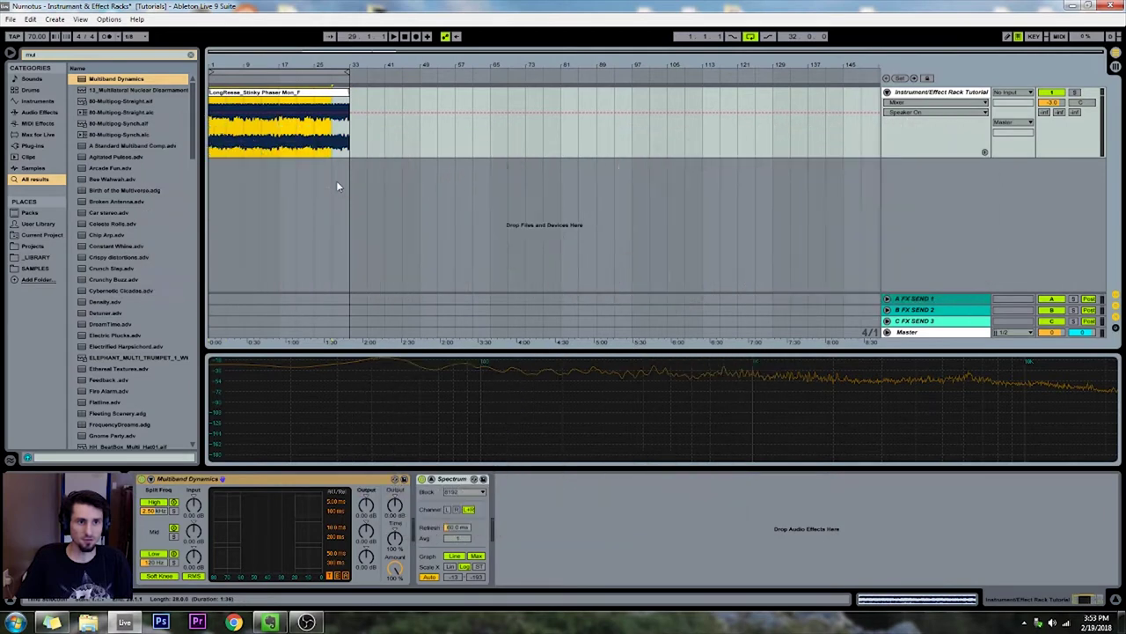
pyautogui.click(268, 482)
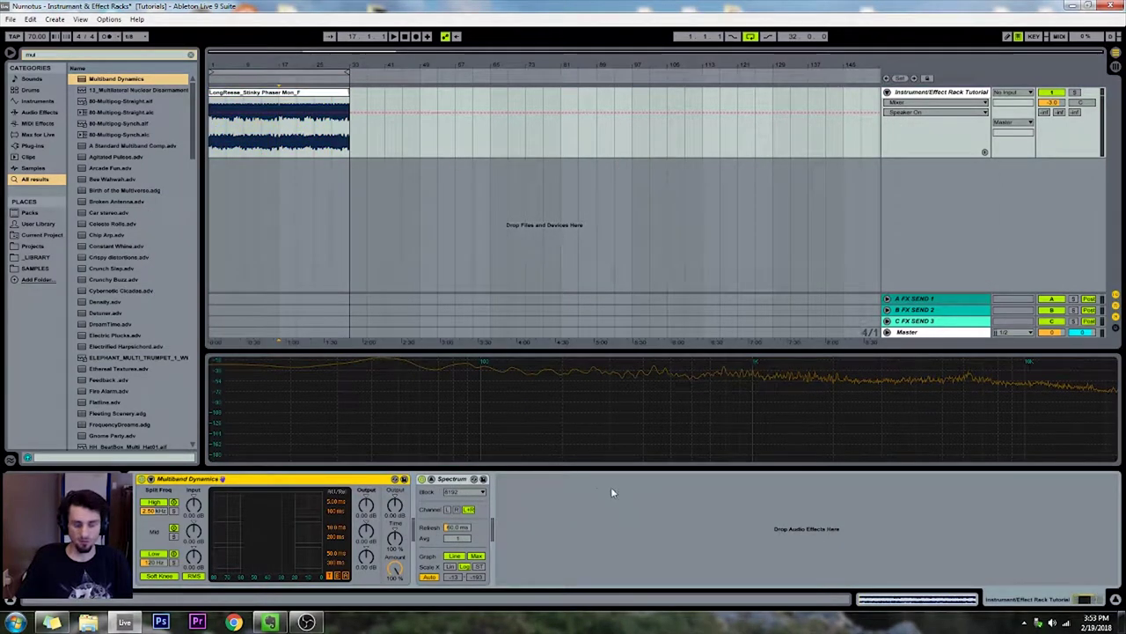
pyautogui.hotkey('ctrl', 'g')
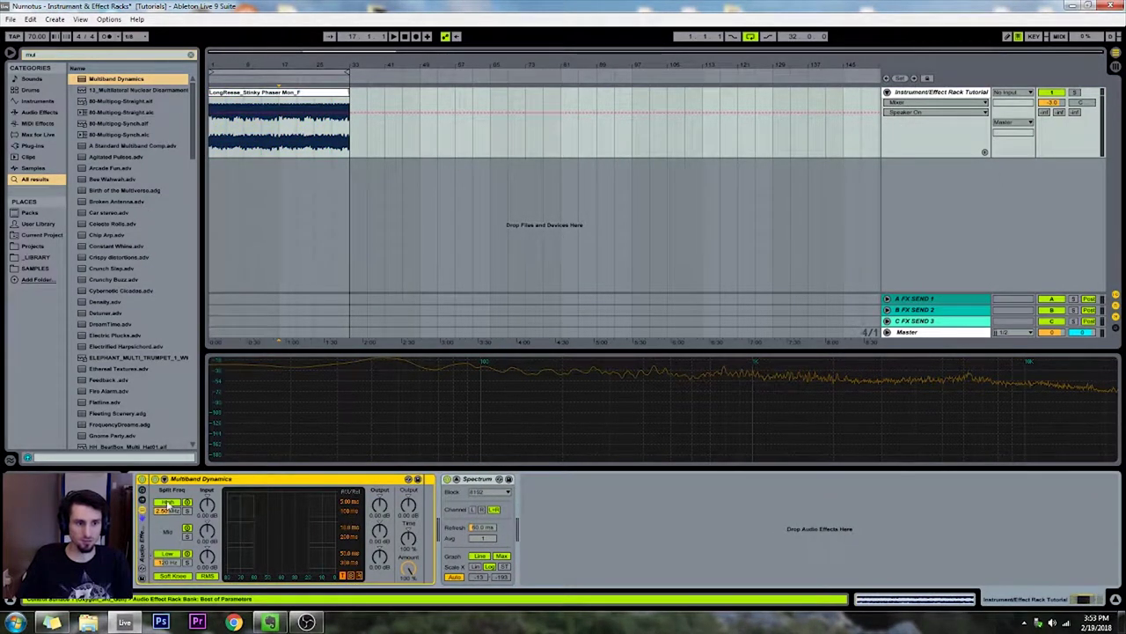
pyautogui.click(254, 484)
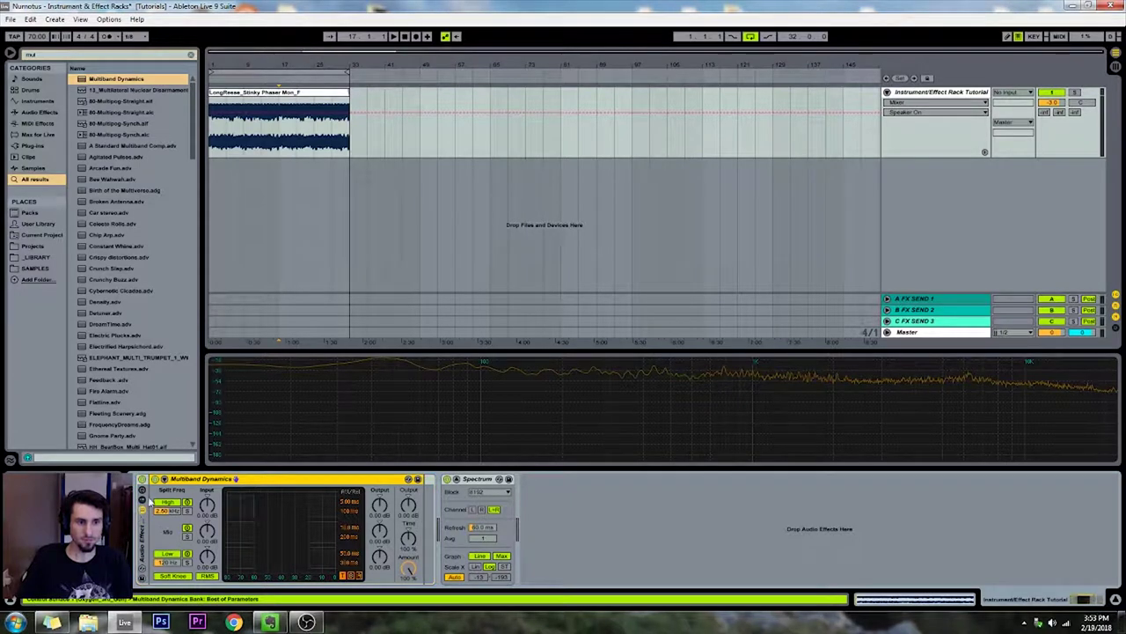
pyautogui.click(143, 501)
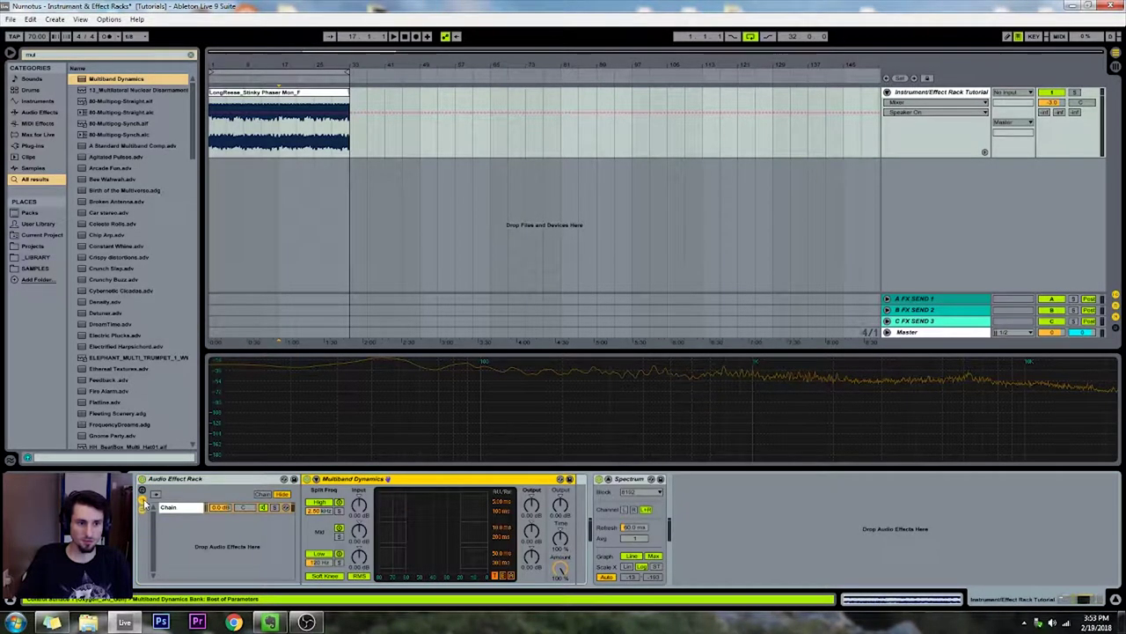
pyautogui.click(143, 492)
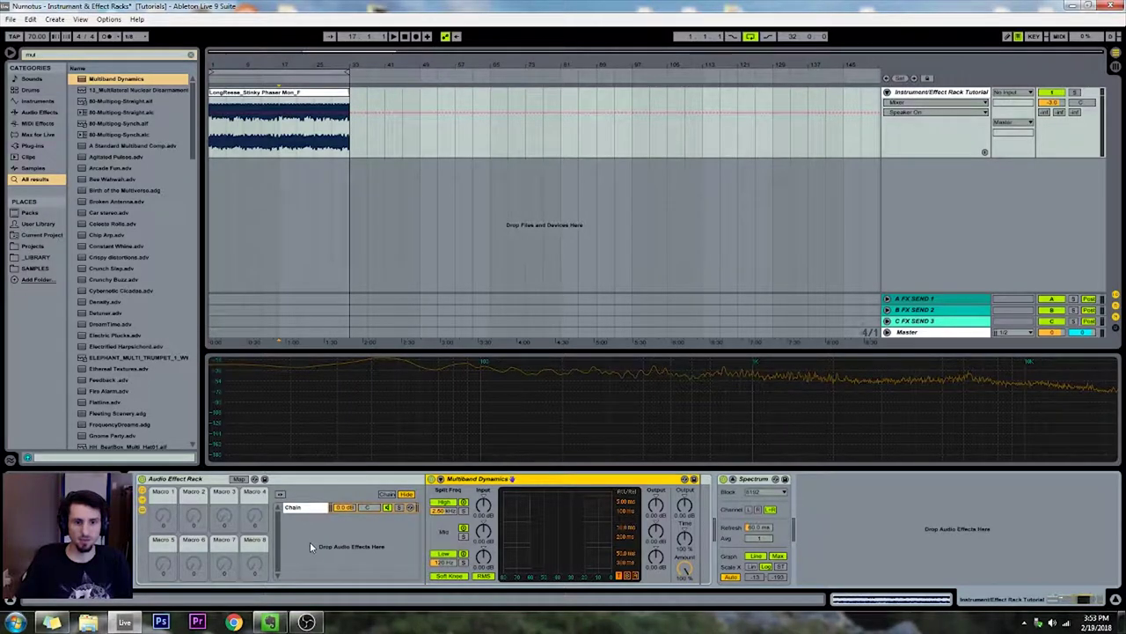
# - Duplicate the rack's chain twice to make three identical Multiband Dynamics chains
pyautogui.click(303, 509)
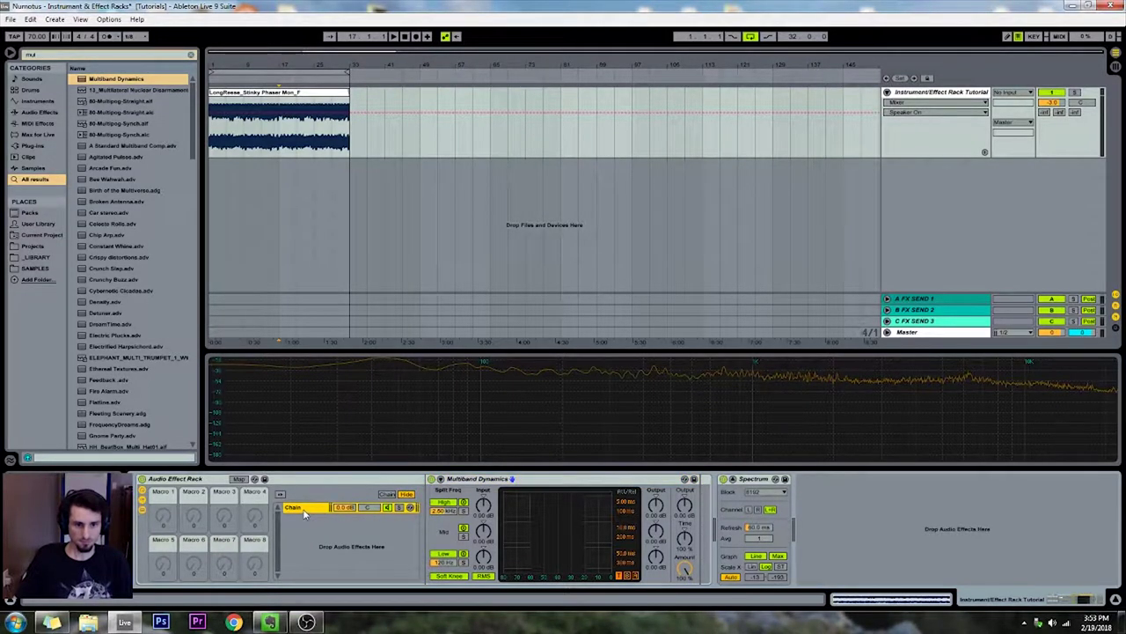
pyautogui.rightClick(303, 512)
pyautogui.click(297, 516)
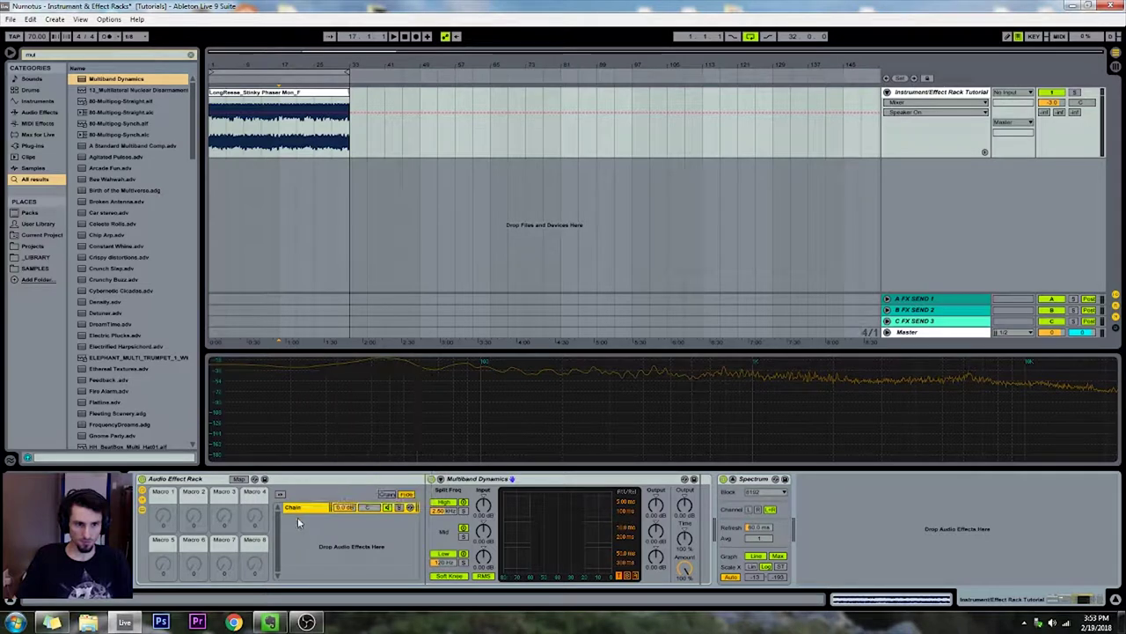
pyautogui.hotkey('ctrl', 'd')
pyautogui.hotkey('ctrl', 'd')
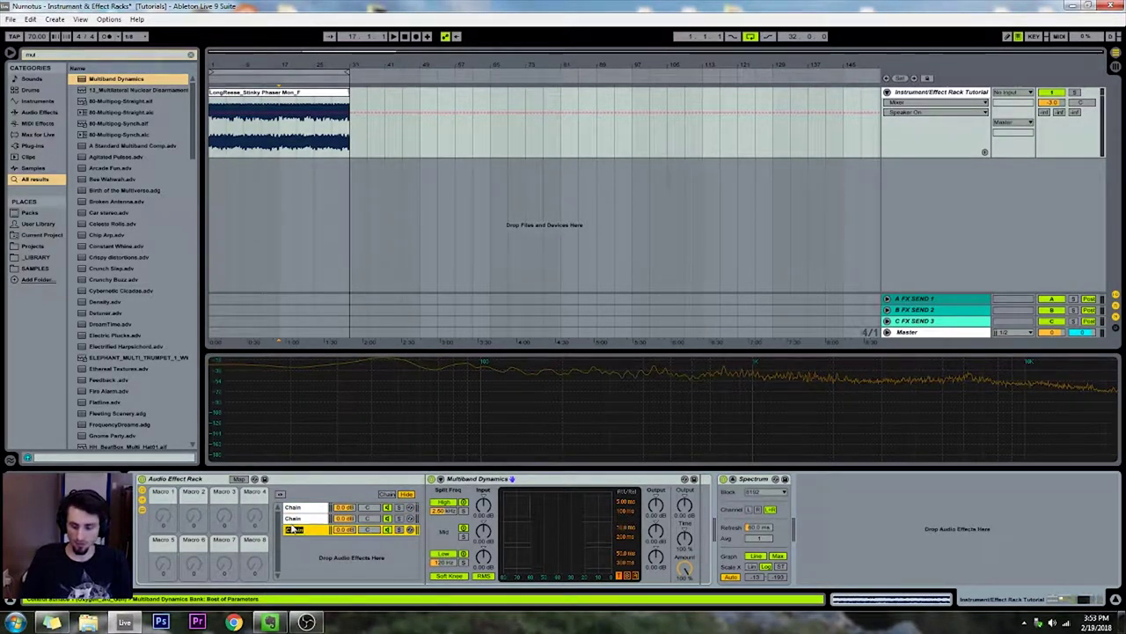
# - Rename the three rack chains High, Mid and Low in list order
pyautogui.hotkey('ctrl', 'r')
pyautogui.click(292, 518)
pyautogui.hotkey('ctrl', 'r')
pyautogui.write('Mid')
pyautogui.press('Return')
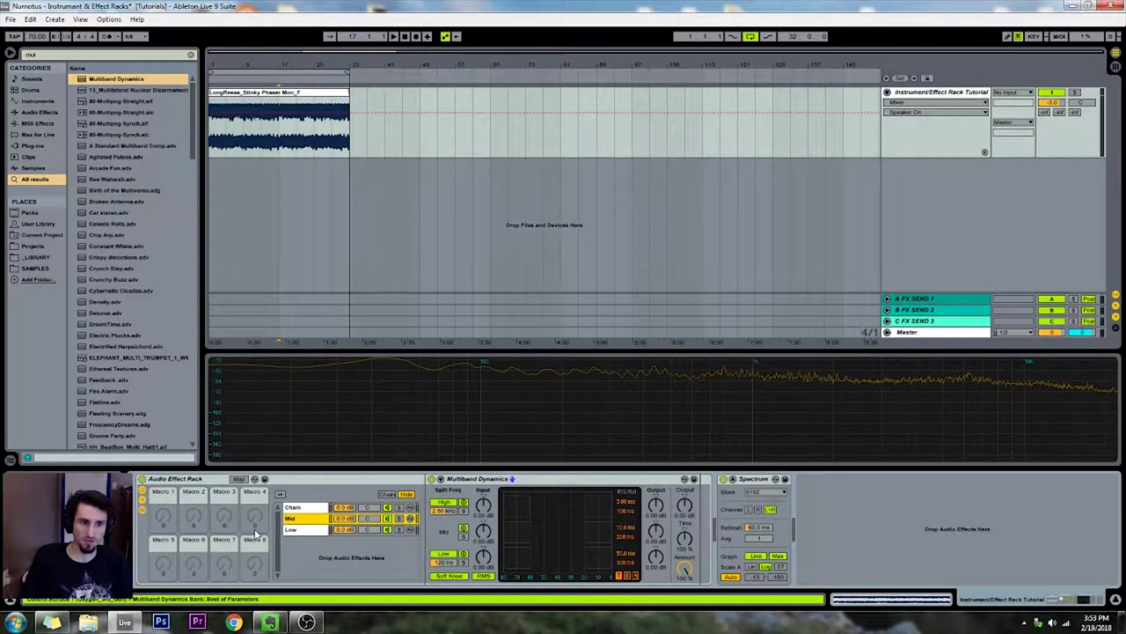
pyautogui.press('Up')
pyautogui.hotkey('ctrl', 'r')
pyautogui.write('High')
pyautogui.press('Return')
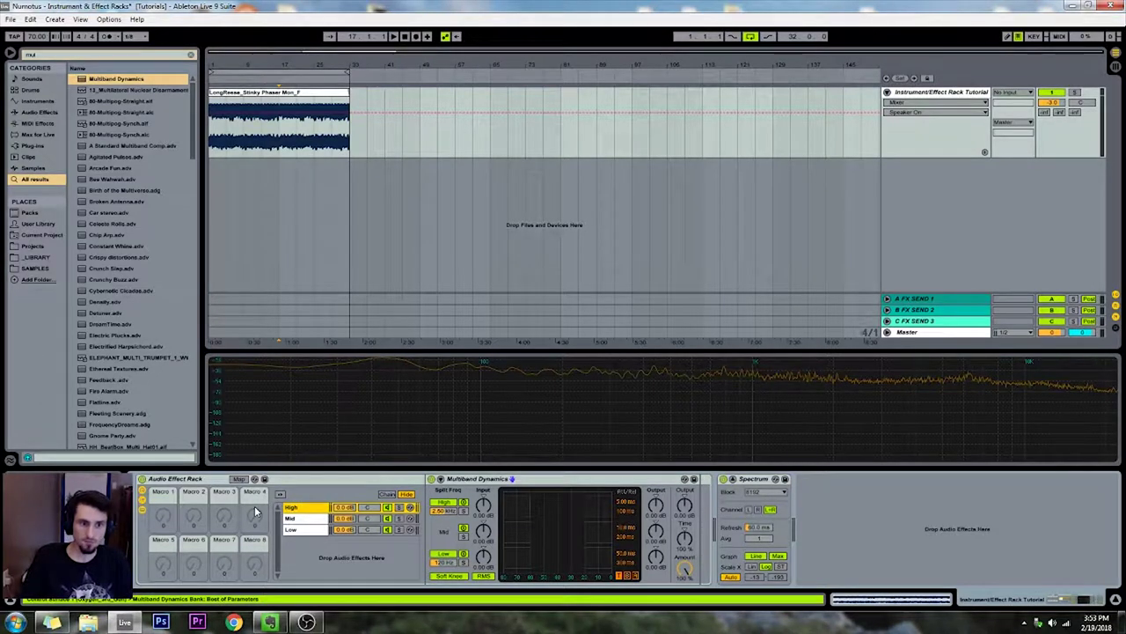
# - Examine the Multiband Dynamics device in each of the High, Mid and Low chains
pyautogui.click(297, 529)
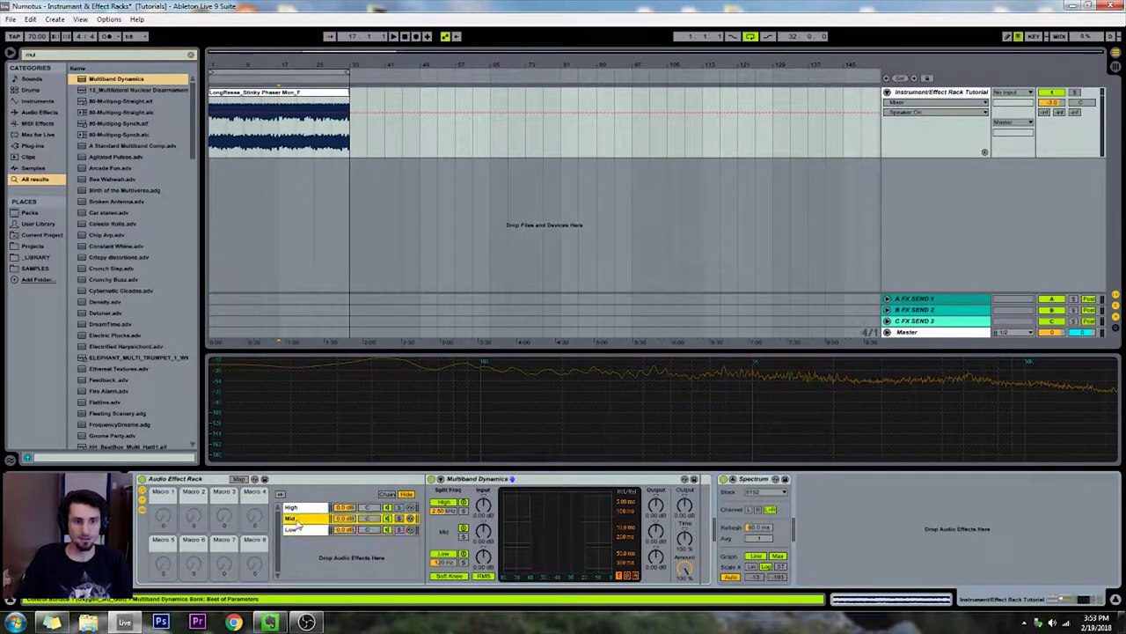
pyautogui.click(564, 480)
pyautogui.click(303, 509)
pyautogui.click(301, 519)
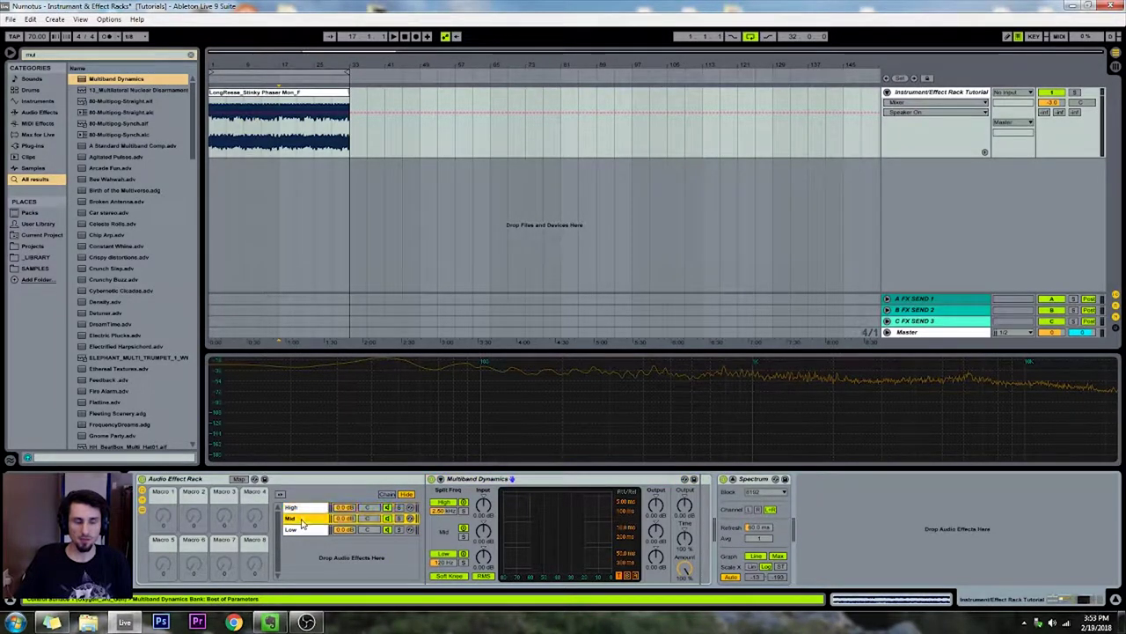
pyautogui.click(544, 482)
pyautogui.click(298, 528)
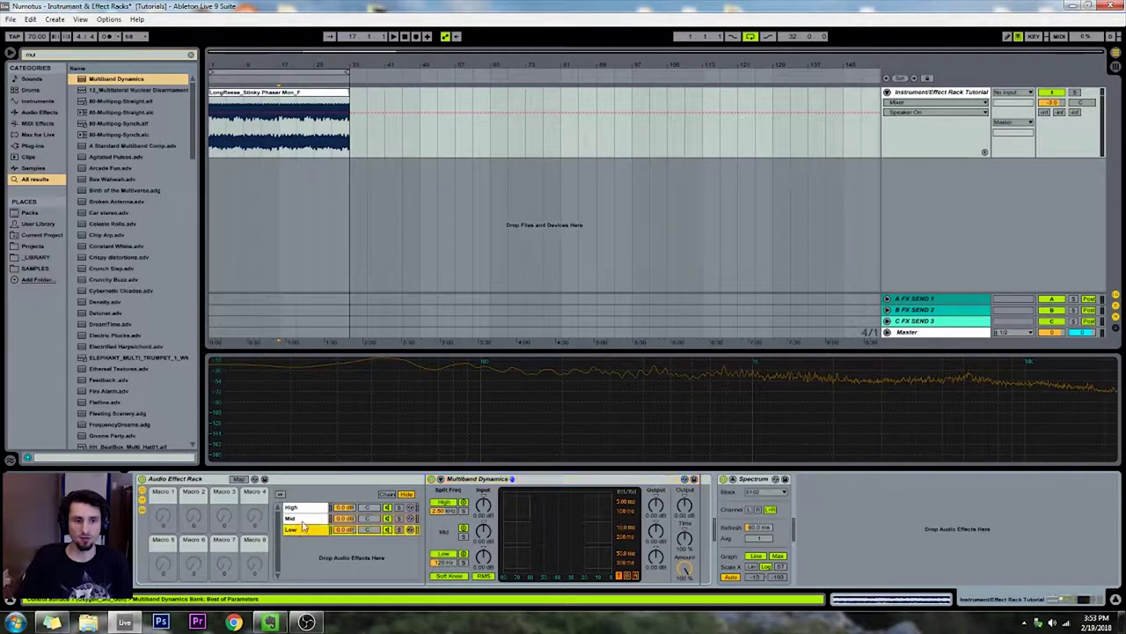
pyautogui.click(303, 519)
pyautogui.click(571, 483)
pyautogui.click(310, 508)
pyautogui.click(312, 519)
pyautogui.click(312, 528)
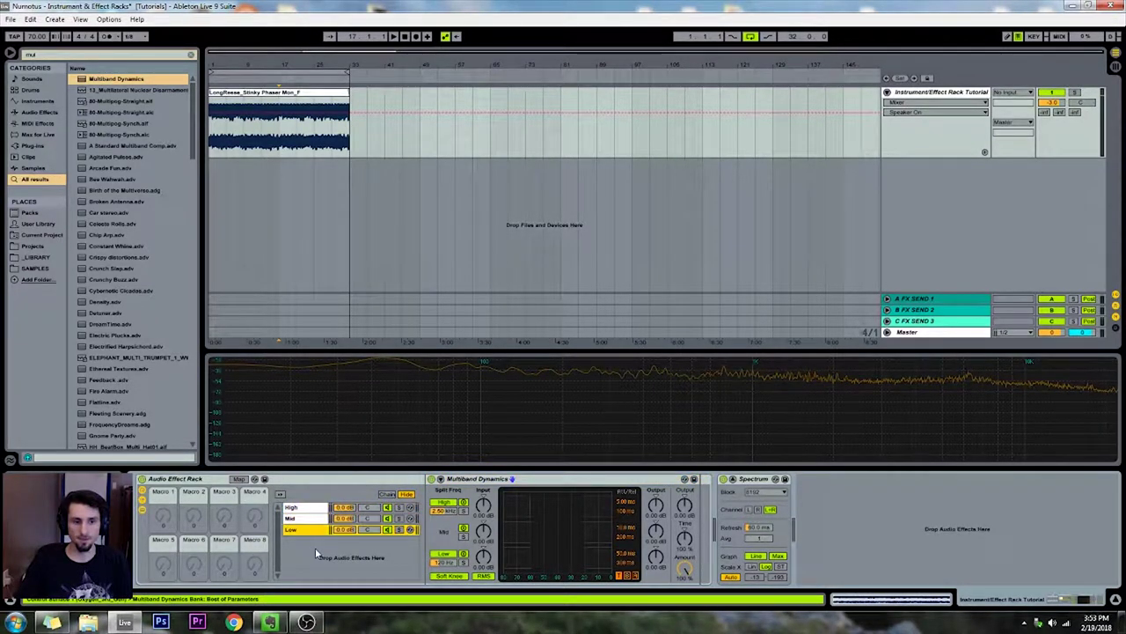
pyautogui.click(599, 482)
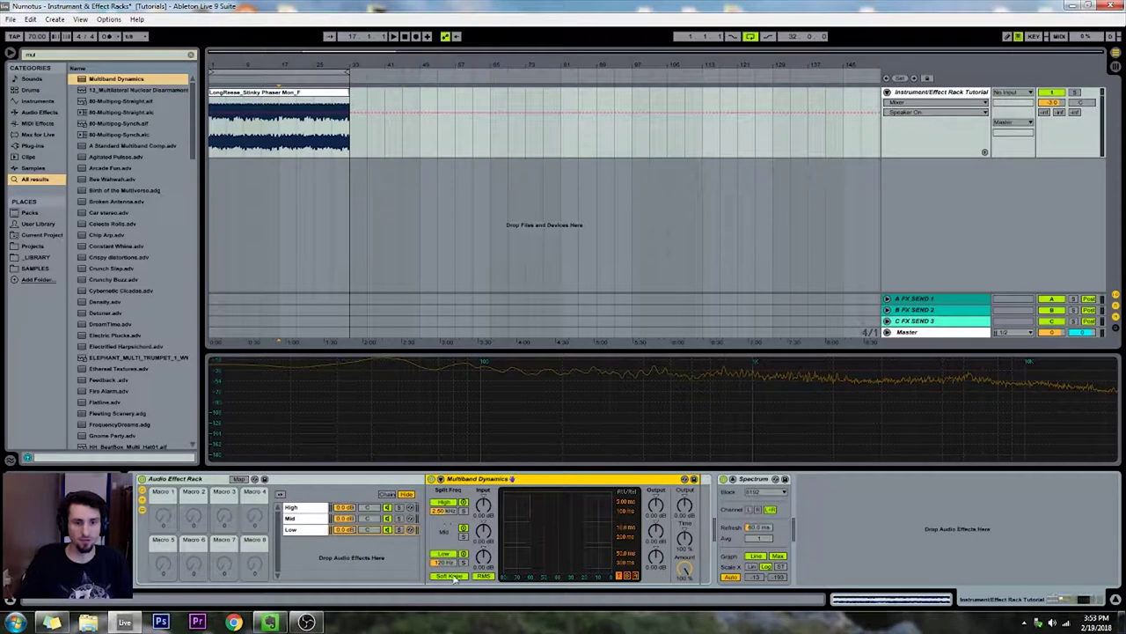
# - In the Low chain, disable the High band and set the Mid band's Above threshold to its minimum with a 1:Inf ratio
pyautogui.click(305, 529)
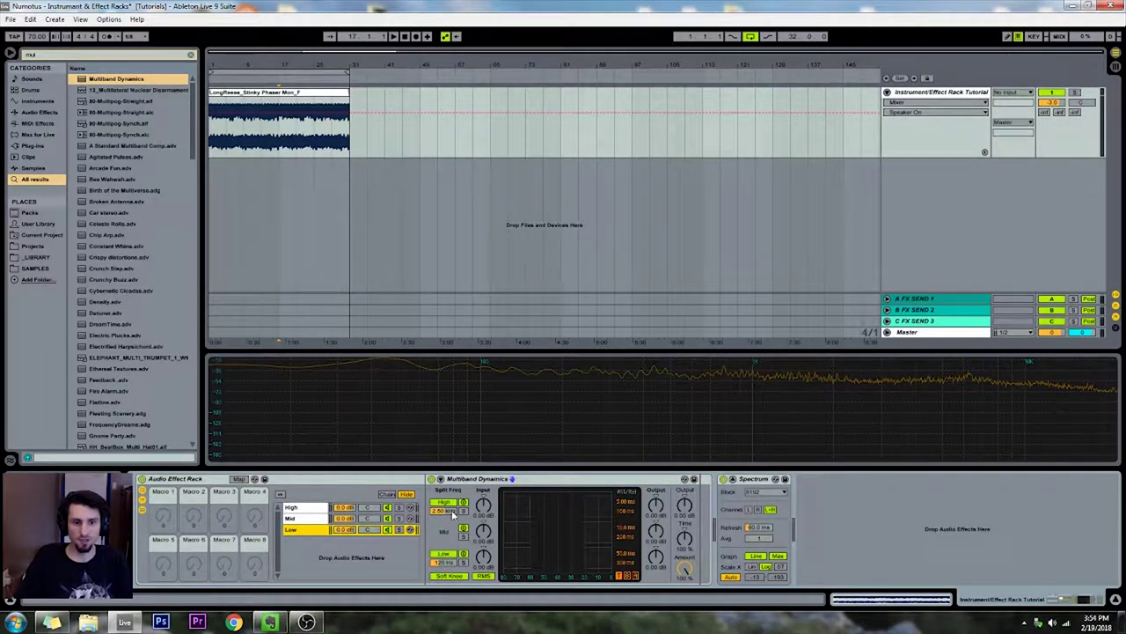
pyautogui.click(446, 504)
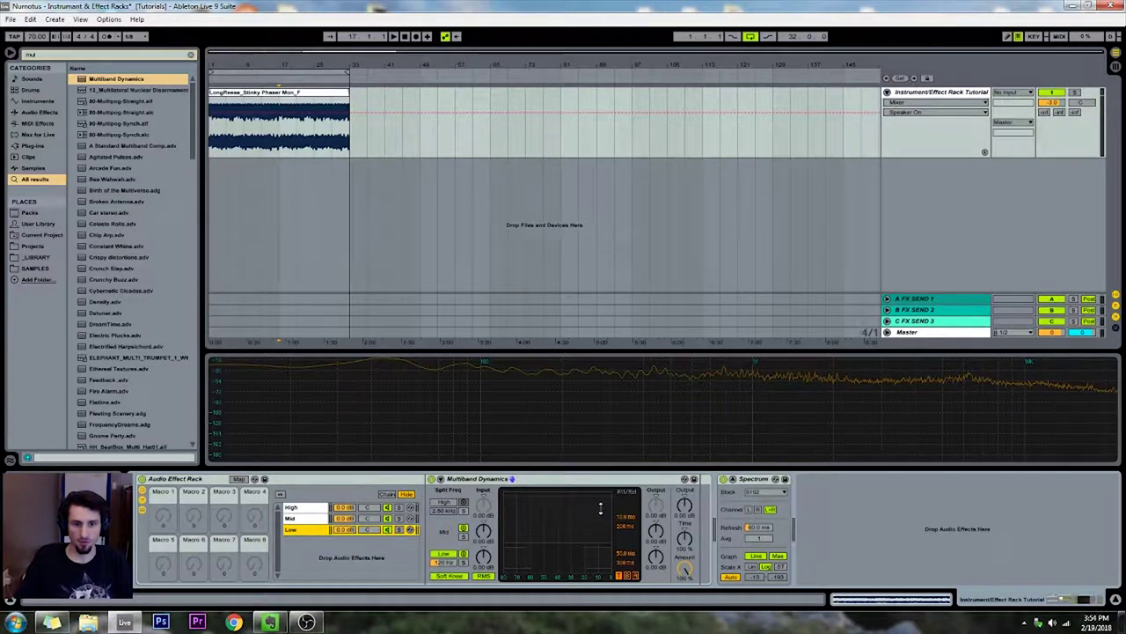
pyautogui.click(635, 576)
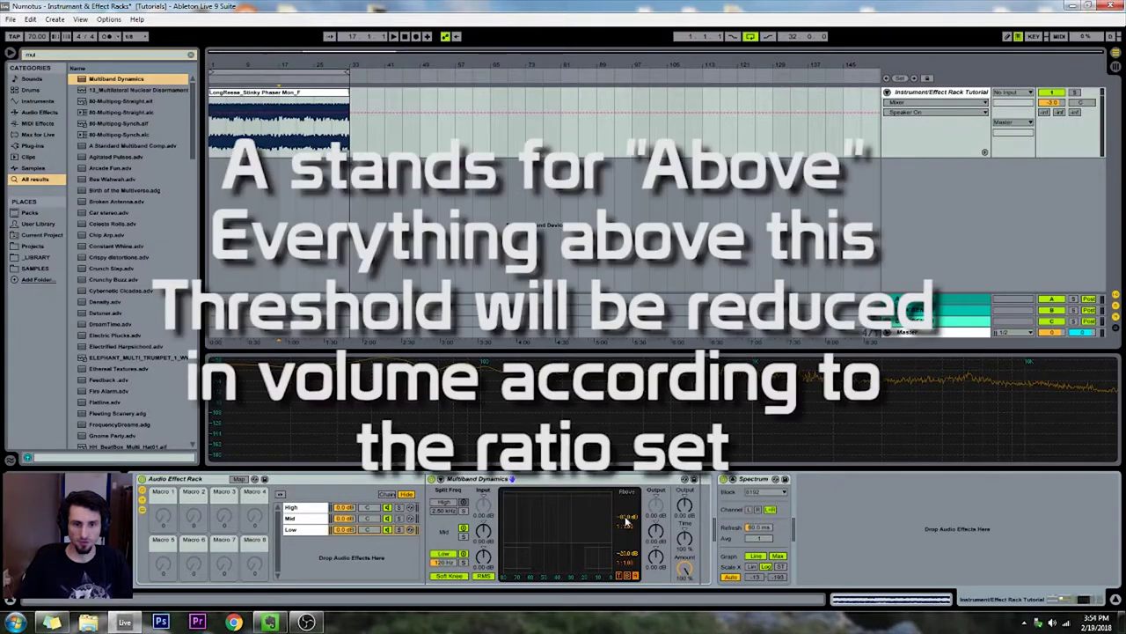
pyautogui.click(626, 517)
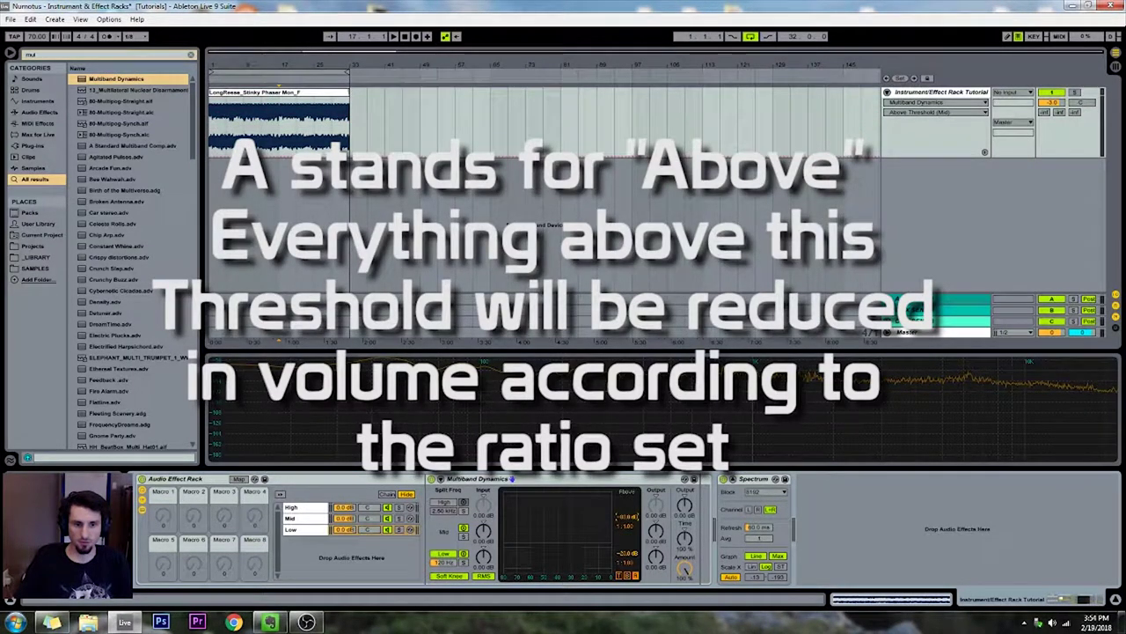
pyautogui.click(625, 525)
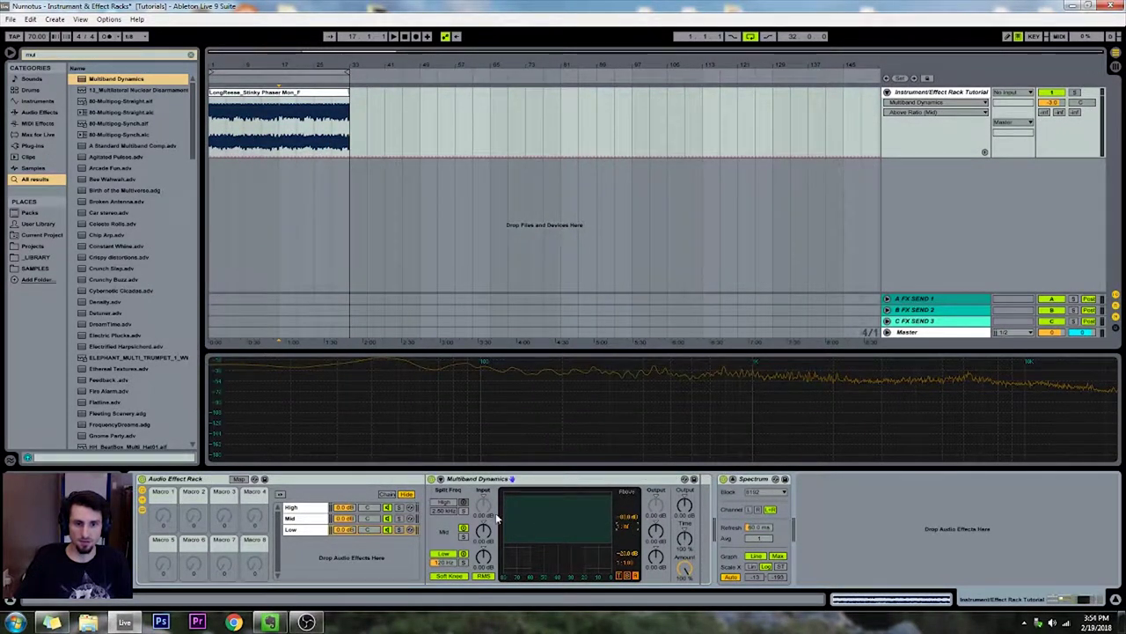
pyautogui.moveTo(504, 512)
pyautogui.mouseDown()
pyautogui.moveTo(525, 512)
pyautogui.moveTo(504, 512)
pyautogui.mouseUp()
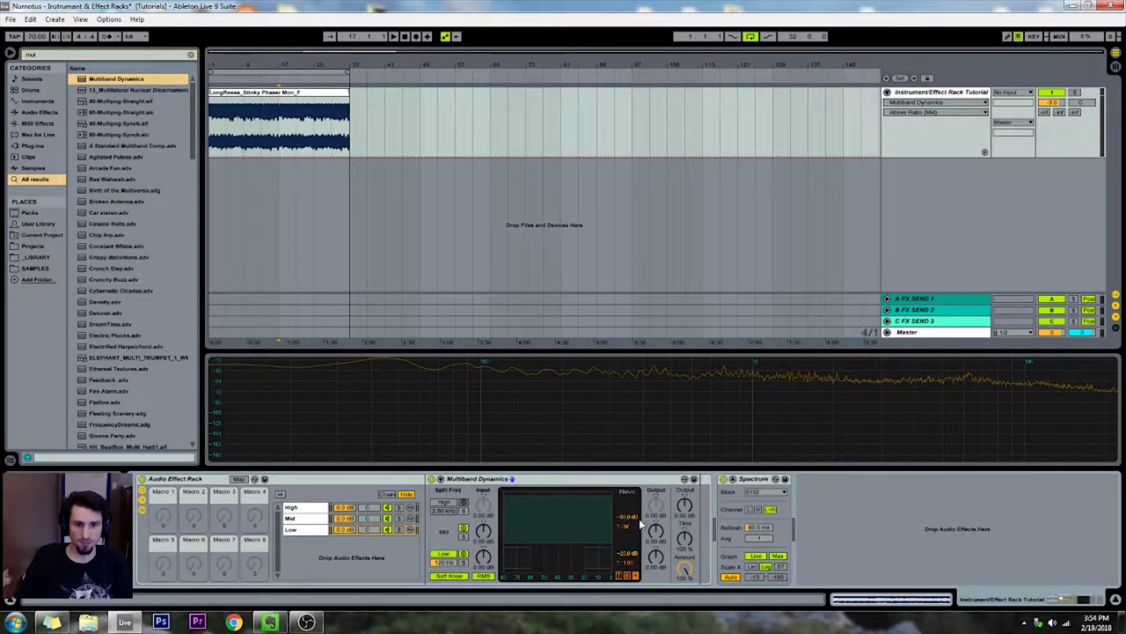
pyautogui.click(627, 516)
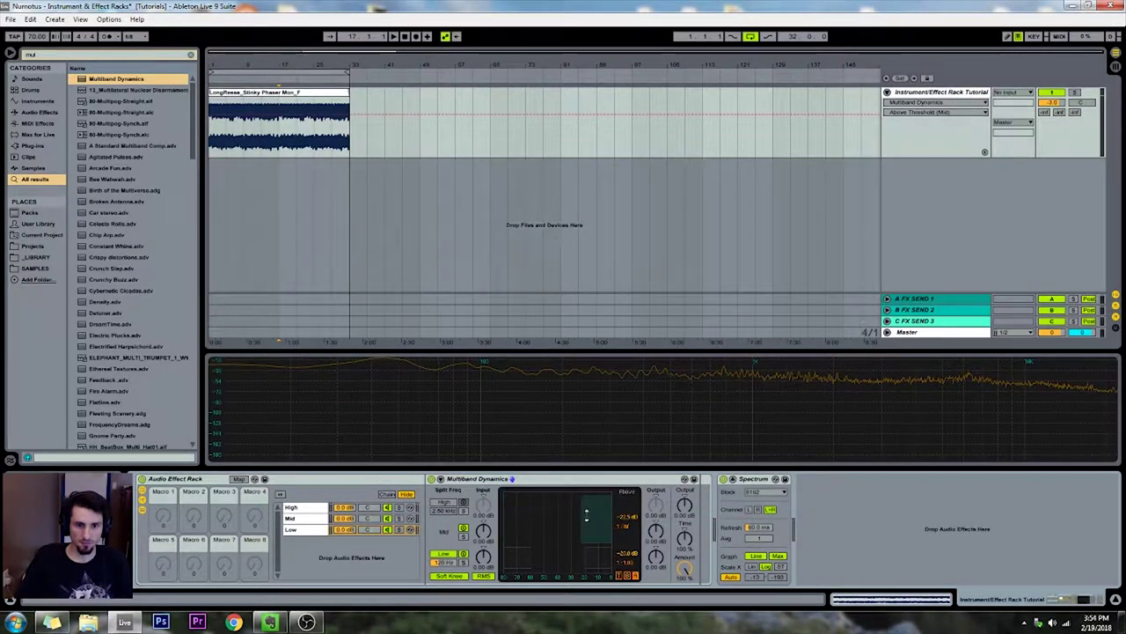
# - Solo the Low chain and audition it in the enlarged spectrum with the Low split frequency at 400 Hz
pyautogui.click(400, 528)
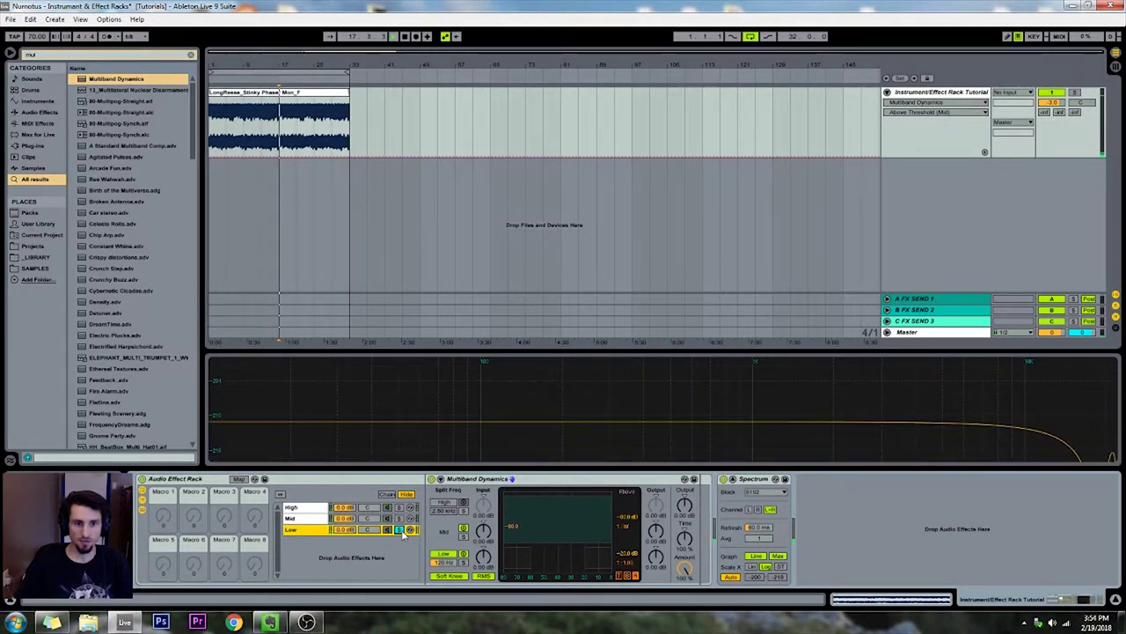
pyautogui.press('space')
pyautogui.click(578, 519)
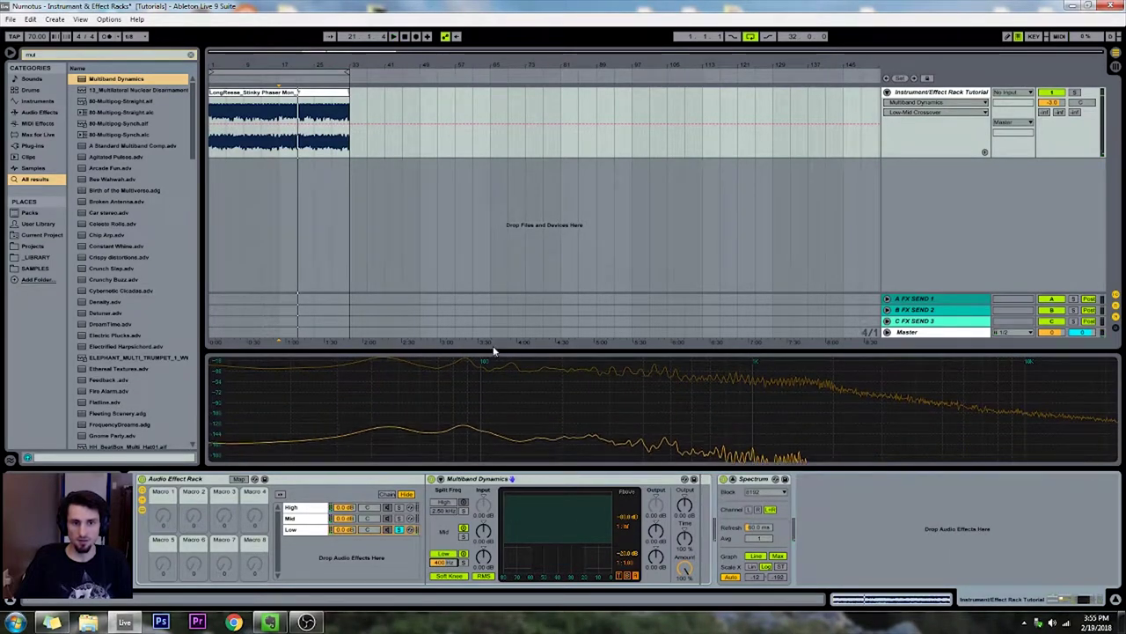
pyautogui.moveTo(490, 350); pyautogui.dragTo(490, 328)
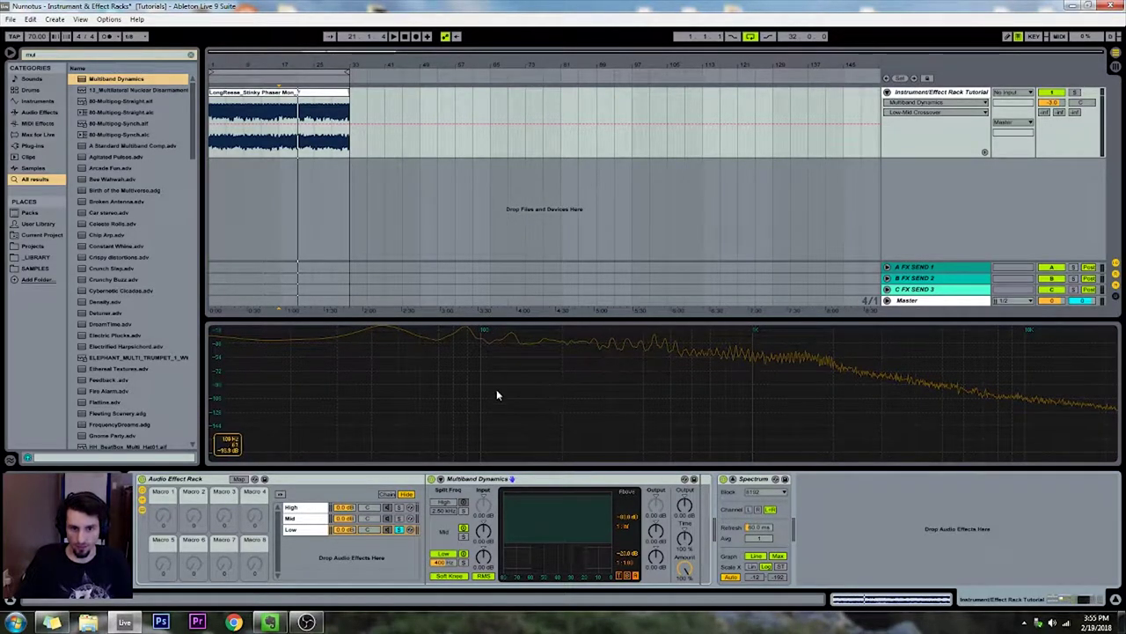
pyautogui.press('space')
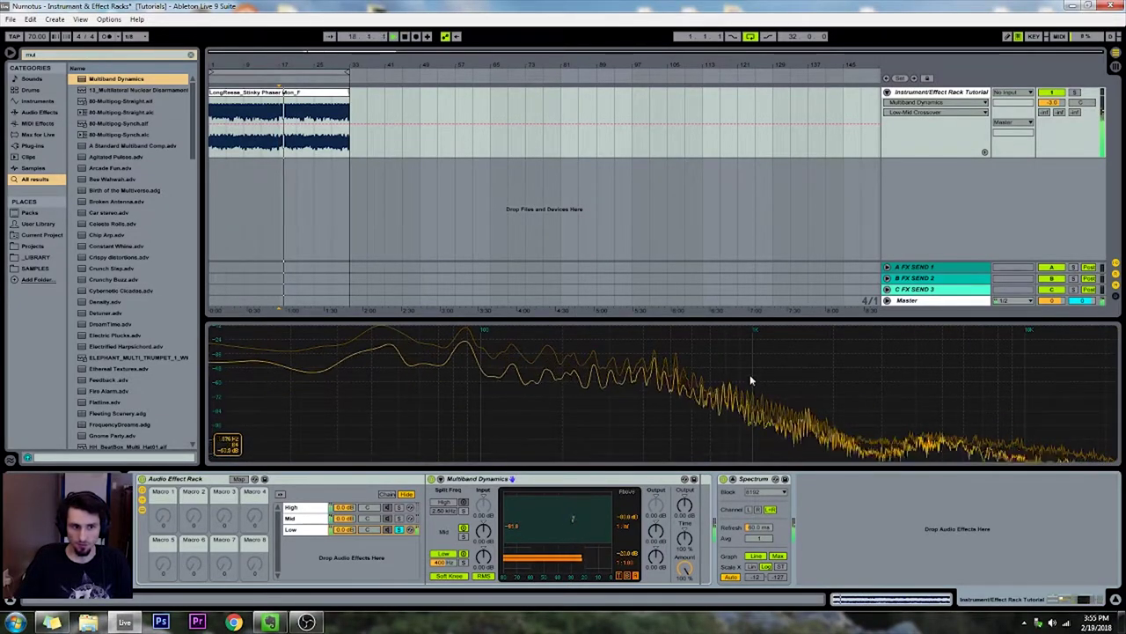
pyautogui.press('space')
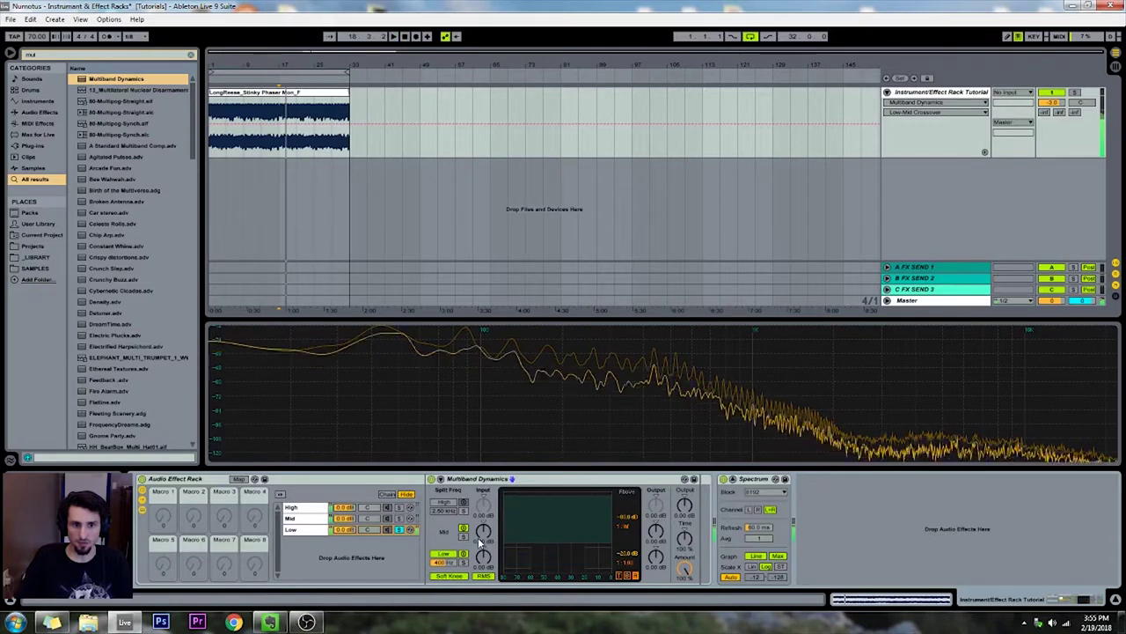
# - Set the Low chain's Mid band input and output gains to -24 dB and lower the Low split frequency to about 85 Hz
pyautogui.moveTo(483, 533); pyautogui.dragTo(483, 607)
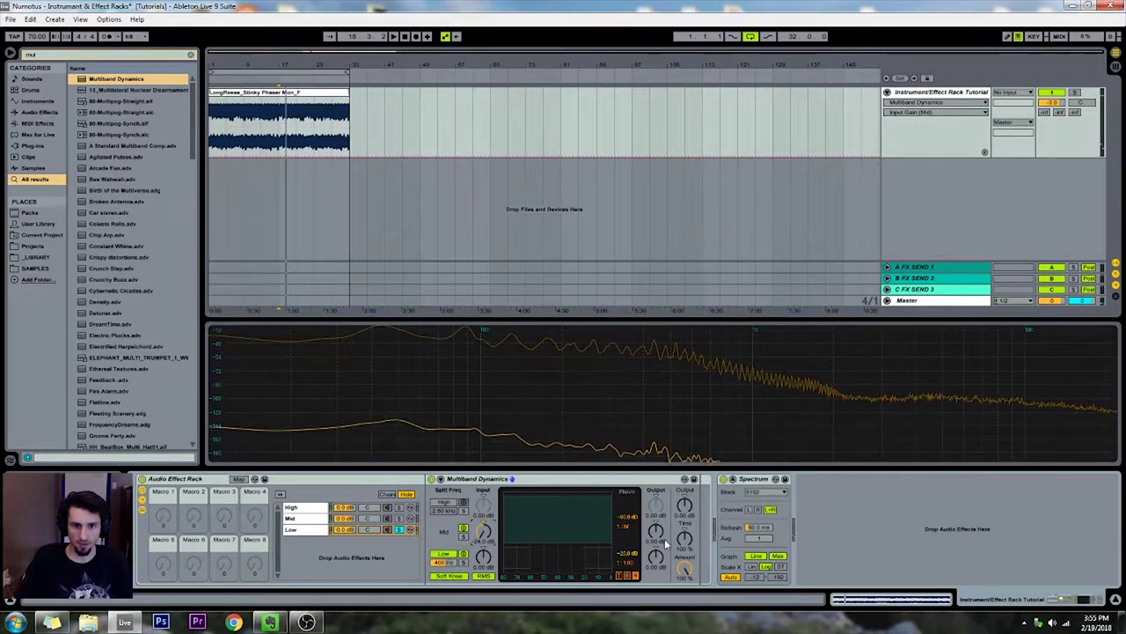
pyautogui.moveTo(656, 534); pyautogui.dragTo(657, 607)
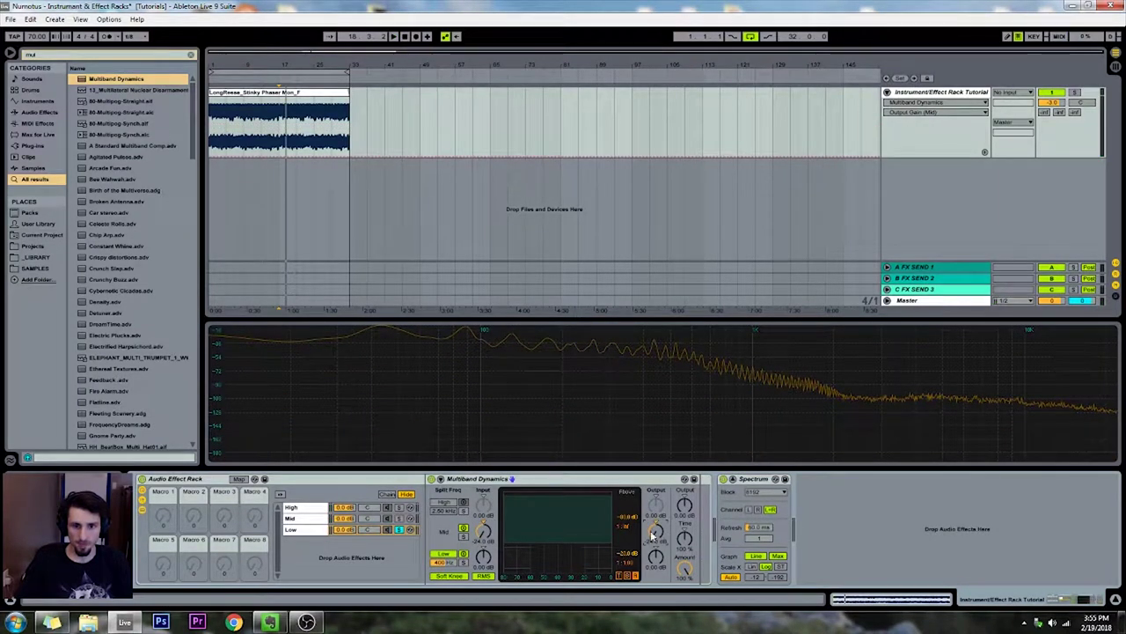
pyautogui.press('space')
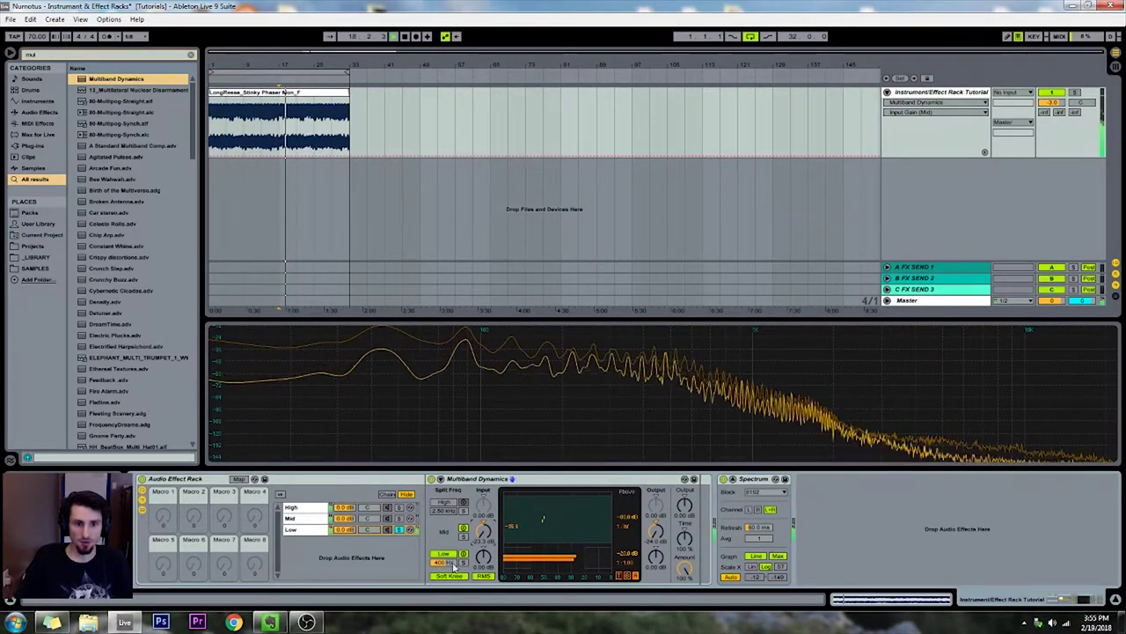
pyautogui.moveTo(445, 562); pyautogui.dragTo(446, 614)
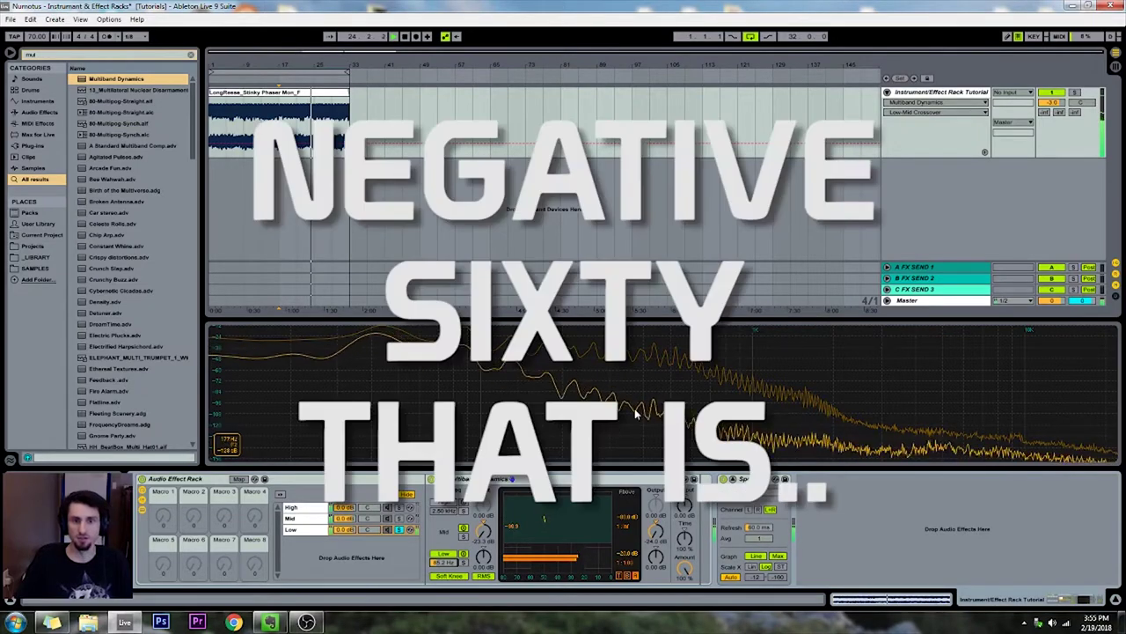
pyautogui.moveTo(488, 538); pyautogui.dragTo(489, 547)
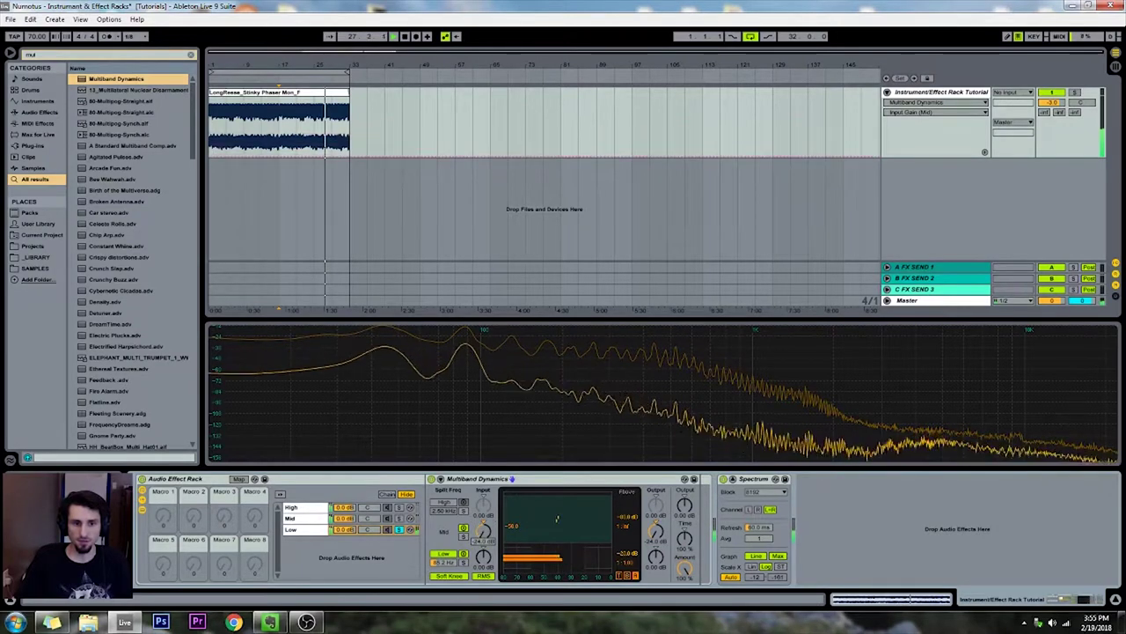
# - Turn off the Low chain's solo and adjust its Low band output gain
pyautogui.click(398, 529)
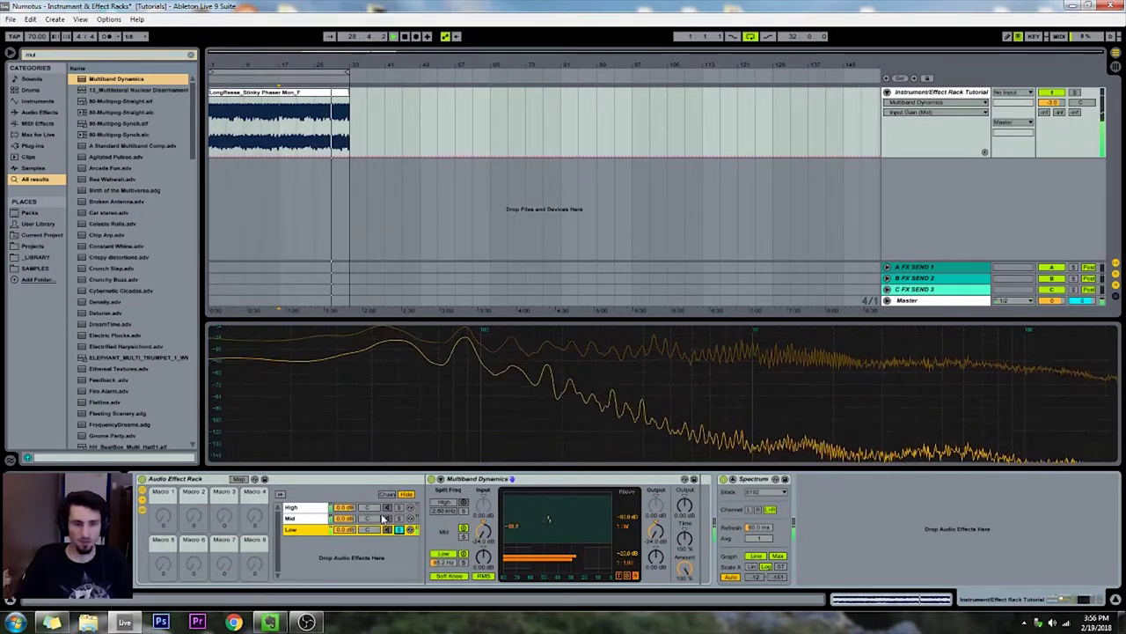
pyautogui.click(399, 528)
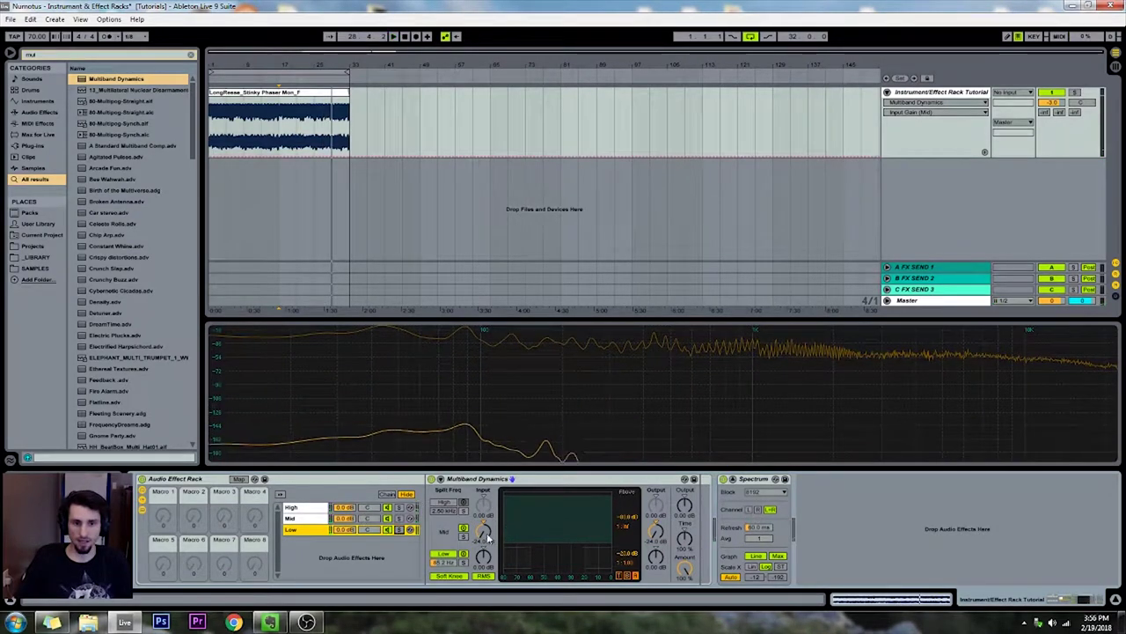
pyautogui.click(655, 555)
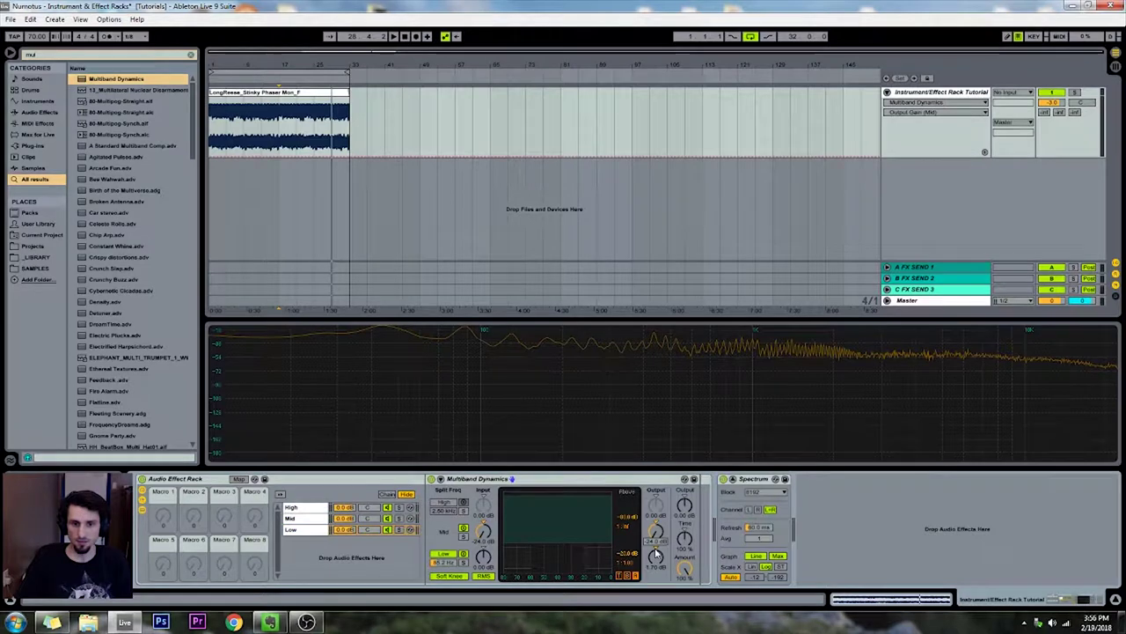
# - In the Mid chain, turn the High and Low bands' input and output gains down to -24 dB, keeping Amount at 100%
pyautogui.click(305, 519)
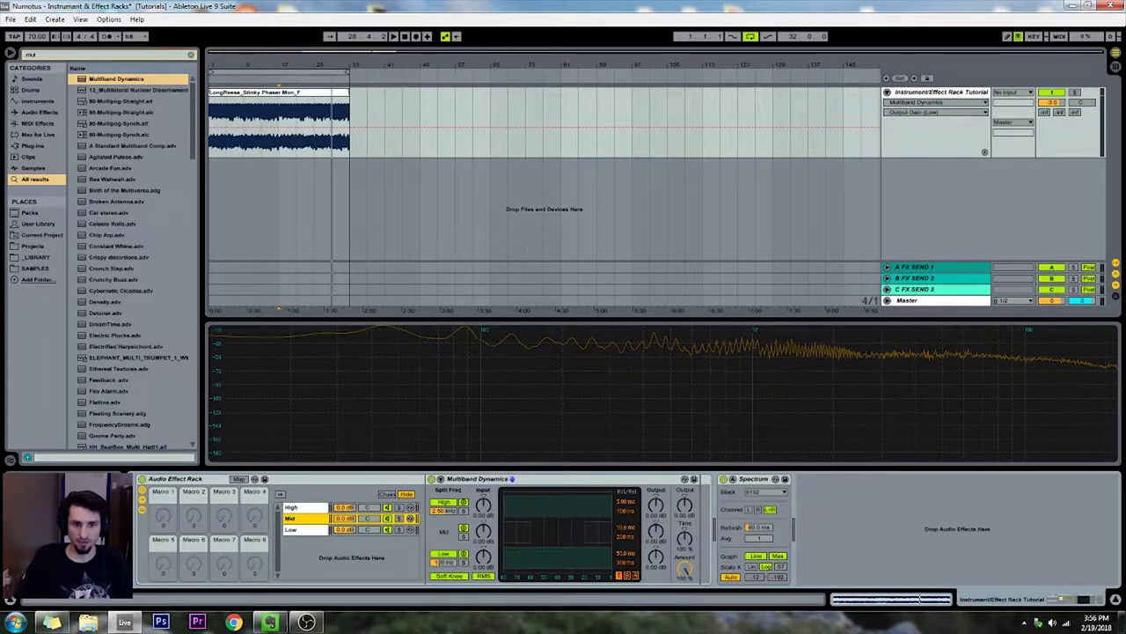
pyautogui.moveTo(483, 508); pyautogui.dragTo(483, 546)
pyautogui.click(482, 554)
pyautogui.click(651, 561)
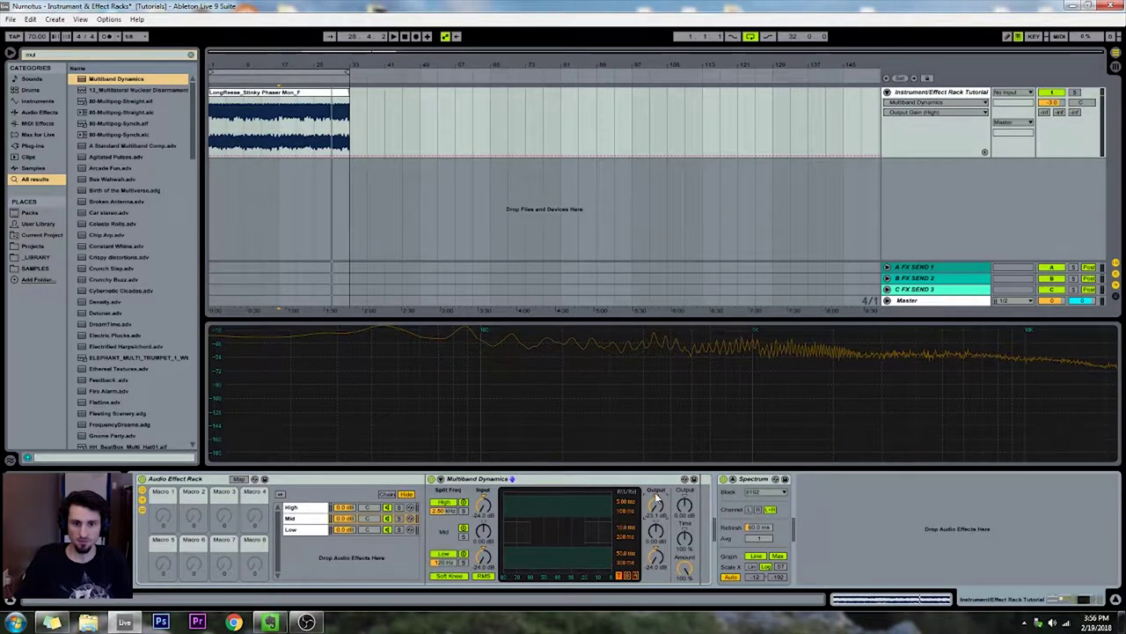
pyautogui.click(685, 570)
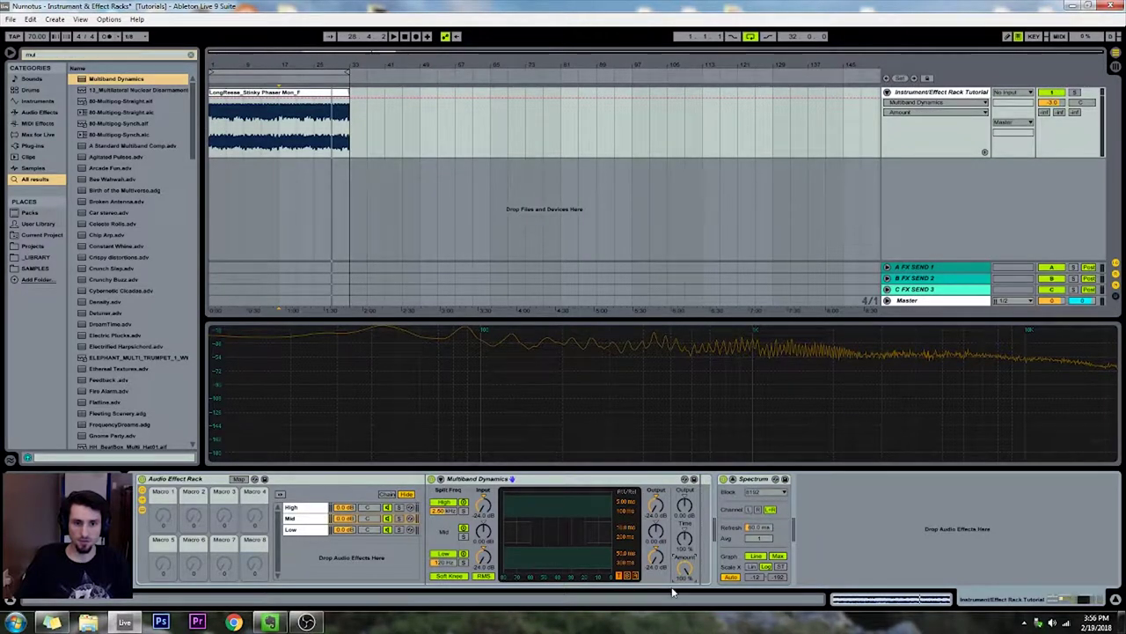
pyautogui.moveTo(683, 566); pyautogui.dragTo(684, 616)
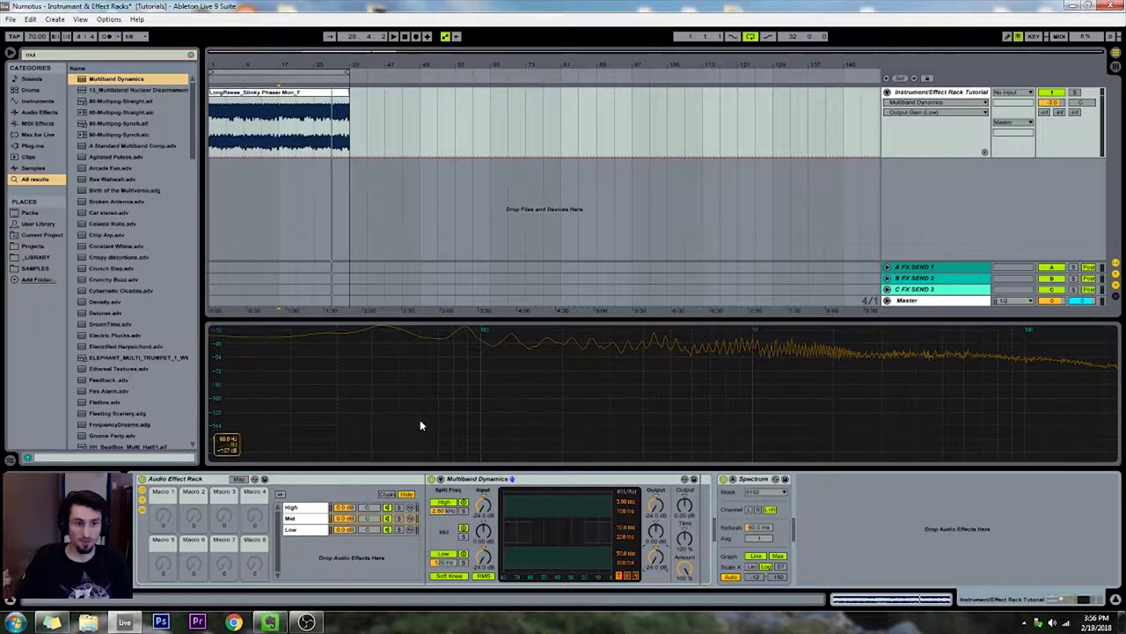
# - Solo and audition the Mid chain with its split frequencies set to 3.79 kHz for High and about 233 Hz for Low
pyautogui.moveTo(441, 320); pyautogui.dragTo(431, 351)
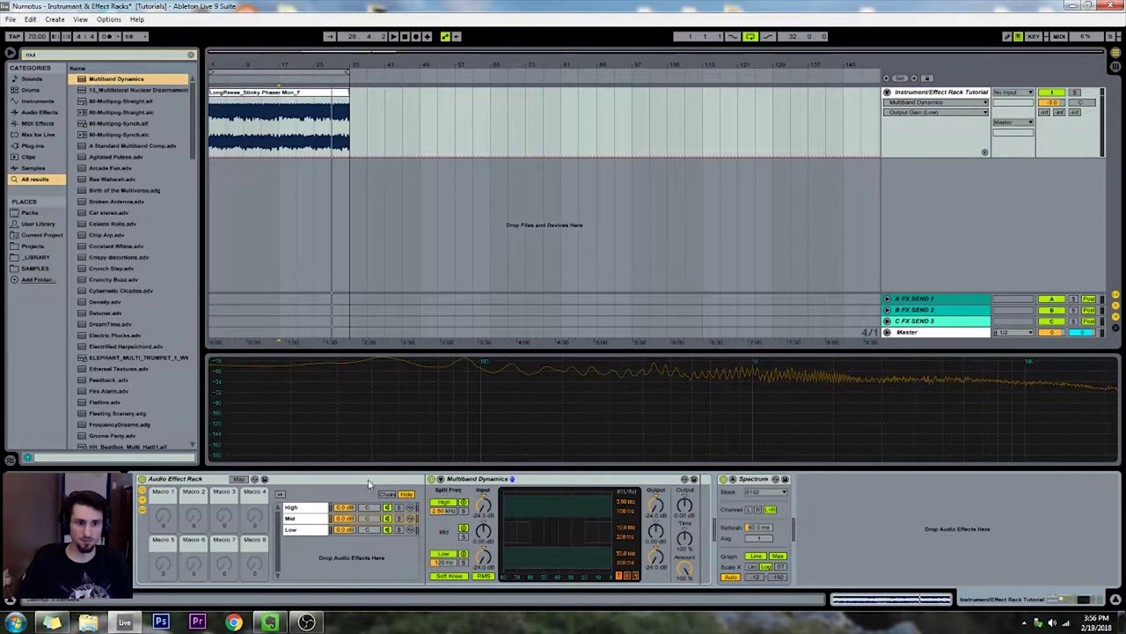
pyautogui.press('space')
pyautogui.press('space')
pyautogui.click(445, 562)
pyautogui.moveTo(444, 562); pyautogui.dragTo(444, 535)
pyautogui.press('space')
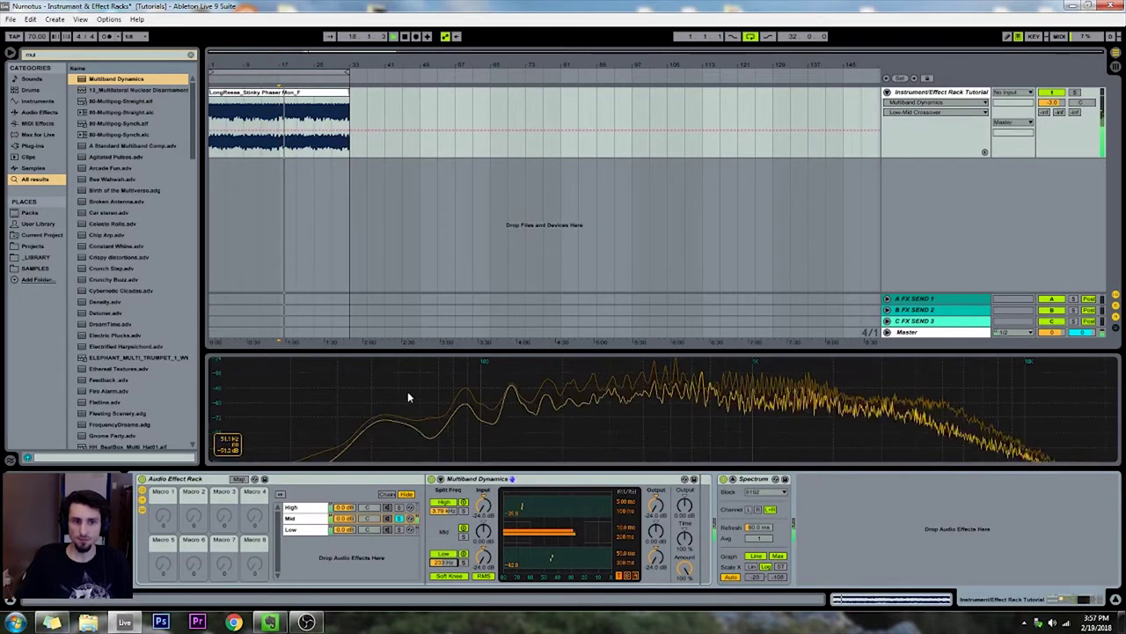
pyautogui.press('space')
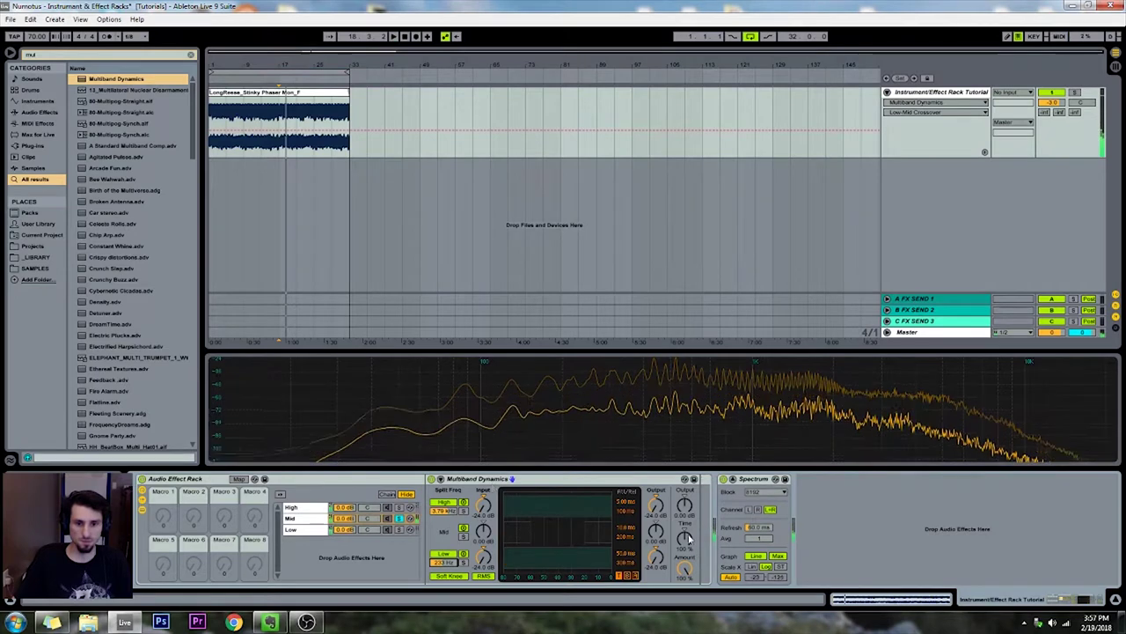
# - Solo the High chain, disable its Low band, and set its Mid band input and output gains to -24 dB
pyautogui.click(297, 507)
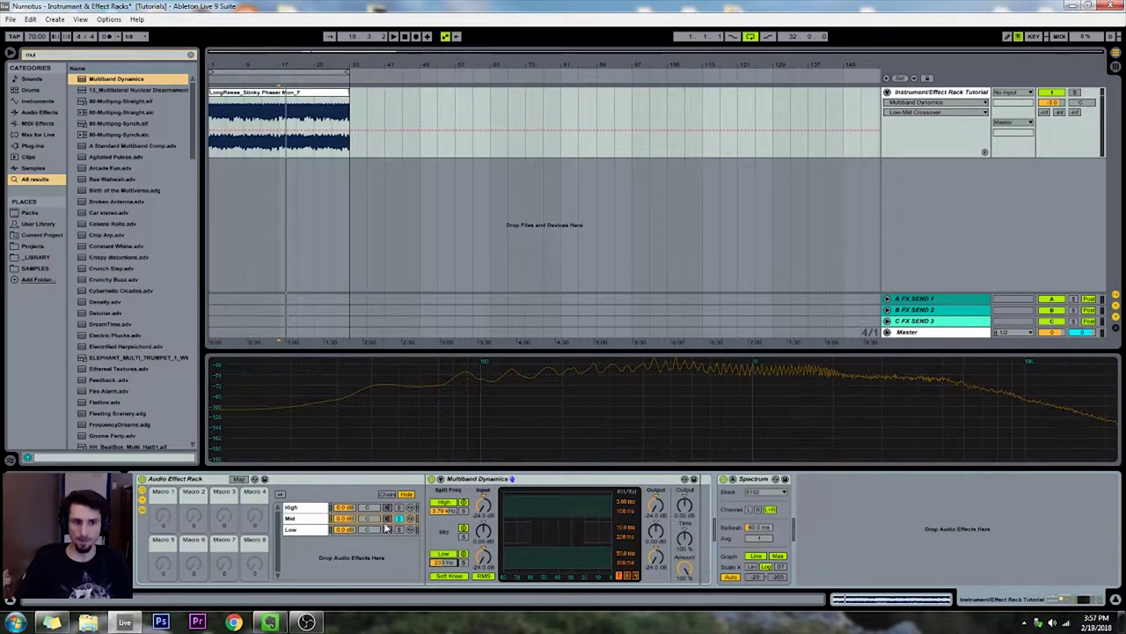
pyautogui.click(447, 555)
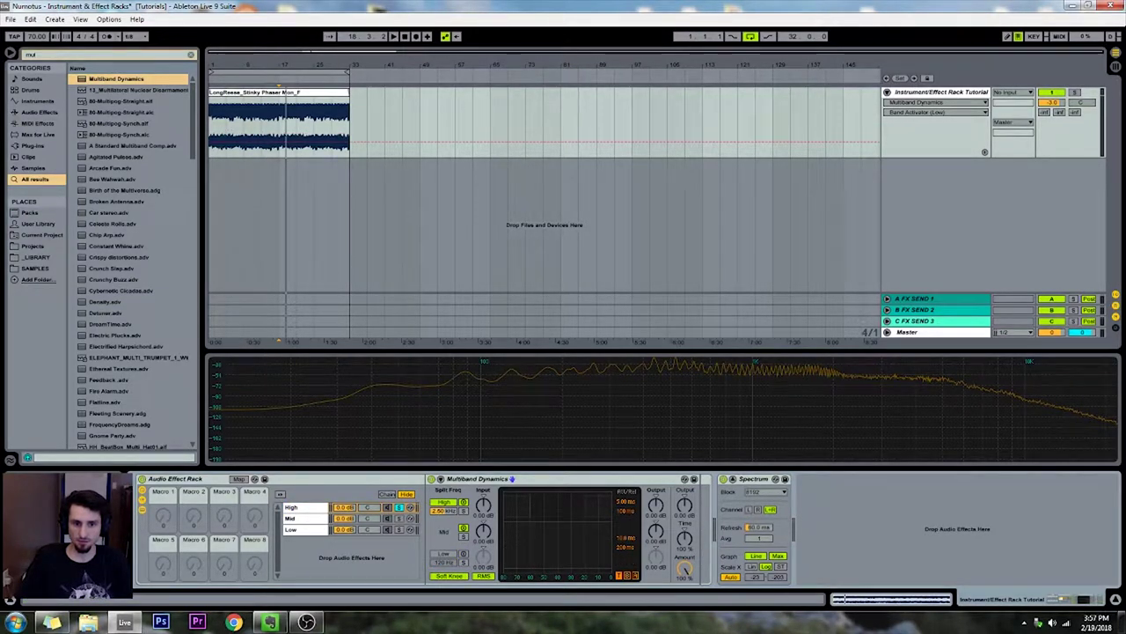
pyautogui.click(570, 544)
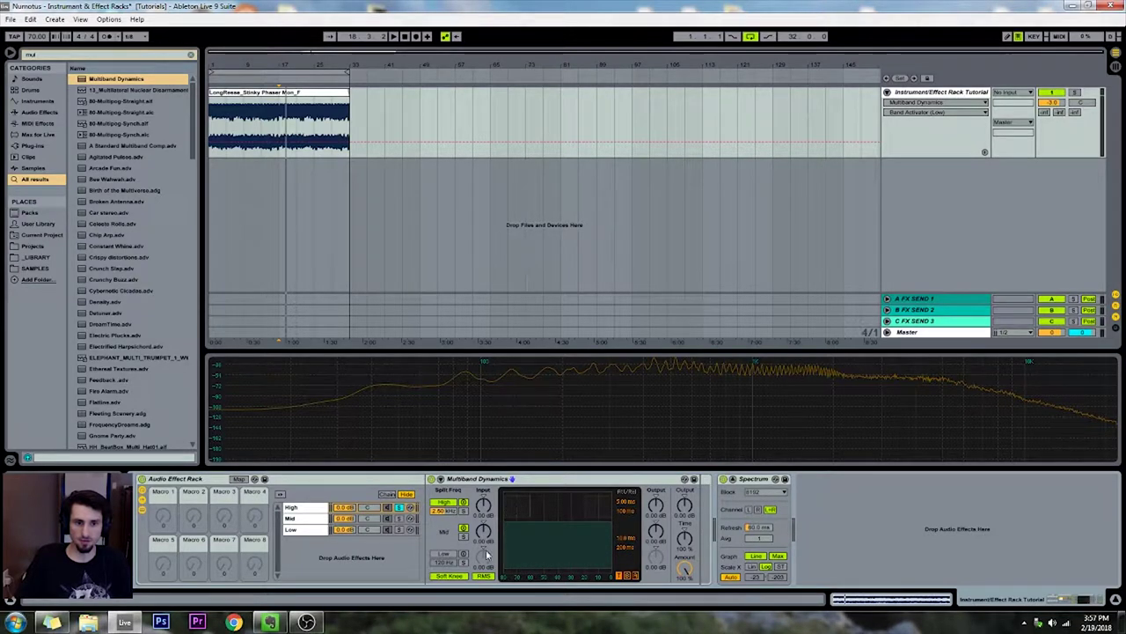
pyautogui.moveTo(657, 534); pyautogui.dragTo(656, 528)
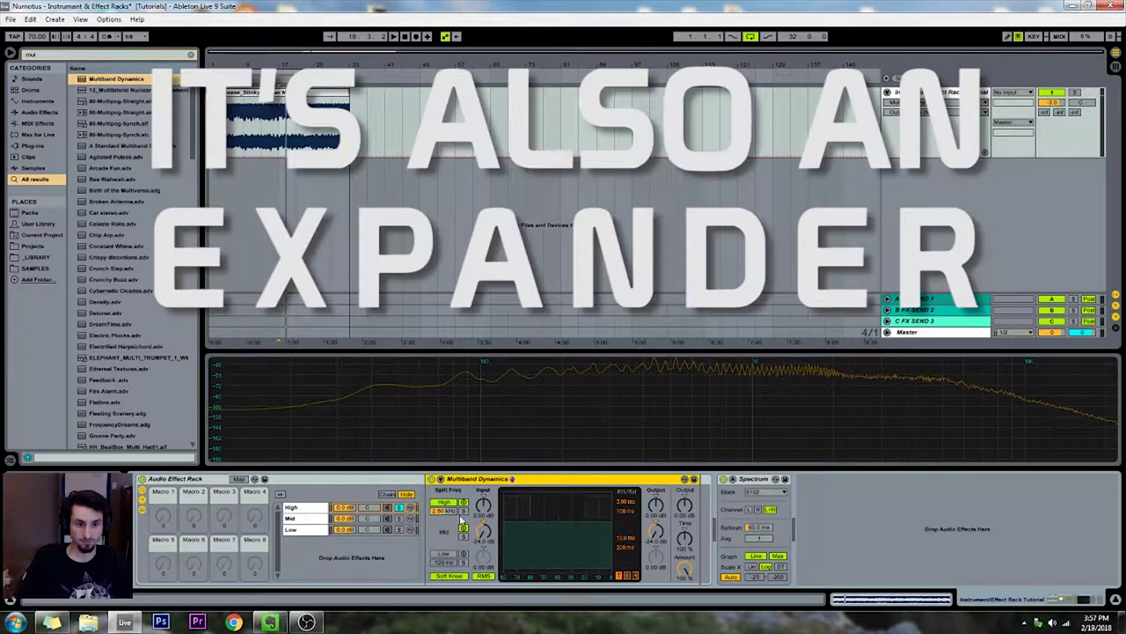
# - Map the Mid chain's Low split frequency to Macro 1 and turn off the High chain's solo after auditioning
pyautogui.press('space')
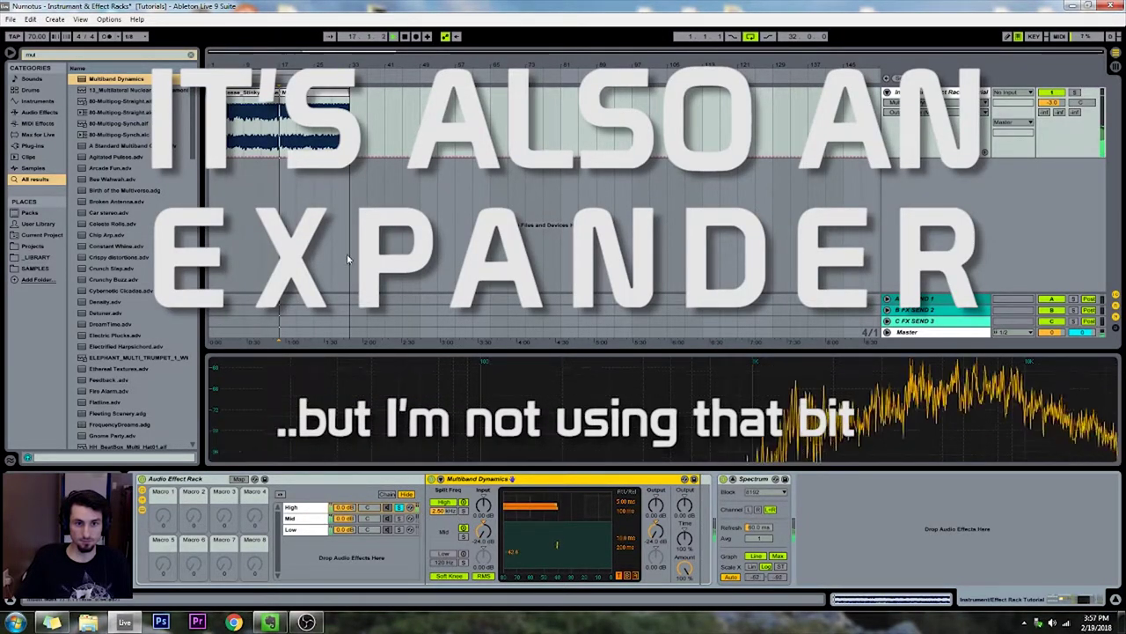
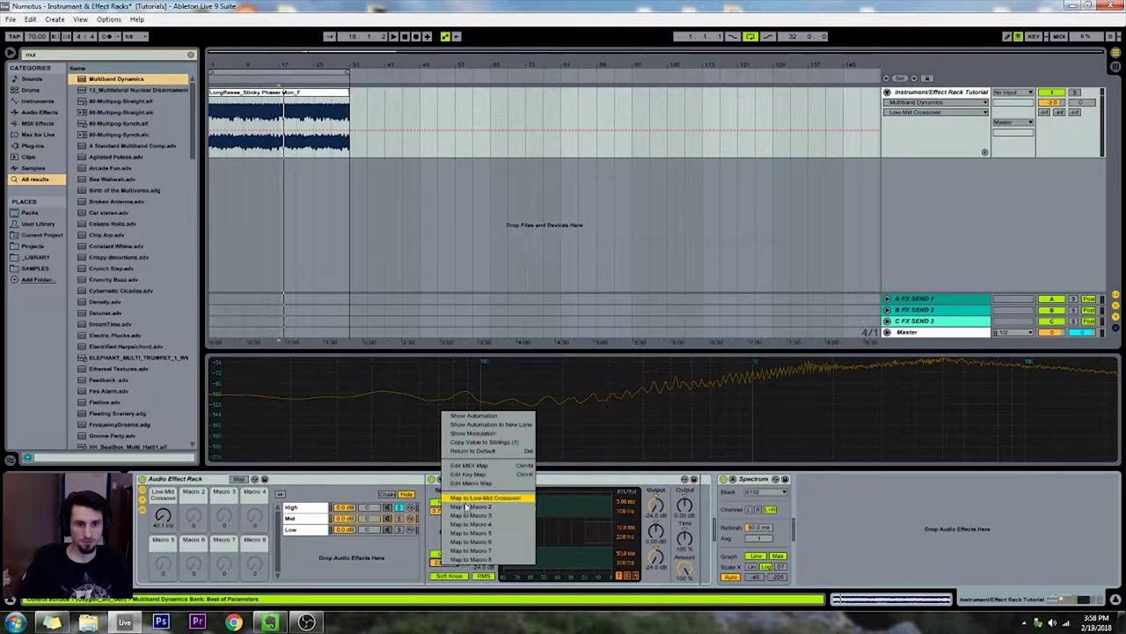
pyautogui.press('space')
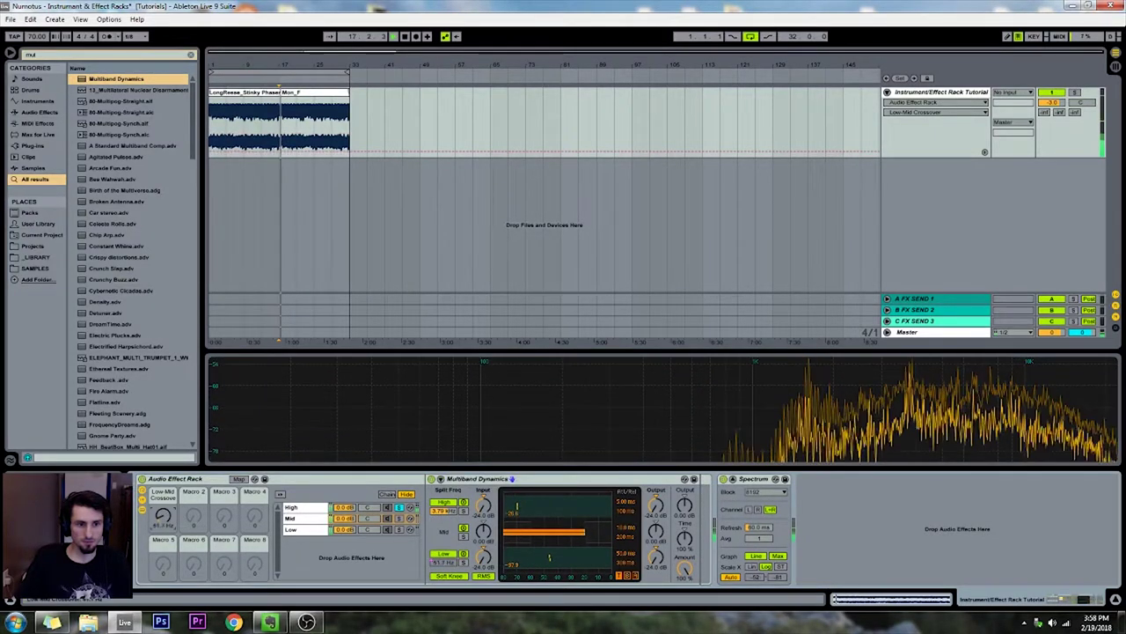
pyautogui.click(398, 508)
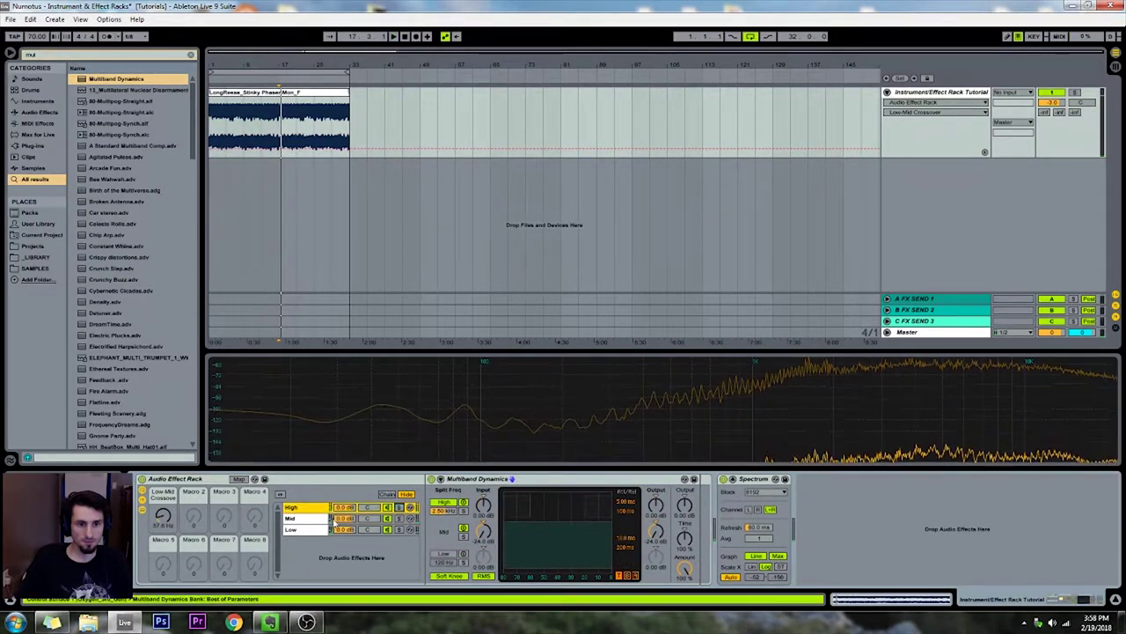
# - Map the High split frequencies of the Mid and High chains to the Mid-High Crossover macro and raise it to 4.11 kHz
pyautogui.click(409, 519)
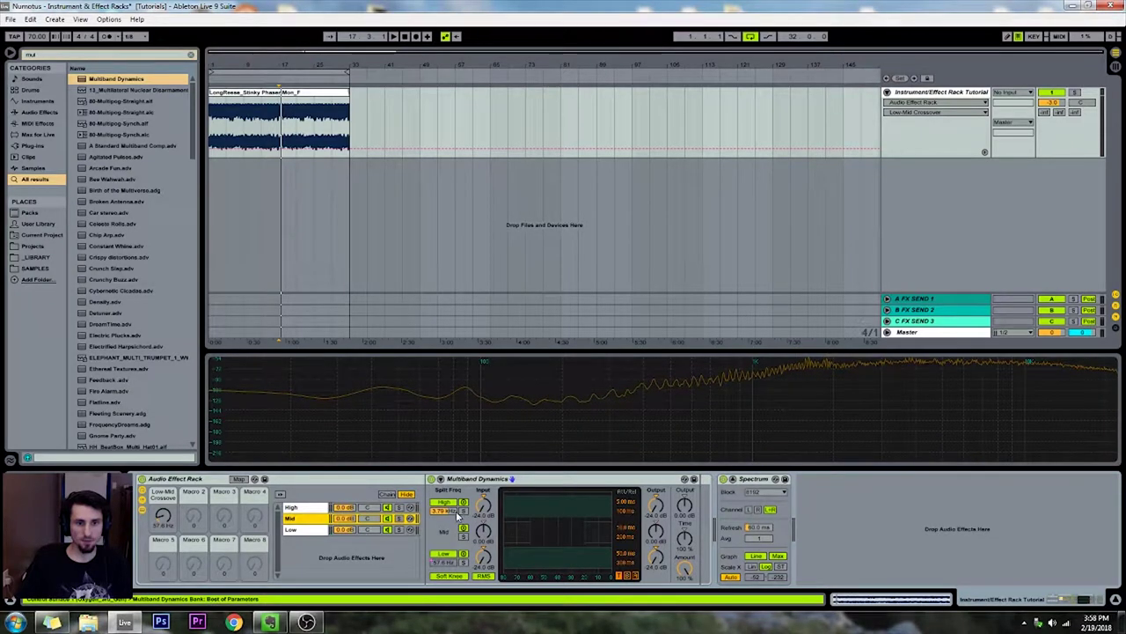
pyautogui.rightClick(445, 511)
pyautogui.click(478, 452)
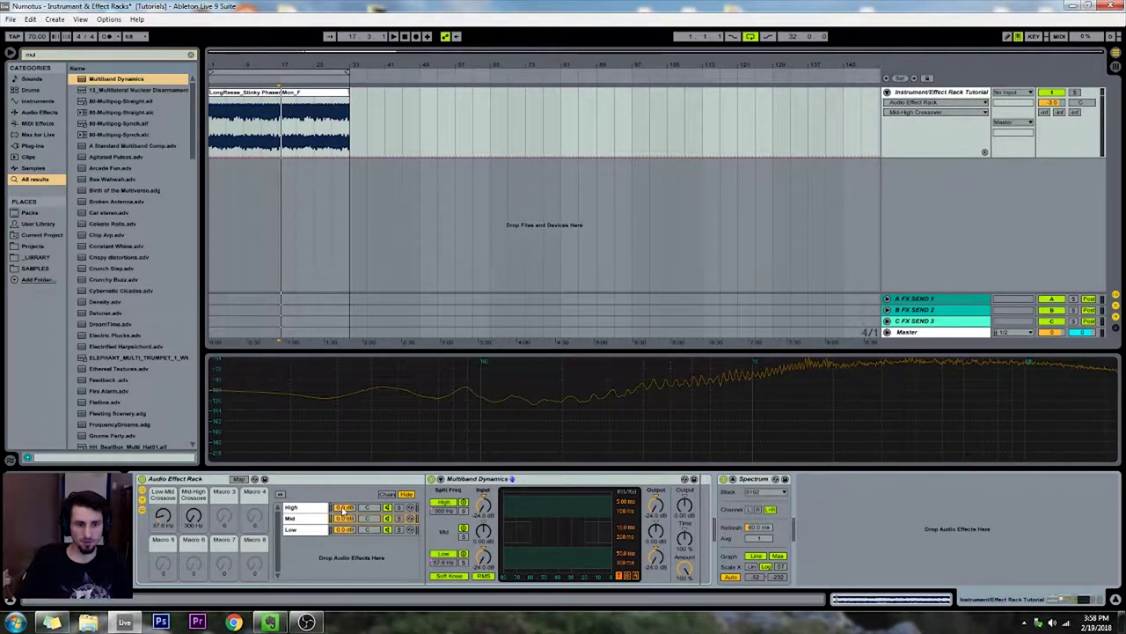
pyautogui.click(310, 509)
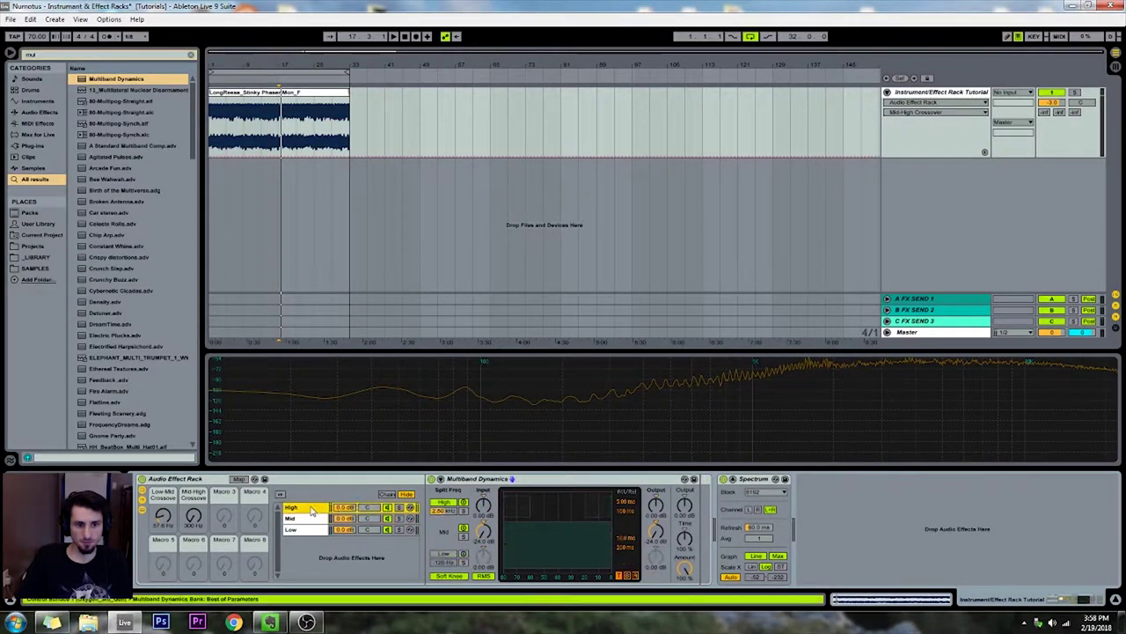
pyautogui.rightClick(449, 515)
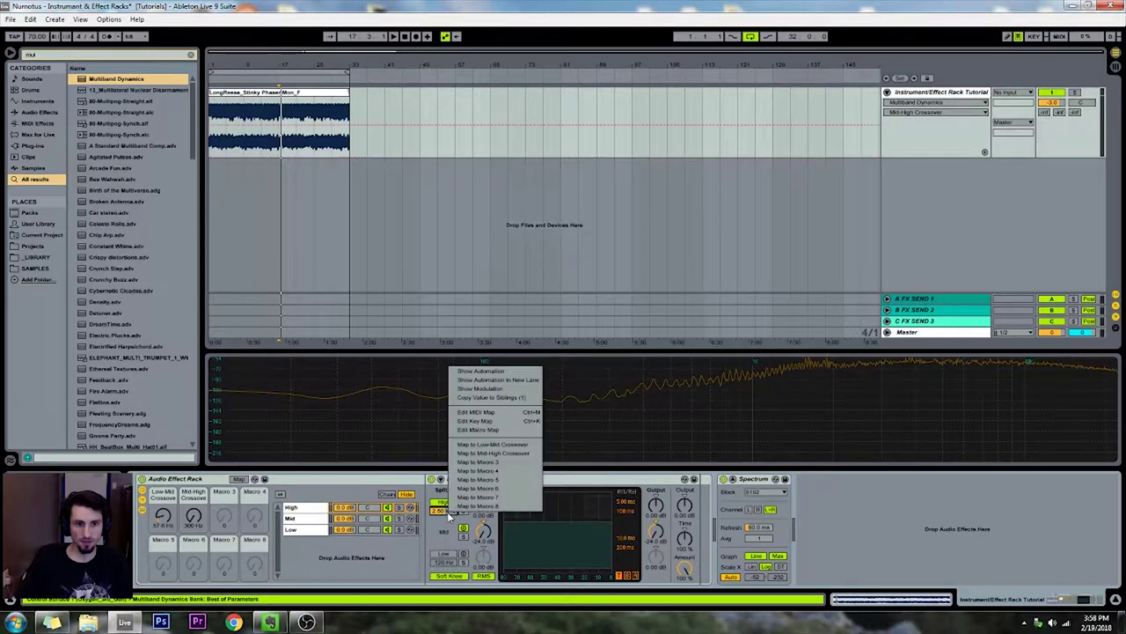
pyautogui.click(494, 461)
pyautogui.moveTo(192, 517); pyautogui.dragTo(193, 488)
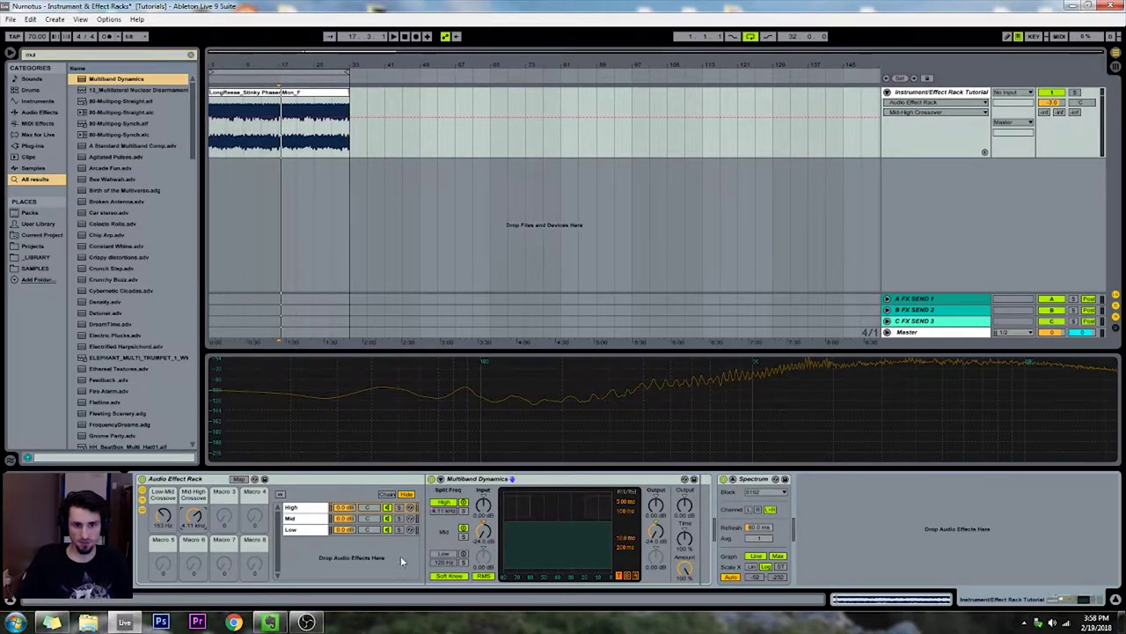
# - Solo the Low chain during playback and sweep the Low-Mid Crossover up to about 1.8 kHz and back to 171 Hz
pyautogui.click(399, 528)
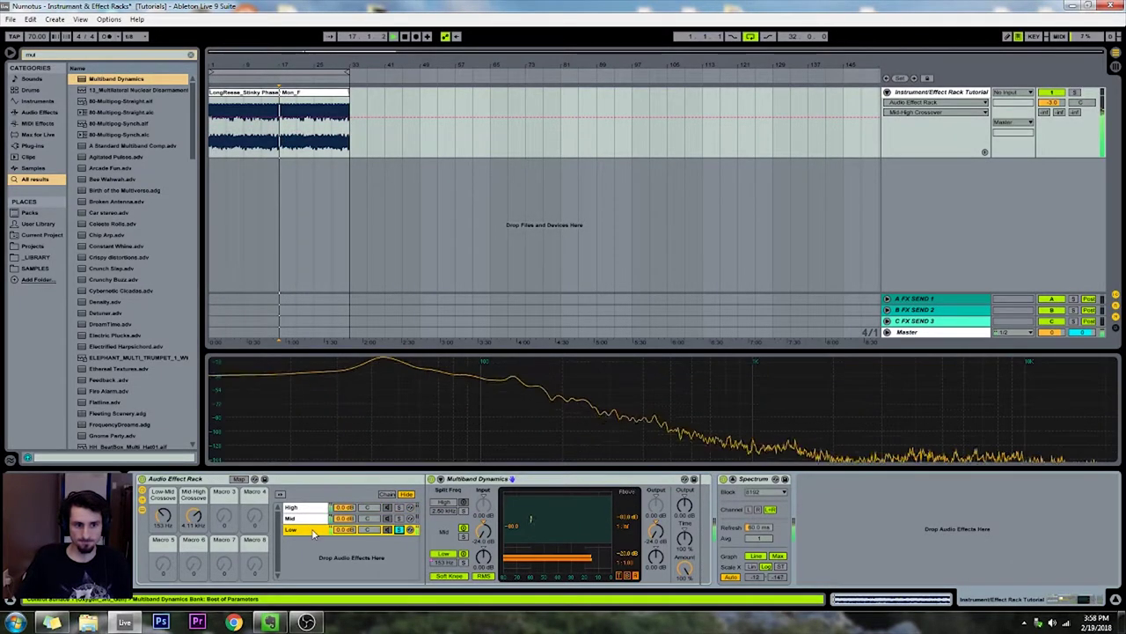
pyautogui.moveTo(163, 518); pyautogui.dragTo(163, 489)
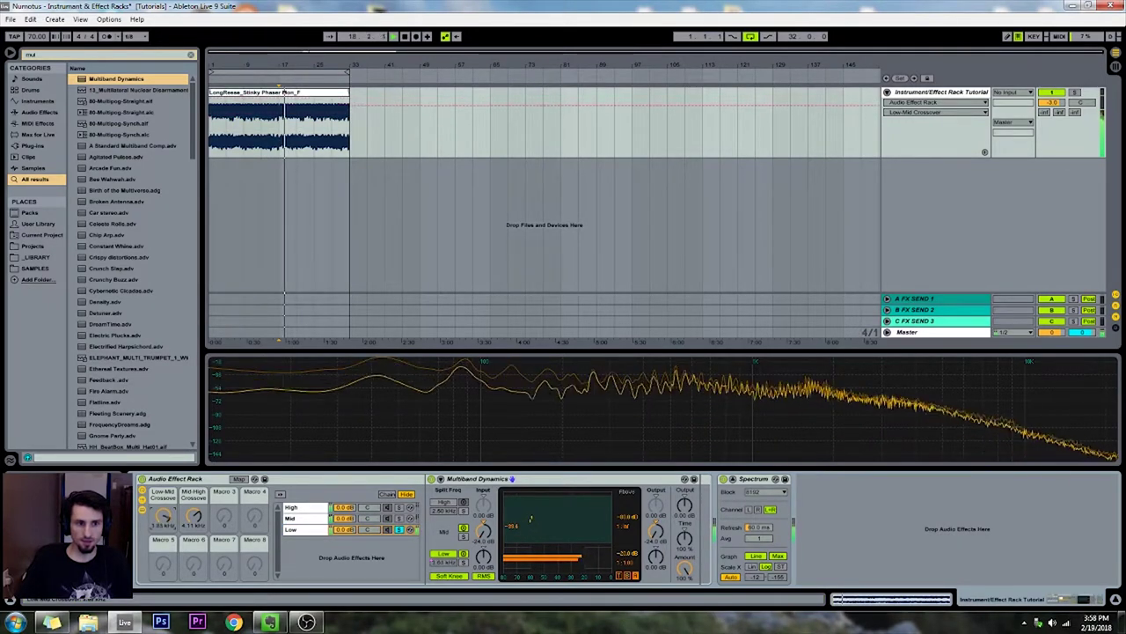
pyautogui.moveTo(163, 516); pyautogui.dragTo(163, 548)
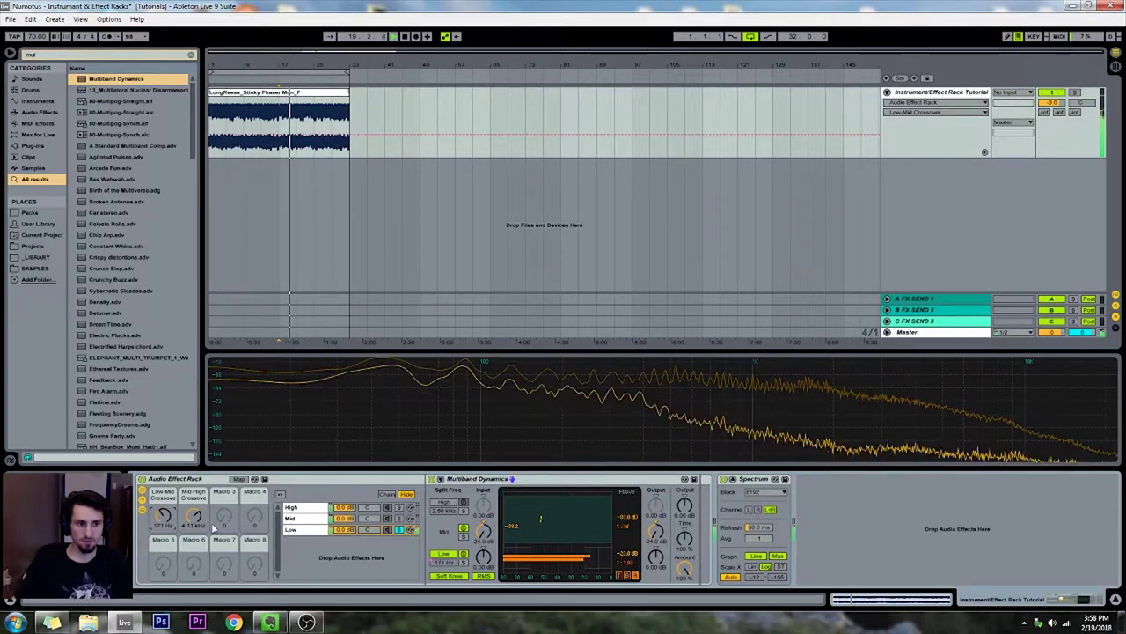
# - Audition the Mid chain in solo while moving the Low-Mid Crossover to 526 Hz and the Mid-High Crossover to 1.20 kHz
pyautogui.moveTo(194, 517); pyautogui.dragTo(194, 536)
pyautogui.click(304, 518)
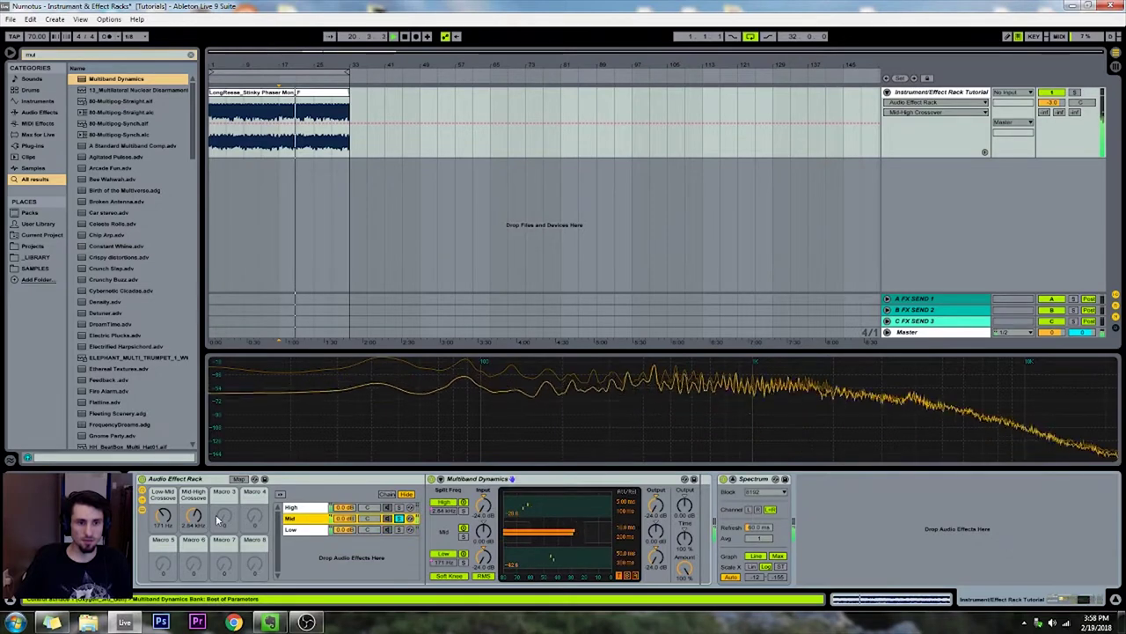
pyautogui.moveTo(165, 518); pyautogui.dragTo(164, 502)
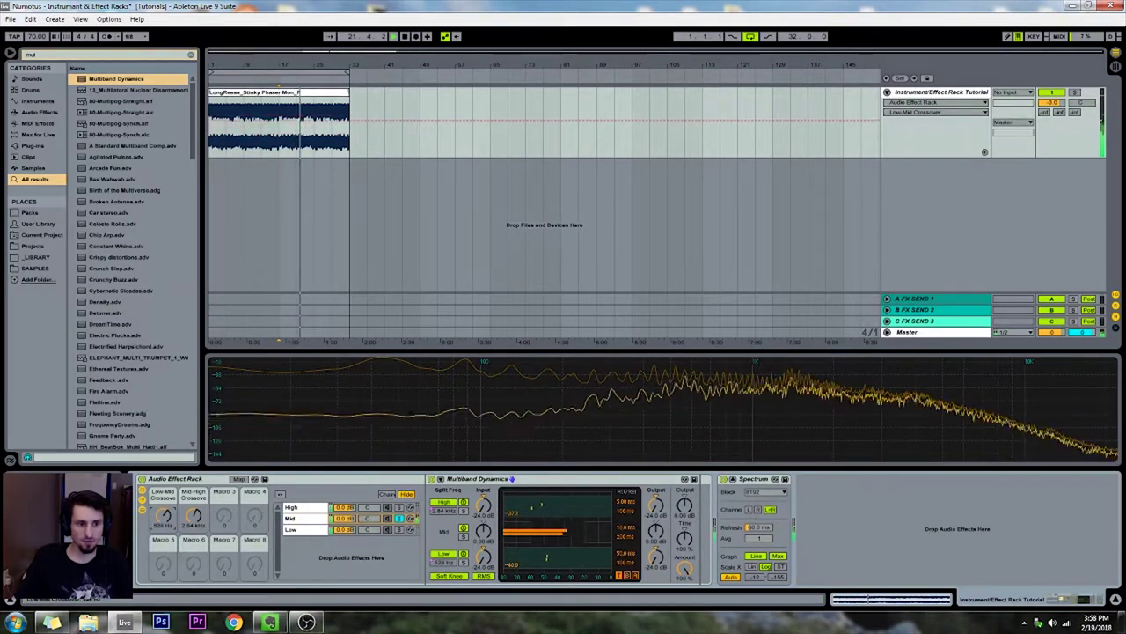
pyautogui.moveTo(196, 521)
pyautogui.mouseDown()
pyautogui.moveTo(195, 535)
pyautogui.moveTo(197, 515)
pyautogui.mouseUp()
# - Audition the High chain in solo with the Mid-High Crossover raised to about 3.3 kHz, then unsolo it and stop playback
pyautogui.click(399, 508)
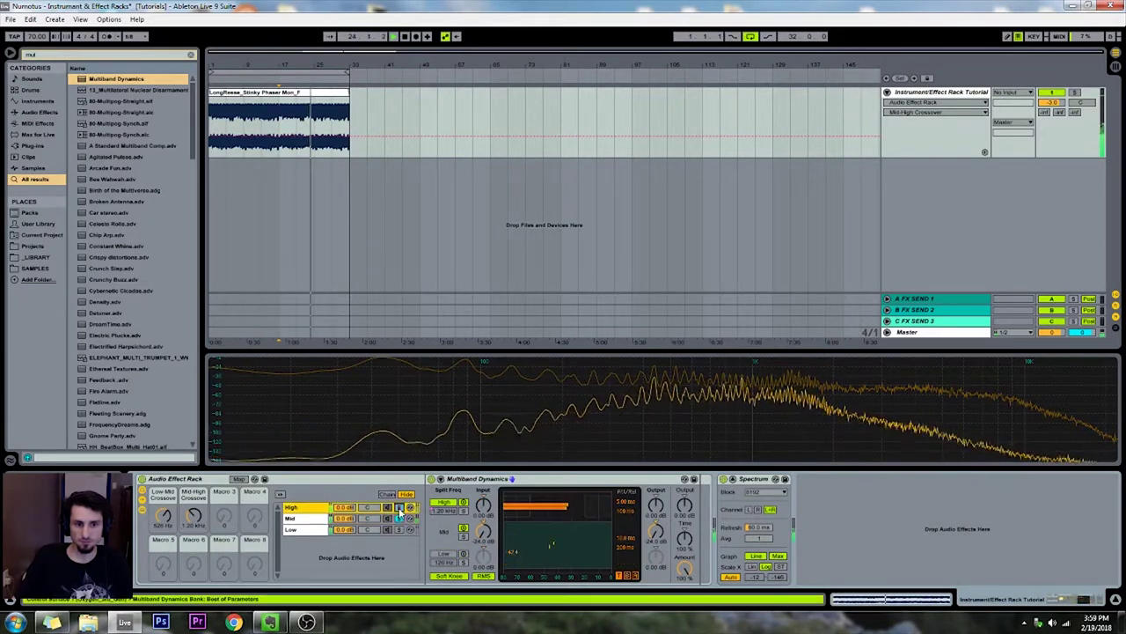
pyautogui.moveTo(193, 517); pyautogui.dragTo(193, 492)
pyautogui.click(399, 508)
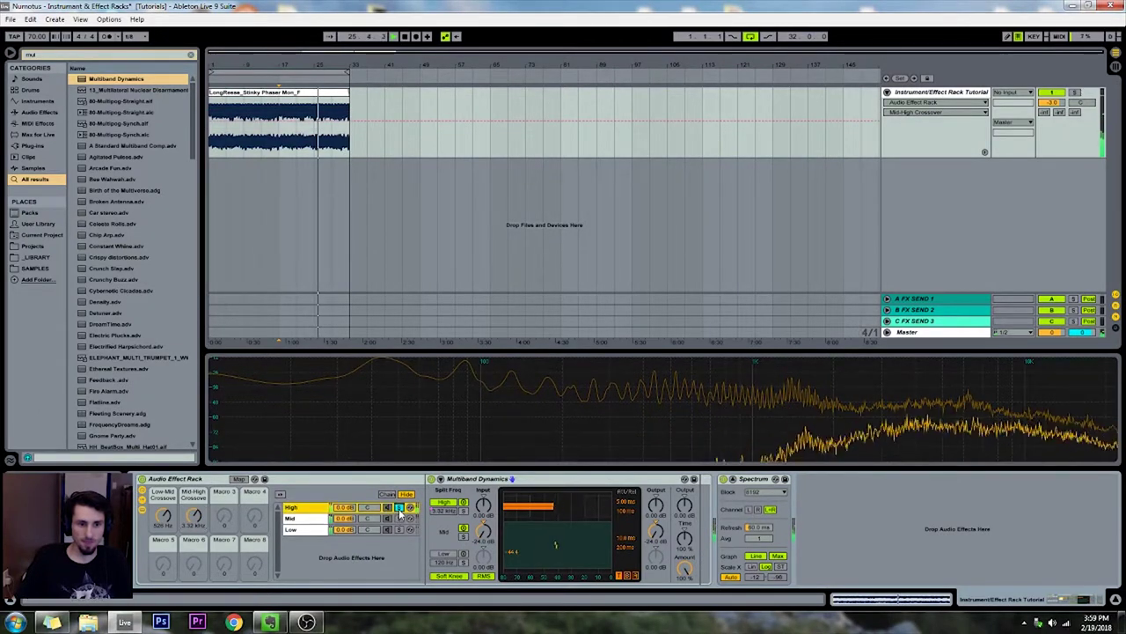
pyautogui.press('space')
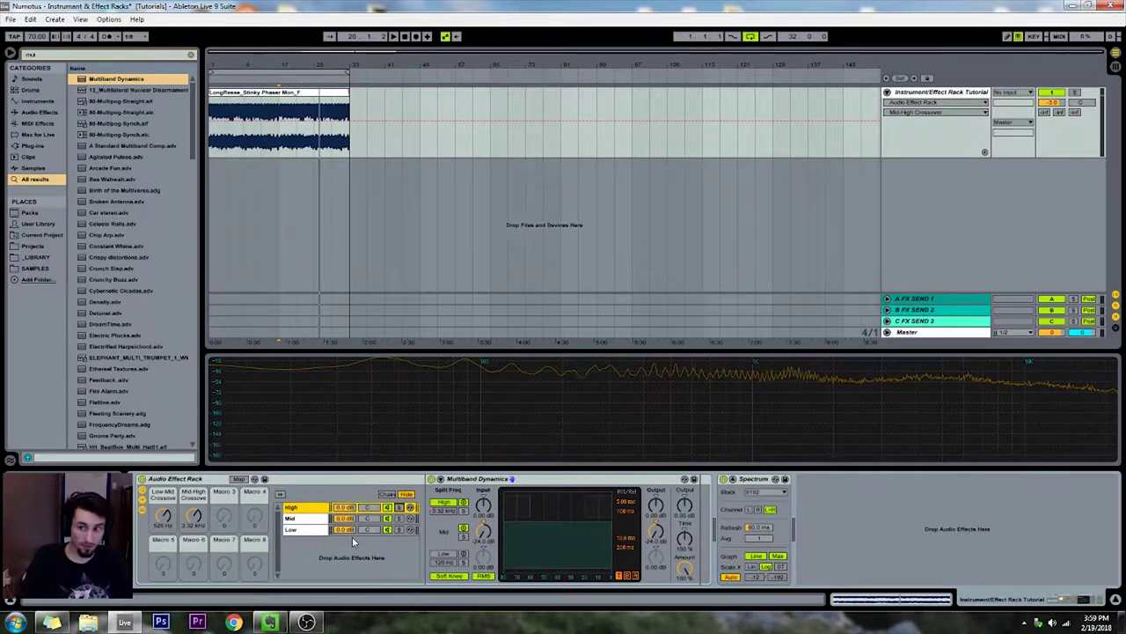
# - Examine the minimum and maximum ranges in the crossover macro mappings while trying both crossover macros, and leave mapping mode
pyautogui.moveTo(164, 520); pyautogui.dragTo(164, 528)
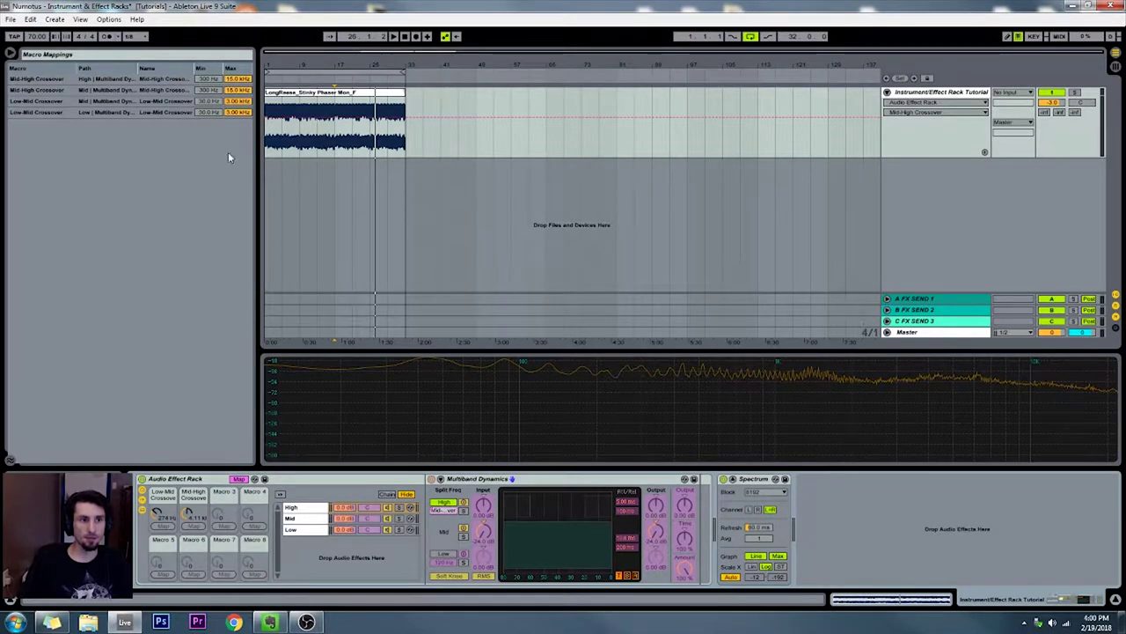
pyautogui.click(209, 78)
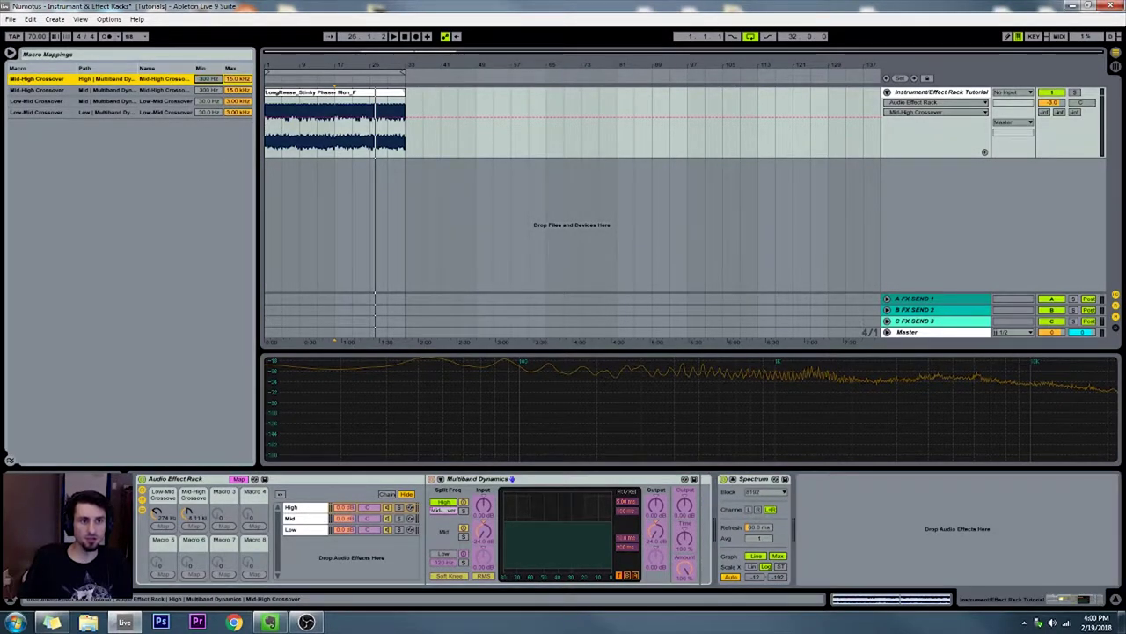
pyautogui.click(184, 520)
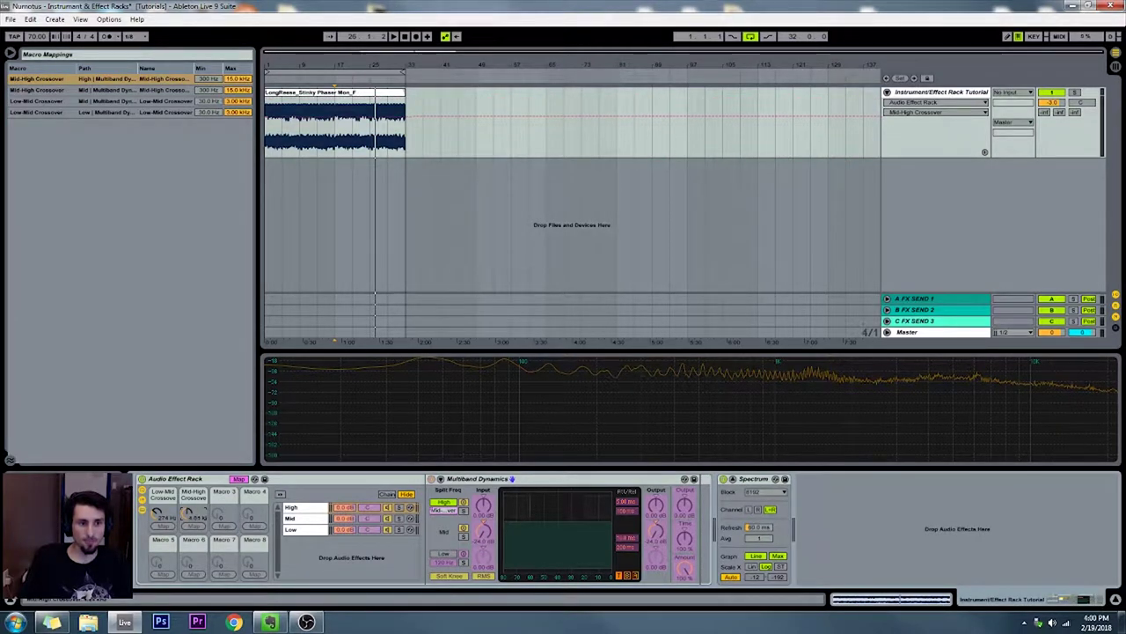
pyautogui.moveTo(154, 518)
pyautogui.mouseDown()
pyautogui.moveTo(154, 534)
pyautogui.moveTo(154, 503)
pyautogui.moveTo(155, 518)
pyautogui.mouseUp()
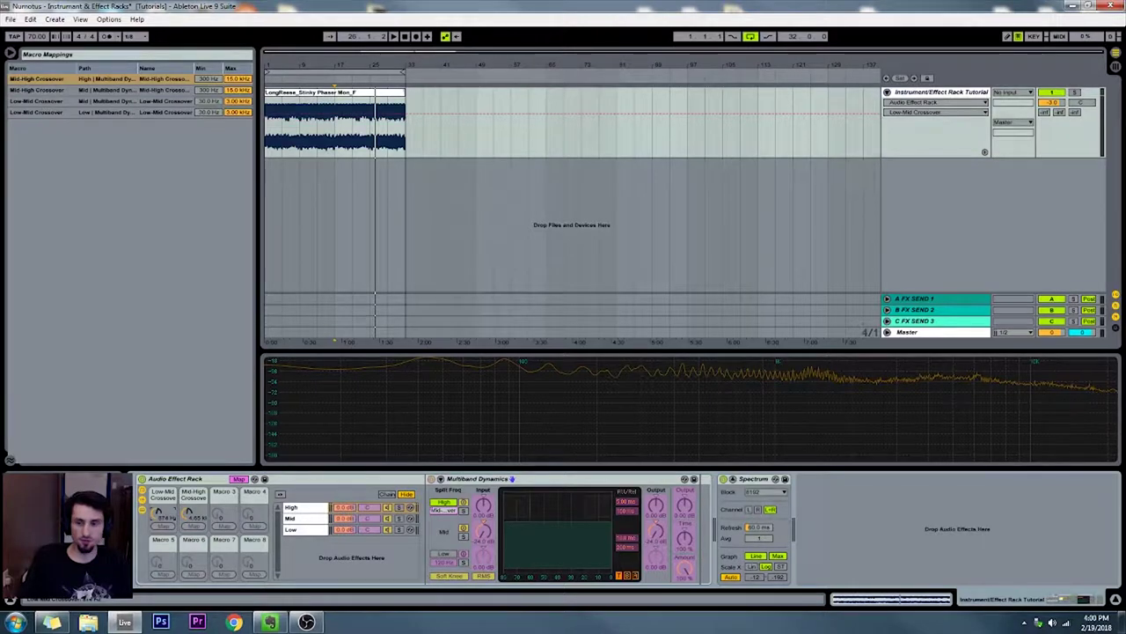
pyautogui.hotkey('ctrl', 'm')
# - Try overlapping crossovers of 2.24 kHz Low-Mid and 300 Hz Mid-High during playback, and reset them to 143 Hz and 3.02 kHz
pyautogui.press('space')
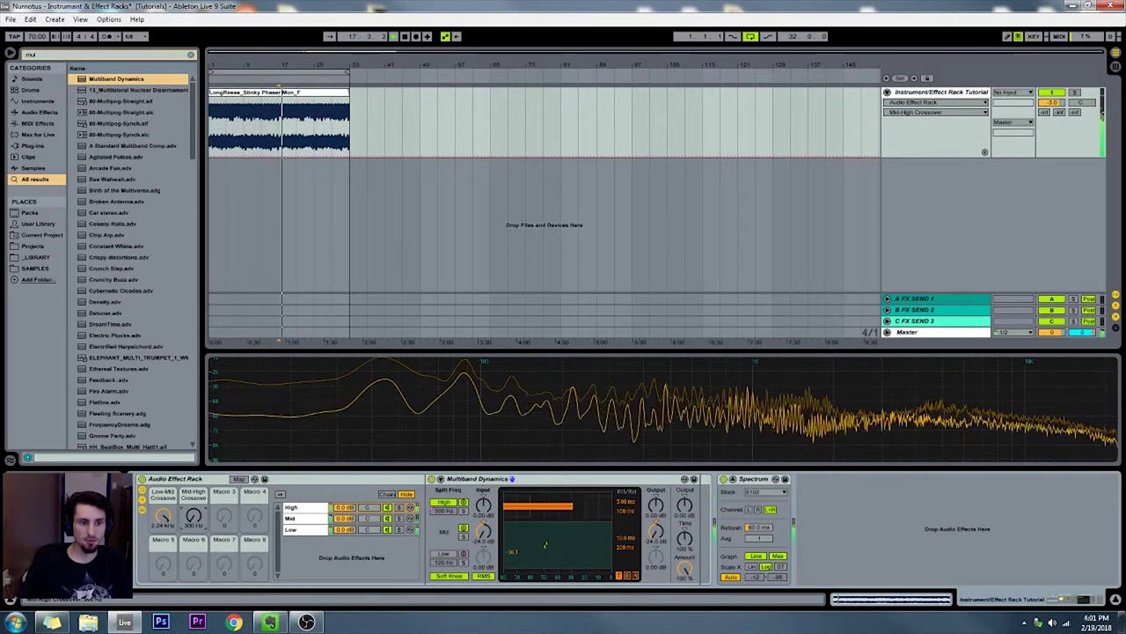
pyautogui.moveTo(163, 517); pyautogui.dragTo(192, 462)
pyautogui.press('space')
pyautogui.moveTo(164, 516); pyautogui.dragTo(164, 528)
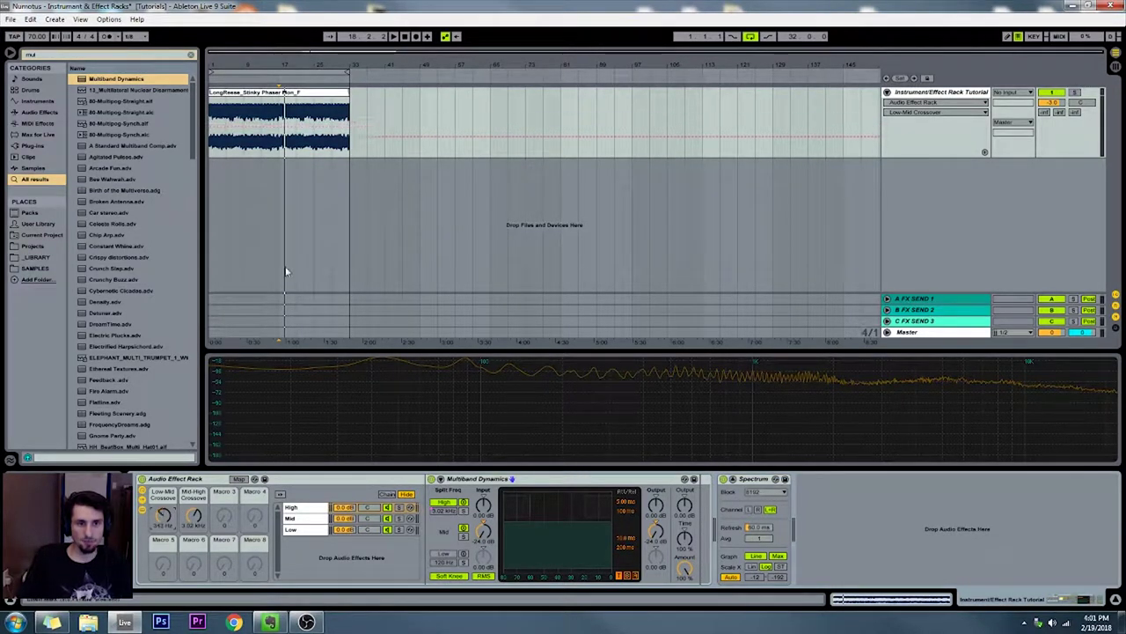
# - Play the clip from the start and compare the sound with the Audio Effect Rack bypassed and active, leaving the rack on
pyautogui.click(405, 37)
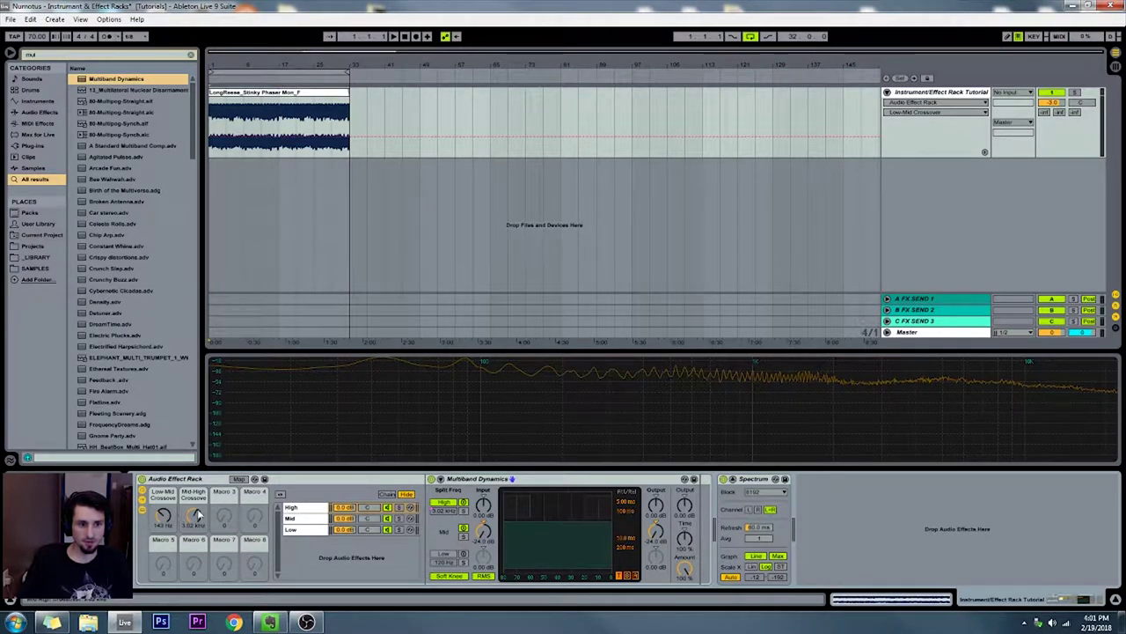
pyautogui.press('space')
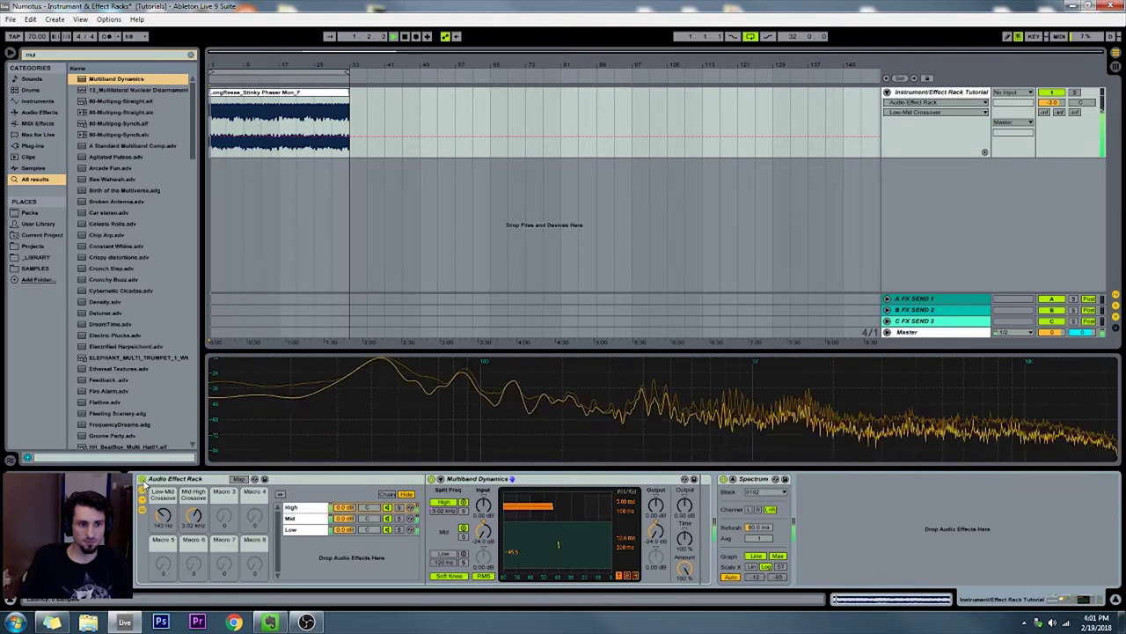
pyautogui.click(142, 479)
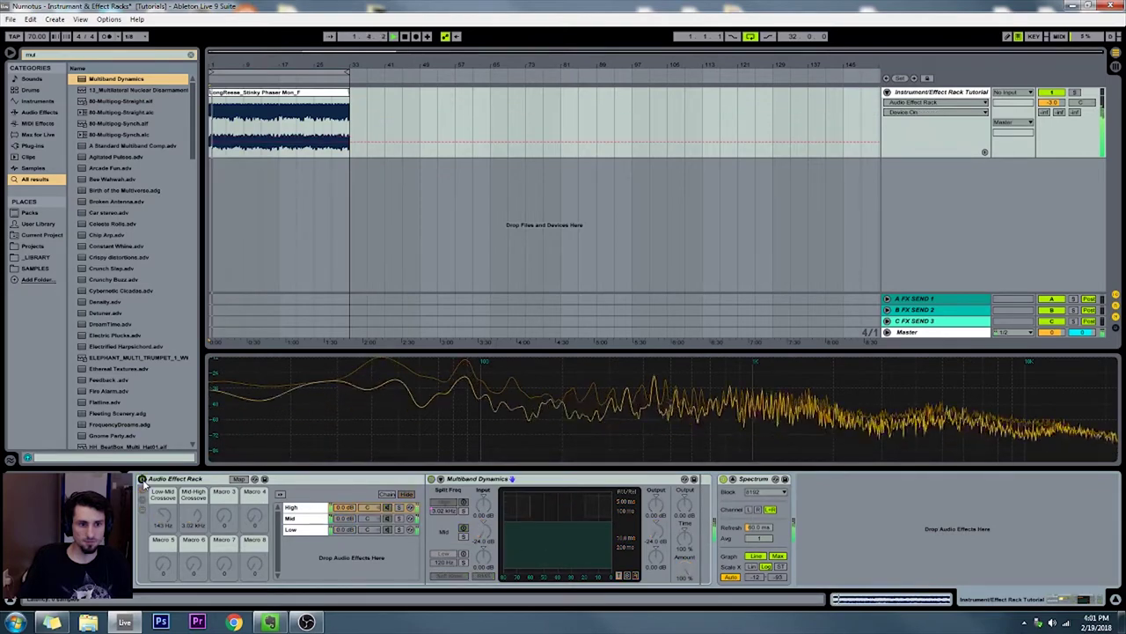
pyautogui.click(141, 479)
pyautogui.click(142, 479)
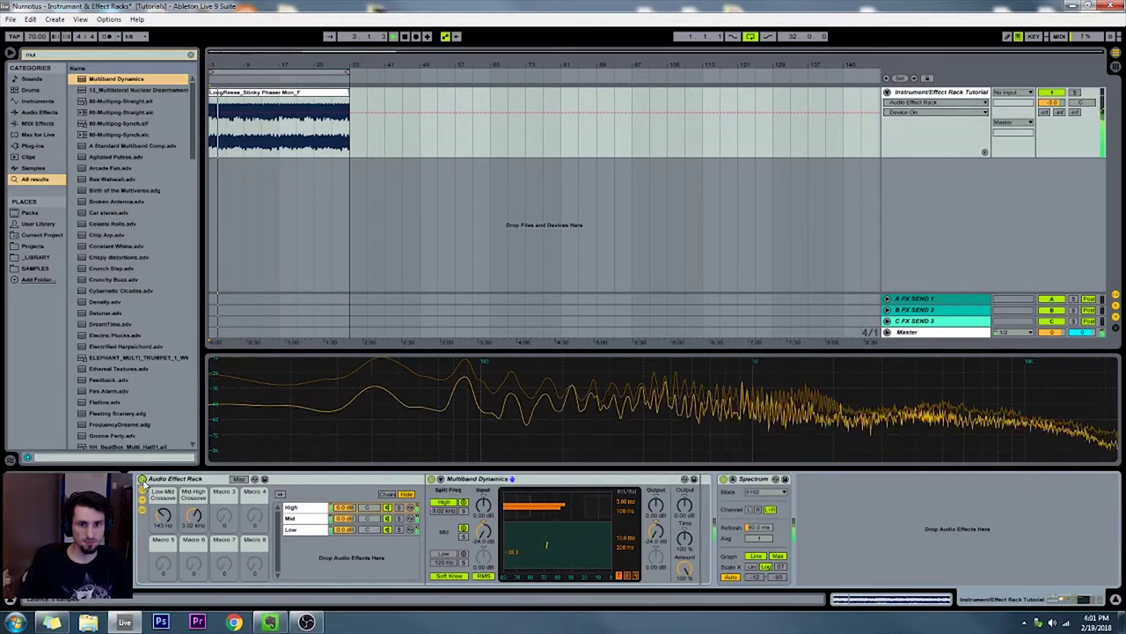
pyautogui.click(142, 479)
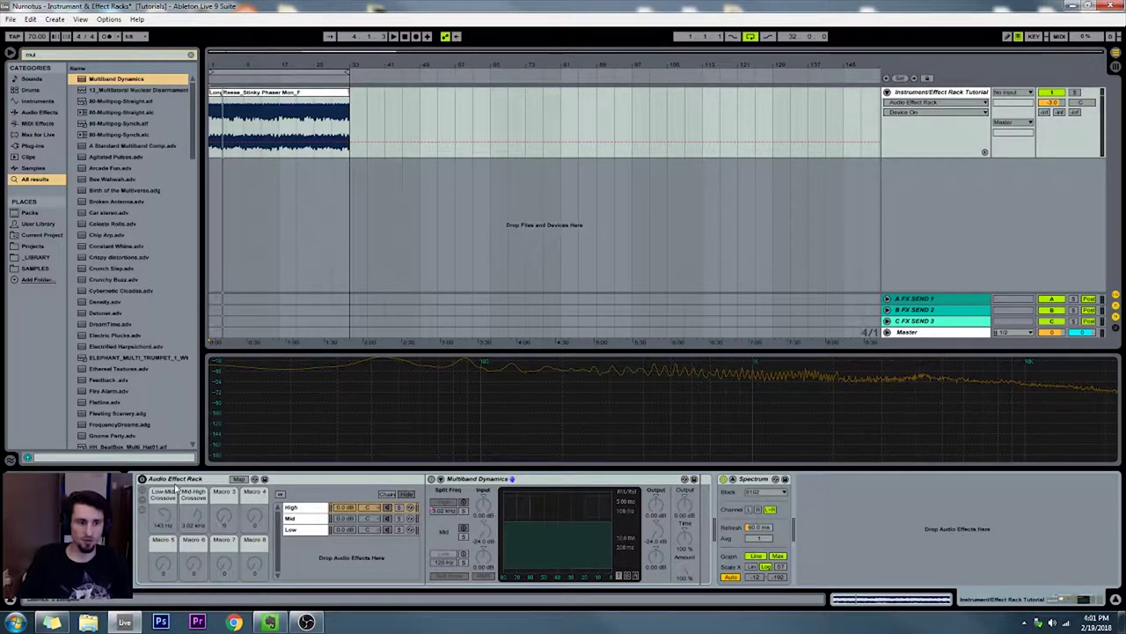
pyautogui.click(142, 480)
pyautogui.click(291, 480)
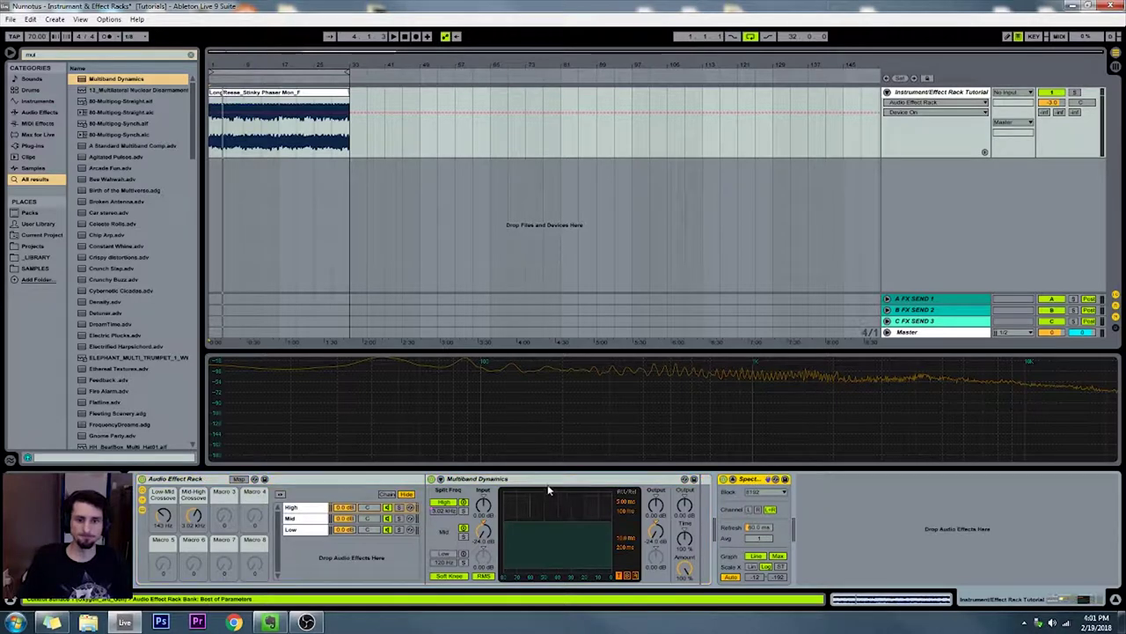
pyautogui.click(380, 486)
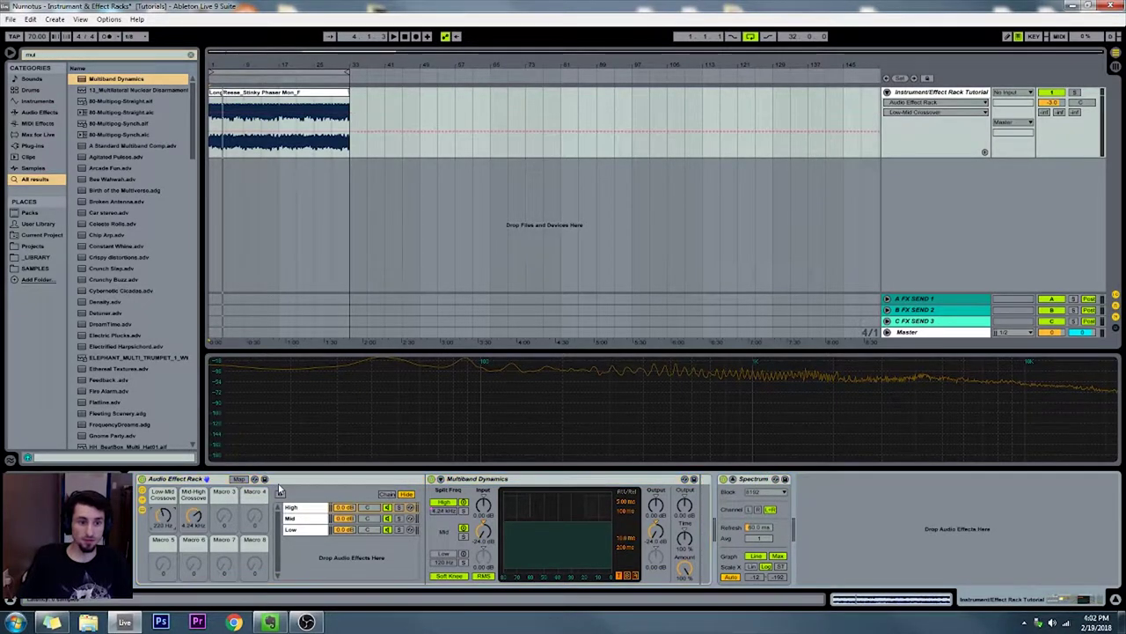
# - Search the browser for "uti" and add a Utility device after Multiband Dynamics in the rack's chains
pyautogui.moveTo(44, 55); pyautogui.dragTo(18, 58)
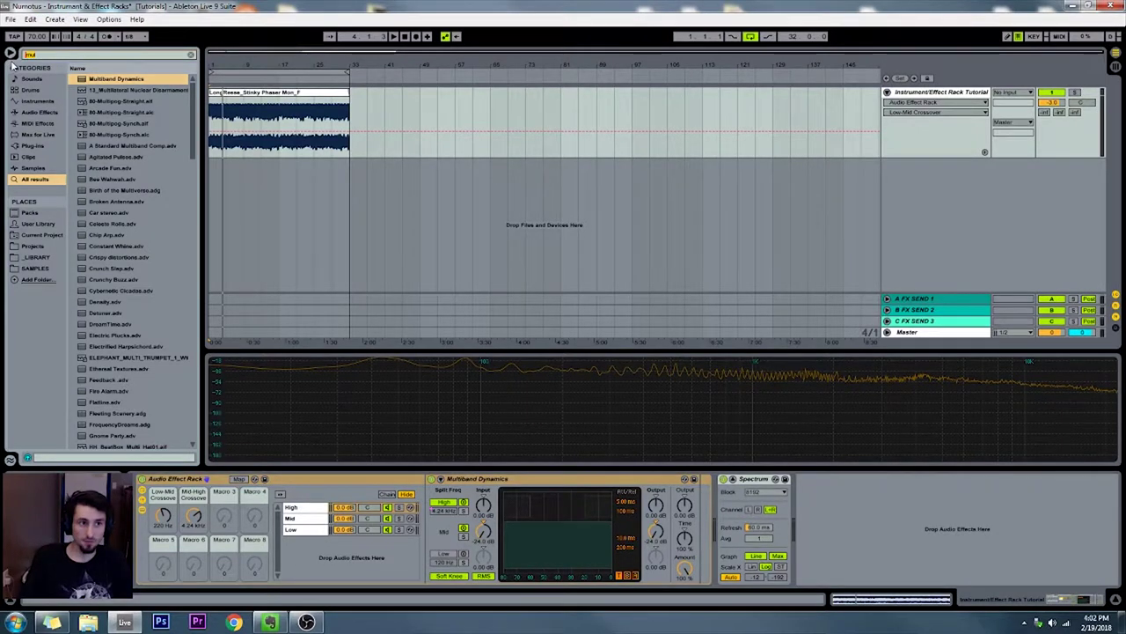
pyautogui.press('BackSpace')
pyautogui.write('u')
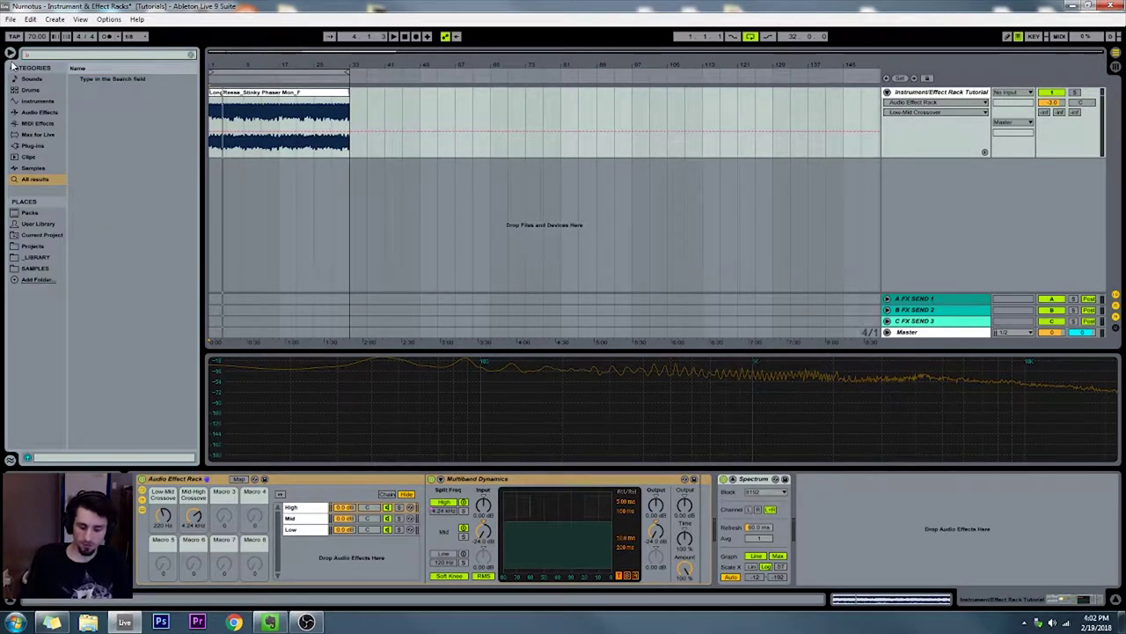
pyautogui.write('ti')
pyautogui.moveTo(87, 79); pyautogui.dragTo(333, 176)
pyautogui.moveTo(713, 425); pyautogui.dragTo(308, 517)
pyautogui.moveTo(96, 79); pyautogui.dragTo(290, 518)
pyautogui.moveTo(122, 79); pyautogui.dragTo(307, 523)
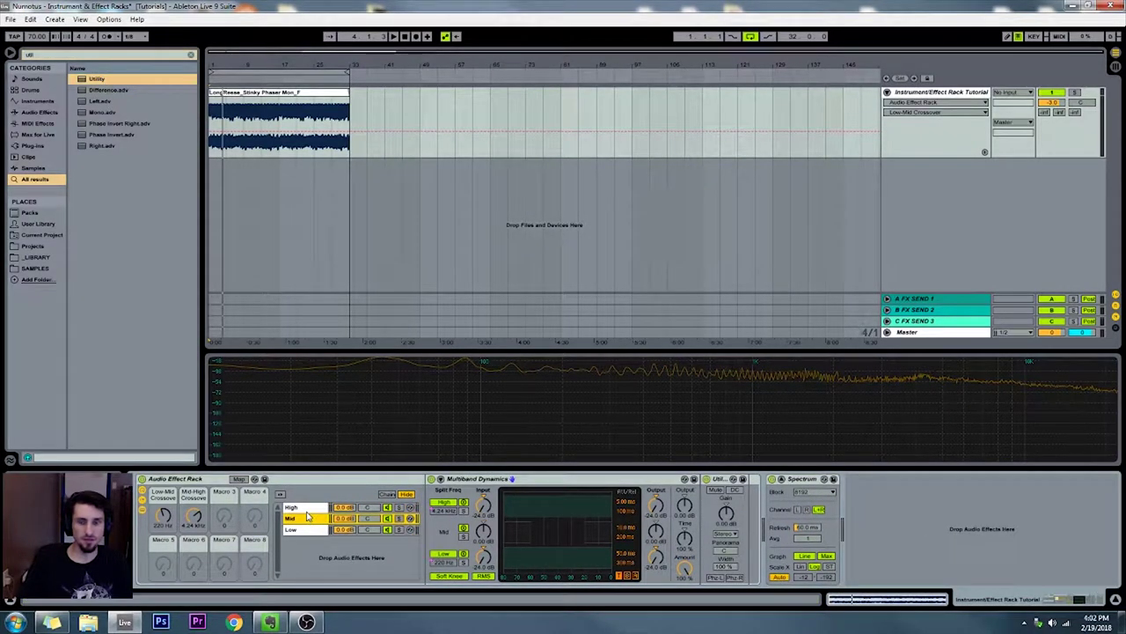
# - Check the High, Mid and Low chains for their Utility devices
pyautogui.click(307, 507)
pyautogui.click(720, 483)
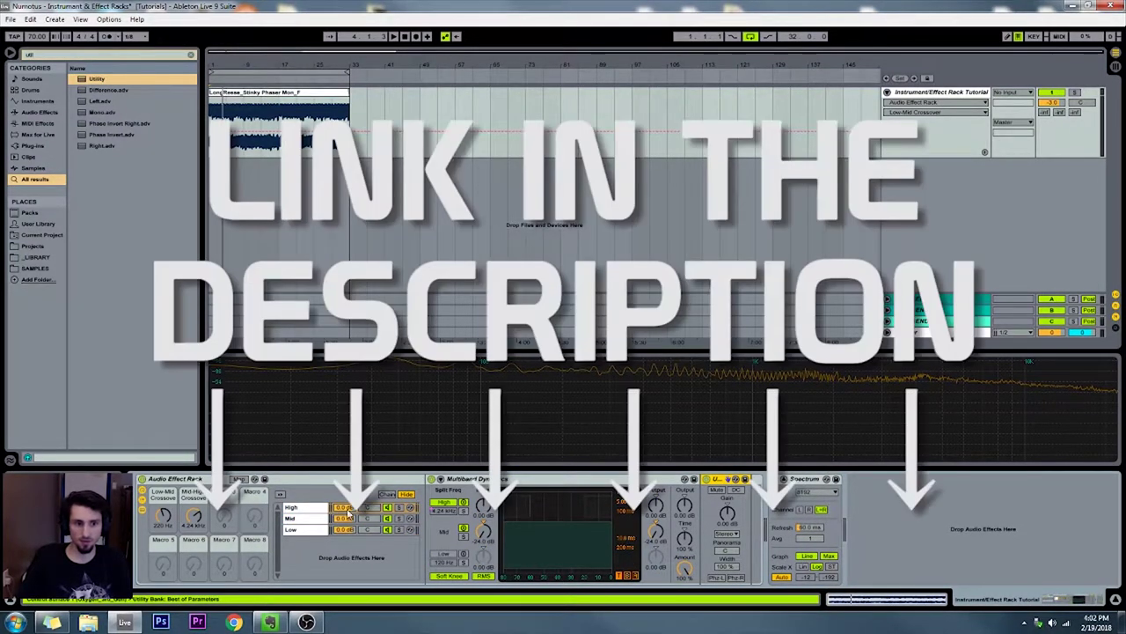
pyautogui.click(308, 518)
pyautogui.click(309, 529)
pyautogui.click(309, 508)
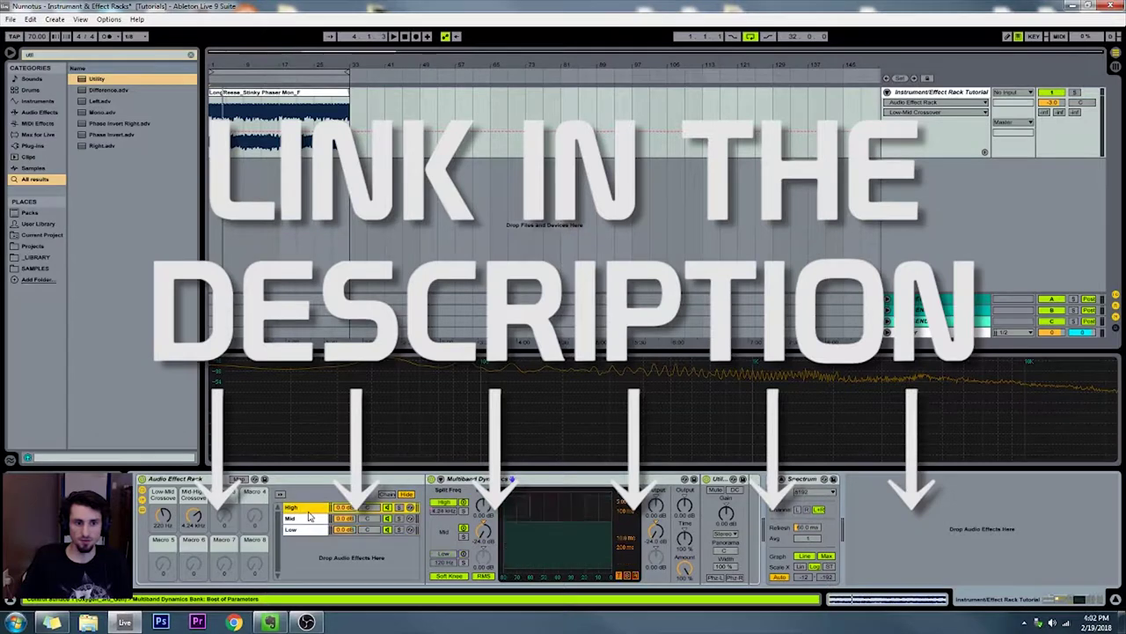
pyautogui.click(742, 498)
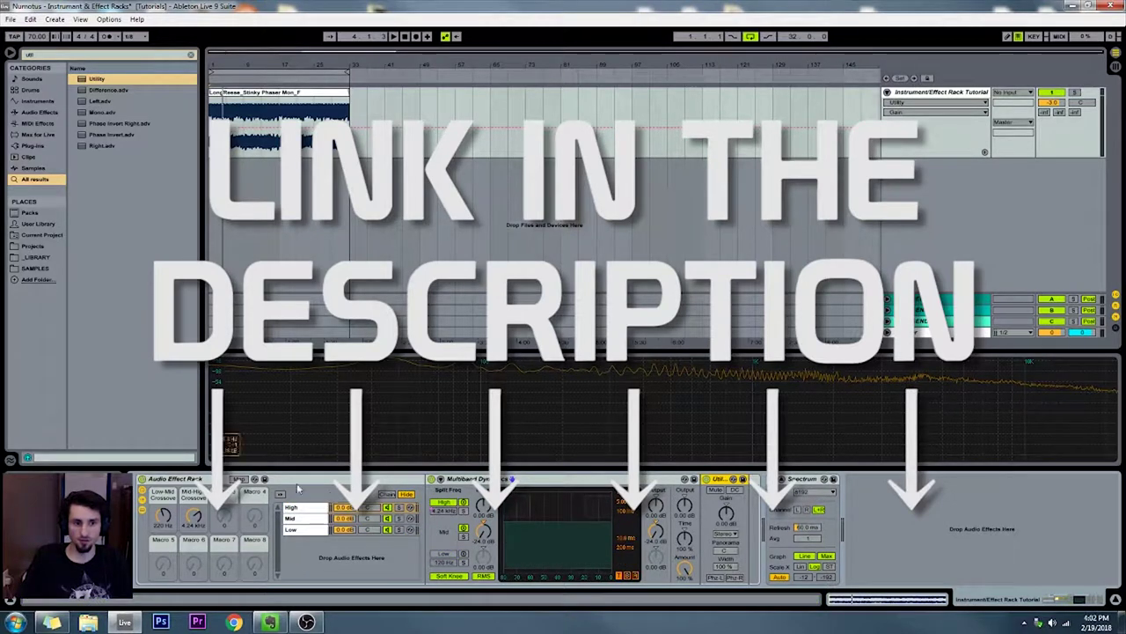
# - Map the High chain Utility's Width to Macro 3 and its Panorama to Macro 4
pyautogui.click(225, 516)
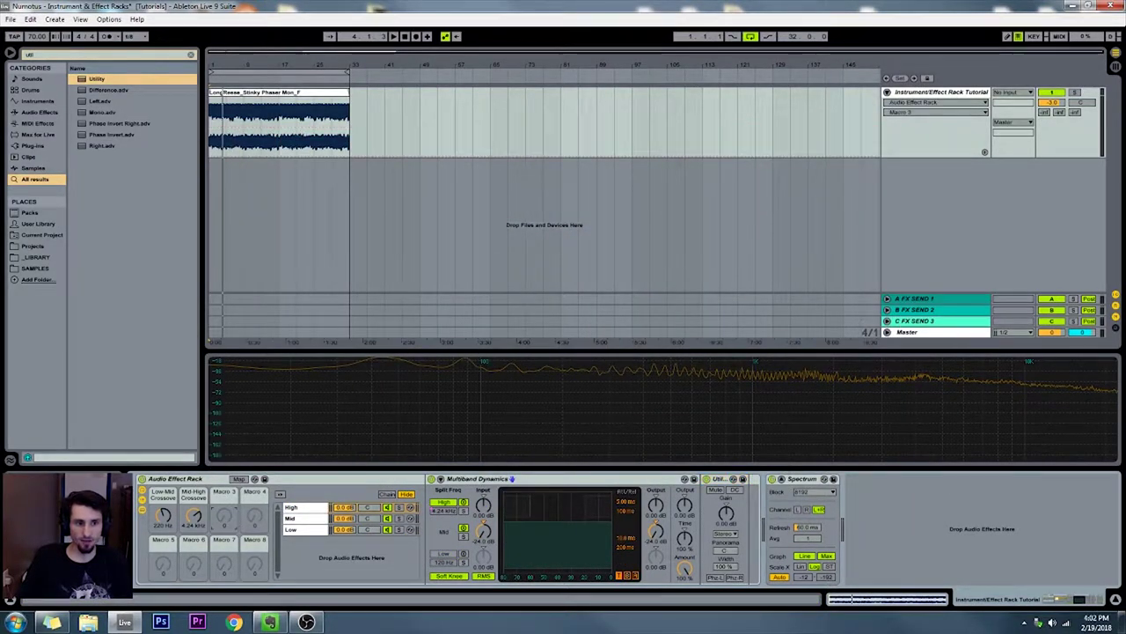
pyautogui.click(316, 510)
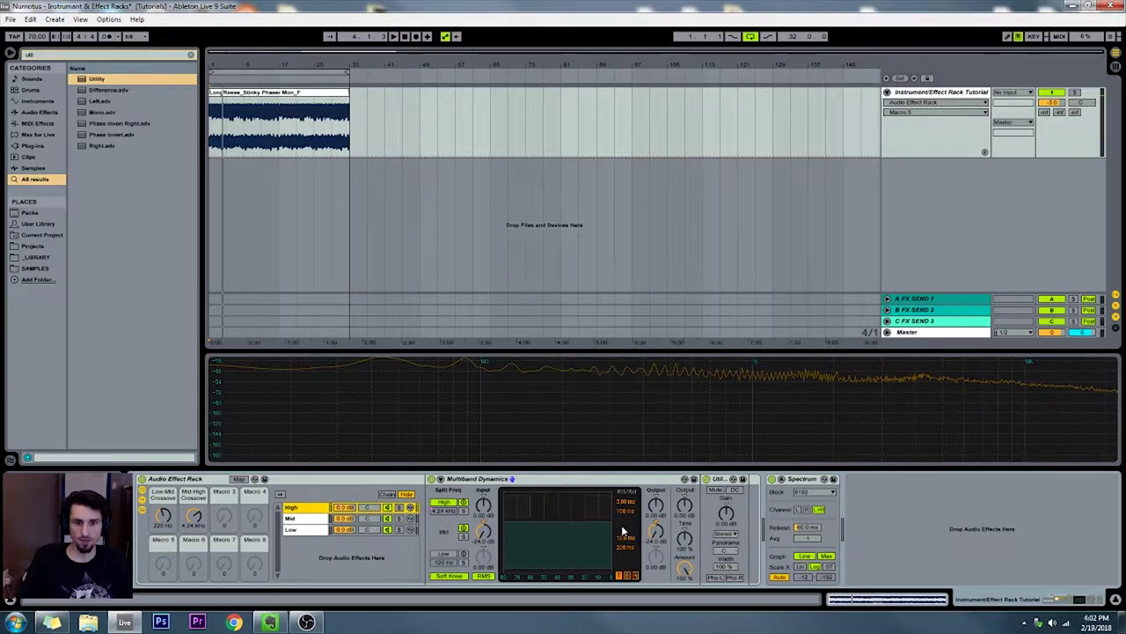
pyautogui.rightClick(727, 570)
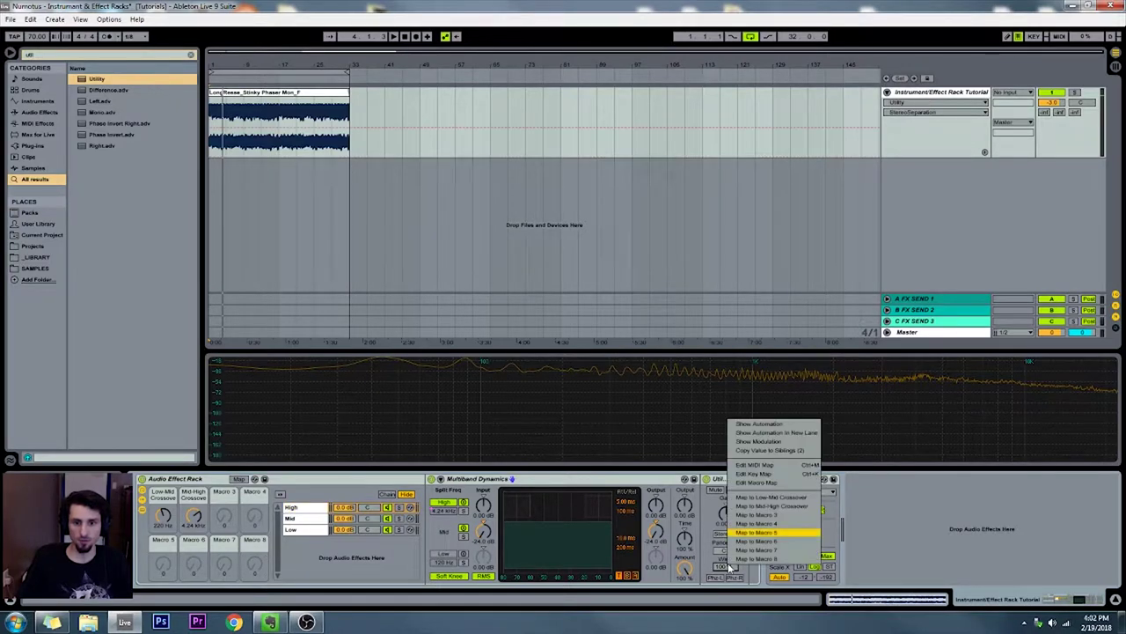
pyautogui.click(773, 518)
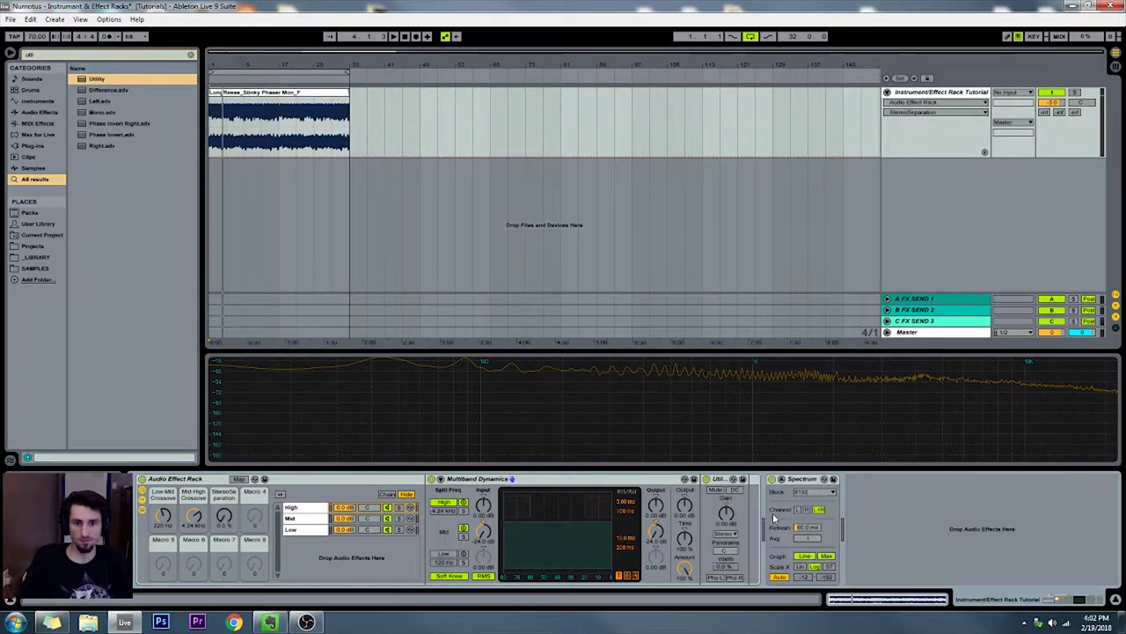
pyautogui.rightClick(722, 556)
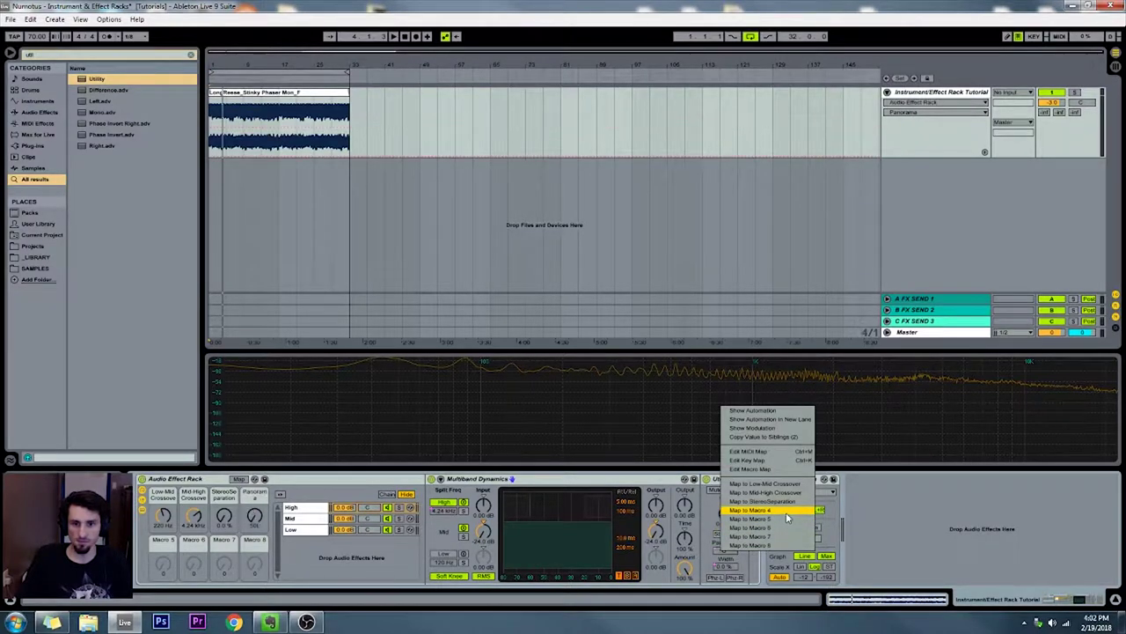
pyautogui.click(786, 512)
# - Map the Mid chain Utility's Panorama to Macro 5 and its Width to Macro 6
pyautogui.click(299, 518)
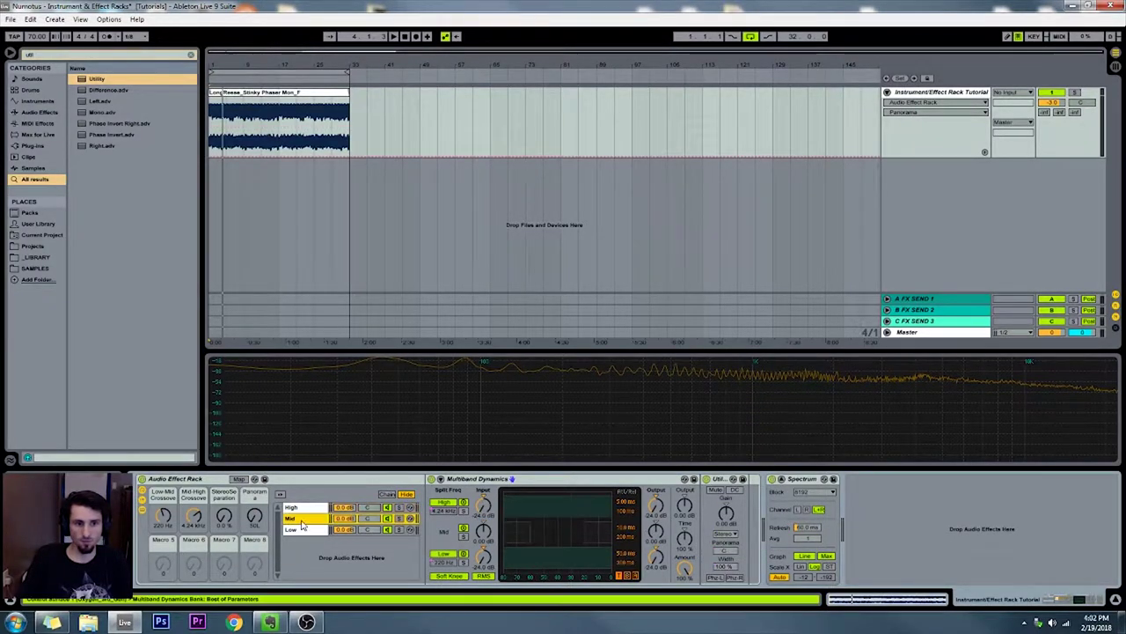
pyautogui.rightClick(726, 558)
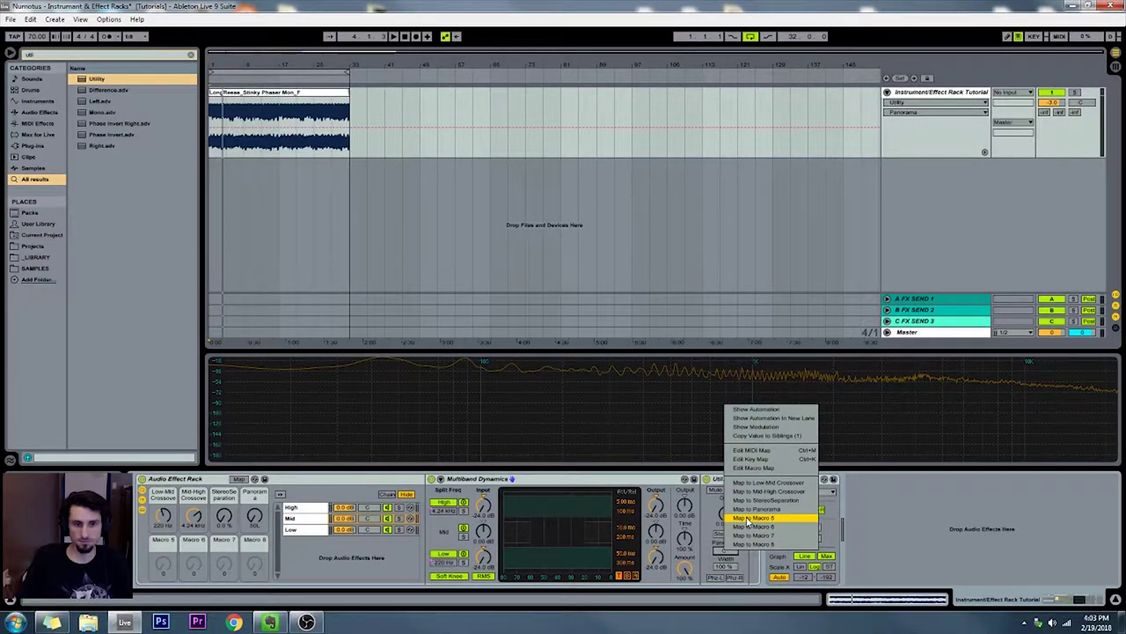
pyautogui.click(747, 518)
pyautogui.rightClick(730, 570)
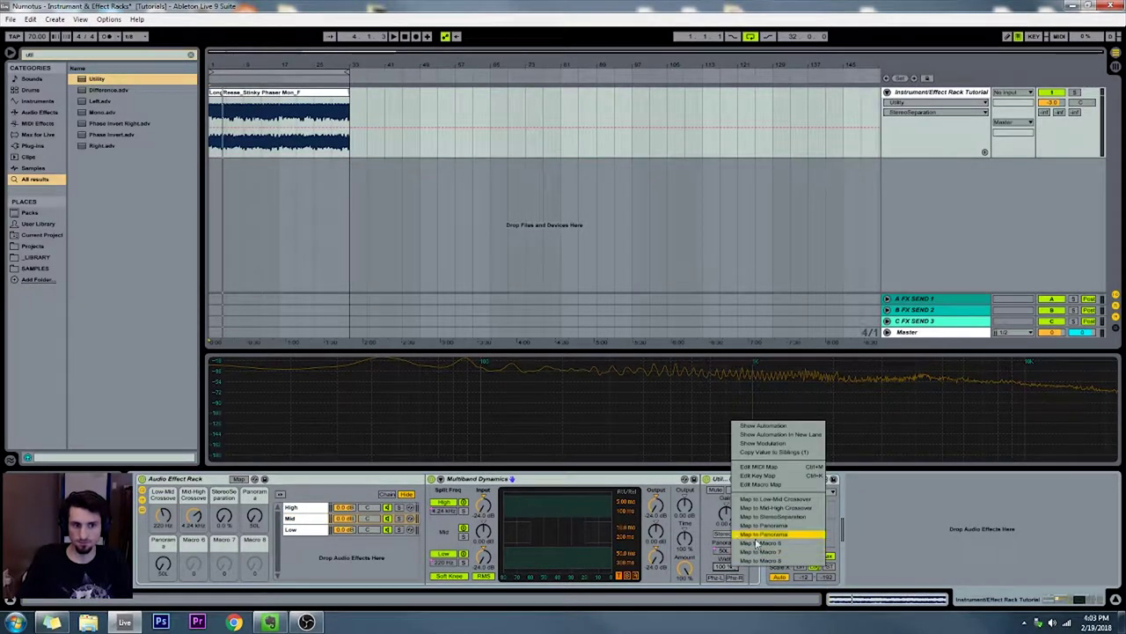
pyautogui.click(773, 550)
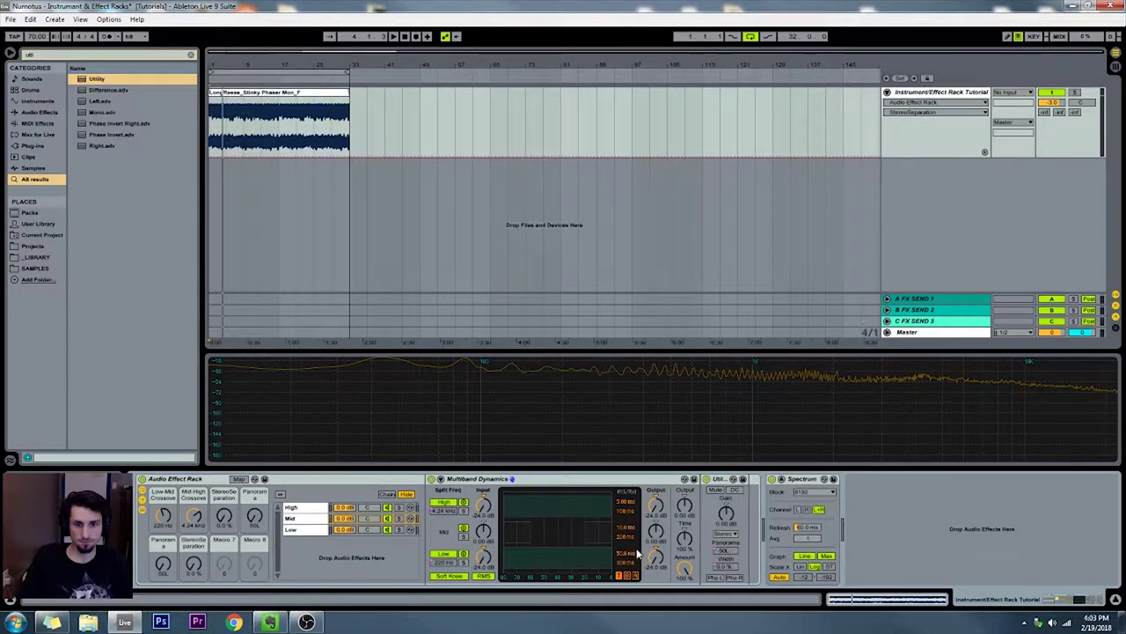
# - Map the Low chain Utility's Panorama to Macro 7 and its Width to Macro 8
pyautogui.click(305, 530)
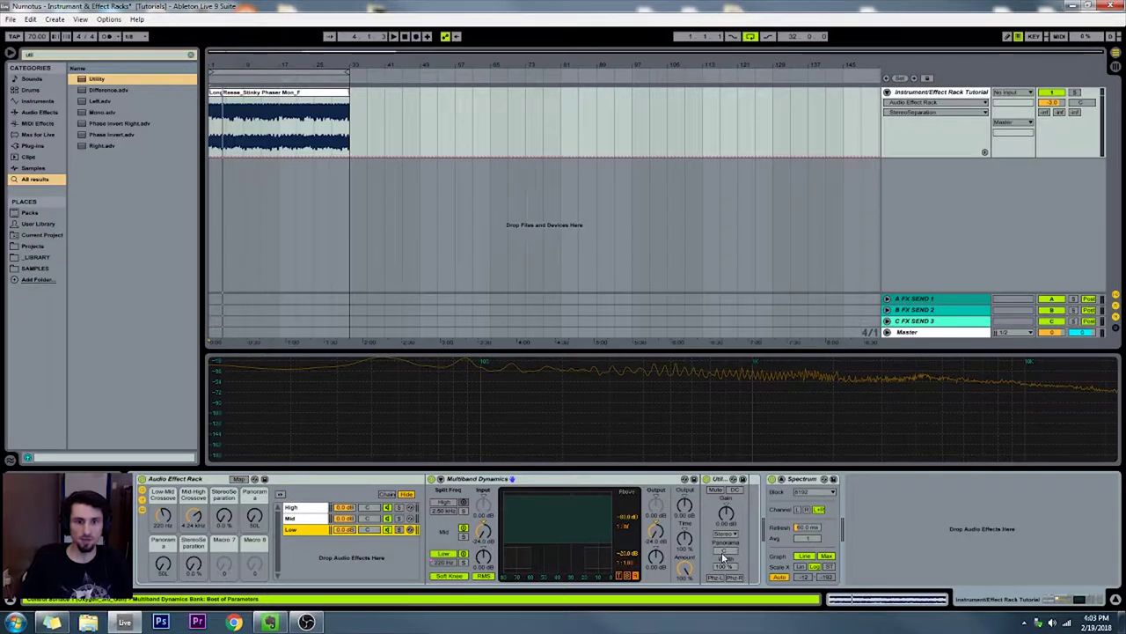
pyautogui.rightClick(723, 557)
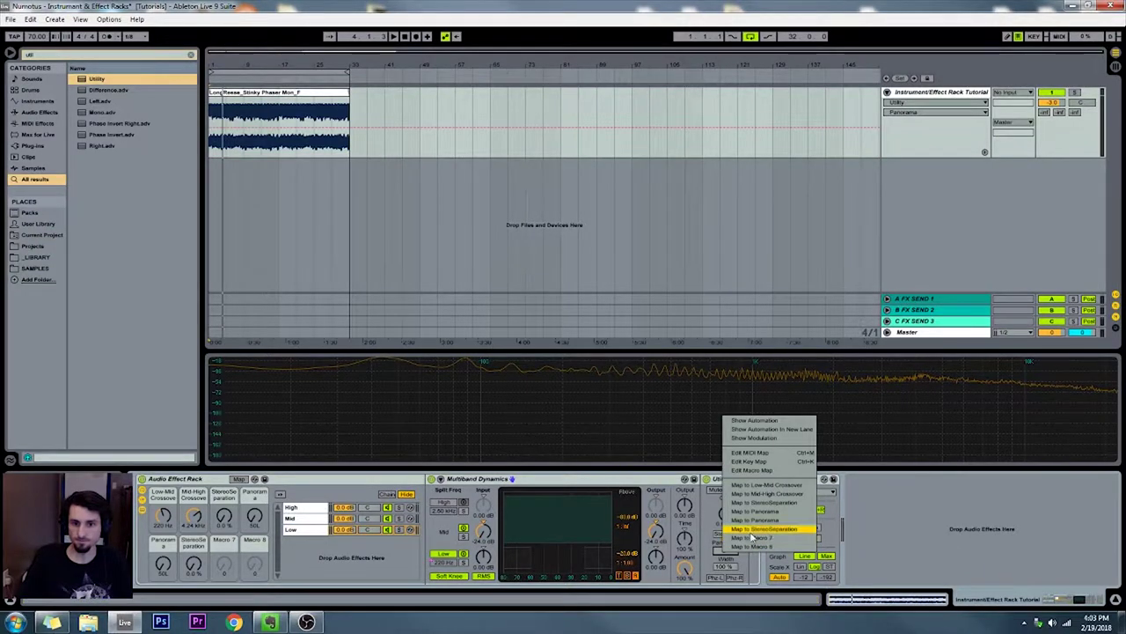
pyautogui.click(770, 539)
pyautogui.rightClick(723, 565)
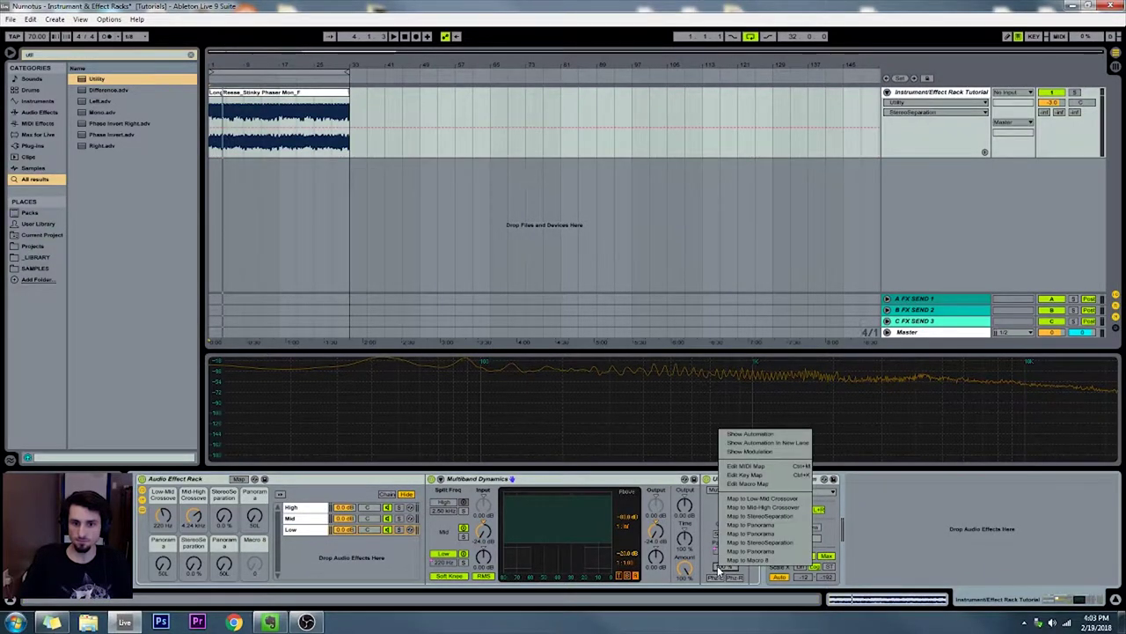
pyautogui.click(768, 557)
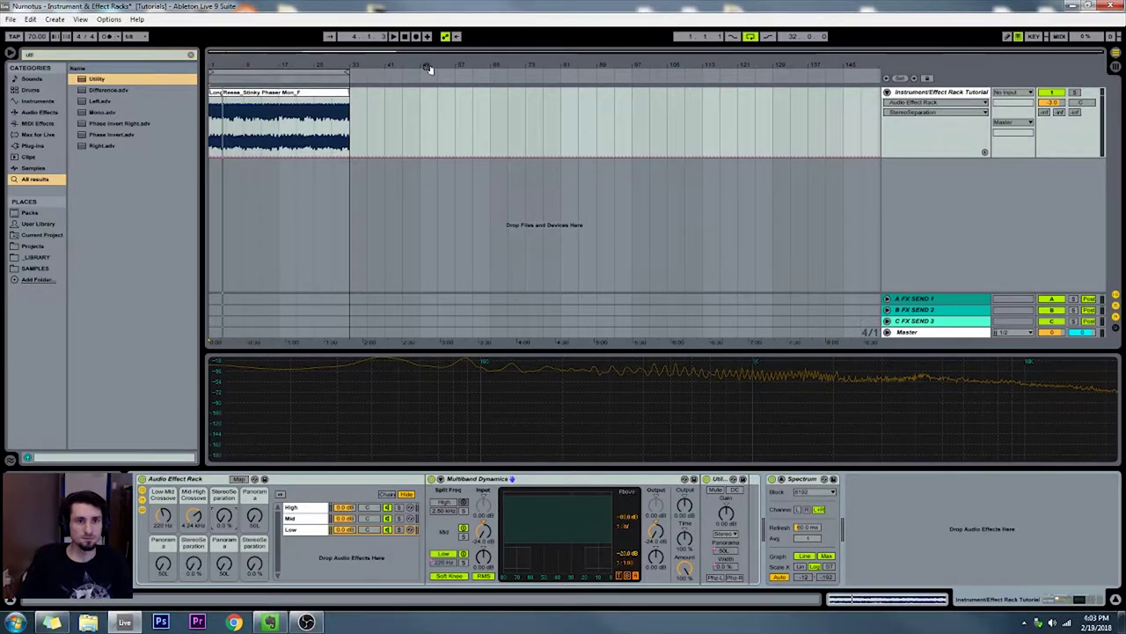
# - Play the clip briefly, then reset the High, Mid and Low Panorama macros to centre (C)
pyautogui.moveTo(373, 59); pyautogui.dragTo(321, 131)
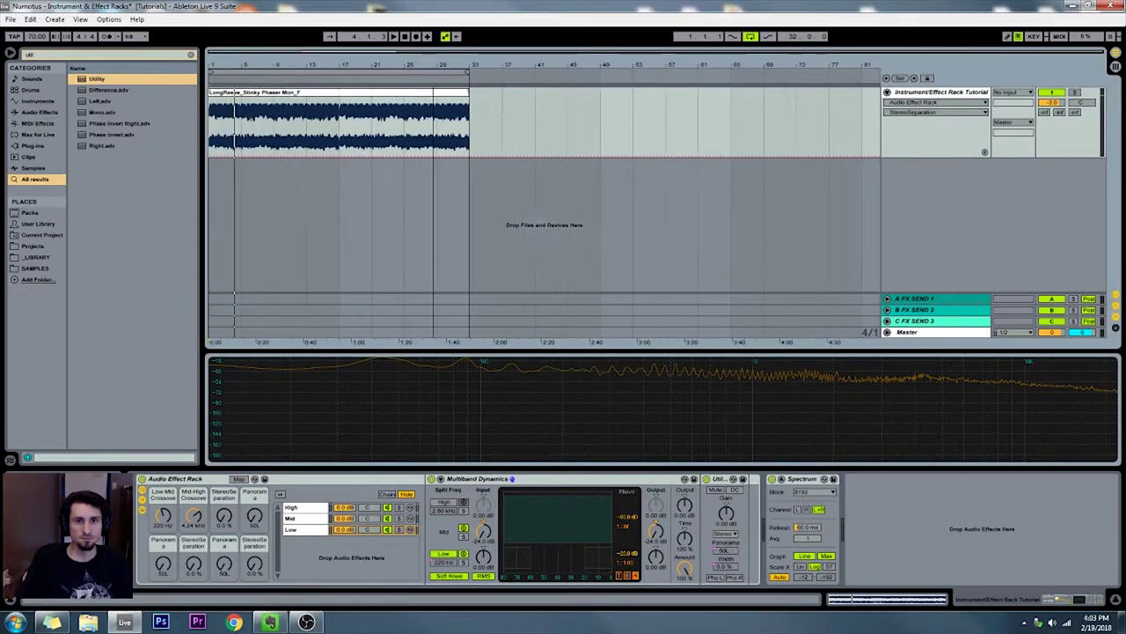
pyautogui.press('space')
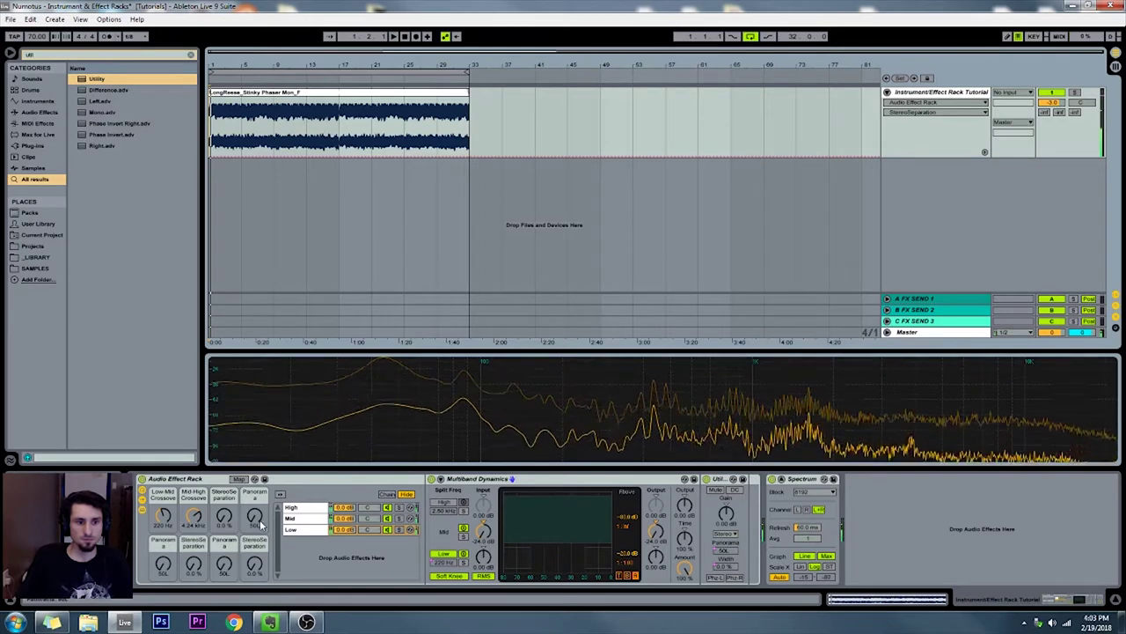
pyautogui.press('space')
pyautogui.press('Delete')
pyautogui.click(222, 563)
pyautogui.press('Delete')
pyautogui.click(158, 565)
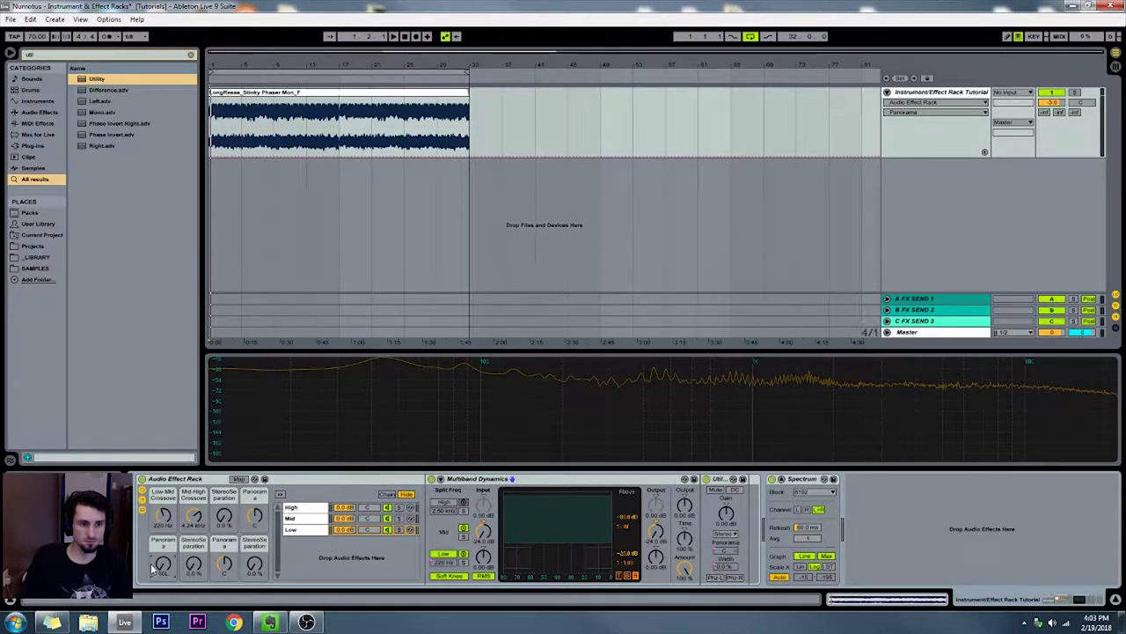
pyautogui.press('Delete')
pyautogui.moveTo(228, 558); pyautogui.dragTo(228, 572)
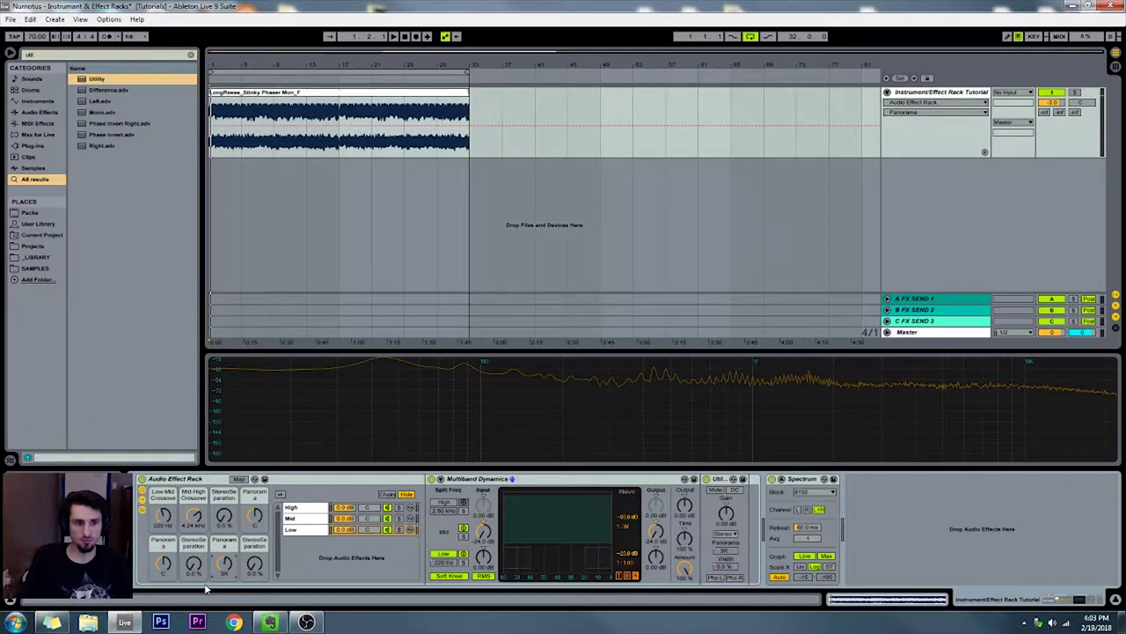
pyautogui.press('Delete')
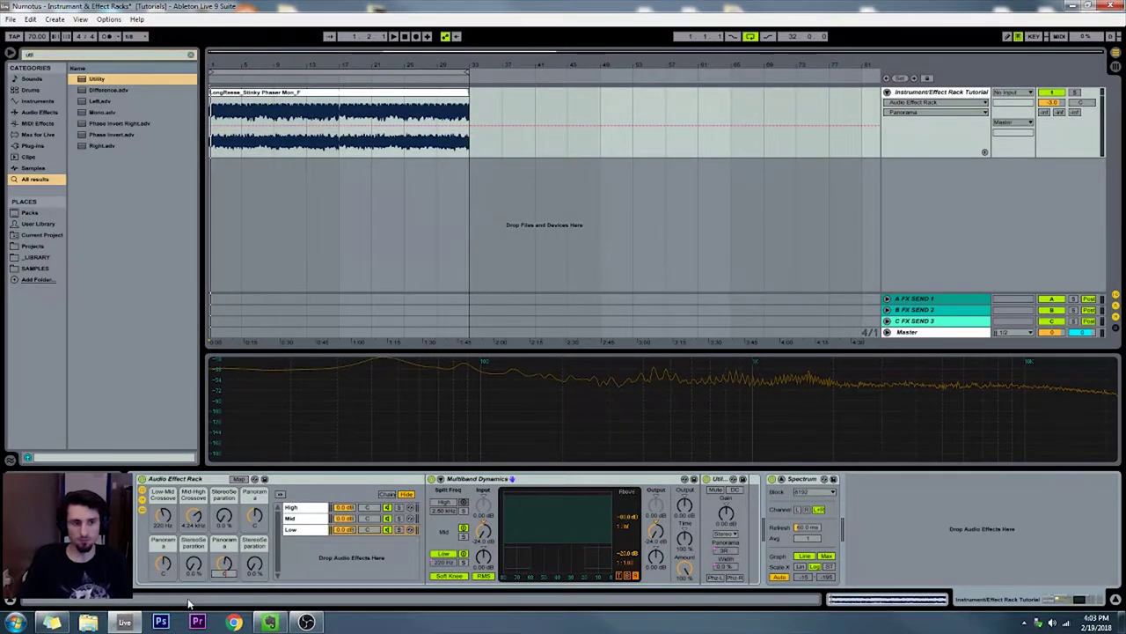
# - Rename the high band's StereoSeparation macro "High Width" and its Panorama macro "High Pan"
pyautogui.click(231, 501)
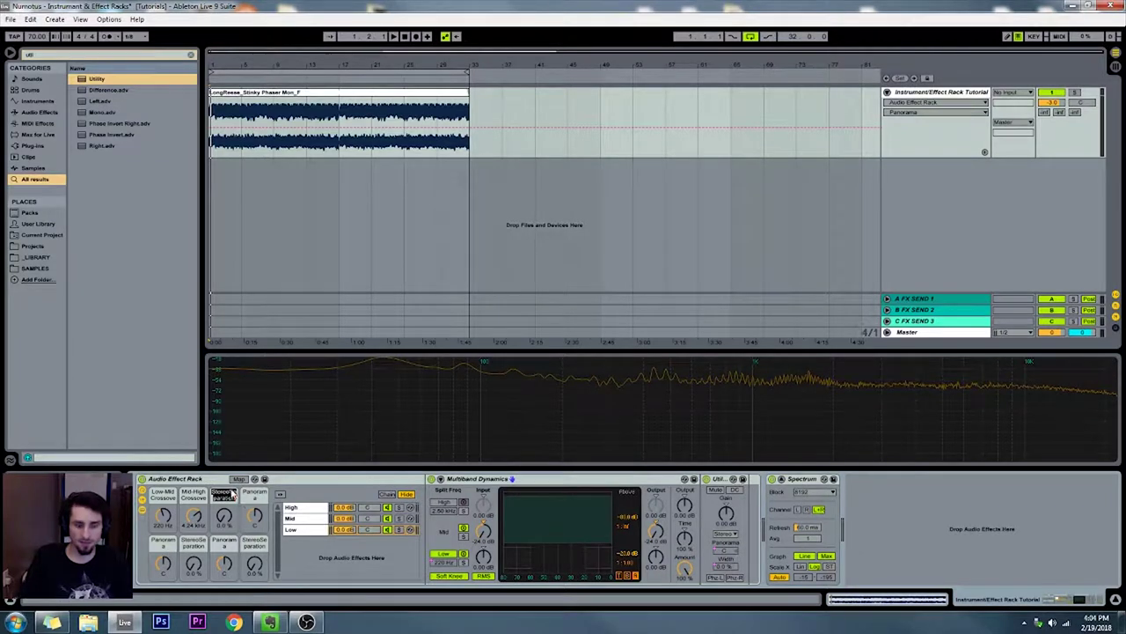
pyautogui.write('H')
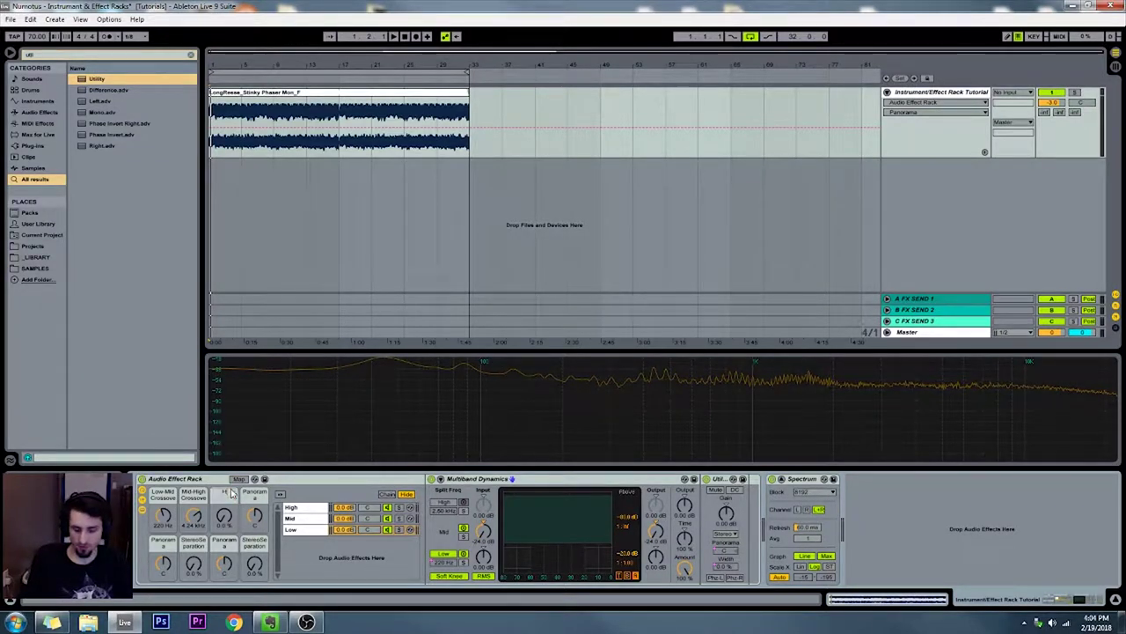
pyautogui.write('igh Width')
pyautogui.press('Return')
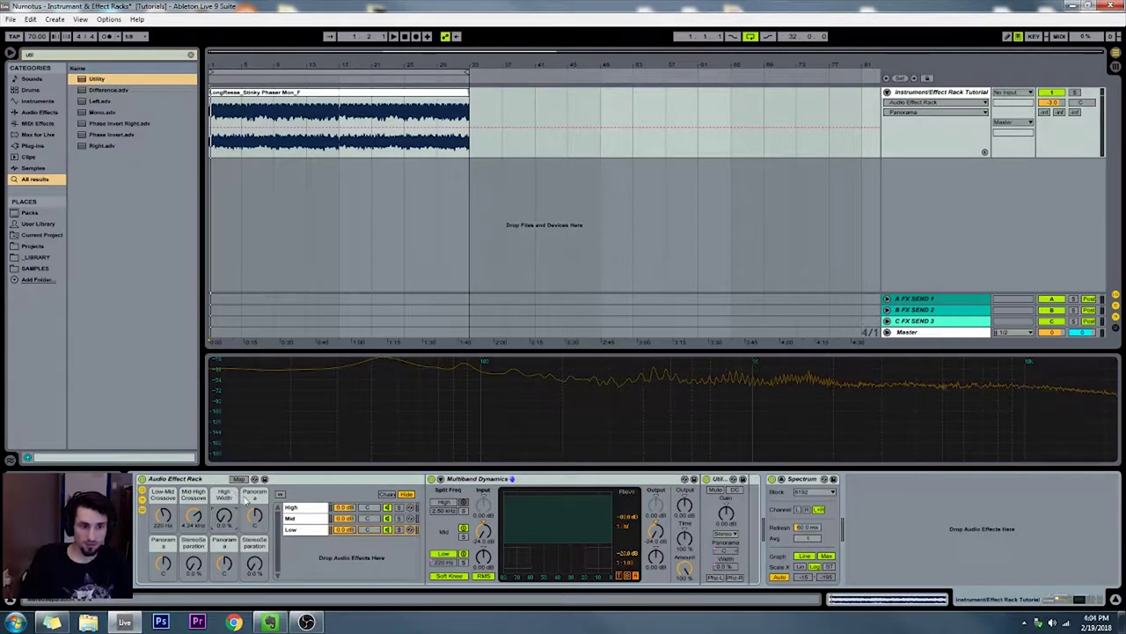
pyautogui.click(240, 490)
pyautogui.hotkey('ctrl', 'r')
pyautogui.write('High')
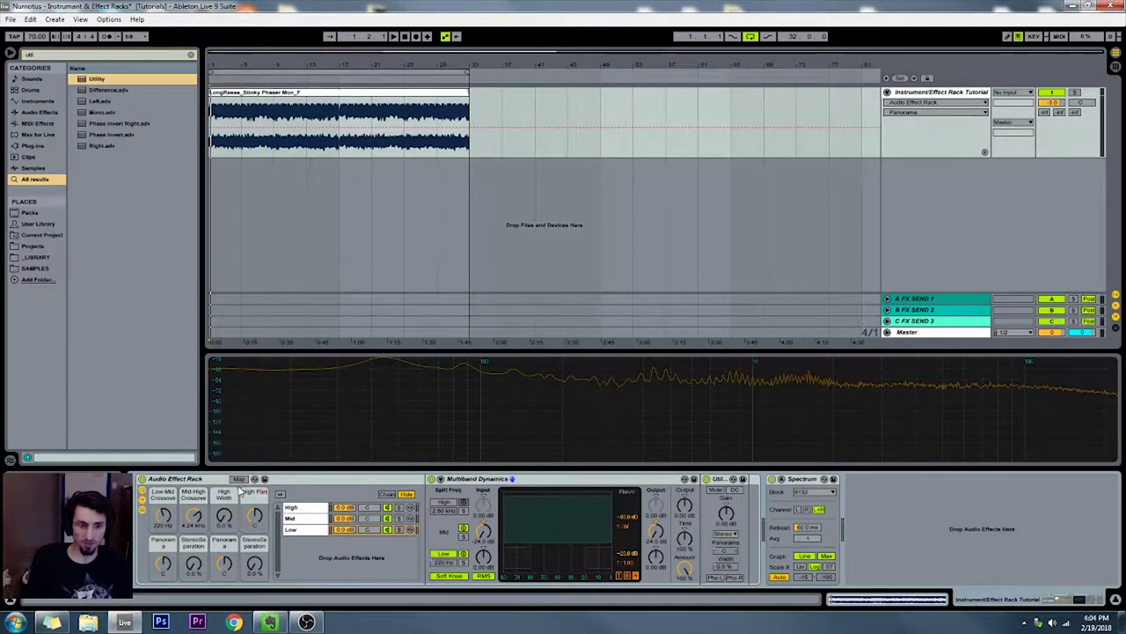
# - Name the fifth macro "Mid Width" and the sixth macro "Mid Pan"
pyautogui.click(164, 543)
pyautogui.hotkey('ctrl', 'r')
pyautogui.write('Mid Width')
pyautogui.press('Return')
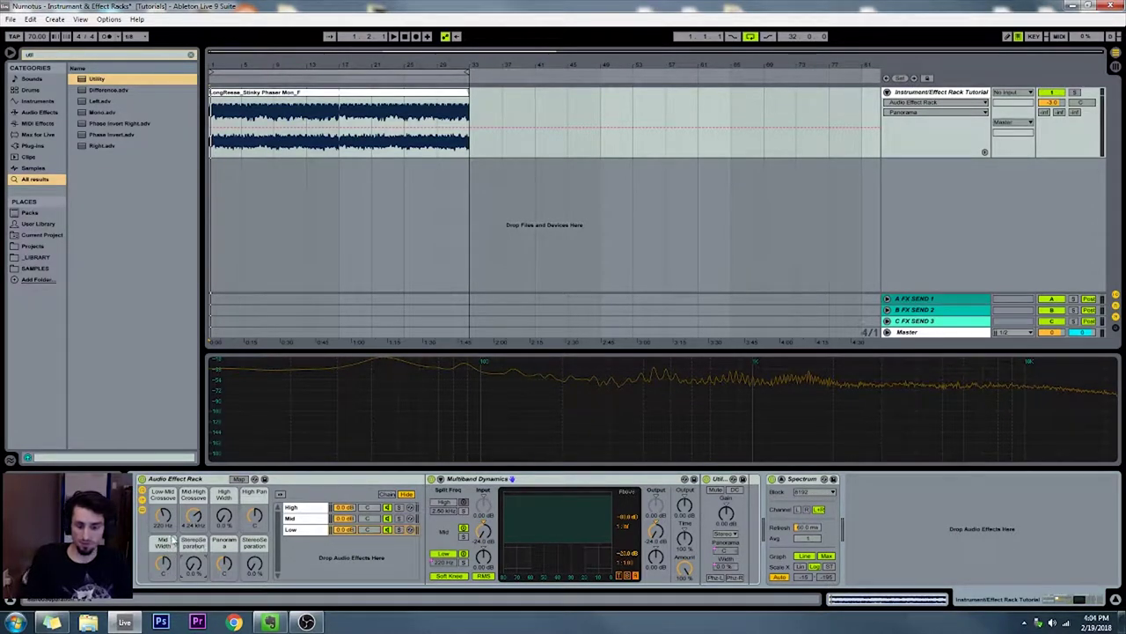
pyautogui.write('Mid Pan')
pyautogui.press('Return')
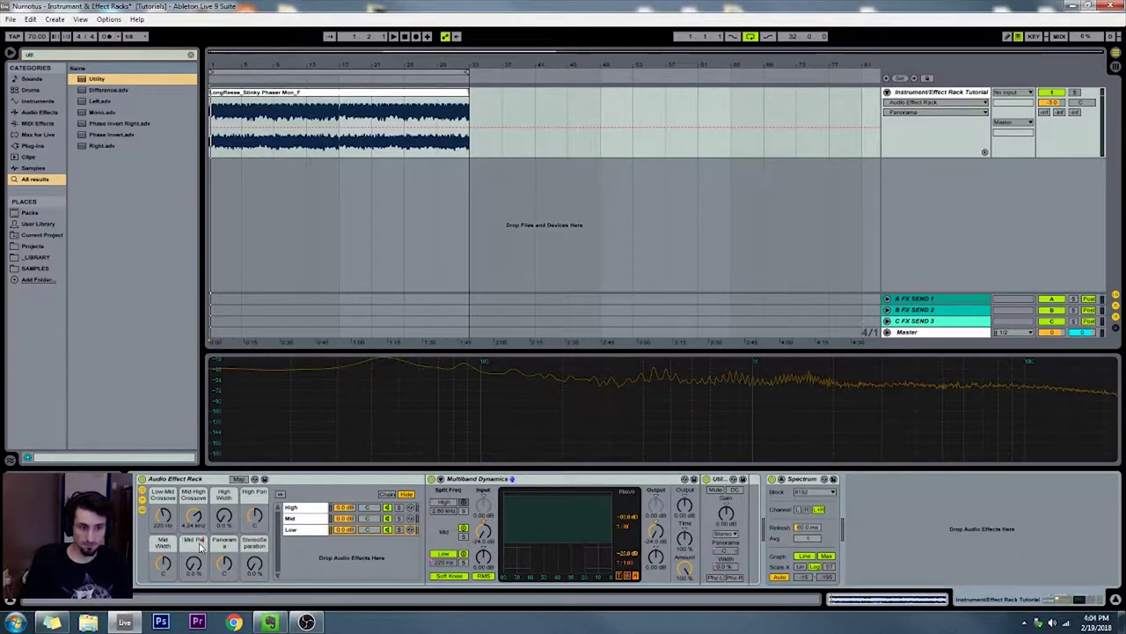
# - Rename the low band's Panorama macro "Low Pan" and its StereoSeparation macro "Low Width"
pyautogui.click(231, 547)
pyautogui.hotkey('ctrl', 'r')
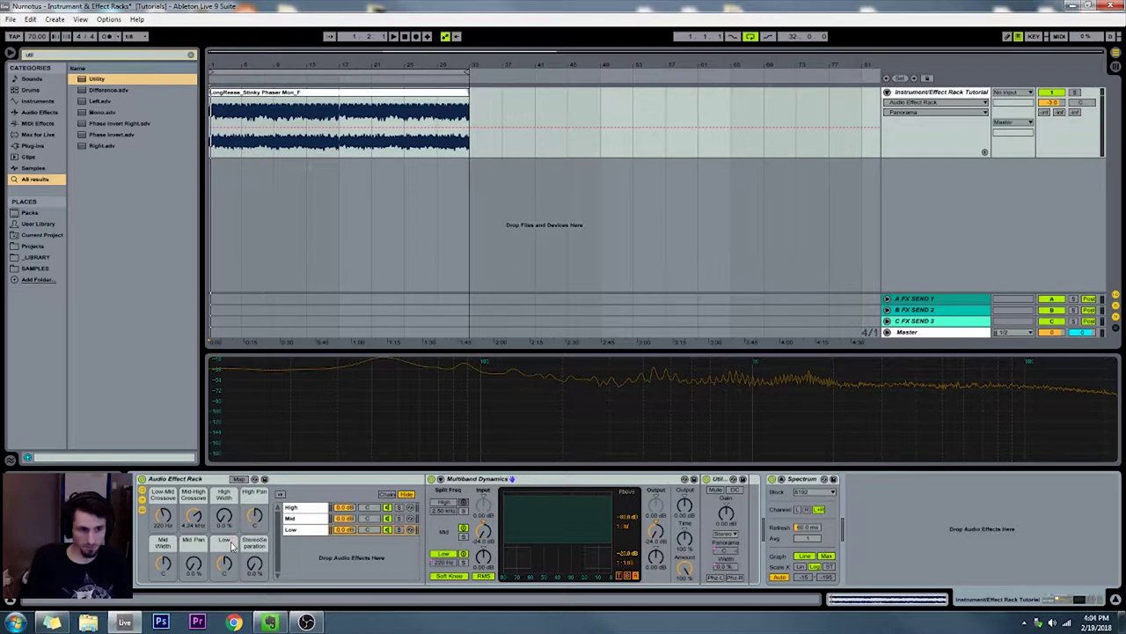
pyautogui.write('Low Pan')
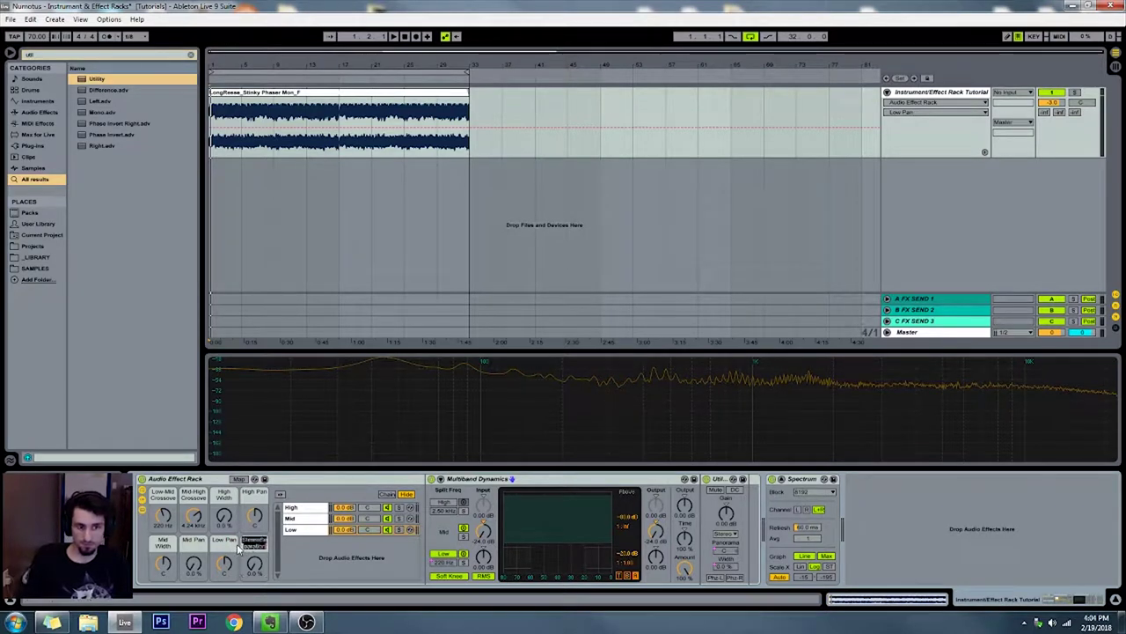
pyautogui.write('Low Width')
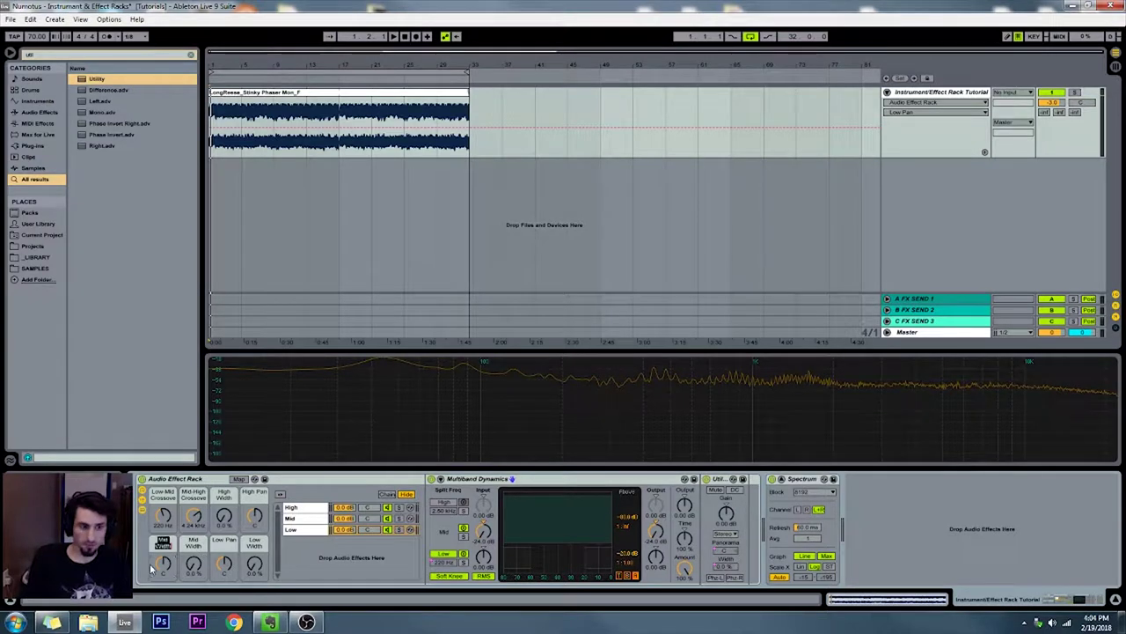
# - Correct the mid band's macro names to "Mid Pan" for the fifth macro and "Mid Width" for the sixth
pyautogui.write('an')
pyautogui.press('Return')
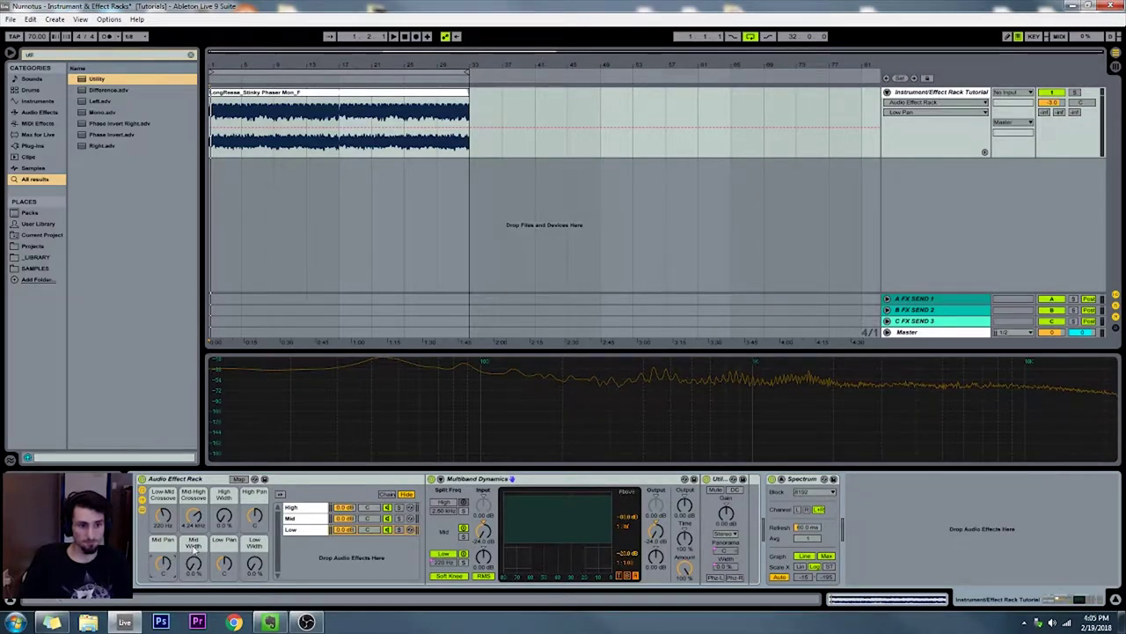
pyautogui.click(176, 479)
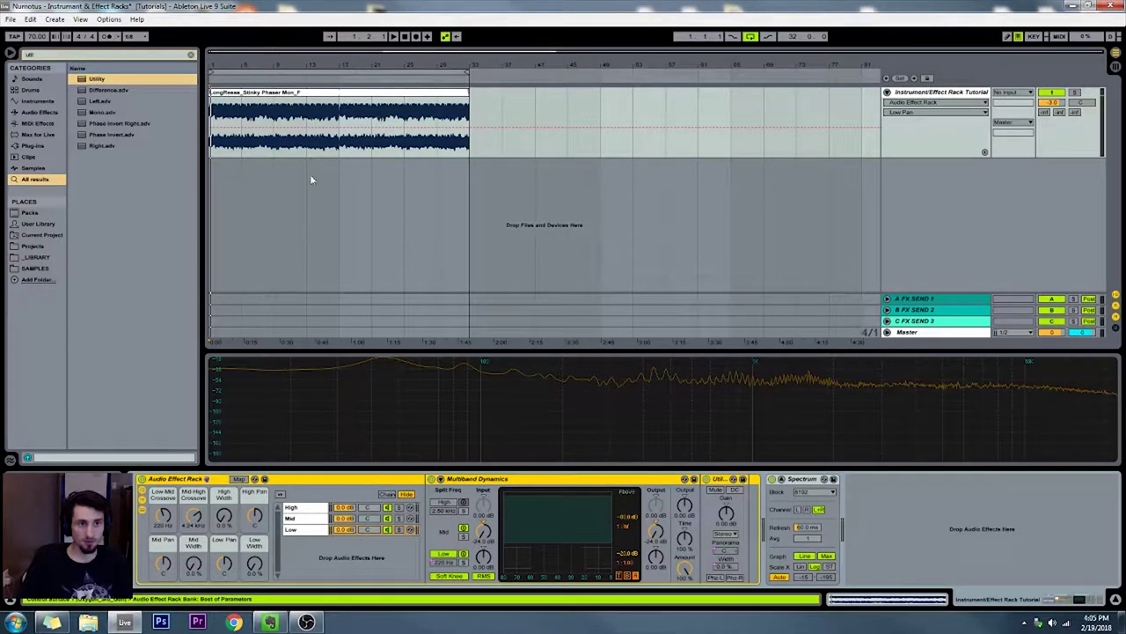
# - Play the clip from the start and set Low Width to 13 %, High Width to about 178 % and Mid Width to about 126 %
pyautogui.click(403, 37)
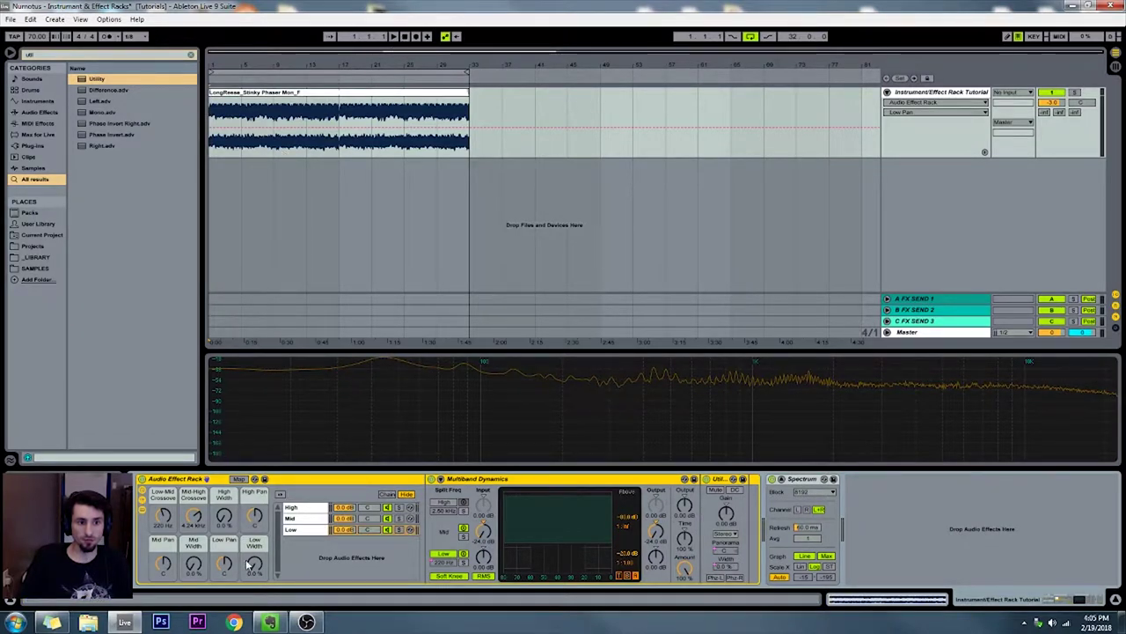
pyautogui.press('space')
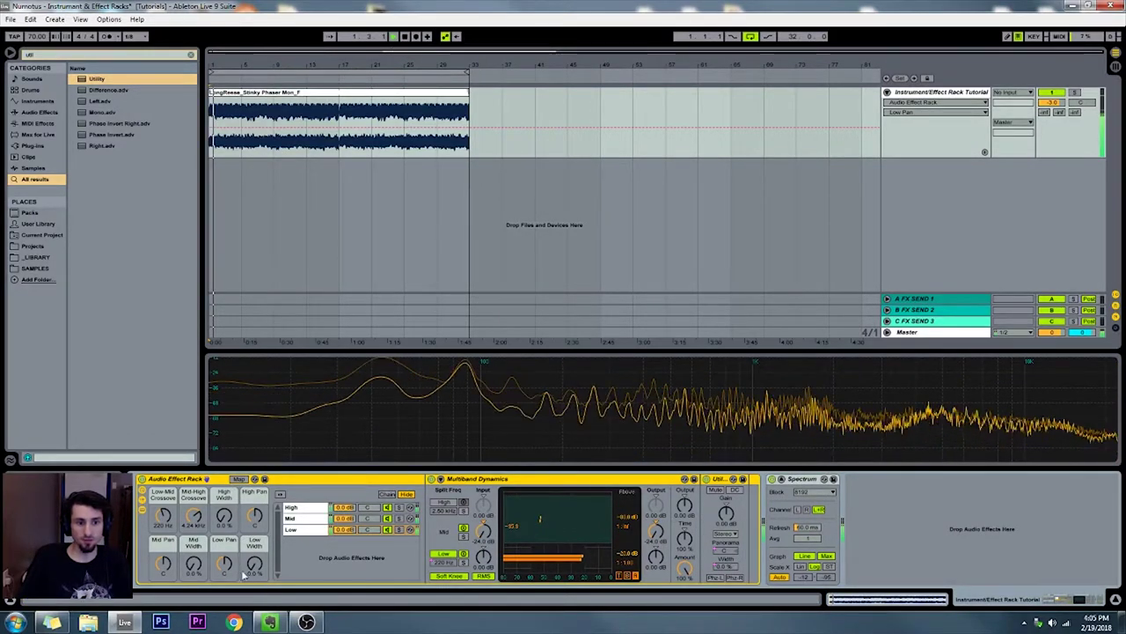
pyautogui.moveTo(254, 564); pyautogui.dragTo(255, 555)
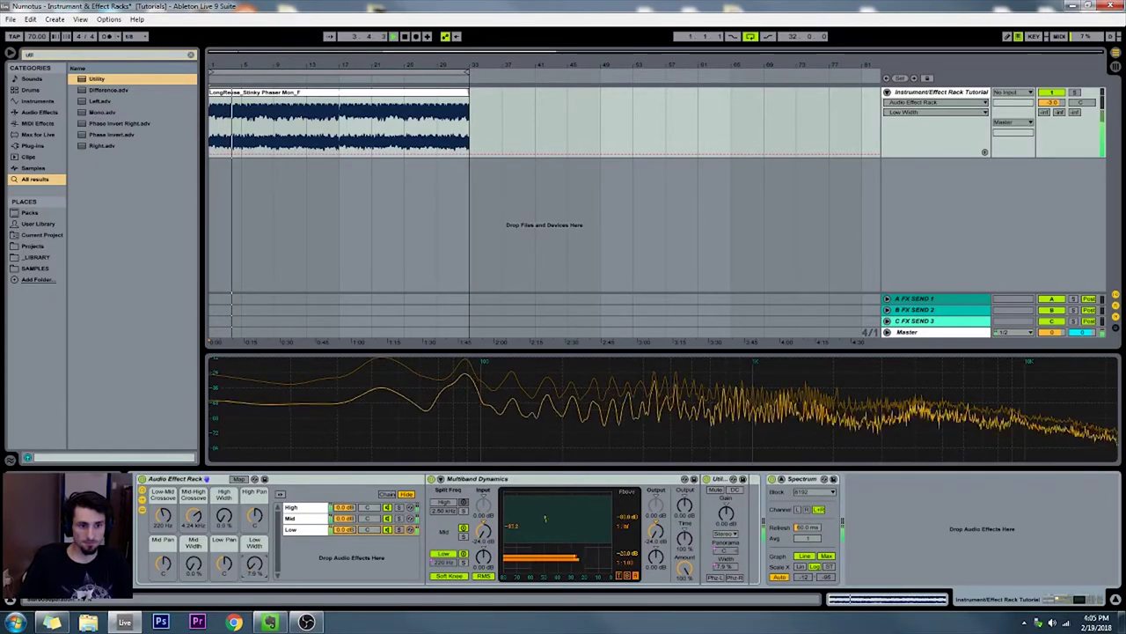
pyautogui.moveTo(194, 565)
pyautogui.mouseDown()
pyautogui.moveTo(194, 493)
pyautogui.moveTo(209, 557)
pyautogui.moveTo(198, 567)
pyautogui.mouseUp()
pyautogui.click(226, 522)
pyautogui.moveTo(227, 521); pyautogui.dragTo(227, 489)
pyautogui.moveTo(195, 566); pyautogui.dragTo(195, 544)
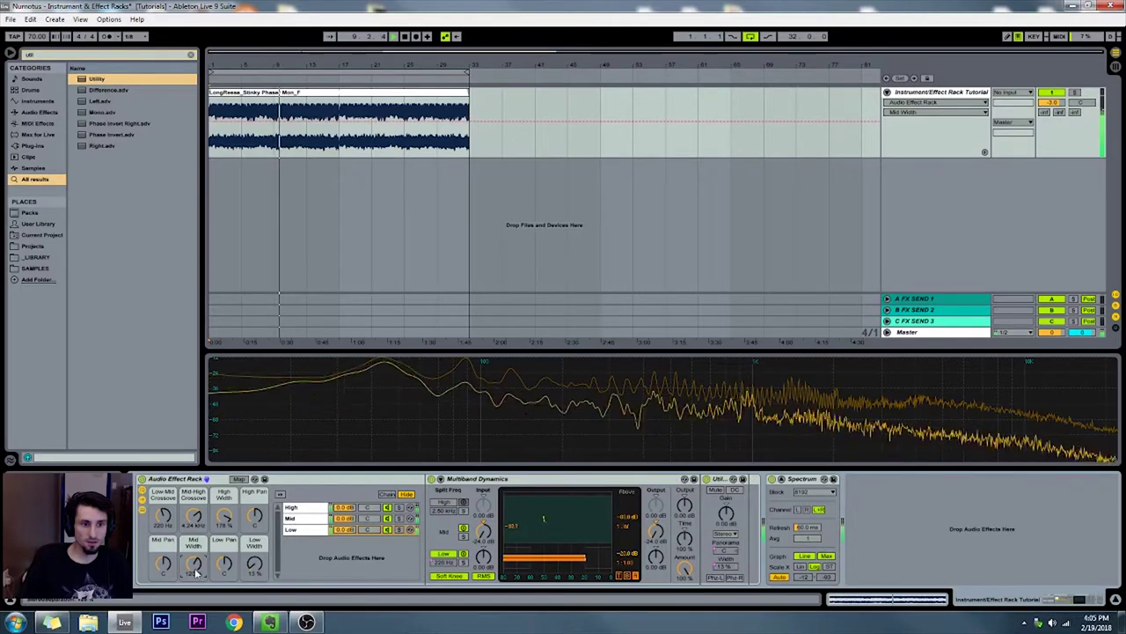
pyautogui.press('space')
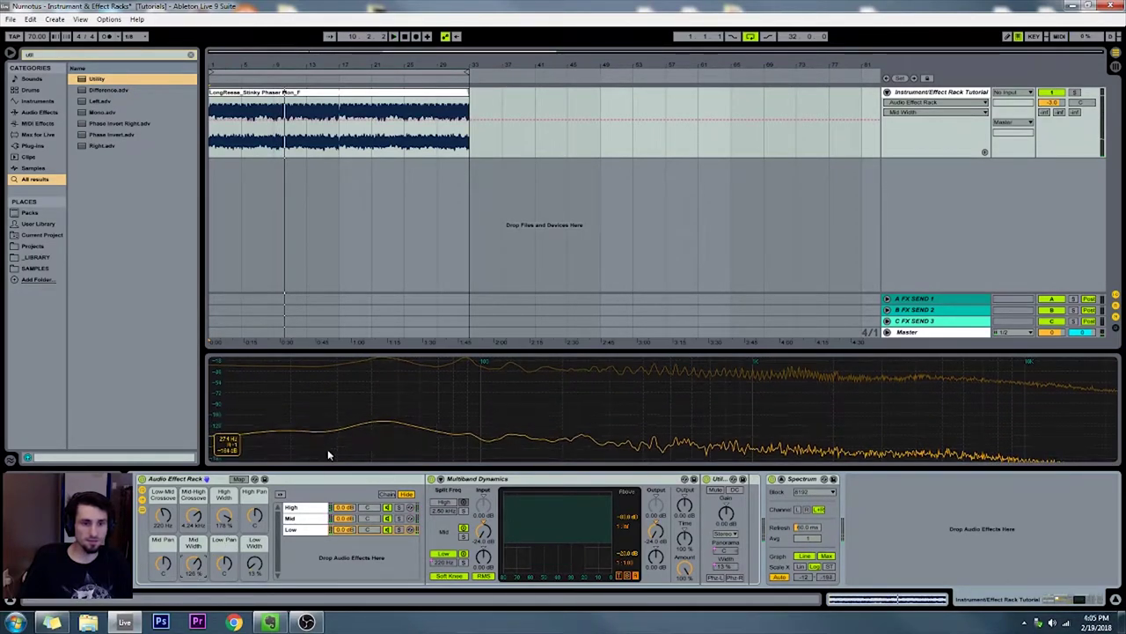
# - Play the clip while setting High Pan to 10L and High Width to 161 %, and stop playback
pyautogui.press('space')
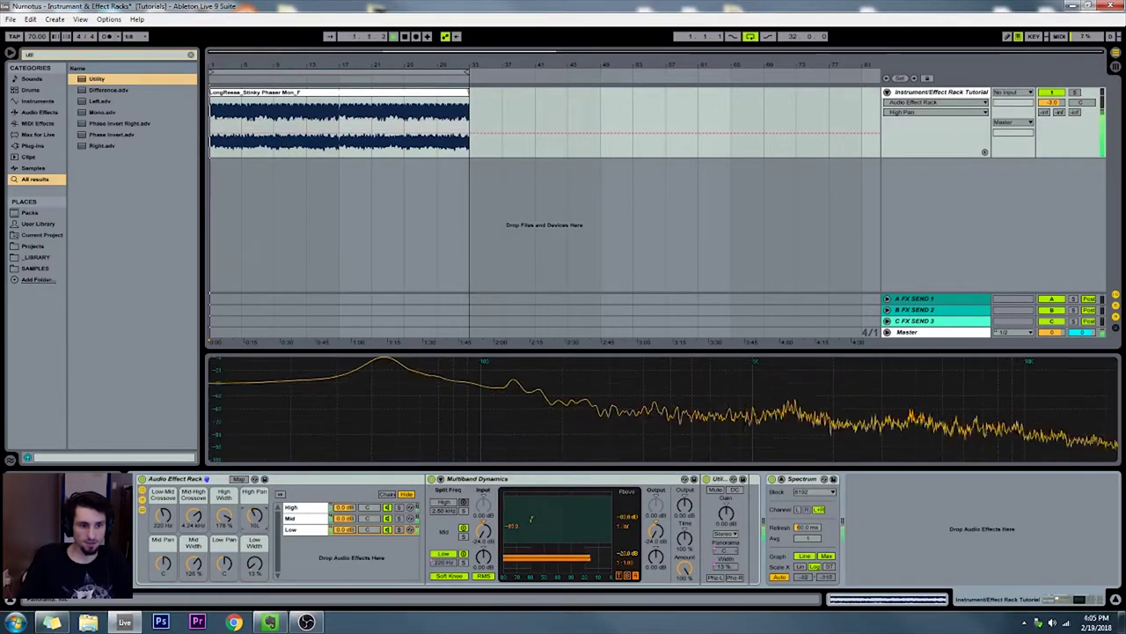
pyautogui.click(256, 516)
pyautogui.click(226, 517)
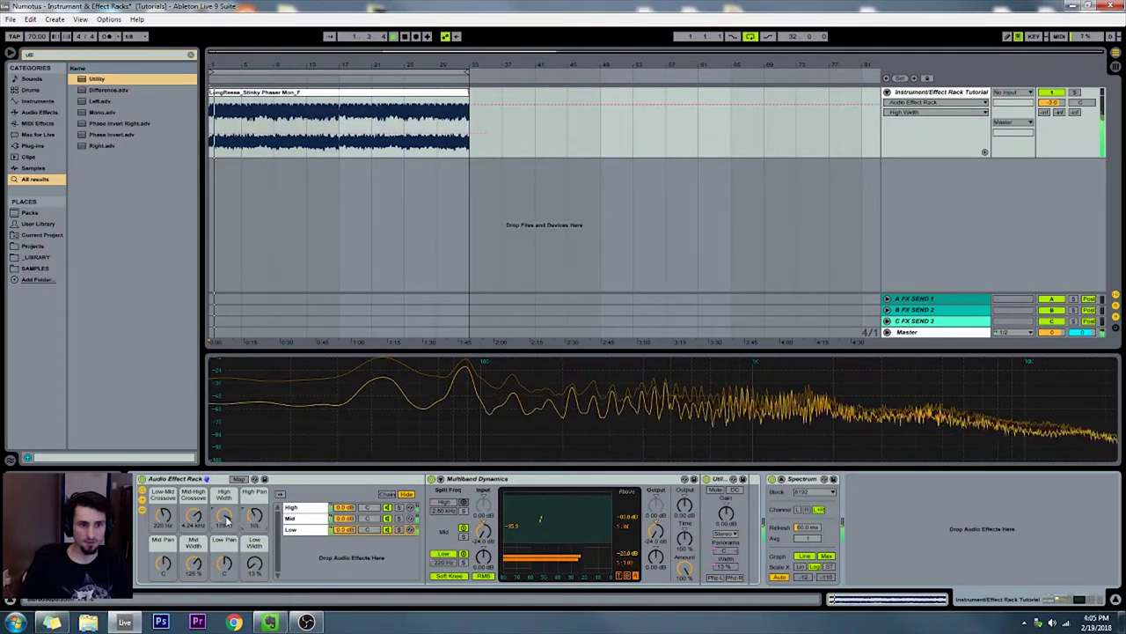
pyautogui.press('space')
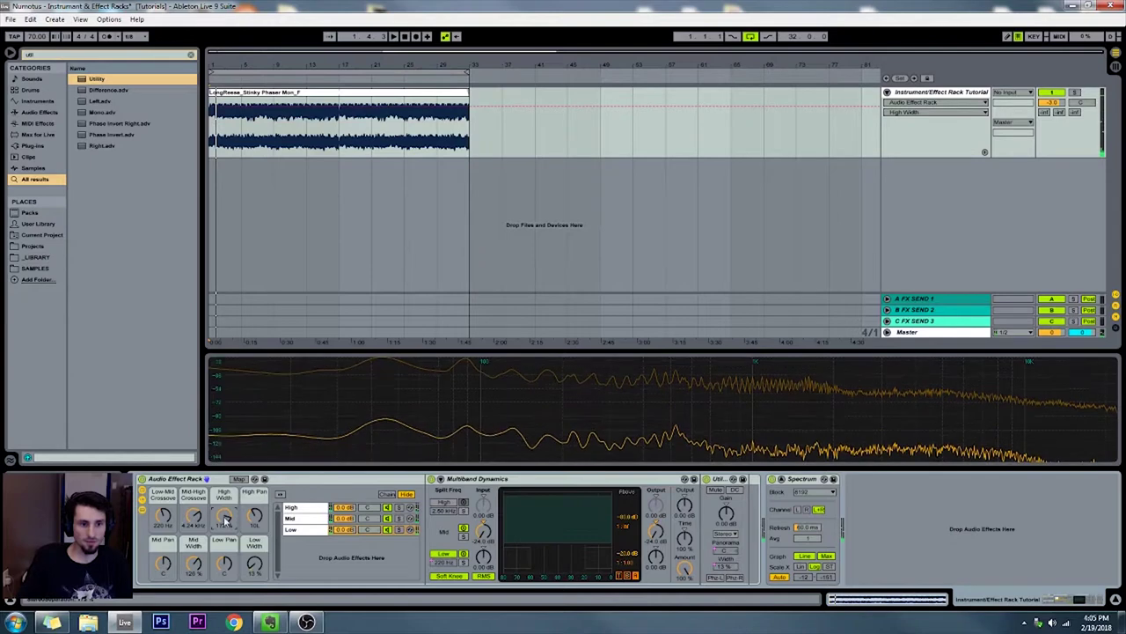
pyautogui.press('space')
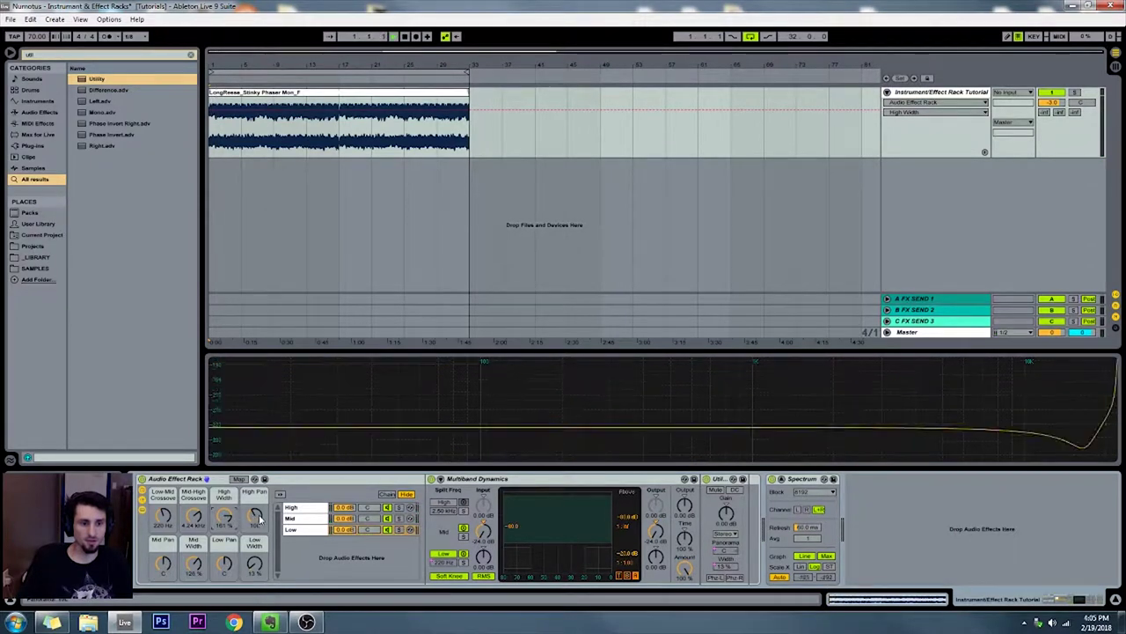
pyautogui.moveTo(255, 516); pyautogui.dragTo(255, 520)
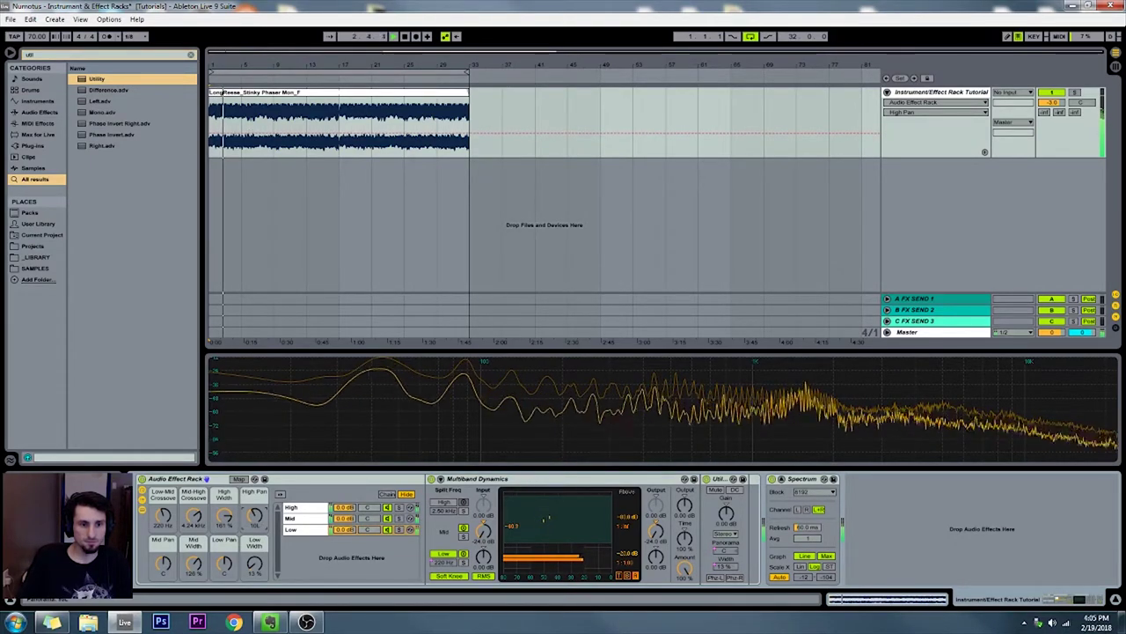
pyautogui.press('space')
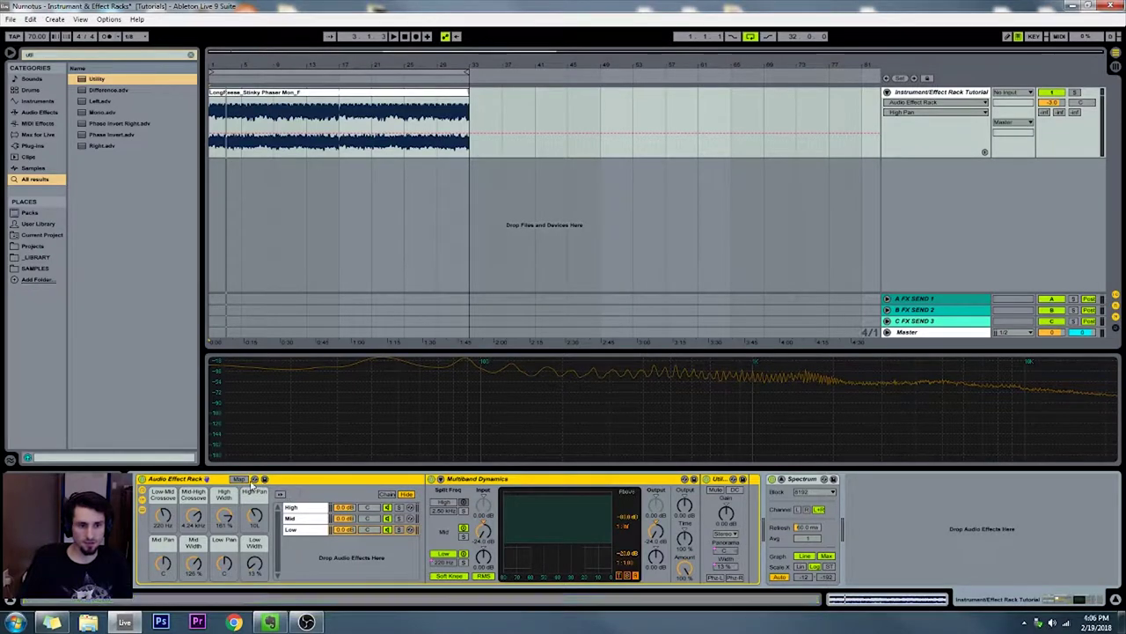
# - Rename the Audio Effect Rack "Multiband Imager Rack" and save it as a preset in the User Library
pyautogui.click(313, 507)
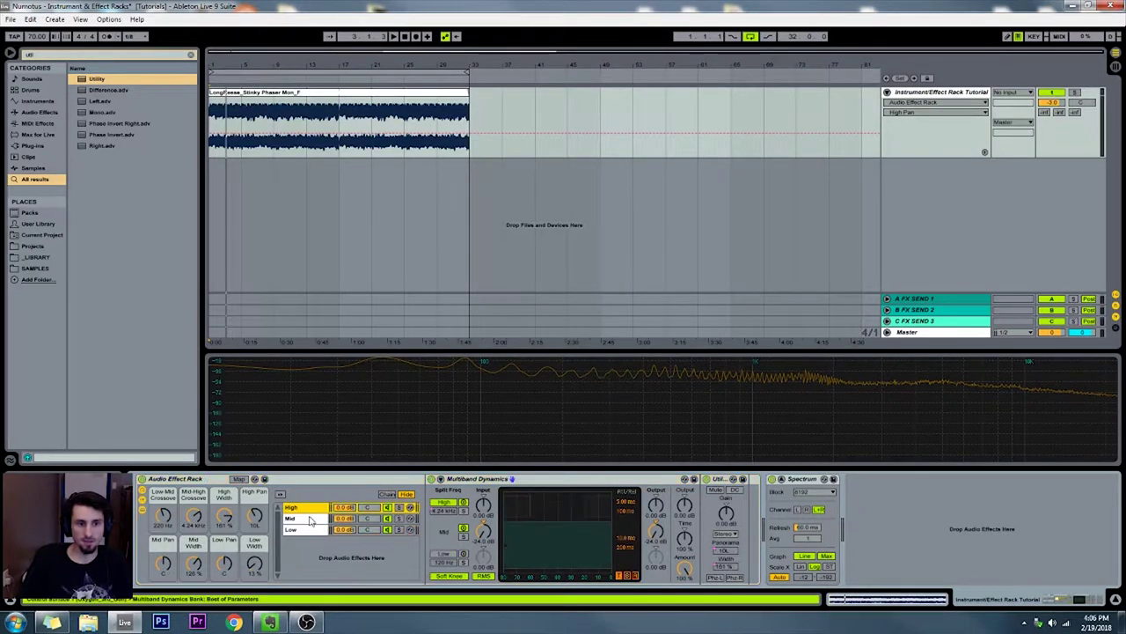
pyautogui.click(310, 519)
pyautogui.click(308, 529)
pyautogui.click(204, 478)
pyautogui.hotkey('ctrl', 'r')
pyautogui.write('Multi')
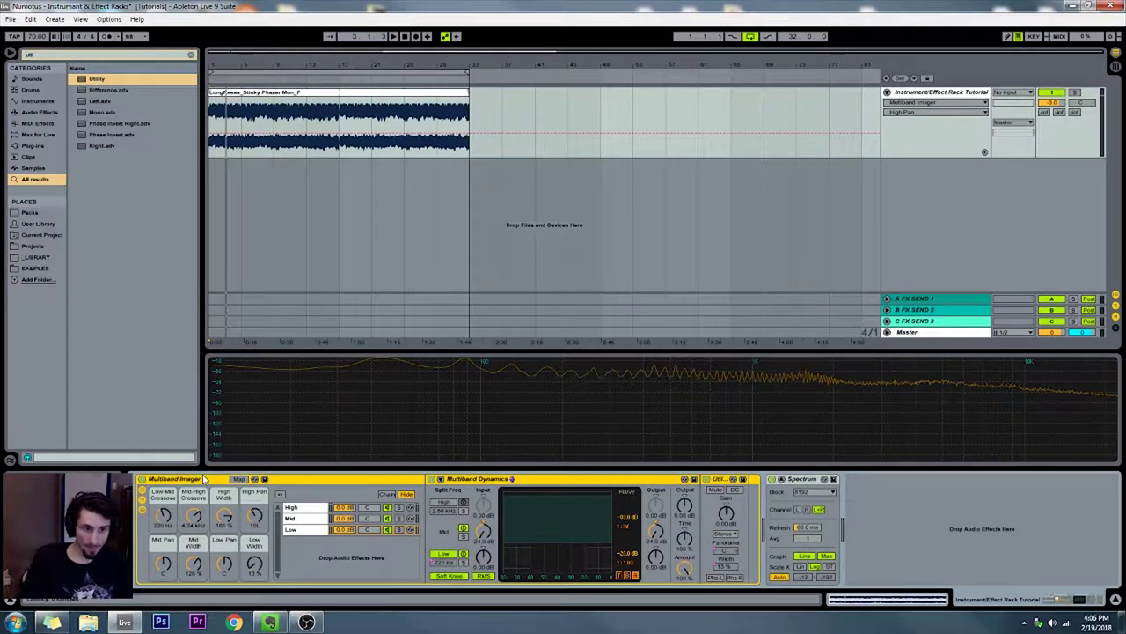
pyautogui.hotkey('ctrl', 'r')
pyautogui.press('Right')
pyautogui.write('R')
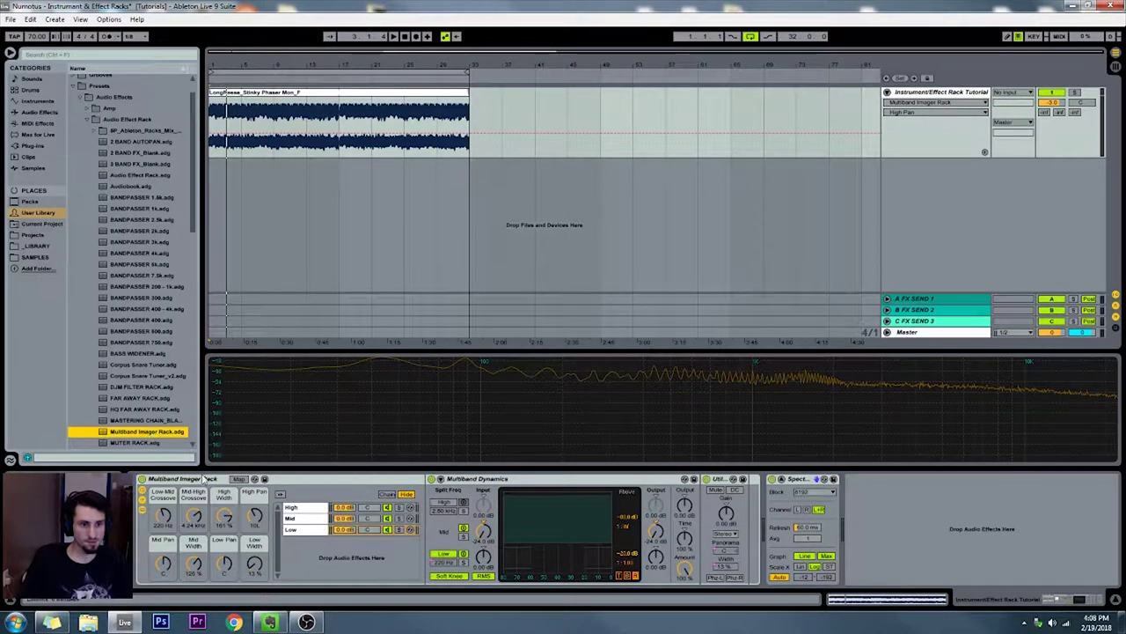
# - Search all browser results for "msed" and insert the MSED plug-in before the Utility on the Low chain
pyautogui.click(295, 479)
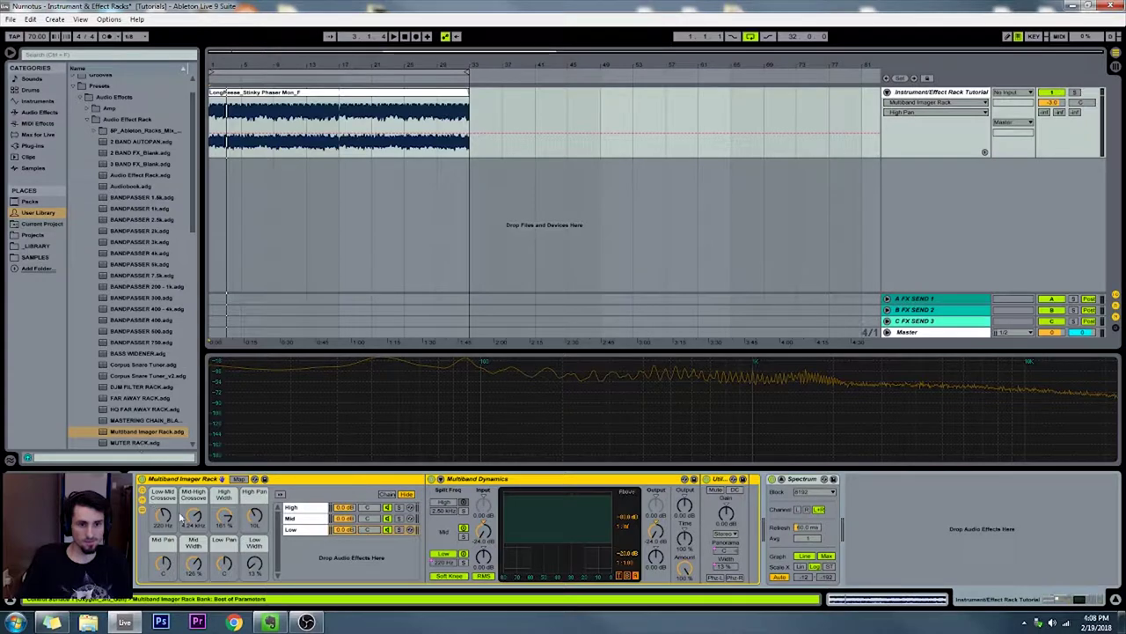
pyautogui.click(722, 480)
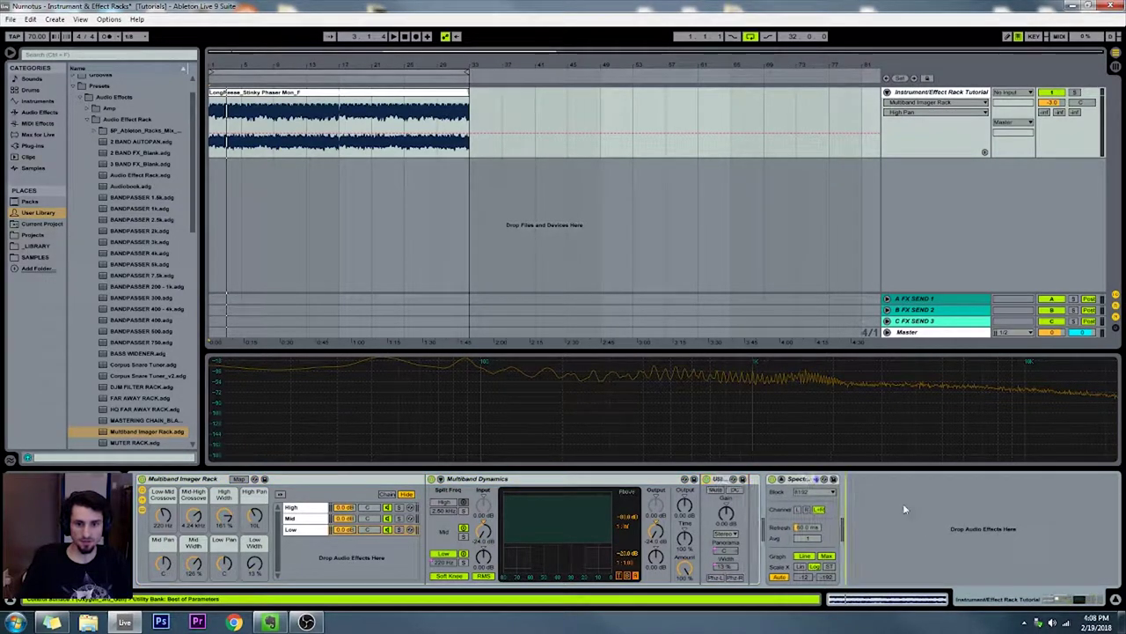
pyautogui.click(43, 55)
pyautogui.write('mod')
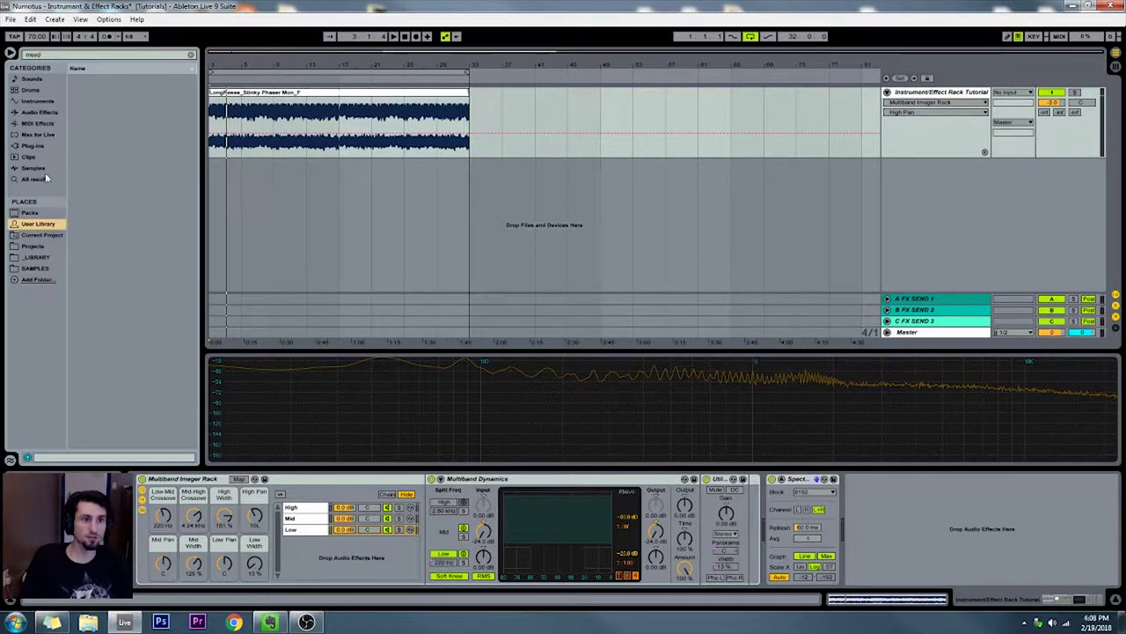
pyautogui.click(44, 177)
pyautogui.click(86, 80)
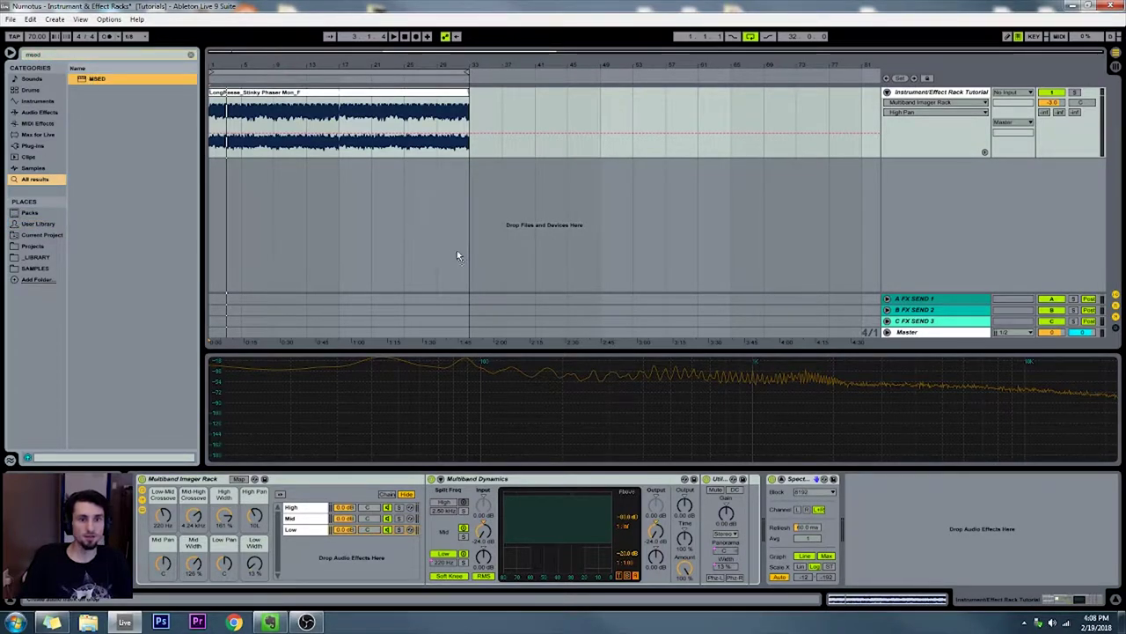
pyautogui.moveTo(692, 487); pyautogui.dragTo(700, 486)
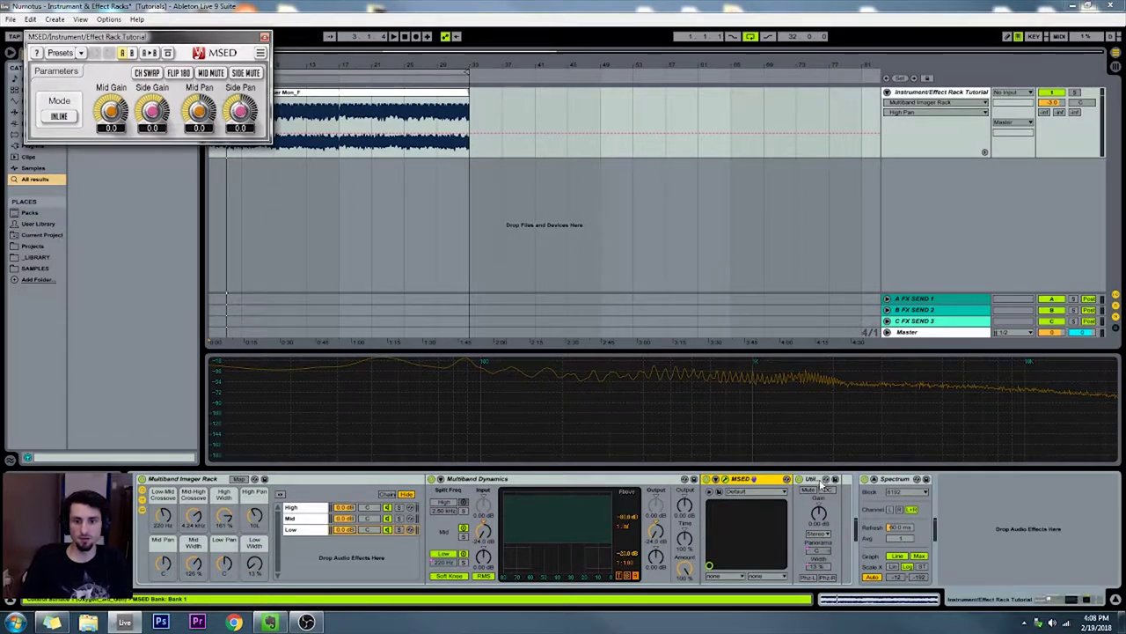
# - Delete the Utility device from the Mid chain and from the High chain
pyautogui.click(305, 520)
pyautogui.click(732, 486)
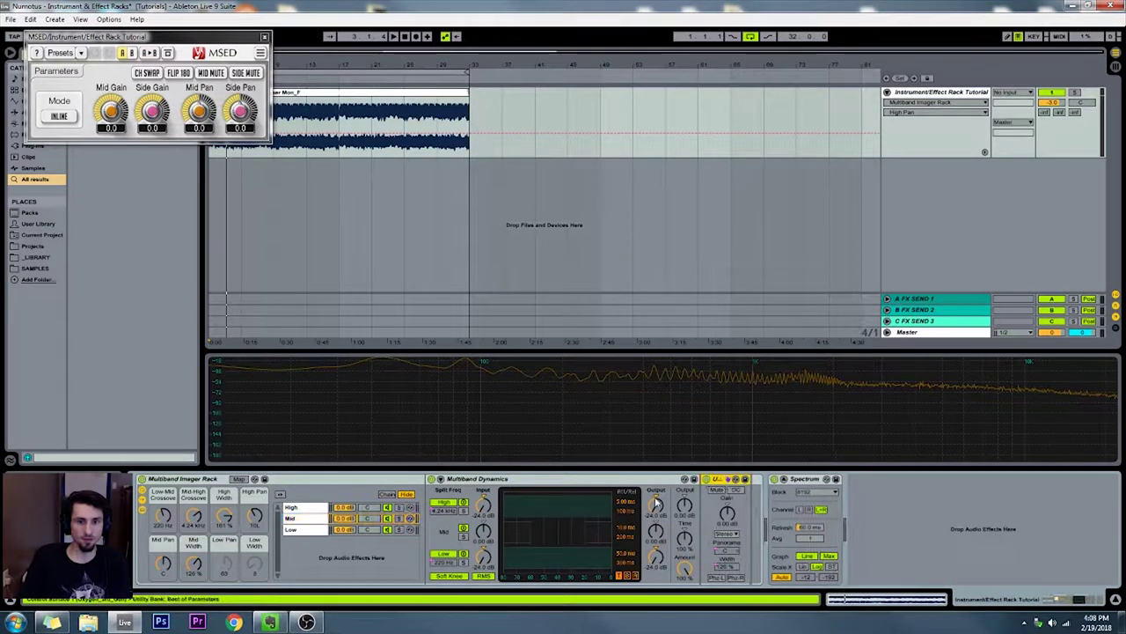
pyautogui.press('Delete')
pyautogui.click(310, 507)
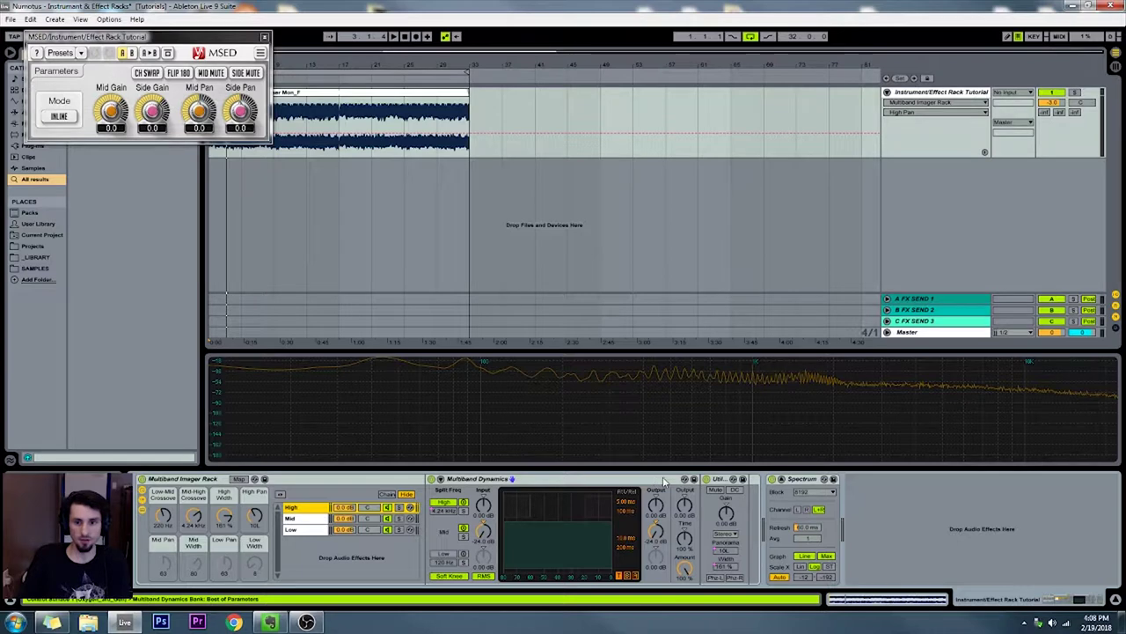
pyautogui.click(726, 480)
pyautogui.press('Delete')
# - Add an MSED plug-in after Multiband Dynamics on both the Mid and High chains
pyautogui.click(314, 508)
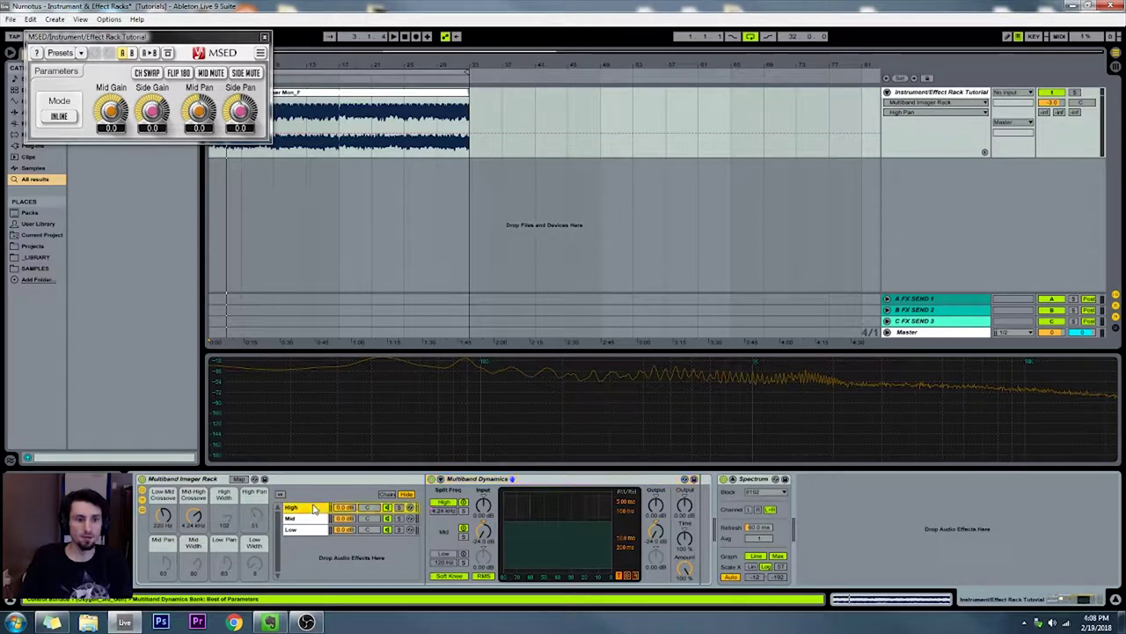
pyautogui.click(288, 519)
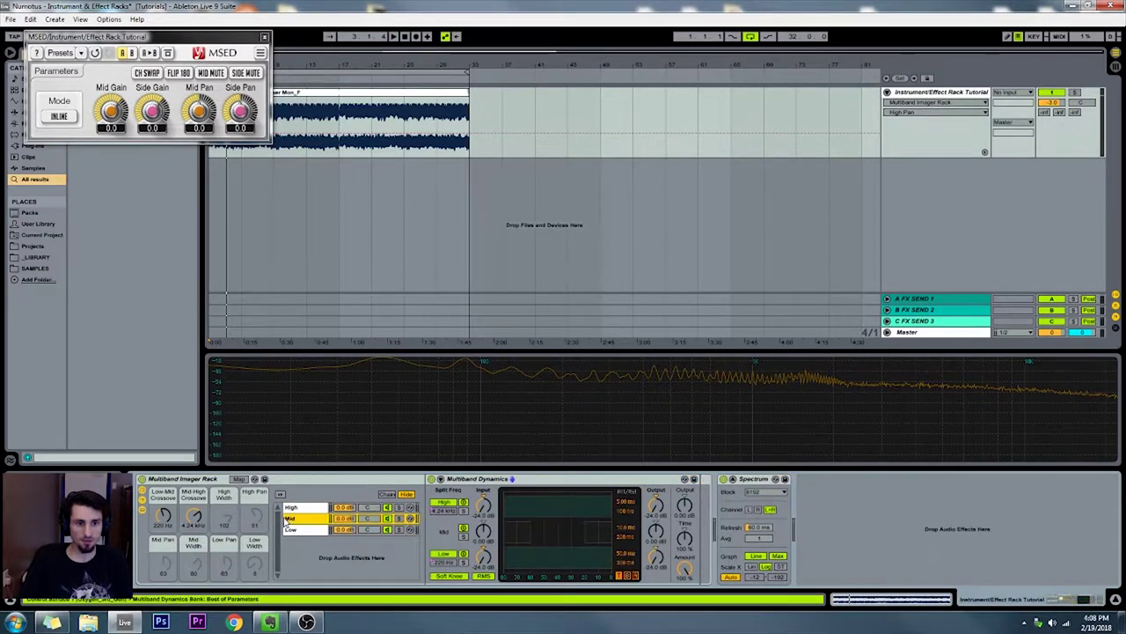
pyautogui.click(312, 509)
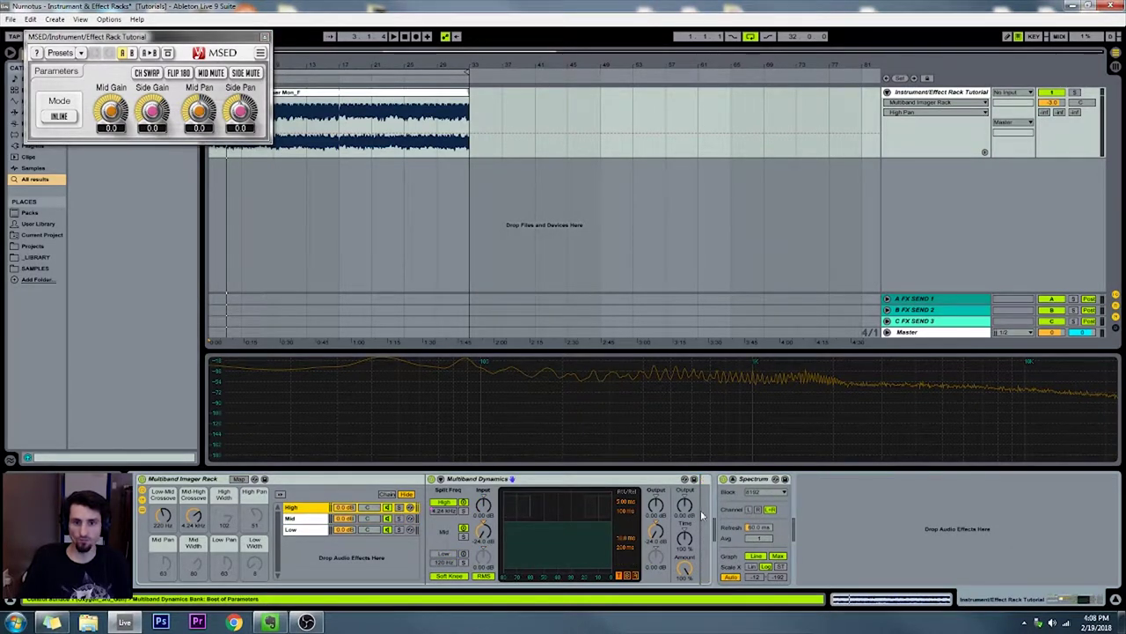
pyautogui.click(322, 530)
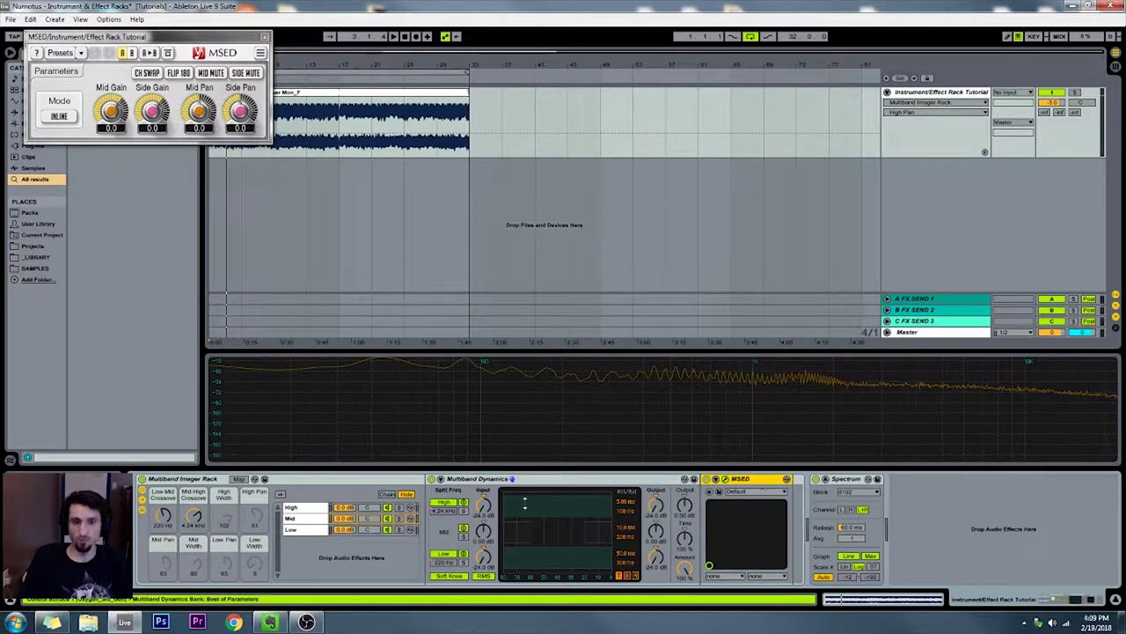
pyautogui.click(296, 520)
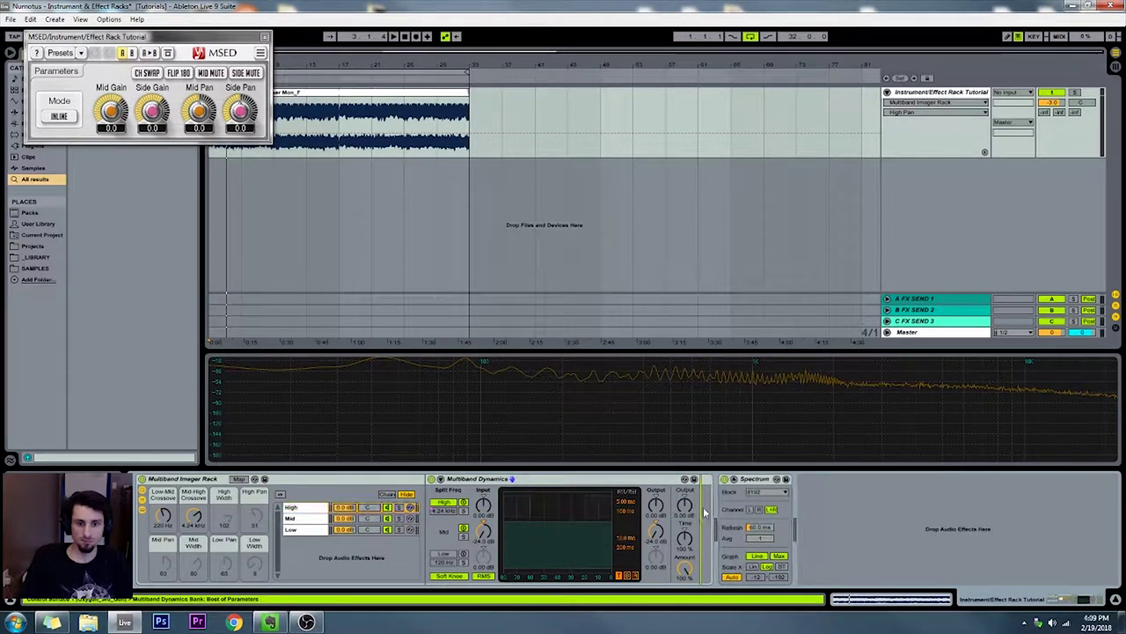
pyautogui.hotkey('ctrl', 'v')
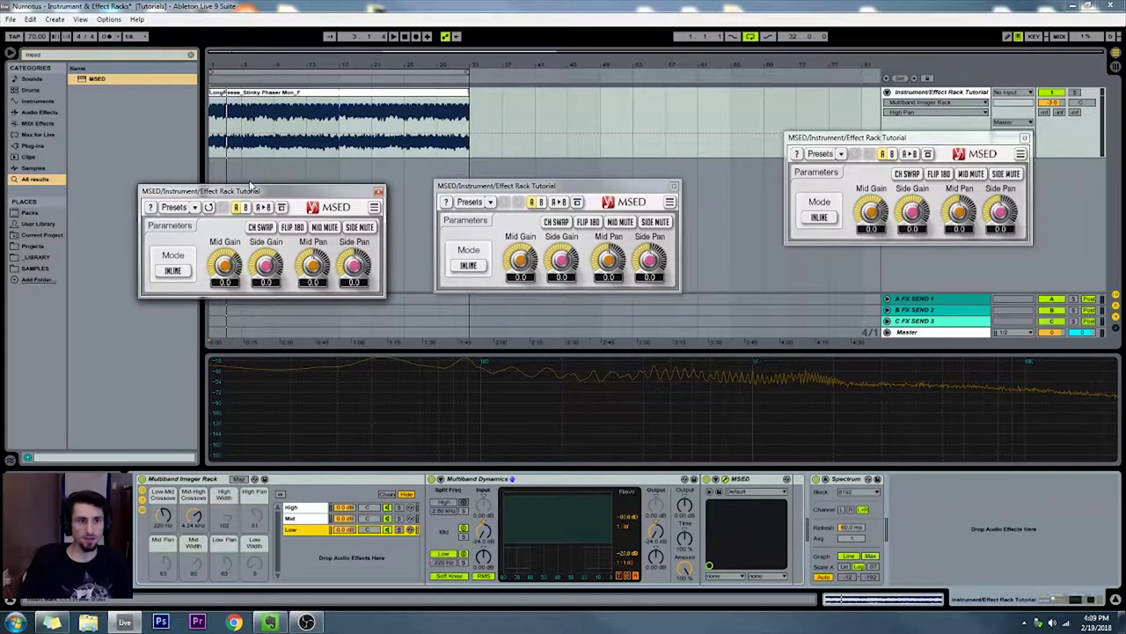
# - Group the Low chain's MSED plug-in into its own nested Audio Effect Rack
pyautogui.moveTo(253, 187); pyautogui.dragTo(254, 167)
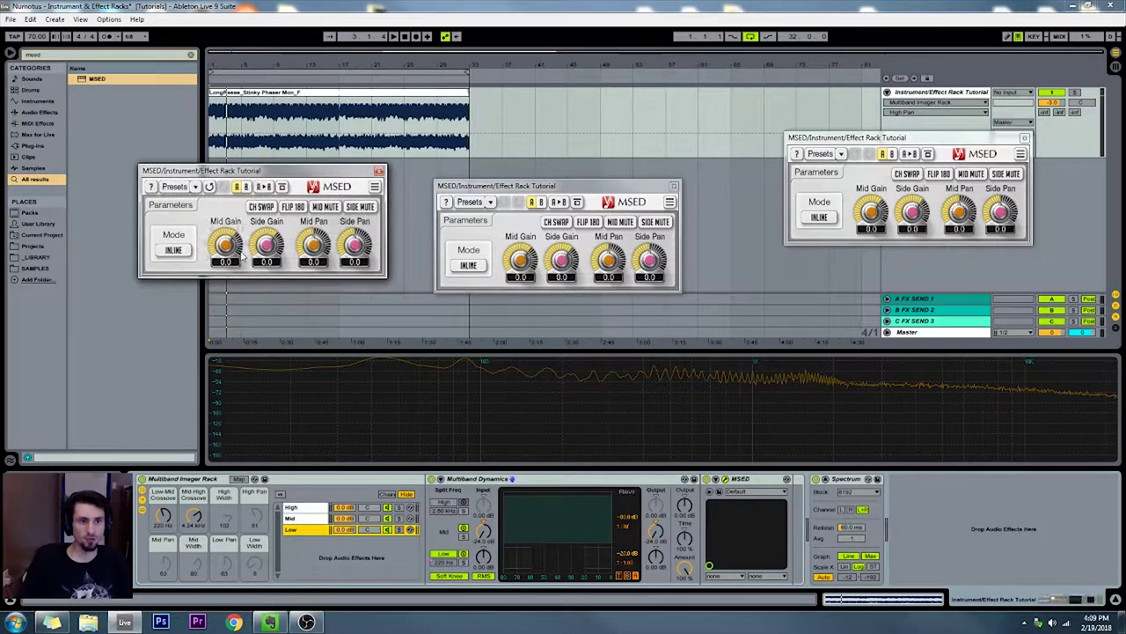
pyautogui.moveTo(308, 169); pyautogui.dragTo(302, 190)
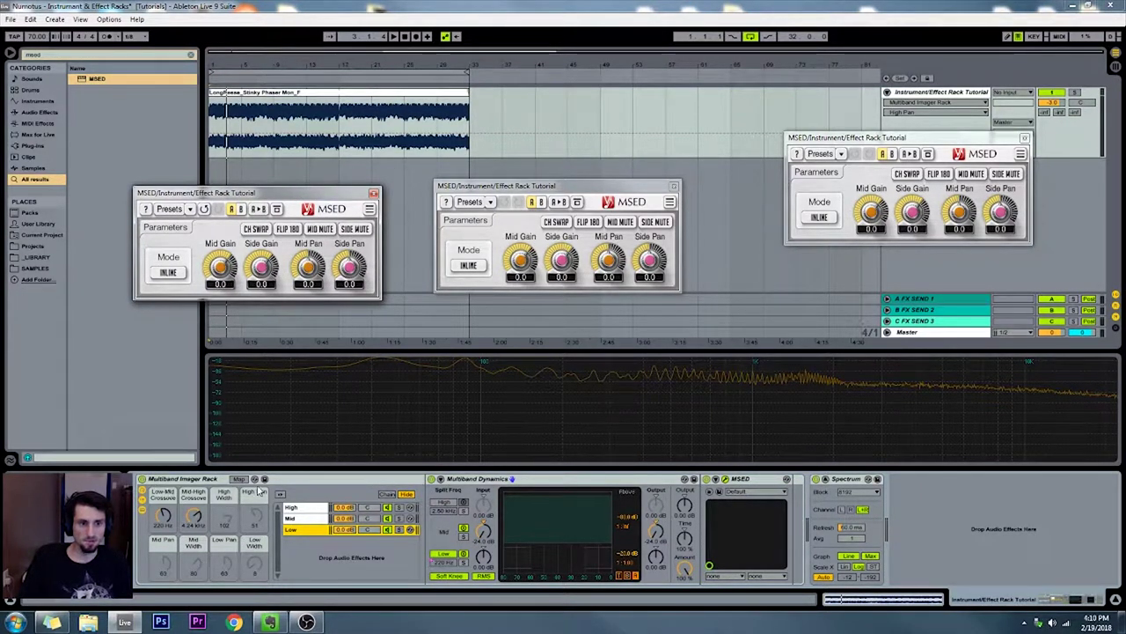
pyautogui.click(741, 479)
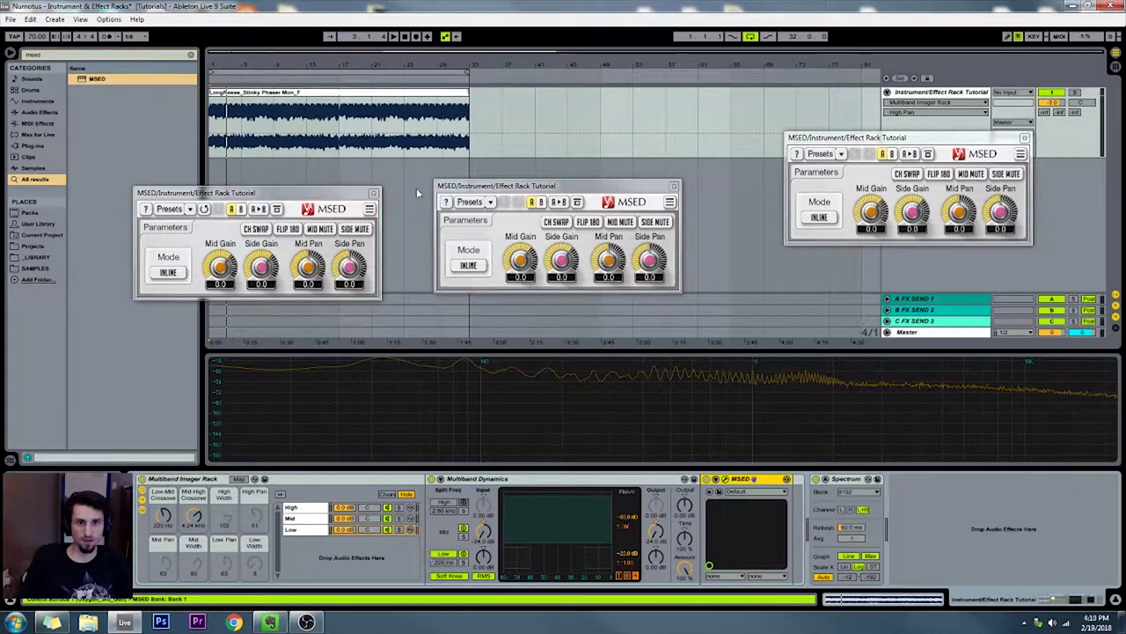
pyautogui.moveTo(293, 193); pyautogui.dragTo(292, 183)
pyautogui.hotkey('ctrl', 'g')
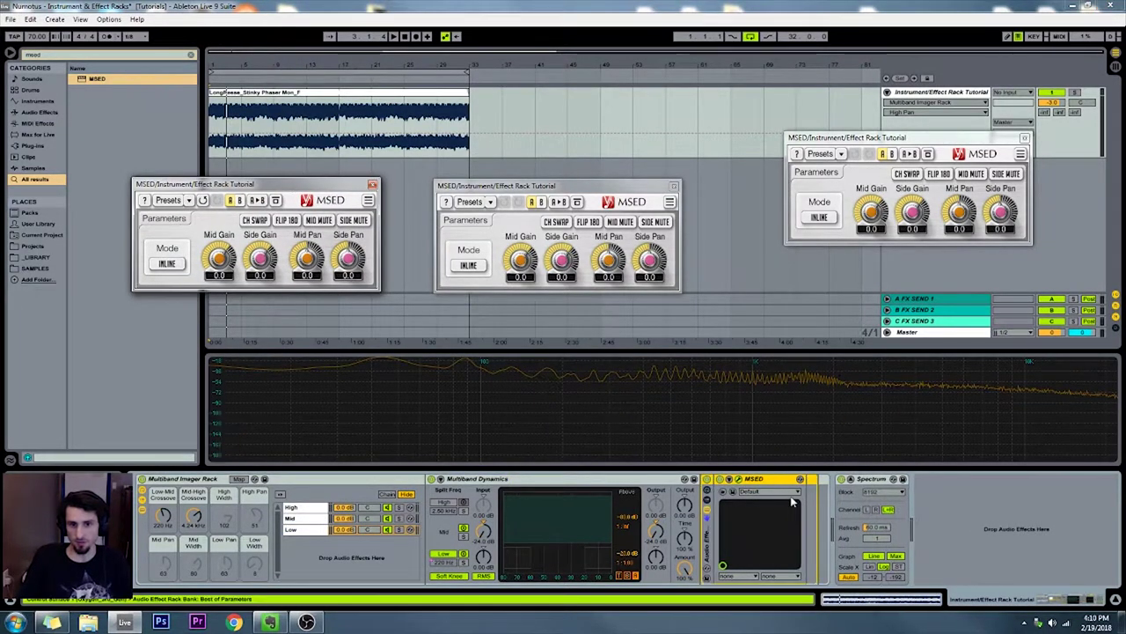
# - Show the nested rack's macro controls and hide its chain list
pyautogui.click(707, 500)
pyautogui.click(707, 501)
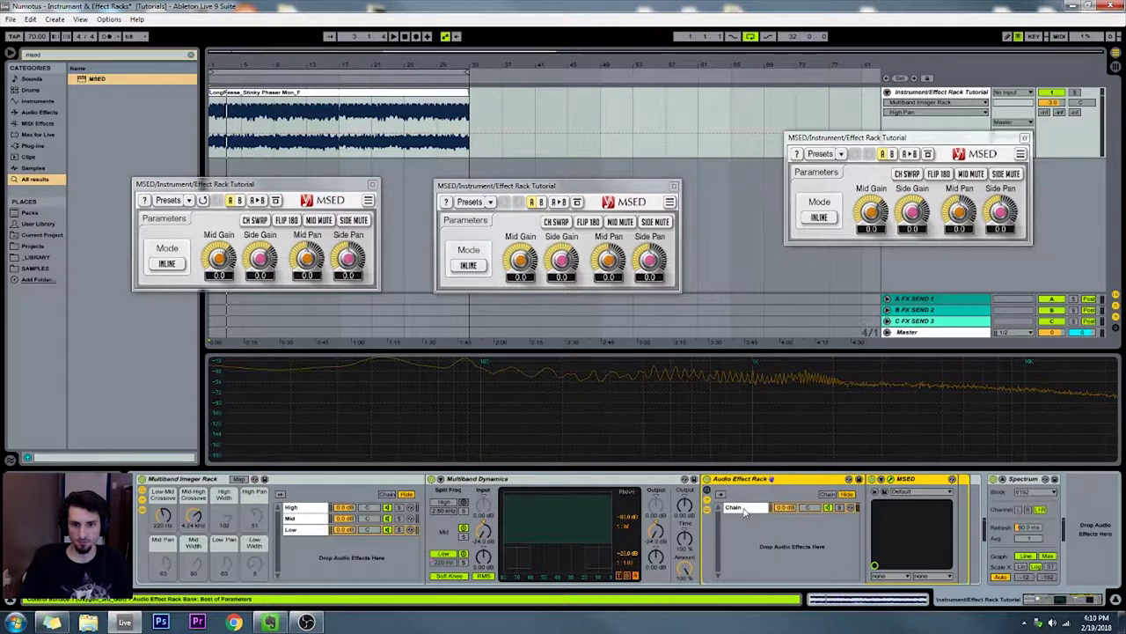
pyautogui.click(706, 502)
pyautogui.click(706, 496)
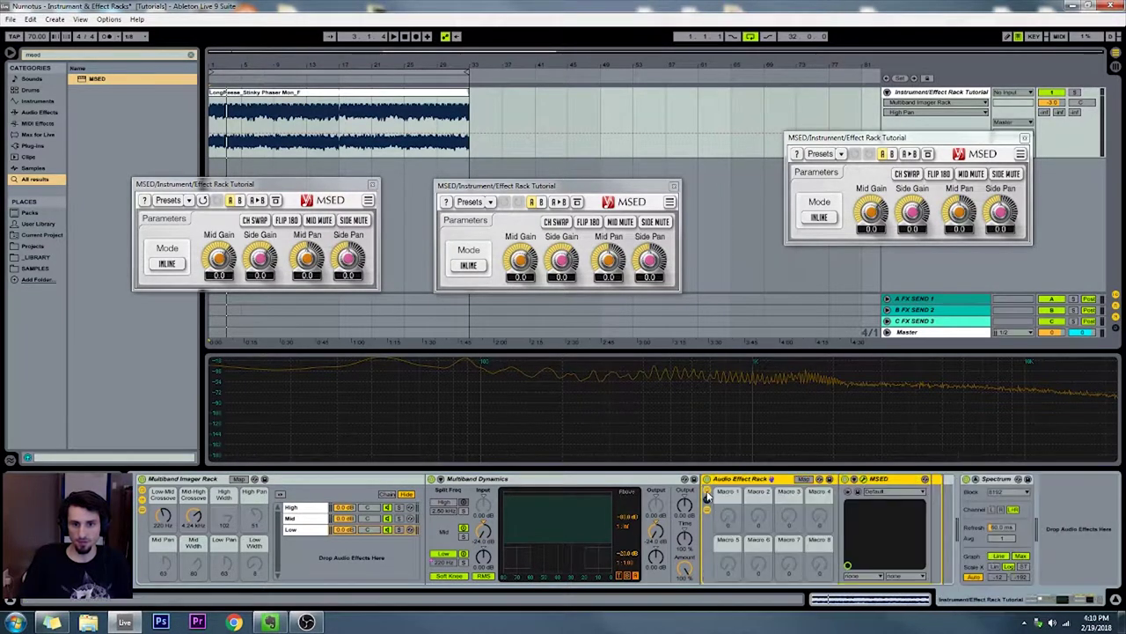
# - Reposition the Low chain's MSED window and test its Mid Gain control
pyautogui.click(880, 493)
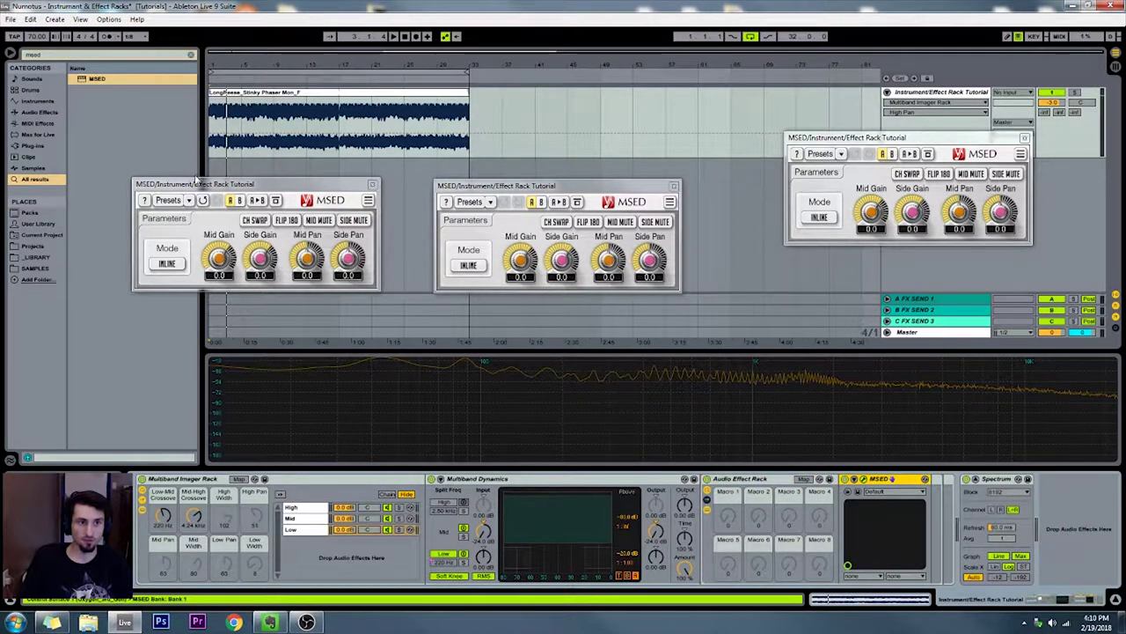
pyautogui.moveTo(196, 178); pyautogui.dragTo(206, 206)
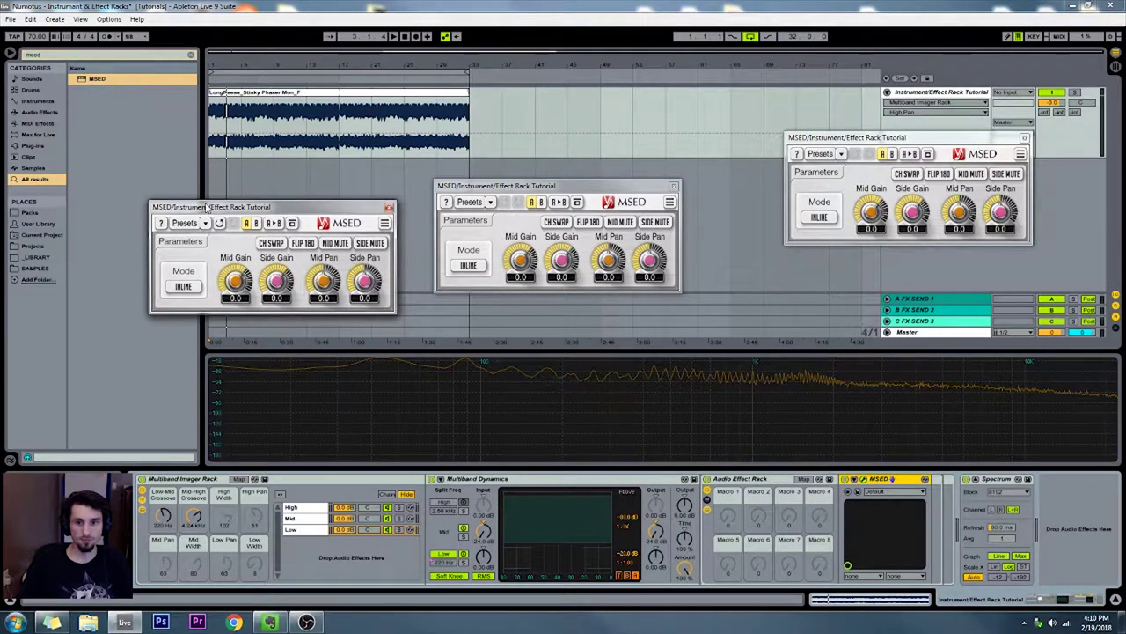
pyautogui.moveTo(235, 279); pyautogui.dragTo(234, 287)
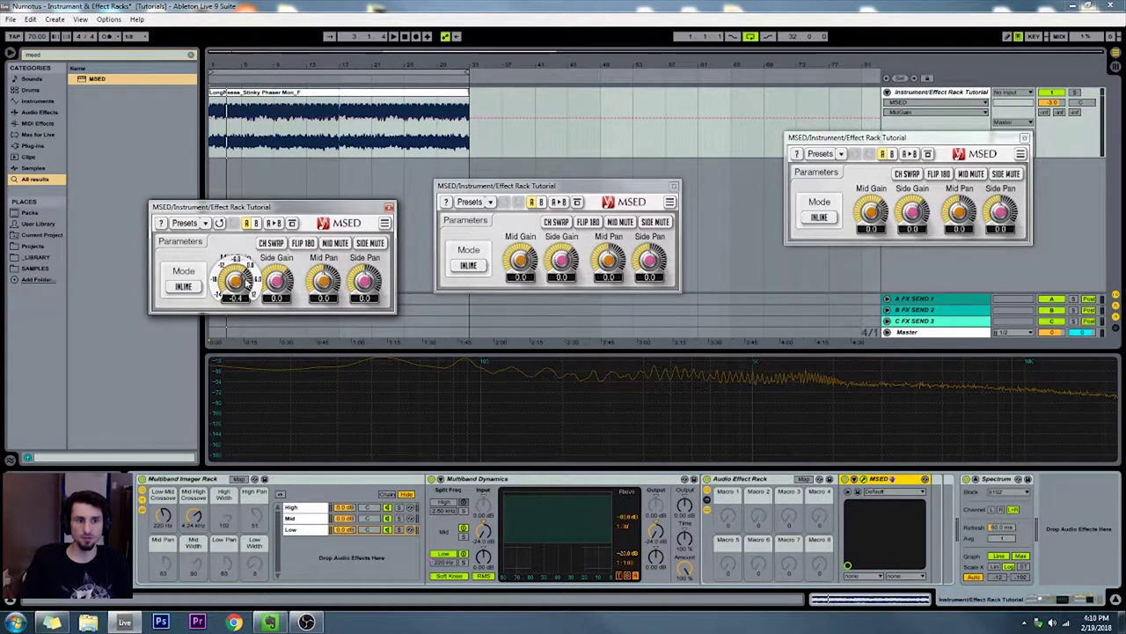
# - Unfold the MSED device's parameters, check them in Configure mode and set Mid Gain to 1.2 dB
pyautogui.click(853, 481)
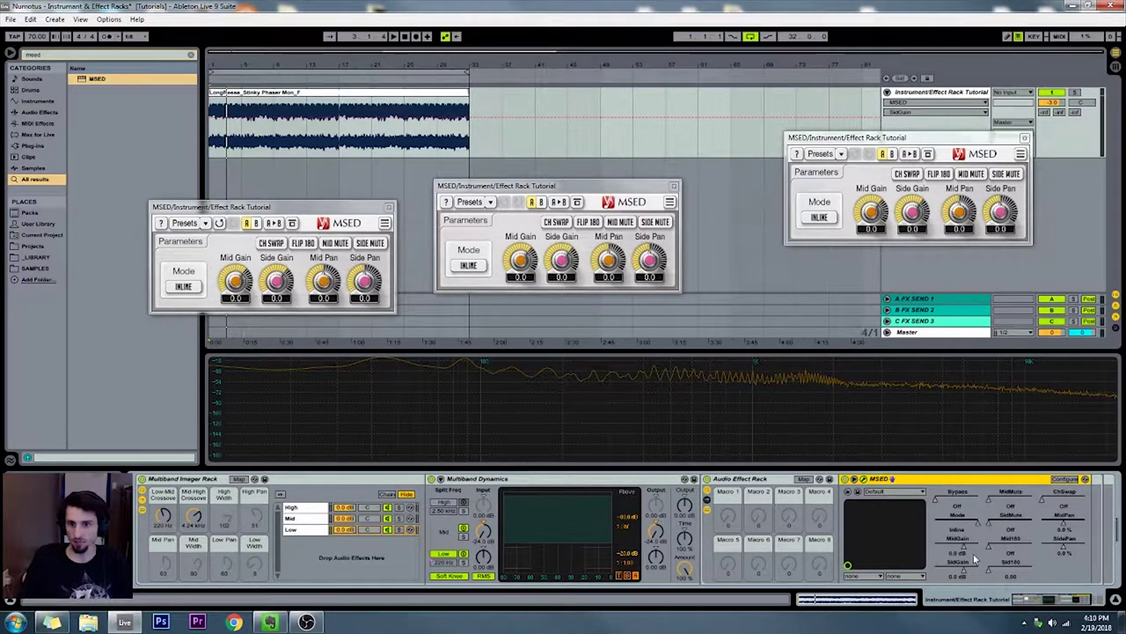
pyautogui.click(1062, 479)
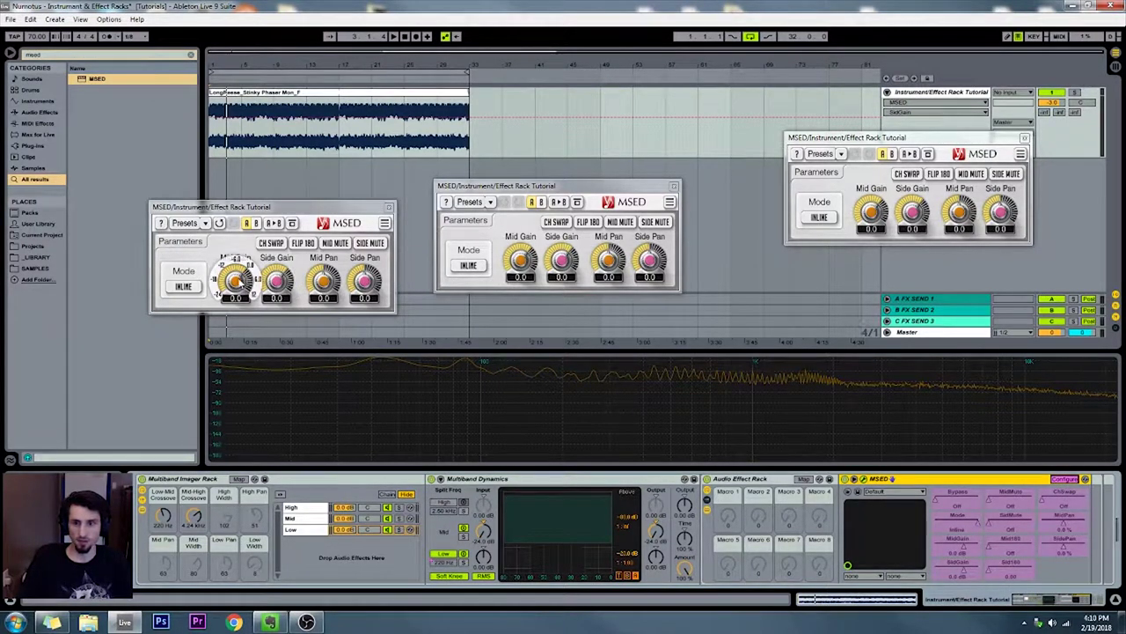
pyautogui.moveTo(236, 280); pyautogui.dragTo(235, 287)
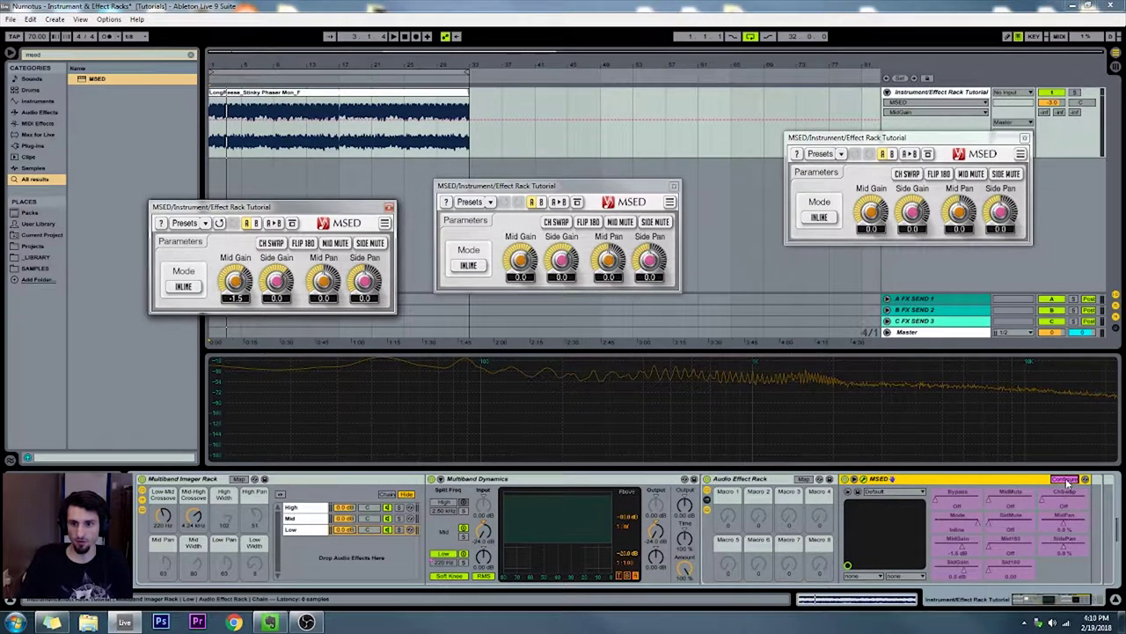
pyautogui.moveTo(235, 278); pyautogui.dragTo(235, 273)
pyautogui.moveTo(961, 550); pyautogui.dragTo(950, 550)
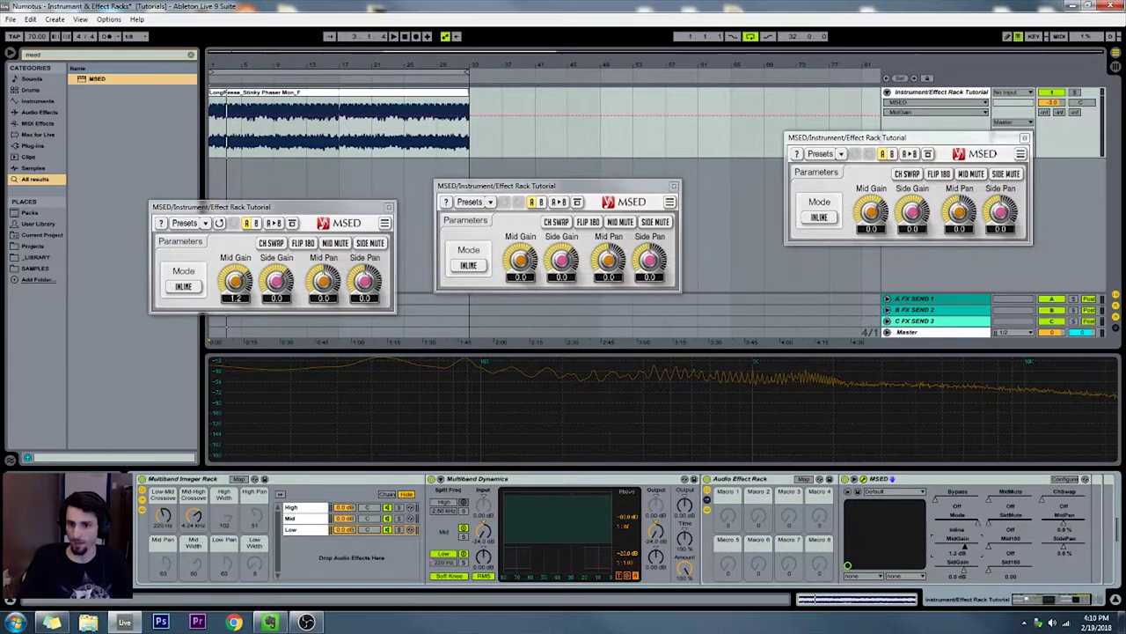
# - Map MSED's MidGain and SidGain to Macro 1 of the Low chain's nested rack, and name the first two macros Width and Pan
pyautogui.rightClick(966, 545)
pyautogui.click(269, 547)
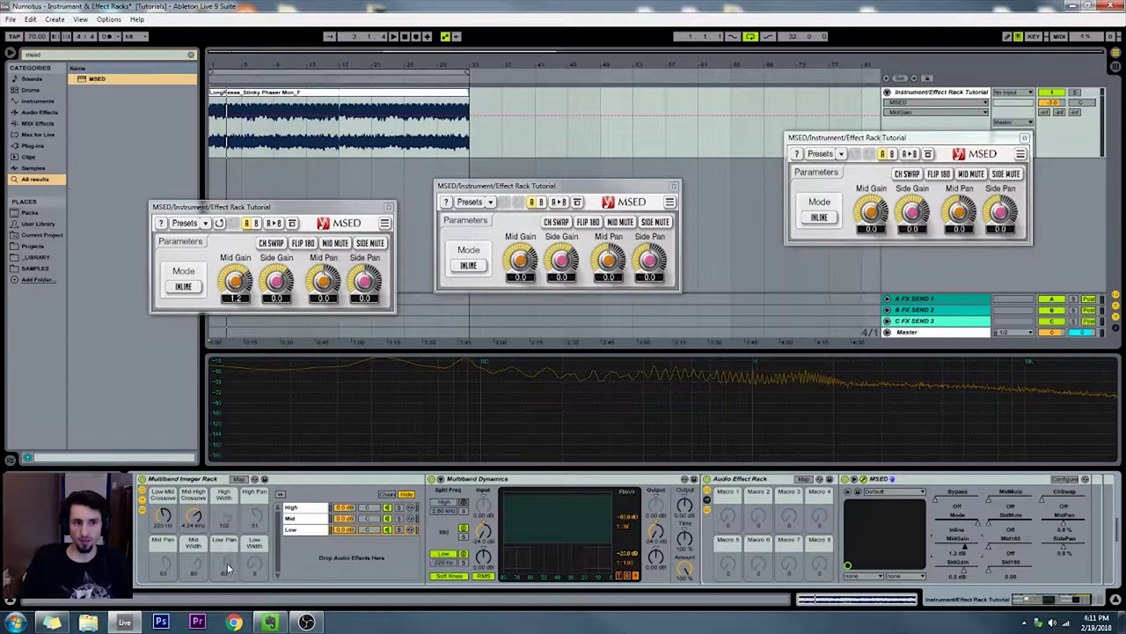
pyautogui.moveTo(965, 550); pyautogui.dragTo(957, 548)
pyautogui.rightClick(958, 547)
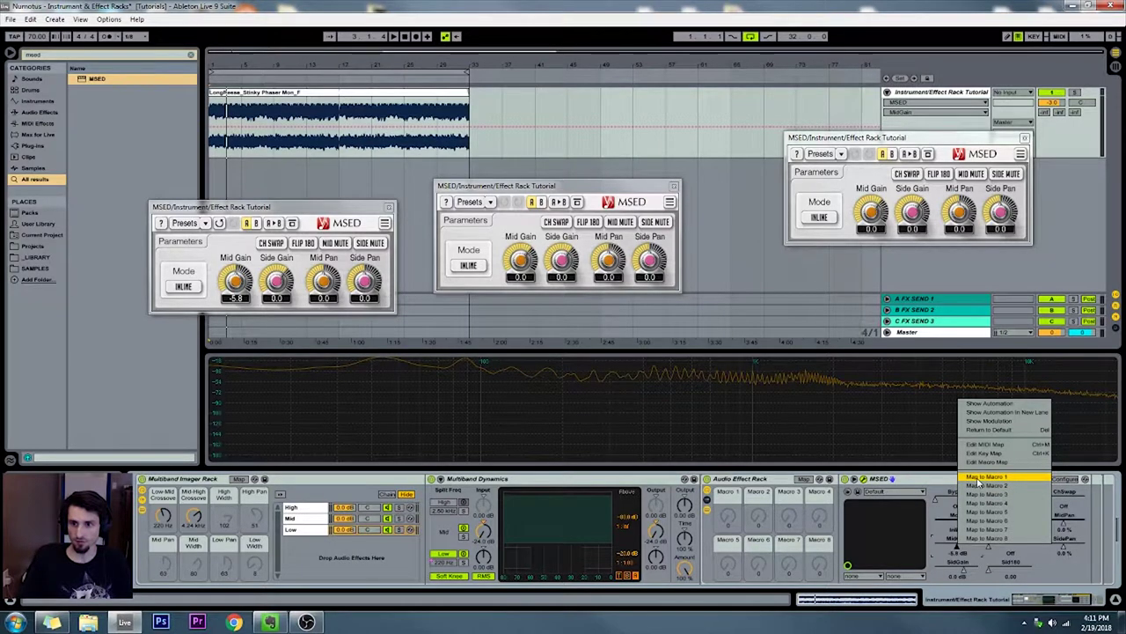
pyautogui.click(979, 477)
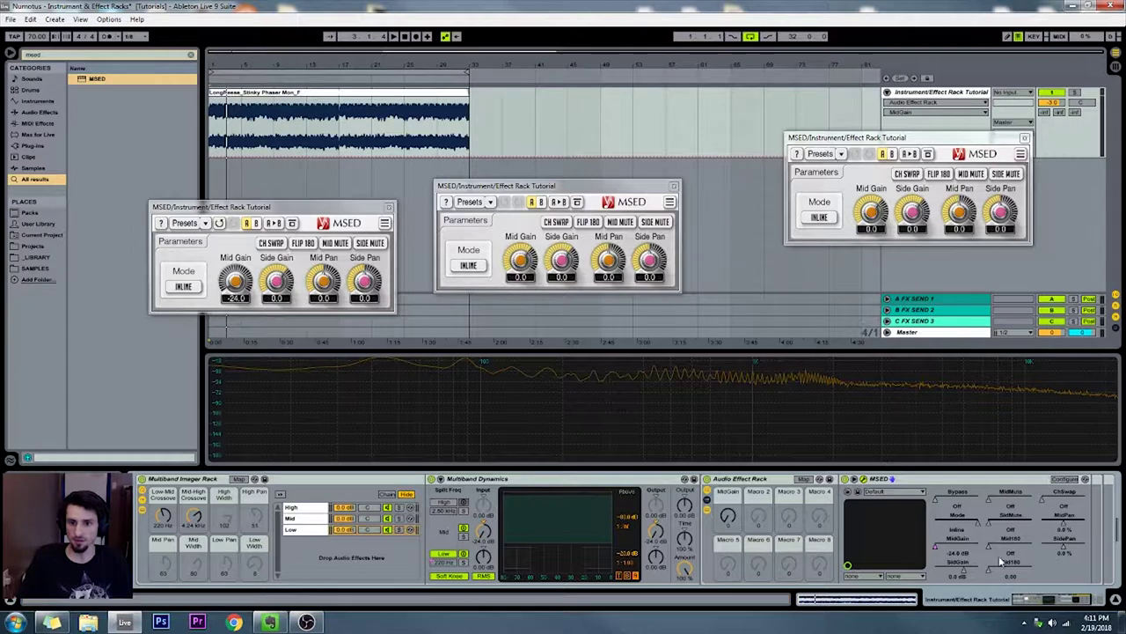
pyautogui.rightClick(961, 576)
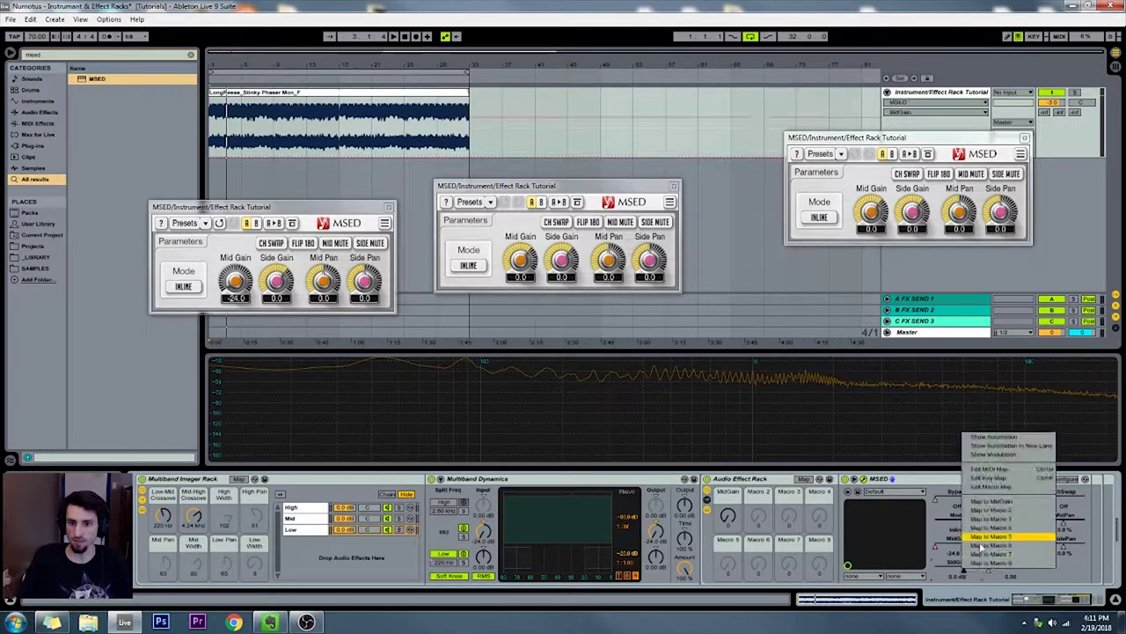
pyautogui.click(991, 506)
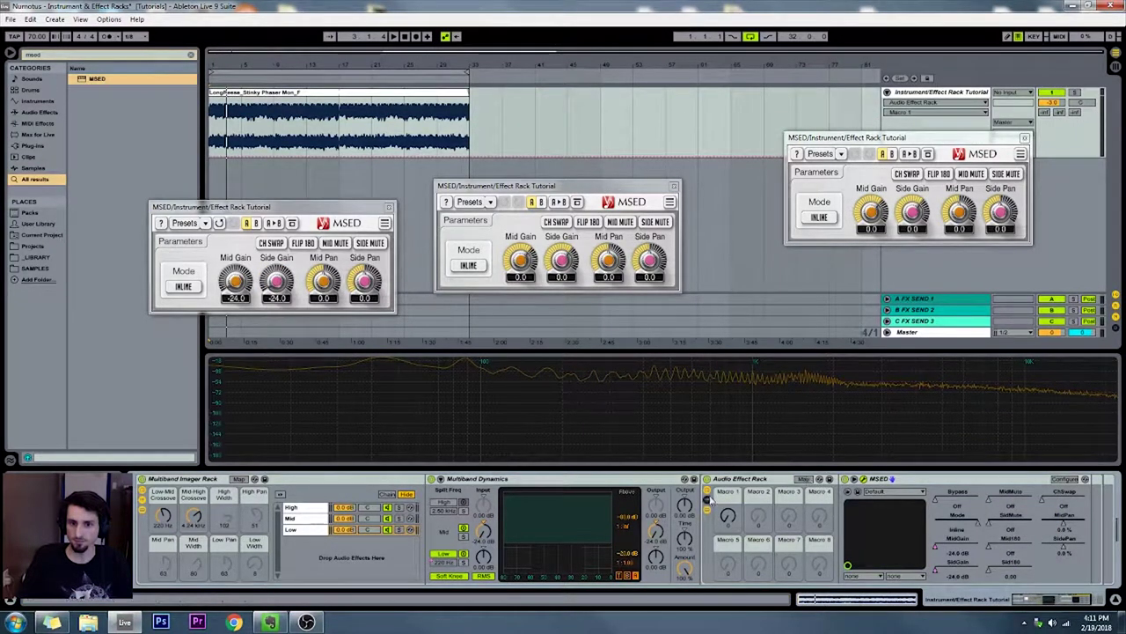
pyautogui.write('Width')
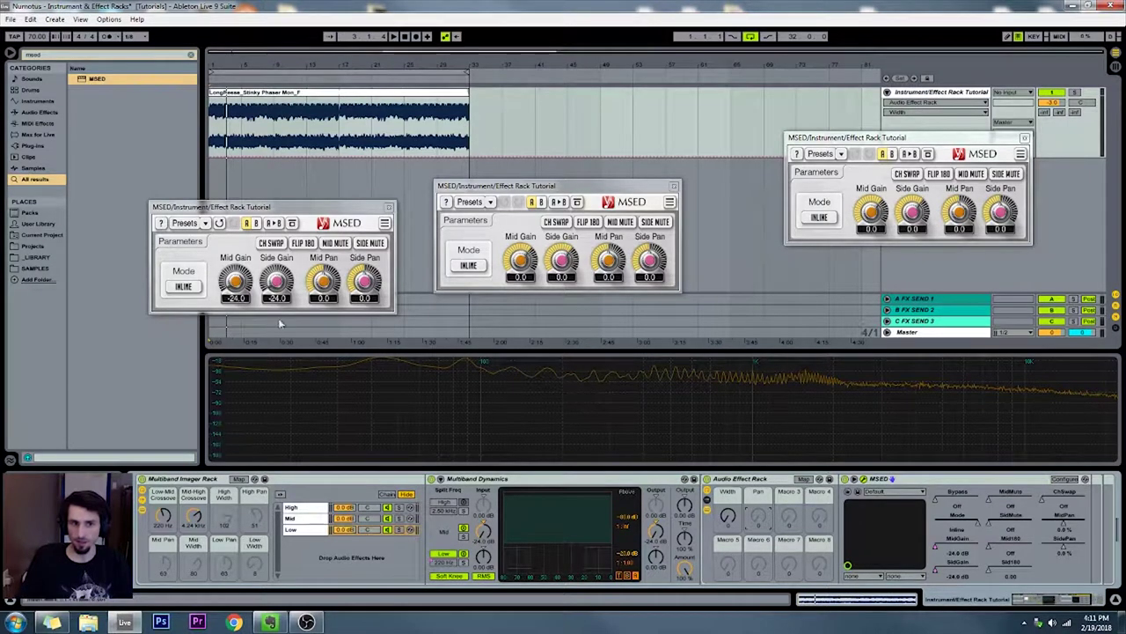
# - Try MSED's Mid Pan control and map both MidPan and SidePan to the nested rack's Pan macro
pyautogui.moveTo(323, 280); pyautogui.dragTo(323, 275)
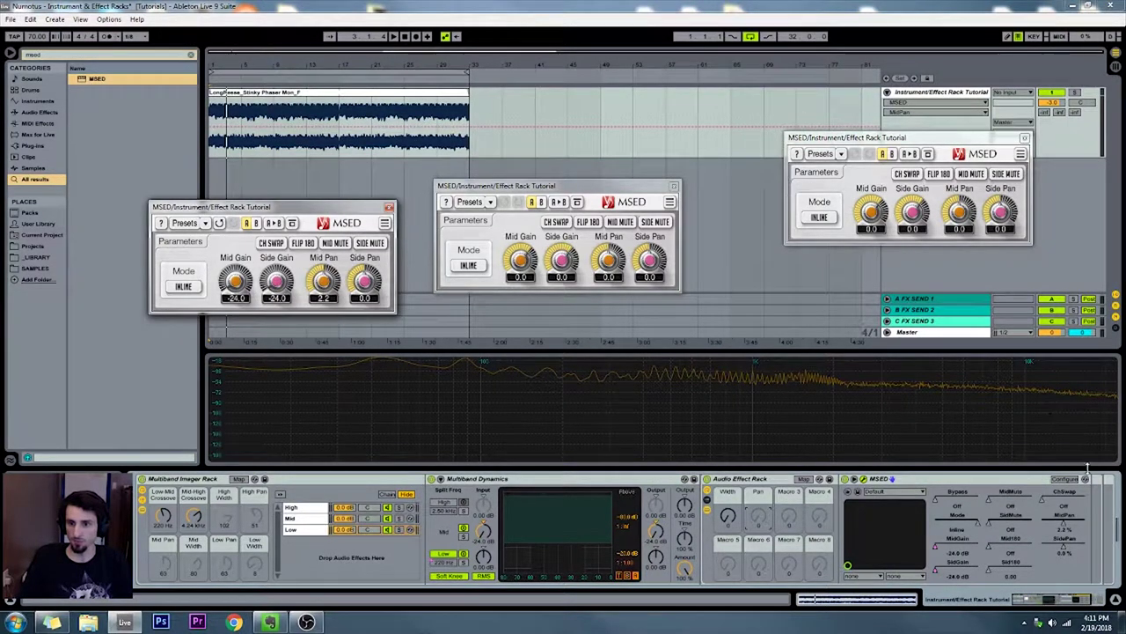
pyautogui.moveTo(1067, 526); pyautogui.dragTo(1066, 532)
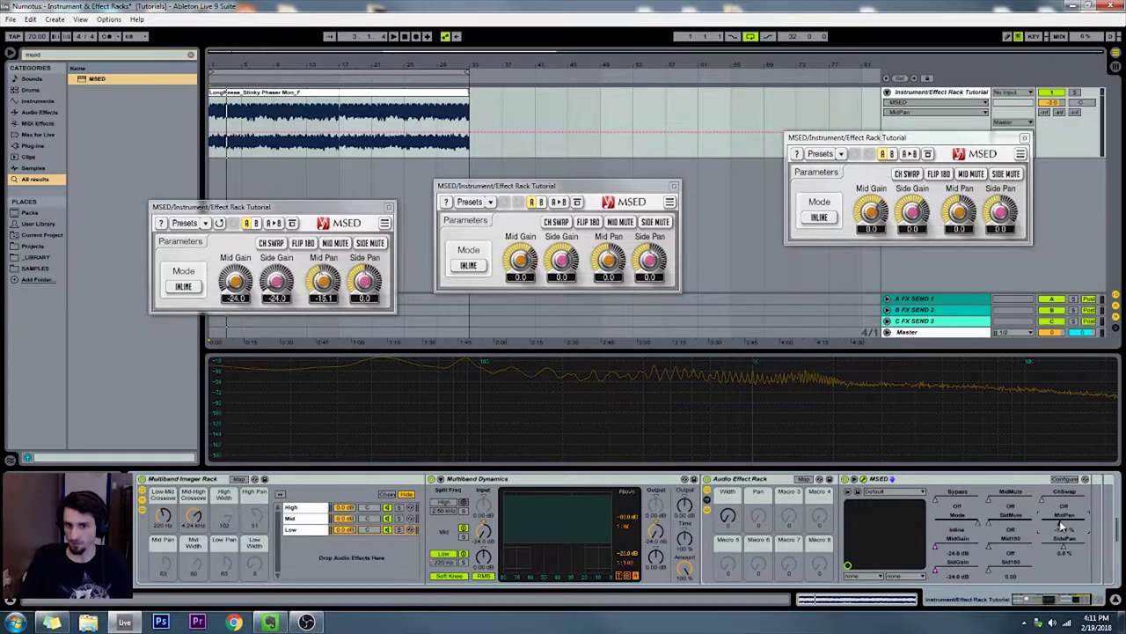
pyautogui.rightClick(1065, 528)
pyautogui.click(1020, 466)
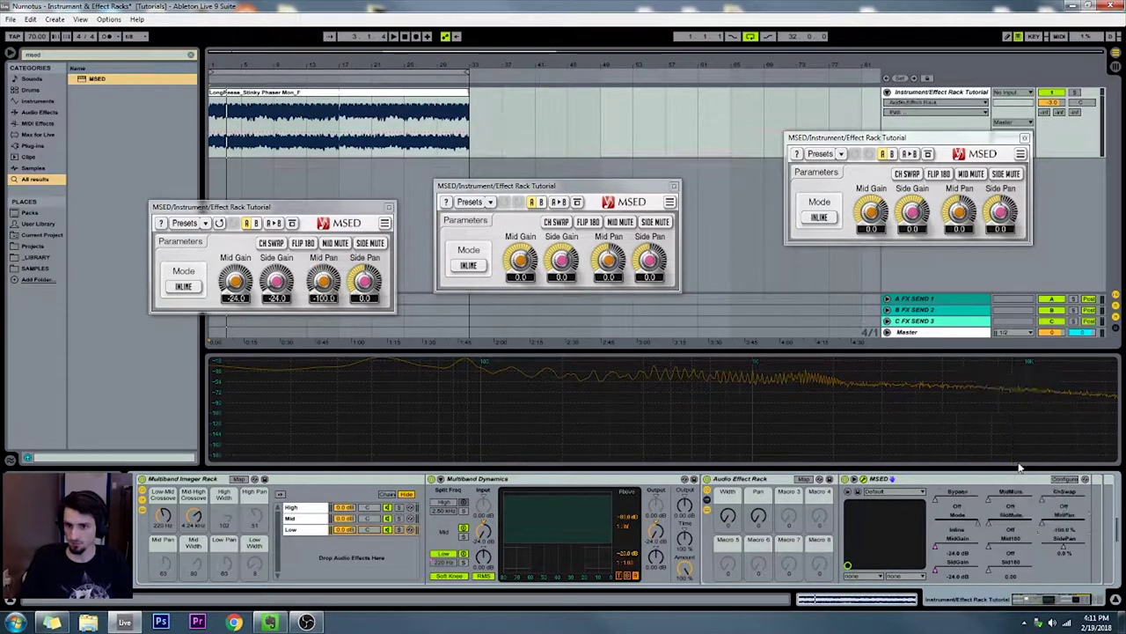
pyautogui.rightClick(1065, 550)
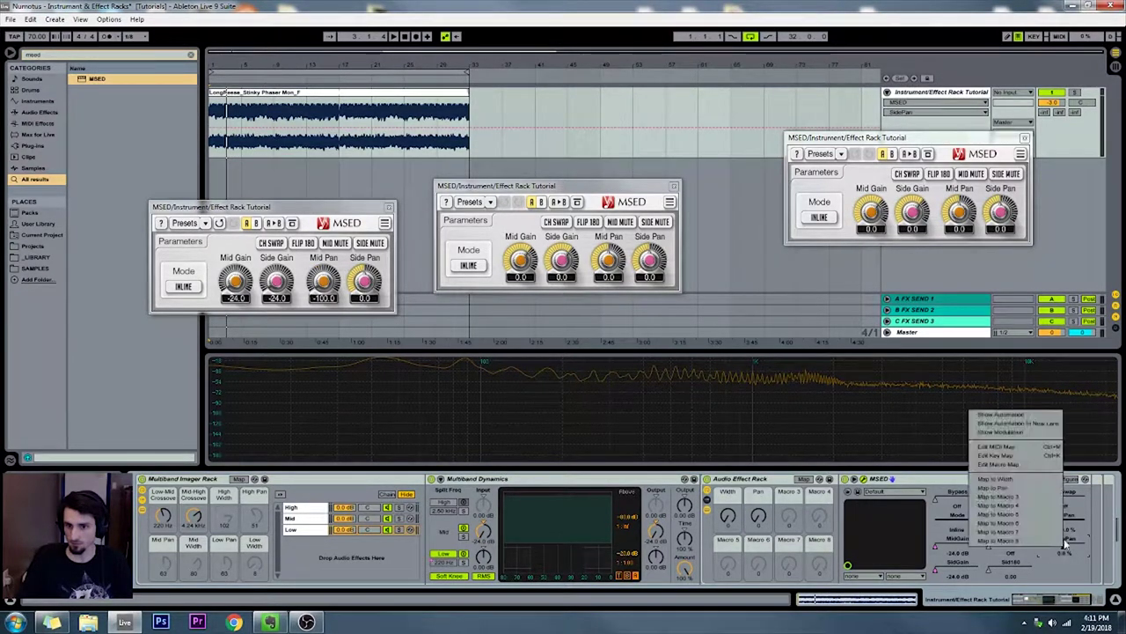
pyautogui.click(1025, 493)
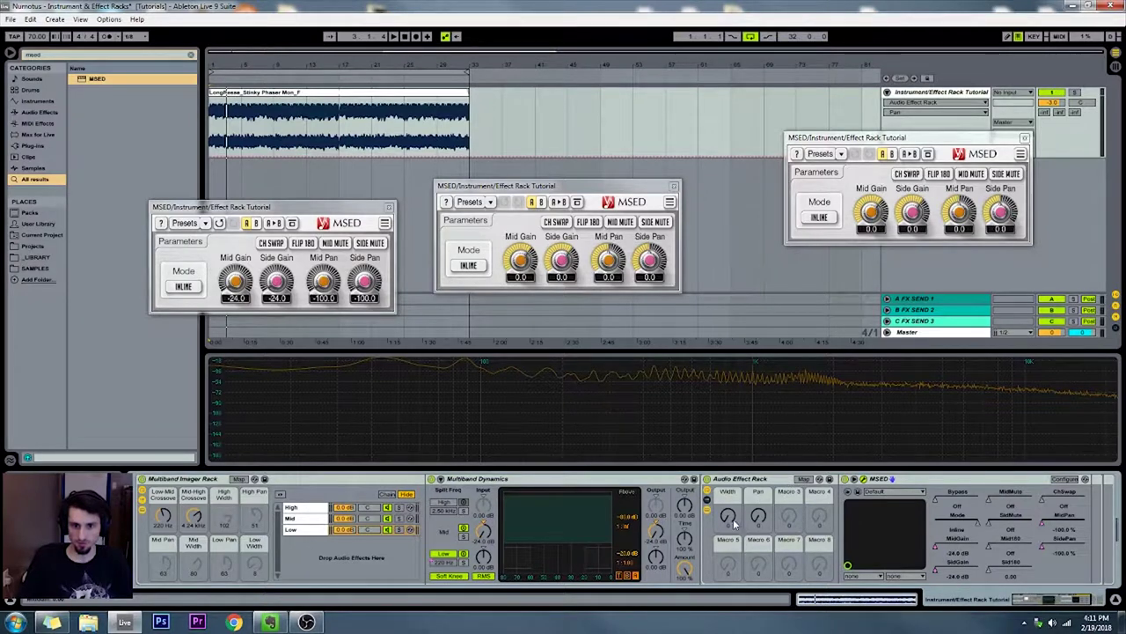
# - Invert the range of the Width macro's SidGain mapping in the nested rack and reposition the MSED window
pyautogui.click(804, 479)
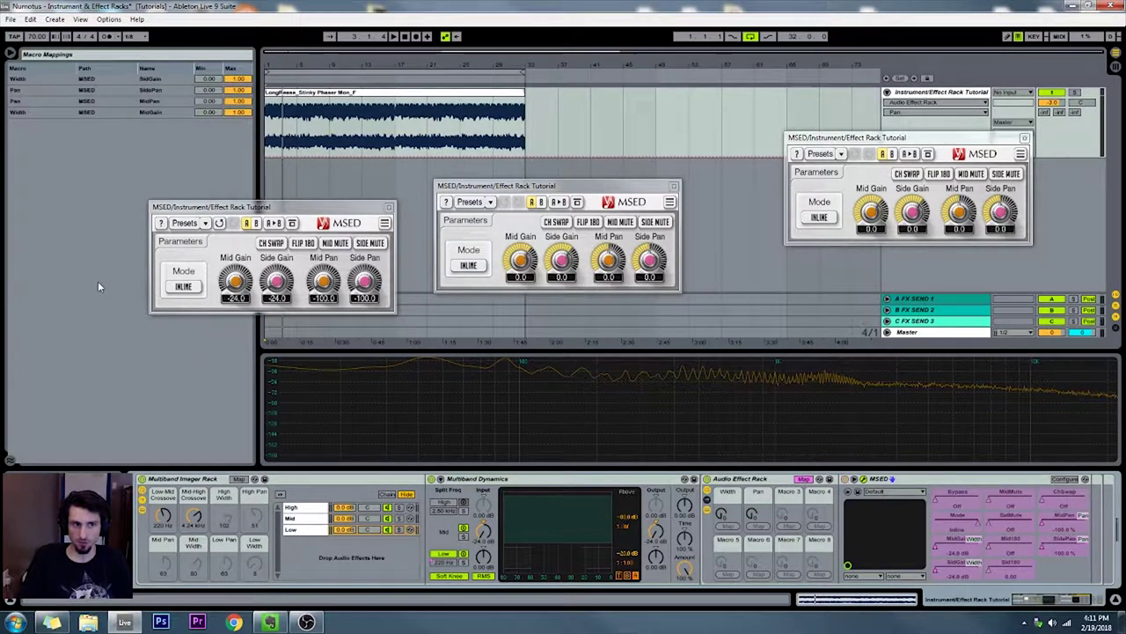
pyautogui.moveTo(220, 208)
pyautogui.mouseDown()
pyautogui.moveTo(205, 227)
pyautogui.moveTo(200, 214)
pyautogui.mouseUp()
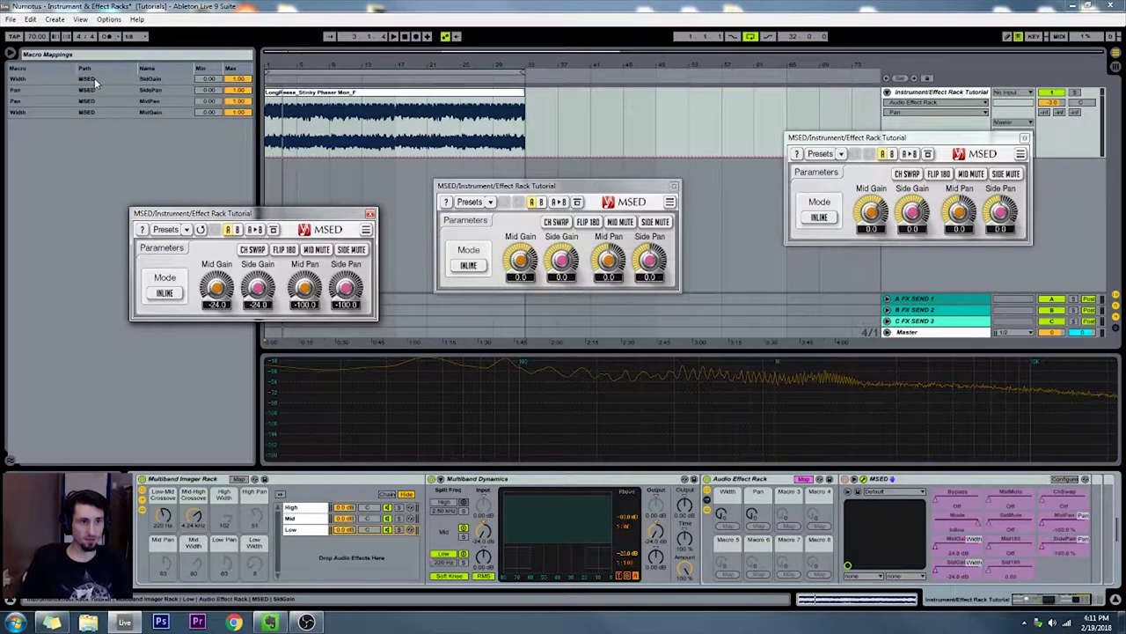
pyautogui.click(103, 78)
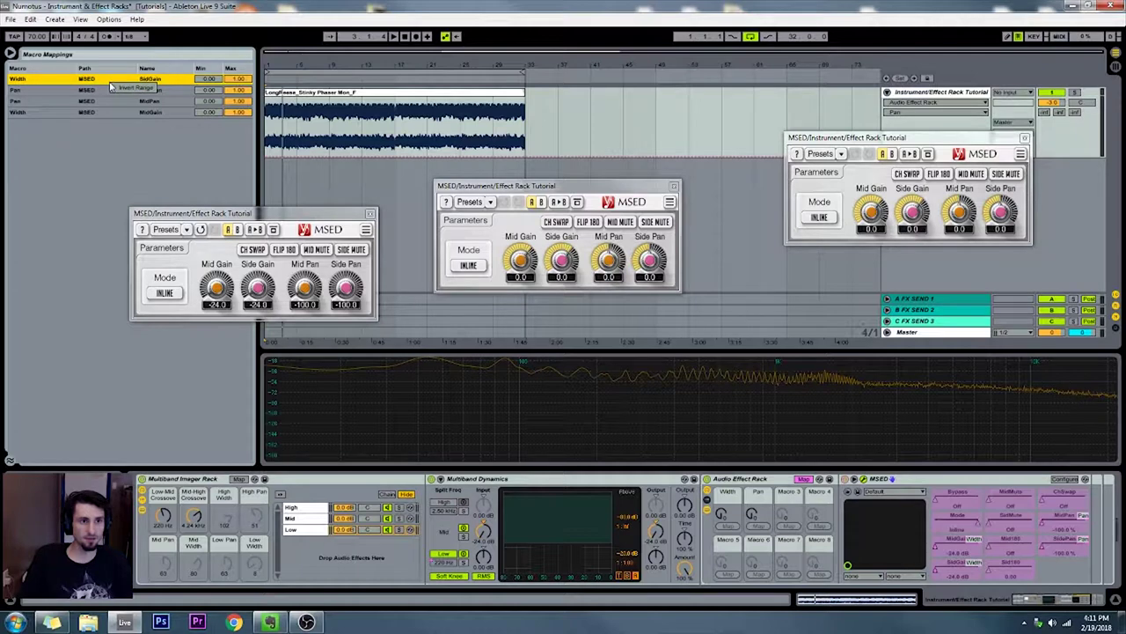
pyautogui.click(126, 89)
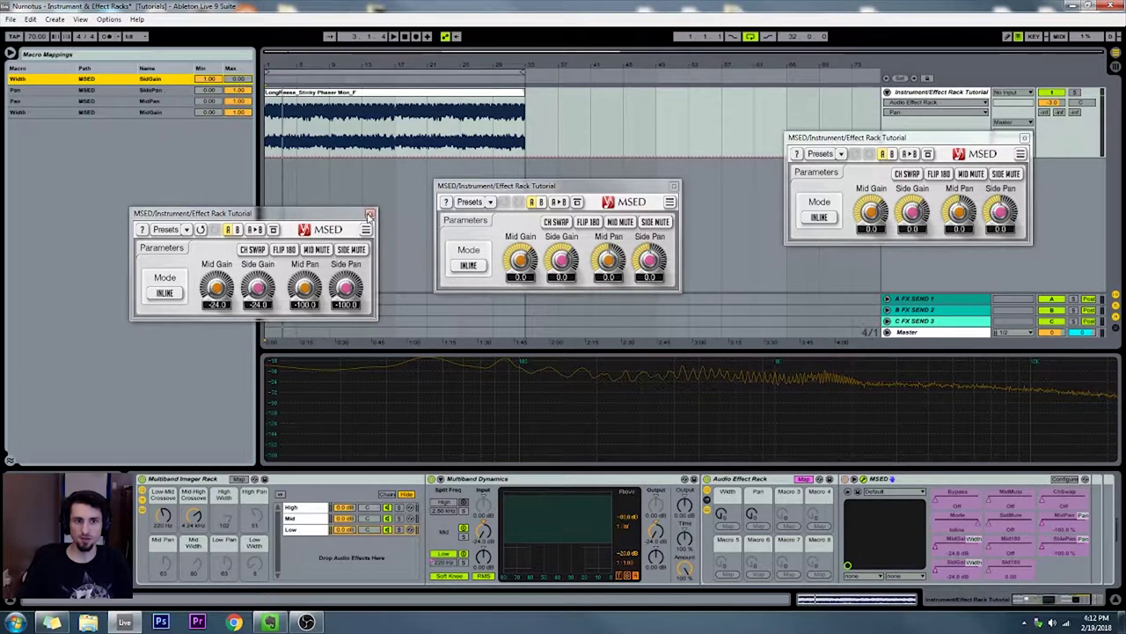
pyautogui.moveTo(369, 215); pyautogui.dragTo(330, 194)
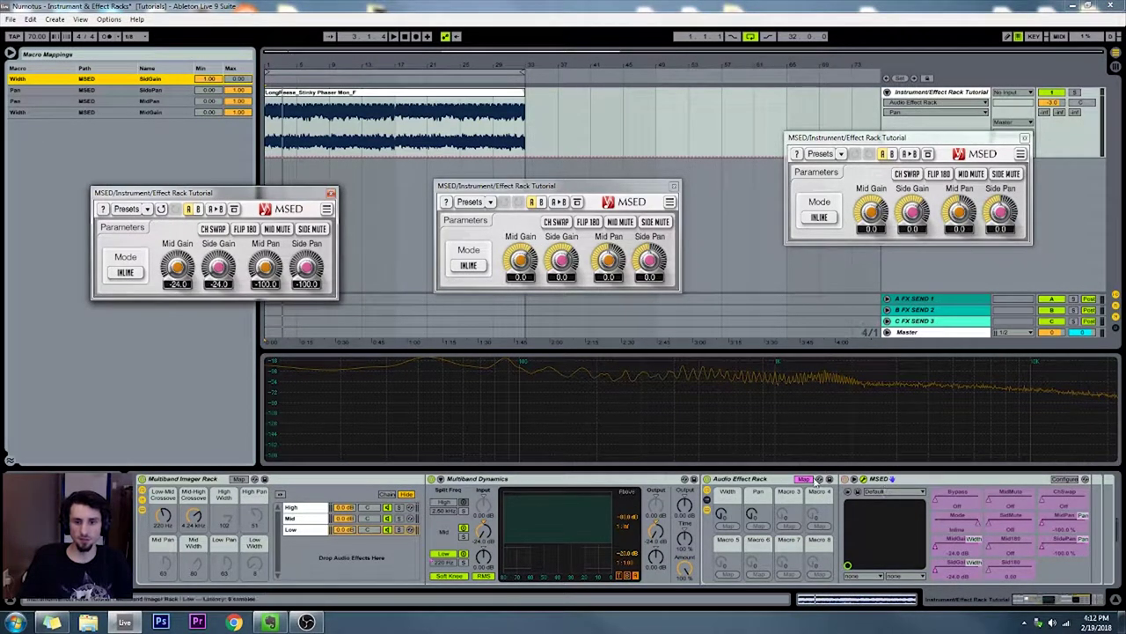
pyautogui.click(805, 479)
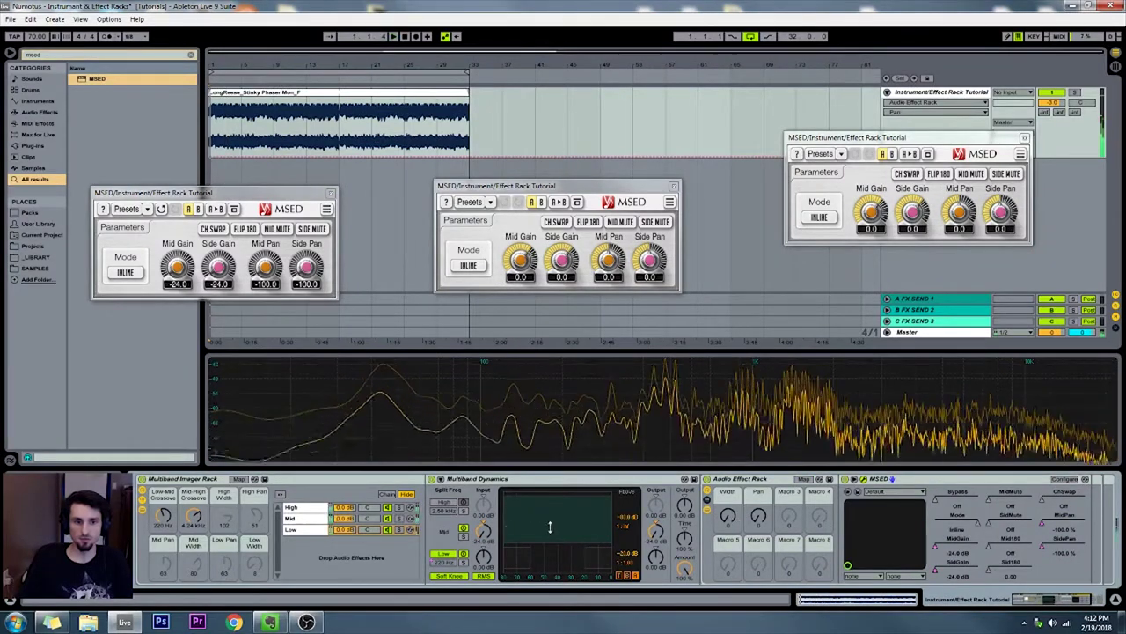
# - Solo the Low chain, test the nested rack's Width macro and set its Pan macro to 64
pyautogui.click(398, 528)
pyautogui.click(306, 532)
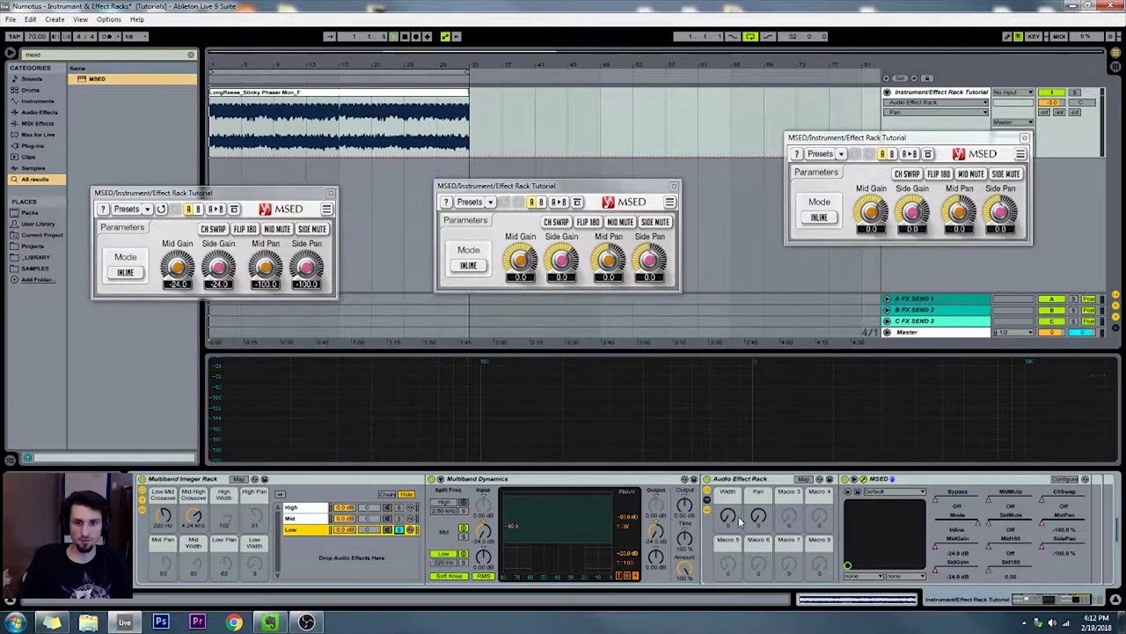
pyautogui.moveTo(728, 517); pyautogui.dragTo(758, 405)
pyautogui.moveTo(759, 467); pyautogui.dragTo(732, 520)
# - Close the Low chain's MSED window, restore the SidGain mapping range to 0.00–1.00 and invert the MidGain mapping range instead
pyautogui.click(803, 478)
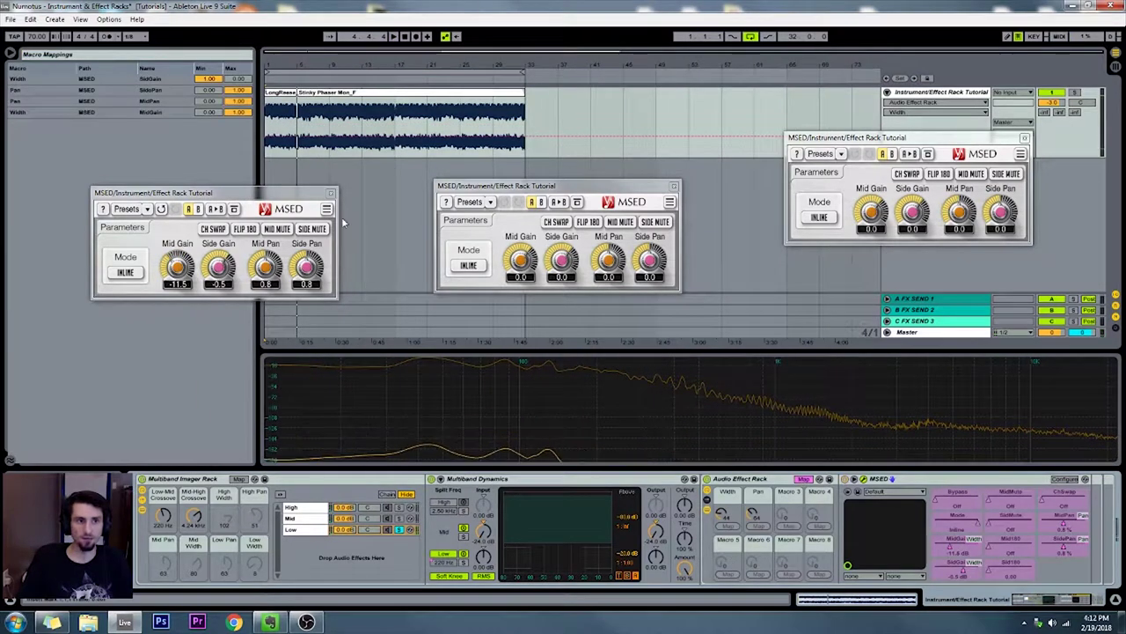
pyautogui.click(332, 192)
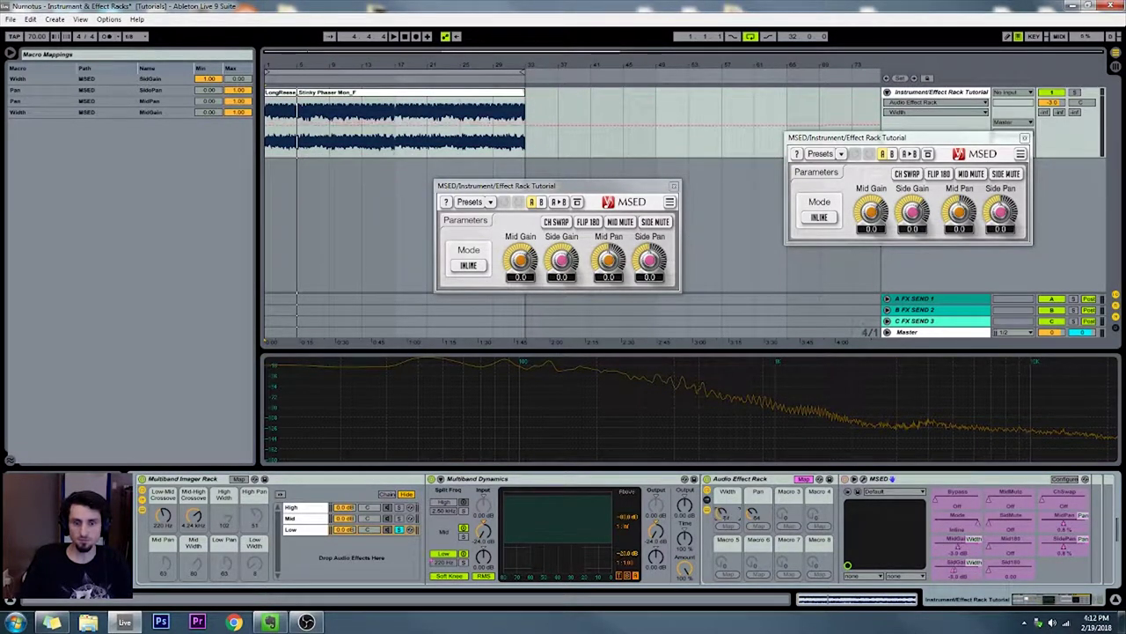
pyautogui.click(115, 79)
pyautogui.click(127, 84)
pyautogui.click(115, 111)
pyautogui.rightClick(115, 112)
pyautogui.click(124, 117)
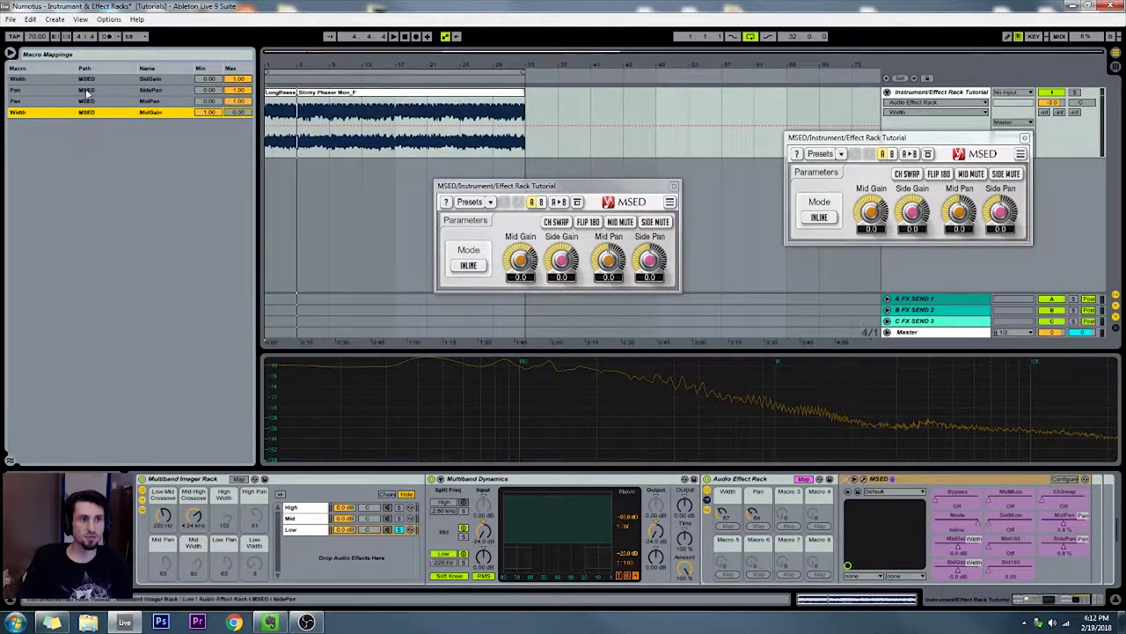
# - Sort the macro mappings by macro, leave mapping mode and set the nested rack's Width macro to 62
pyautogui.click(48, 100)
pyautogui.click(51, 78)
pyautogui.click(65, 68)
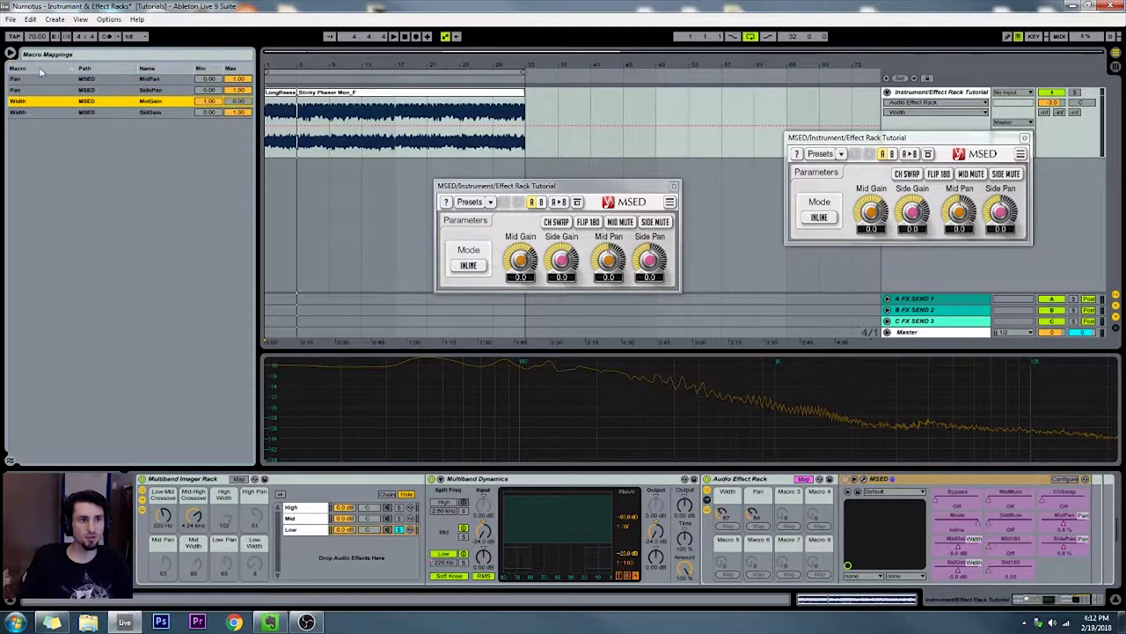
pyautogui.click(114, 69)
pyautogui.click(47, 67)
pyautogui.moveTo(728, 515); pyautogui.dragTo(727, 523)
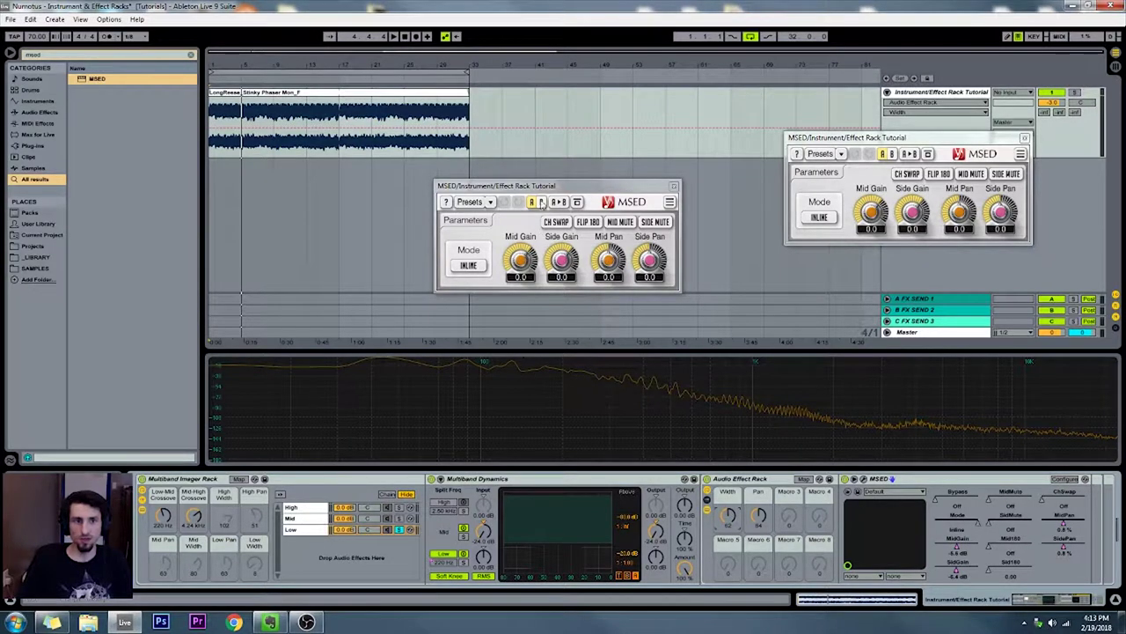
# - Delete the standalone MSED plug-ins from the Mid and High chains
pyautogui.moveTo(540, 185); pyautogui.dragTo(503, 177)
pyautogui.click(322, 516)
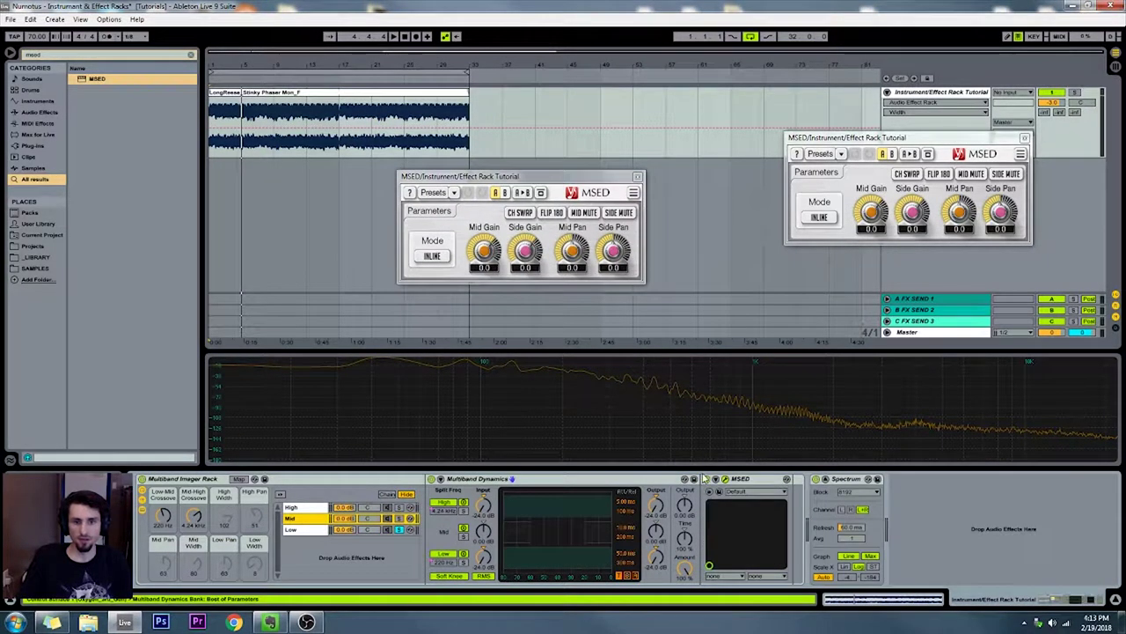
pyautogui.click(737, 478)
pyautogui.press('Delete')
pyautogui.click(318, 508)
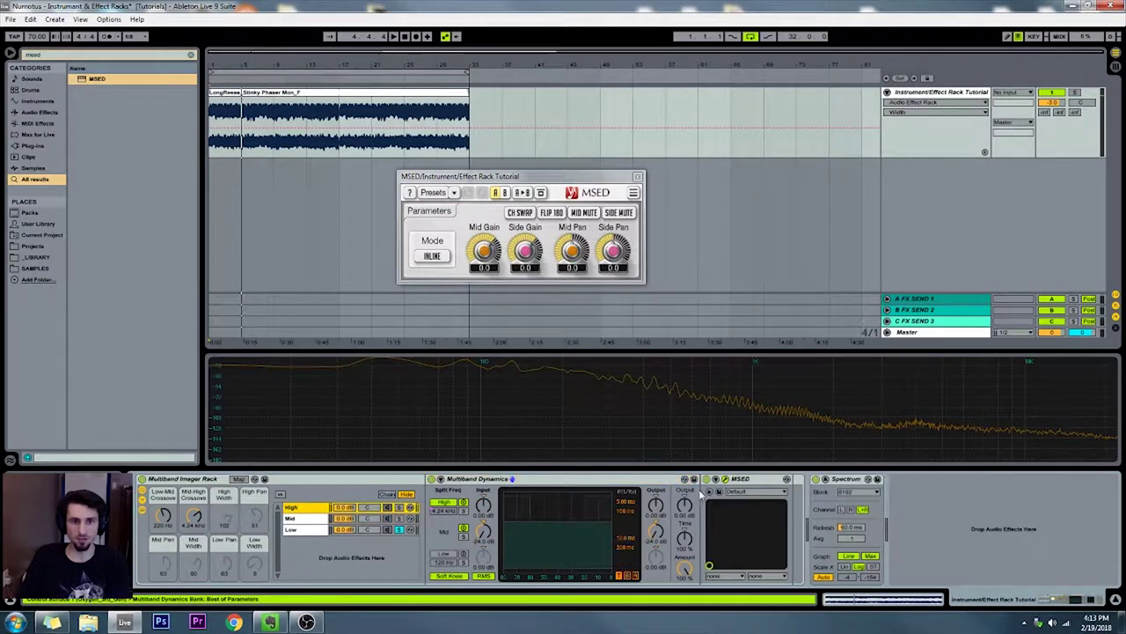
pyautogui.click(759, 479)
pyautogui.press('Delete')
# - Copy the Low chain's nested Audio Effect Rack and paste it after Multiband Dynamics in the Mid and High chains
pyautogui.click(291, 529)
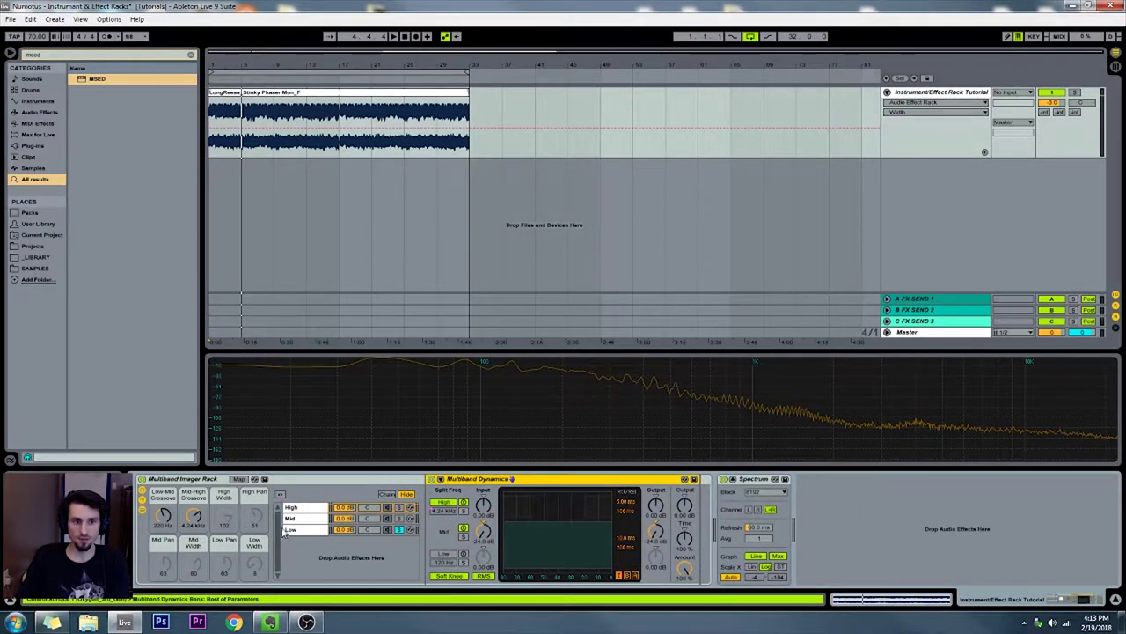
pyautogui.click(754, 478)
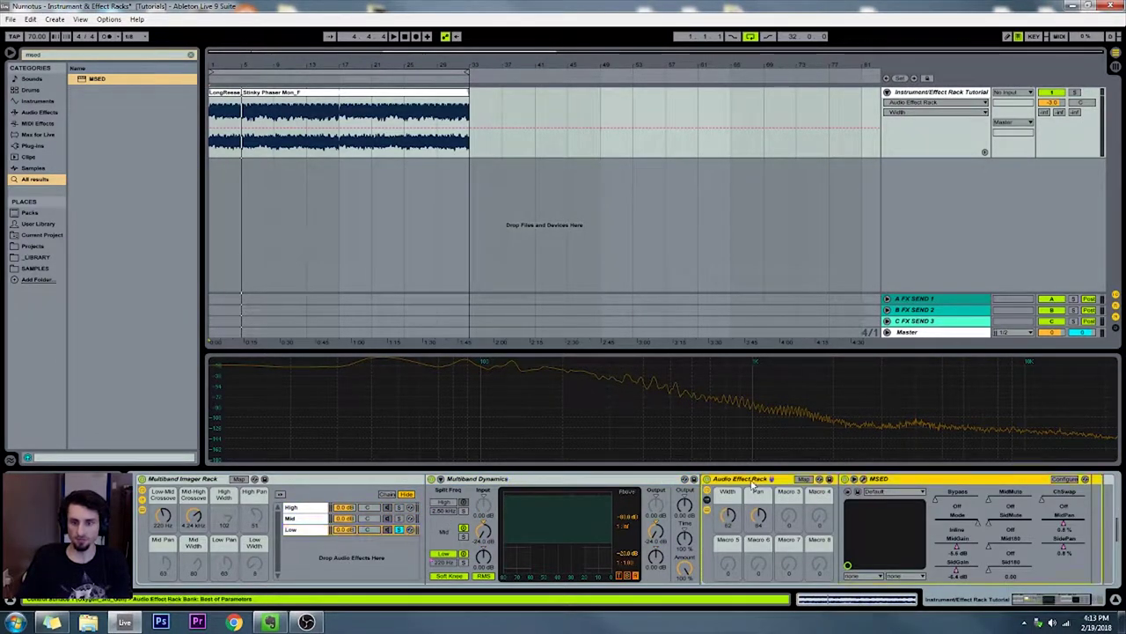
pyautogui.click(296, 520)
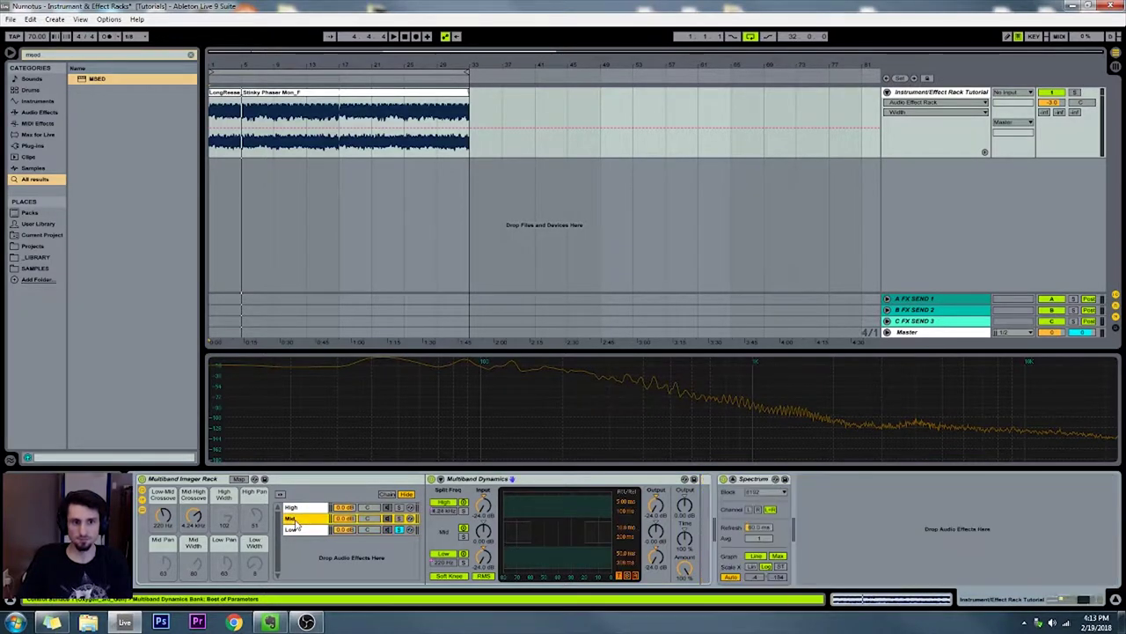
pyautogui.click(675, 508)
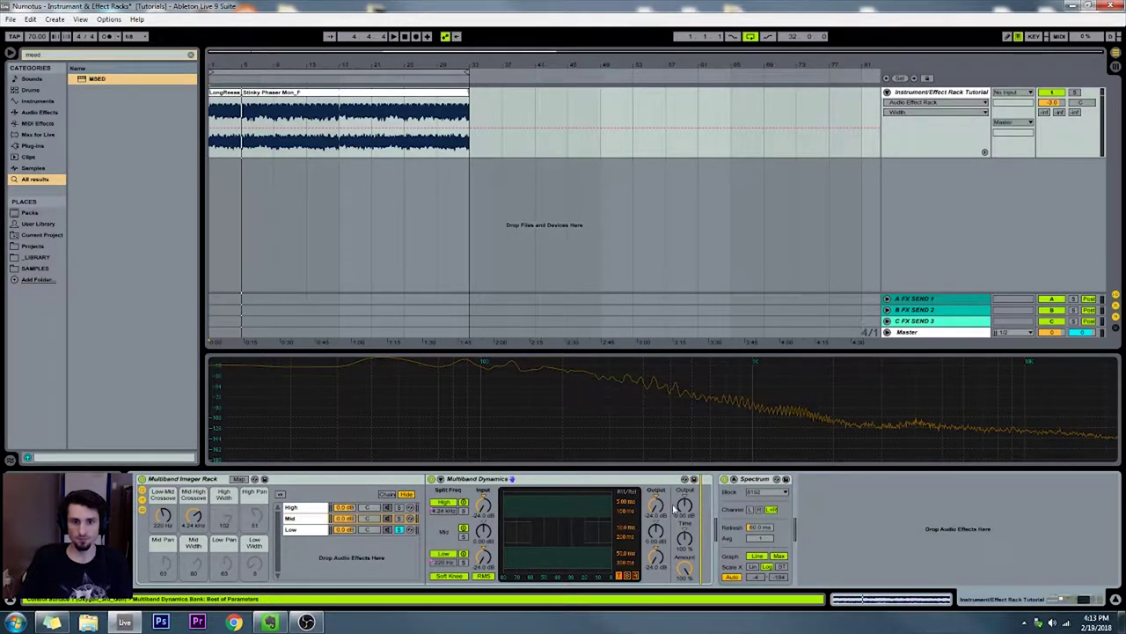
pyautogui.click(293, 508)
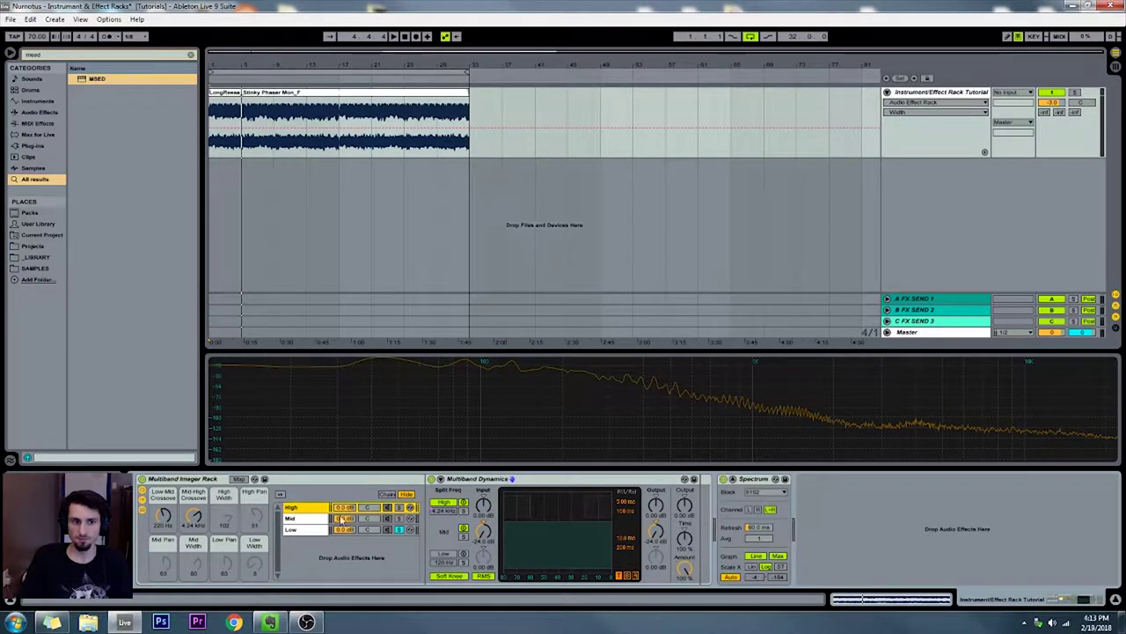
pyautogui.click(705, 514)
pyautogui.hotkey('ctrl', 'v')
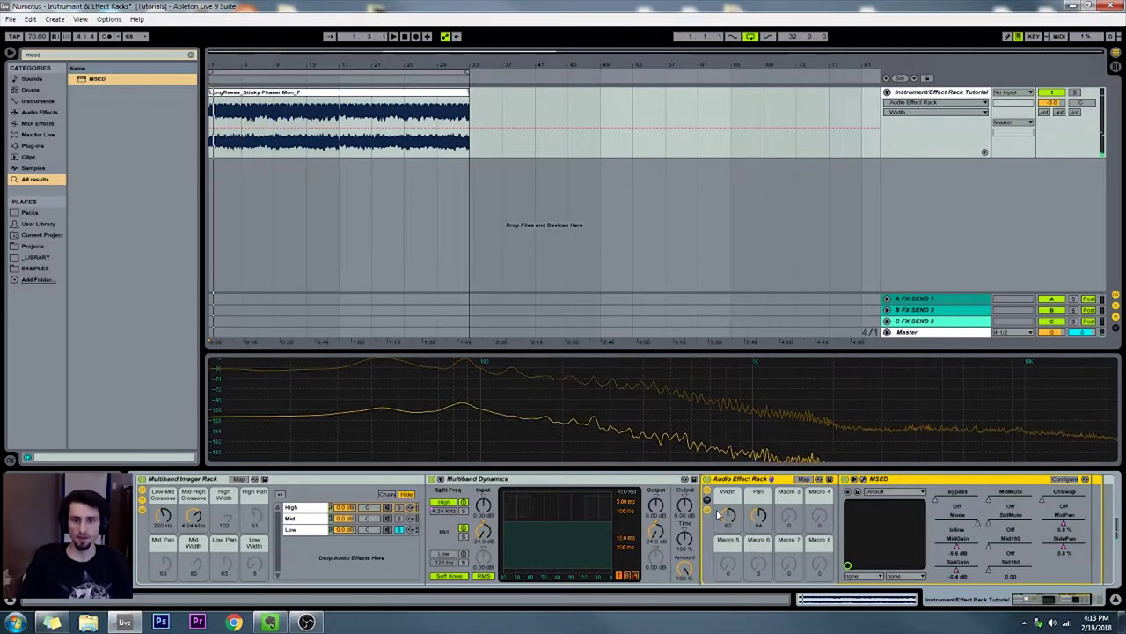
# - Set the High chain's nested Width macro to 61, check its mapping options and select the High chain
pyautogui.moveTo(727, 515); pyautogui.dragTo(728, 496)
pyautogui.rightClick(727, 515)
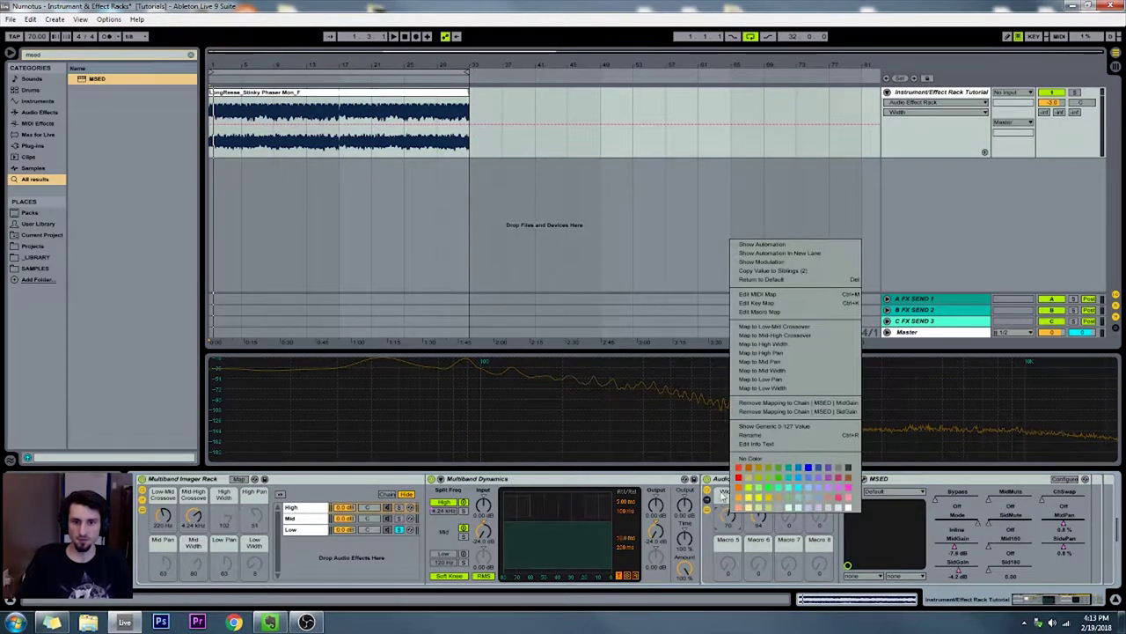
pyautogui.click(727, 540)
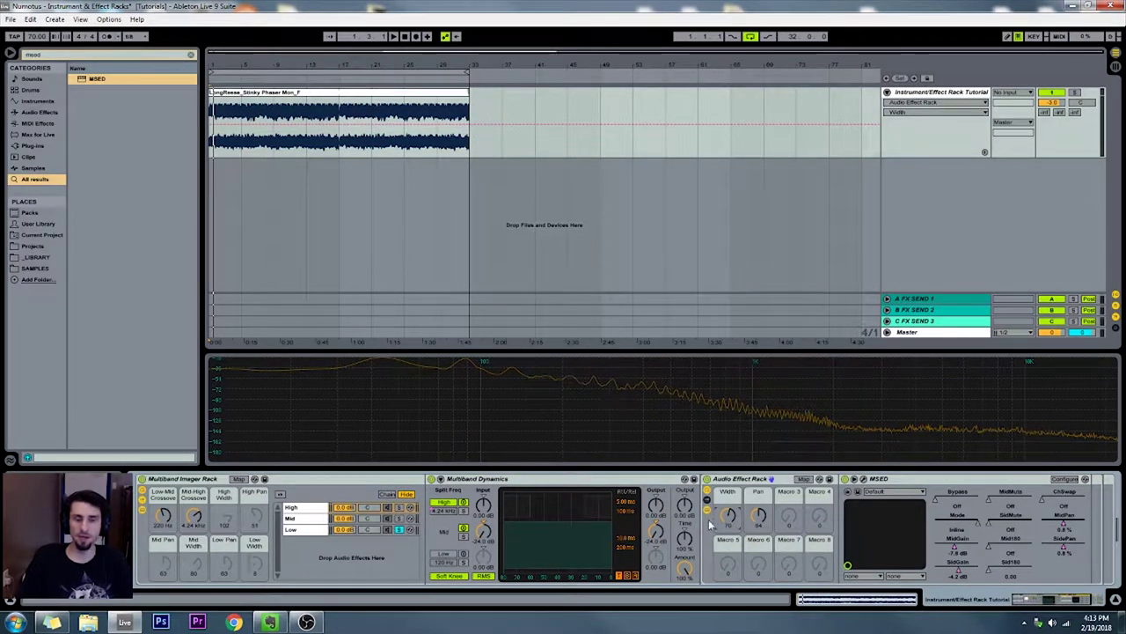
pyautogui.rightClick(727, 516)
pyautogui.click(293, 516)
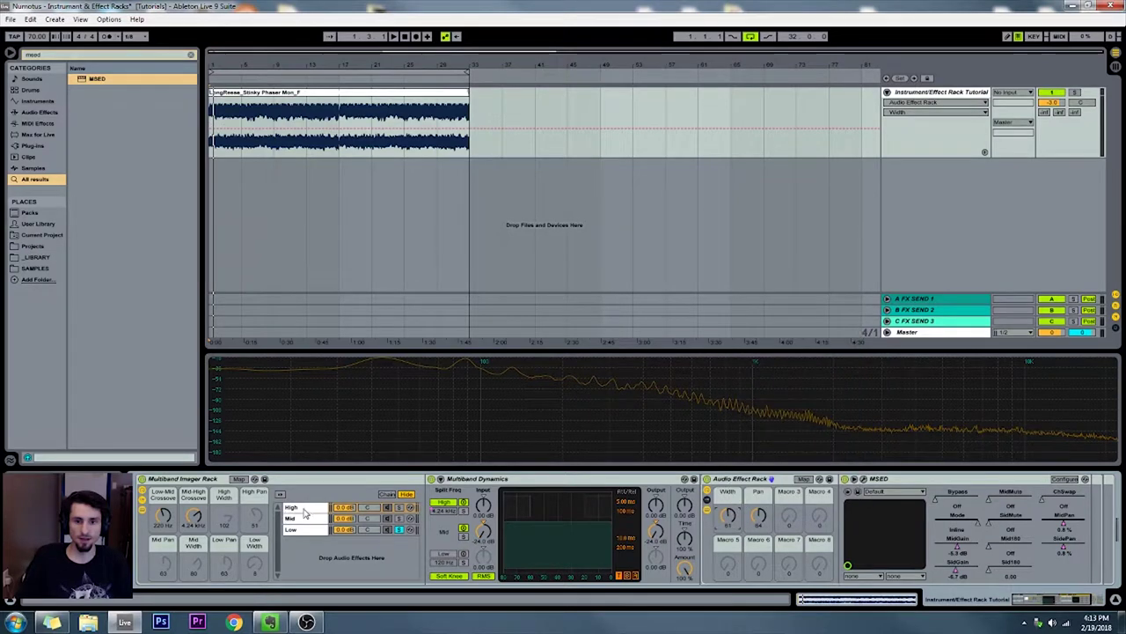
pyautogui.click(304, 510)
pyautogui.click(299, 508)
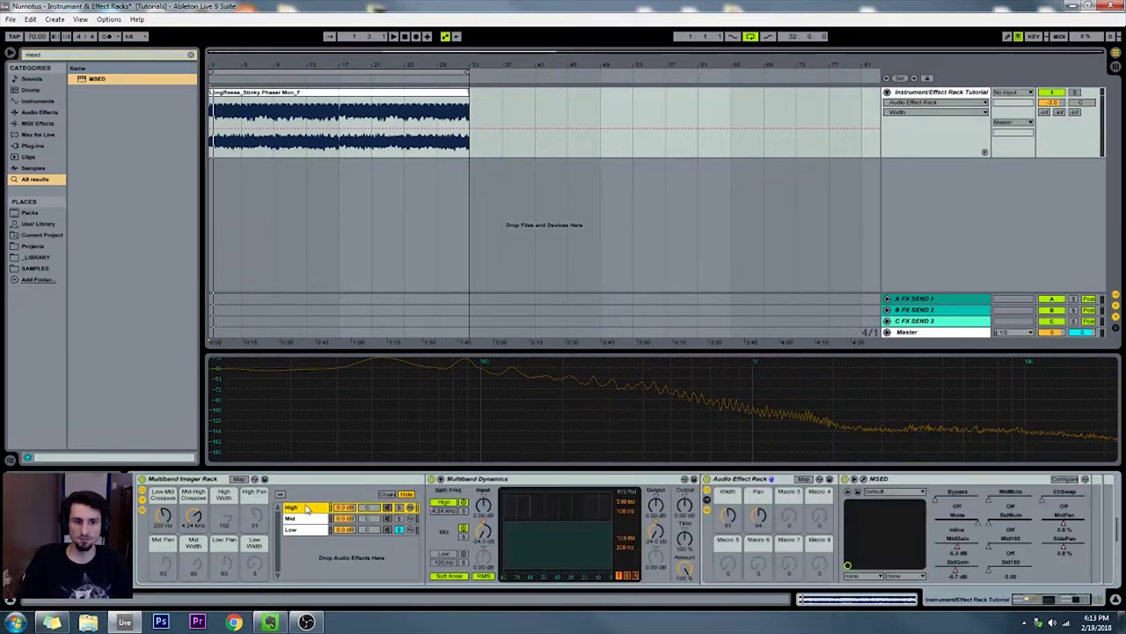
# - Map the High chain's nested Width and Pan macros to the outer rack's High Width and High Pan macros
pyautogui.rightClick(727, 516)
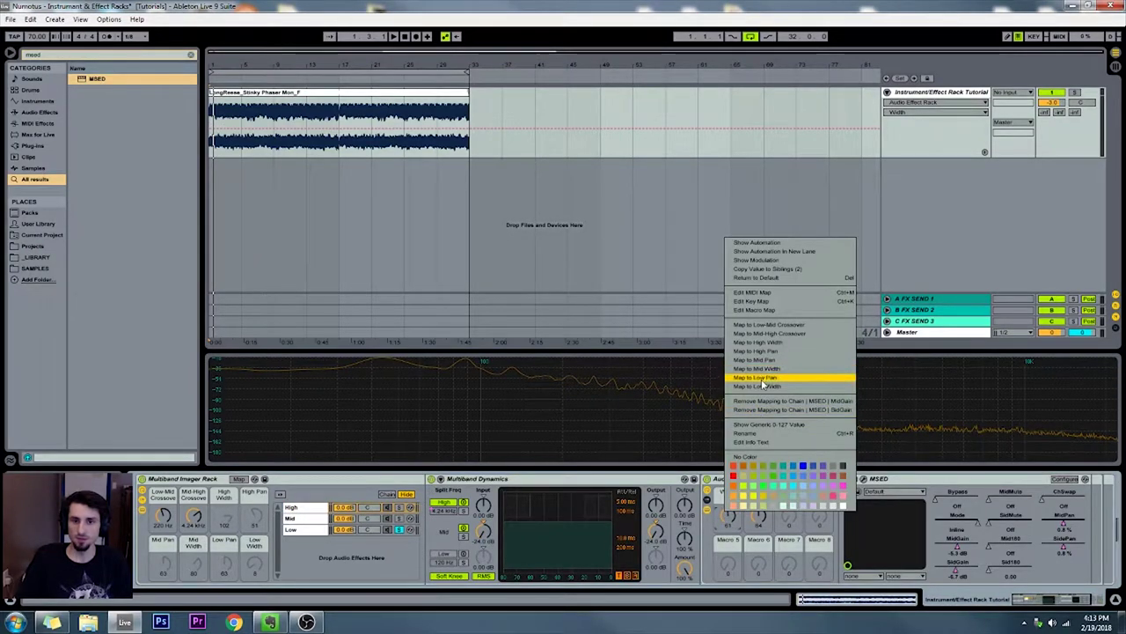
pyautogui.click(757, 351)
pyautogui.rightClick(758, 521)
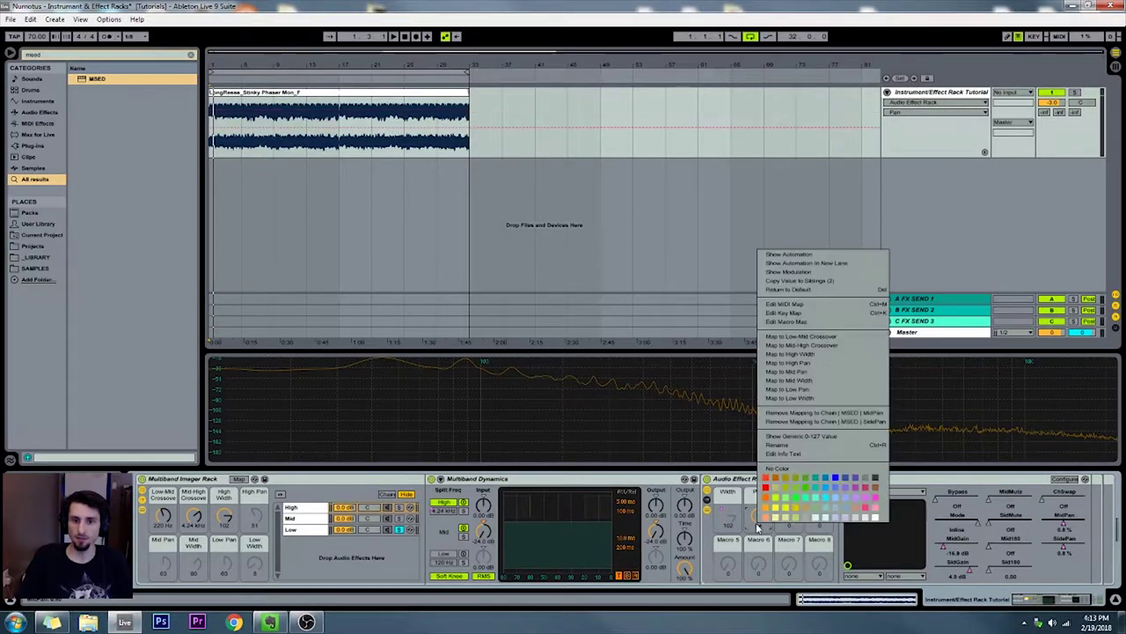
pyautogui.click(803, 363)
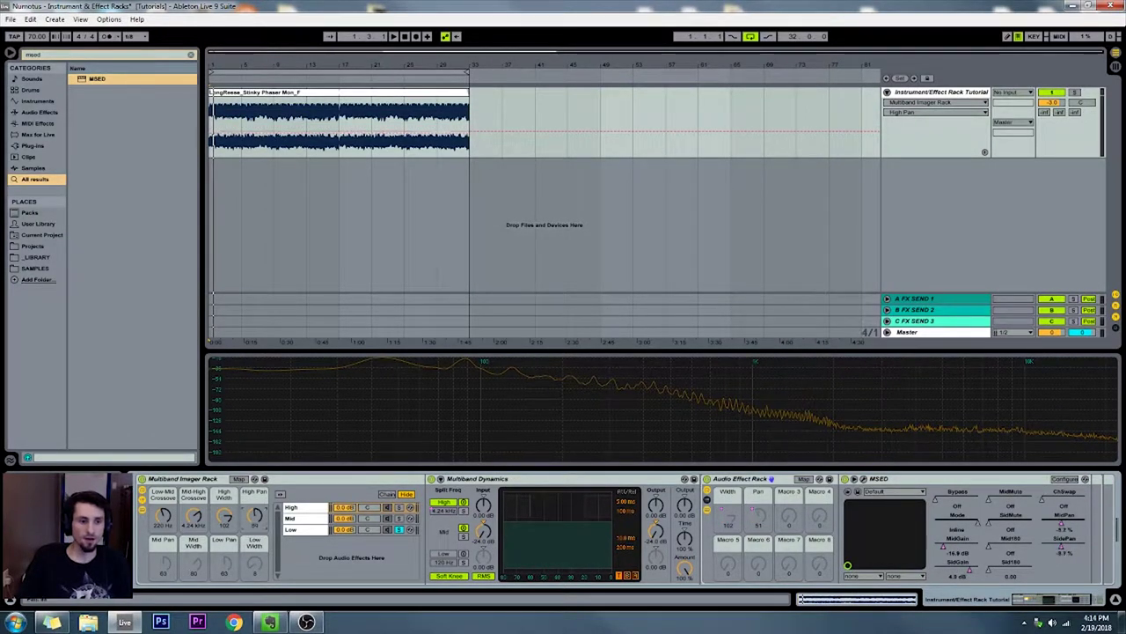
# - Set the outer rack's High Pan macro to 63 and play a short stretch of the track to check it
pyautogui.moveTo(253, 515); pyautogui.dragTo(254, 459)
pyautogui.moveTo(758, 483); pyautogui.dragTo(758, 519)
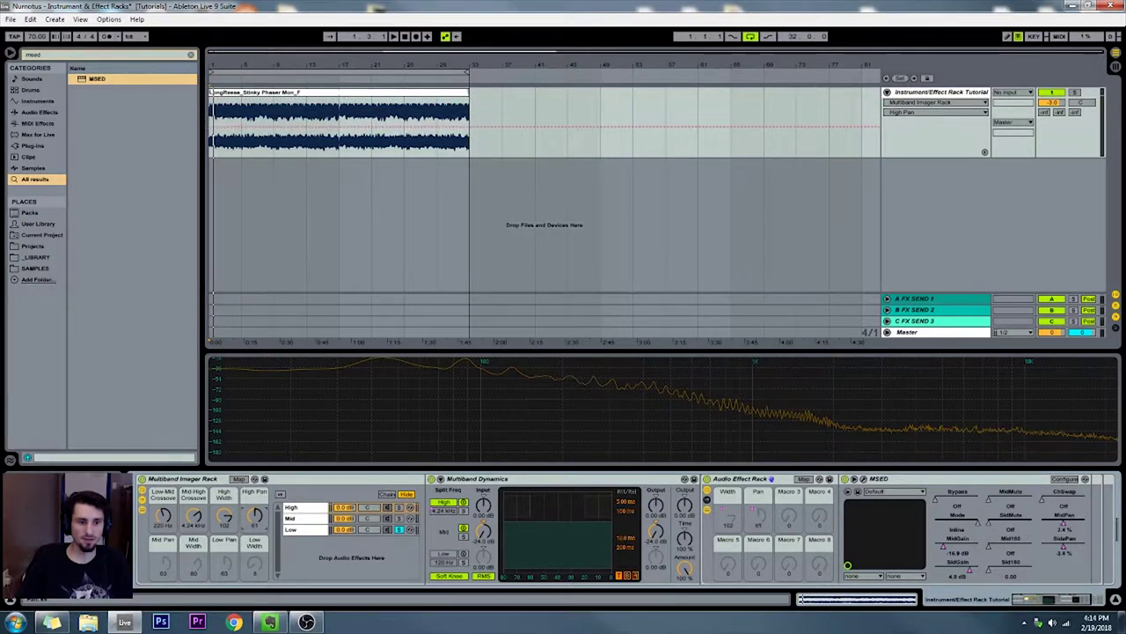
pyautogui.moveTo(758, 519)
pyautogui.mouseDown()
pyautogui.moveTo(758, 550)
pyautogui.moveTo(758, 489)
pyautogui.moveTo(758, 532)
pyautogui.mouseUp()
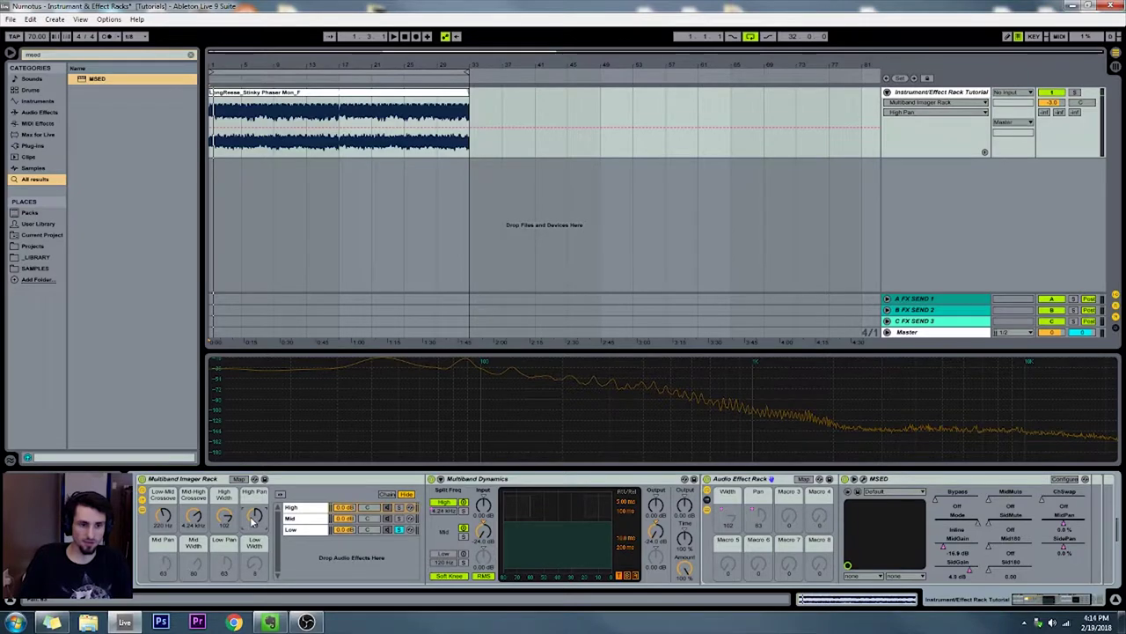
pyautogui.press('space')
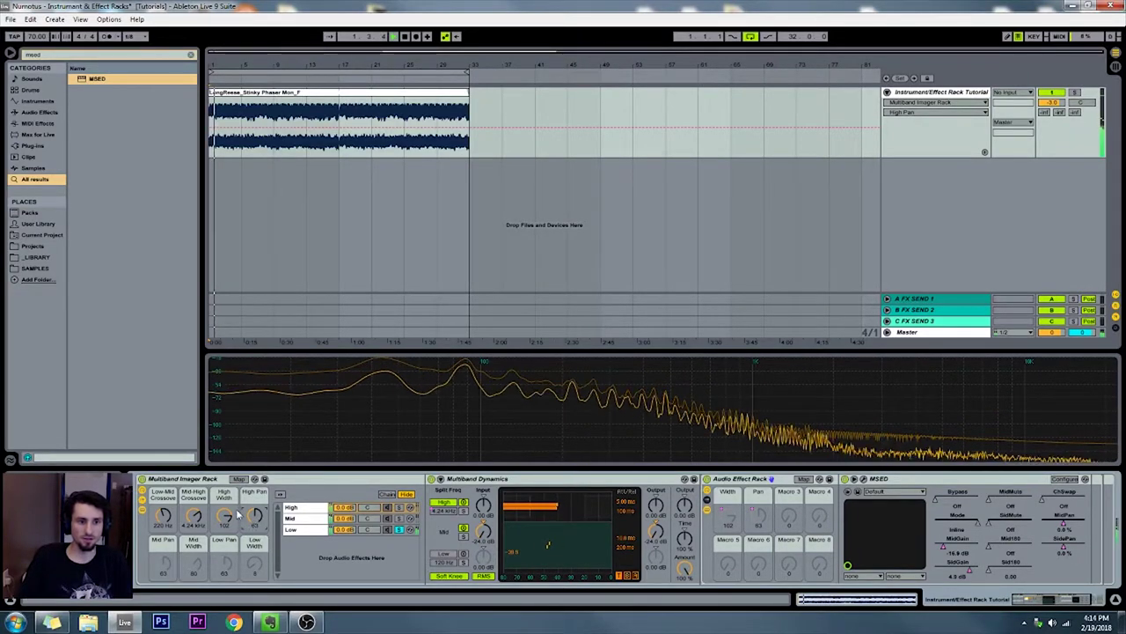
pyautogui.press('space')
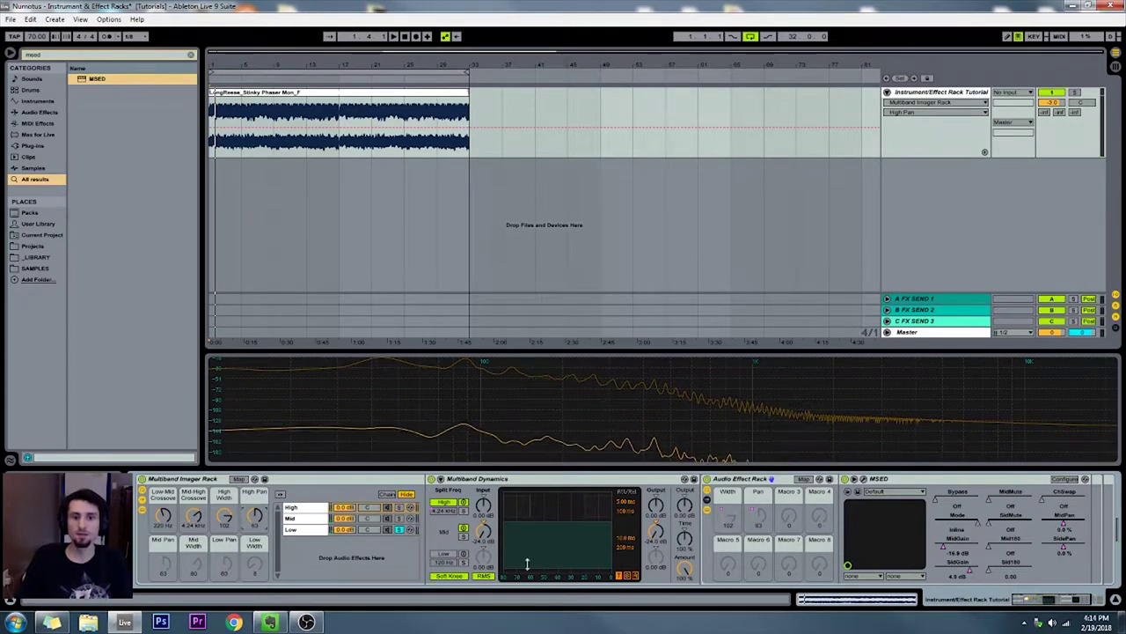
# - Map the Mid chain's nested Width and Pan macros to the outer rack's Mid Width and Mid Pan macros
pyautogui.click(301, 521)
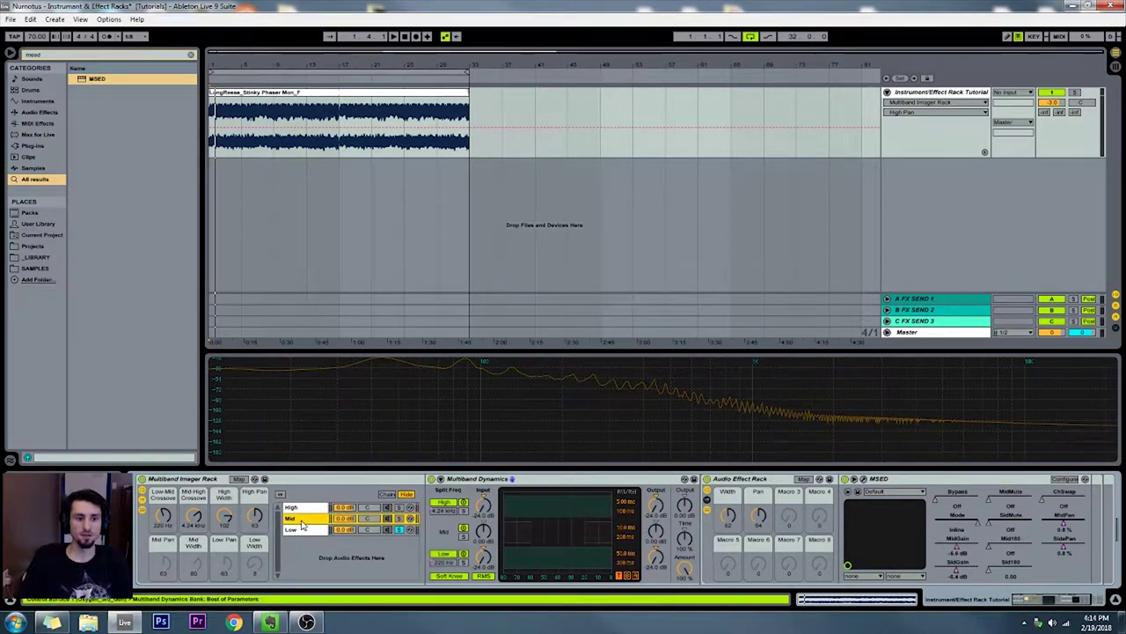
pyautogui.rightClick(727, 519)
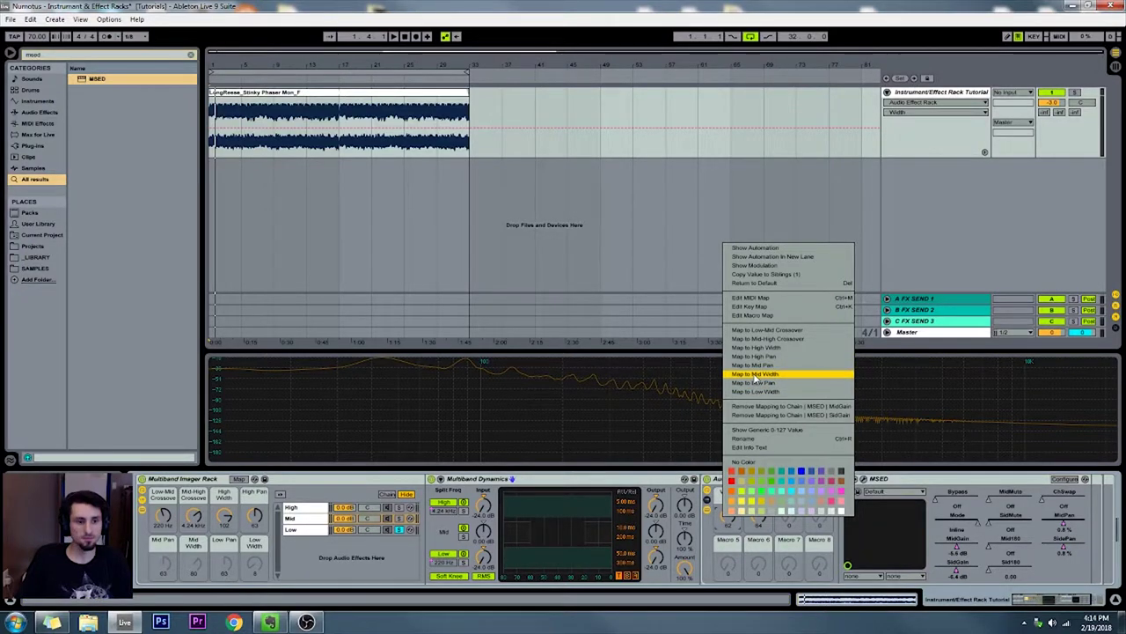
pyautogui.click(755, 374)
pyautogui.rightClick(759, 519)
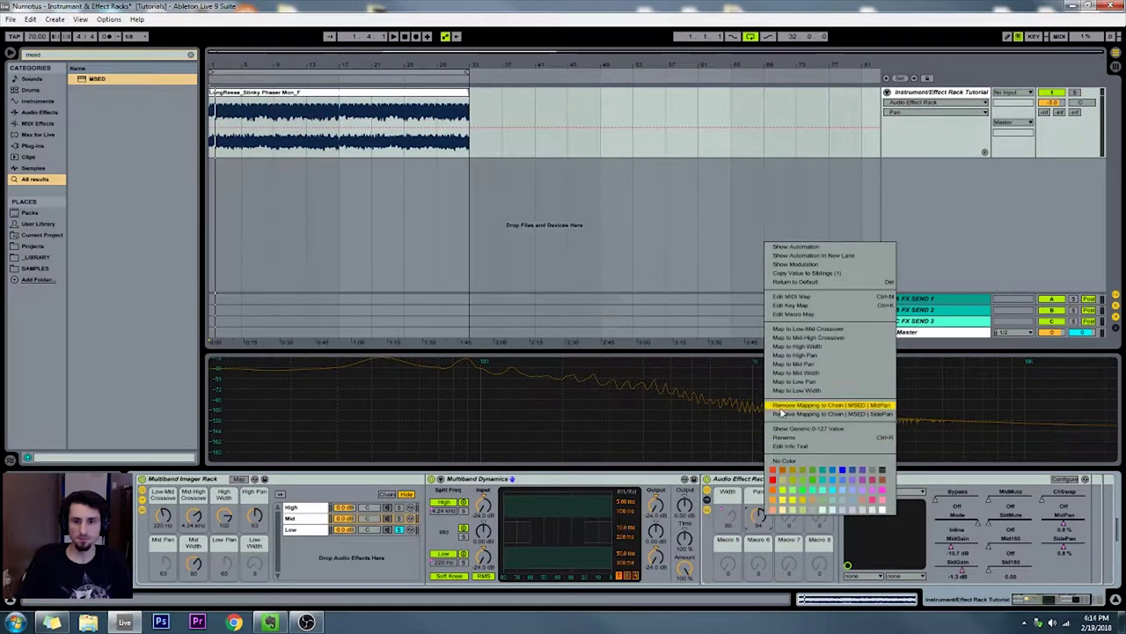
pyautogui.click(795, 364)
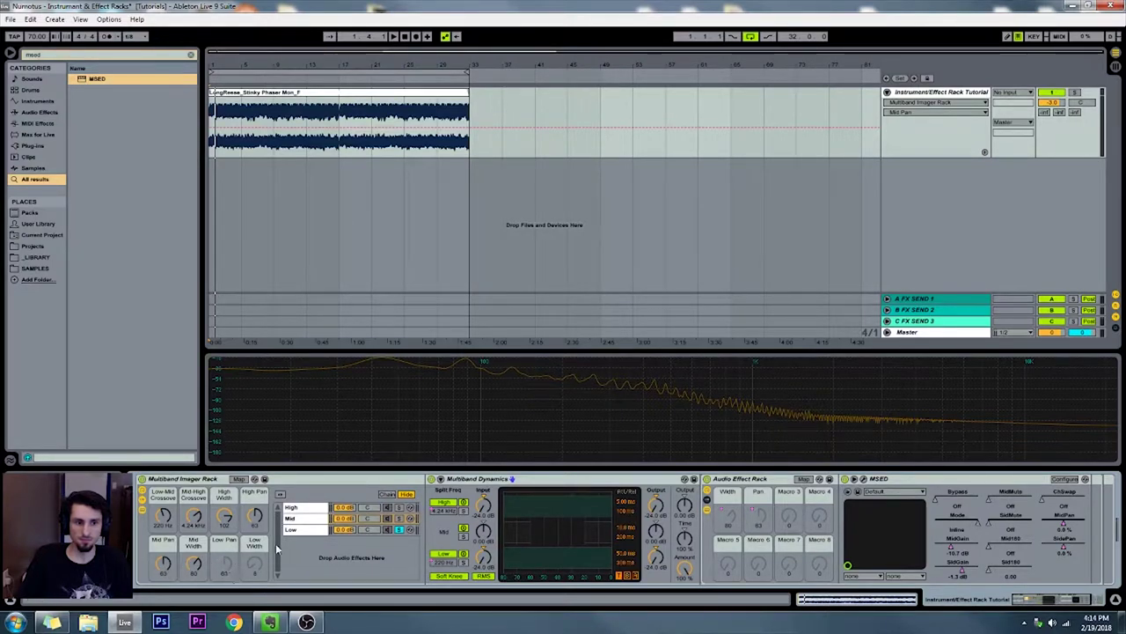
# - Map the Low chain's nested Width and Pan macros to the outer rack's Low Width and Low Pan macros
pyautogui.click(311, 530)
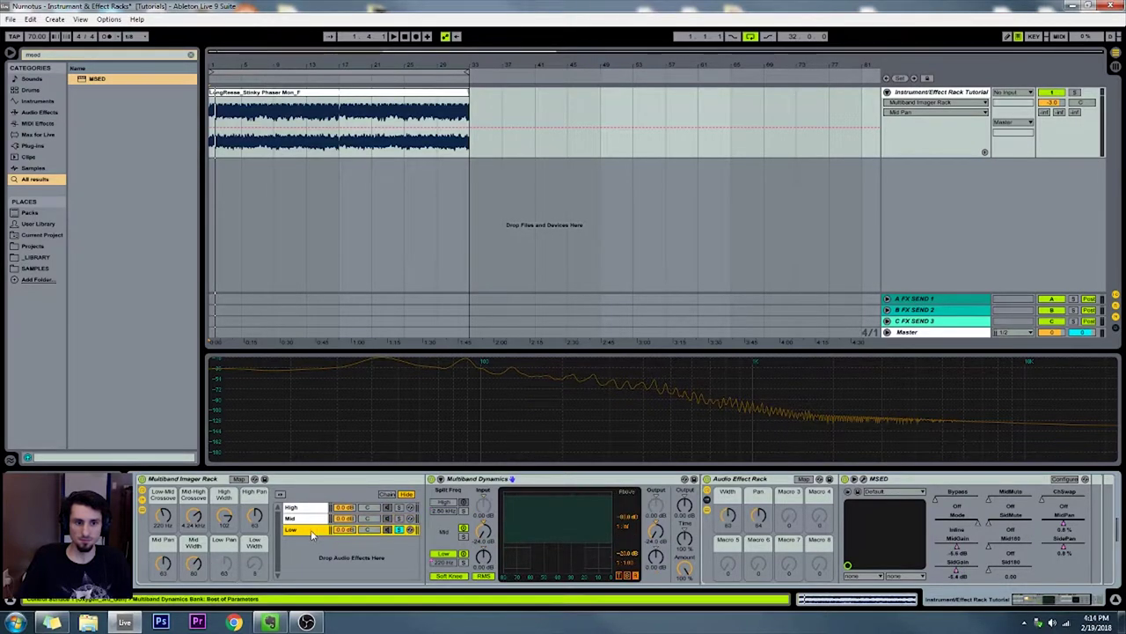
pyautogui.rightClick(728, 518)
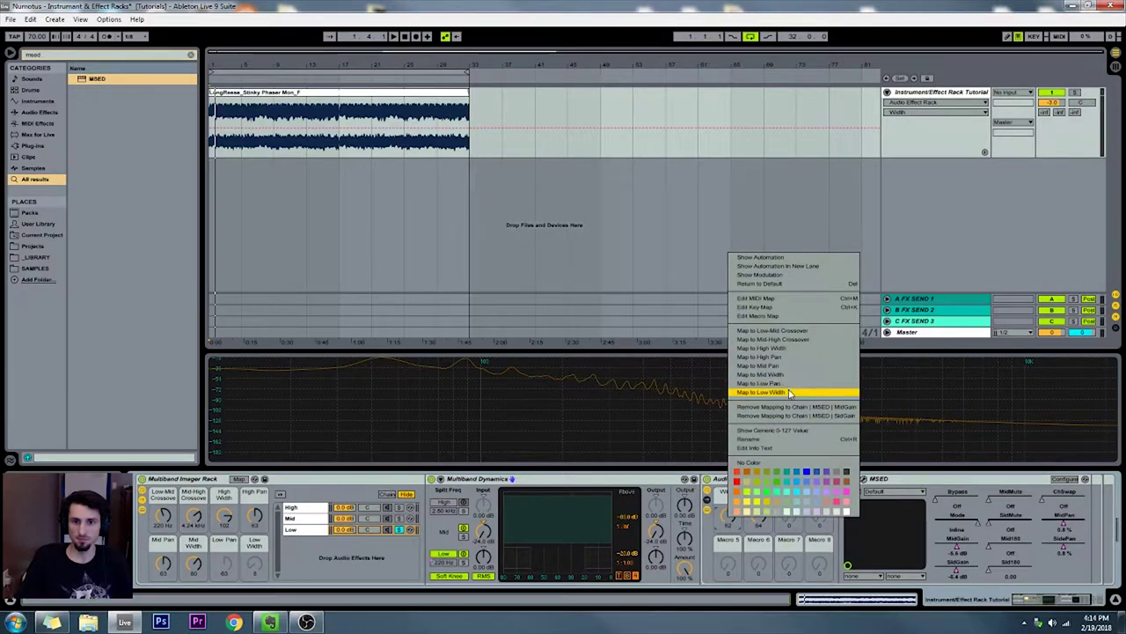
pyautogui.click(793, 394)
pyautogui.rightClick(760, 518)
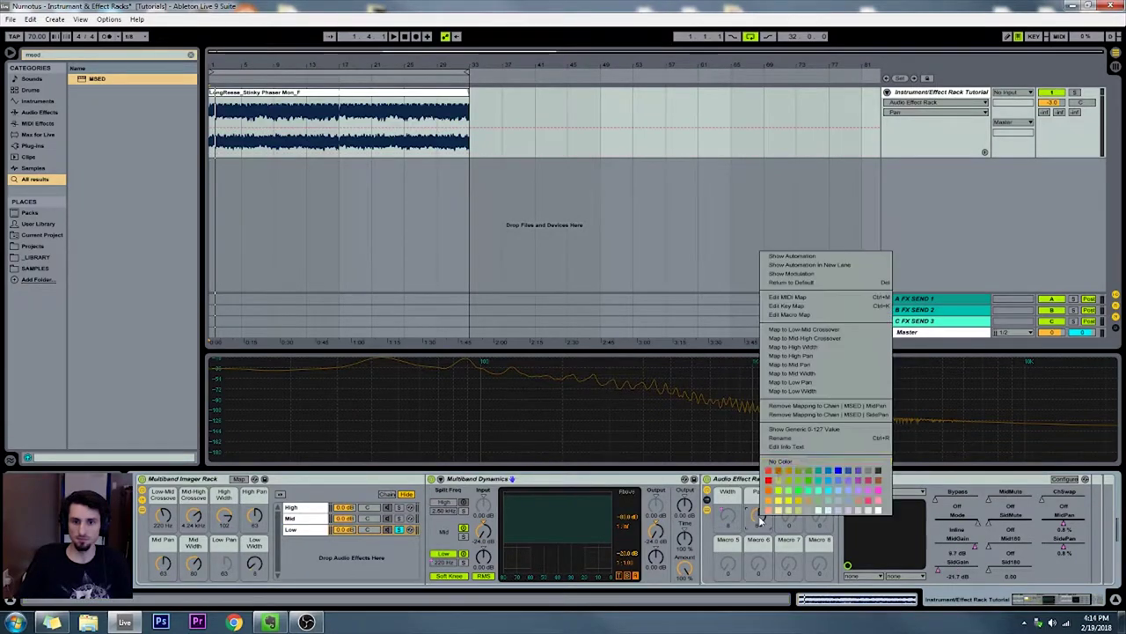
pyautogui.click(796, 382)
# - Play the track through the fully mapped rack, folding and unfolding the rack, and stop playback
pyautogui.press('space')
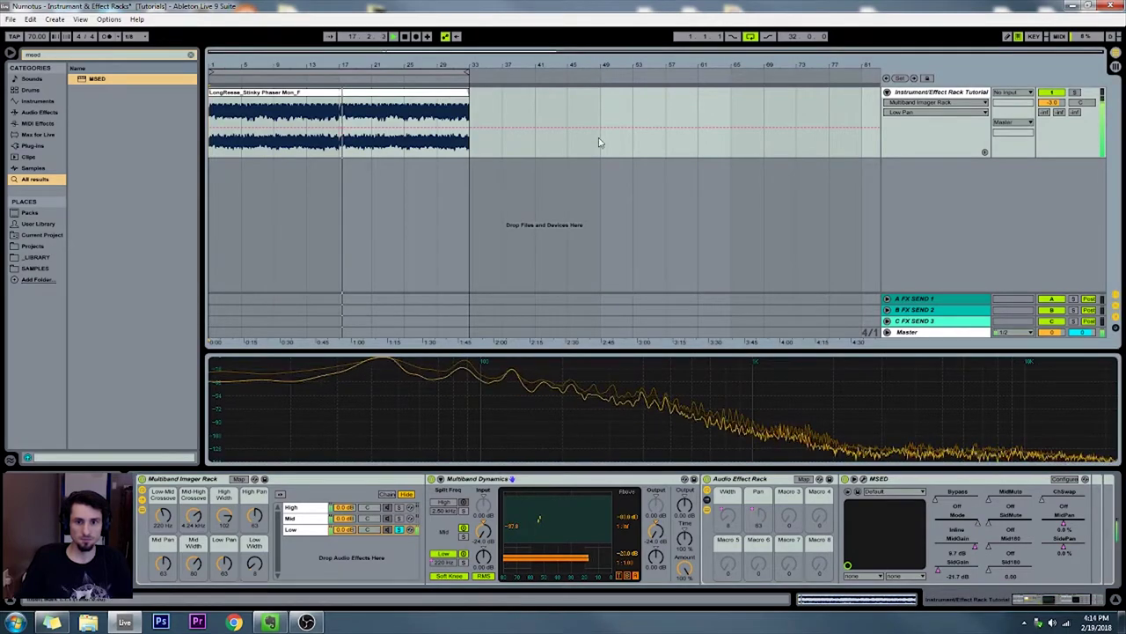
pyautogui.doubleClick(355, 481)
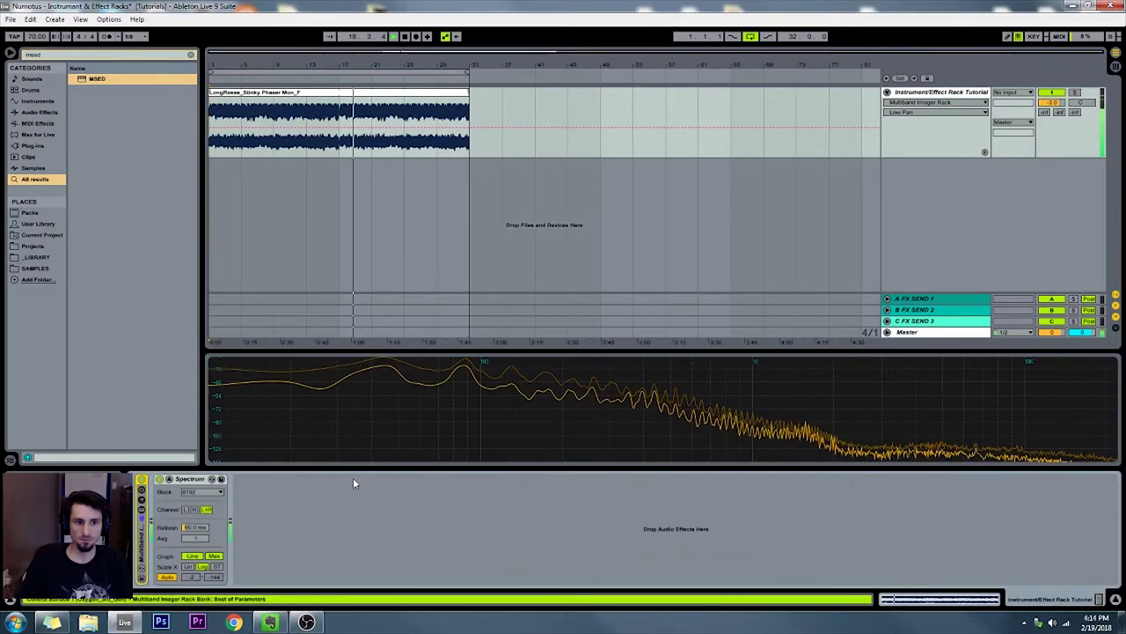
pyautogui.doubleClick(147, 528)
pyautogui.press('space')
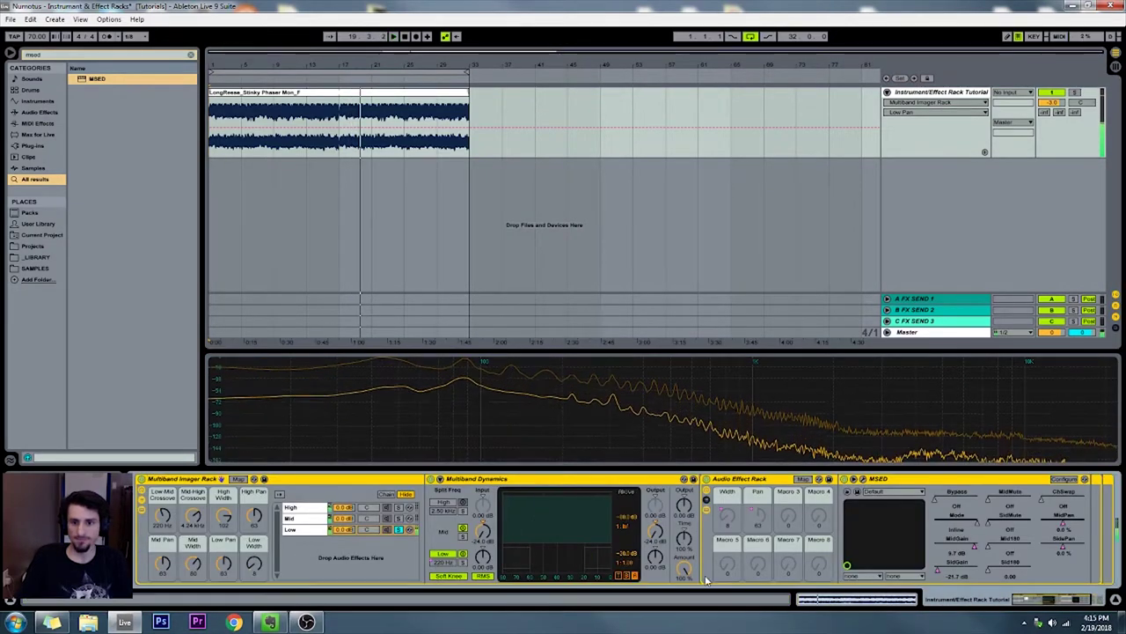
# - Hide the rack's devices and chain list and rename the rack Multiband Imager Rack MSED
pyautogui.click(141, 515)
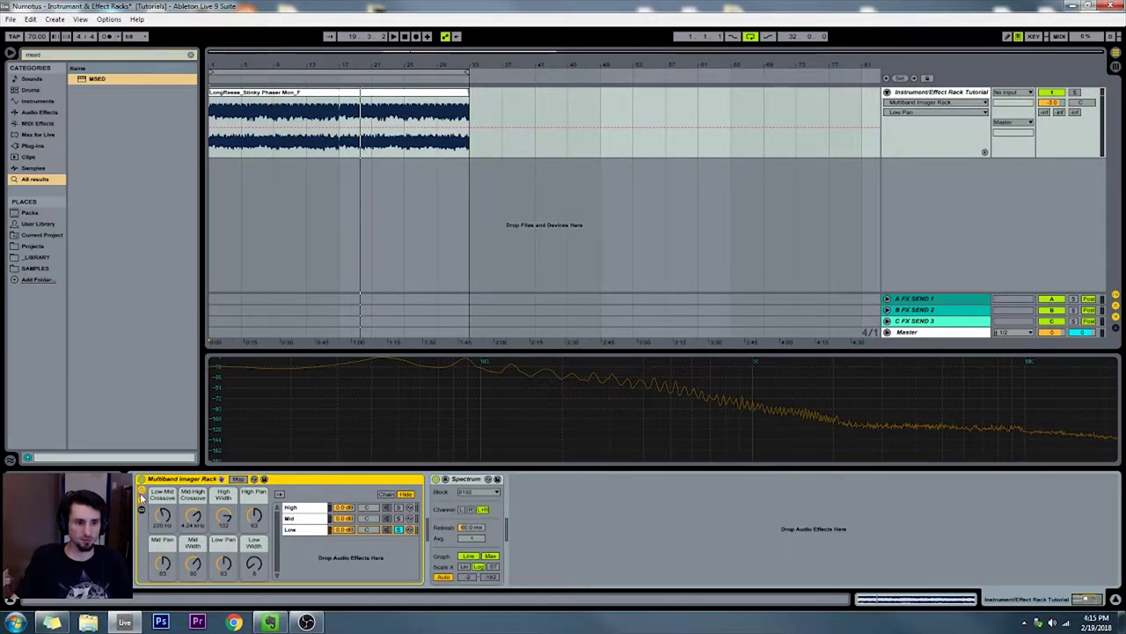
pyautogui.click(141, 500)
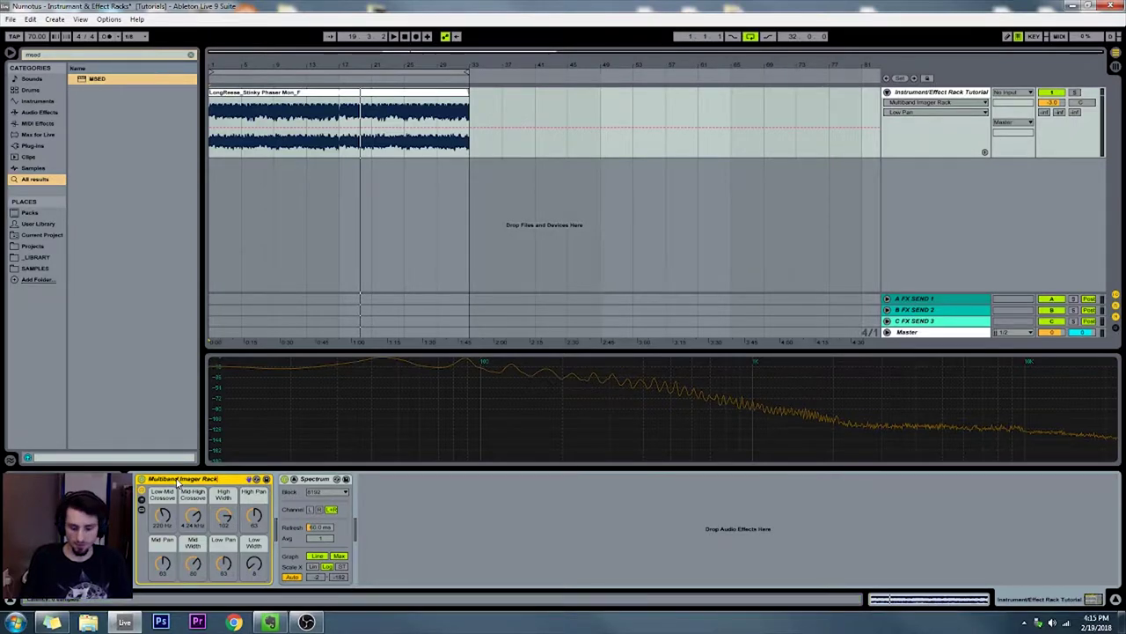
pyautogui.press('Return')
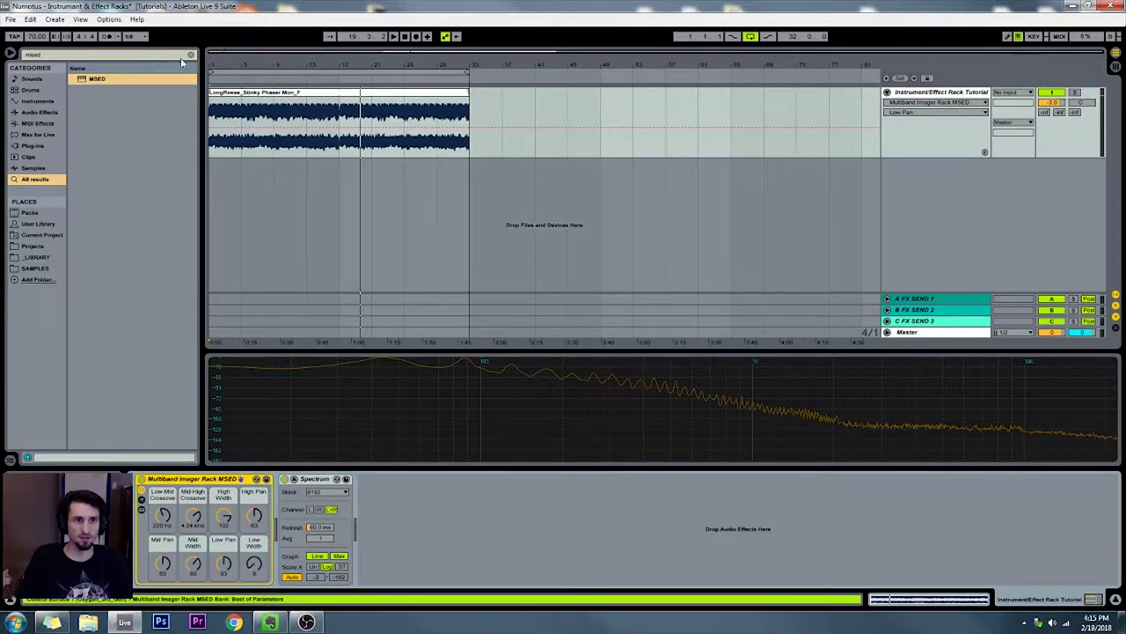
# - Search the browser for "multiband imag", load Multiband Imager Rack.adg before Spectrum and hide its devices and chain list
pyautogui.hotkey('ctrl', 'f')
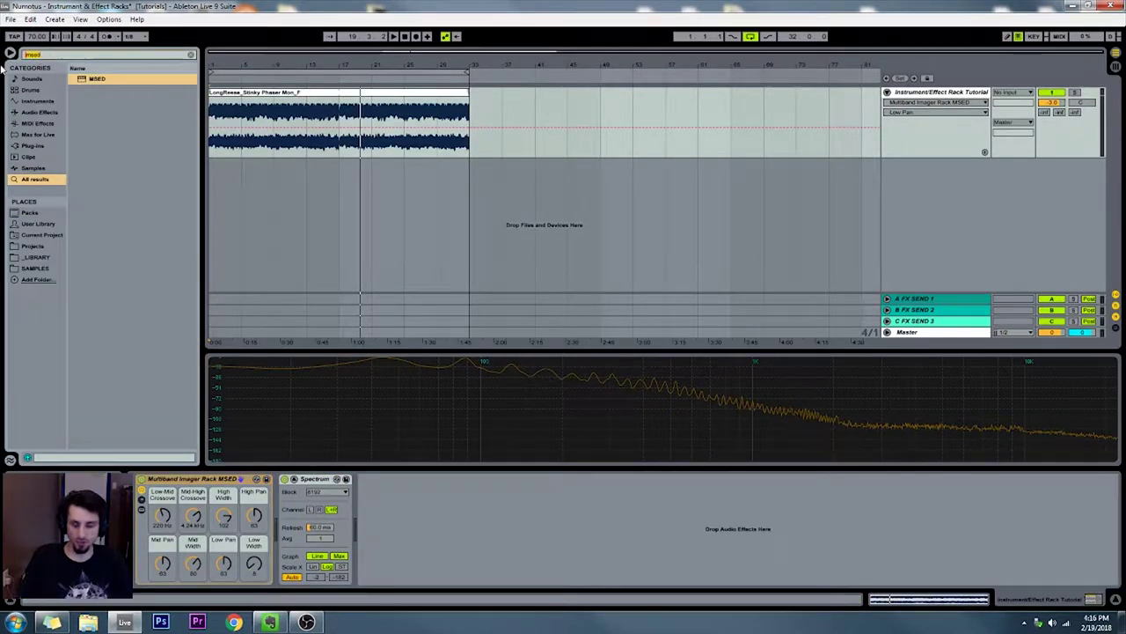
pyautogui.write('multi')
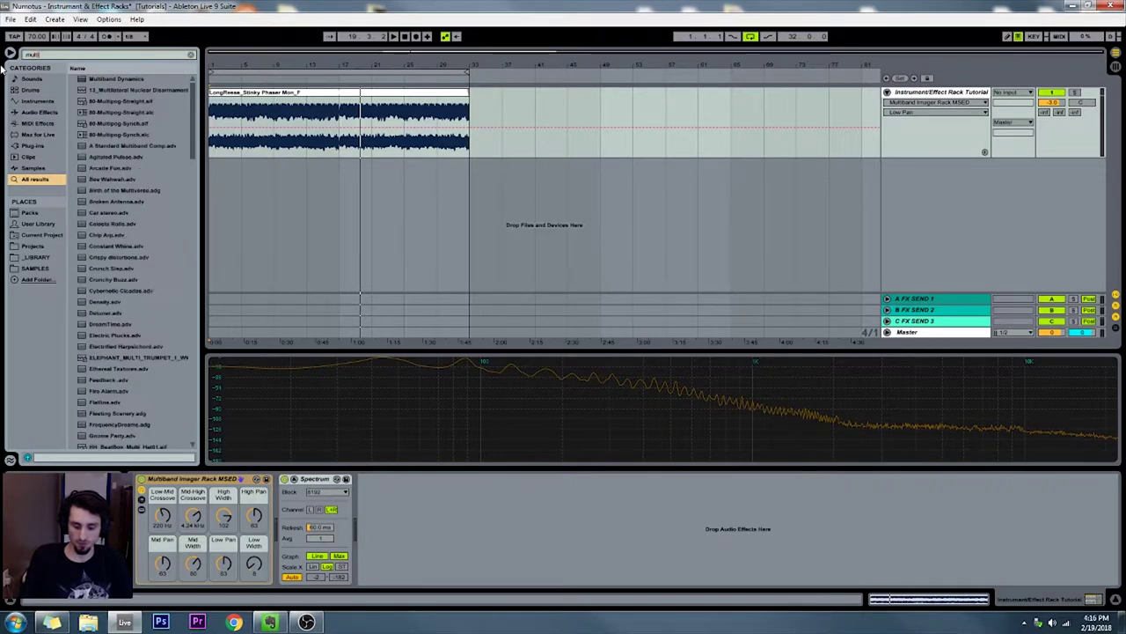
pyautogui.write('band imag')
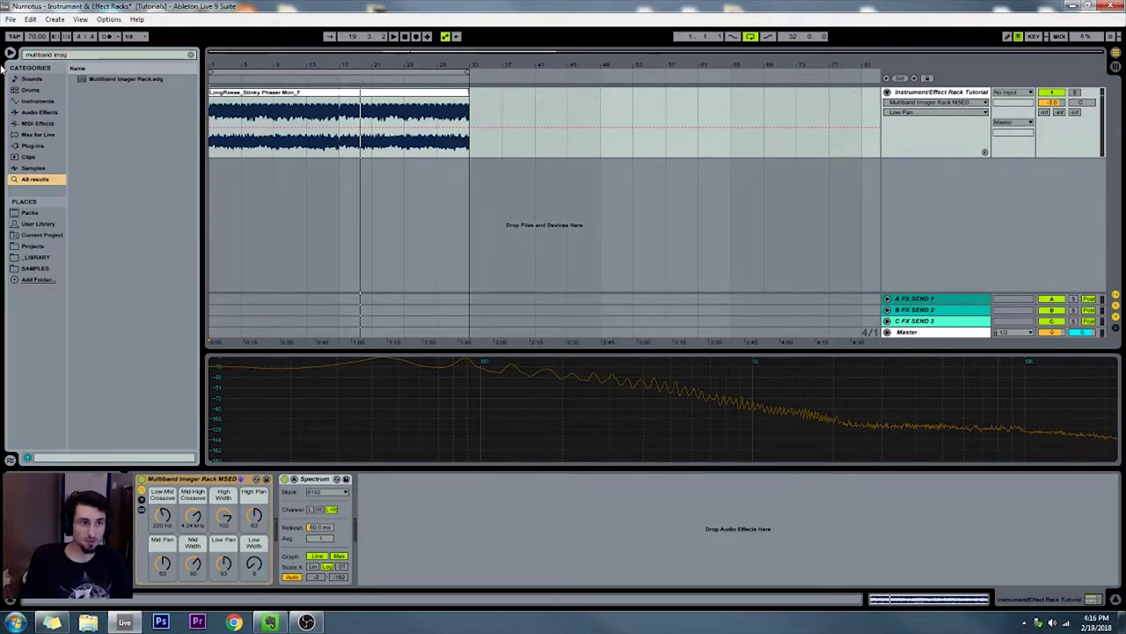
pyautogui.moveTo(101, 80); pyautogui.dragTo(286, 521)
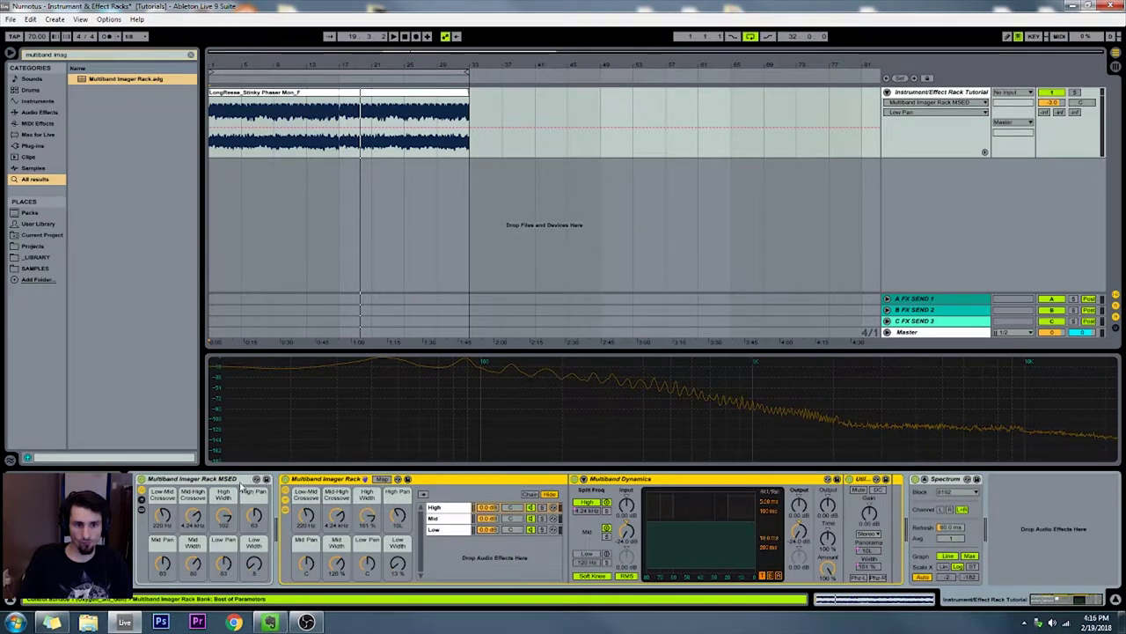
pyautogui.click(285, 508)
pyautogui.click(285, 499)
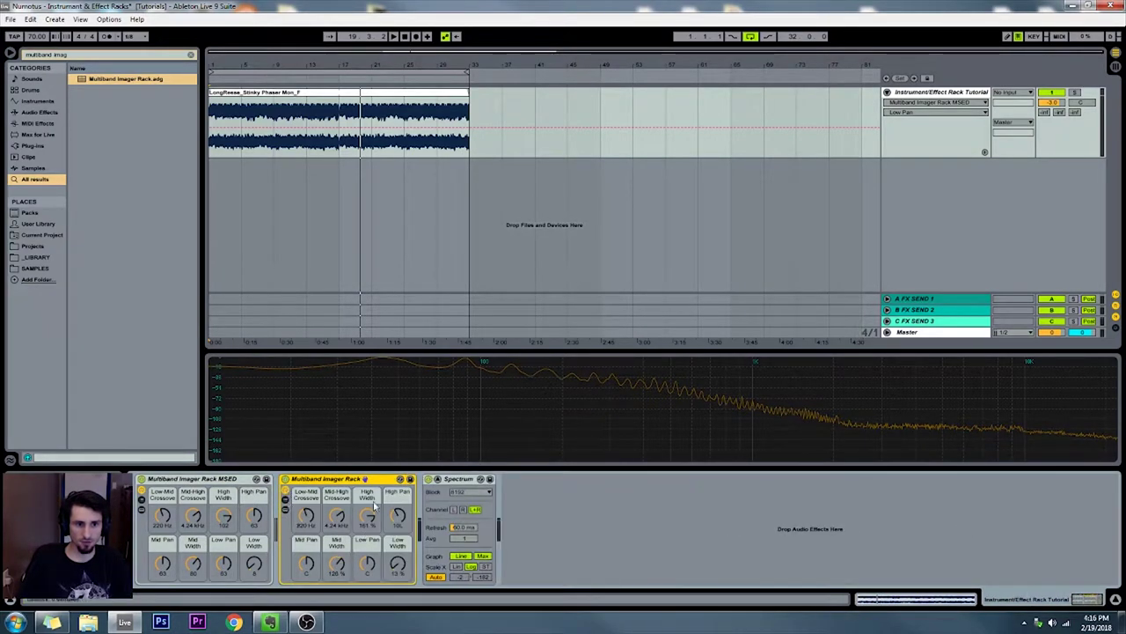
pyautogui.press('Right')
pyautogui.press('Right')
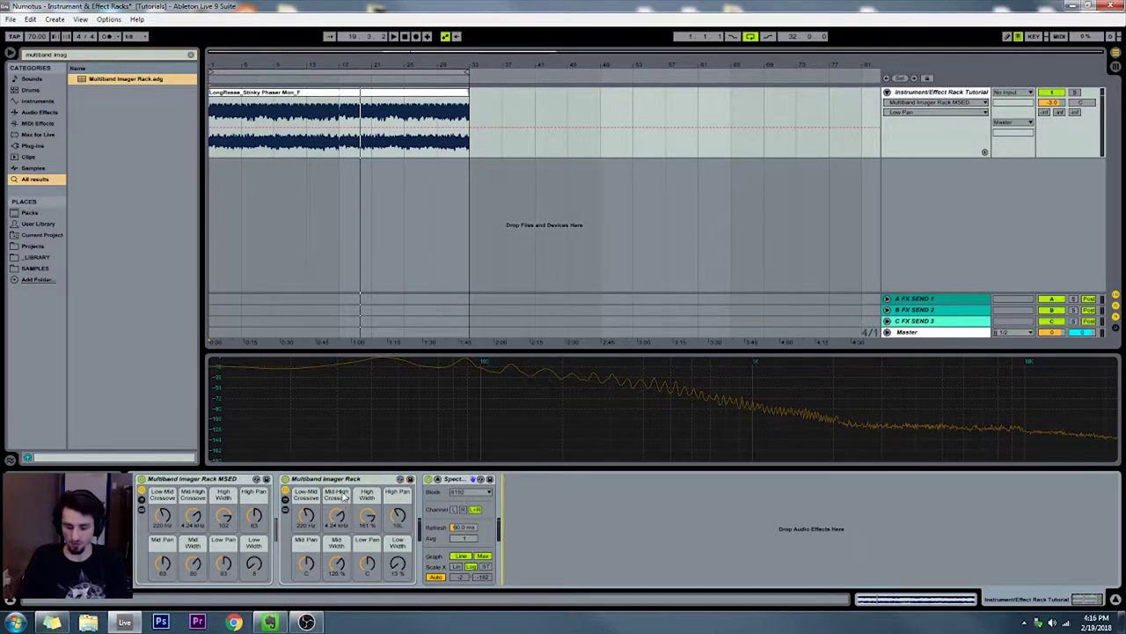
# - Key-map the on/off switches of both Multiband Imager racks to 1, leave key mapping and test the toggle
pyautogui.hotkey('ctrl', 'k')
pyautogui.click(285, 480)
pyautogui.press('1')
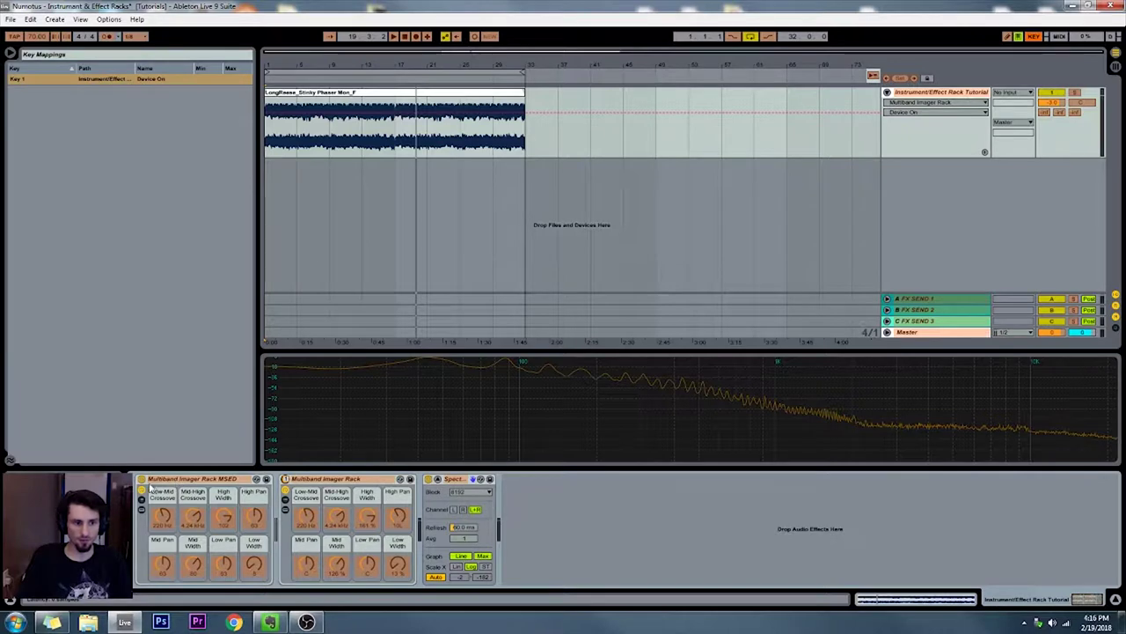
pyautogui.click(141, 480)
pyautogui.press('1')
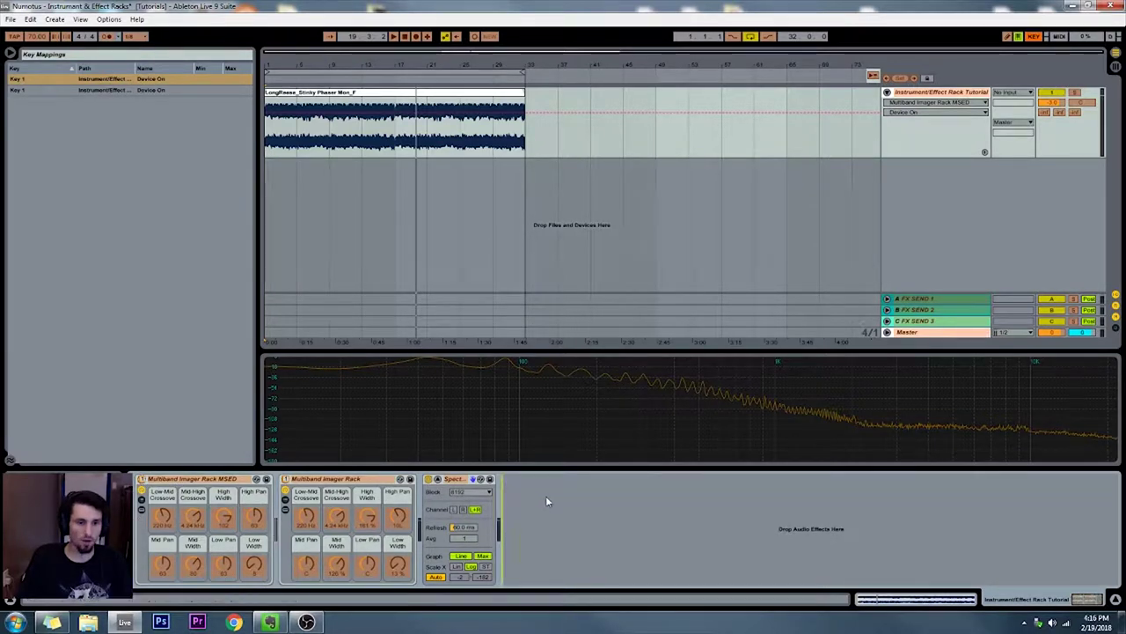
pyautogui.hotkey('ctrl', 'k')
pyautogui.press('1')
pyautogui.press('1')
pyautogui.press('1')
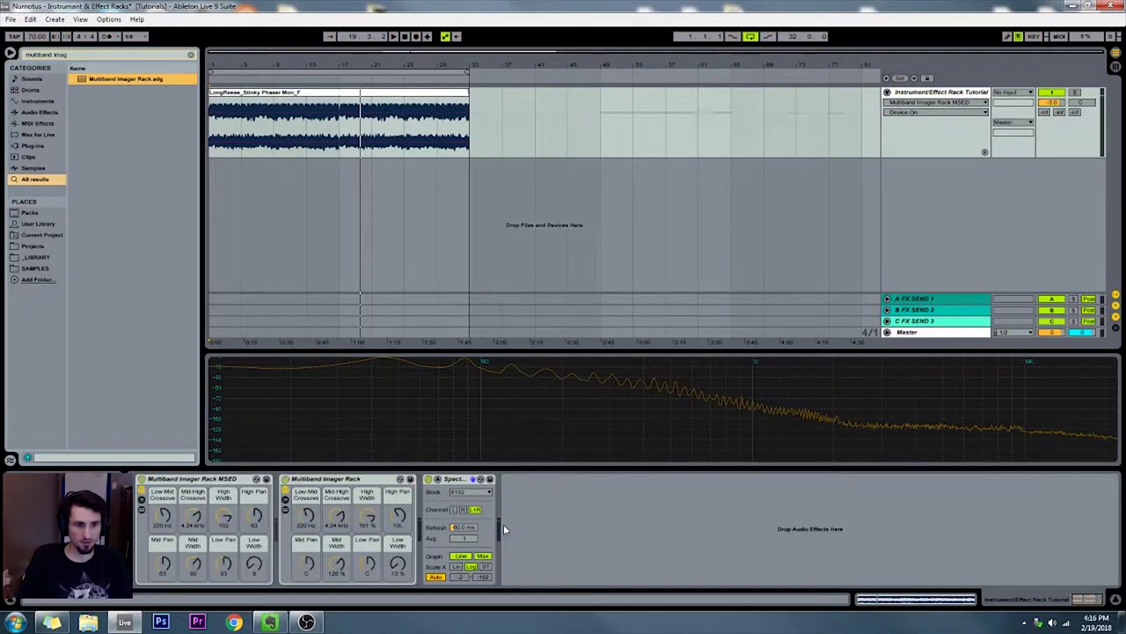
# - Turn off the Multiband Imager Rack alone and test that the mapped 1 key alternates between the two racks
pyautogui.click(314, 477)
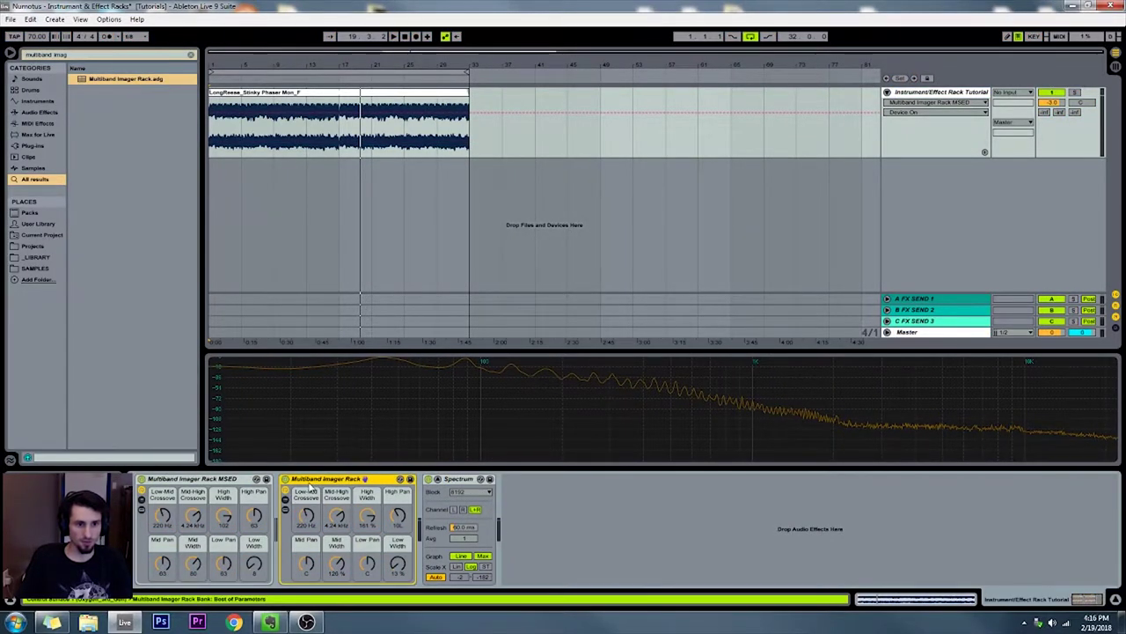
pyautogui.click(286, 478)
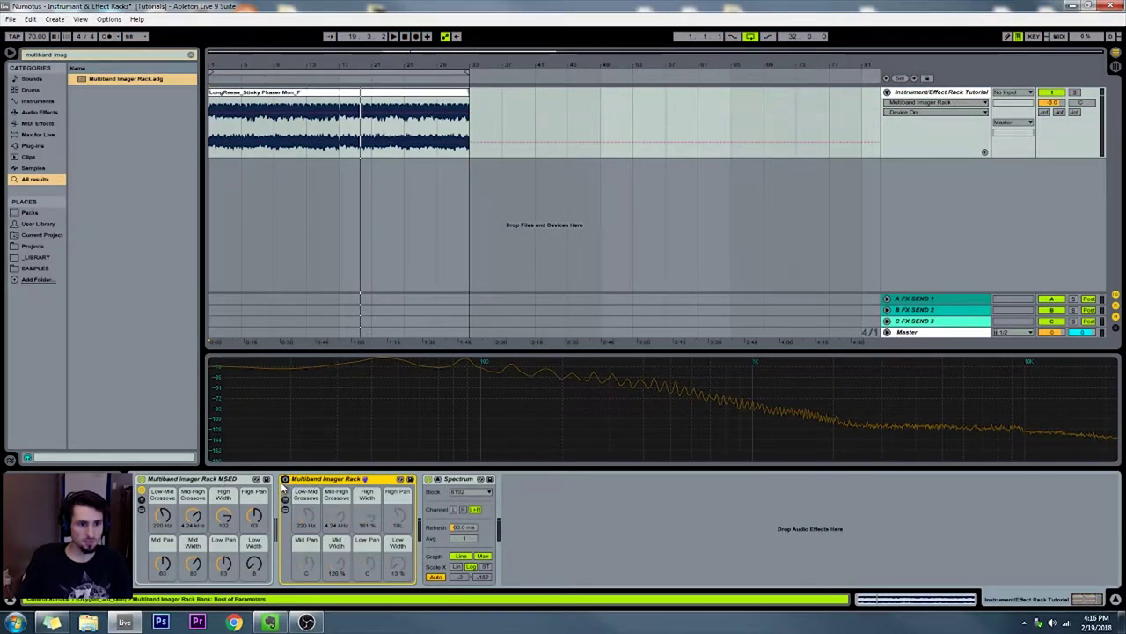
pyautogui.click(285, 479)
pyautogui.click(285, 478)
pyautogui.click(285, 479)
pyautogui.click(285, 479)
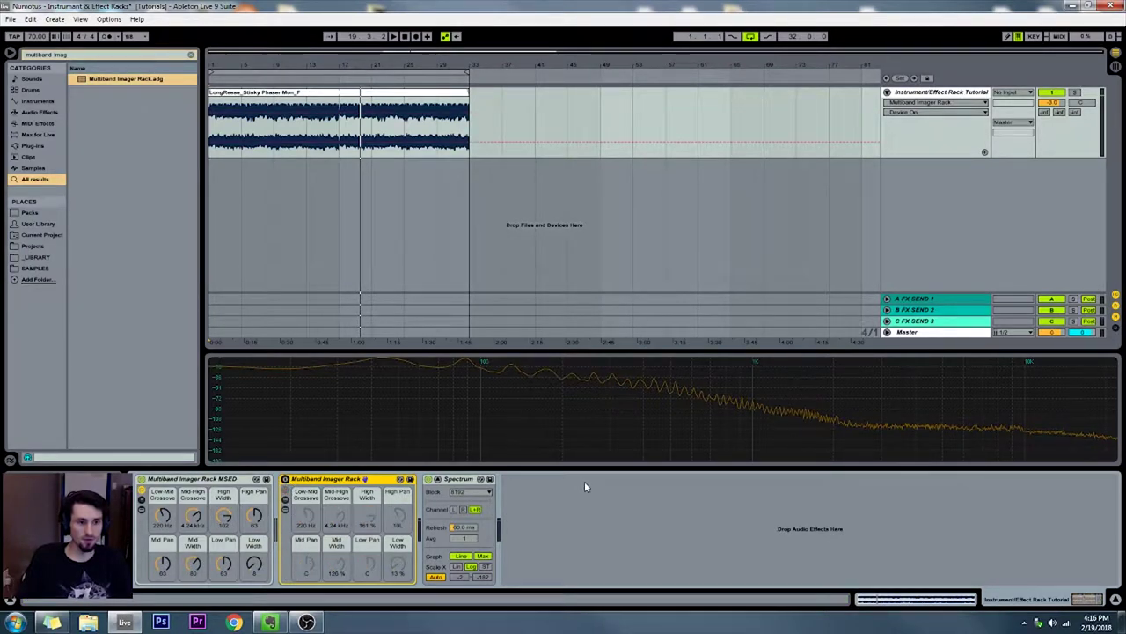
pyautogui.press('1')
pyautogui.press('1')
pyautogui.press('1')
pyautogui.press('1')
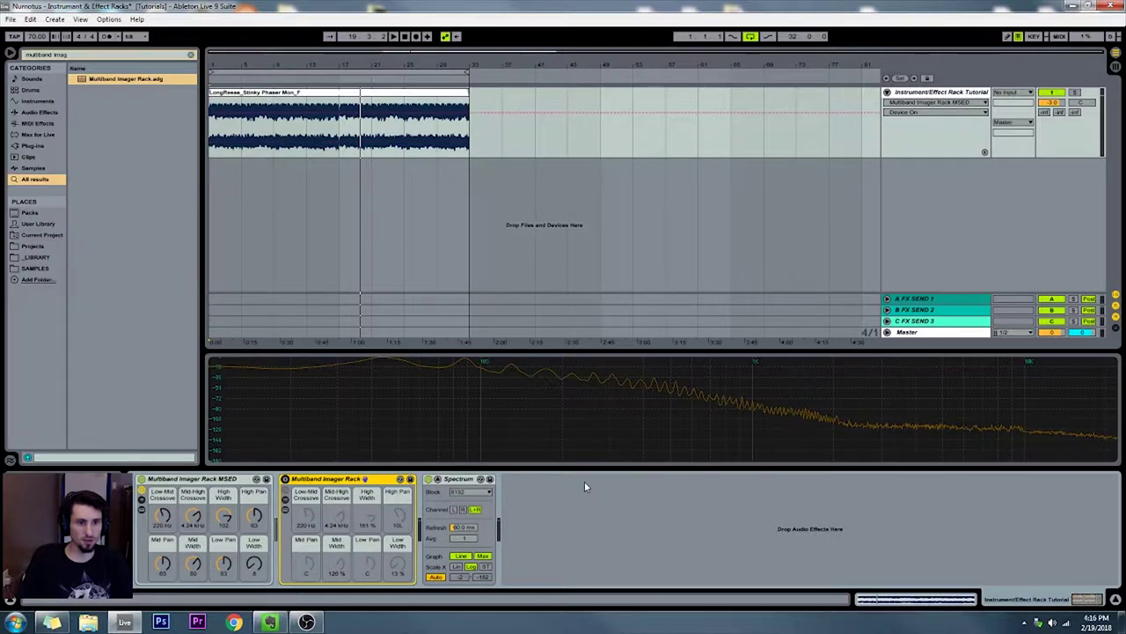
# - Set the MSED rack's High Pan to 48 during playback, and switch from the MSED rack to the Multiband Imager Rack
pyautogui.click(403, 37)
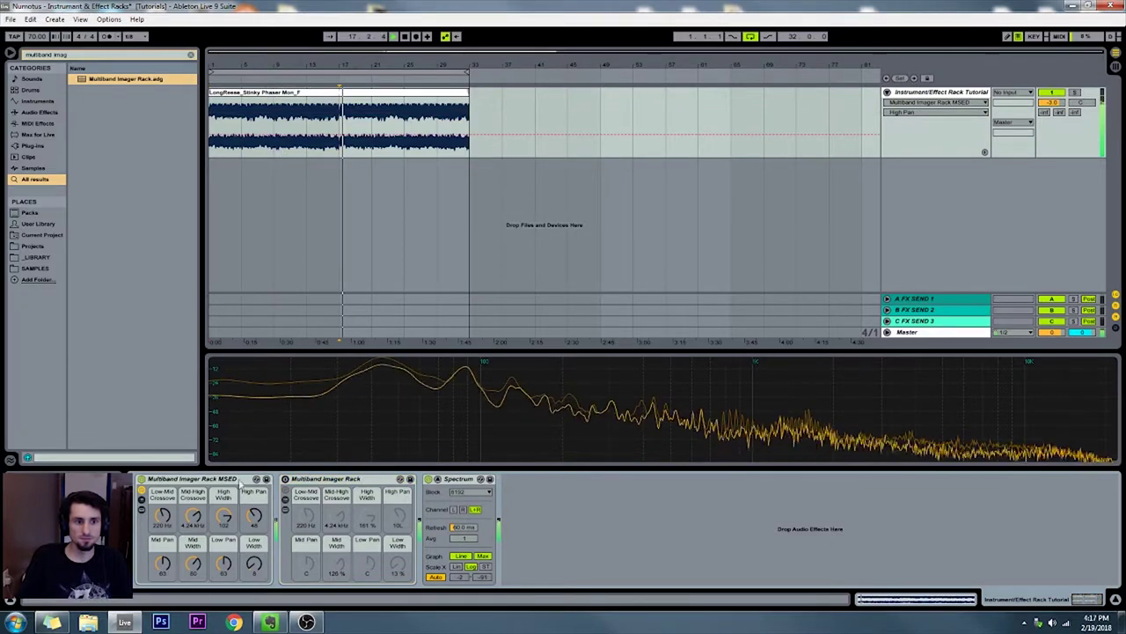
pyautogui.click(285, 479)
pyautogui.click(142, 478)
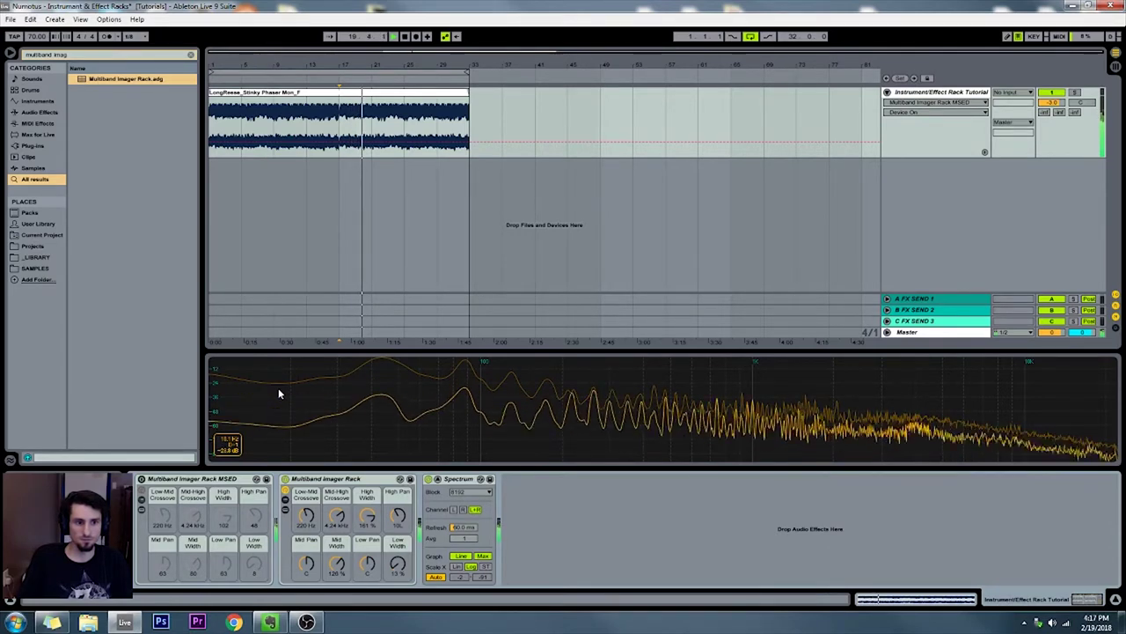
# - Switch back to the MSED rack, stop playback and show the devices of its Low chain
pyautogui.press('m')
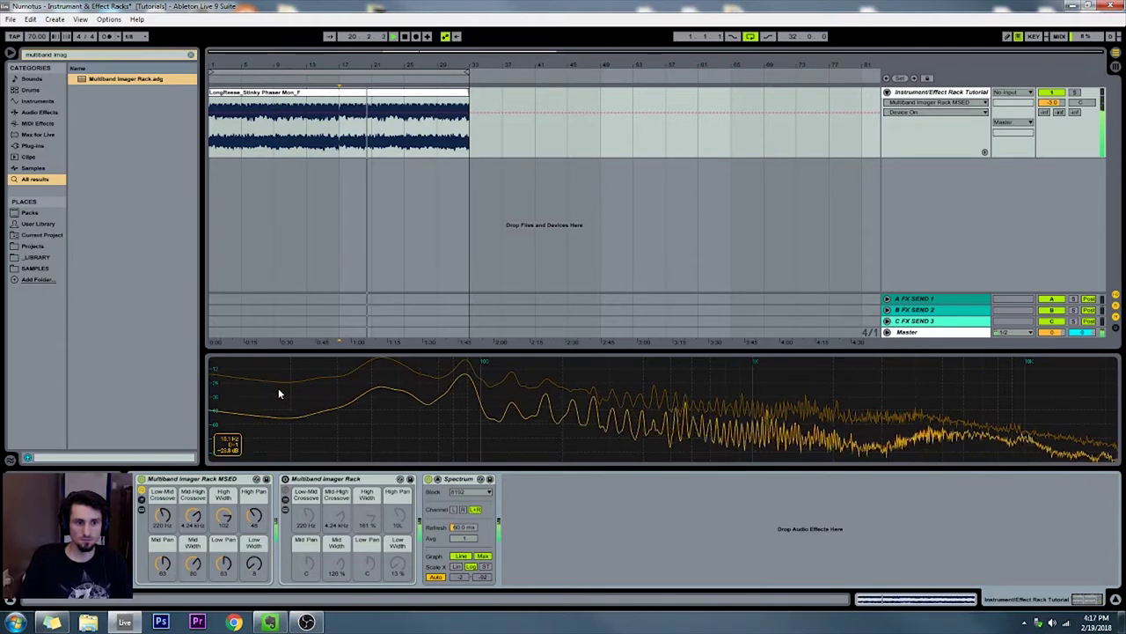
pyautogui.press('space')
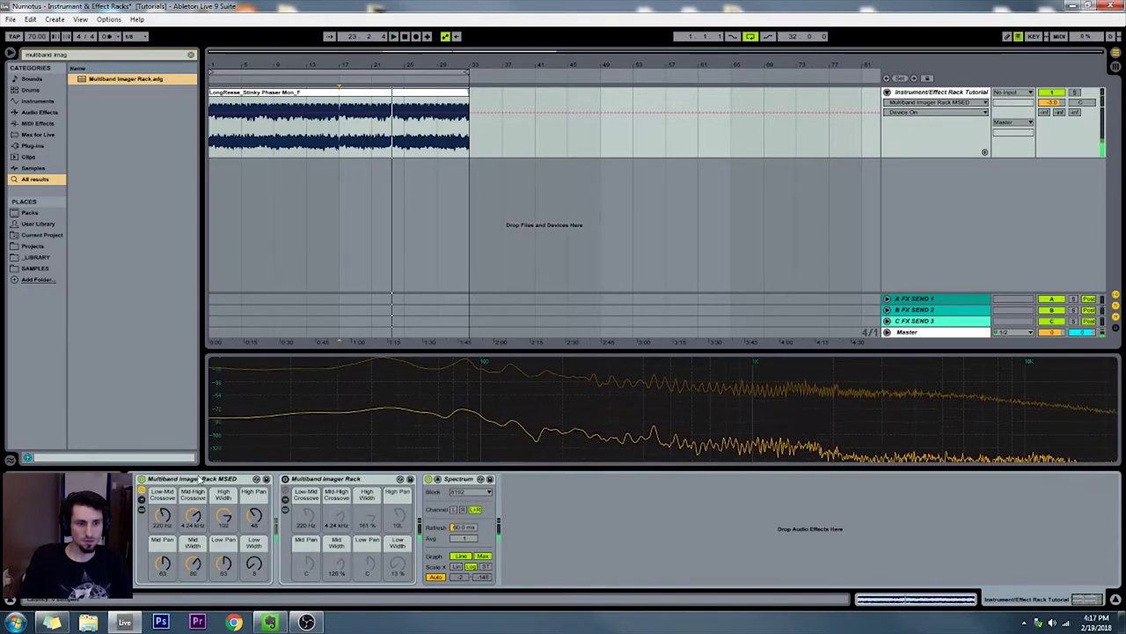
pyautogui.click(191, 479)
pyautogui.click(140, 502)
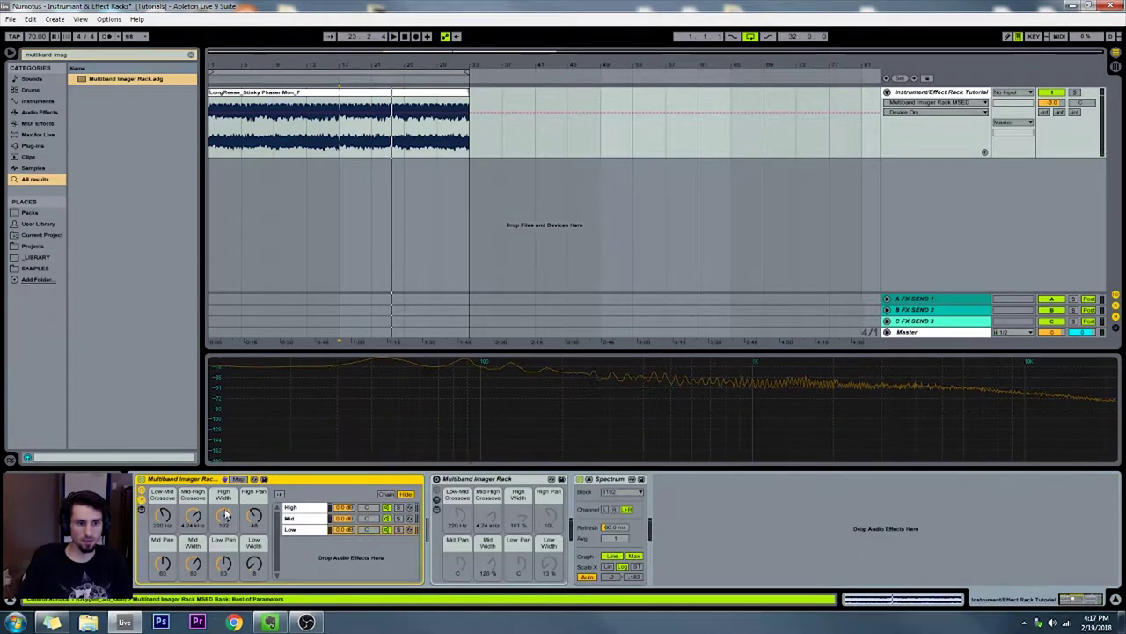
pyautogui.click(298, 530)
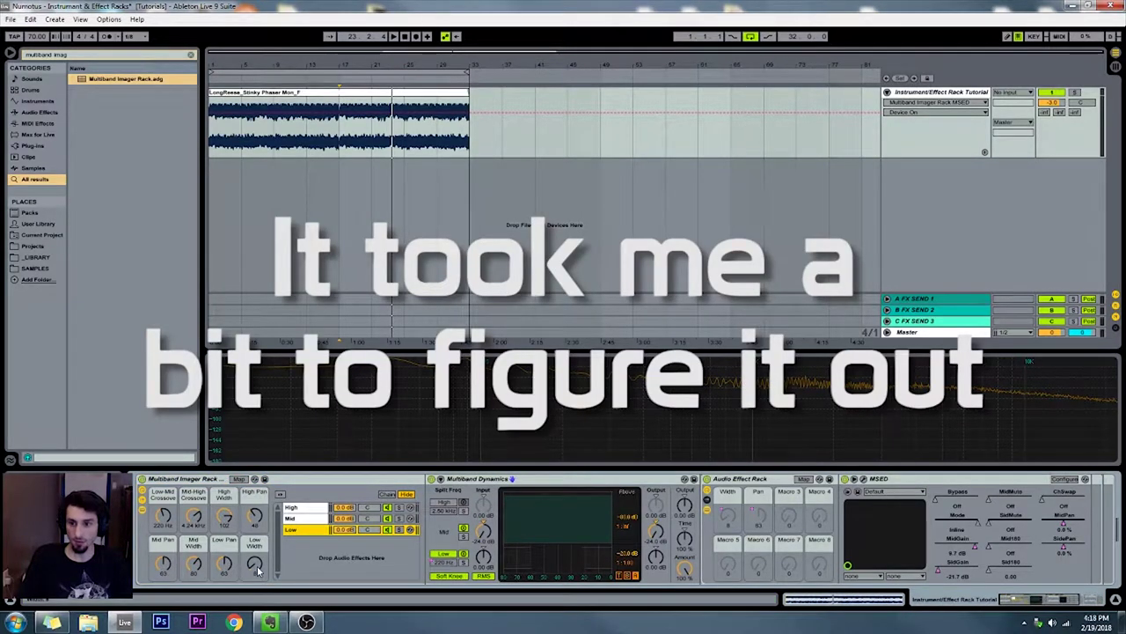
# - Check the Low Width macro and inspect the inner Audio Effect Rack in the Mid, High and Low chains
pyautogui.moveTo(256, 570); pyautogui.dragTo(255, 557)
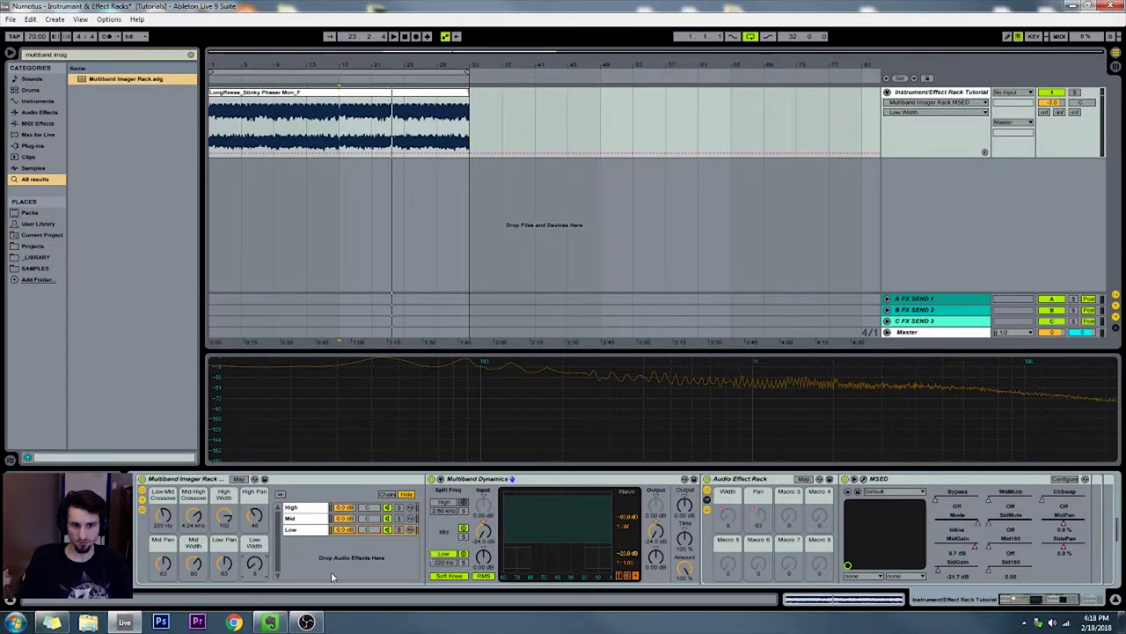
pyautogui.click(308, 521)
pyautogui.click(306, 522)
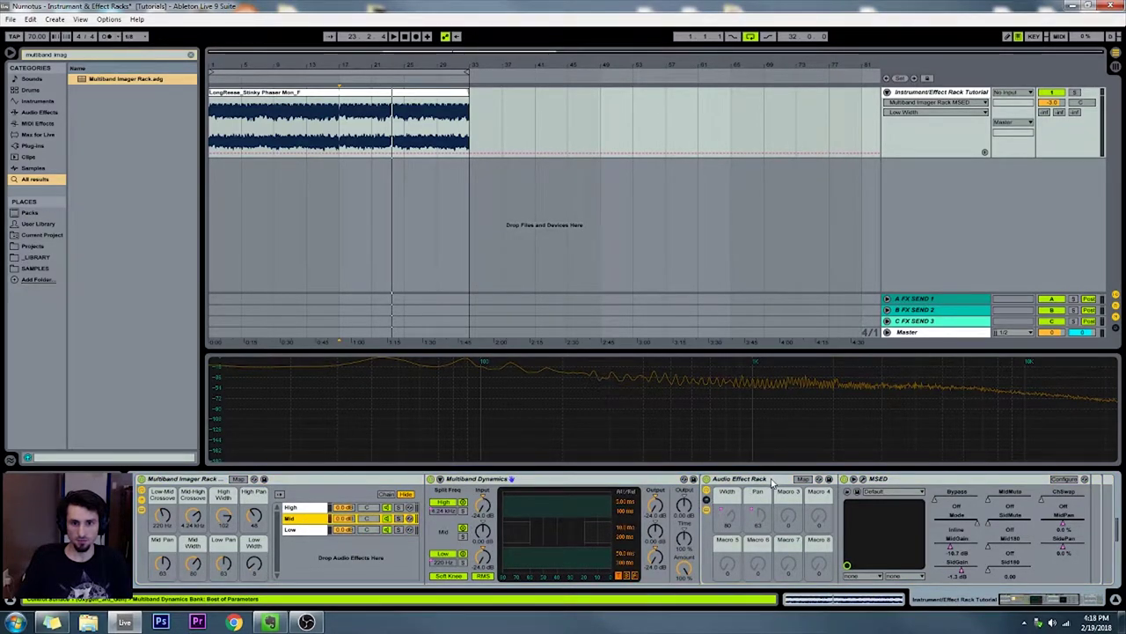
pyautogui.click(704, 508)
pyautogui.click(313, 509)
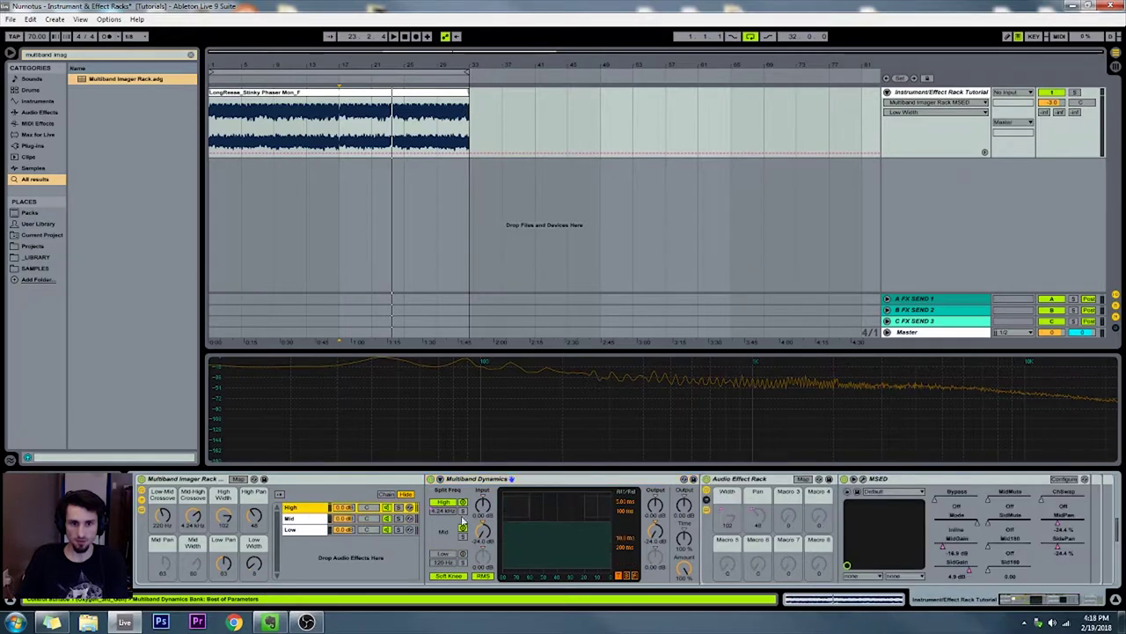
pyautogui.click(299, 518)
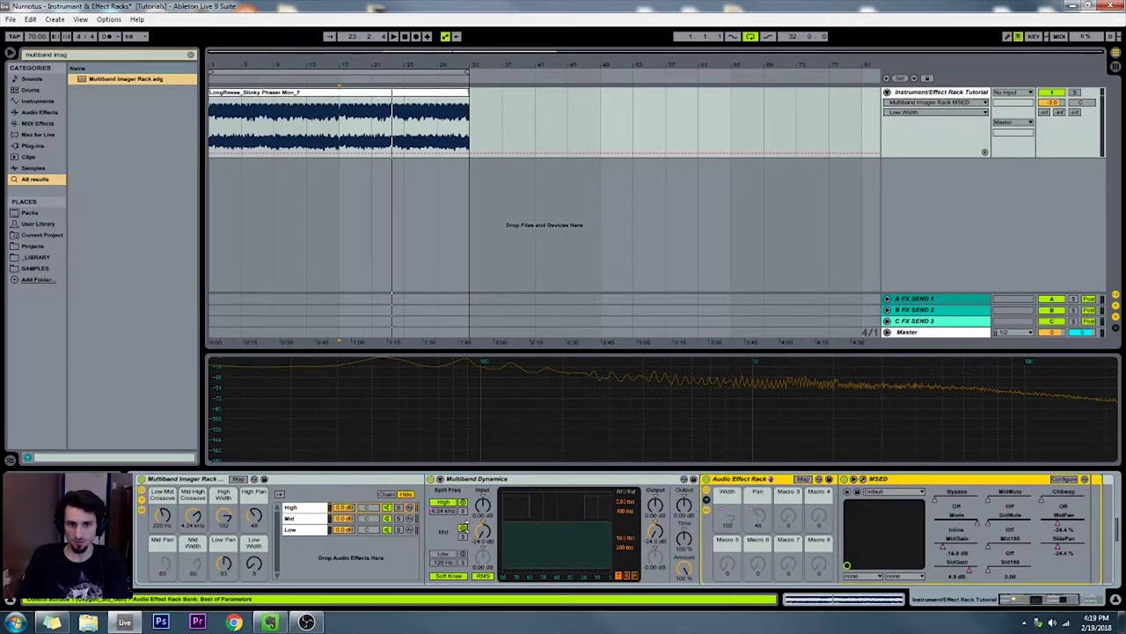
pyautogui.click(316, 530)
# - Show the macro mappings of the Low chain's Audio Effect Rack, open the MSED plug-in window and try Mid Gain at 12.0
pyautogui.click(803, 479)
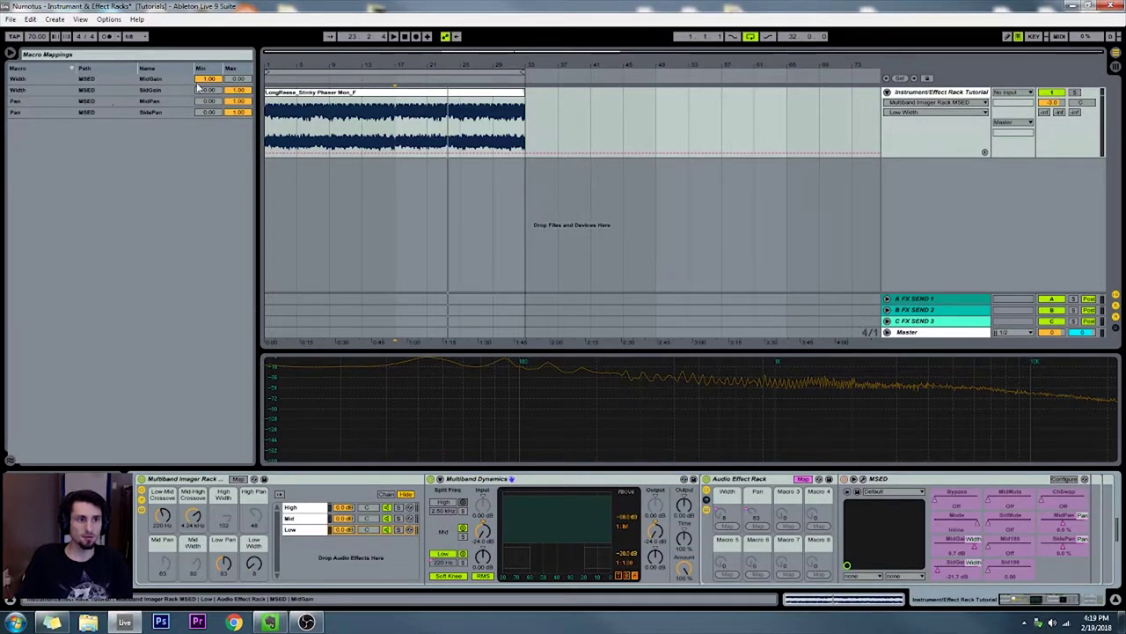
pyautogui.click(102, 103)
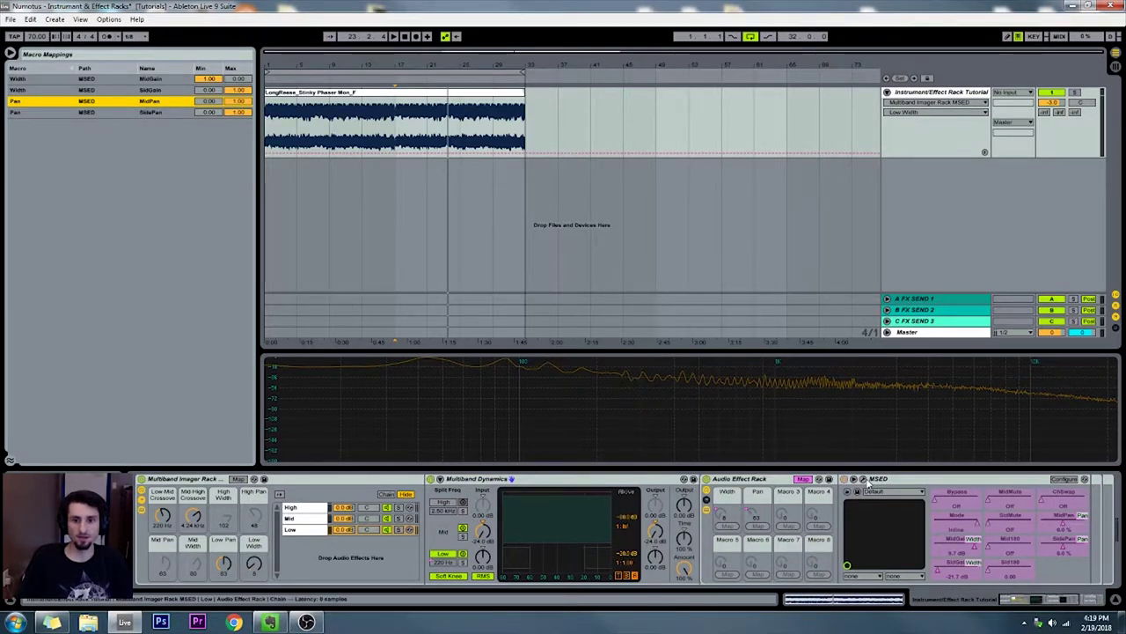
pyautogui.click(863, 479)
pyautogui.moveTo(213, 195); pyautogui.dragTo(409, 174)
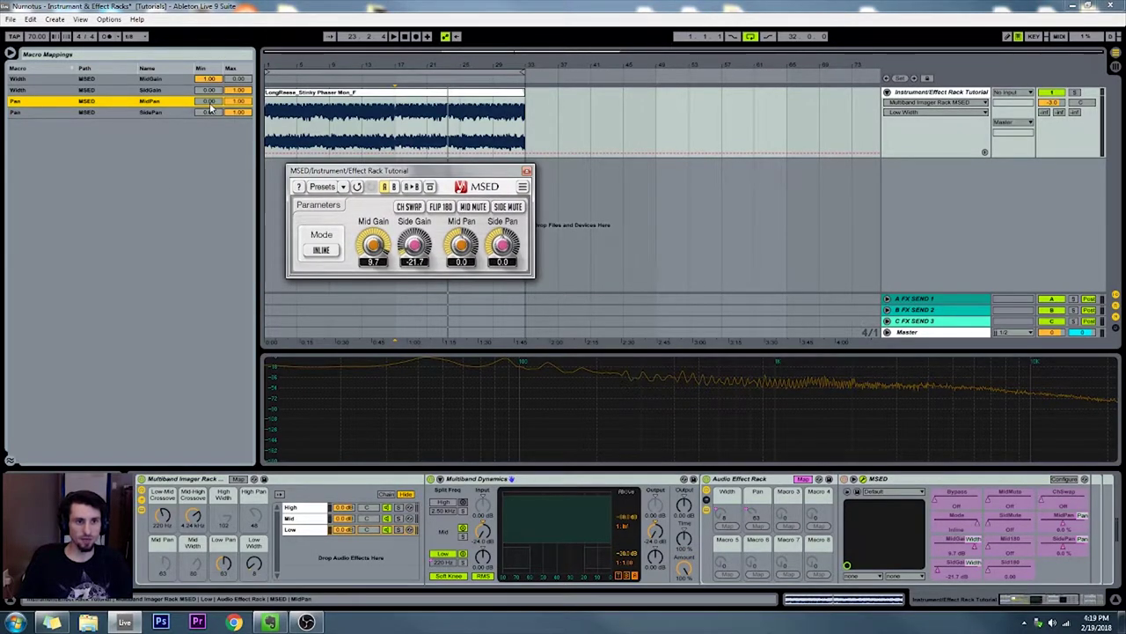
pyautogui.moveTo(375, 246)
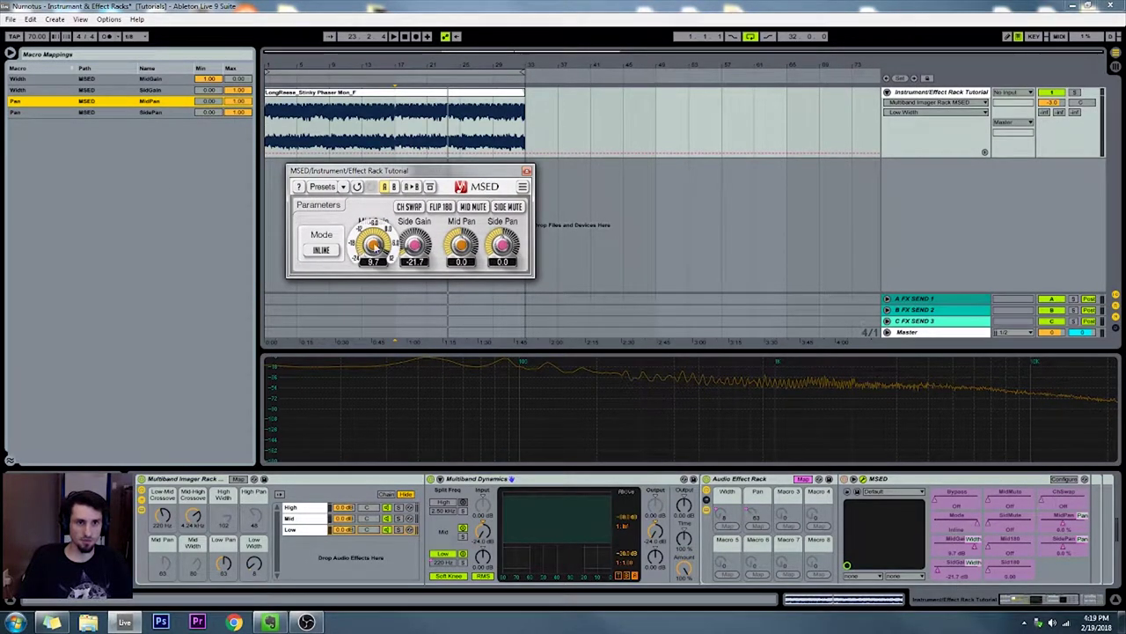
pyautogui.moveTo(374, 245)
pyautogui.mouseDown()
pyautogui.moveTo(374, 278)
pyautogui.moveTo(374, 242)
pyautogui.mouseUp()
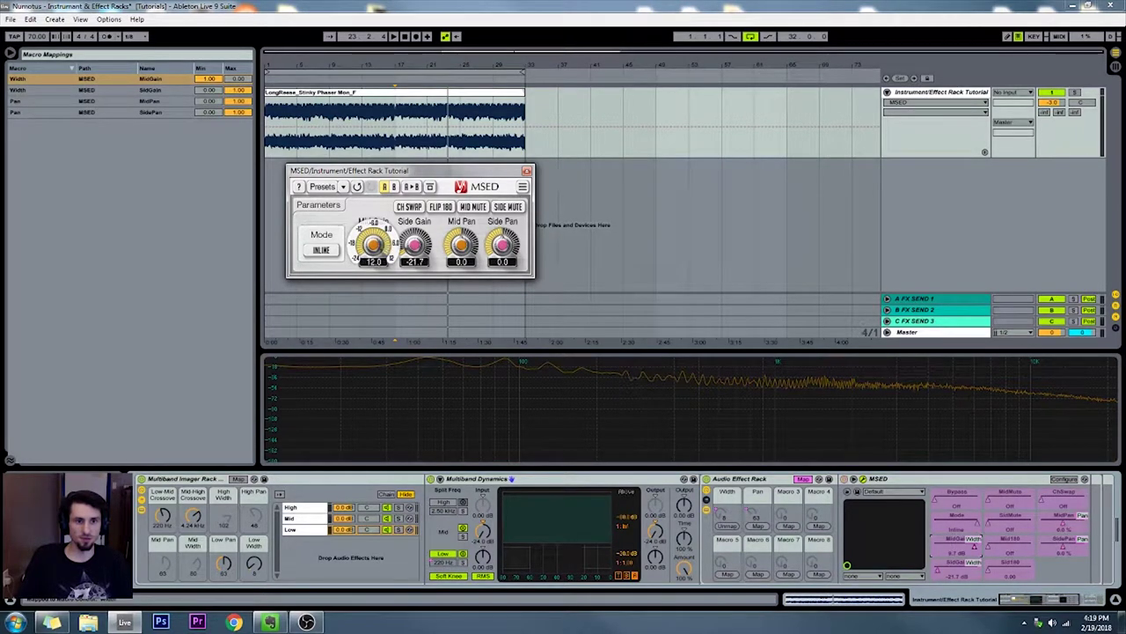
# - Try a minimum of 0.71 for the Width macro's MidGain mapping and sweep Low Width between 0 and 127 to test it
pyautogui.click(221, 79)
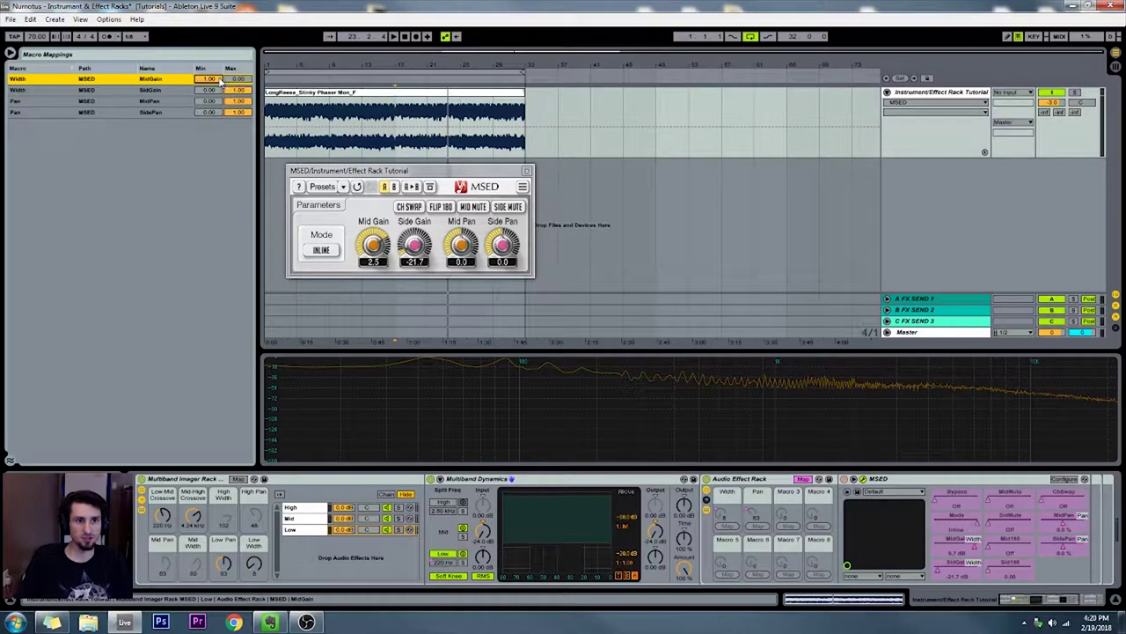
pyautogui.moveTo(212, 80); pyautogui.dragTo(211, 149)
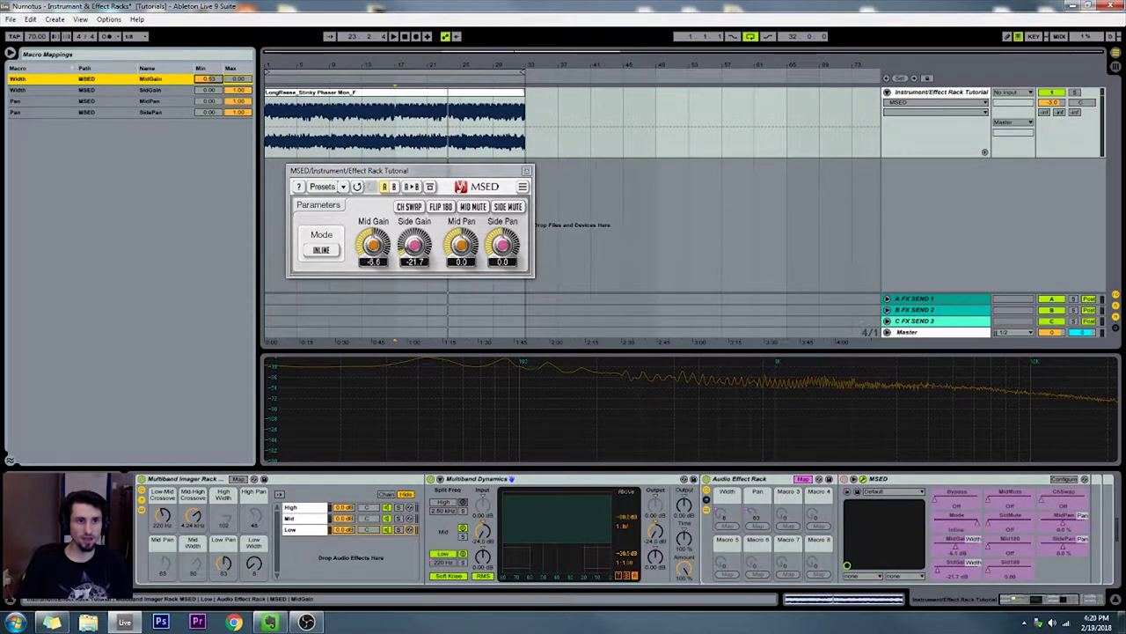
pyautogui.moveTo(210, 79); pyautogui.dragTo(210, 82)
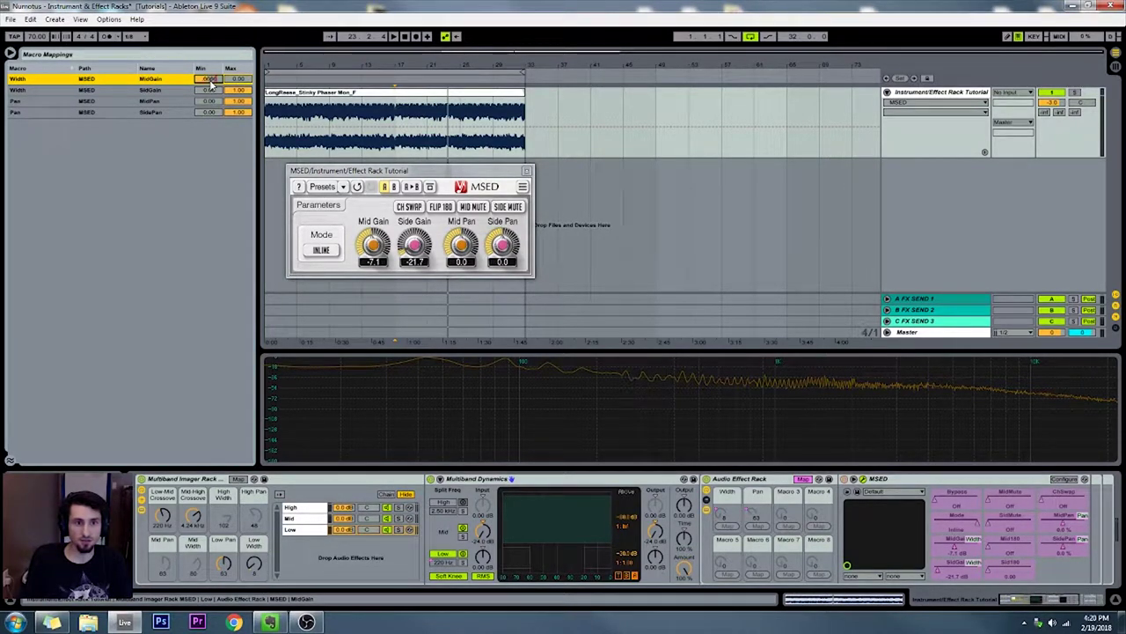
pyautogui.press('Return')
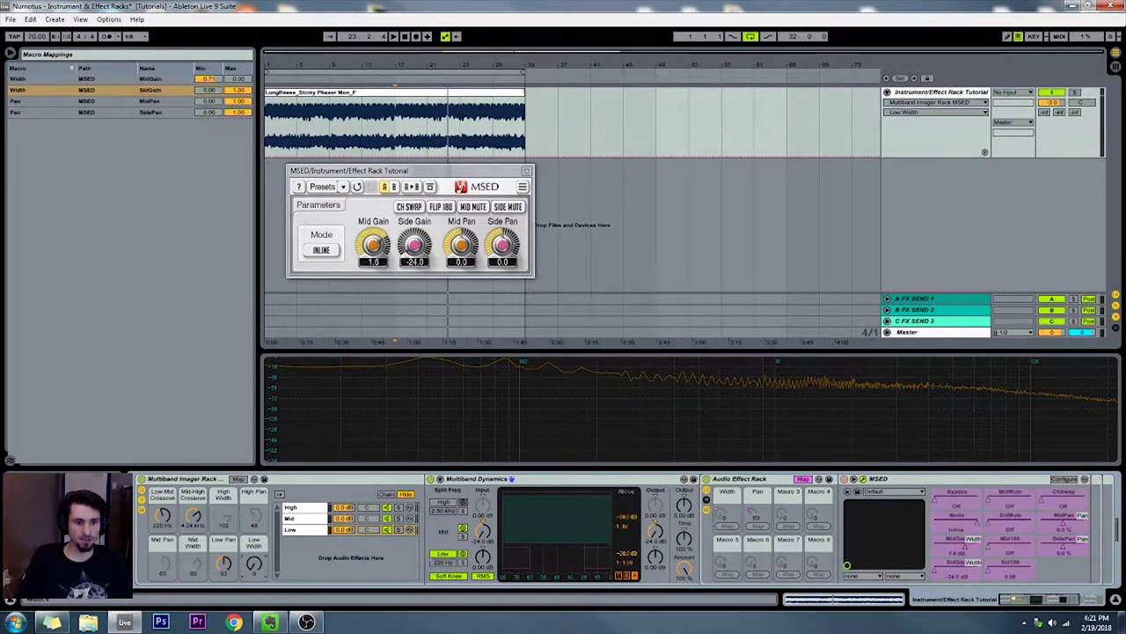
pyautogui.moveTo(254, 565); pyautogui.dragTo(255, 450)
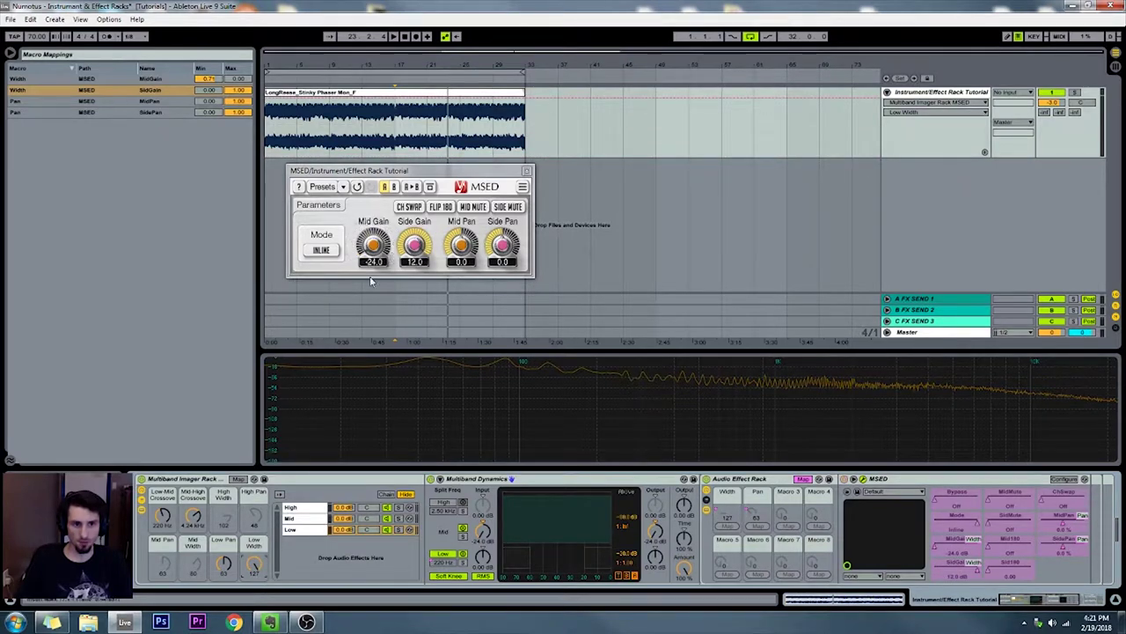
pyautogui.moveTo(258, 565); pyautogui.dragTo(258, 629)
pyautogui.moveTo(727, 515)
pyautogui.mouseDown()
pyautogui.moveTo(727, 484)
pyautogui.moveTo(727, 528)
pyautogui.mouseUp()
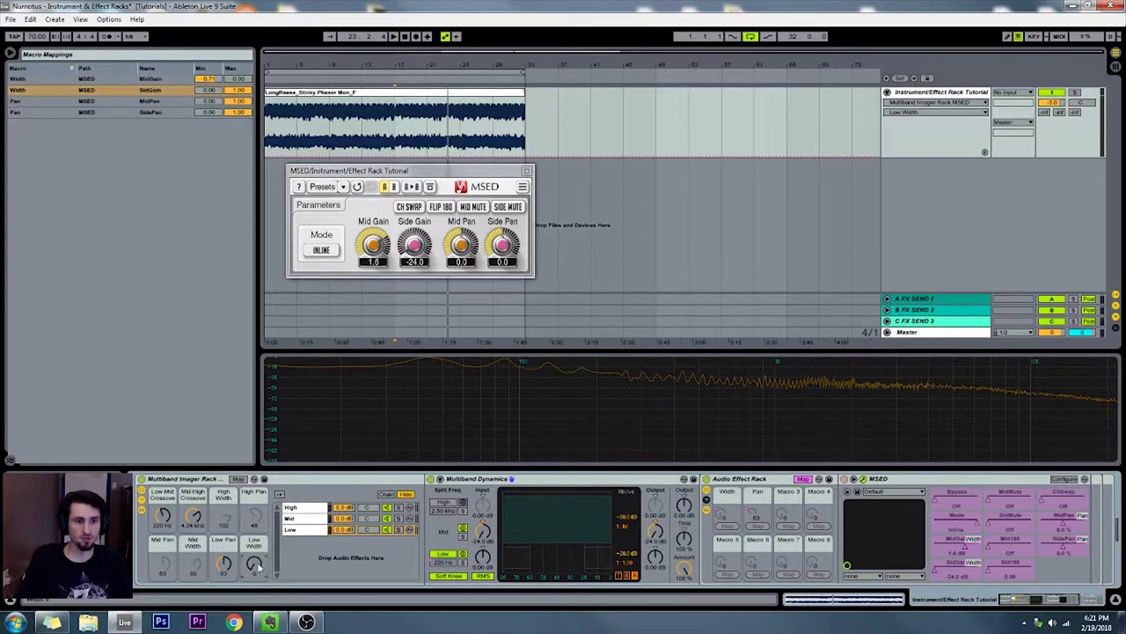
# - Set the minimum of the Width macro's MidGain mapping to 0.67, raise Low Width to 5 and leave macro mapping
pyautogui.click(210, 79)
pyautogui.write('.50000')
pyautogui.press('Return')
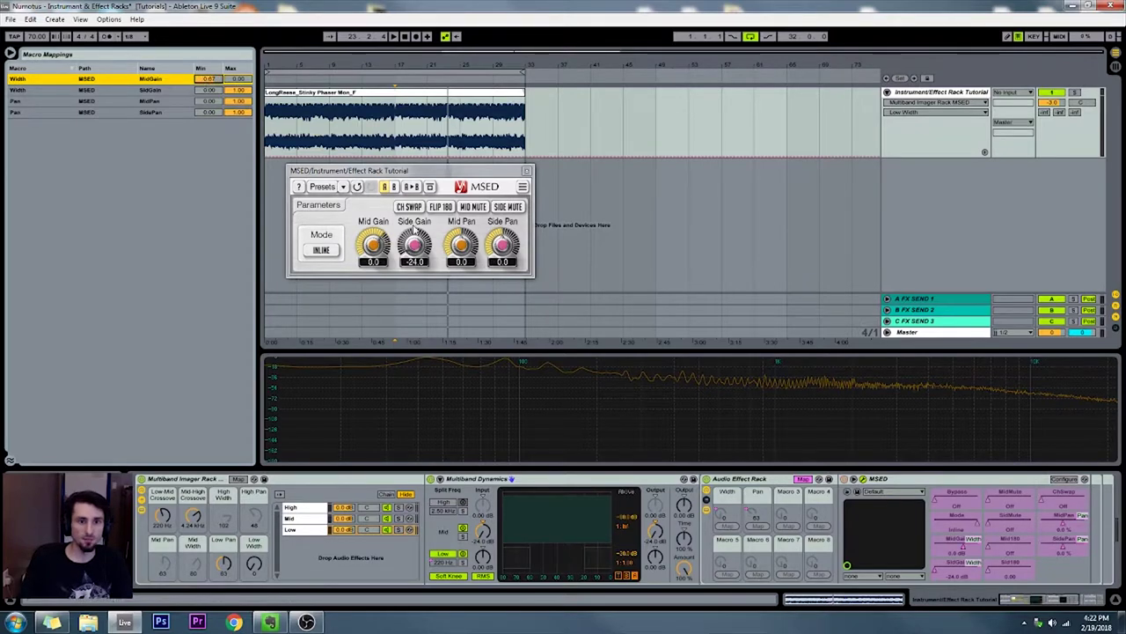
pyautogui.moveTo(254, 563); pyautogui.dragTo(254, 555)
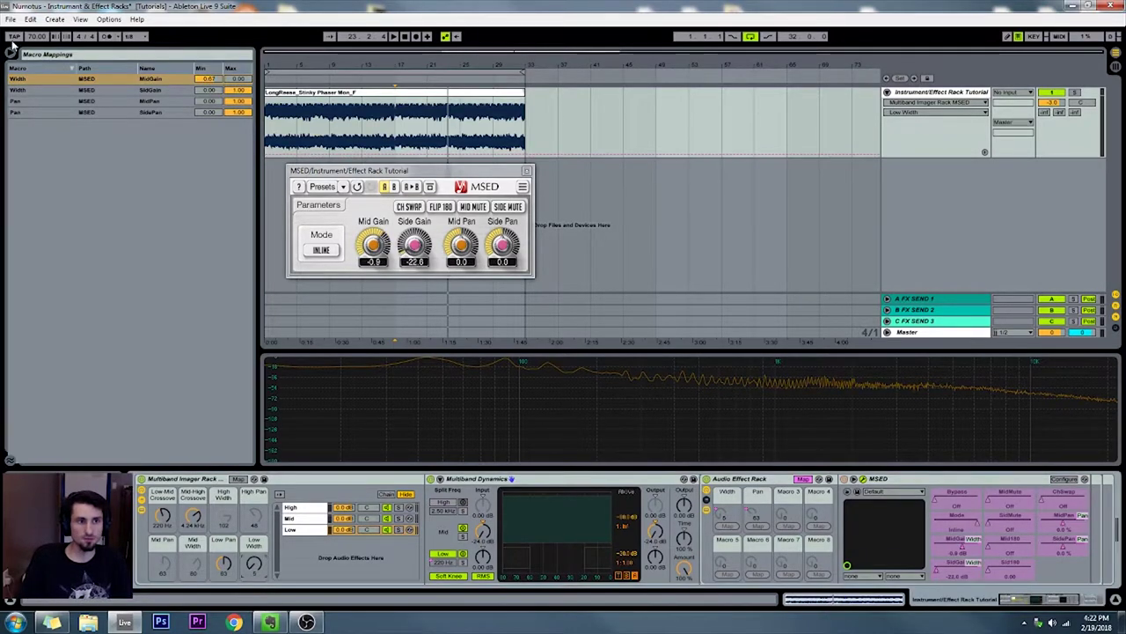
pyautogui.click(803, 479)
# - Replace the Audio Effect Racks in the Mid and High chains with copies of the Low chain's rack and close the MSED window
pyautogui.click(773, 480)
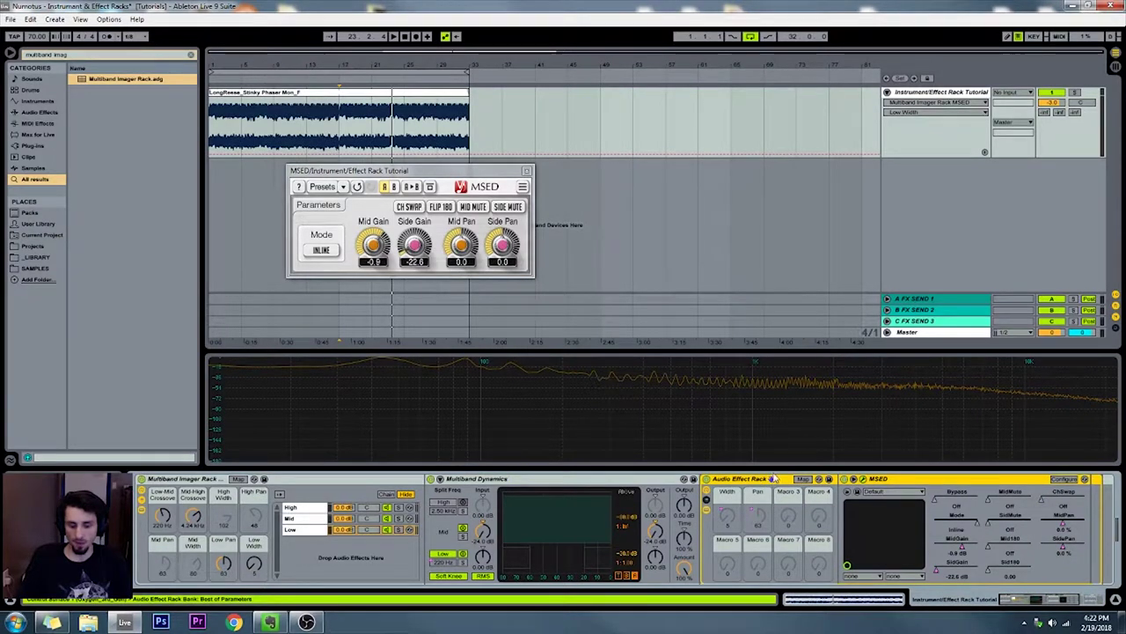
pyautogui.click(291, 519)
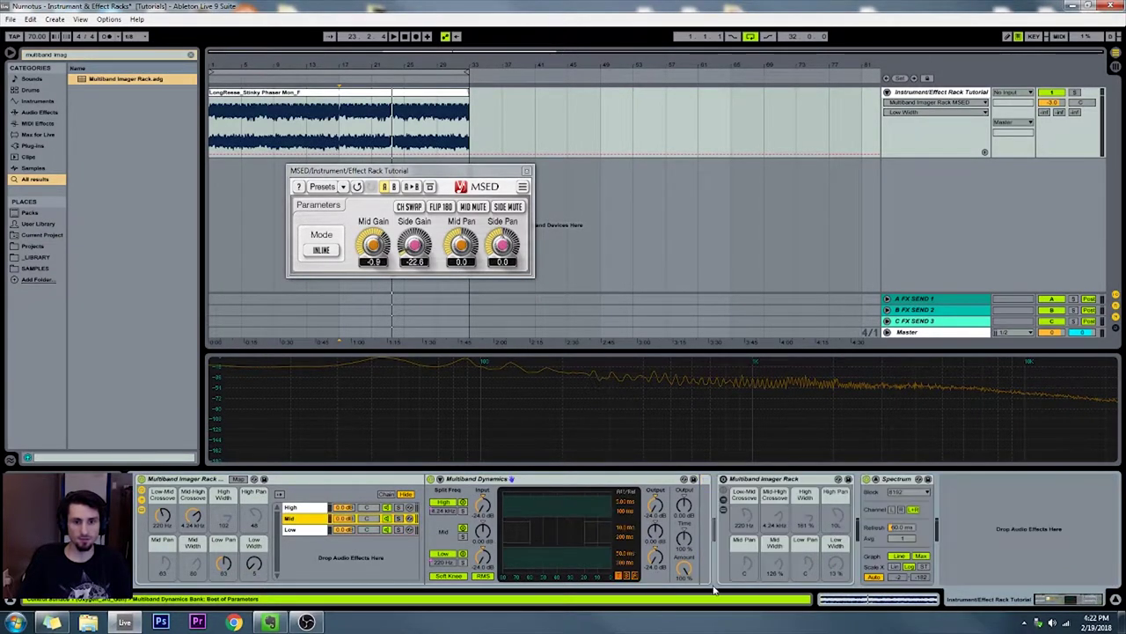
pyautogui.click(703, 515)
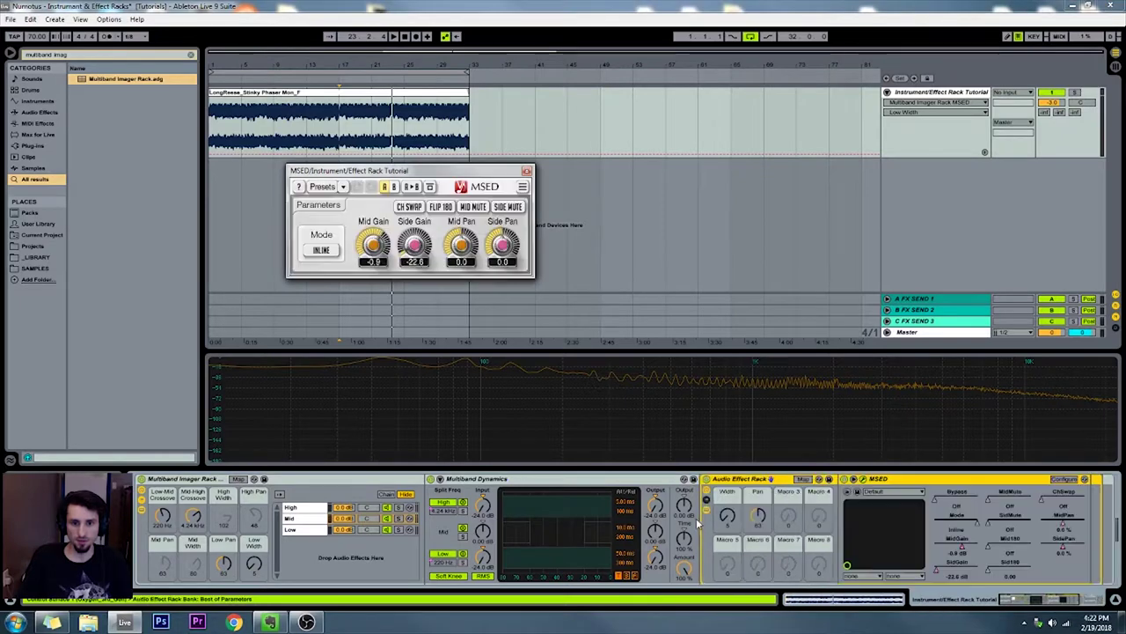
pyautogui.click(289, 509)
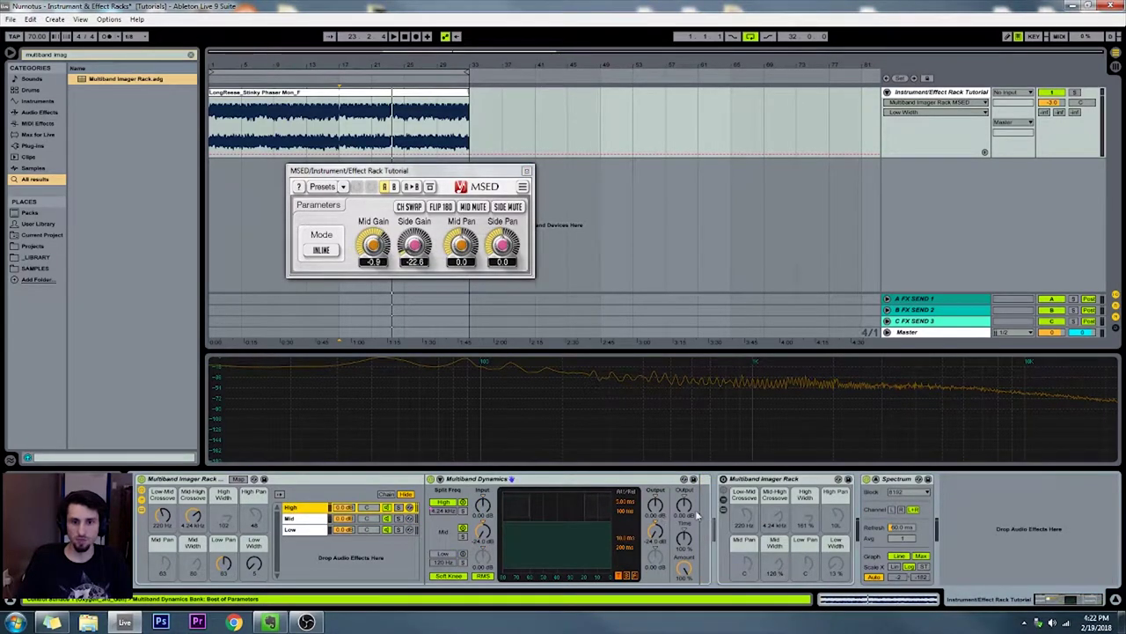
pyautogui.hotkey('ctrl', 'v')
pyautogui.click(527, 171)
pyautogui.hotkey('ctrl', 'z')
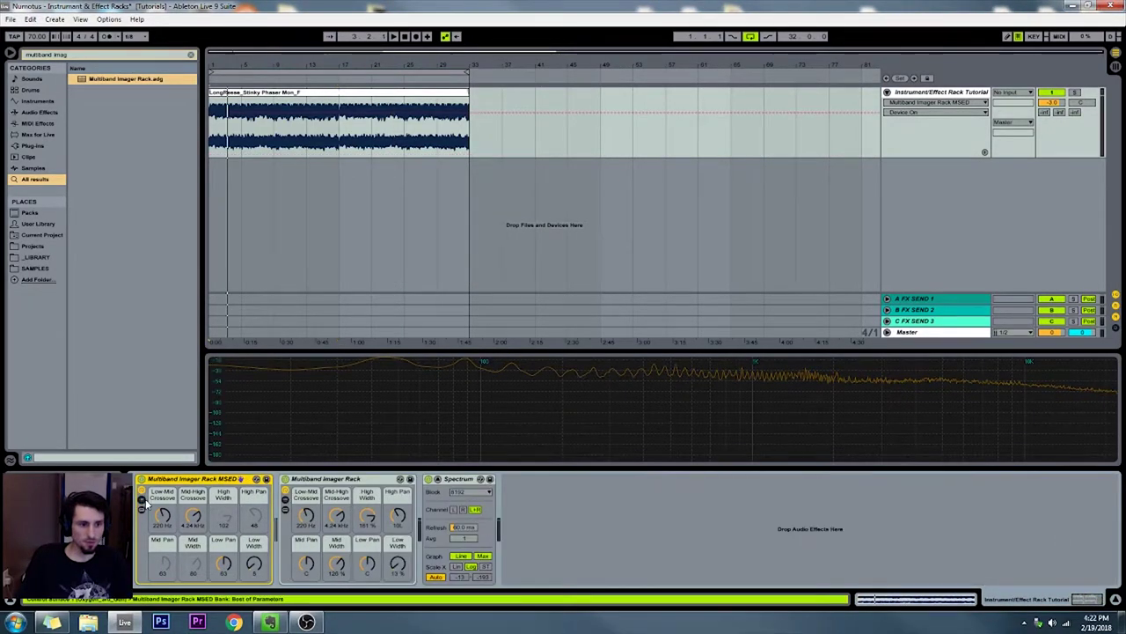
# - In the Mid chain, map the inner rack's Width to the Mid Width macro and its Pan to the Mid Pan macro
pyautogui.click(141, 502)
pyautogui.click(293, 522)
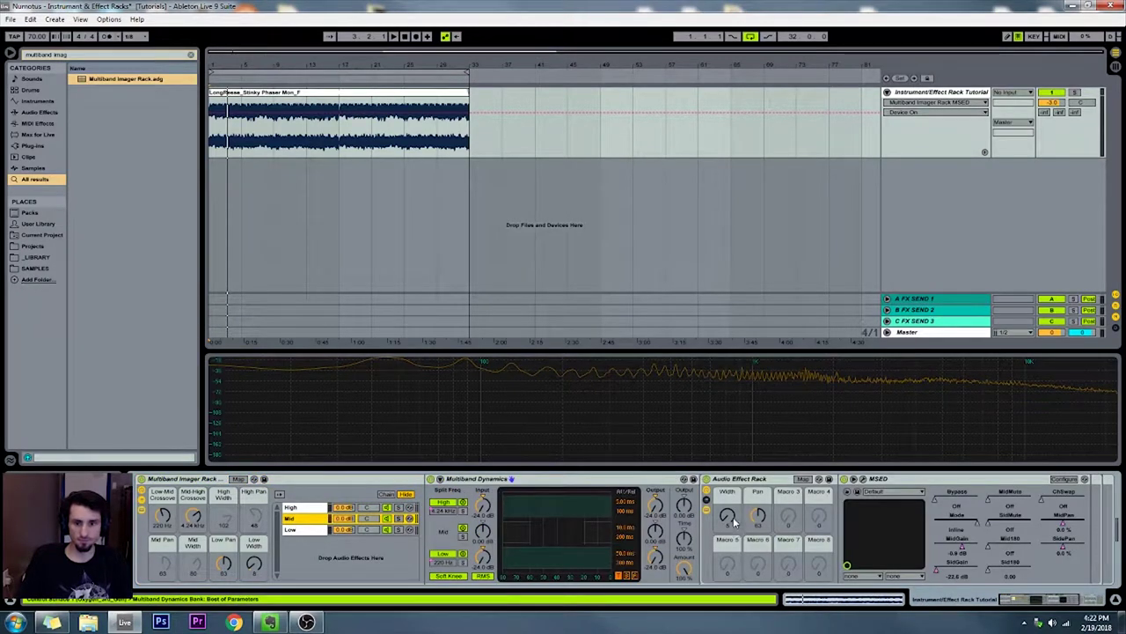
pyautogui.rightClick(735, 522)
pyautogui.click(806, 365)
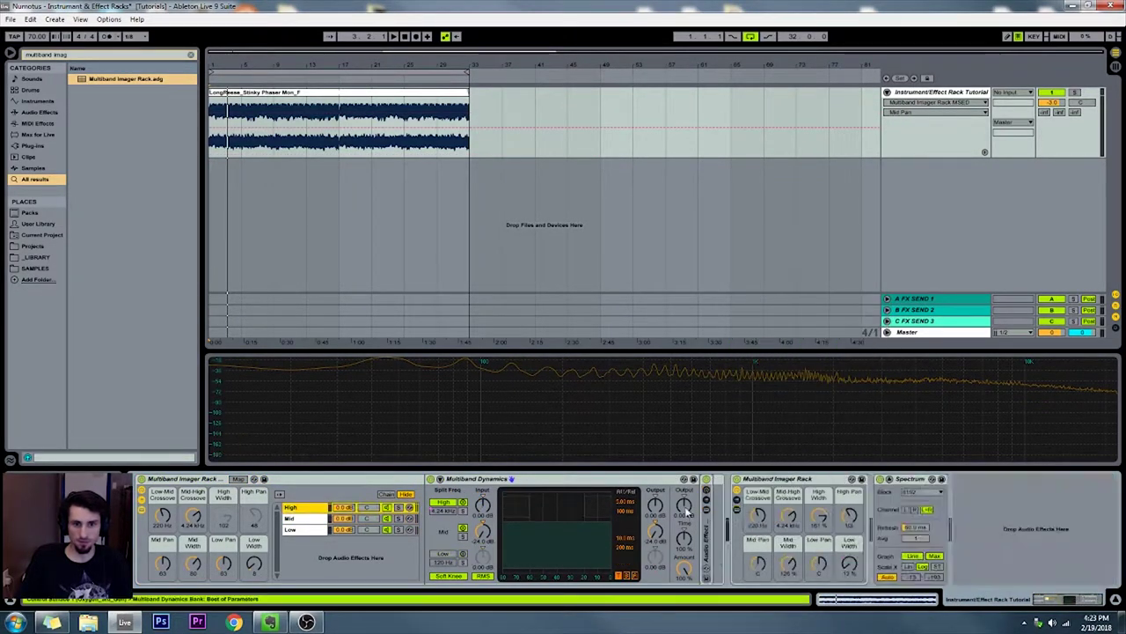
# - In the High chain, map the inner rack's Width to High Width and Pan to High Pan, and hide the MSED rack's devices
pyautogui.doubleClick(706, 526)
pyautogui.rightClick(729, 524)
pyautogui.click(764, 351)
pyautogui.rightClick(752, 521)
pyautogui.click(790, 352)
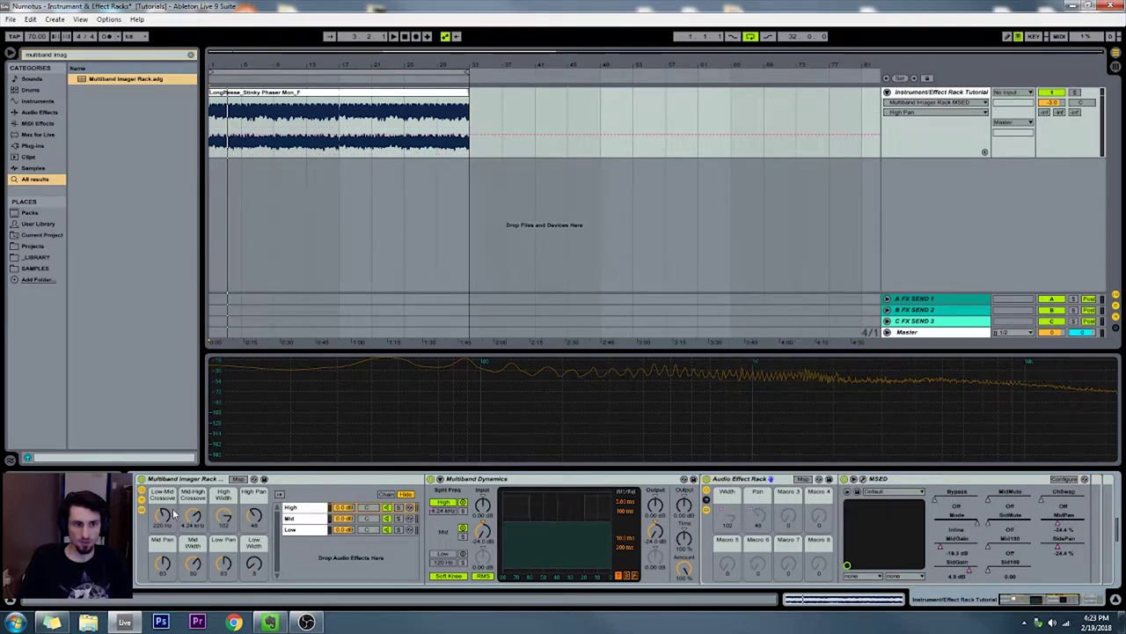
pyautogui.click(141, 502)
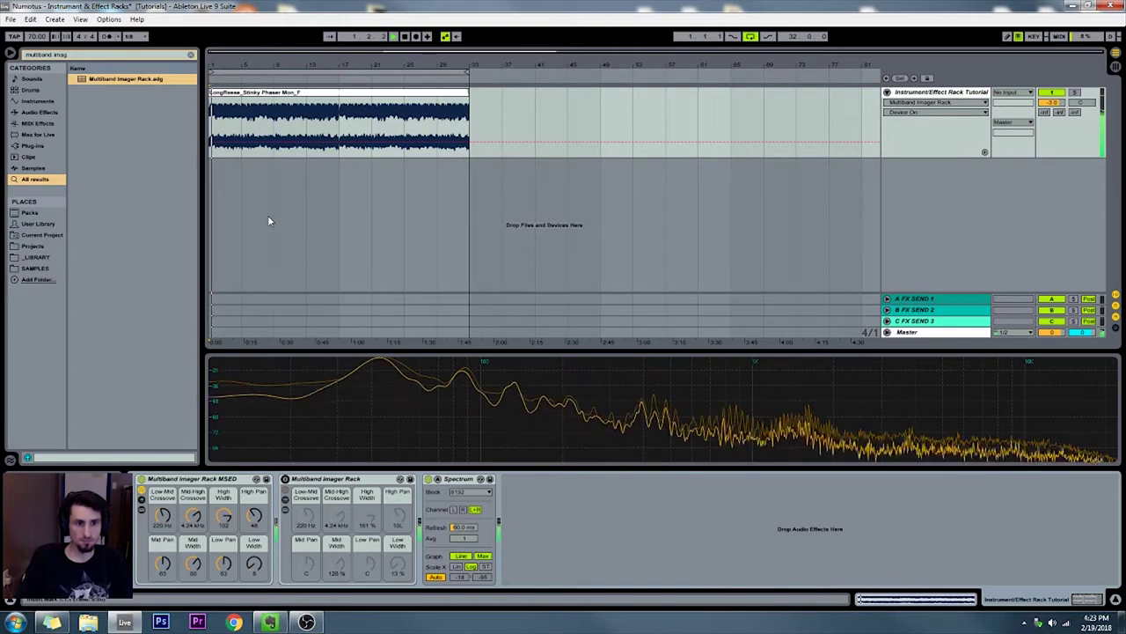
# - Compare the two racks by alternating between them during playback, ending on the MSED rack, and select the Multiband Imager Rack
pyautogui.press('a')
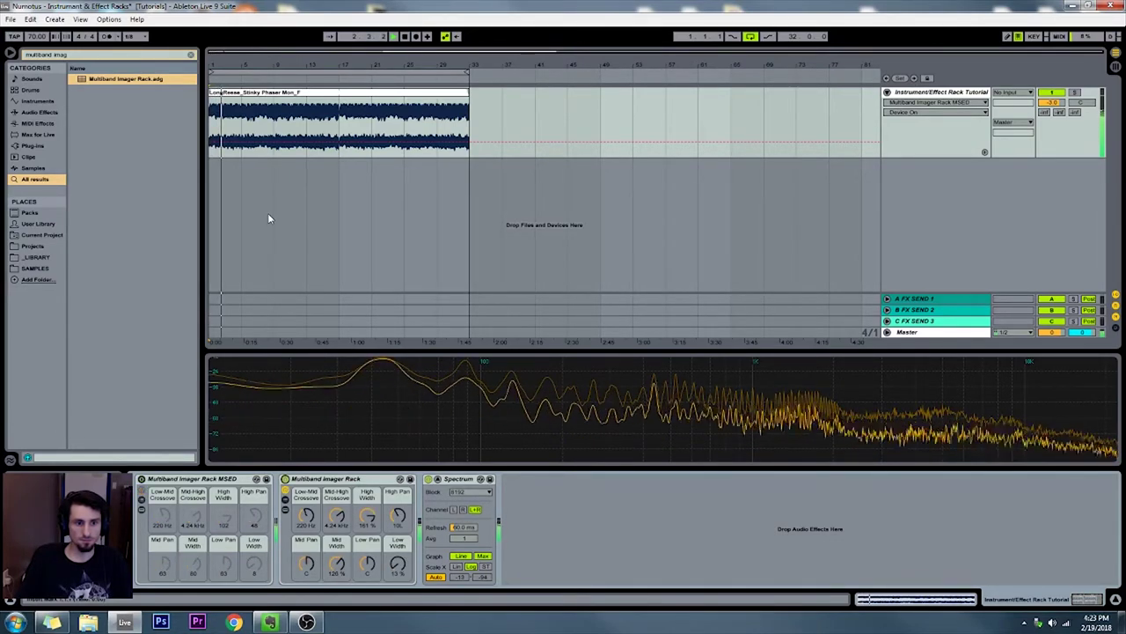
pyautogui.press('0')
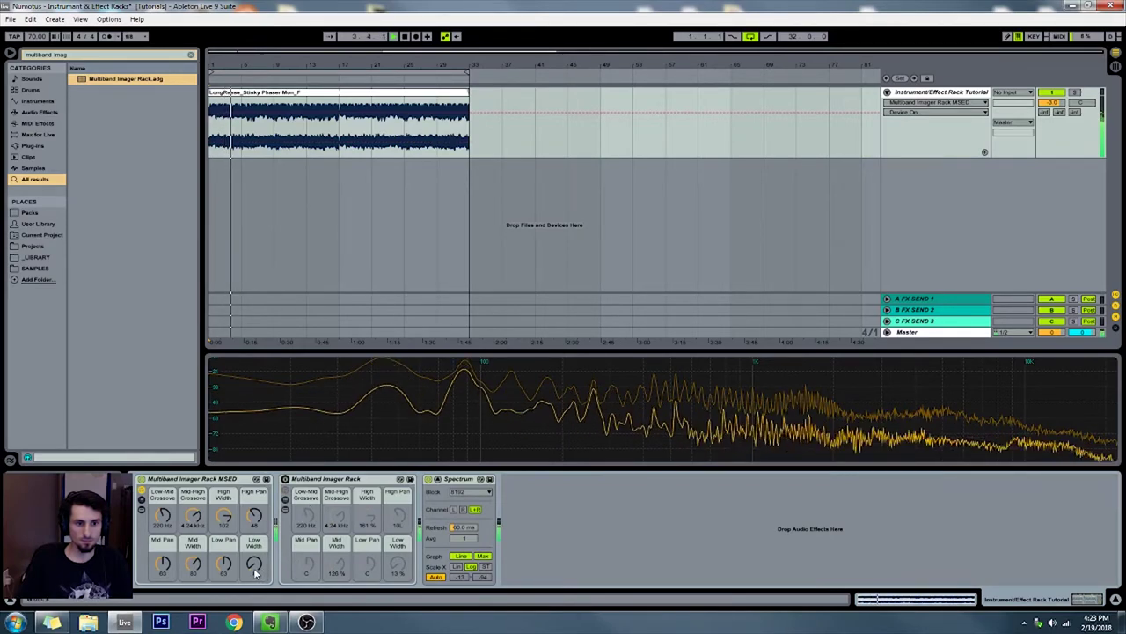
pyautogui.press('0')
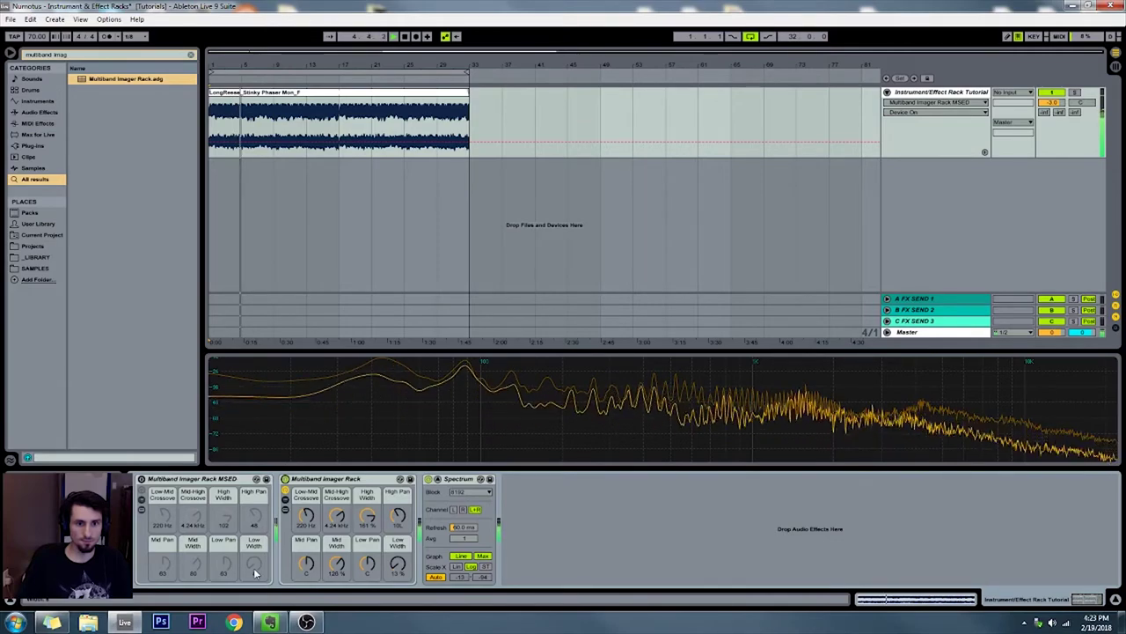
pyautogui.press('0')
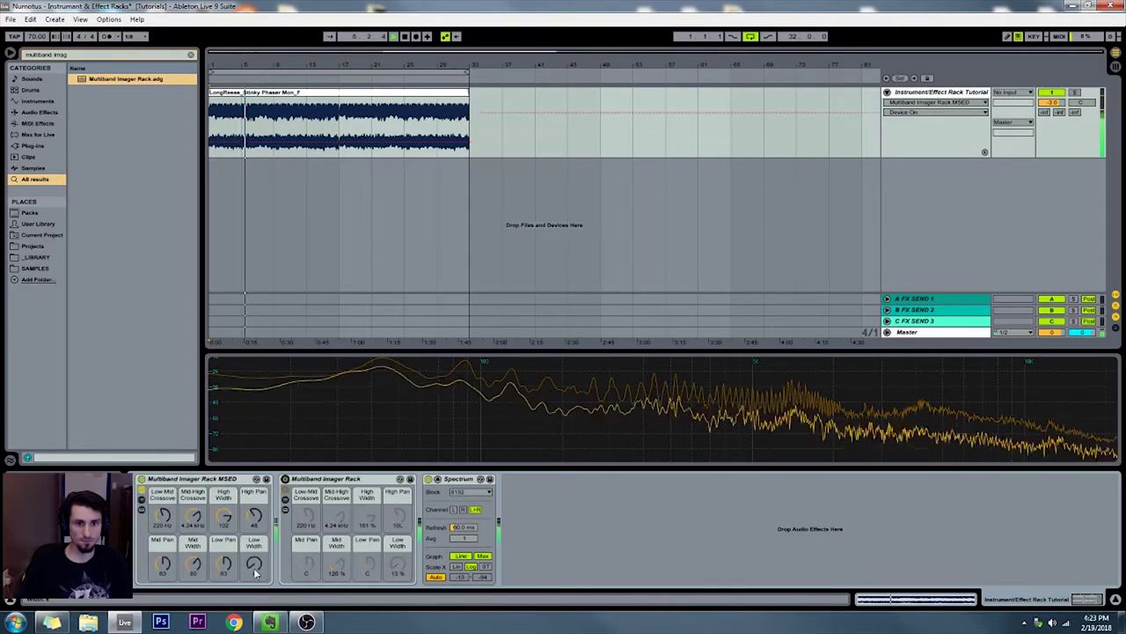
pyautogui.click(237, 479)
pyautogui.click(354, 478)
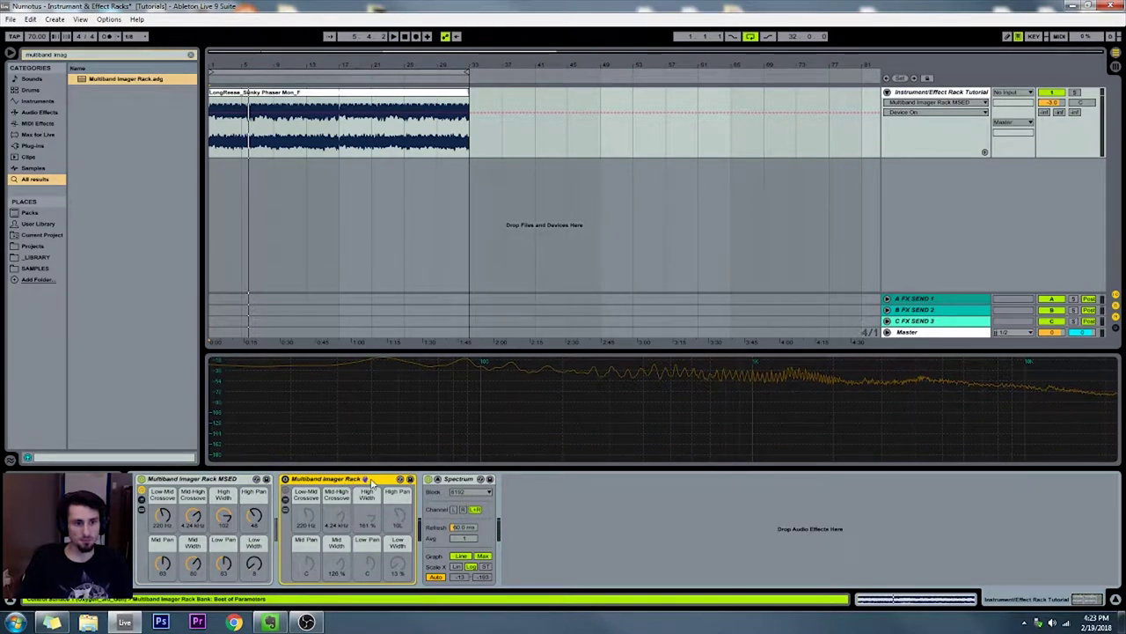
# - Group the Multiband Imager Rack MSED and the Multiband Imager Rack into one Audio Effect Rack and show its macro controls
pyautogui.click(244, 478)
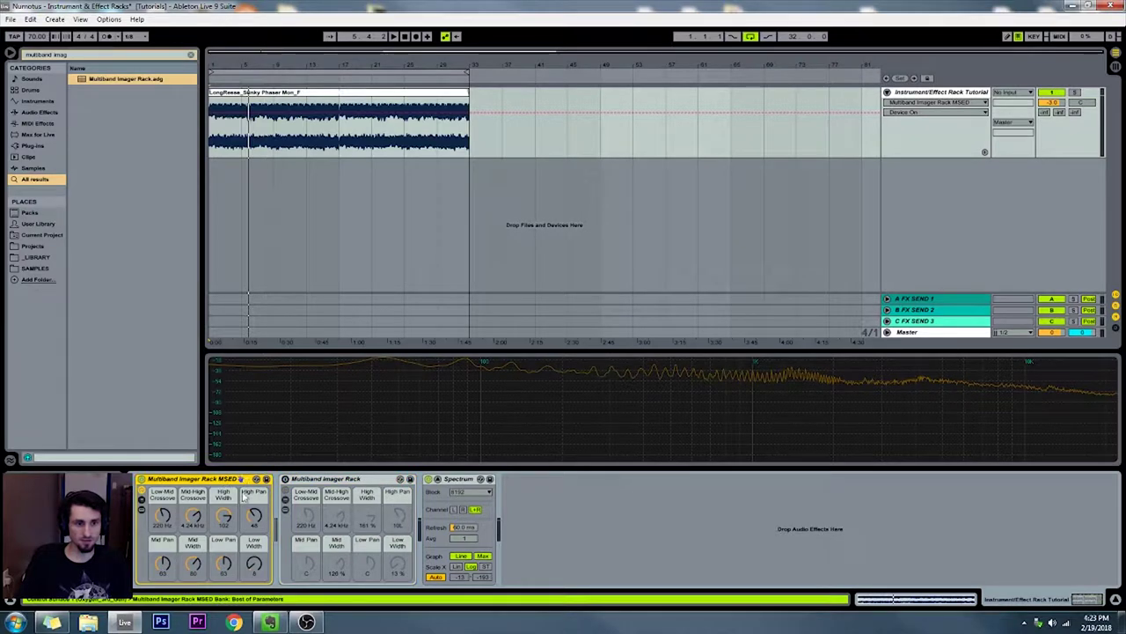
pyautogui.click(533, 491)
pyautogui.click(373, 479)
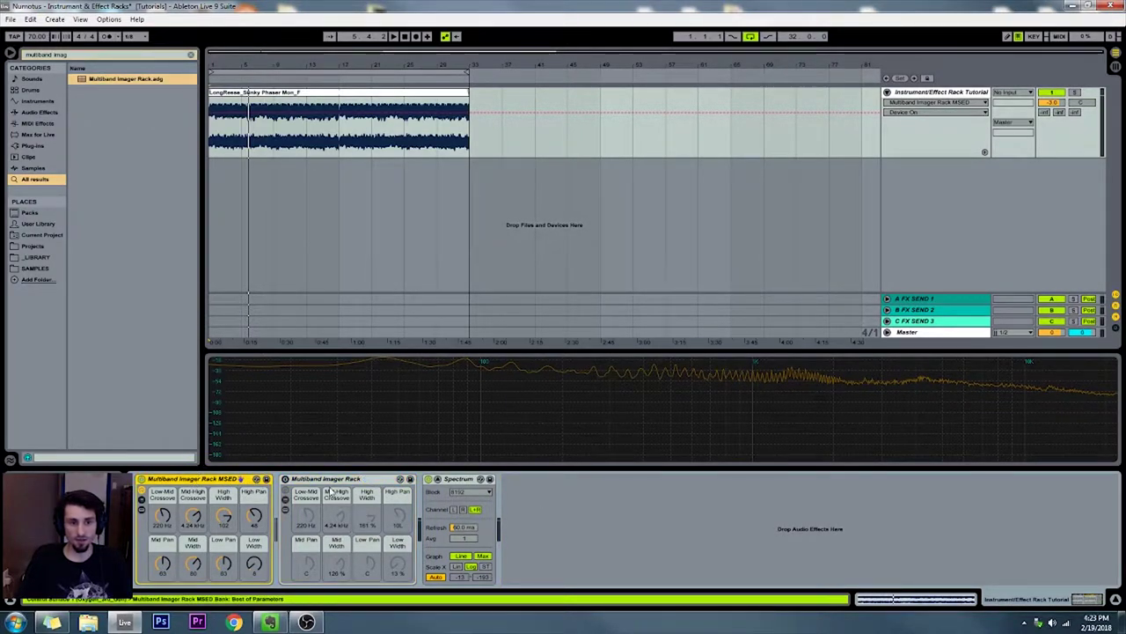
pyautogui.click(241, 481)
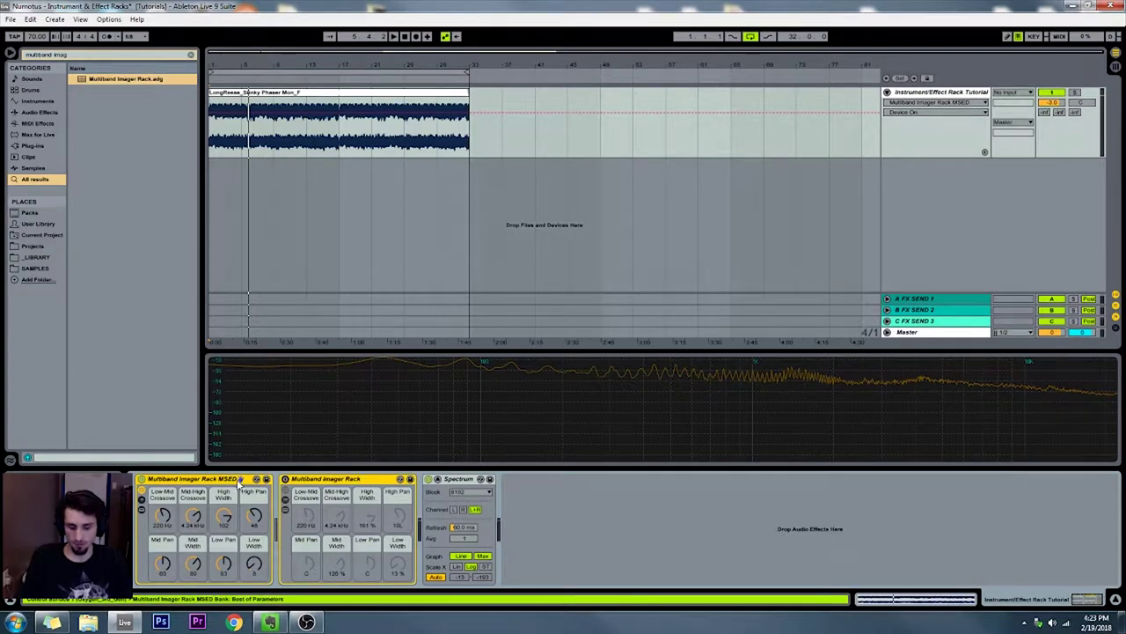
pyautogui.hotkey('ctrl', 'g')
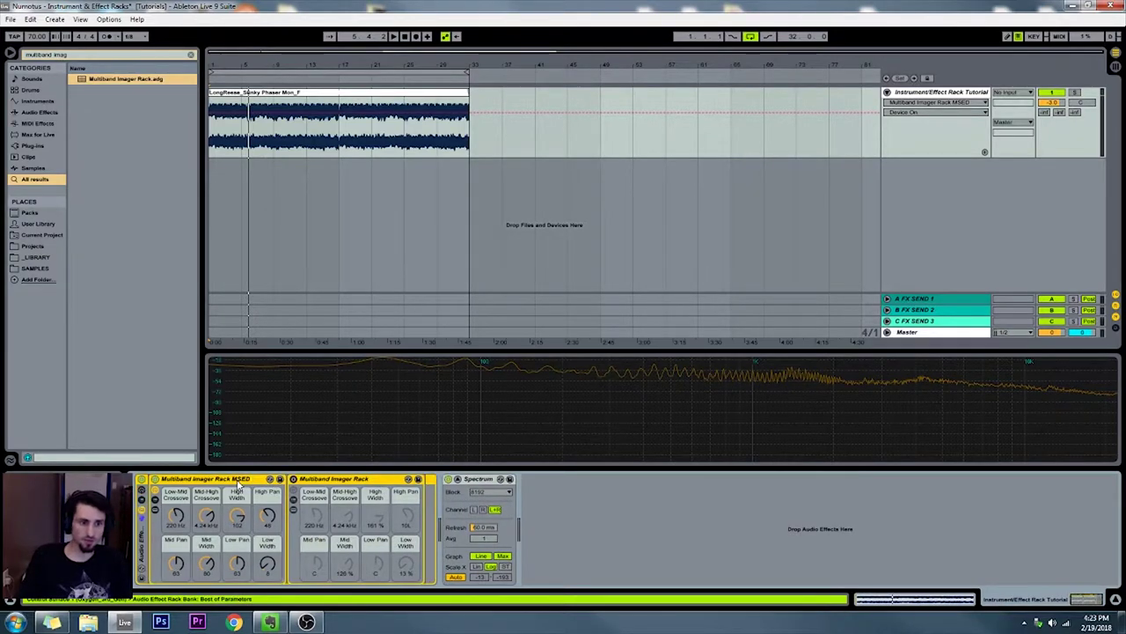
pyautogui.click(141, 489)
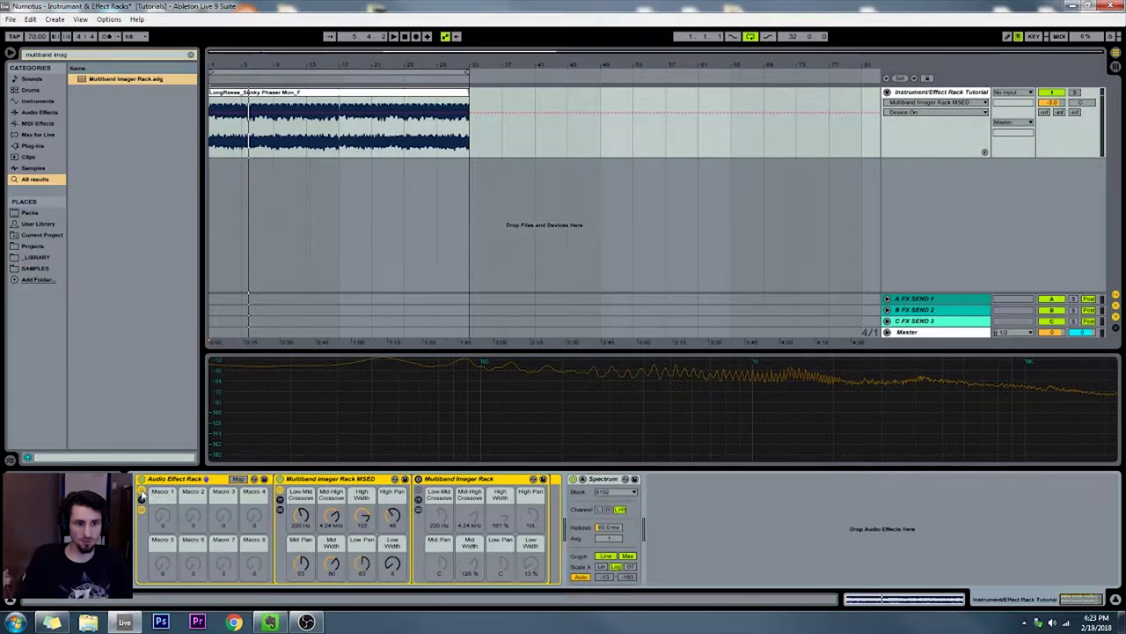
# - Try turning the unmapped macro knobs of the new outer Audio Effect Rack
pyautogui.click(503, 564)
pyautogui.click(254, 561)
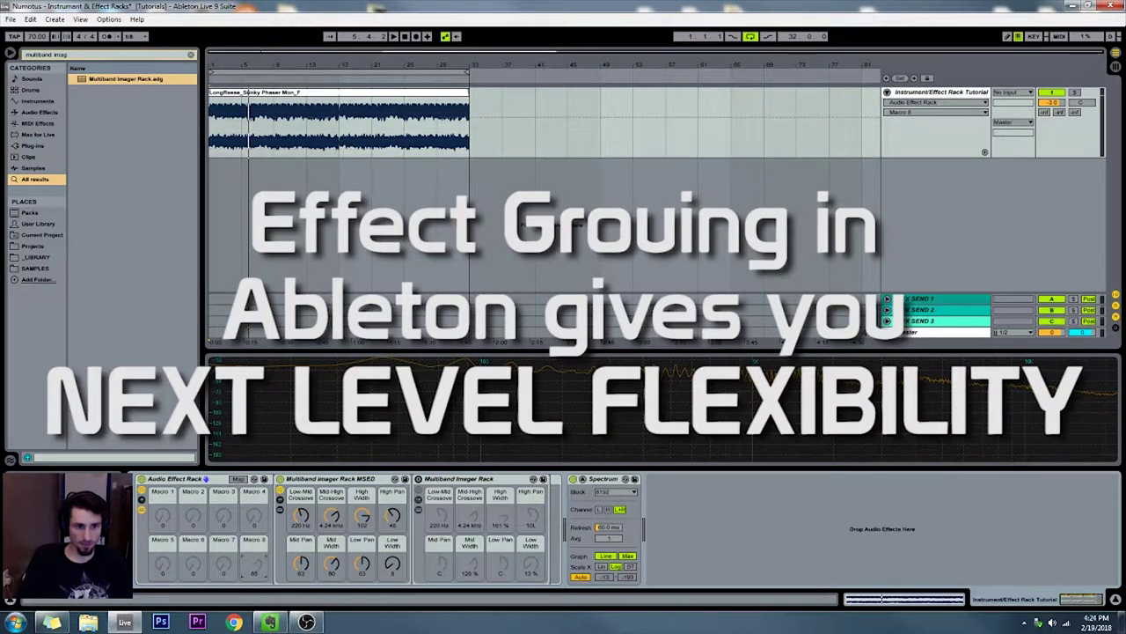
pyautogui.click(530, 565)
pyautogui.click(362, 566)
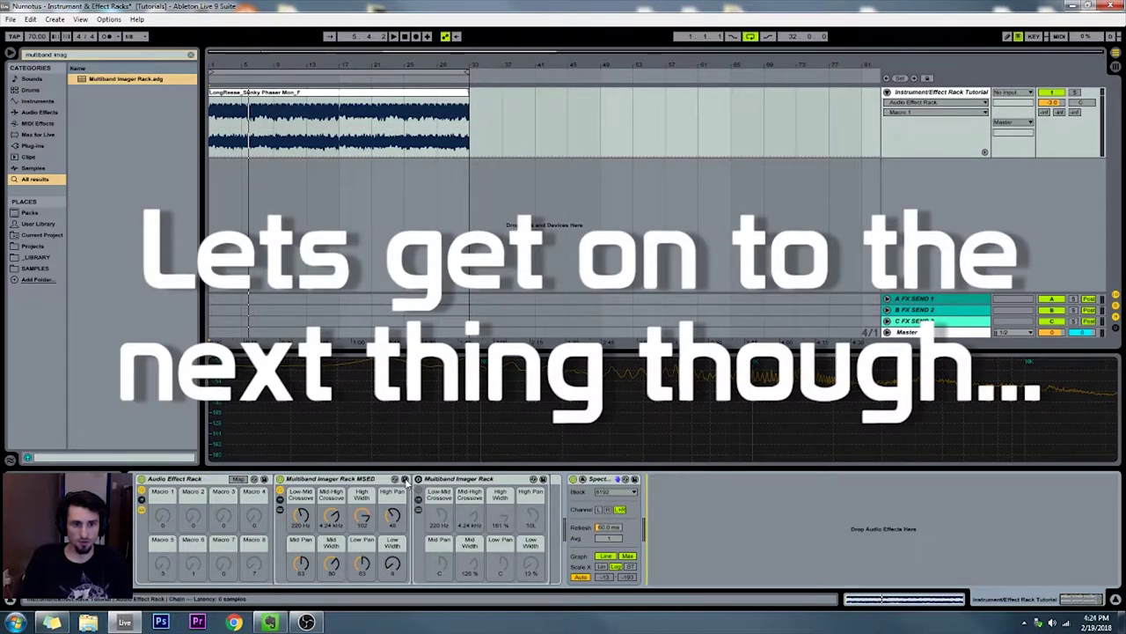
# - Save the Multiband Imager Rack MSED as a User Library preset and clear the racks from the track, leaving only Spectrum
pyautogui.click(405, 478)
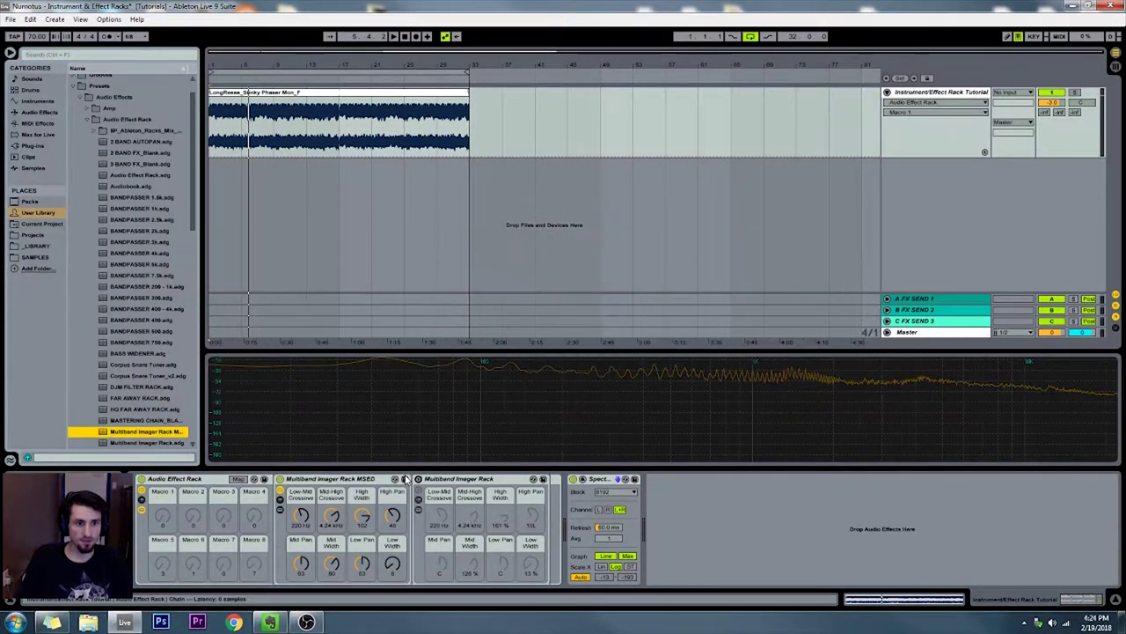
pyautogui.moveTo(198, 322); pyautogui.dragTo(242, 259)
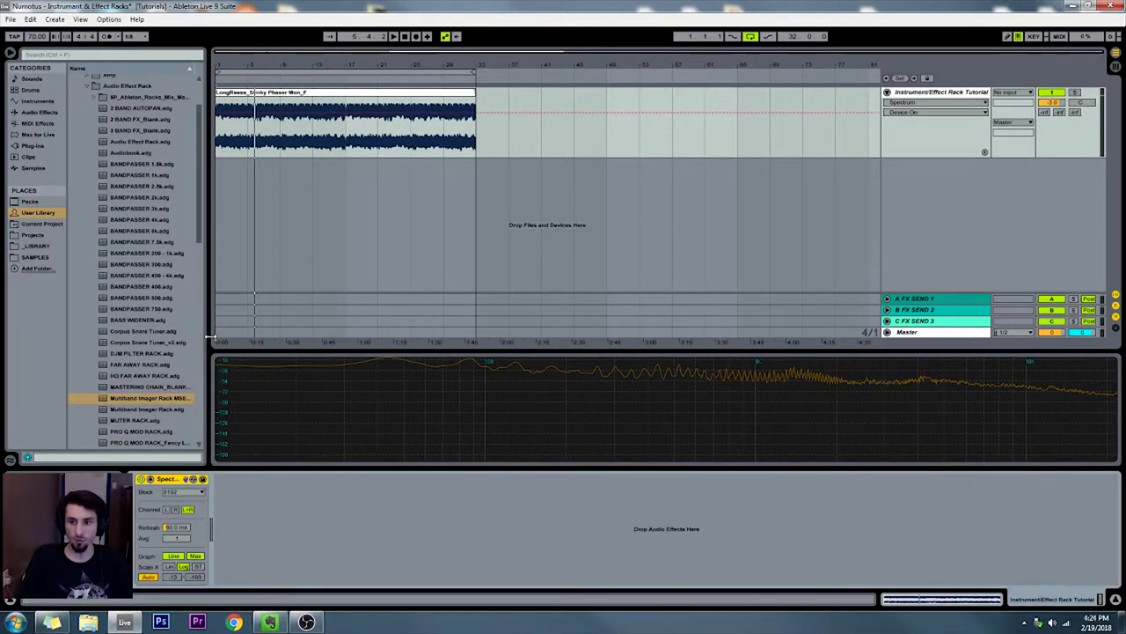
# - Add an EQ Eight from the audio effects to the track and place it before Spectrum
pyautogui.click(68, 56)
pyautogui.moveTo(196, 116); pyautogui.dragTo(198, 84)
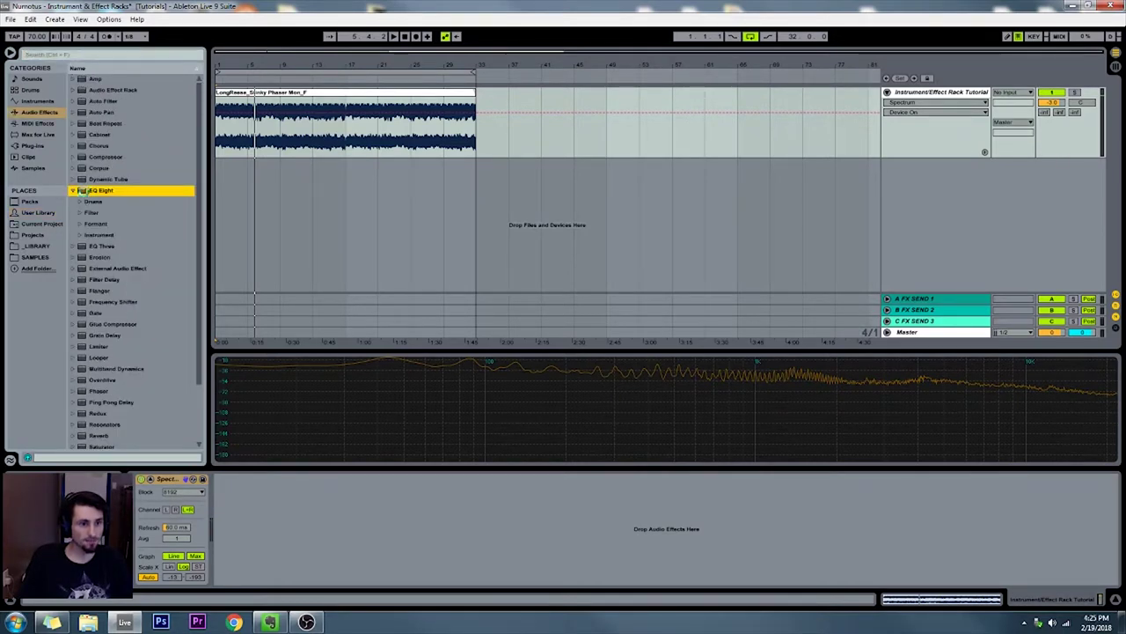
pyautogui.doubleClick(86, 191)
pyautogui.click(315, 512)
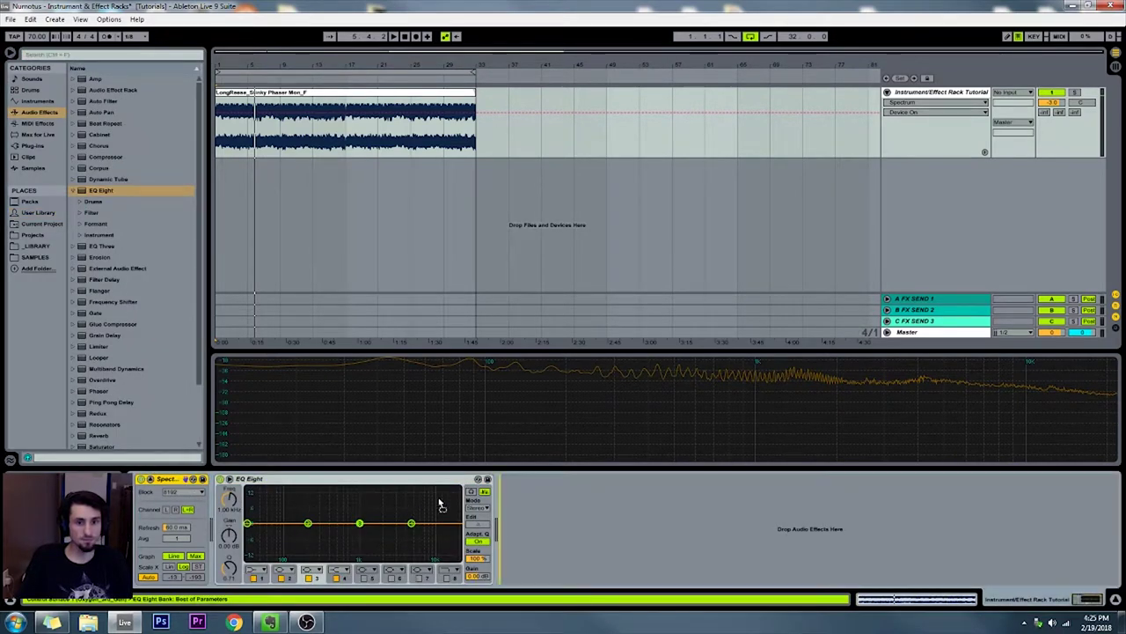
pyautogui.moveTo(249, 478); pyautogui.dragTo(196, 493)
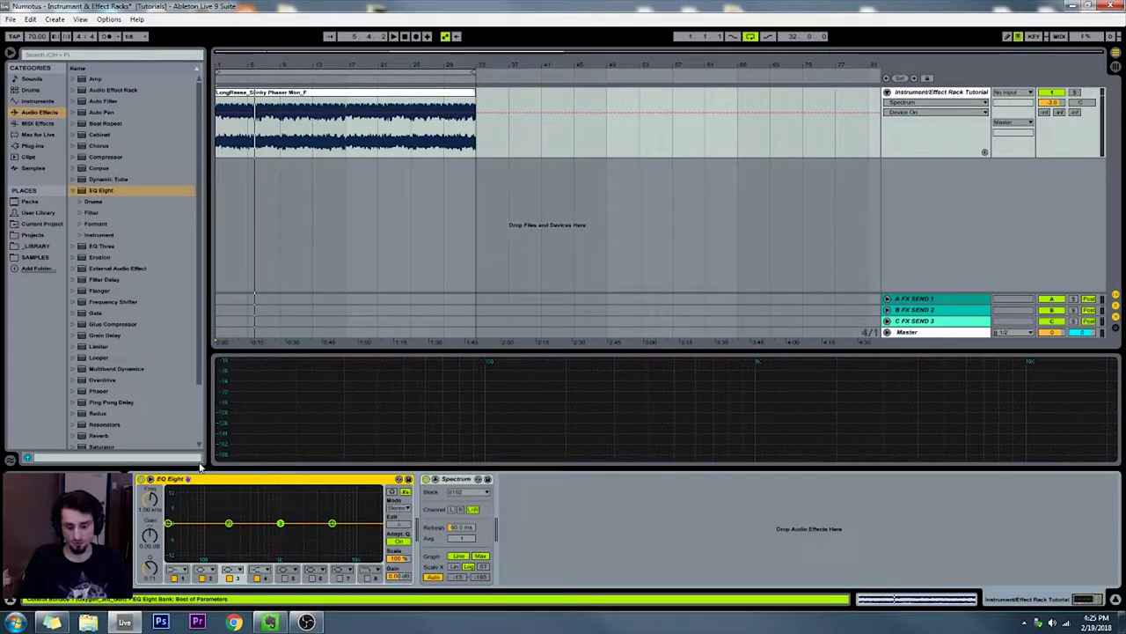
# - Group the EQ Eight into an Audio Effect Rack, show its chain list and duplicate the chain to make four chains
pyautogui.hotkey('ctrl', 'g')
pyautogui.click(142, 508)
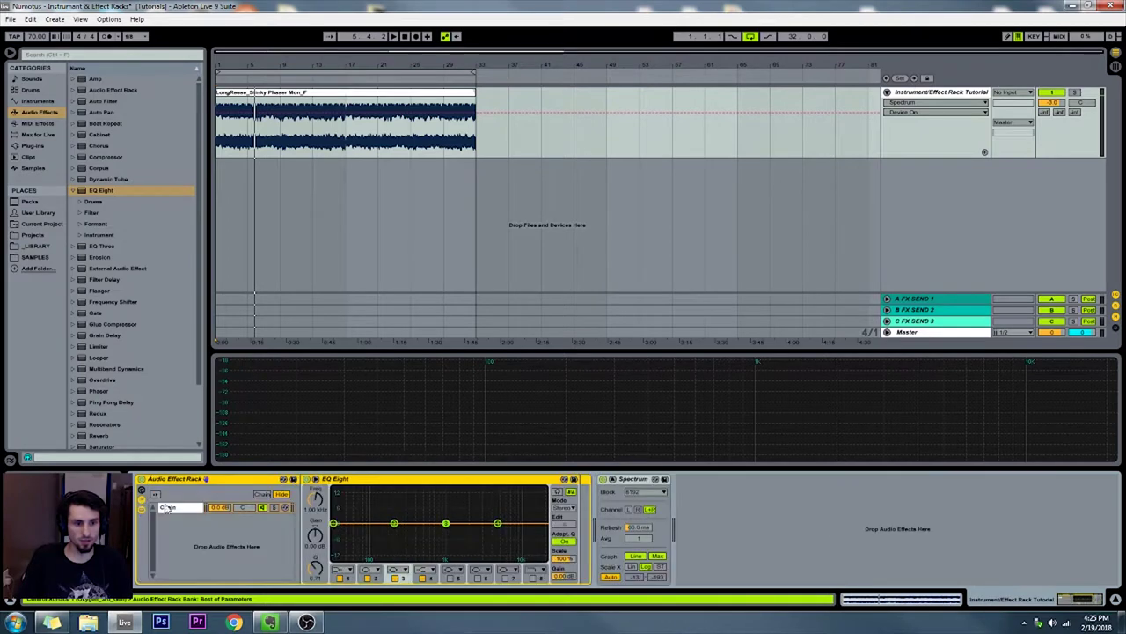
pyautogui.hotkey('ctrl', 'd')
pyautogui.hotkey('ctrl', 'd')
pyautogui.hotkey('ctrl', 'd')
# - Rename the four chains Low, Low Mid, High Mid and High from the lowest one up, and show the rack's macro controls
pyautogui.click(171, 542)
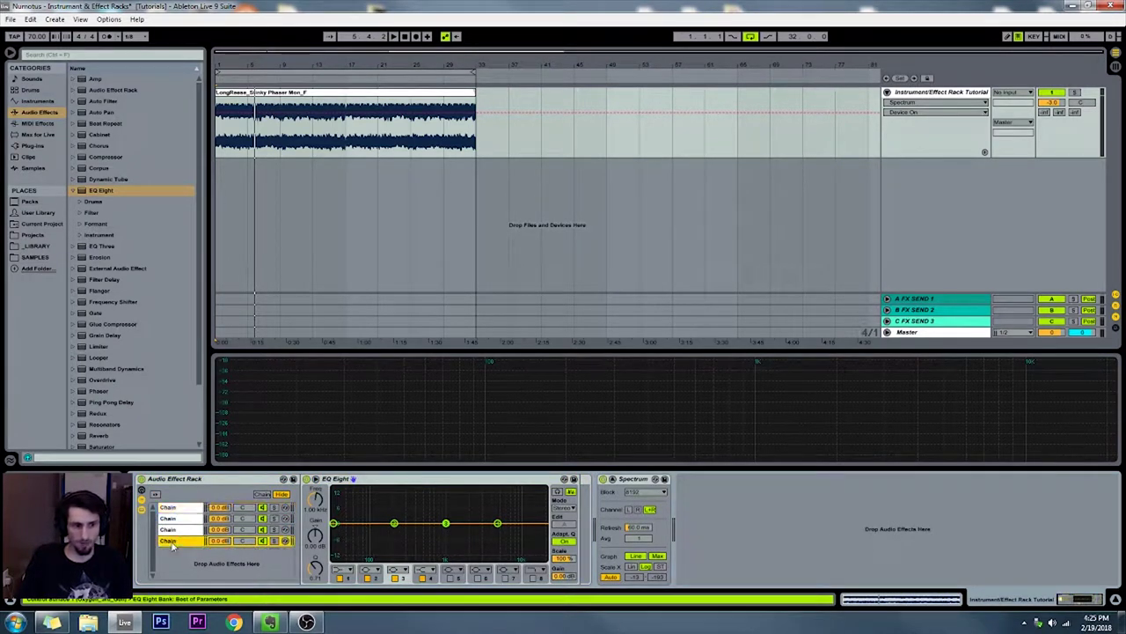
pyautogui.write('Lows')
pyautogui.press('BackSpace')
pyautogui.press('BackSpace')
pyautogui.press('BackSpace')
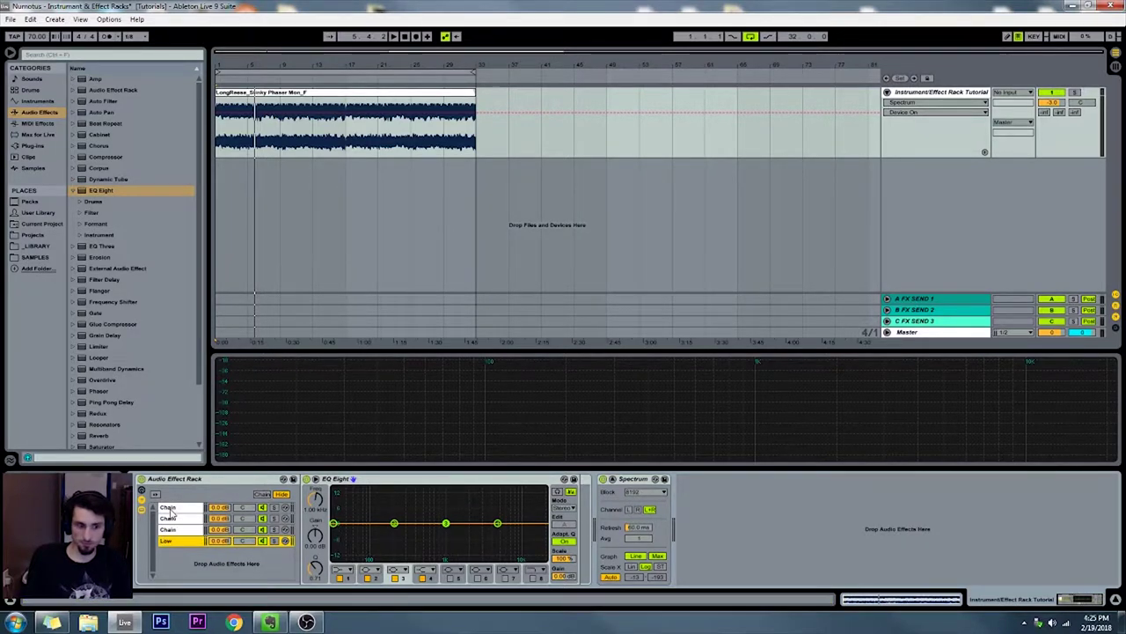
pyautogui.click(170, 531)
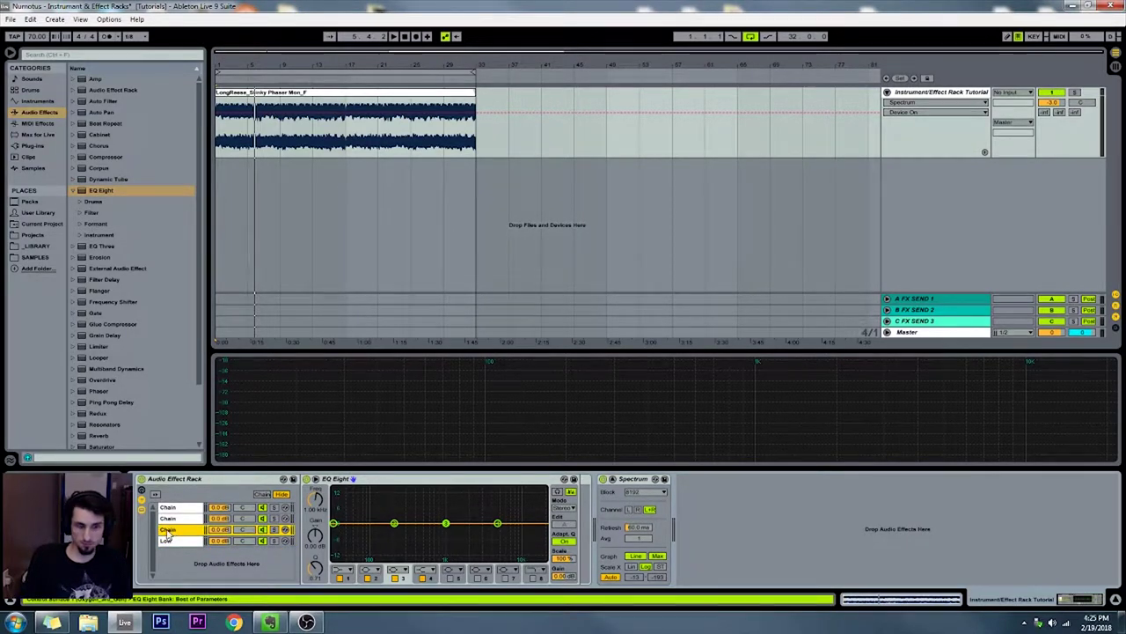
pyautogui.write('Low M')
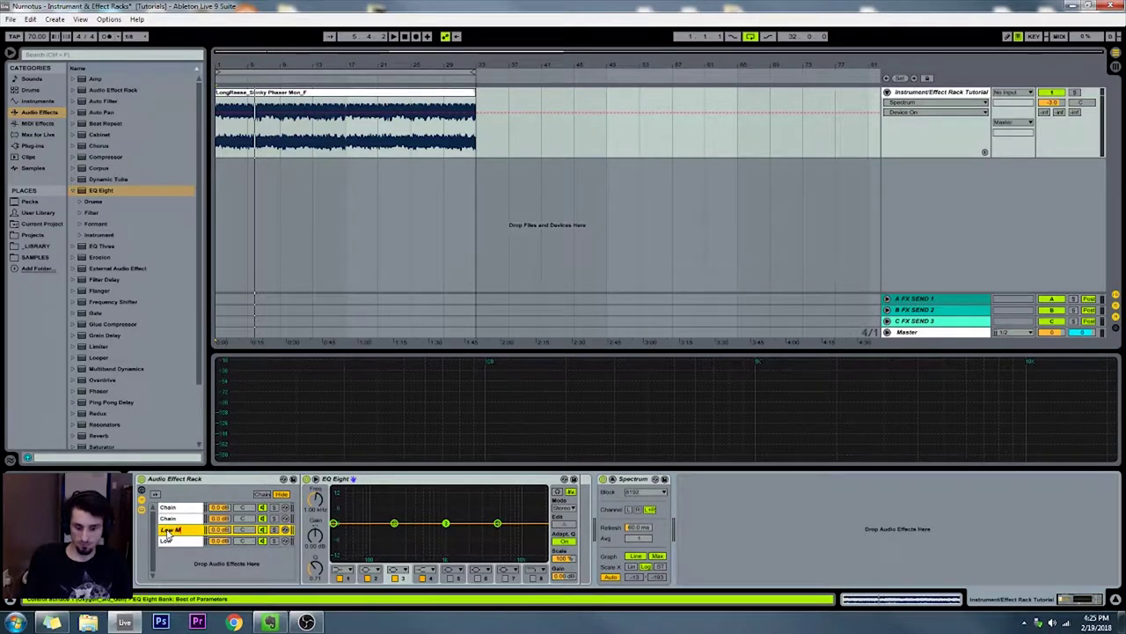
pyautogui.write('Low Mid')
pyautogui.click(196, 521)
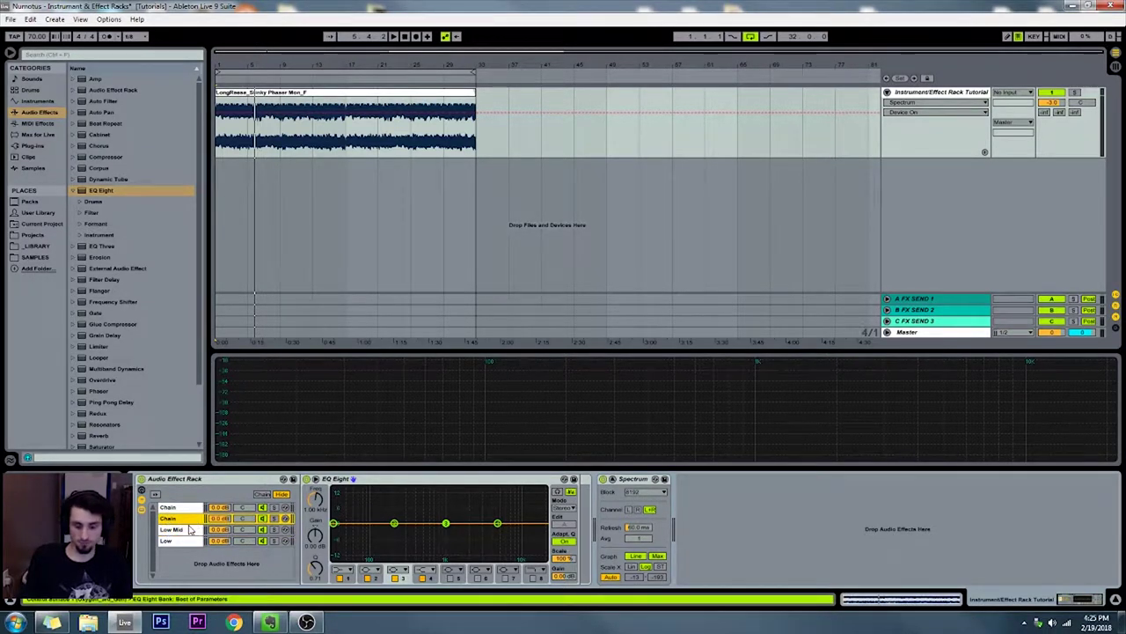
pyautogui.write('High Mid')
pyautogui.click(175, 510)
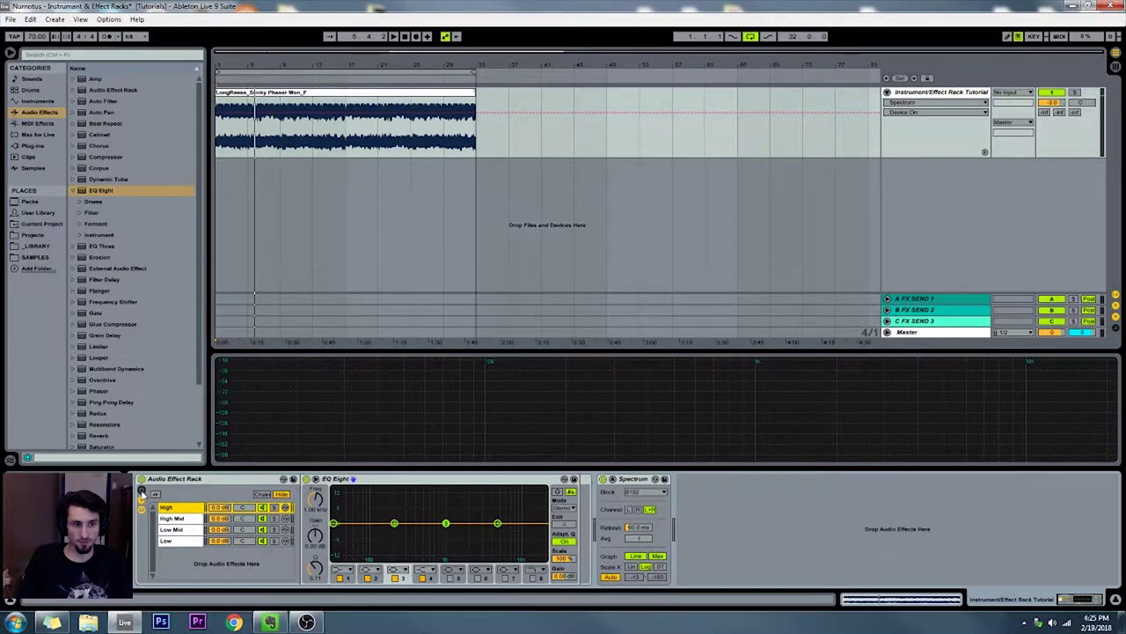
pyautogui.click(213, 485)
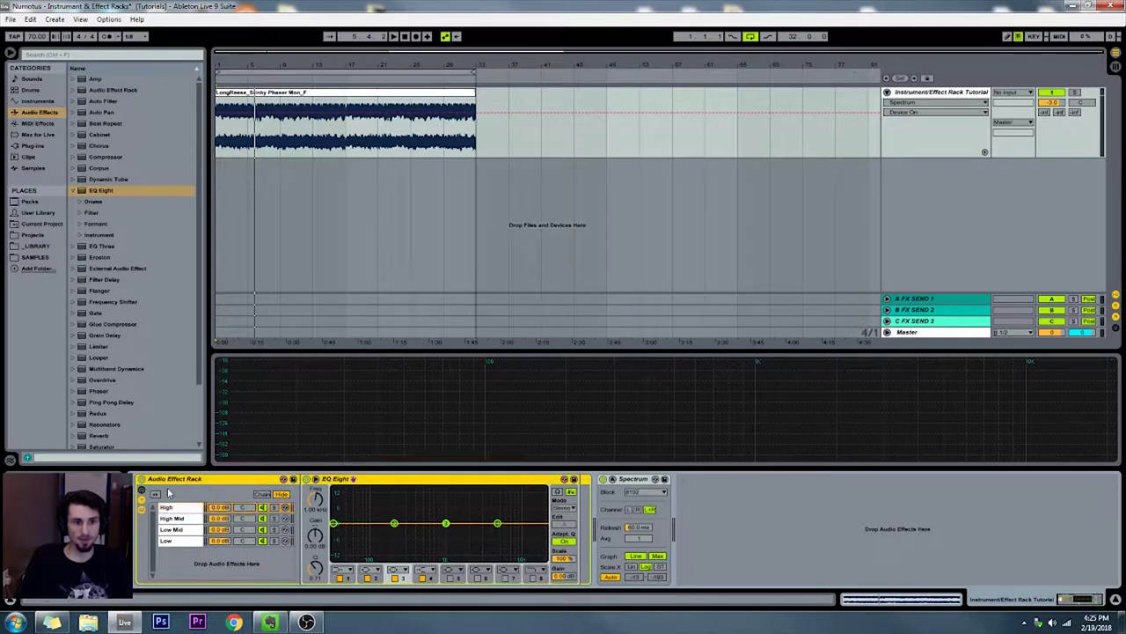
pyautogui.click(142, 490)
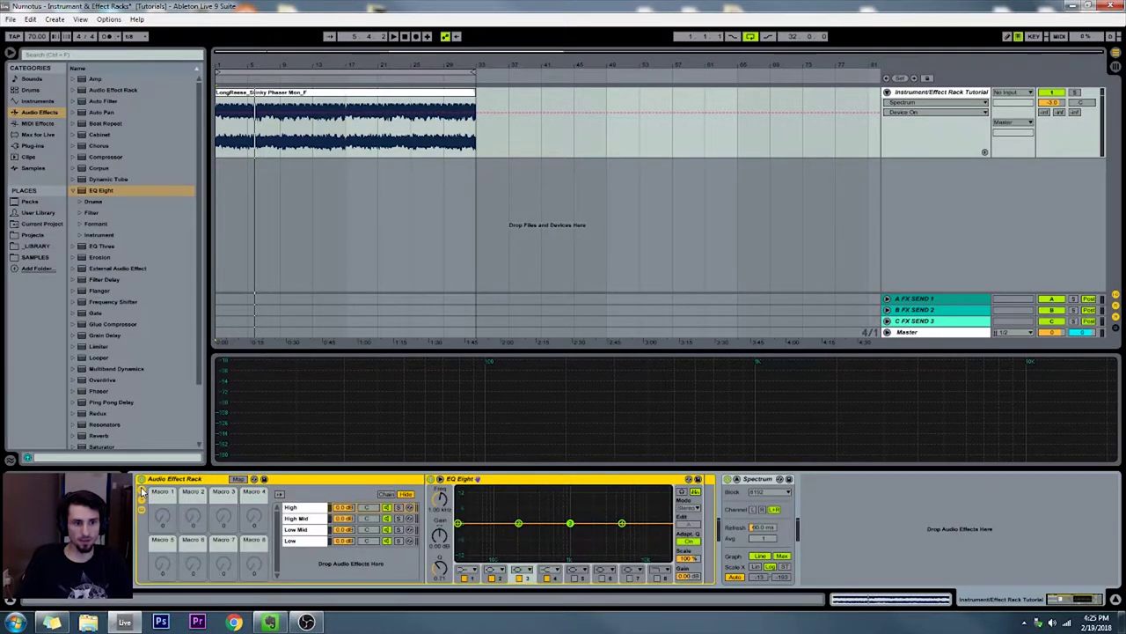
# - Look over the EQ Eight in the High, High Mid, Low Mid and Low chains
pyautogui.click(519, 522)
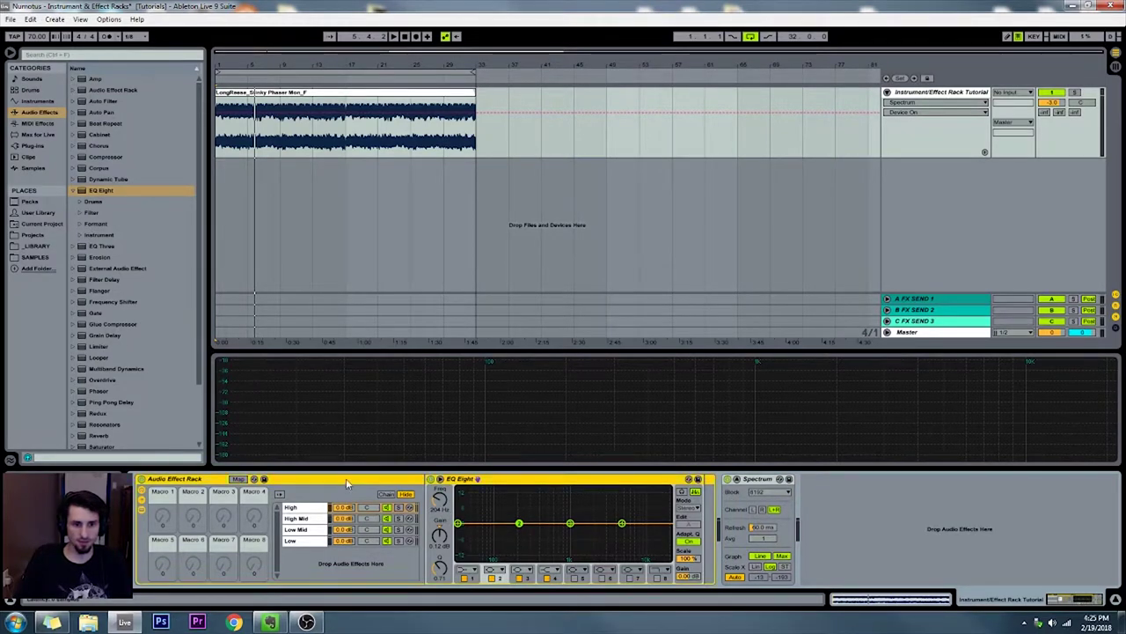
pyautogui.click(299, 508)
pyautogui.click(540, 478)
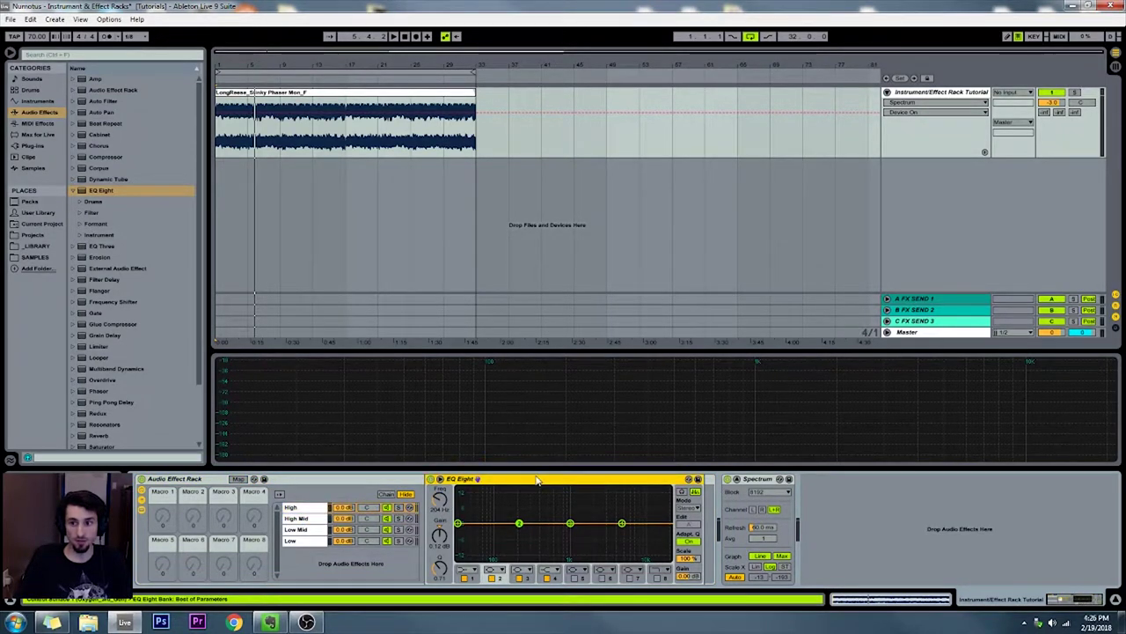
pyautogui.click(631, 490)
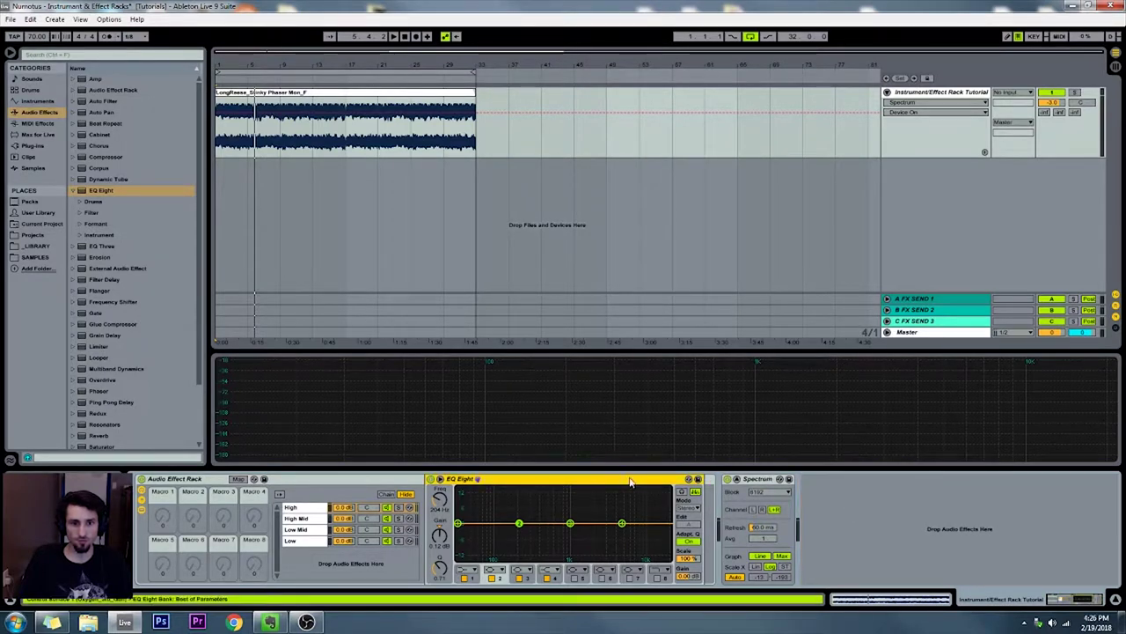
pyautogui.click(295, 518)
pyautogui.click(296, 529)
pyautogui.click(296, 540)
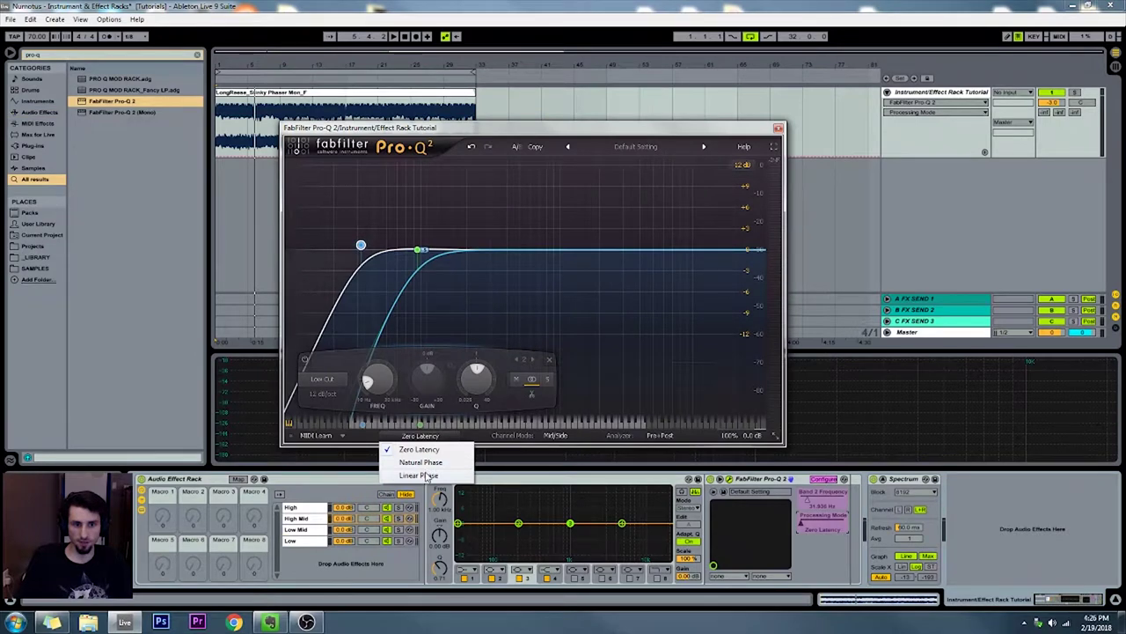
# - Try Linear Phase processing at Medium resolution in FabFilter Pro-Q 2, close its window and remove the plug-in from the chain
pyautogui.click(426, 475)
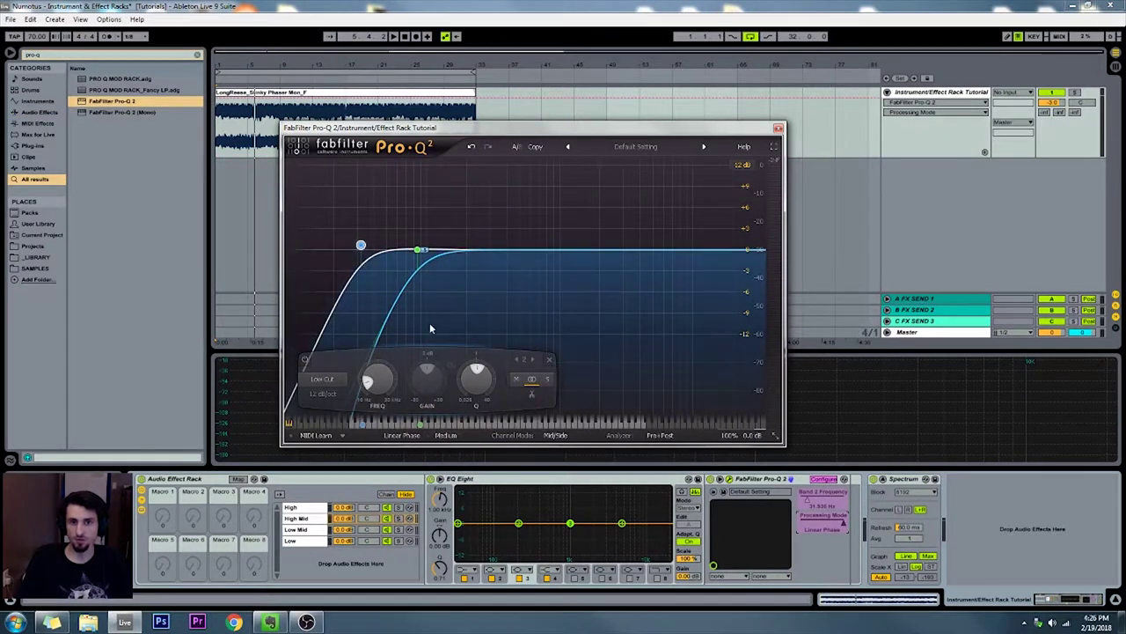
pyautogui.click(447, 435)
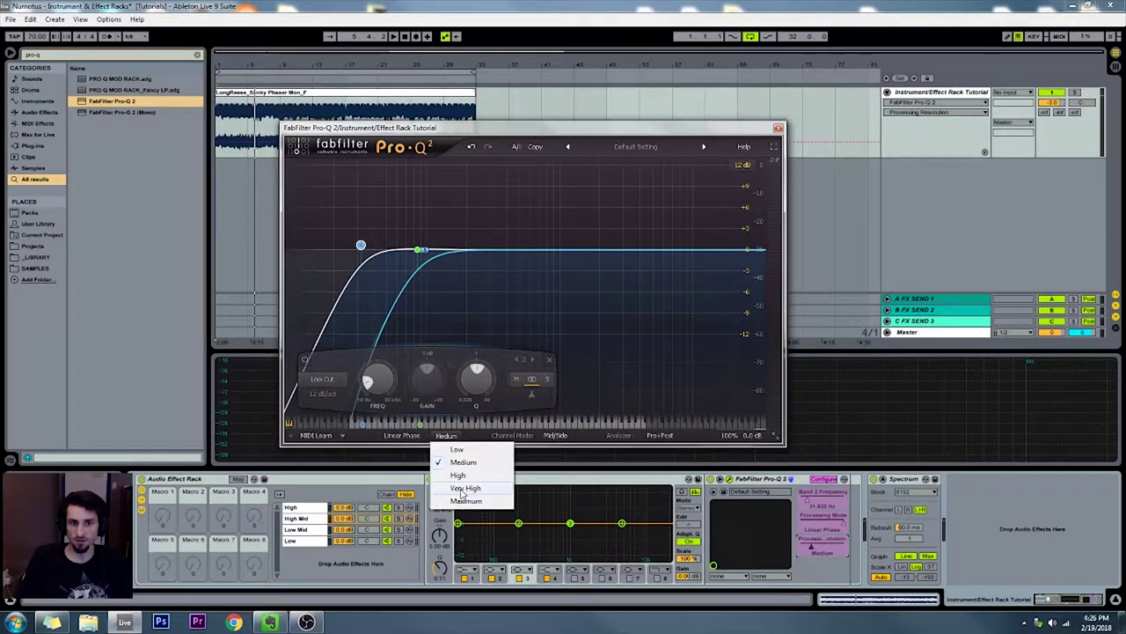
pyautogui.click(463, 462)
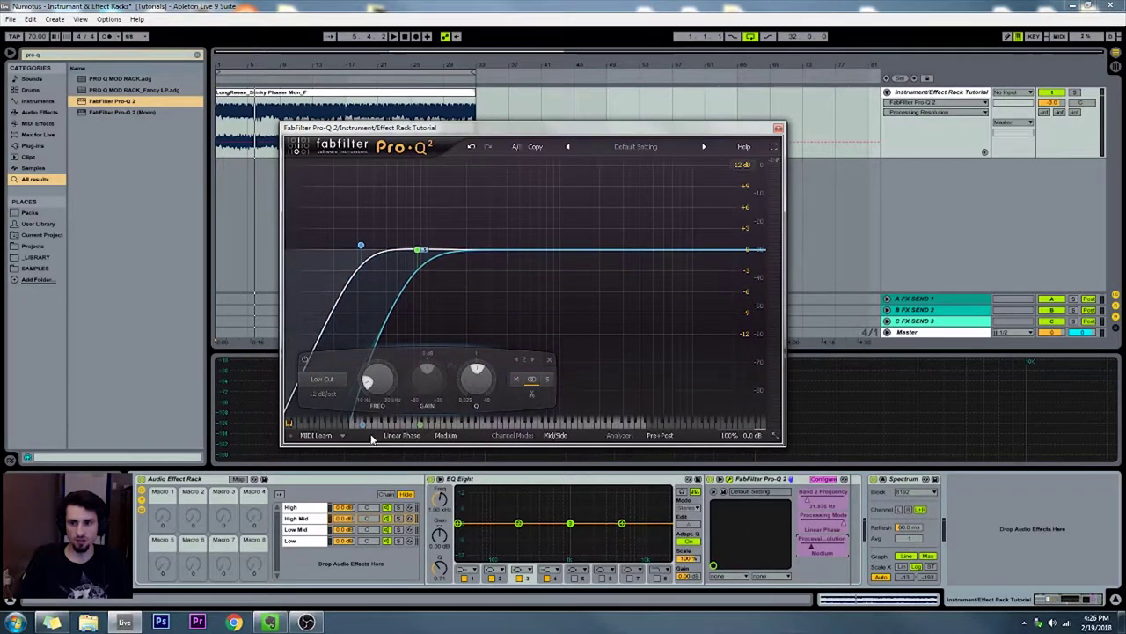
pyautogui.click(777, 127)
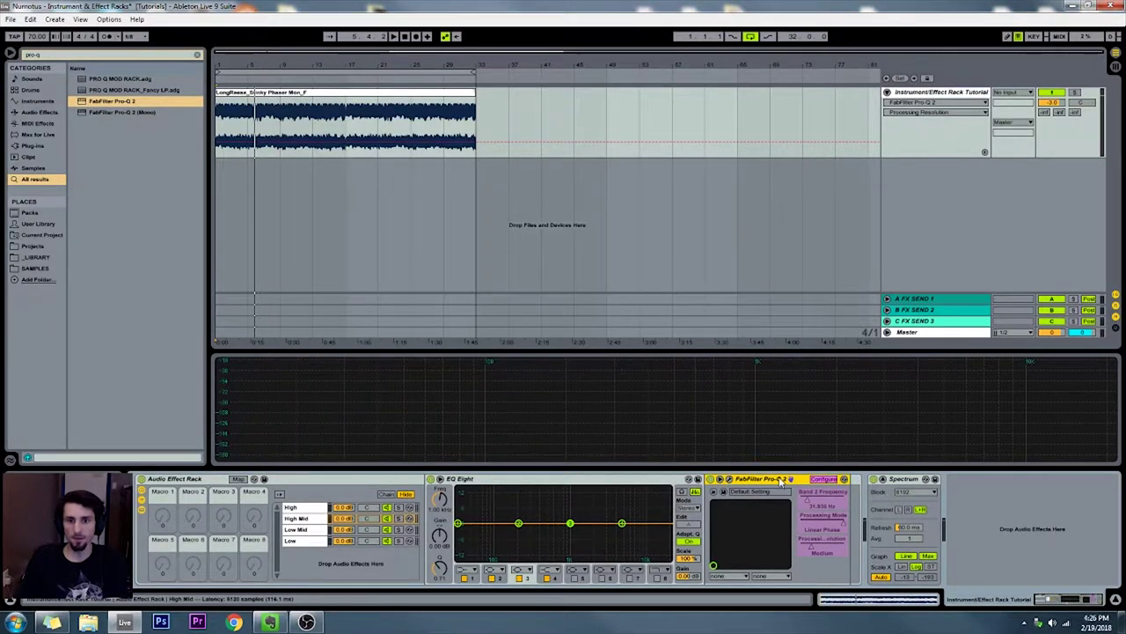
pyautogui.press('Delete')
# - In the High Mid chain's EQ Eight, set filter 1 to low cut, turn off filters 2 to 4 and turn on filter 8
pyautogui.click(473, 576)
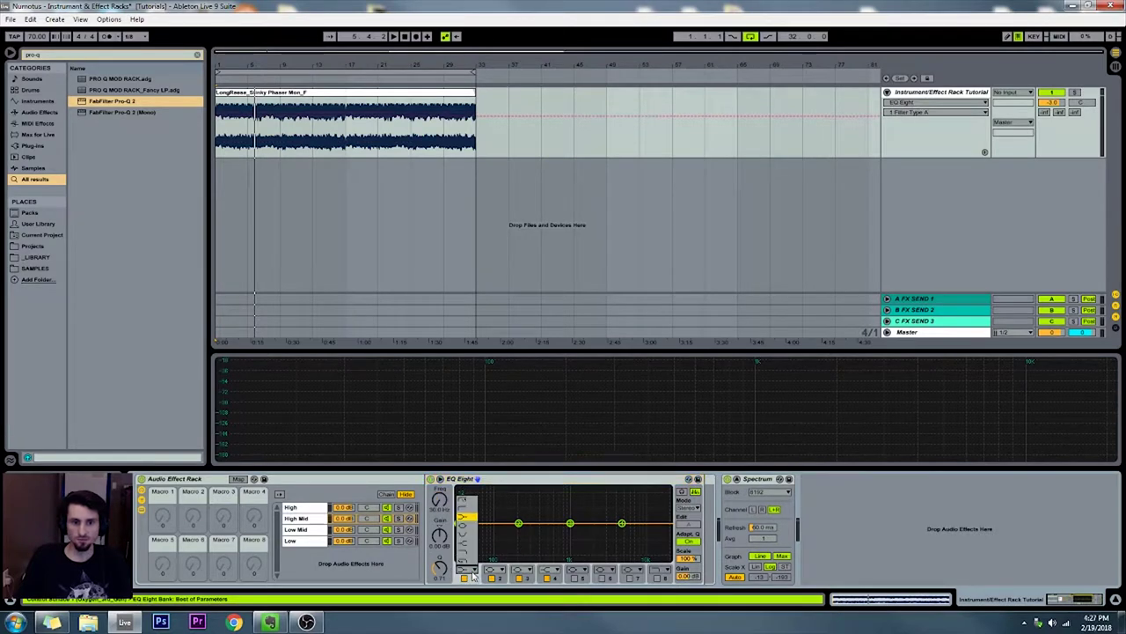
pyautogui.click(467, 510)
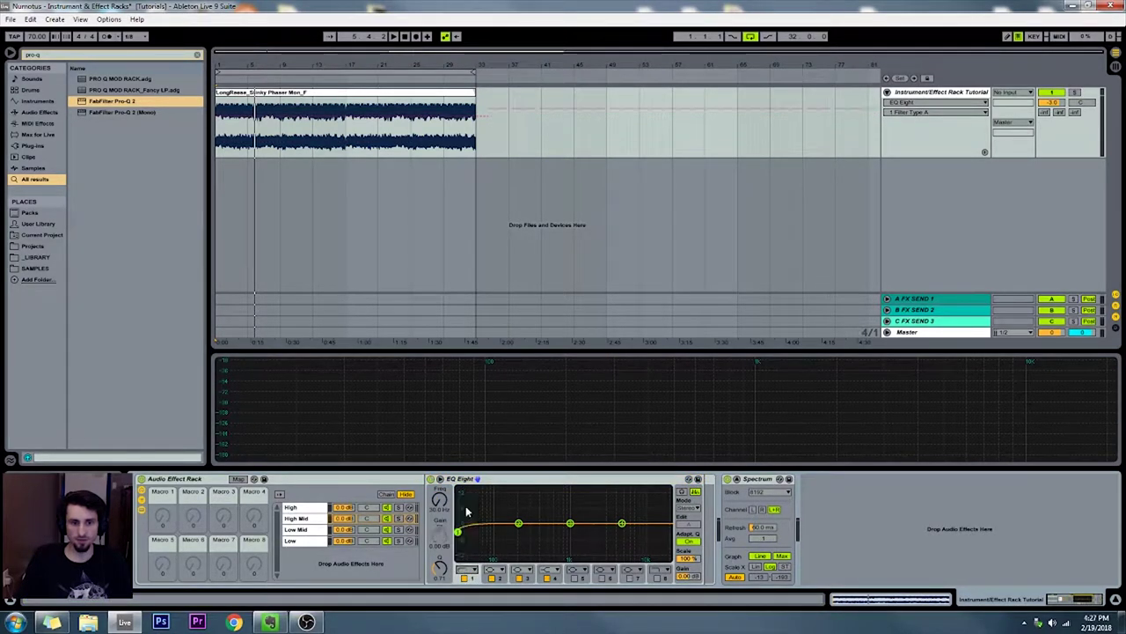
pyautogui.click(492, 578)
pyautogui.click(548, 578)
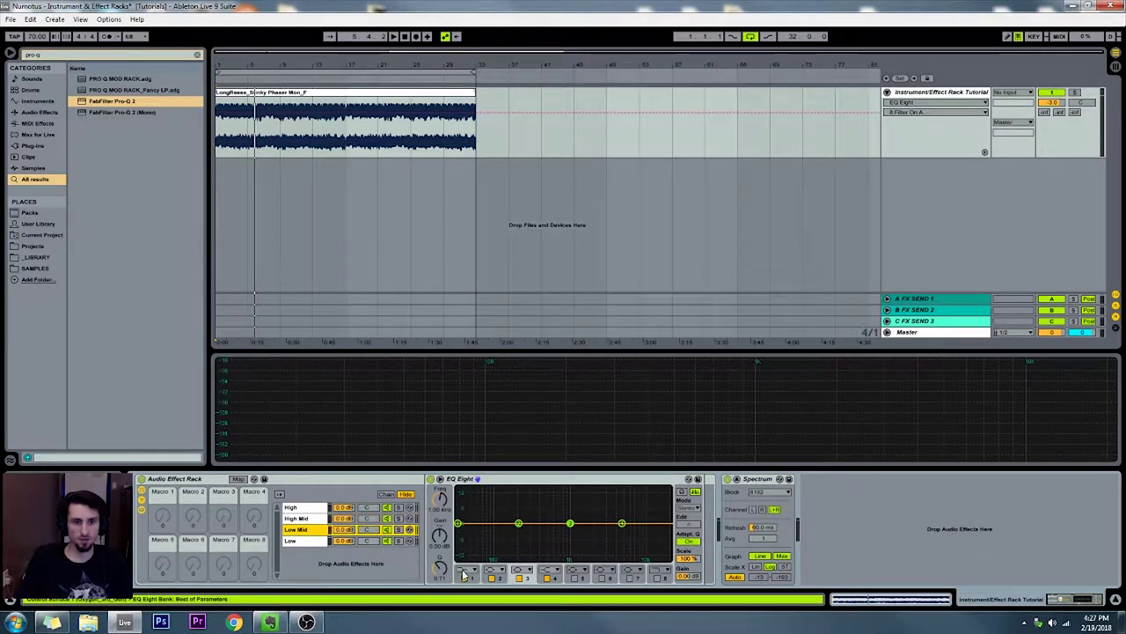
# - In the Low Mid chain's EQ Eight, set filter 1 to low cut, disable filters 2 to 4 and enable filter 8
pyautogui.click(466, 570)
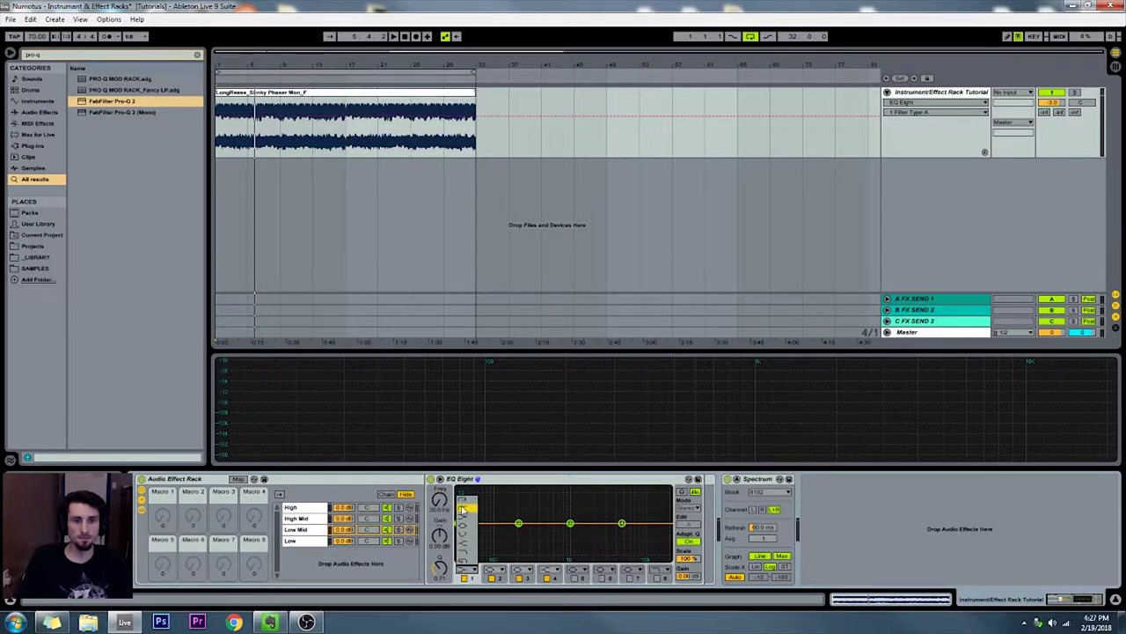
pyautogui.click(462, 507)
pyautogui.click(492, 578)
pyautogui.click(520, 578)
pyautogui.click(547, 578)
pyautogui.click(657, 578)
# - In the High chain's EQ Eight, enable filter 8, disable filters 2 to 4 and make filter 1 an active low cut
pyautogui.click(293, 518)
pyautogui.click(303, 529)
pyautogui.click(303, 518)
pyautogui.click(304, 507)
pyautogui.click(657, 578)
pyautogui.click(548, 578)
pyautogui.click(520, 578)
pyautogui.click(492, 579)
pyautogui.click(465, 578)
pyautogui.click(465, 570)
pyautogui.click(462, 509)
pyautogui.click(464, 579)
# - In the Low chain's EQ Eight, disable filters 2 to 4, enable filter 8 and set filter 1 to low cut, checking against the other chains
pyautogui.click(303, 540)
pyautogui.click(492, 578)
pyautogui.click(520, 578)
pyautogui.click(547, 578)
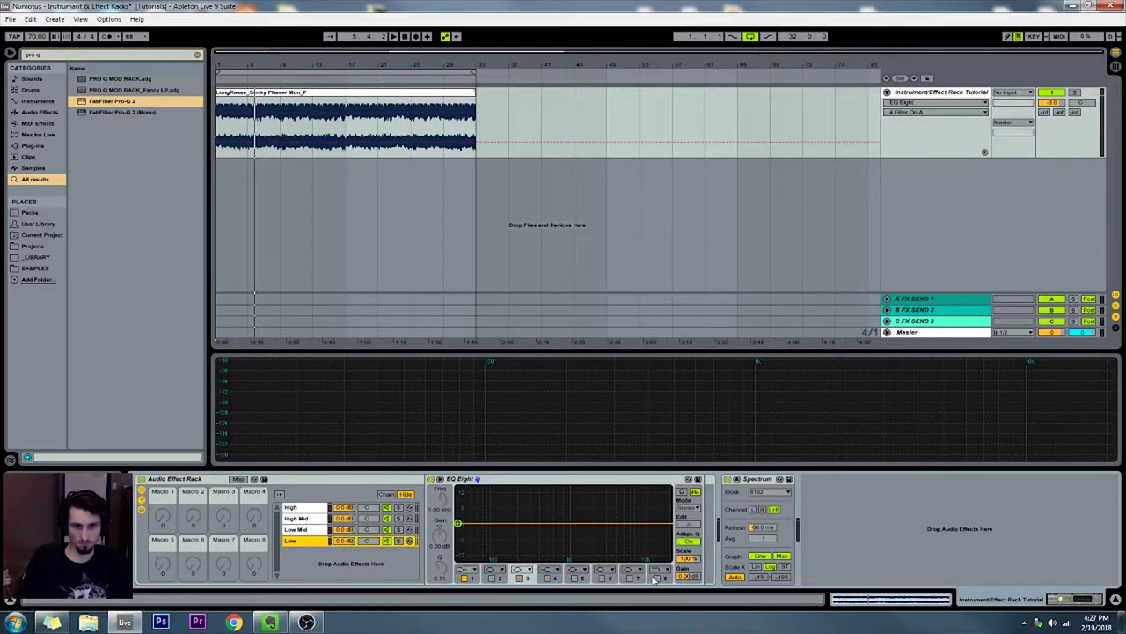
pyautogui.click(656, 578)
pyautogui.click(466, 570)
pyautogui.click(462, 507)
pyautogui.click(294, 507)
pyautogui.click(296, 518)
pyautogui.click(296, 542)
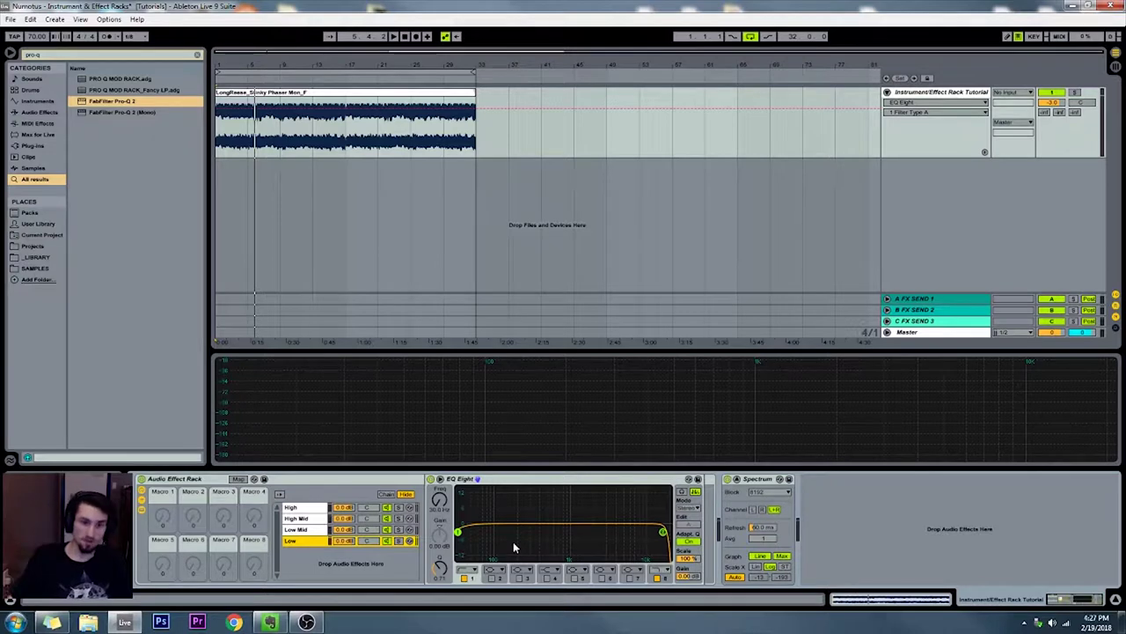
# - Map the band 1 frequency of the Low chain's EQ Eight to Macro 1 and set the macro to 30 Hz
pyautogui.moveTo(440, 504)
pyautogui.mouseDown()
pyautogui.moveTo(439, 478)
pyautogui.moveTo(442, 502)
pyautogui.mouseUp()
pyautogui.rightClick(442, 501)
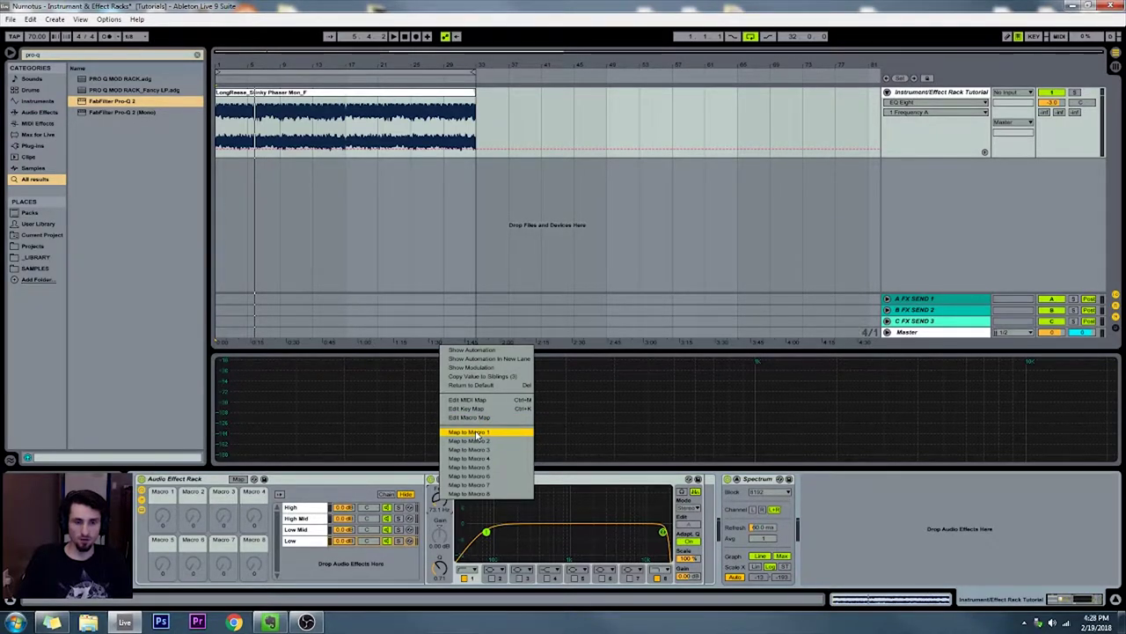
pyautogui.click(475, 432)
pyautogui.moveTo(162, 515)
pyautogui.mouseDown()
pyautogui.moveTo(163, 493)
pyautogui.moveTo(162, 521)
pyautogui.mouseUp()
pyautogui.click(297, 543)
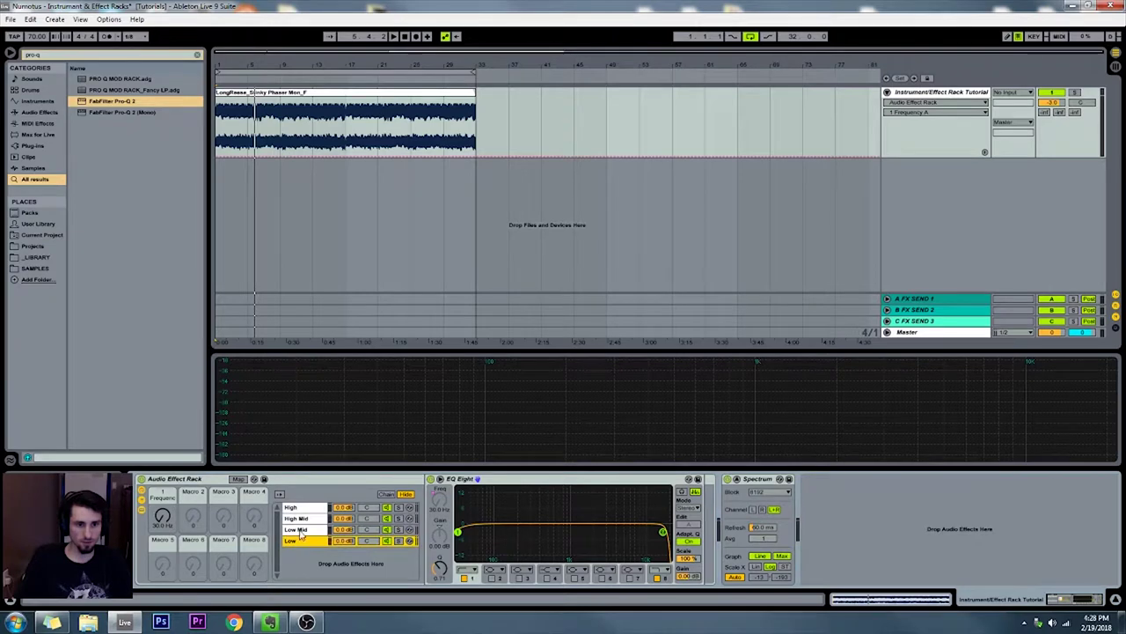
pyautogui.moveTo(162, 517)
pyautogui.mouseDown()
pyautogui.moveTo(162, 476)
pyautogui.moveTo(163, 516)
pyautogui.mouseUp()
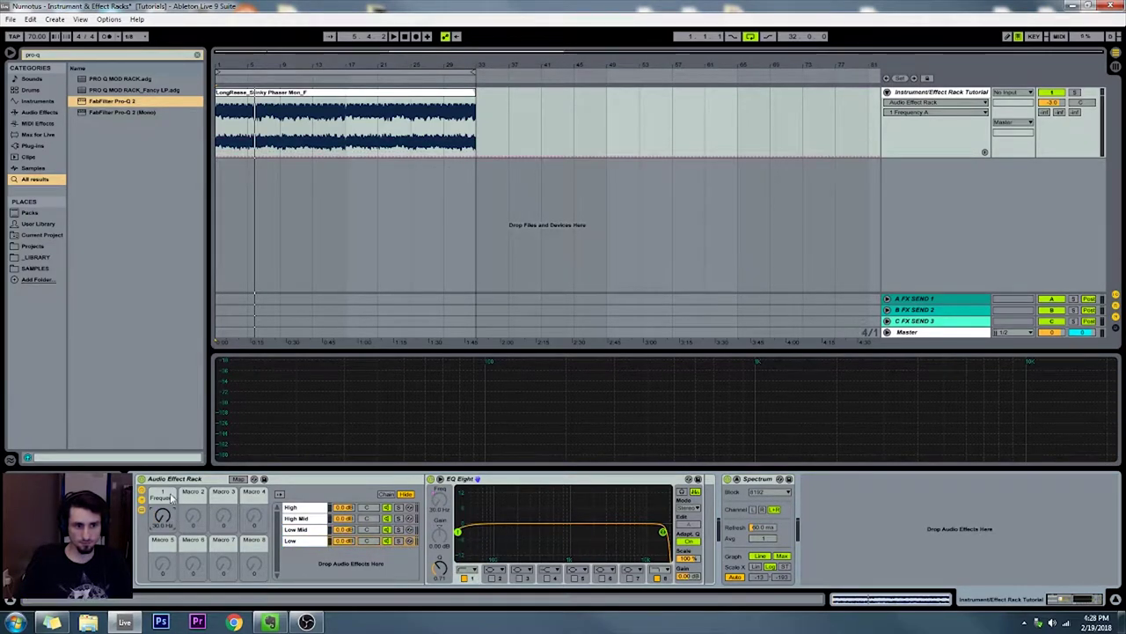
# - Rename Macro 1 of the Audio Effect Rack as "Low Cut"
pyautogui.click(172, 495)
pyautogui.hotkey('ctrl', 'r')
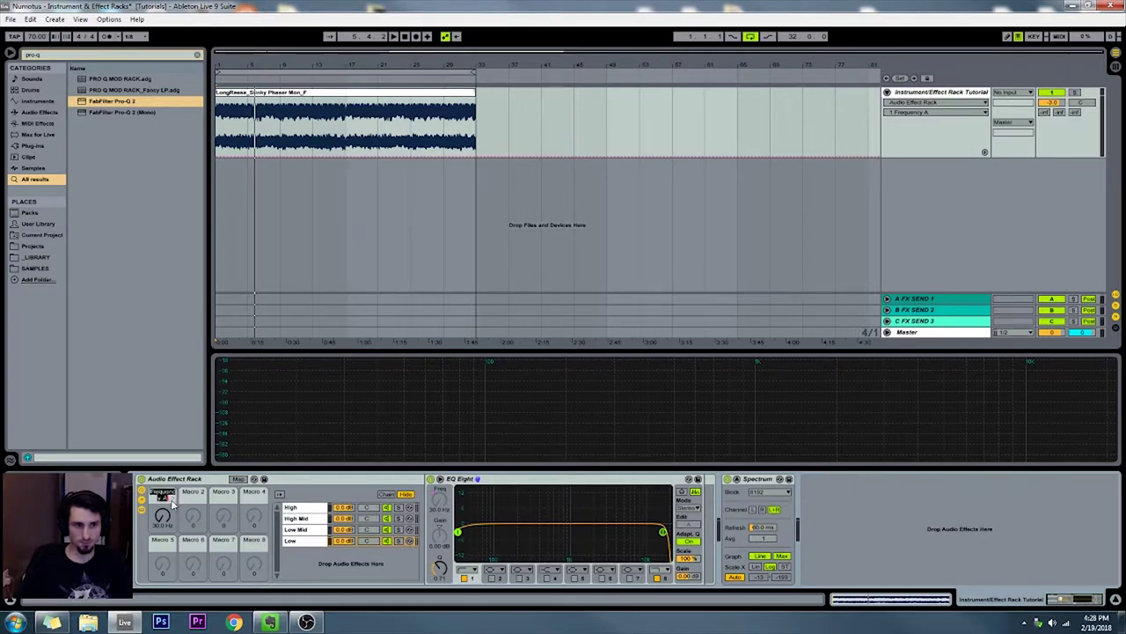
pyautogui.write('Low Cut')
pyautogui.press('Return')
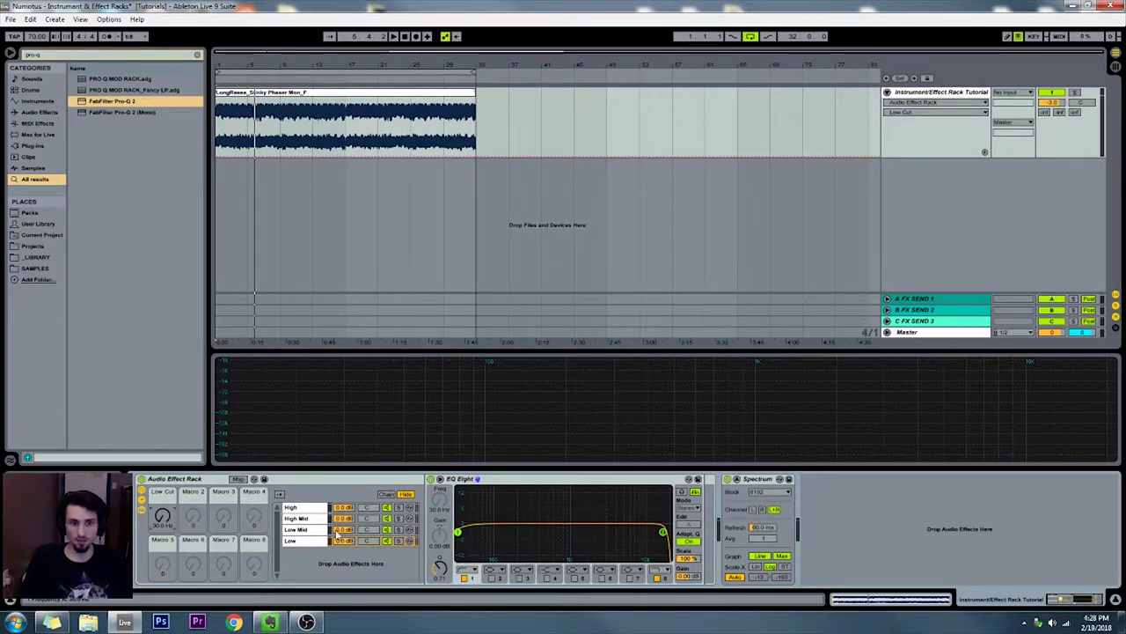
# - Map the band 8 frequency of the Low chain's EQ Eight to Macro 2
pyautogui.click(663, 532)
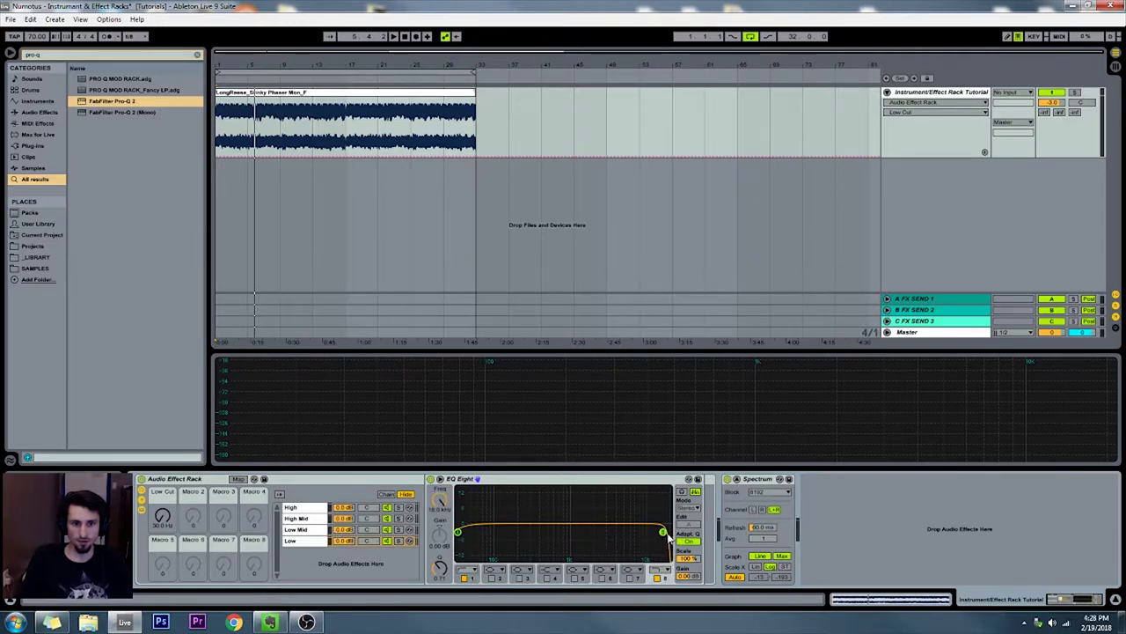
pyautogui.moveTo(443, 507); pyautogui.dragTo(443, 550)
pyautogui.rightClick(442, 508)
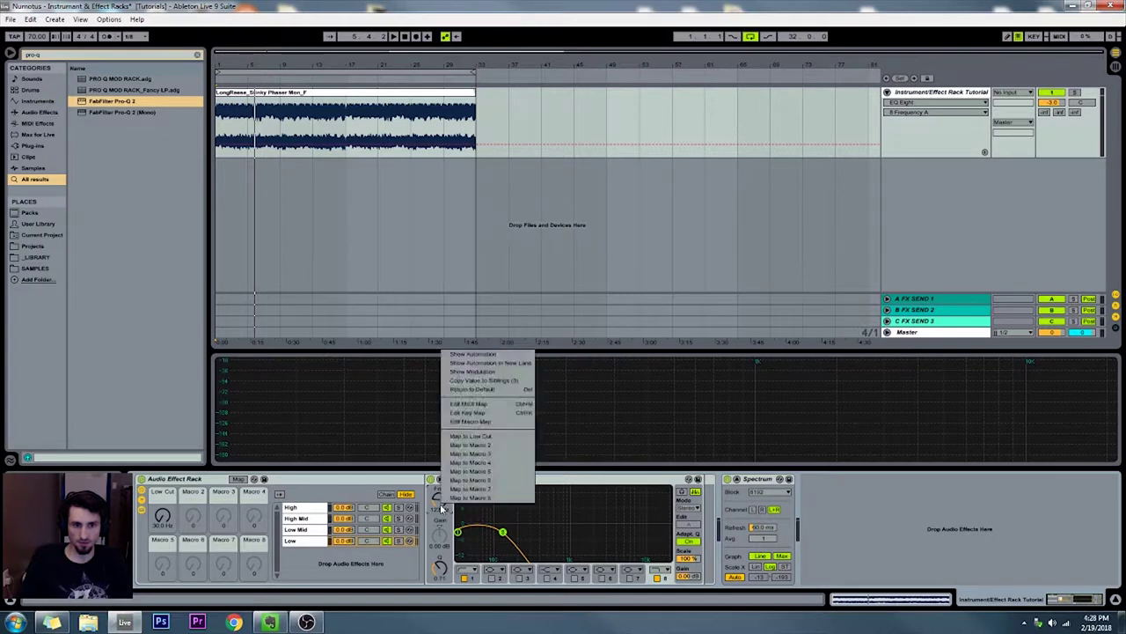
pyautogui.click(476, 445)
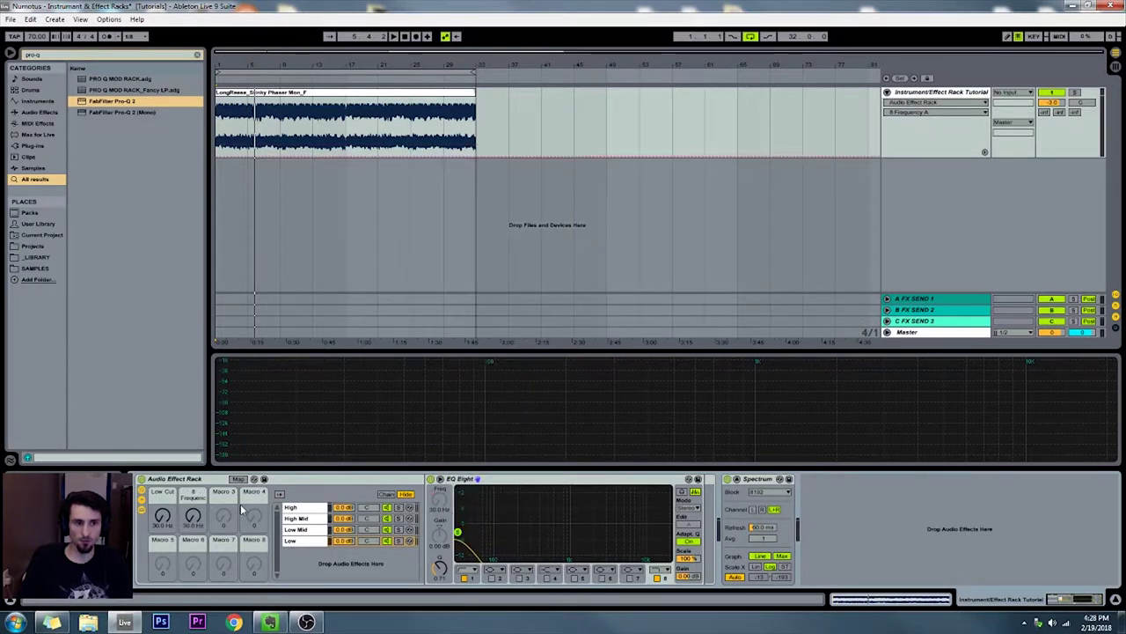
# - Rename Macro 2 of the rack as "Low- Low Mid"
pyautogui.click(197, 501)
pyautogui.hotkey('ctrl', 'r')
pyautogui.write('LLow Low')
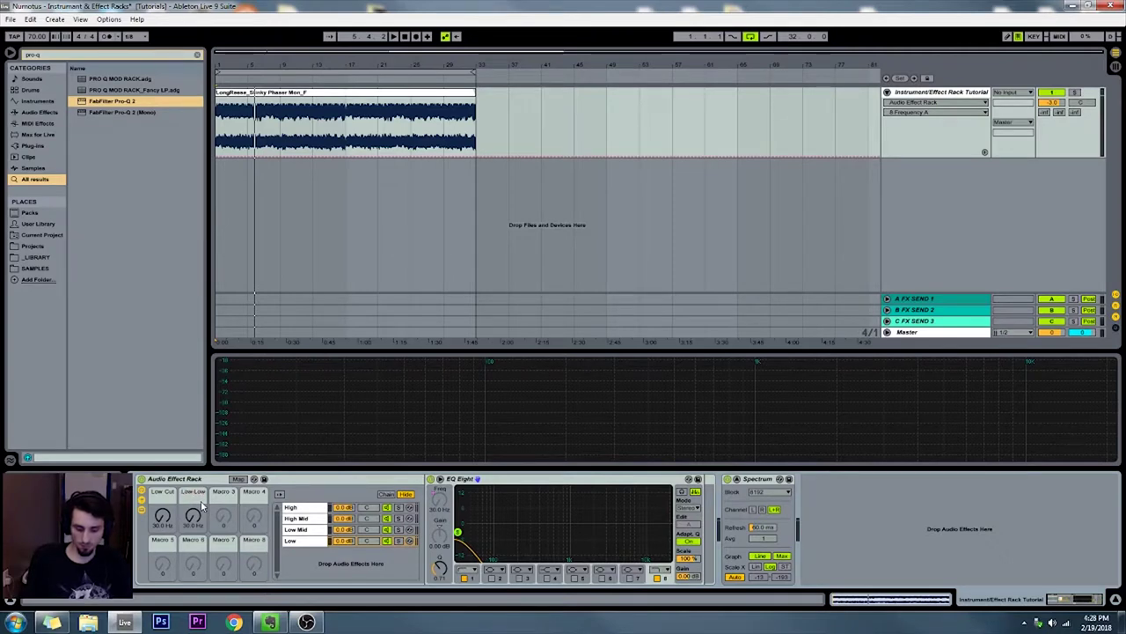
pyautogui.write(' Mid Cuts')
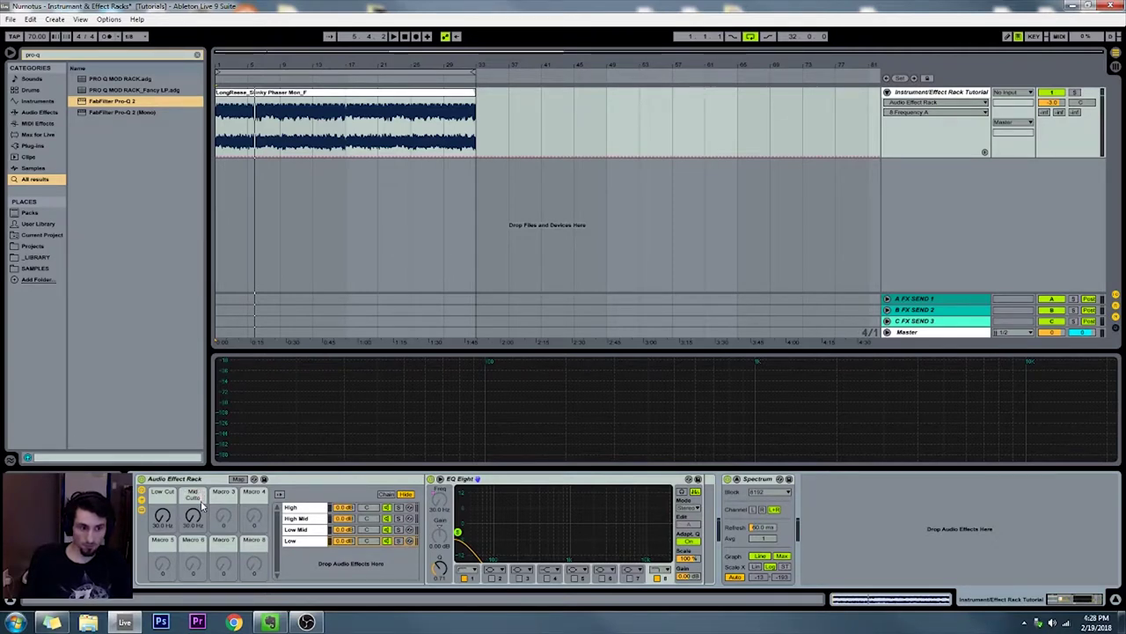
pyautogui.press('Return')
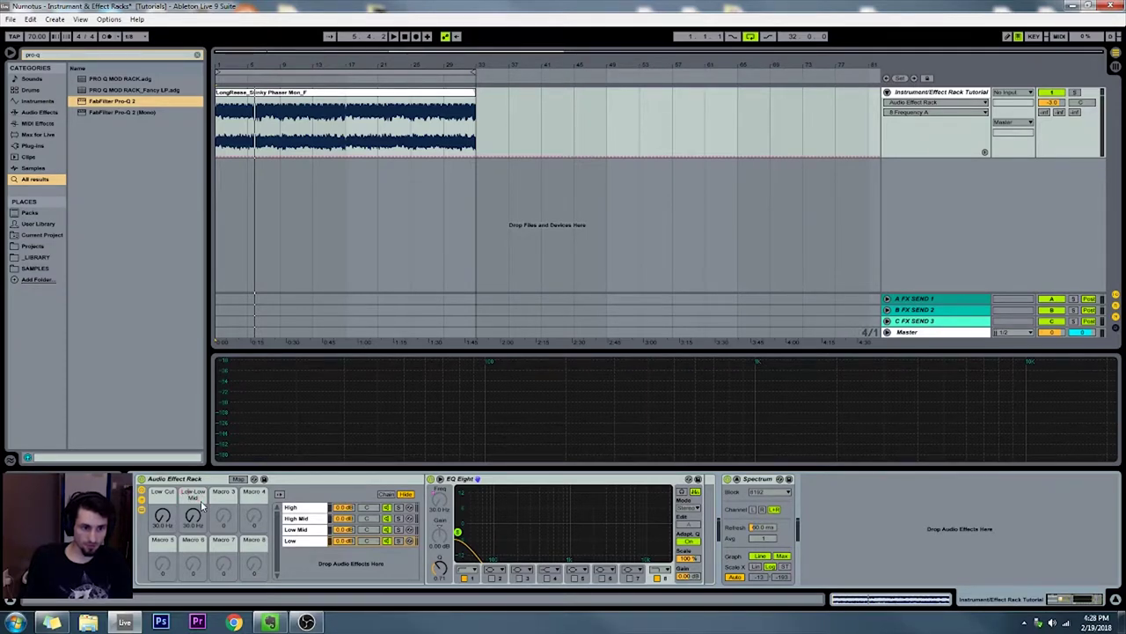
pyautogui.click(194, 498)
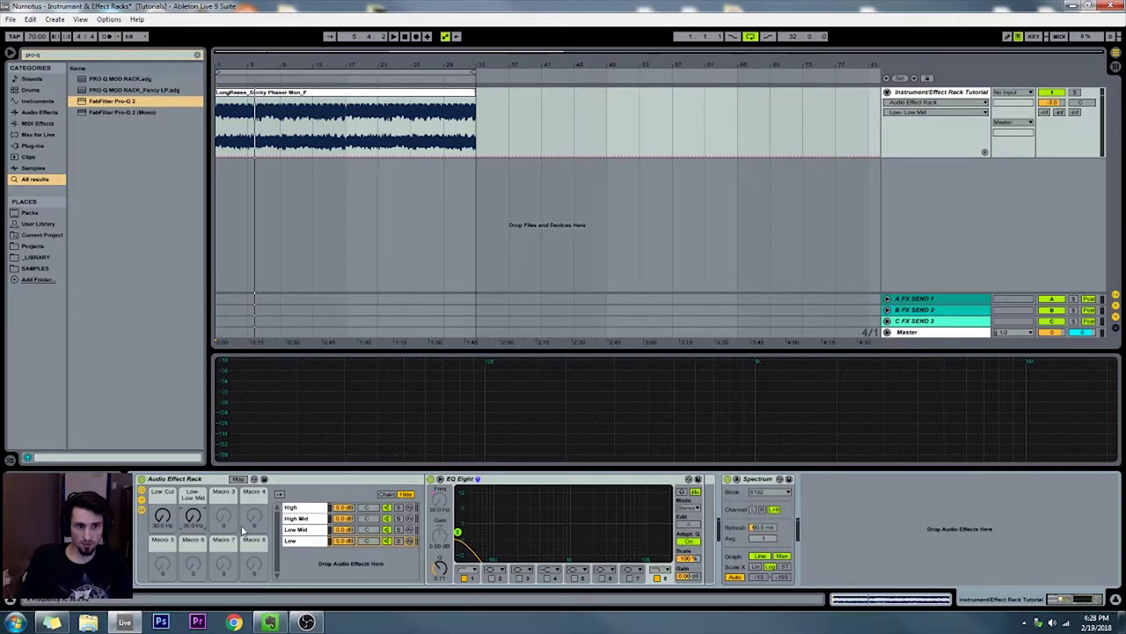
# - Map the band 1 frequency of the Low Mid chain's EQ Eight to the Low- Low Mid macro
pyautogui.click(299, 530)
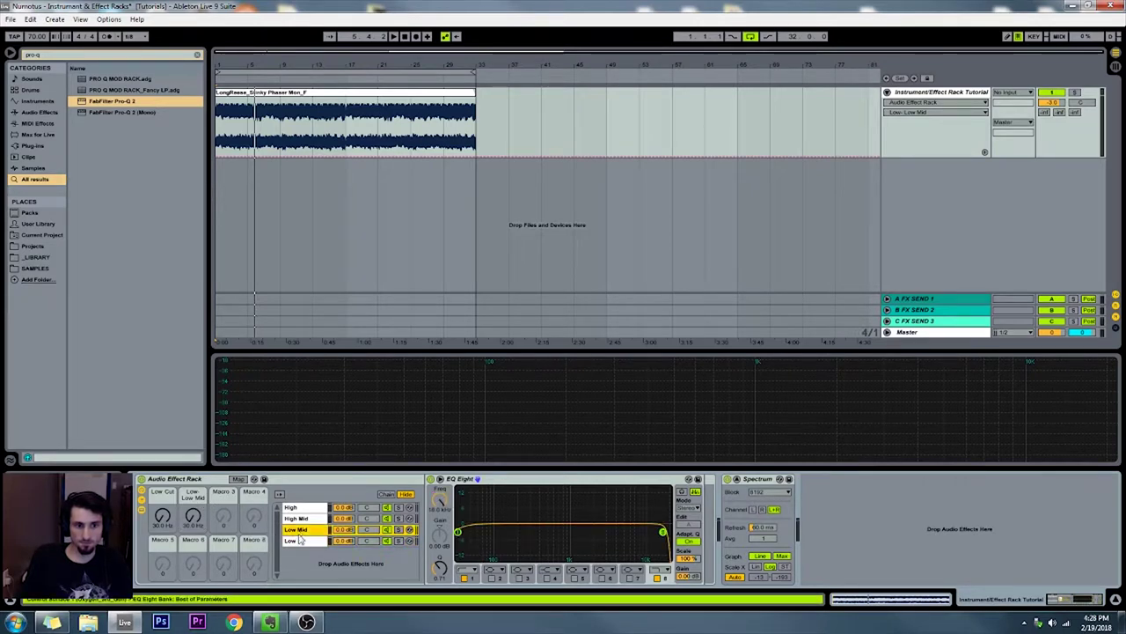
pyautogui.click(308, 541)
pyautogui.click(309, 531)
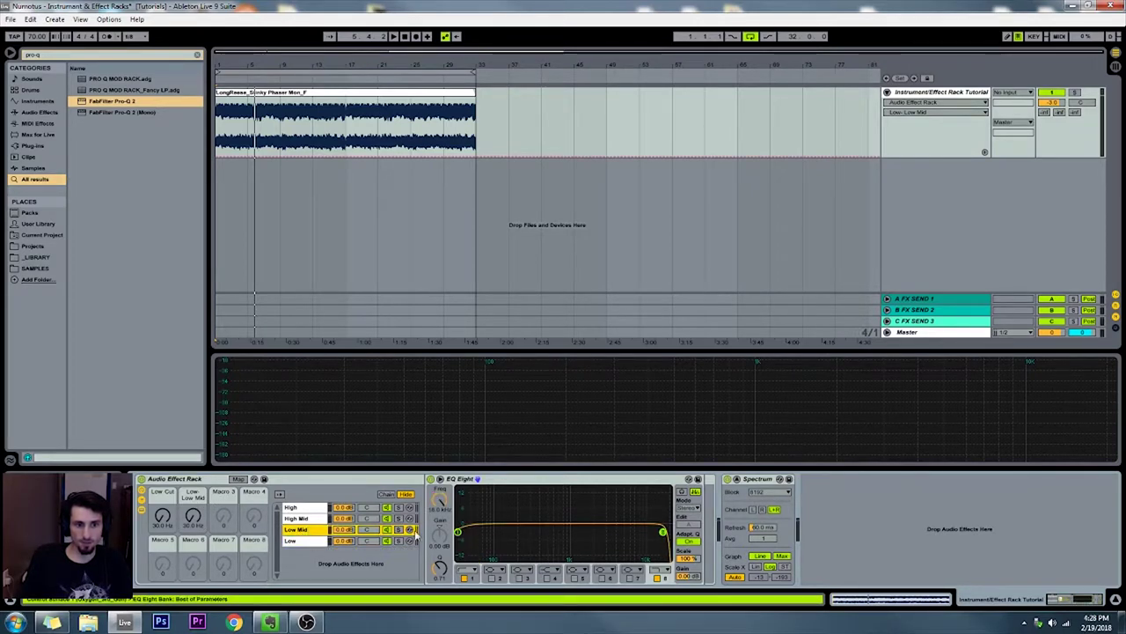
pyautogui.moveTo(439, 499); pyautogui.dragTo(439, 490)
pyautogui.rightClick(440, 499)
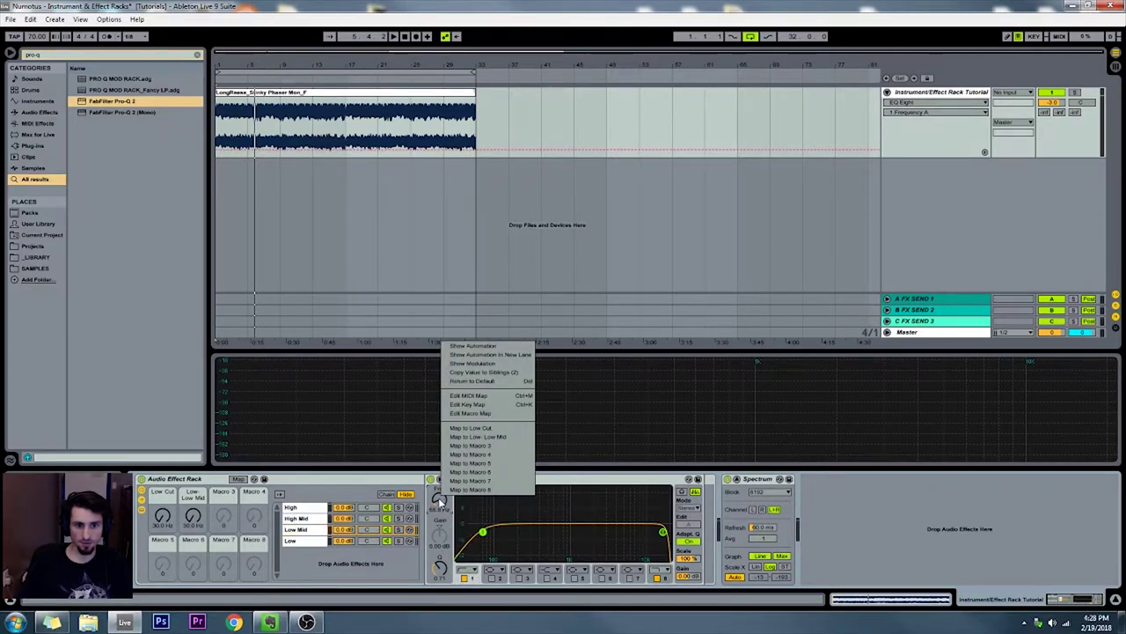
pyautogui.click(469, 437)
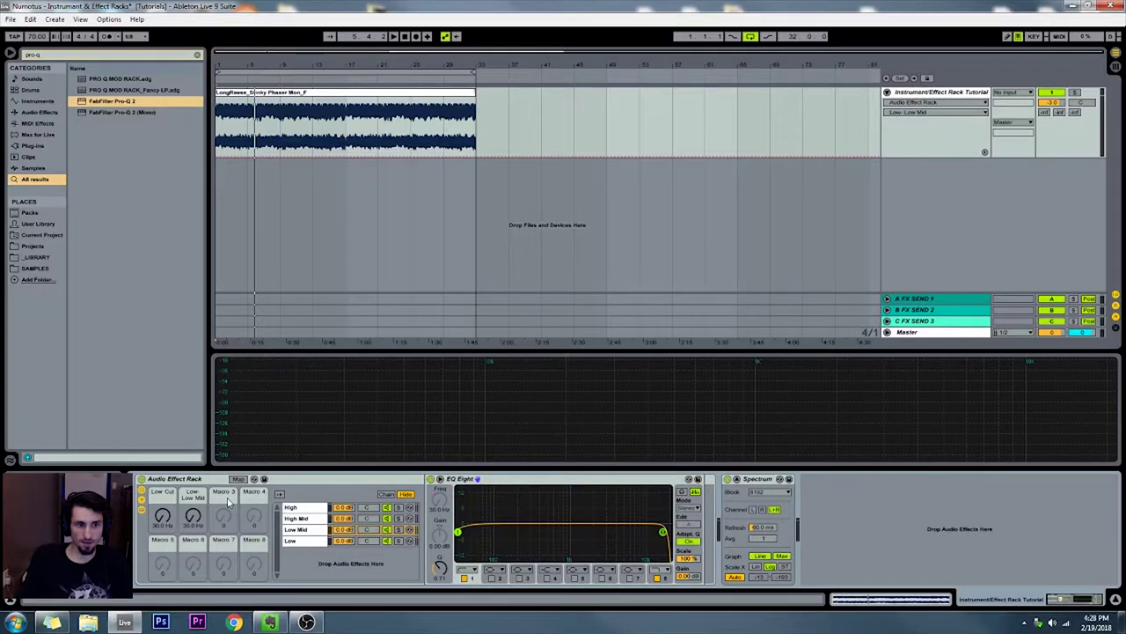
# - Test the Low- Low Mid macro against the Low and Low Mid chains' EQ curves and set it to 150 Hz
pyautogui.moveTo(193, 521); pyautogui.dragTo(193, 514)
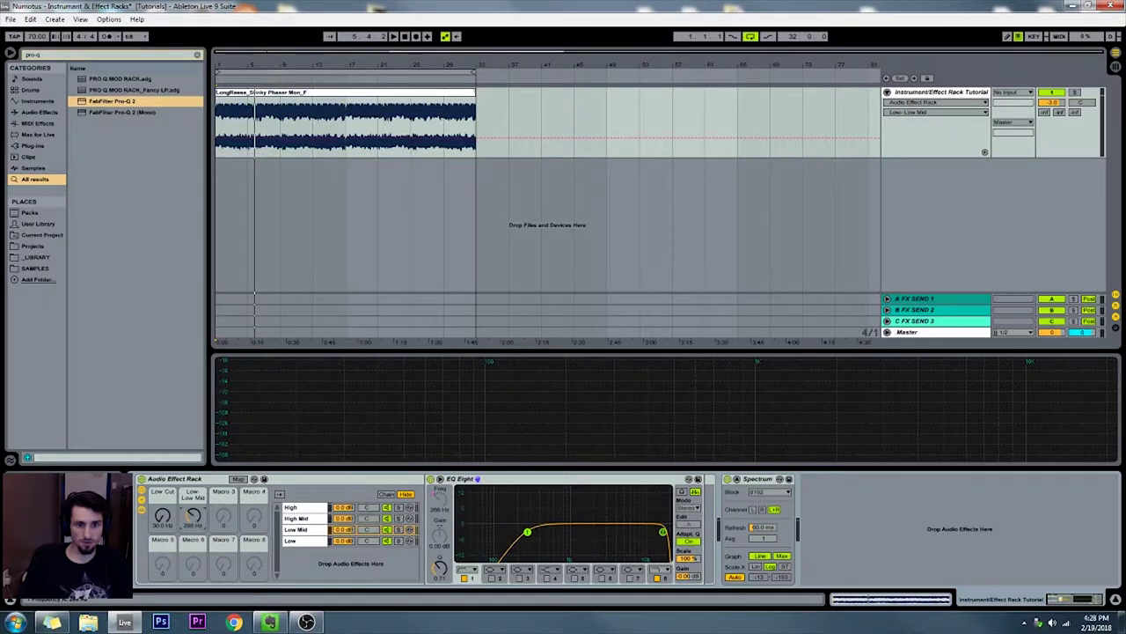
pyautogui.click(301, 540)
pyautogui.moveTo(193, 516)
pyautogui.mouseDown()
pyautogui.moveTo(192, 554)
pyautogui.moveTo(193, 530)
pyautogui.mouseUp()
pyautogui.click(297, 530)
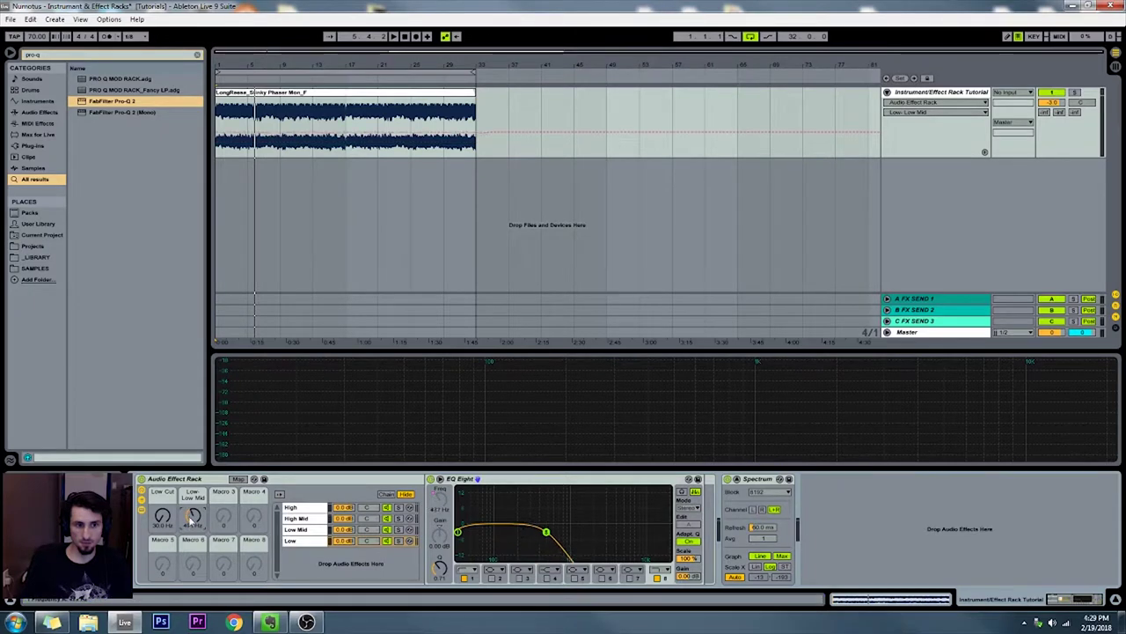
pyautogui.moveTo(191, 519); pyautogui.dragTo(191, 543)
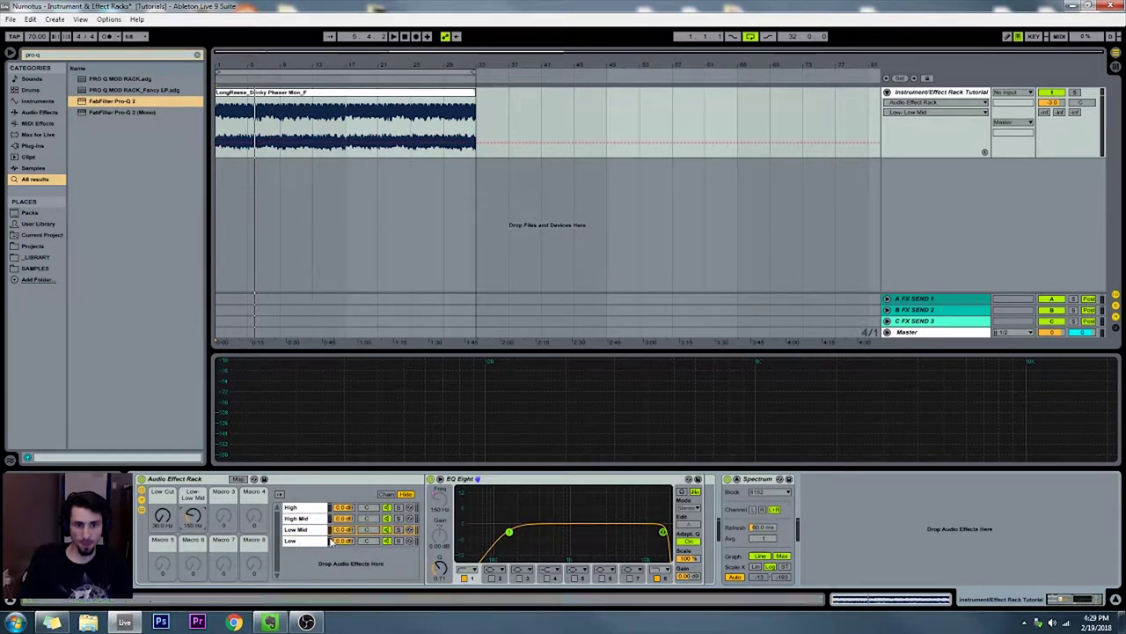
# - Map the Low Mid chain's EQ Eight band 8 frequency to Macro 3, name it "LowMid - HighMid" and set it to about 925 Hz
pyautogui.click(315, 531)
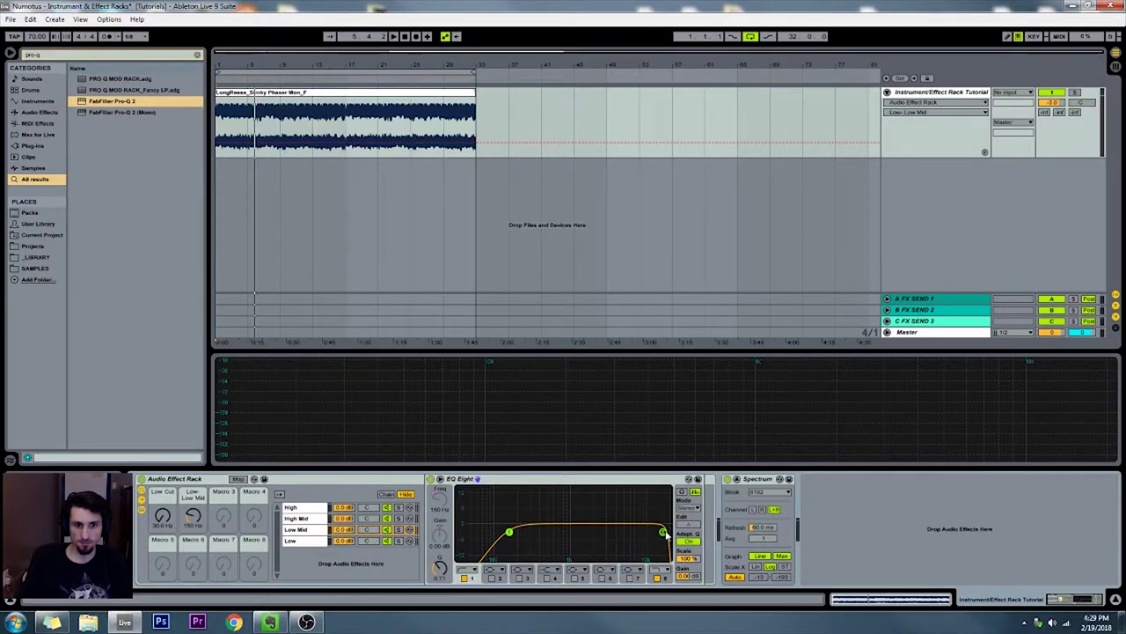
pyautogui.moveTo(662, 532); pyautogui.dragTo(625, 533)
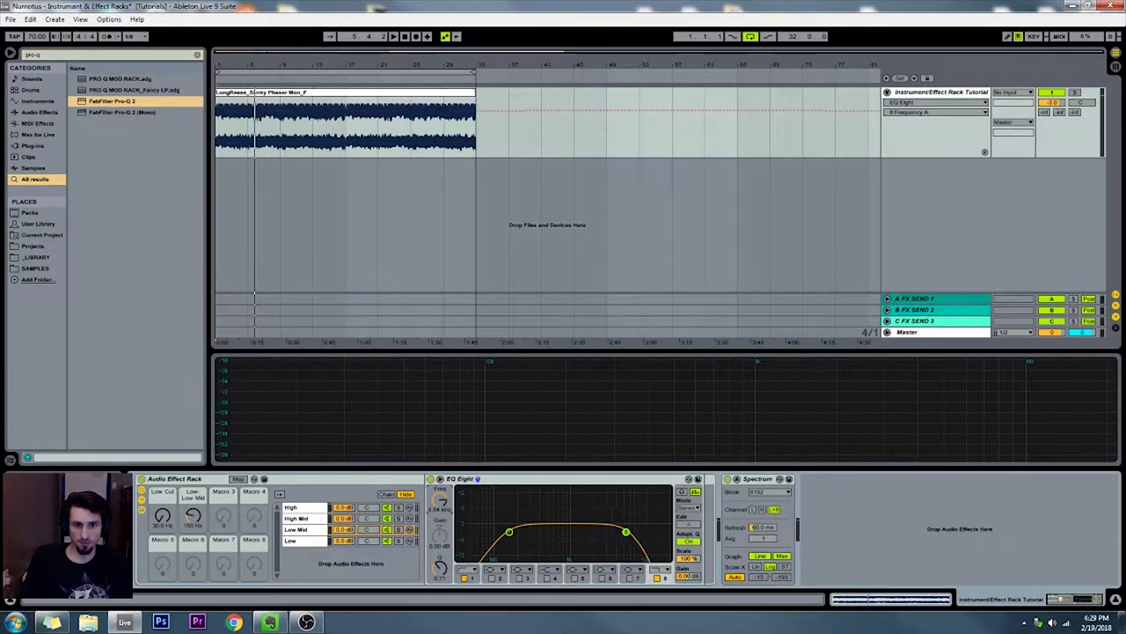
pyautogui.rightClick(439, 500)
pyautogui.click(480, 451)
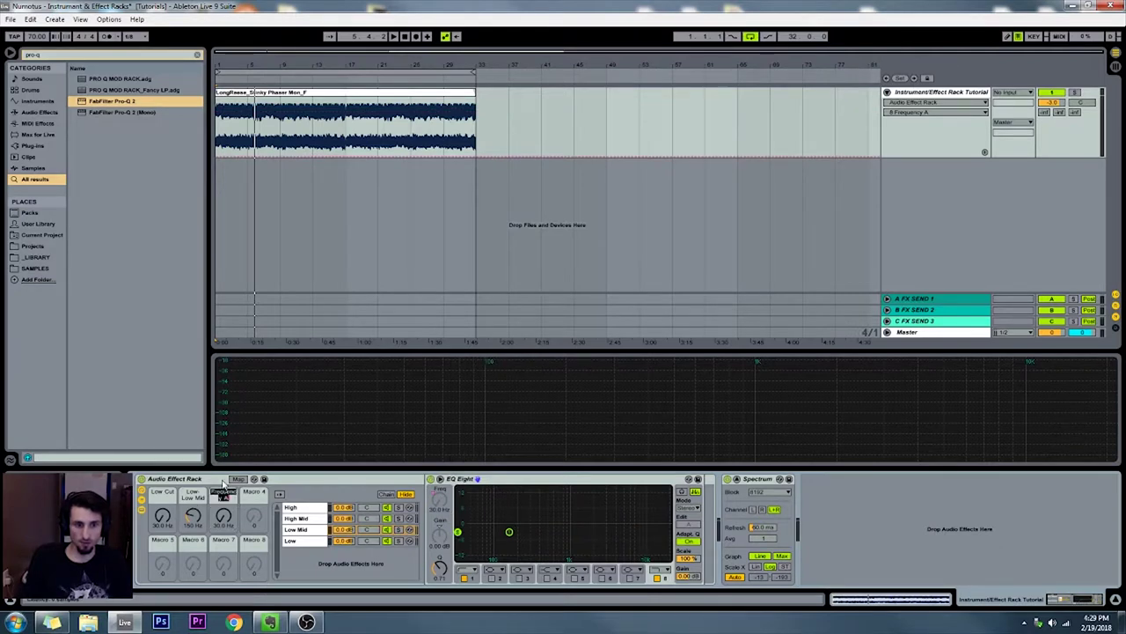
pyautogui.write('LowM')
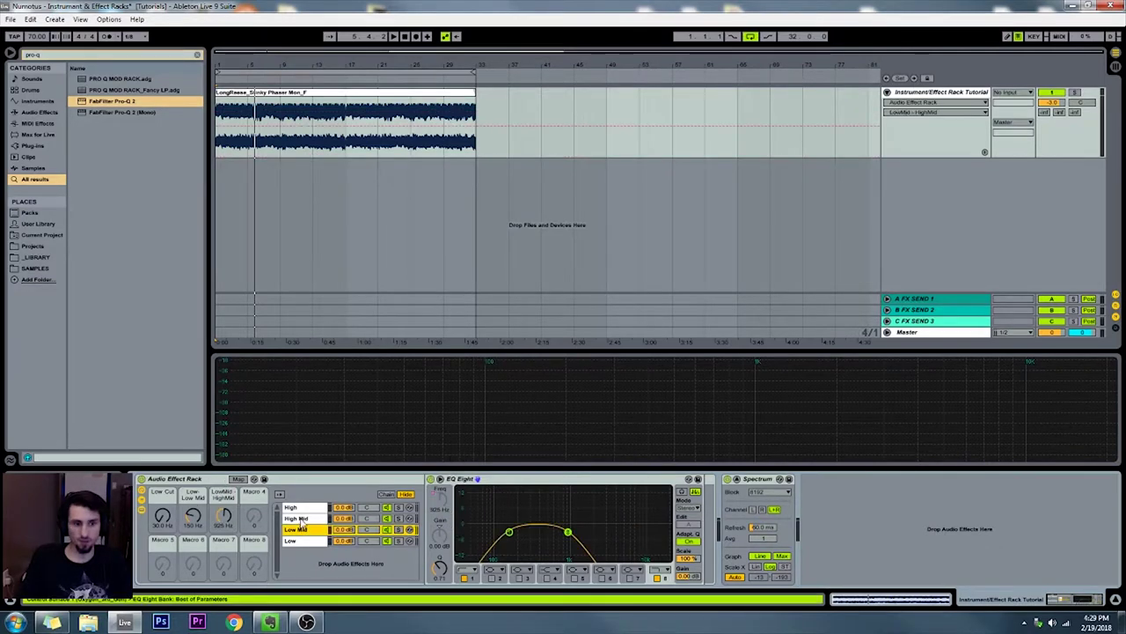
# - Map the band 1 frequency of the High Mid chain's EQ Eight to the LowMid - HighMid macro
pyautogui.click(301, 518)
pyautogui.moveTo(458, 532); pyautogui.dragTo(500, 531)
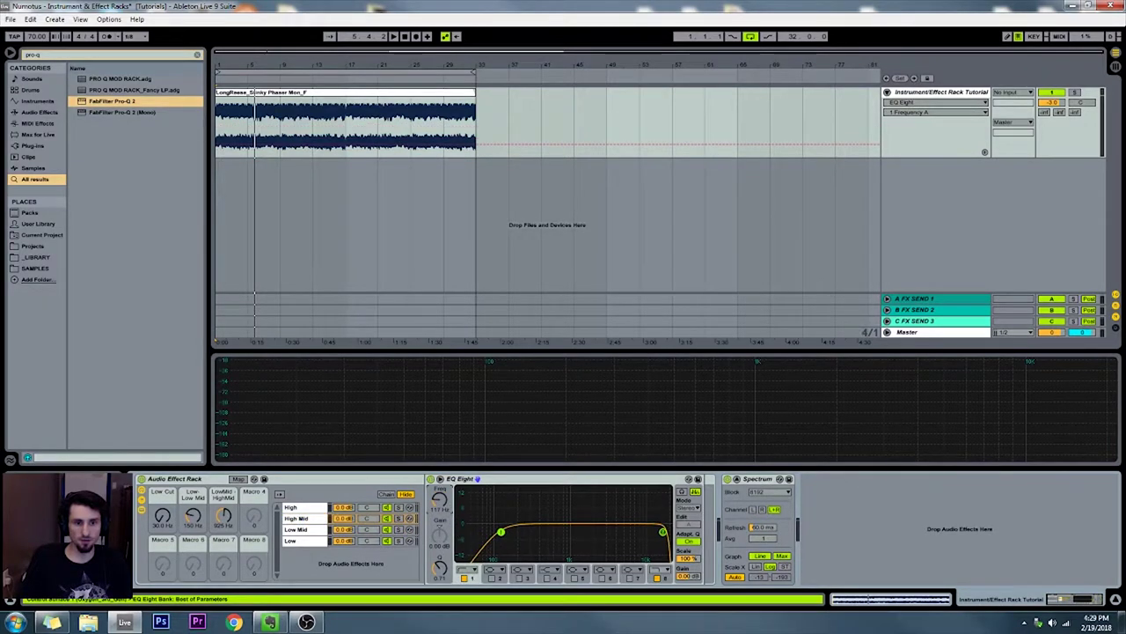
pyautogui.rightClick(442, 499)
pyautogui.click(487, 450)
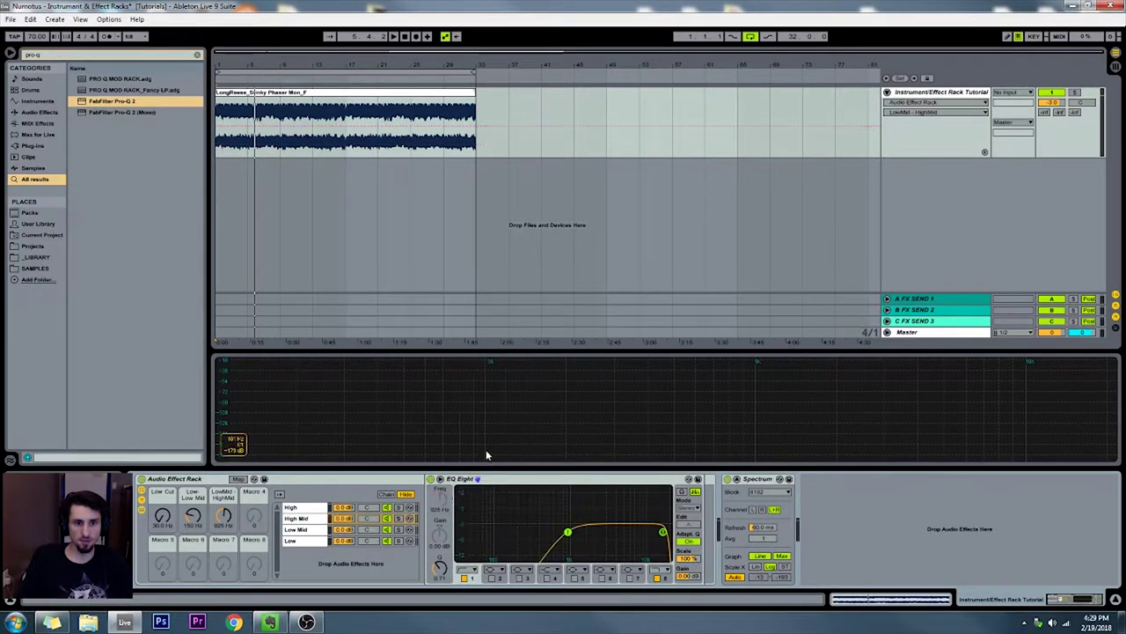
# - Map the band 8 frequency of the High Mid chain's EQ Eight to Macro 4
pyautogui.click(662, 532)
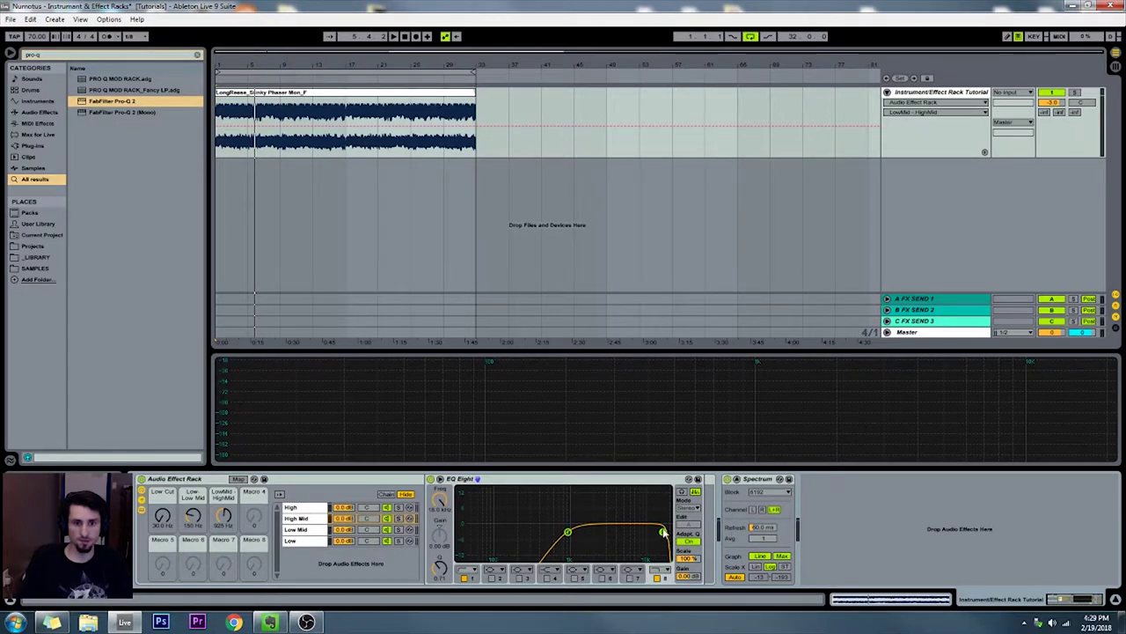
pyautogui.rightClick(442, 508)
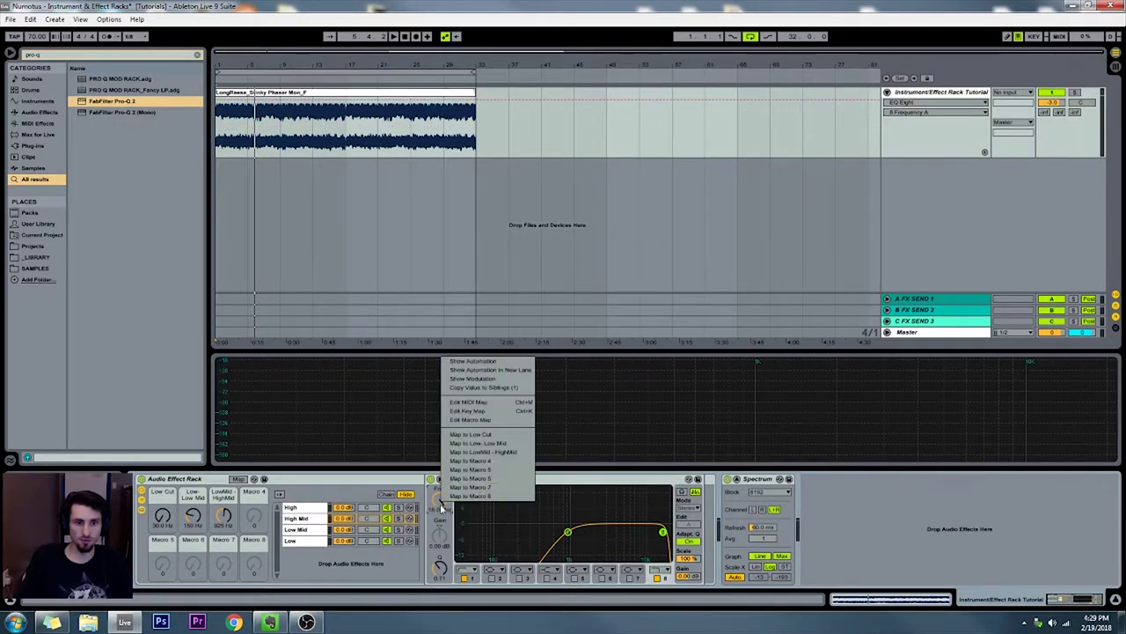
pyautogui.click(482, 460)
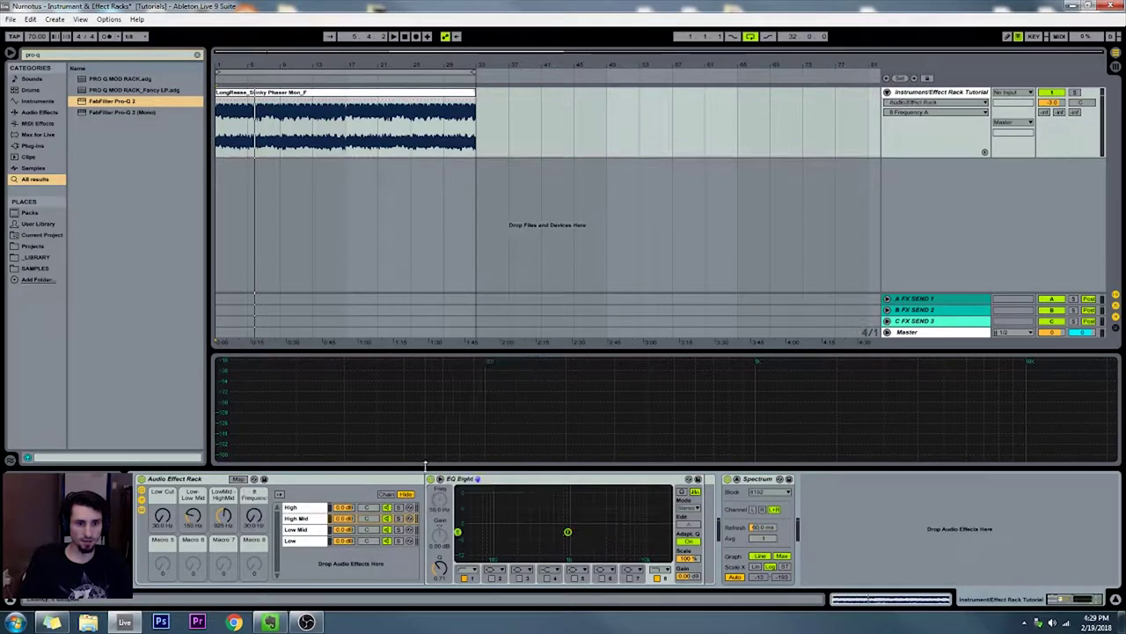
# - Rename Macro 4 as "High Mid - High" and set it to about 7.39 kHz
pyautogui.click(259, 494)
pyautogui.hotkey('ctrl', 'r')
pyautogui.write('High Mid')
pyautogui.press('Return')
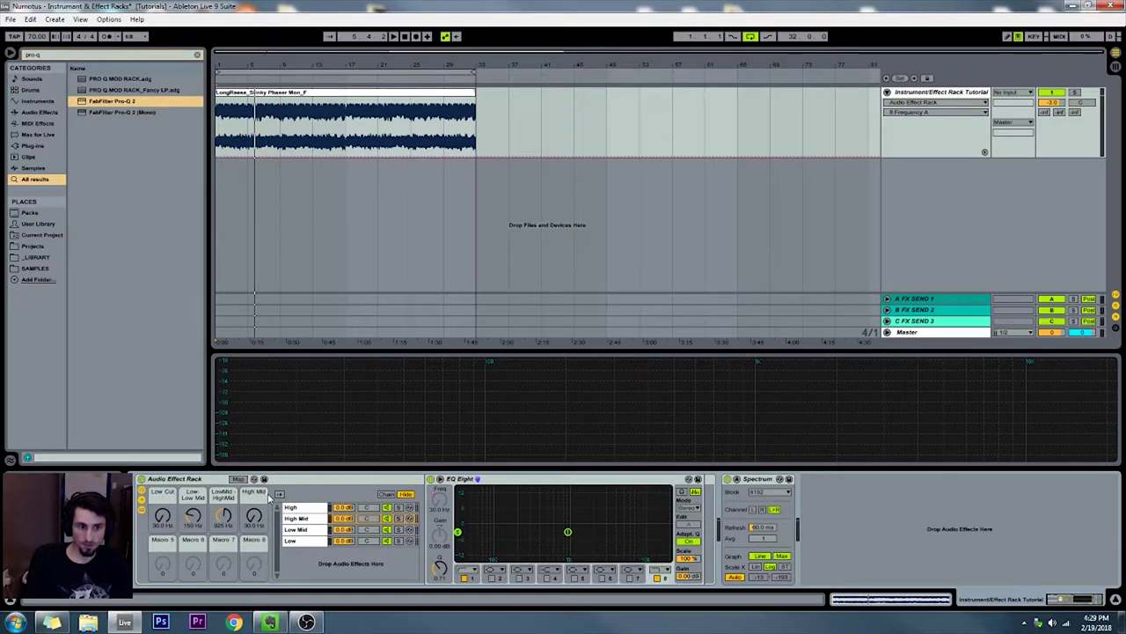
pyautogui.write('- High')
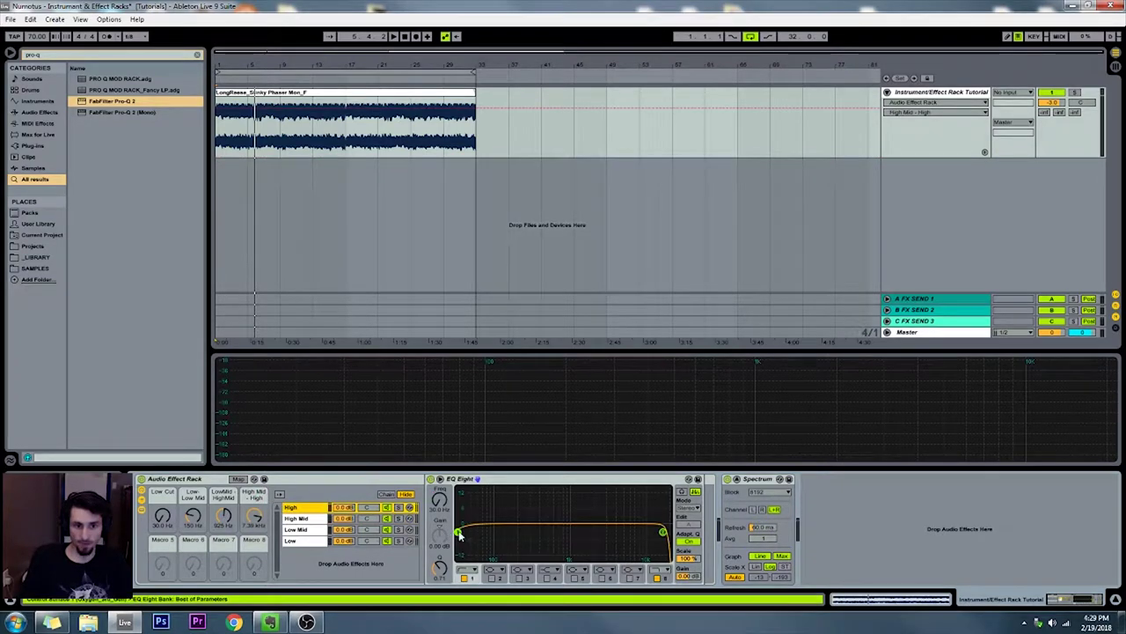
# - Map the High chain's EQ Eight band 1 frequency to the High Mid - High macro and its band 8 frequency to Macro 5
pyautogui.rightClick(441, 500)
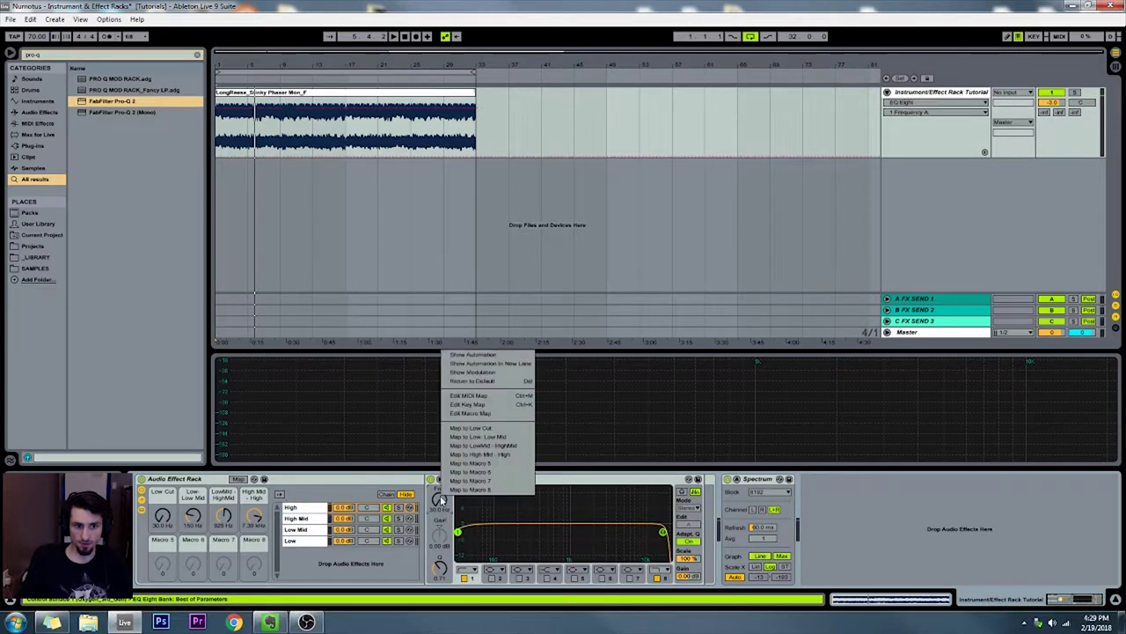
pyautogui.click(485, 455)
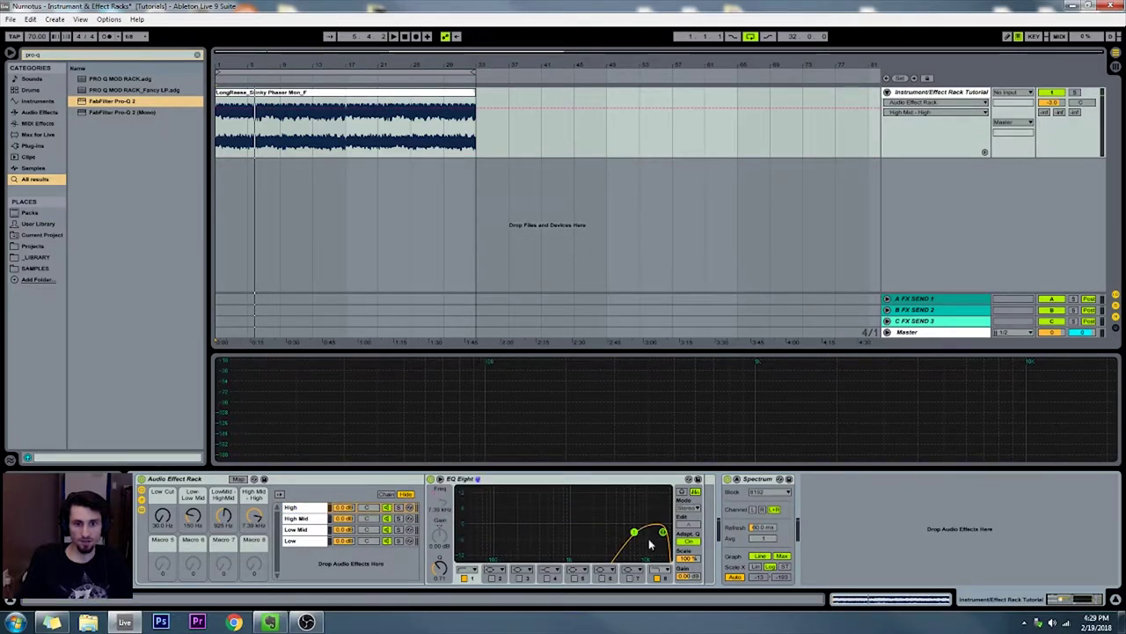
pyautogui.rightClick(441, 500)
pyautogui.click(470, 466)
# - Rename Macro 5 as "High Cut" and raise it to 22.0 kHz
pyautogui.moveTo(162, 564)
pyautogui.mouseDown()
pyautogui.moveTo(162, 526)
pyautogui.moveTo(165, 544)
pyautogui.mouseUp()
pyautogui.write('High')
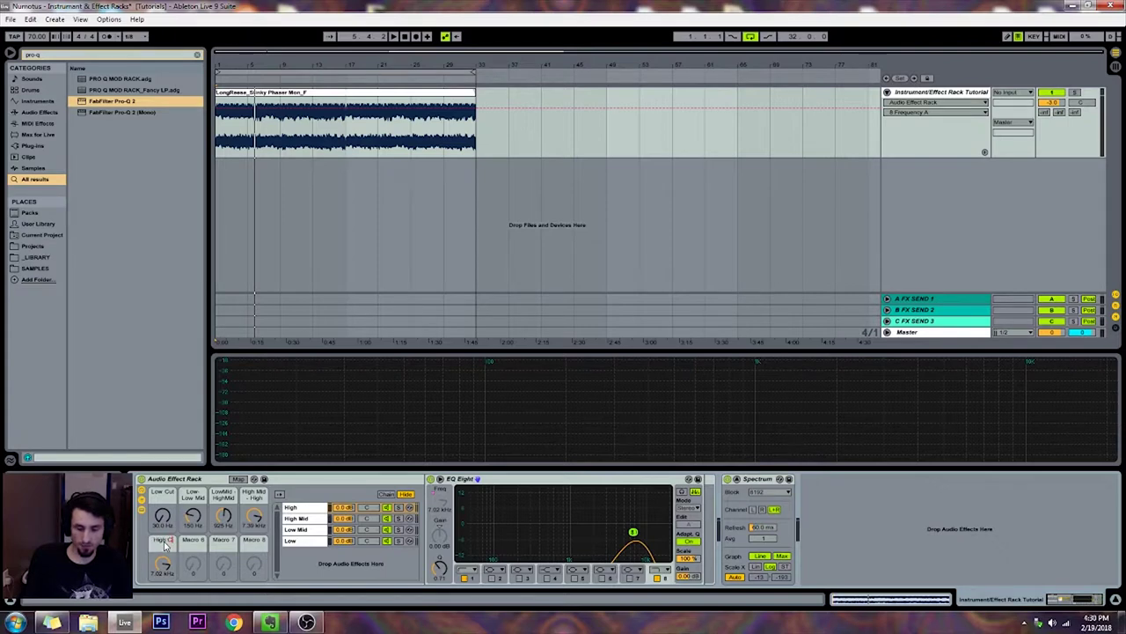
pyautogui.write(' Cut')
pyautogui.press('Return')
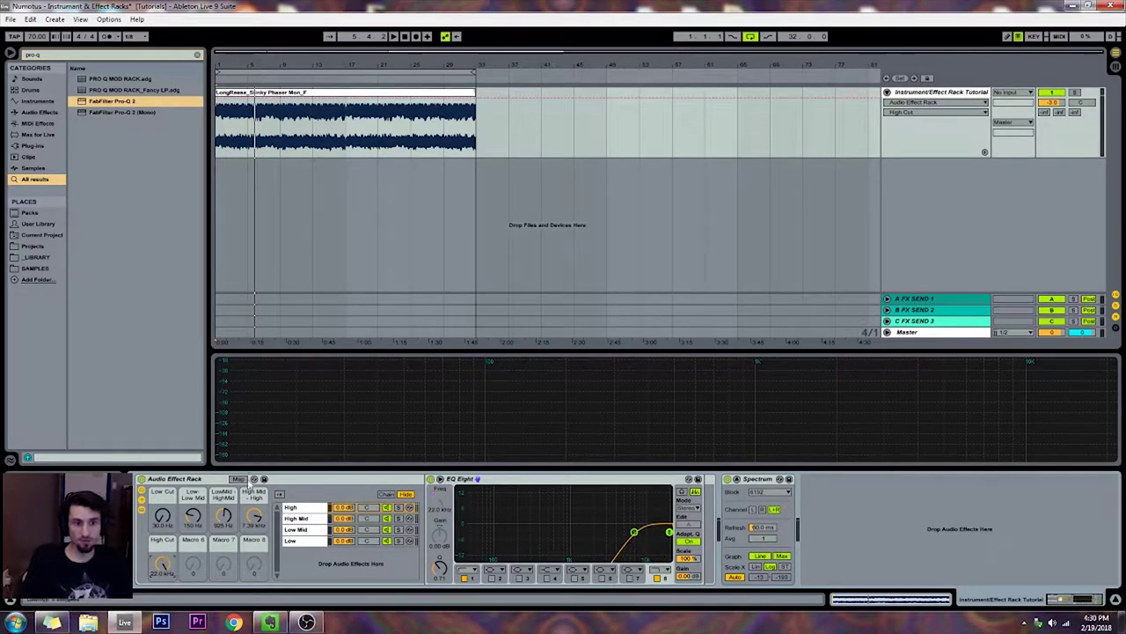
# - Open the Audio Effect Rack's macro mappings for editing and sort the list by macro name, starting with High Cut
pyautogui.click(238, 479)
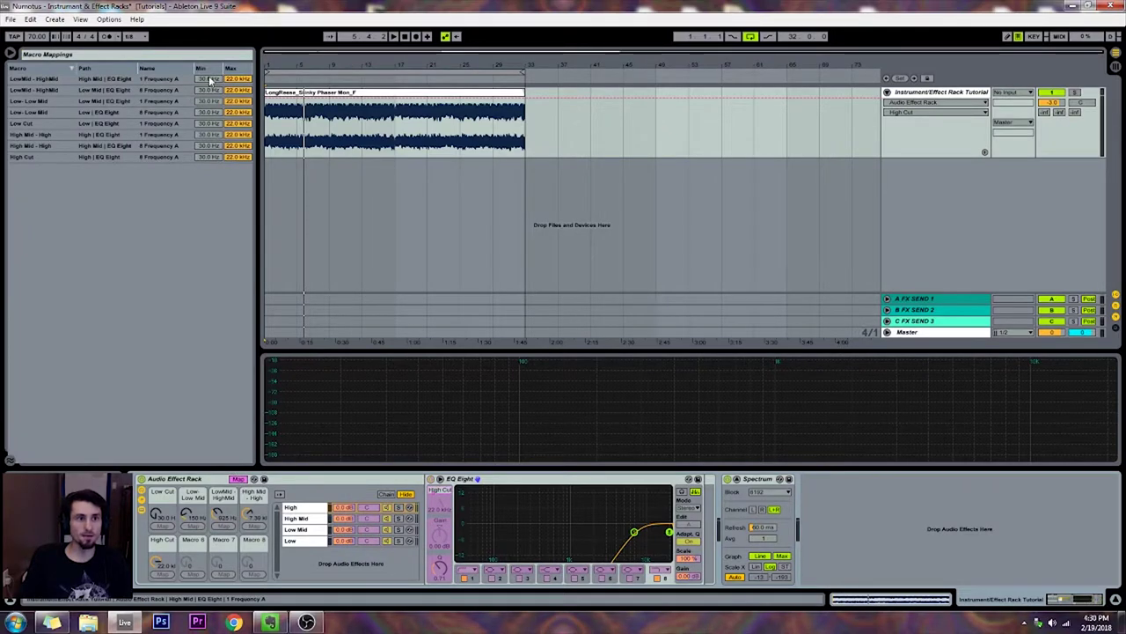
pyautogui.click(41, 68)
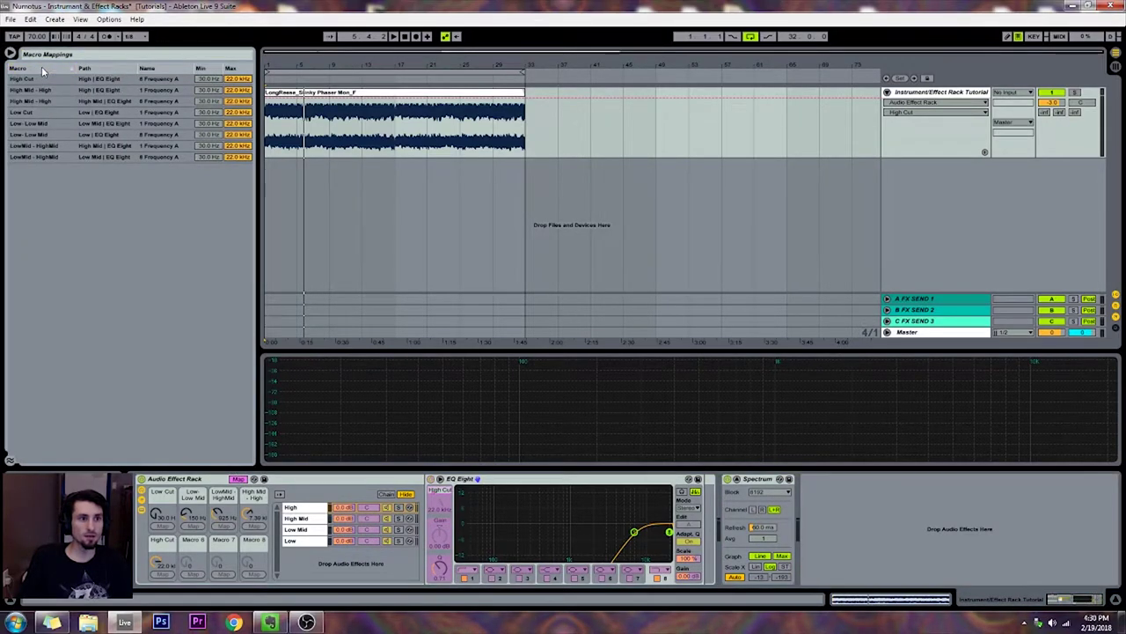
pyautogui.click(41, 68)
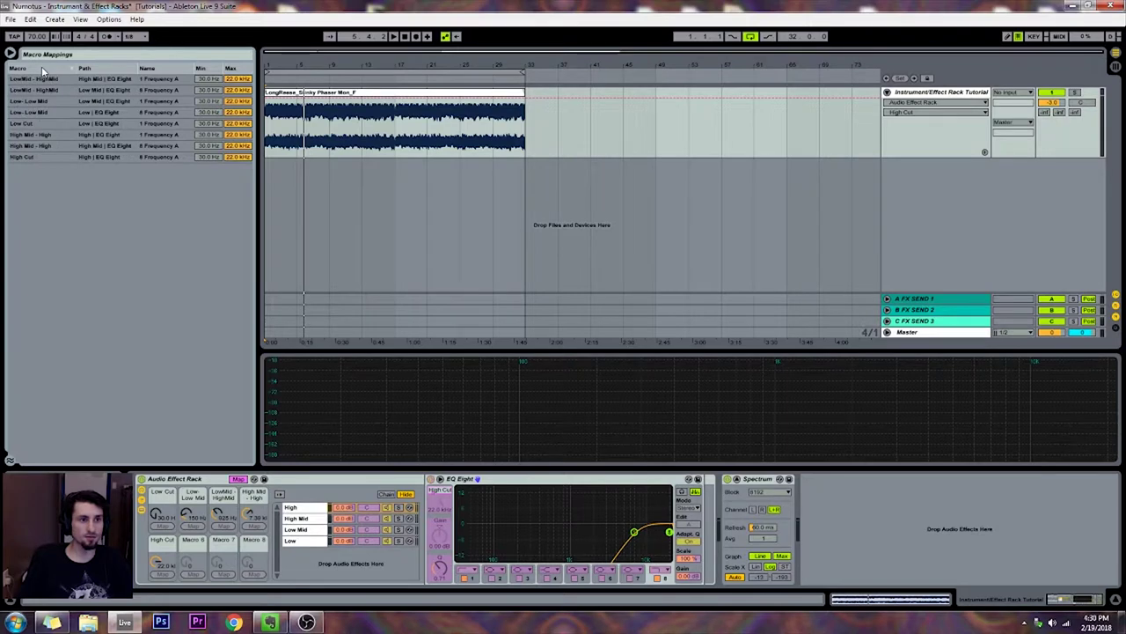
pyautogui.click(41, 79)
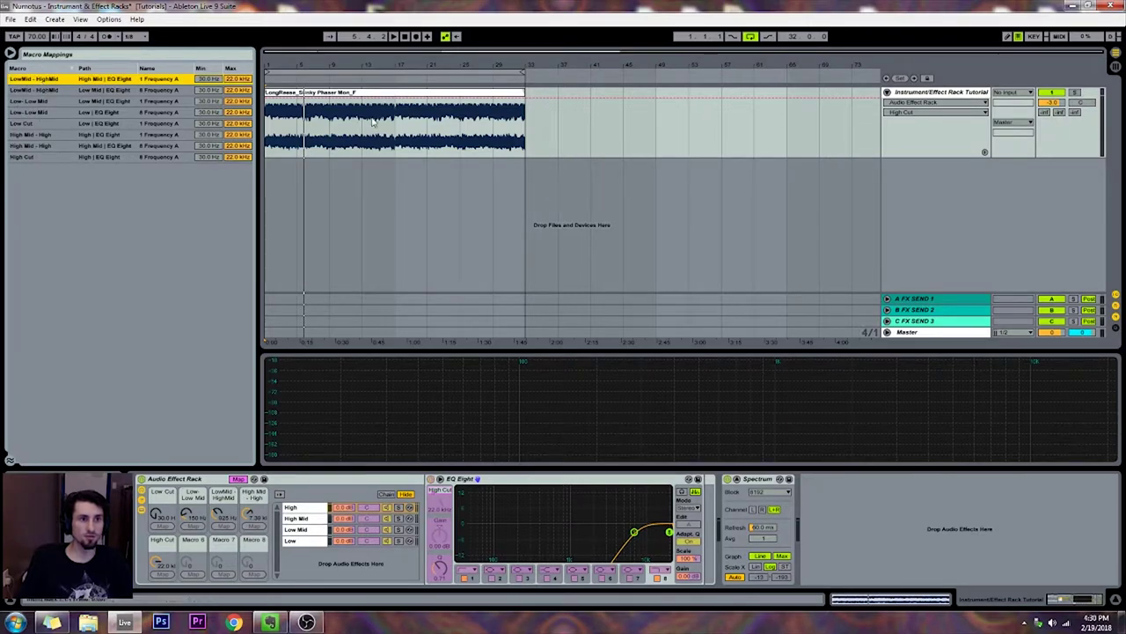
pyautogui.click(208, 78)
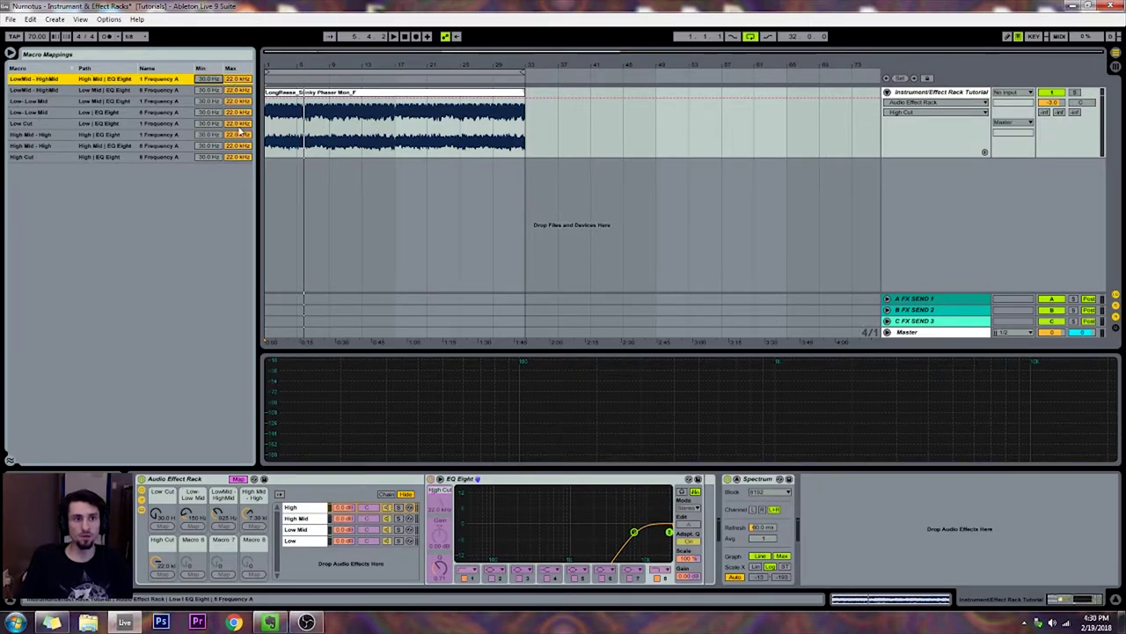
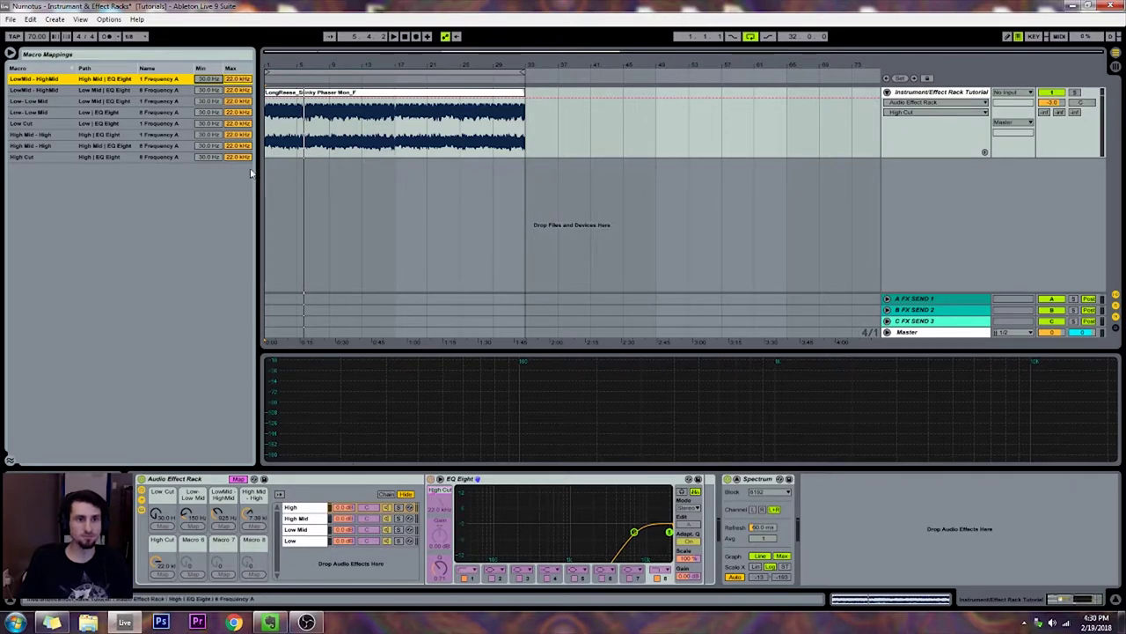
pyautogui.click(35, 69)
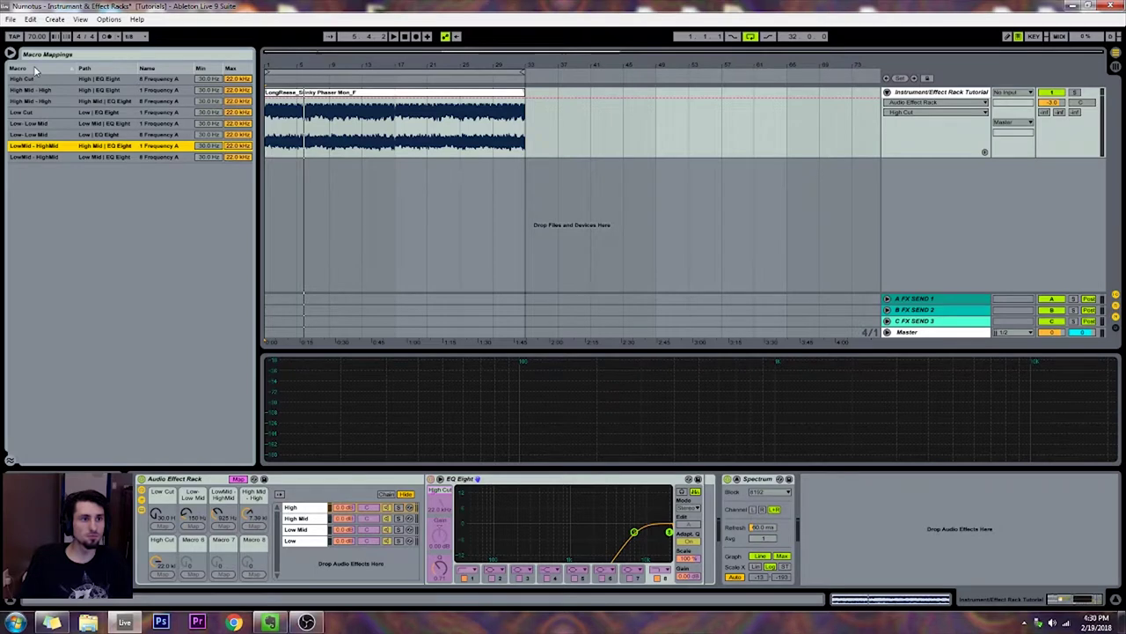
# - Set the maximum of the Low Cut macro mapping to 200 Hz
pyautogui.click(31, 115)
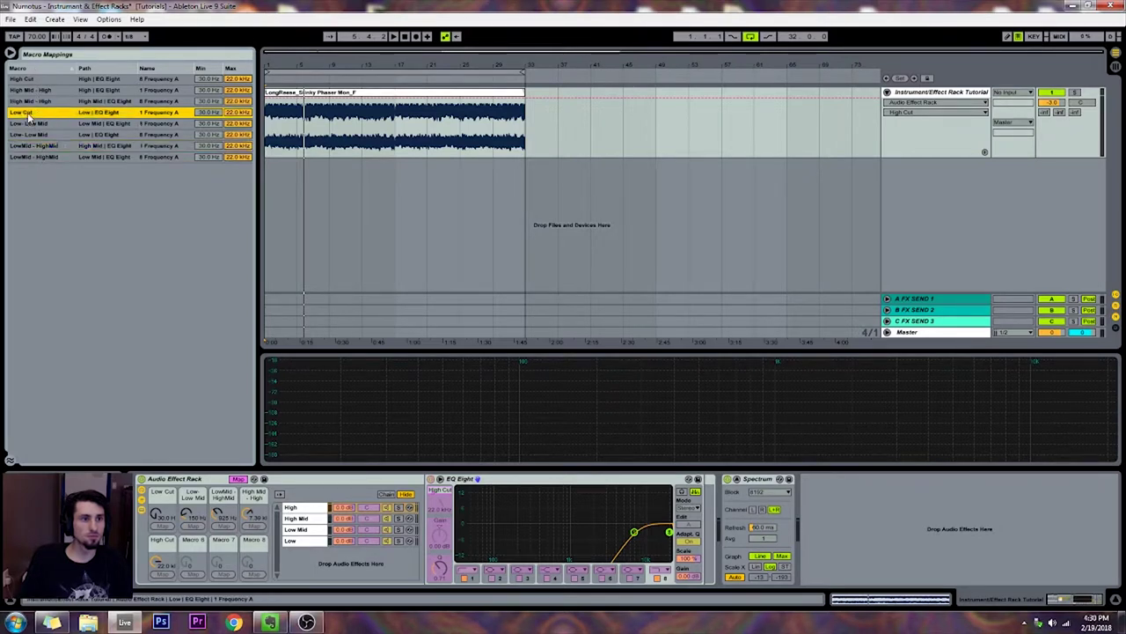
pyautogui.moveTo(232, 115); pyautogui.dragTo(232, 145)
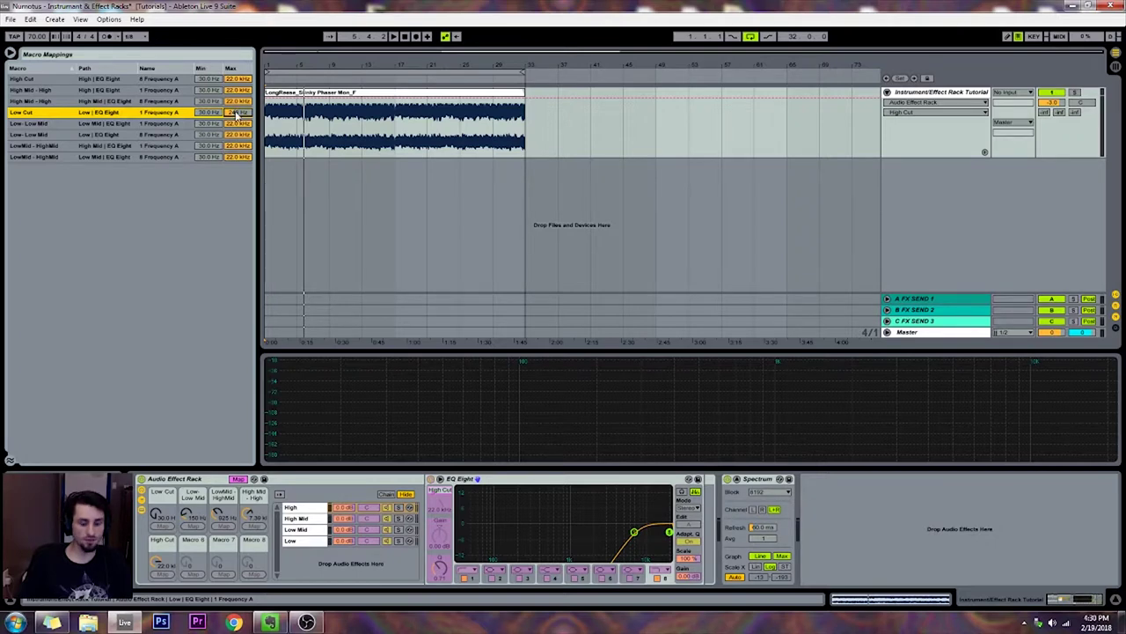
pyautogui.write('2')
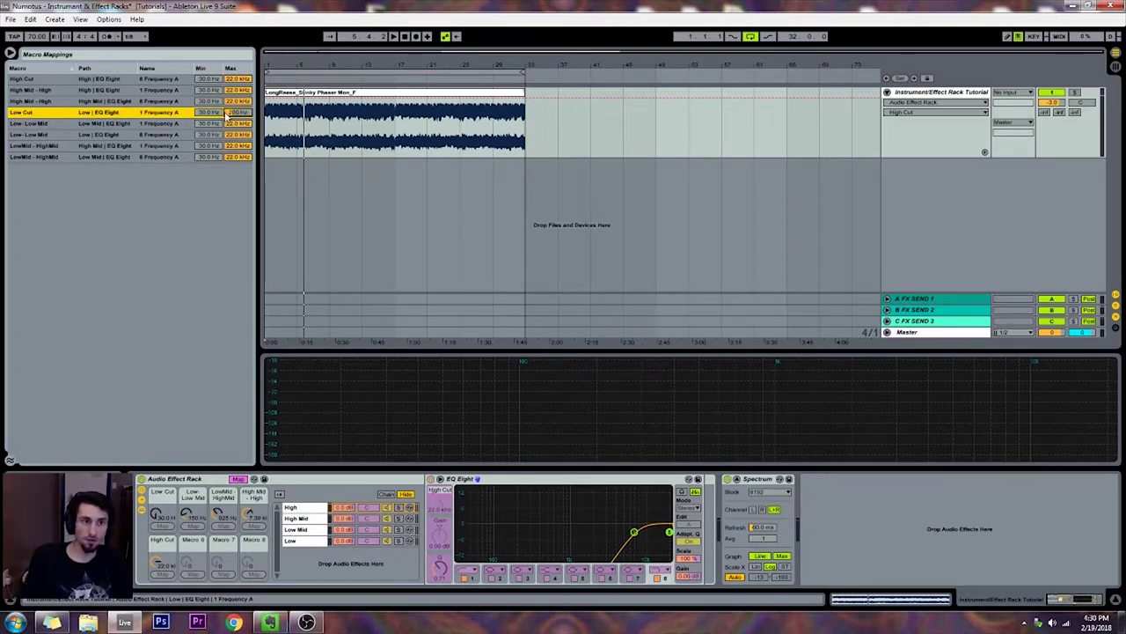
# - Set the minimum of both Low - Low Mid macro mappings to 80 Hz
pyautogui.click(36, 124)
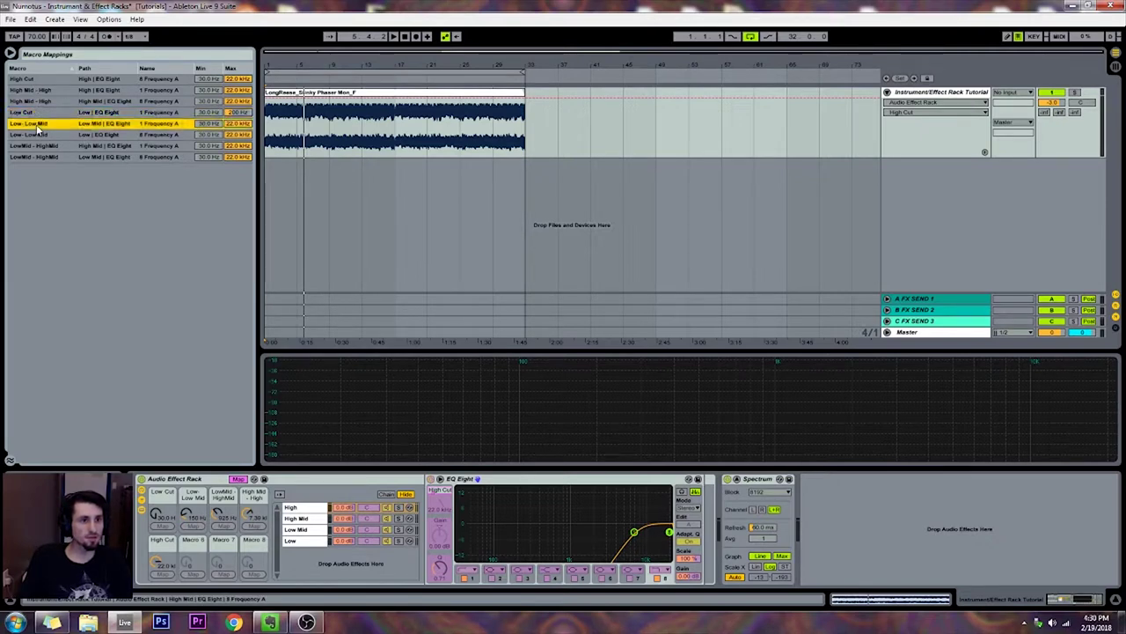
pyautogui.click(39, 137)
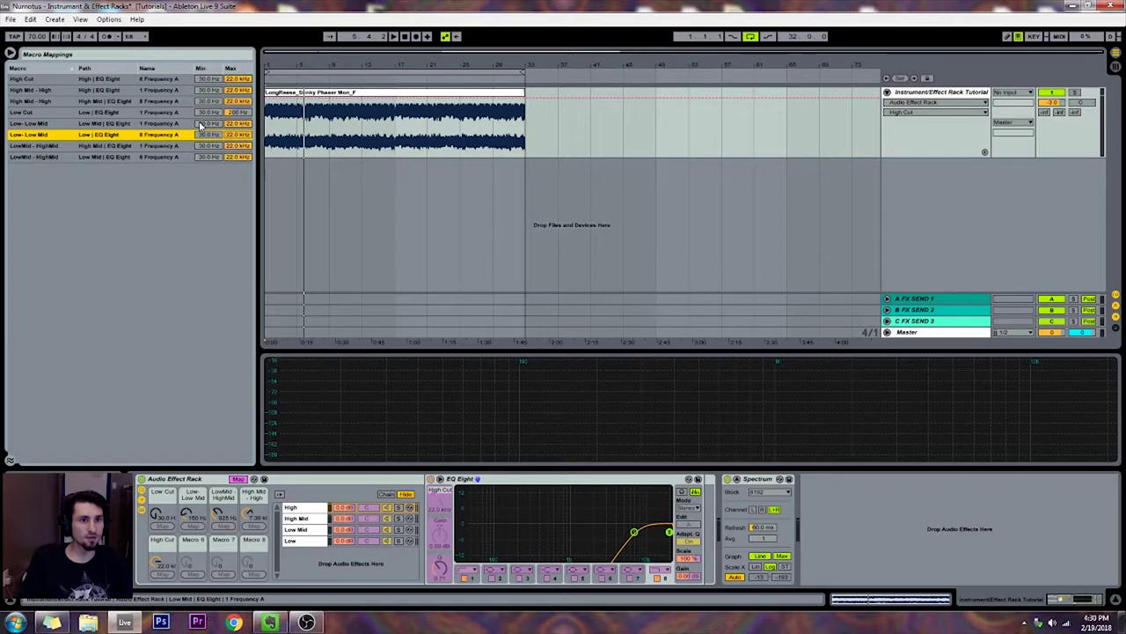
pyautogui.click(201, 124)
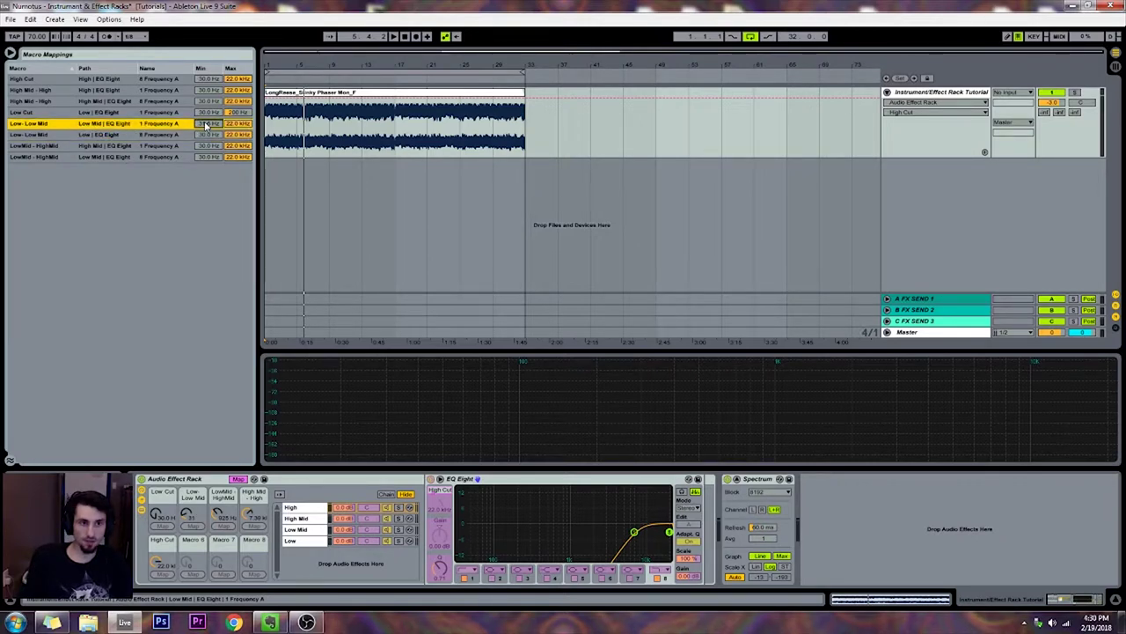
pyautogui.write('80')
pyautogui.press('Return')
pyautogui.click(208, 134)
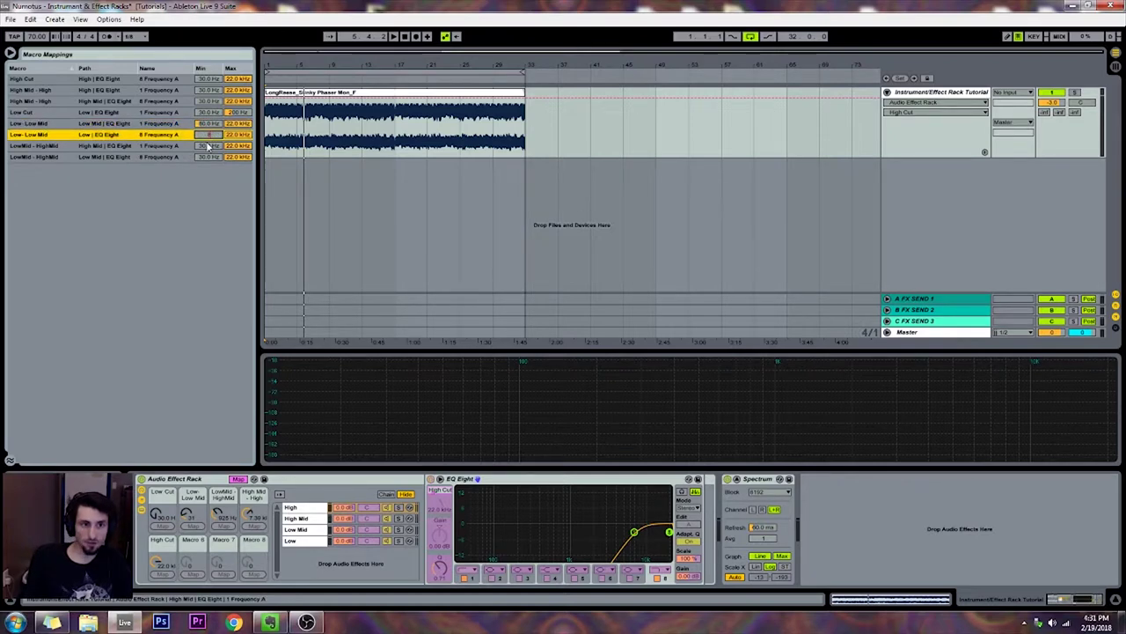
pyautogui.write('80.0 Hz')
pyautogui.press('Return')
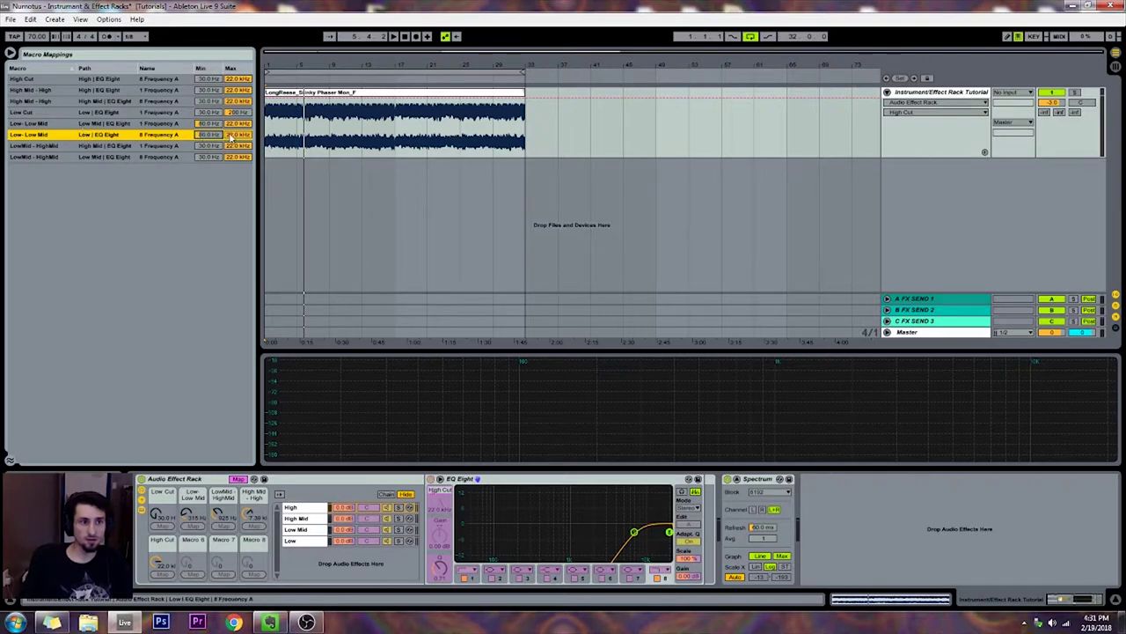
# - Set the maximum of both Low - Low Mid macro mappings to 800 Hz
pyautogui.click(209, 124)
pyautogui.click(208, 134)
pyautogui.click(208, 124)
pyautogui.click(208, 136)
pyautogui.click(208, 125)
pyautogui.moveTo(243, 124)
pyautogui.mouseDown()
pyautogui.moveTo(243, 151)
pyautogui.moveTo(244, 132)
pyautogui.mouseUp()
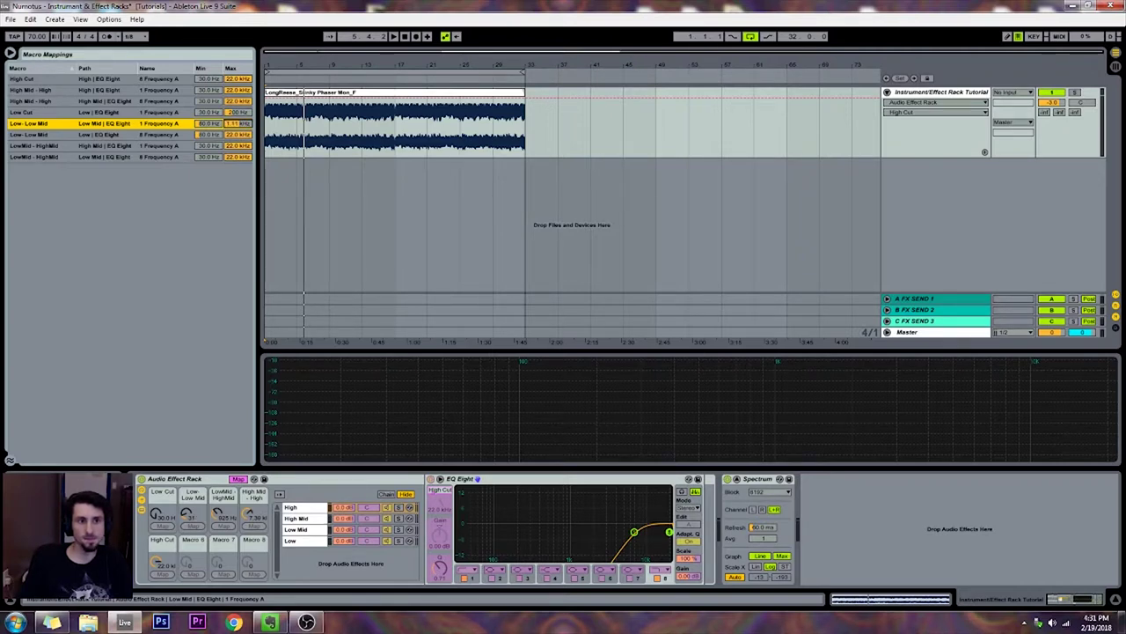
pyautogui.moveTo(244, 124); pyautogui.dragTo(244, 132)
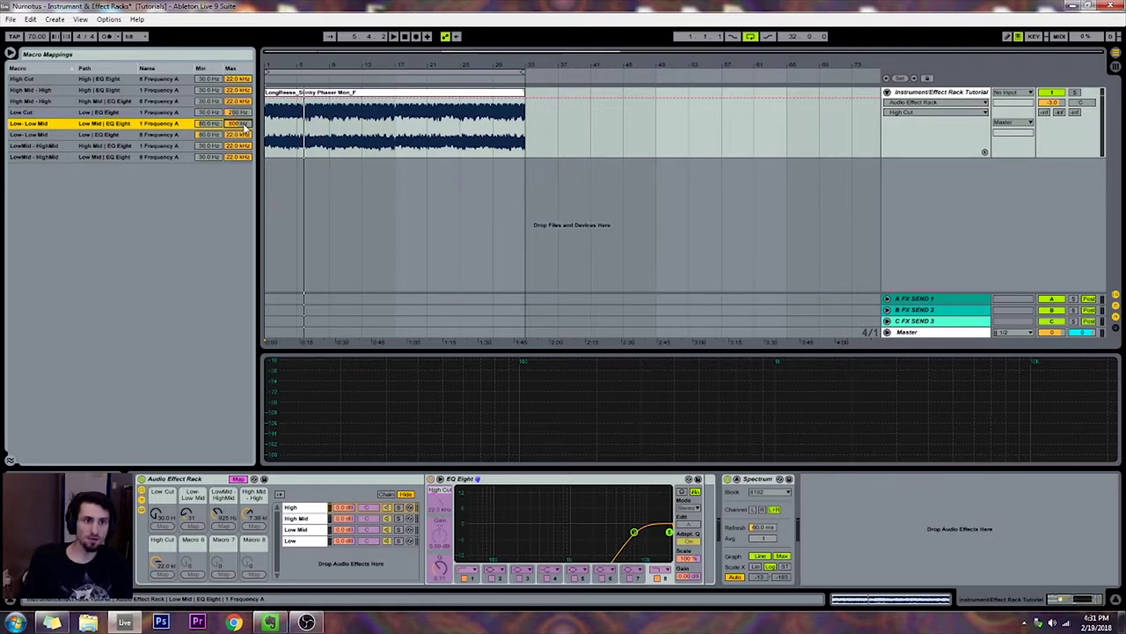
pyautogui.click(246, 134)
pyautogui.write('800')
pyautogui.press('Return')
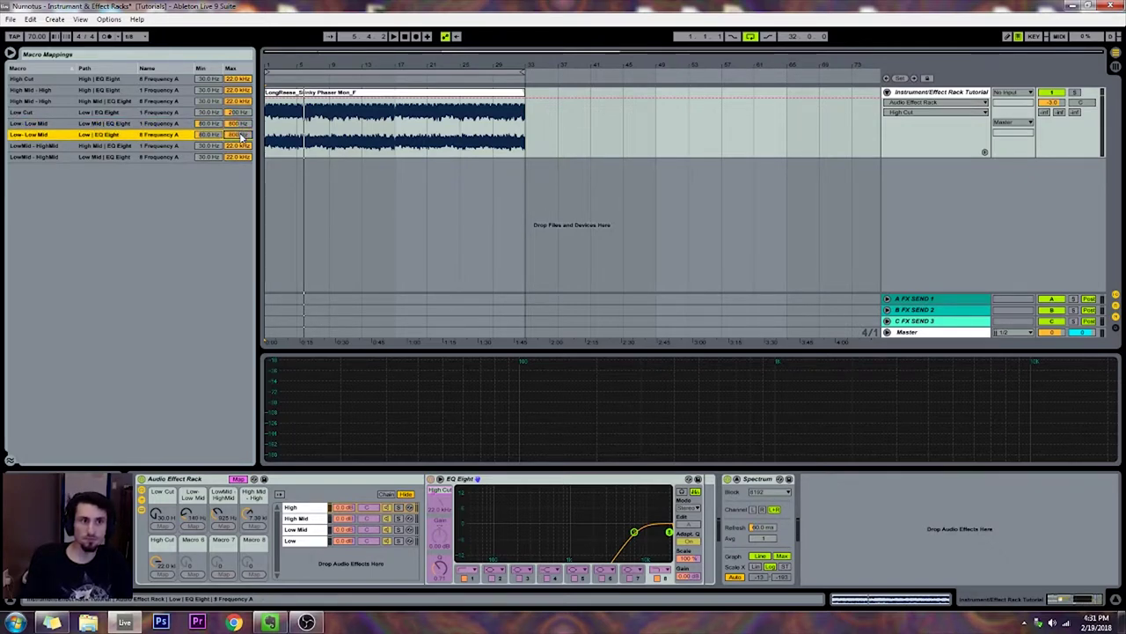
# - Set both LowMid - HighMid macro mappings to a minimum of 800 Hz and a maximum of 8.00 kHz
pyautogui.click(105, 148)
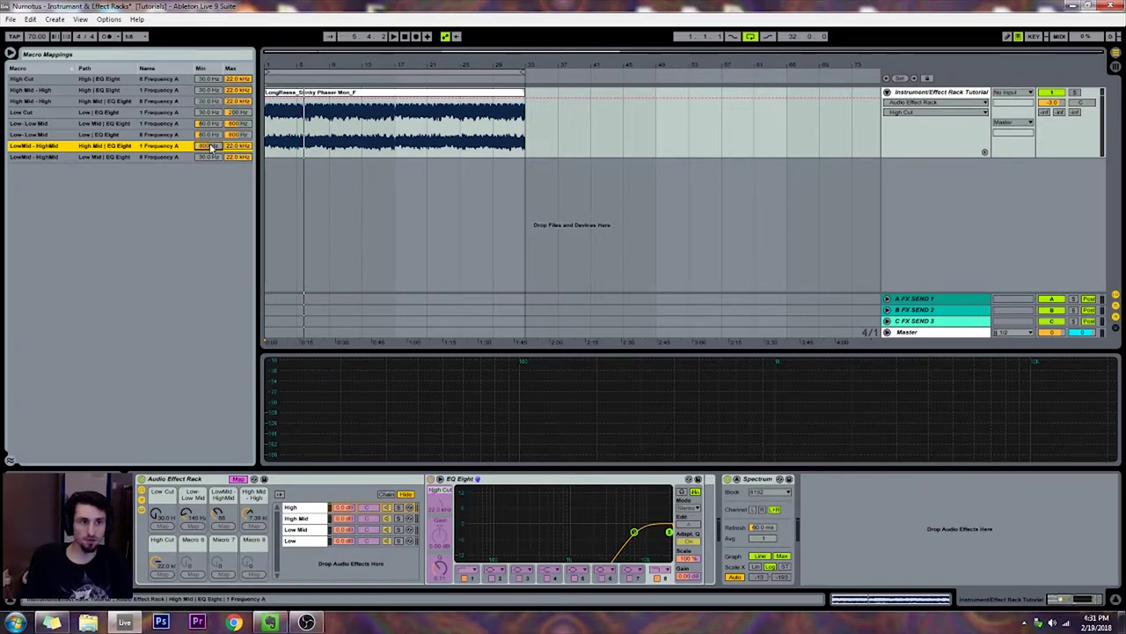
pyautogui.click(212, 157)
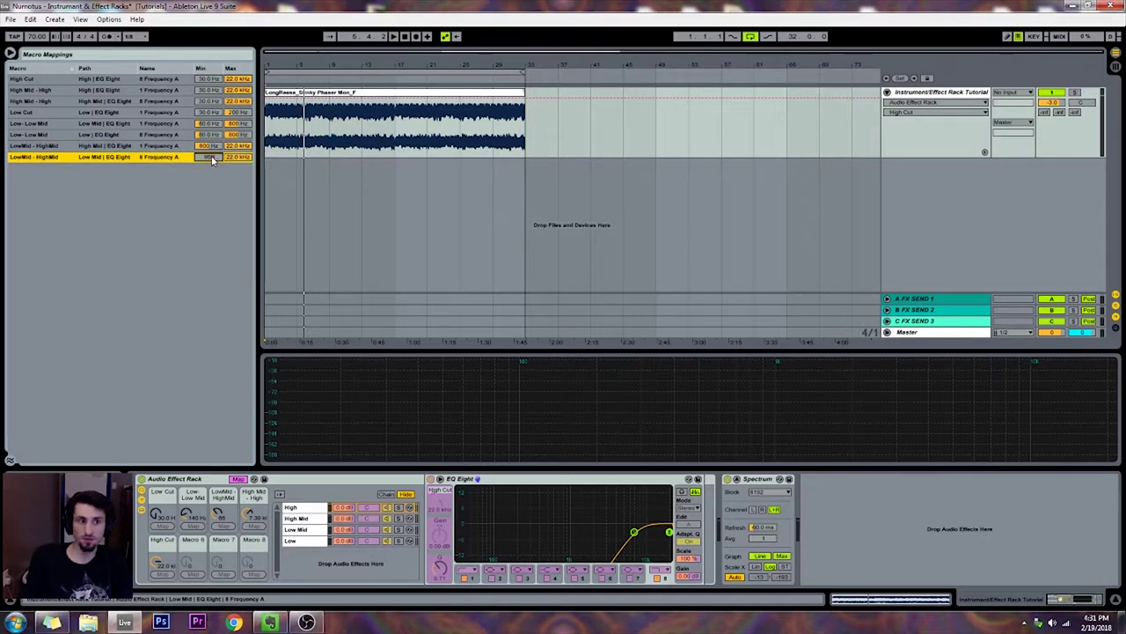
pyautogui.click(235, 146)
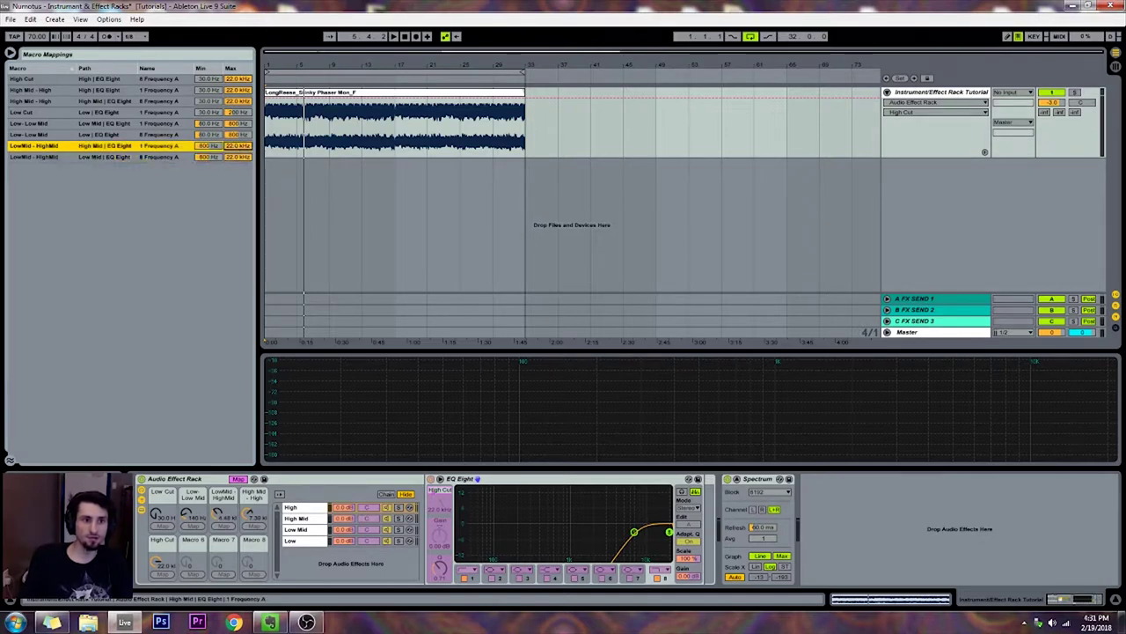
pyautogui.write('8000')
pyautogui.press('Return')
pyautogui.click(241, 158)
pyautogui.write('8800')
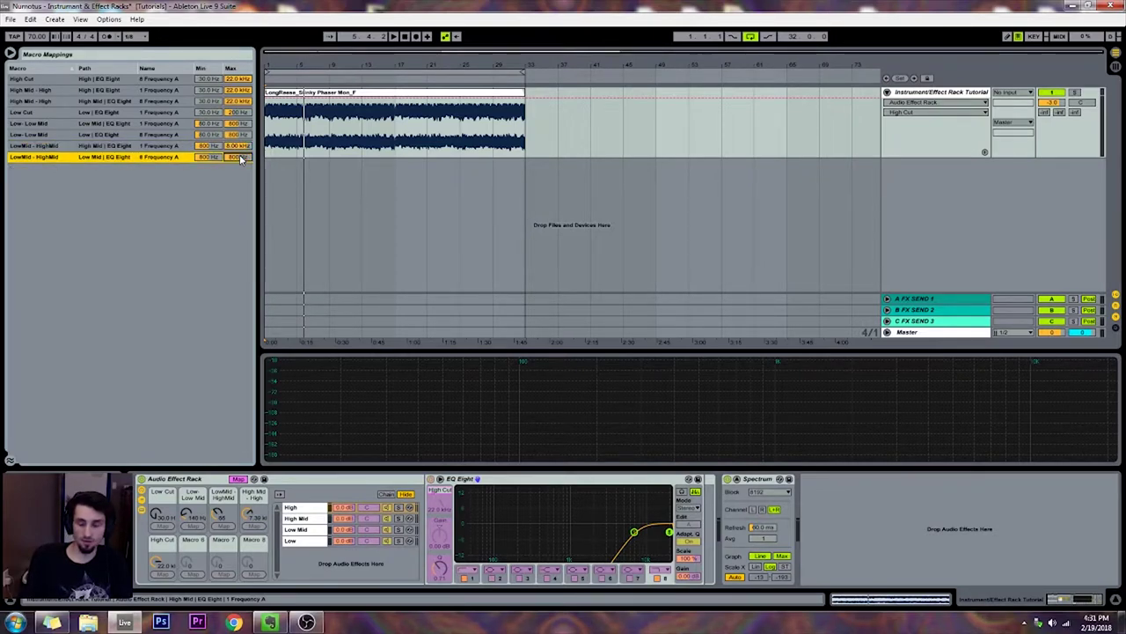
pyautogui.press('Return')
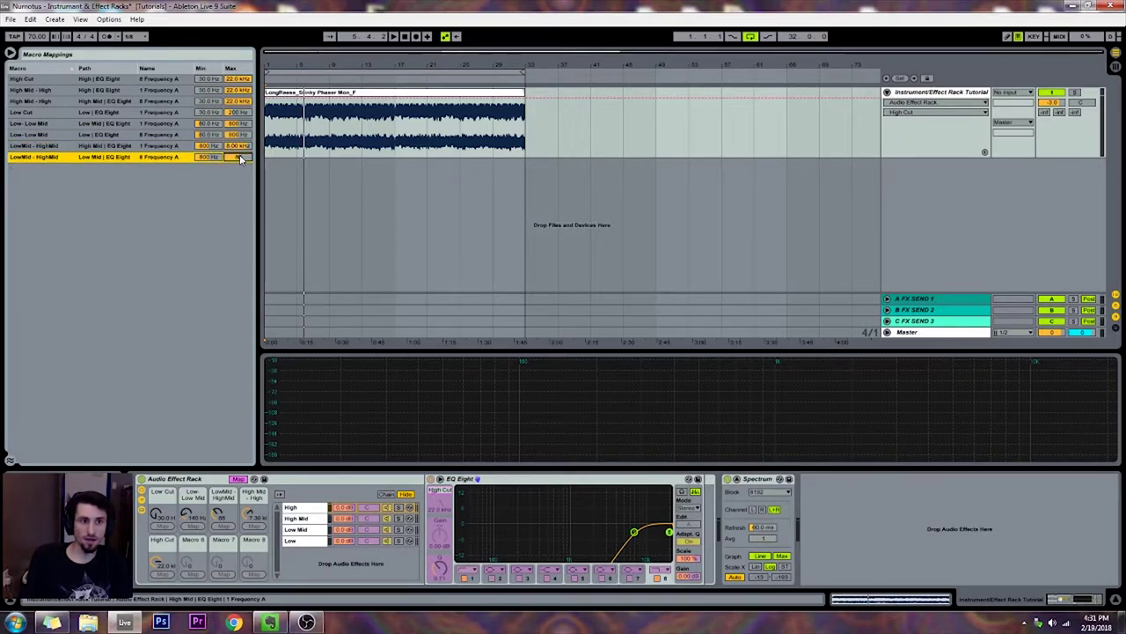
pyautogui.press('Return')
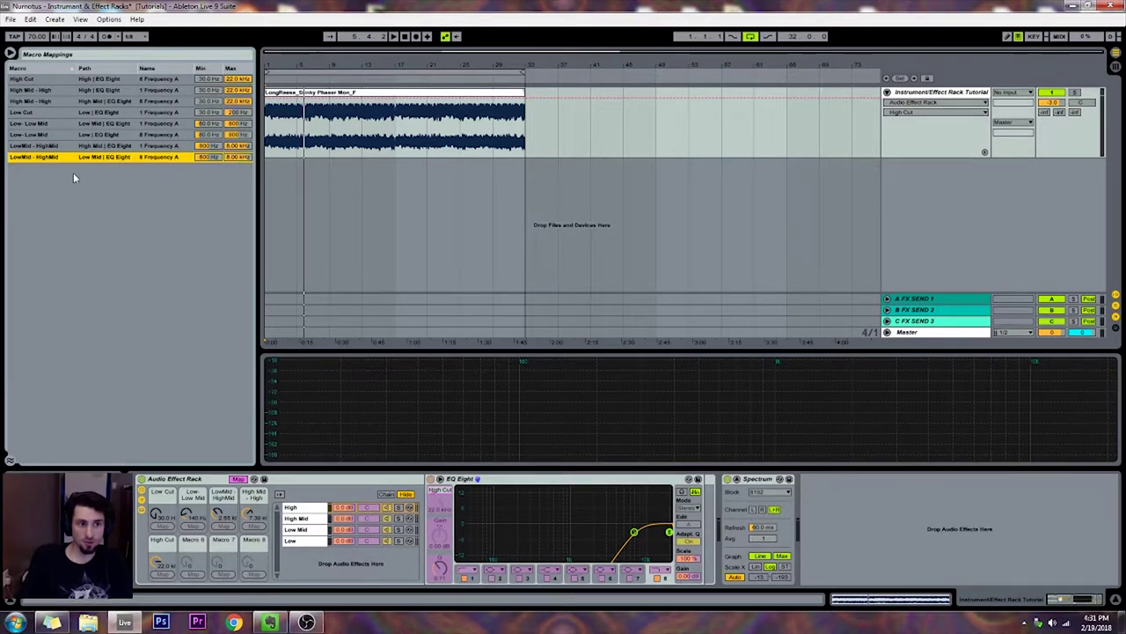
# - Set the minimum of both High Mid - High macro mappings to 2.50 kHz
pyautogui.click(44, 113)
pyautogui.click(46, 101)
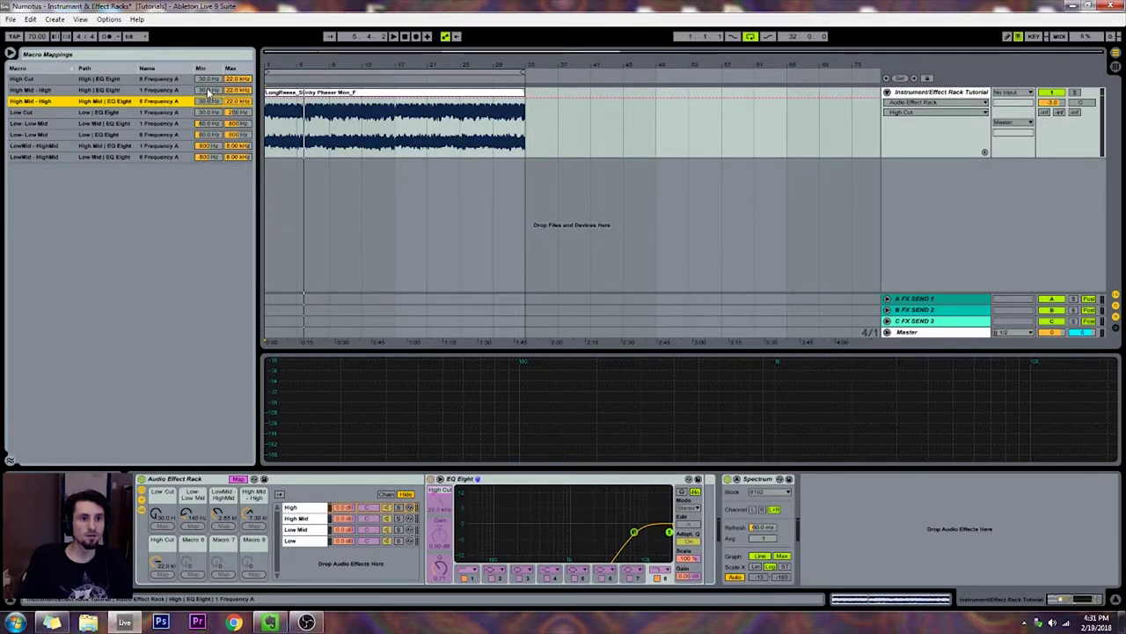
pyautogui.click(208, 91)
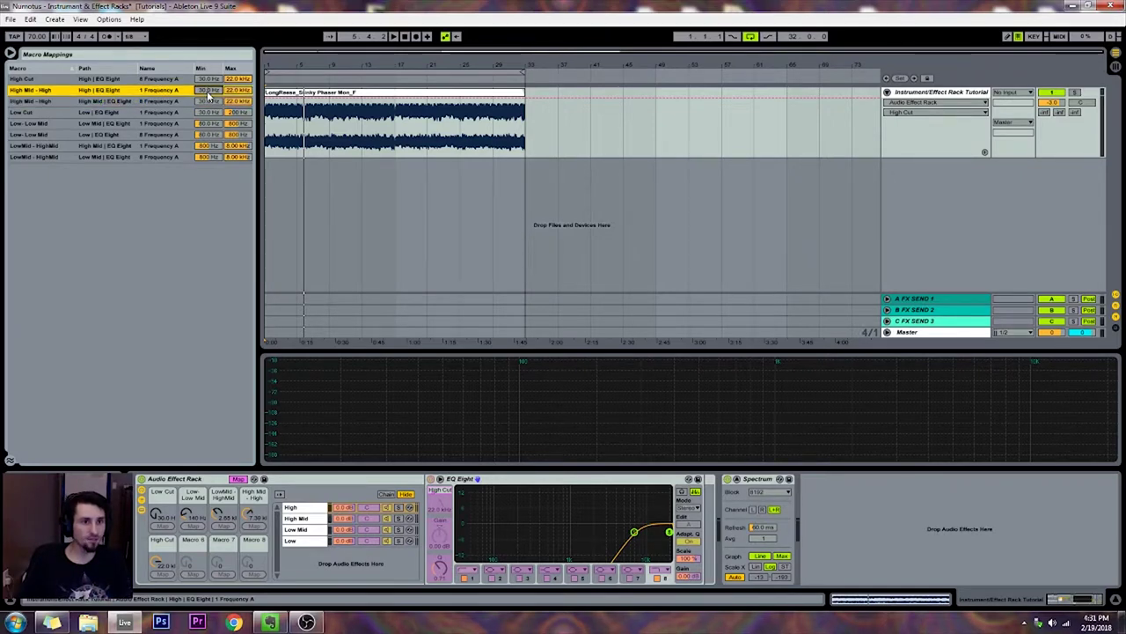
pyautogui.moveTo(209, 90); pyautogui.dragTo(209, 58)
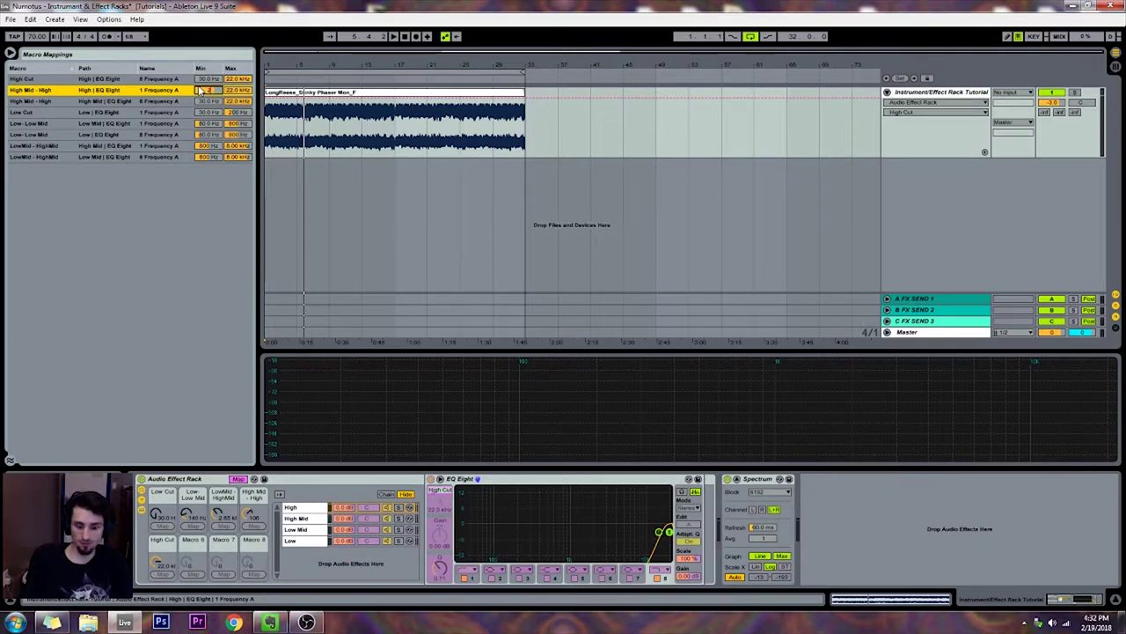
pyautogui.write('00')
pyautogui.press('Return')
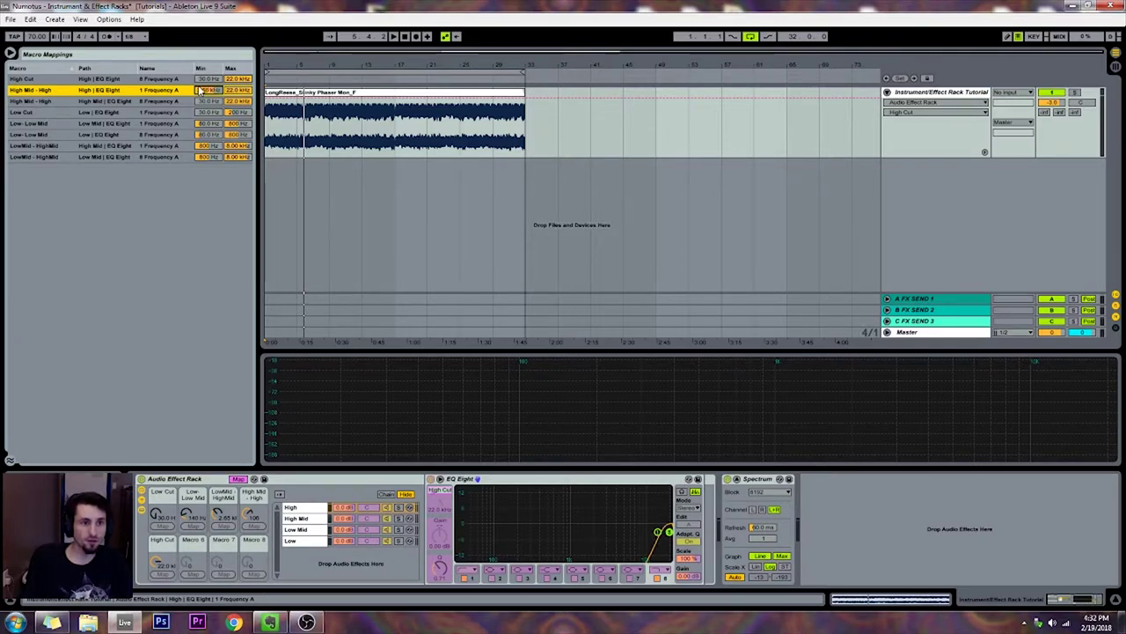
pyautogui.click(201, 101)
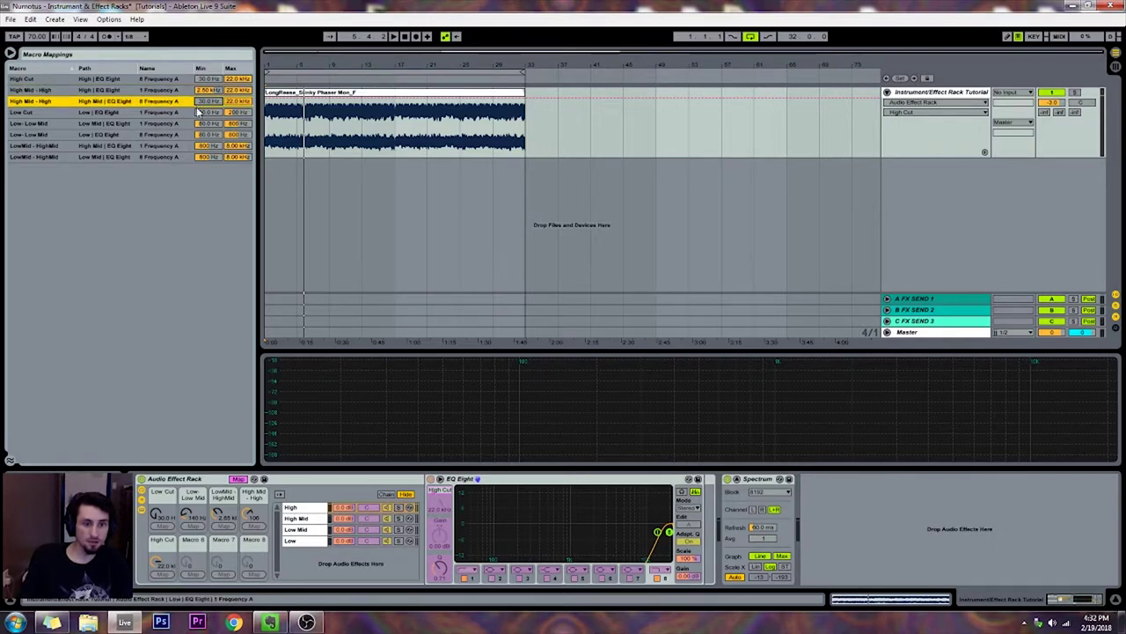
pyautogui.write('2500')
pyautogui.press('Return')
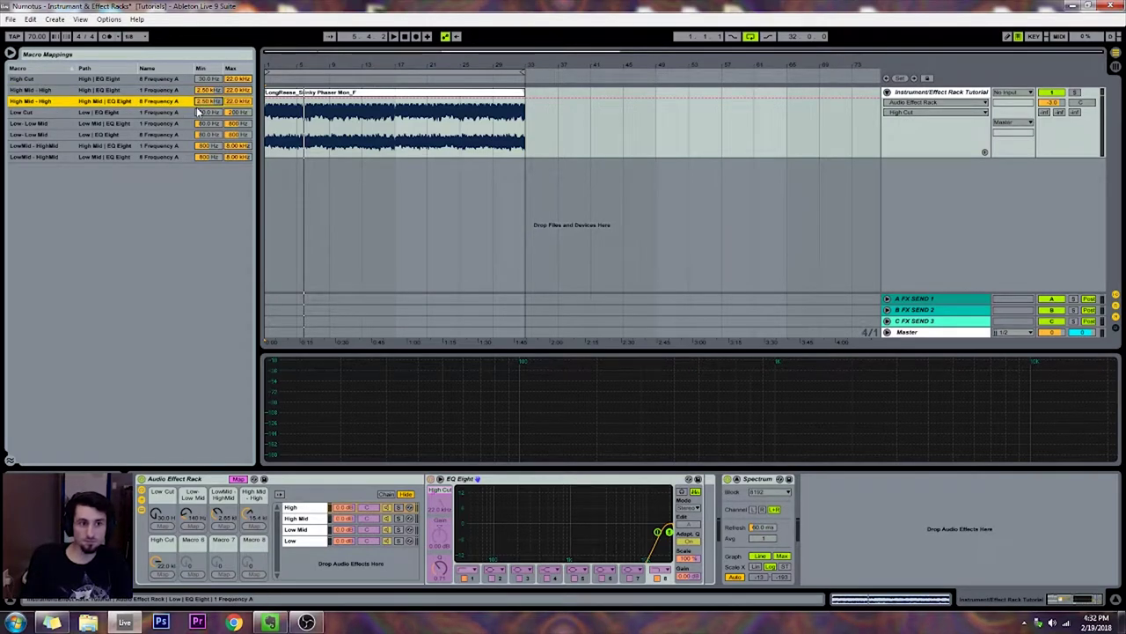
# - Set the maximum of both High Mid - High macro mappings to 16.0 kHz
pyautogui.moveTo(232, 103); pyautogui.dragTo(231, 118)
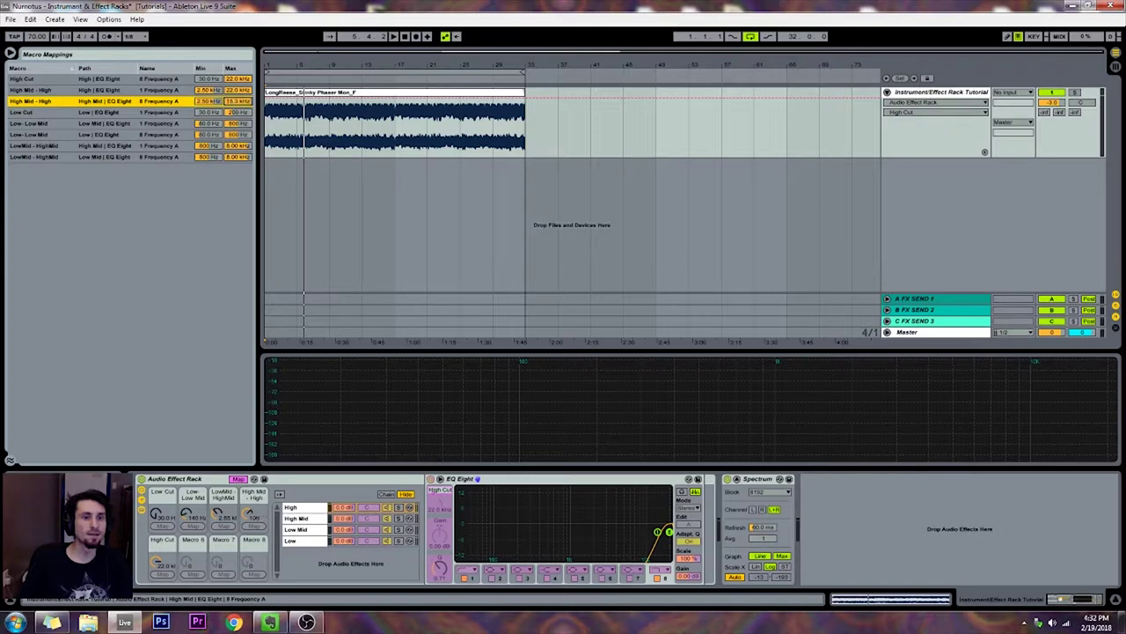
pyautogui.click(240, 90)
pyautogui.write('1')
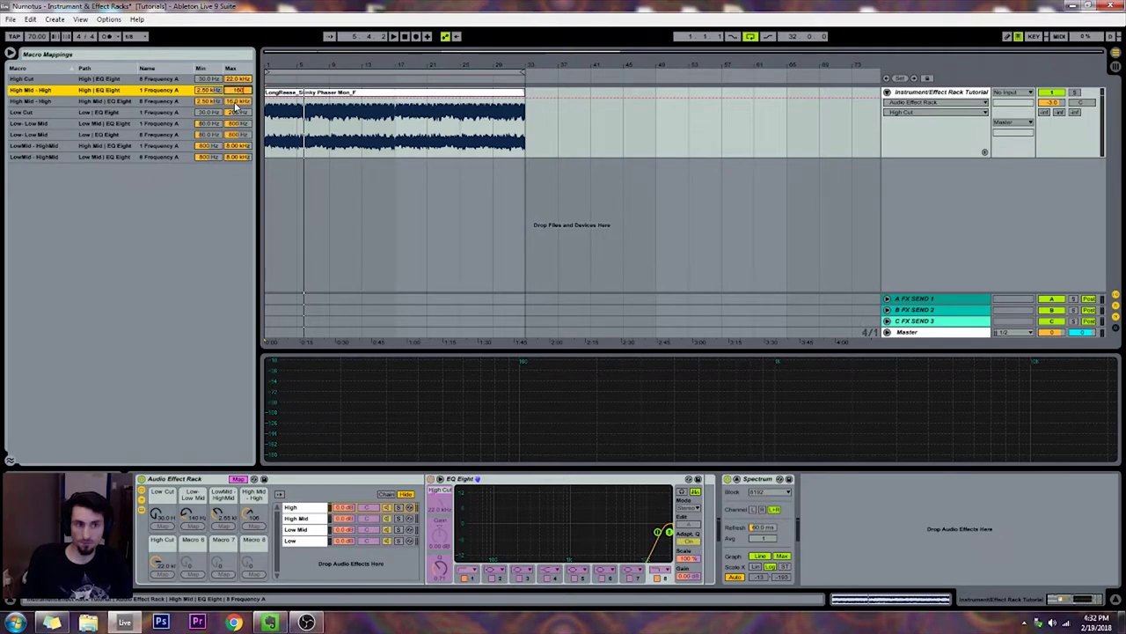
pyautogui.write('6000')
pyautogui.press('Return')
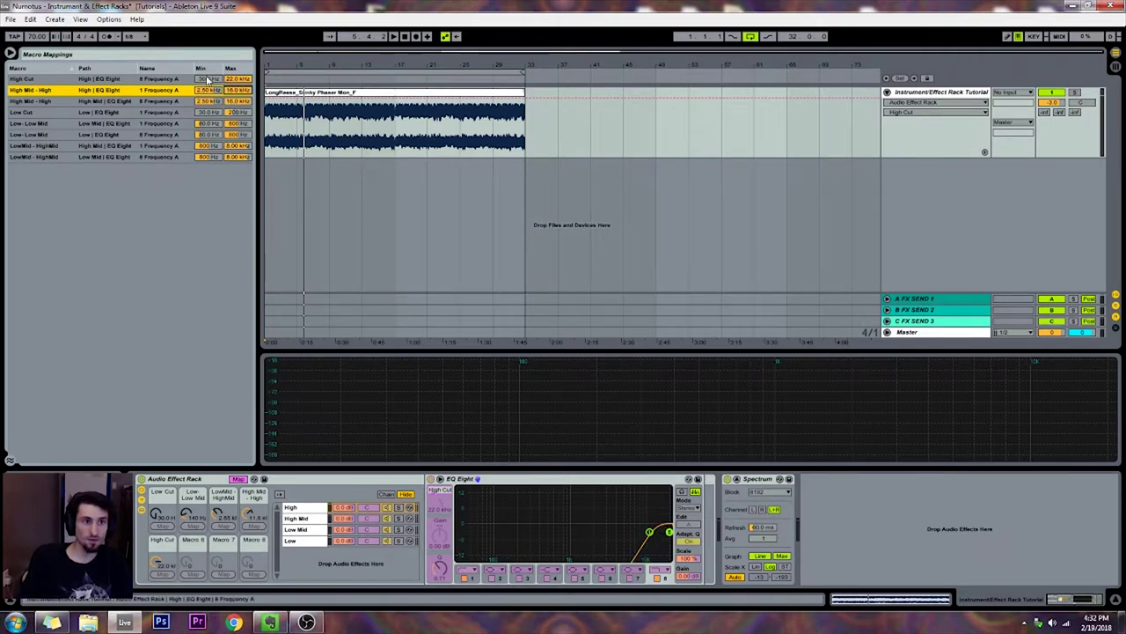
# - Set the minimum of the High Cut macro mapping to 2.00 kHz
pyautogui.moveTo(209, 79); pyautogui.dragTo(208, 35)
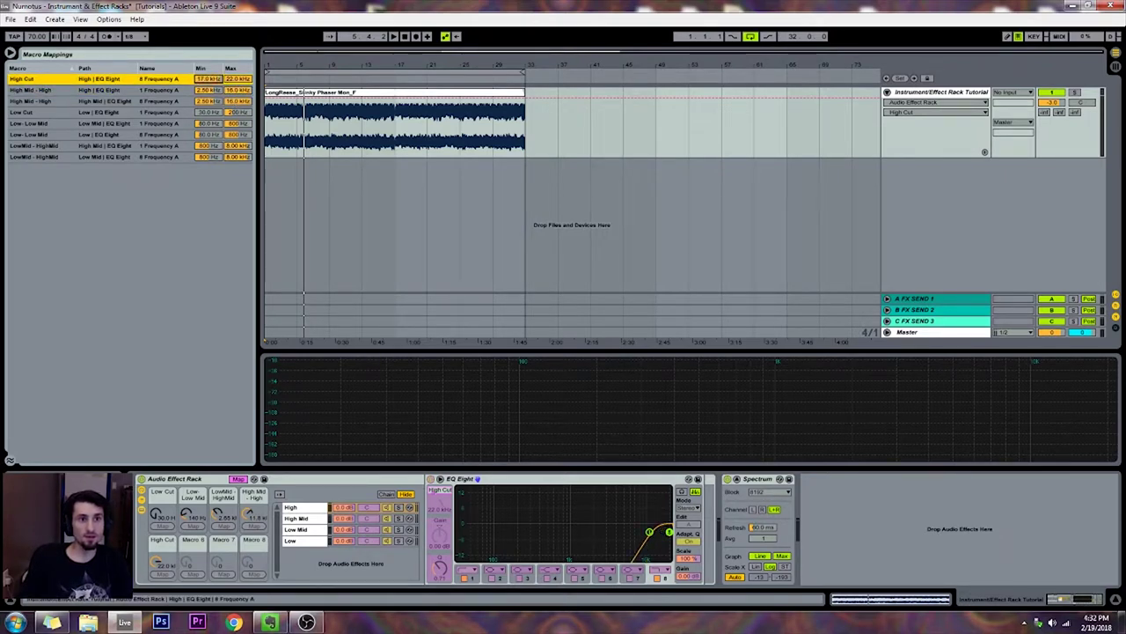
pyautogui.moveTo(209, 80); pyautogui.dragTo(208, 87)
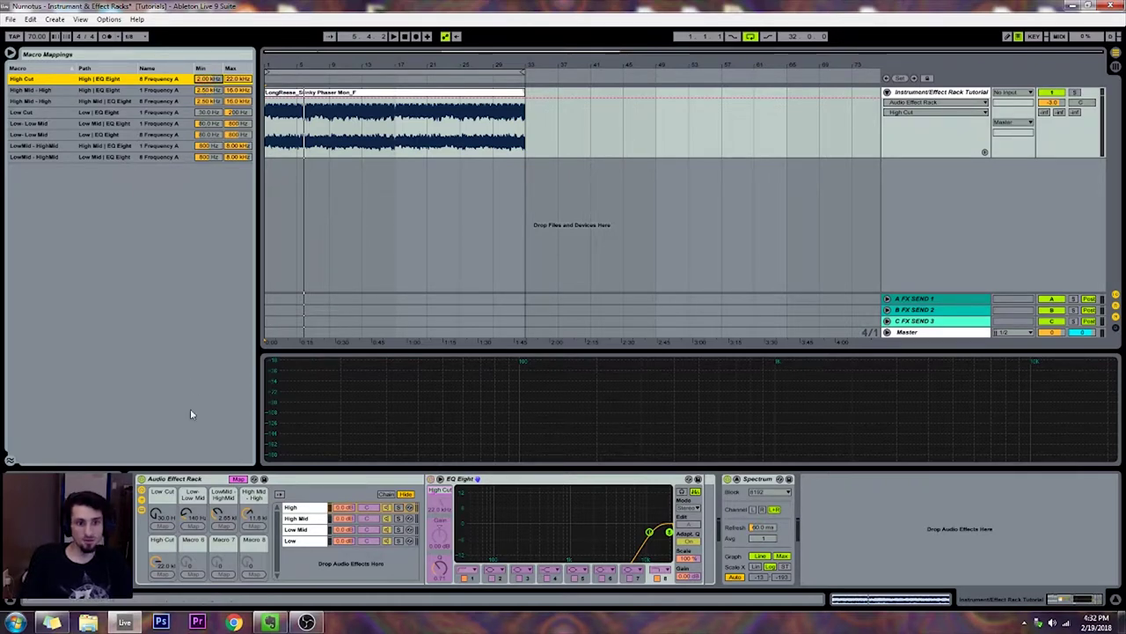
# - Leave macro mapping and try the High Cut and Low Cut macros, bringing Low Cut to about 52.1 Hz
pyautogui.click(239, 478)
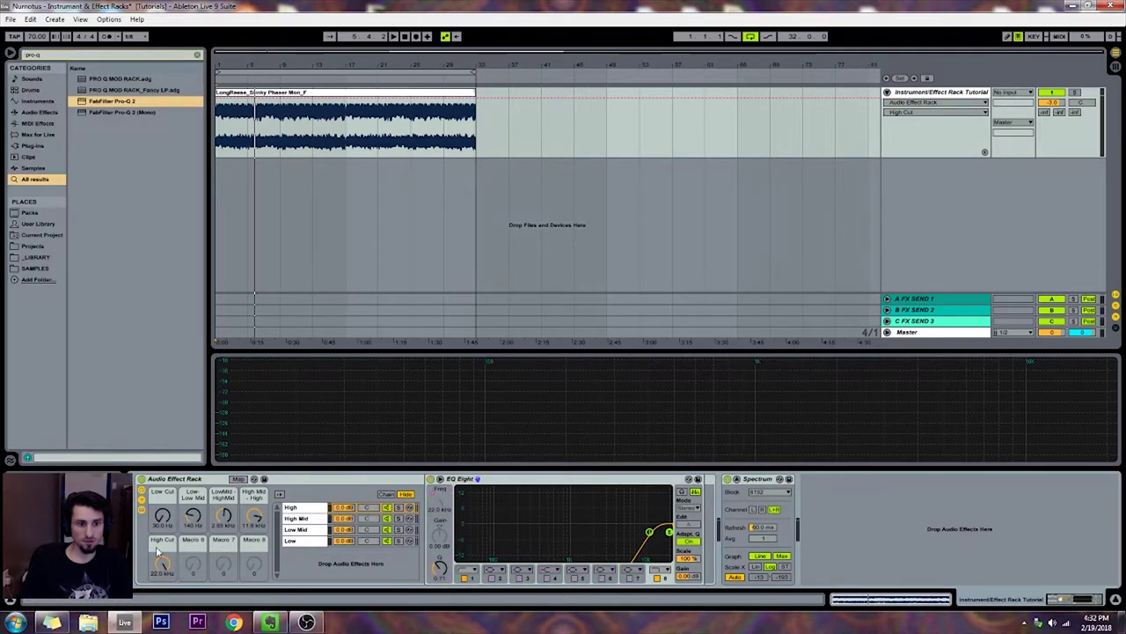
pyautogui.moveTo(162, 563)
pyautogui.mouseDown()
pyautogui.moveTo(162, 599)
pyautogui.moveTo(162, 541)
pyautogui.mouseUp()
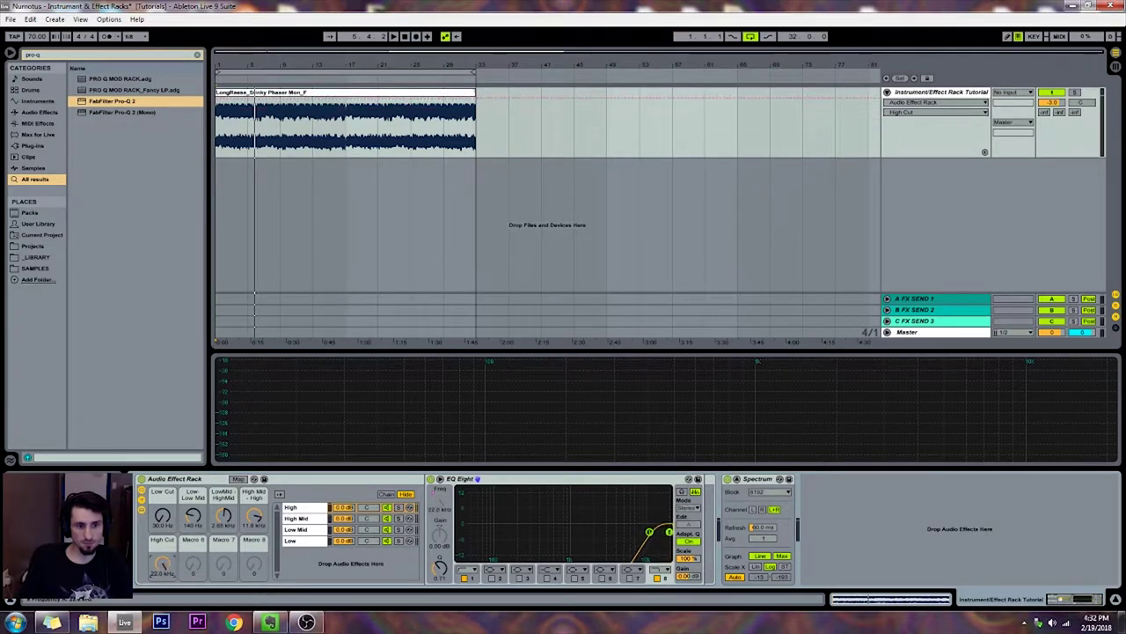
pyautogui.click(162, 517)
pyautogui.moveTo(162, 517); pyautogui.dragTo(162, 521)
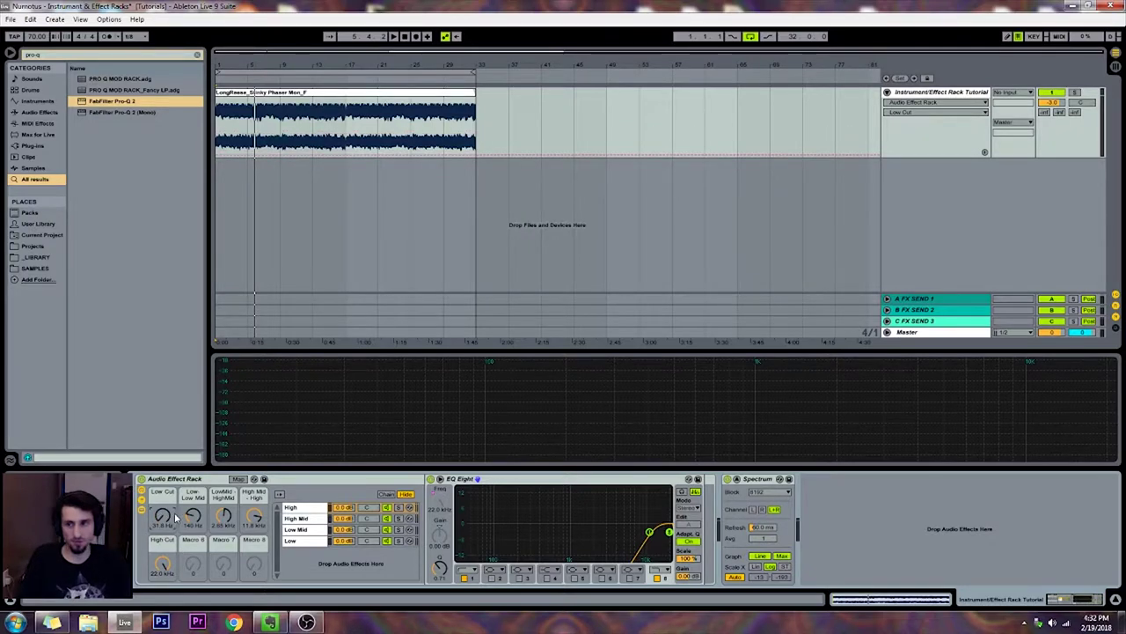
pyautogui.moveTo(167, 517); pyautogui.dragTo(167, 498)
# - Rename the Audio Effect Rack "4 Band FX Rack_Blank"
pyautogui.click(187, 485)
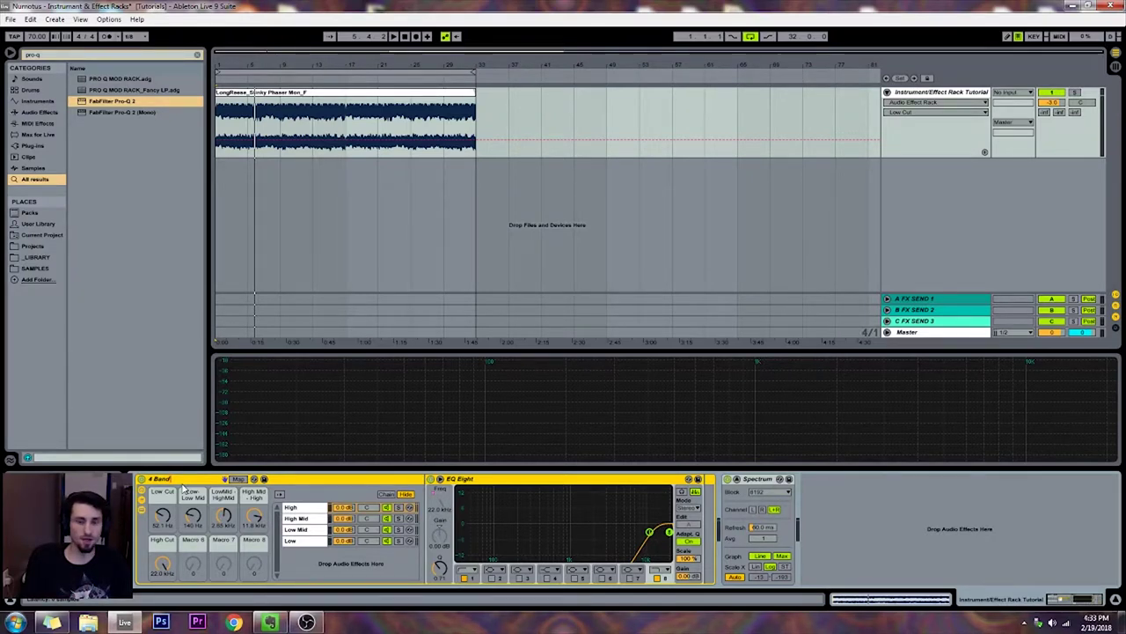
pyautogui.write('FX Rack')
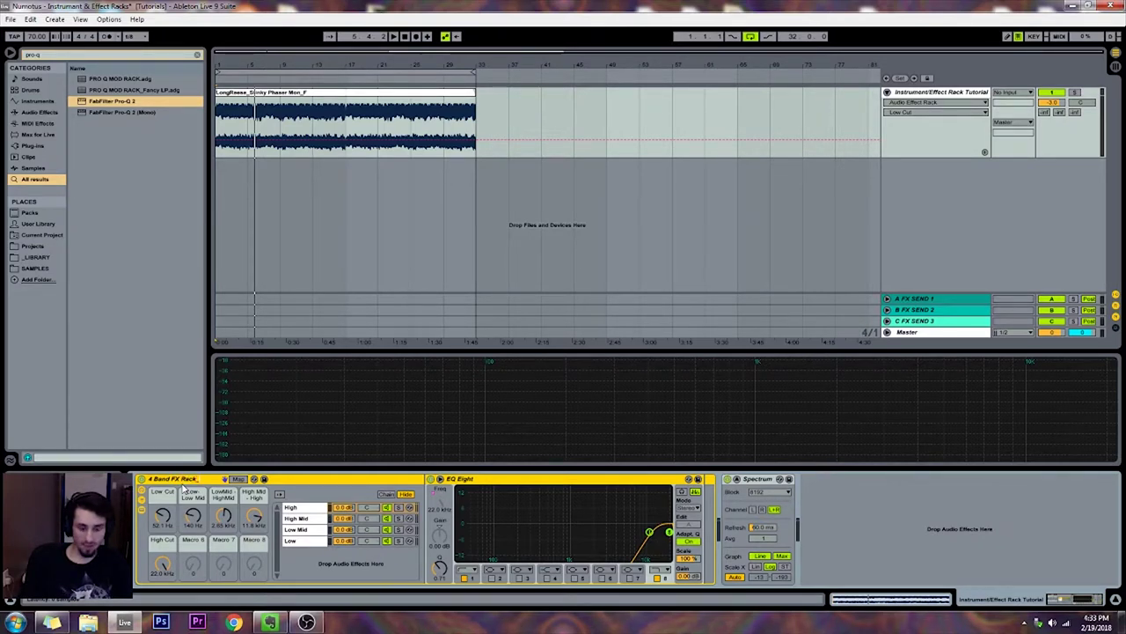
pyautogui.write('_Blank')
pyautogui.press('Return')
# - Examine the EQ Eight curves of the High, High Mid, Low Mid and Low chains in turn
pyautogui.click(304, 511)
pyautogui.click(303, 518)
pyautogui.click(302, 530)
pyautogui.click(303, 541)
pyautogui.click(303, 518)
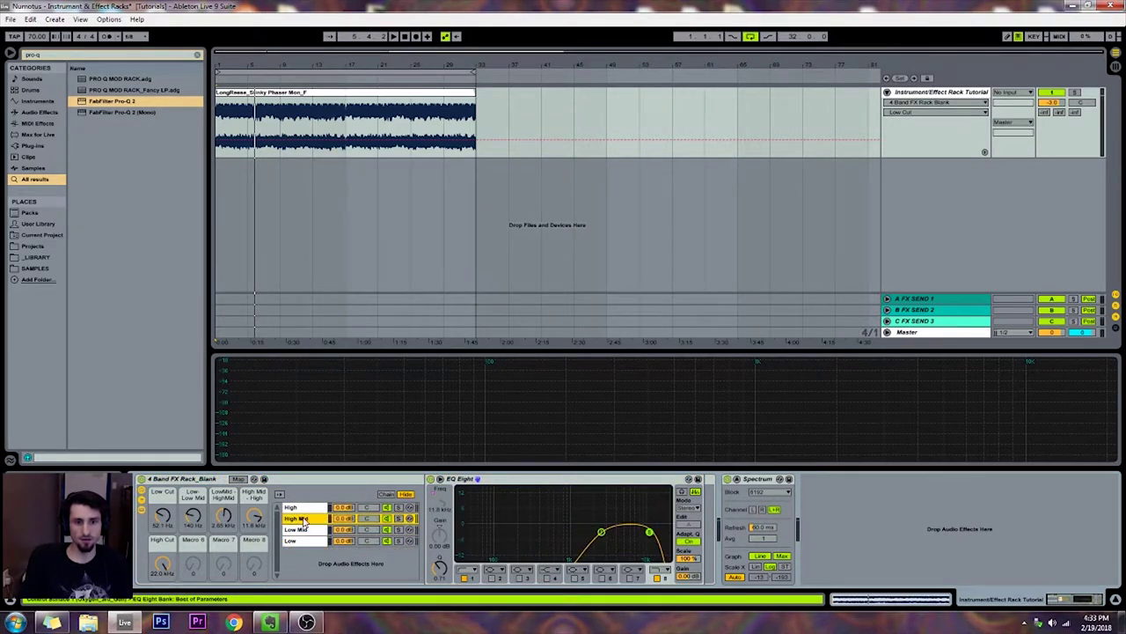
pyautogui.click(304, 508)
pyautogui.click(301, 520)
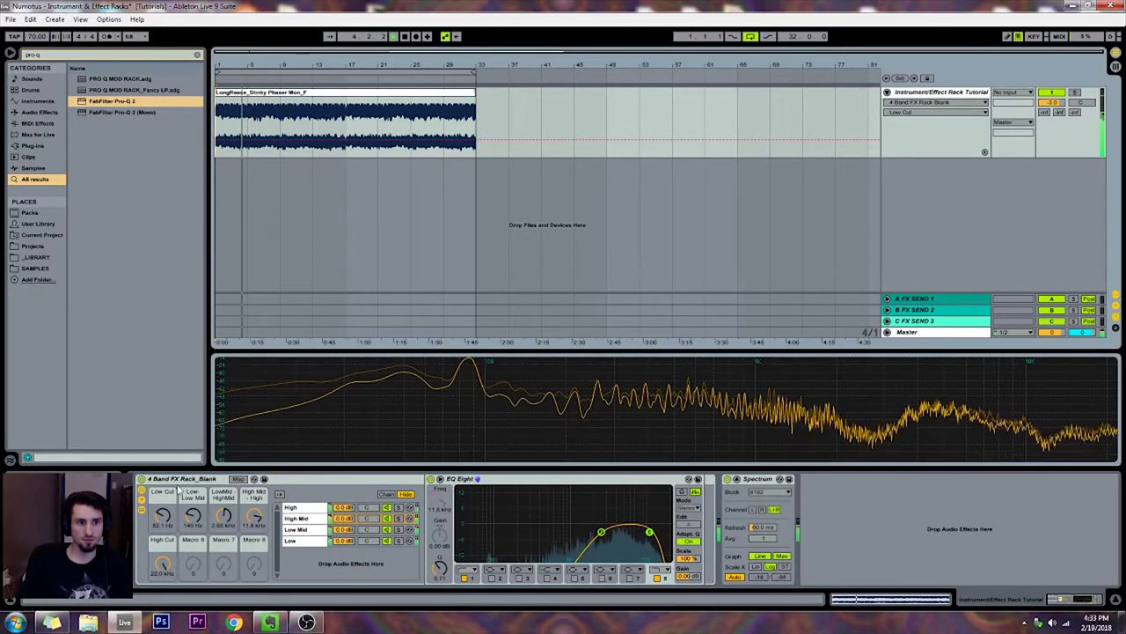
# - Solo the Low Mid chain and set the LowMid - HighMid macro to about 1.62 kHz
pyautogui.click(398, 529)
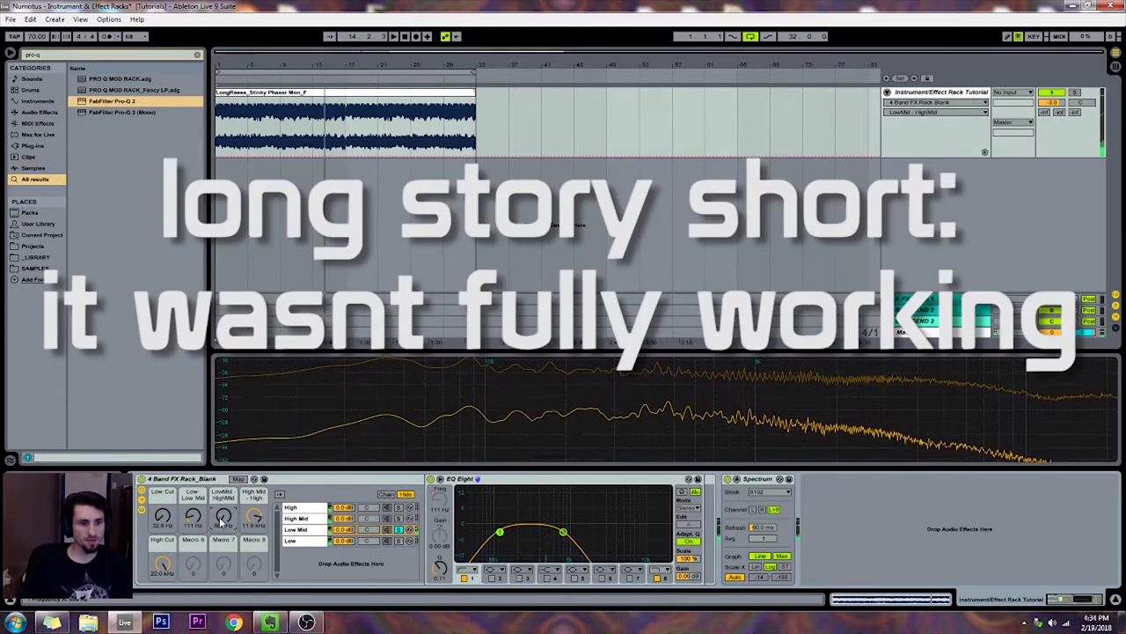
pyautogui.moveTo(223, 515)
pyautogui.mouseDown()
pyautogui.moveTo(224, 481)
pyautogui.moveTo(224, 514)
pyautogui.mouseUp()
# - Set both LowMid - HighMid macro mappings to a minimum of 400 Hz and a maximum of 4.00 kHz
pyautogui.click(237, 479)
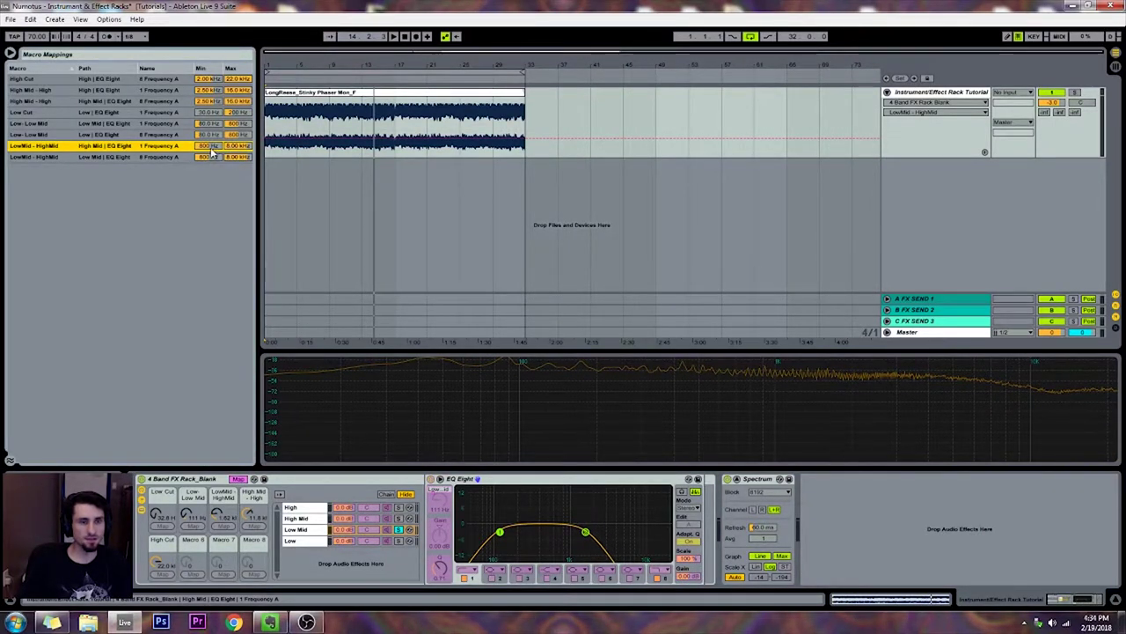
pyautogui.moveTo(210, 148); pyautogui.dragTo(210, 151)
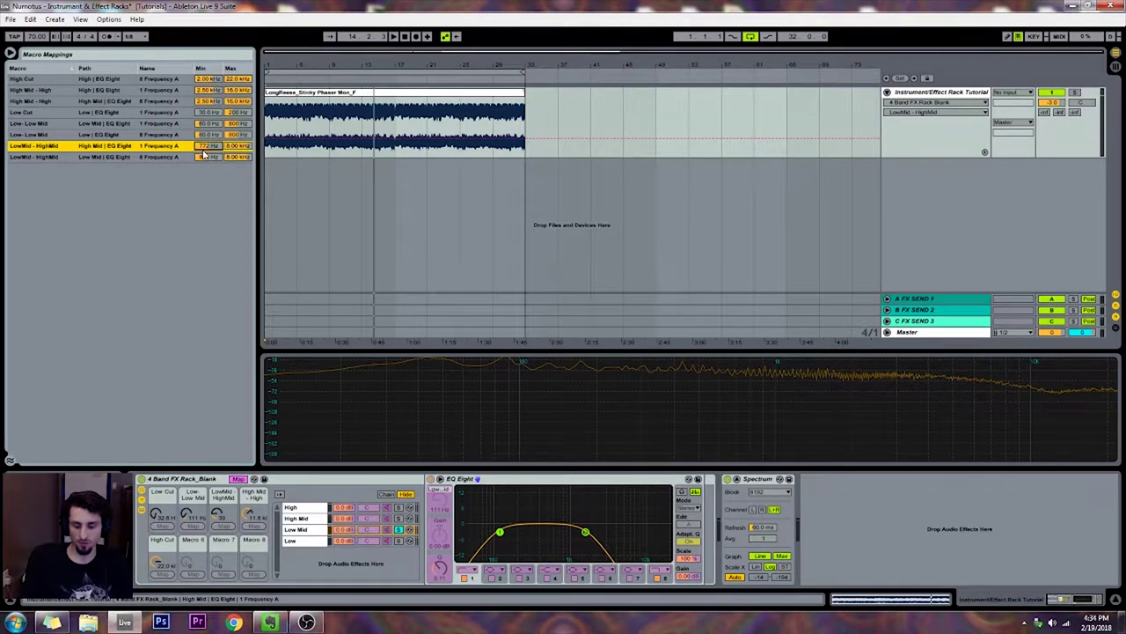
pyautogui.press('Return')
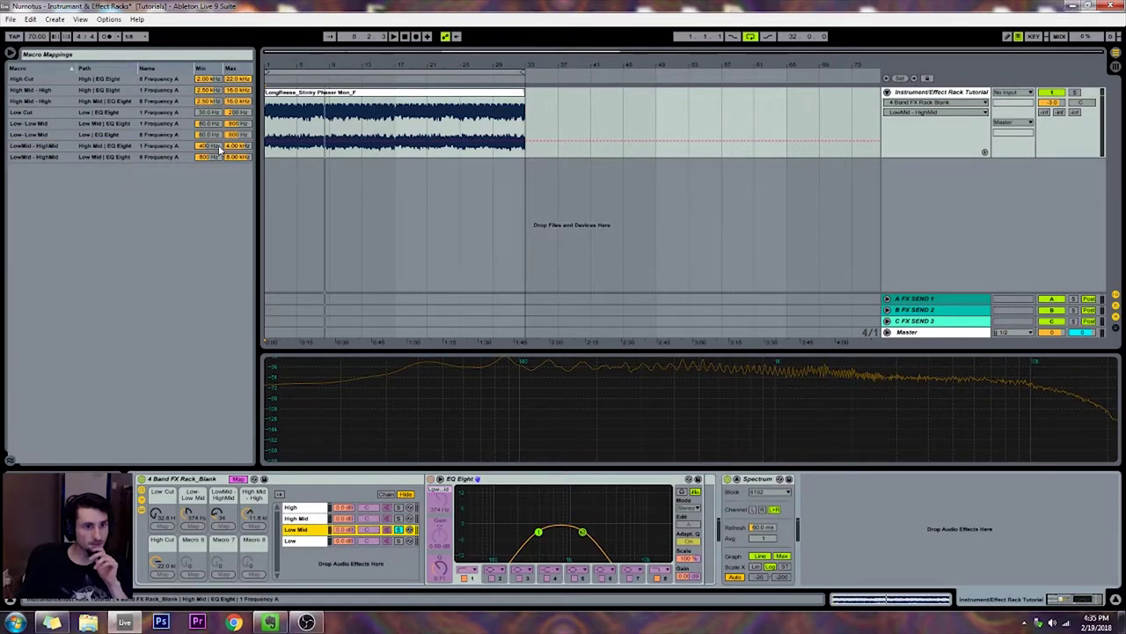
pyautogui.click(216, 148)
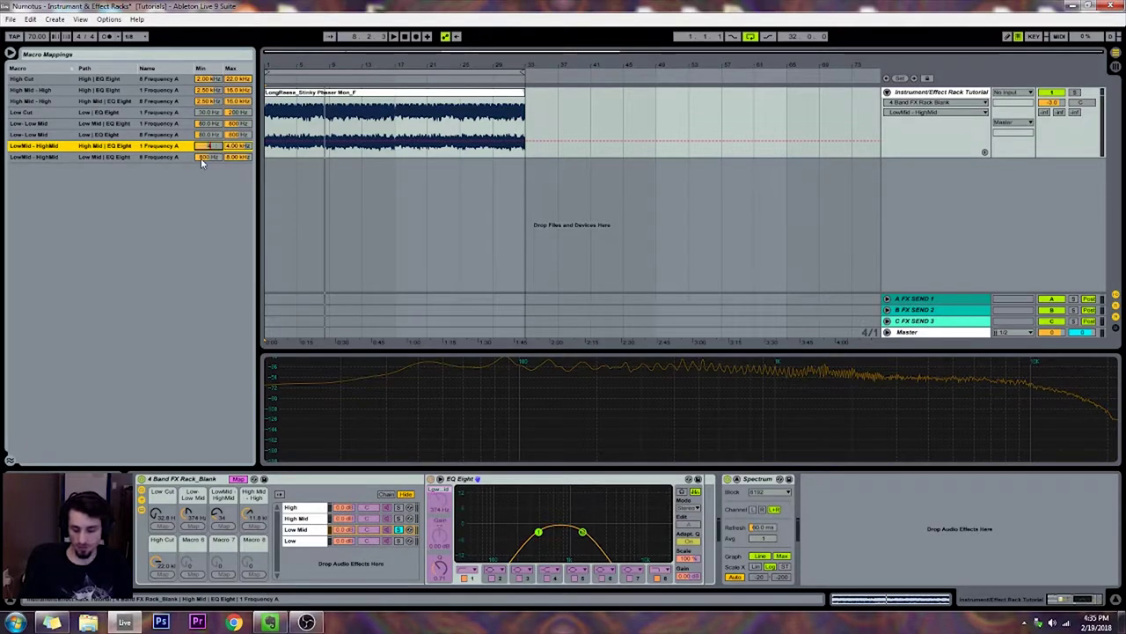
pyautogui.click(201, 157)
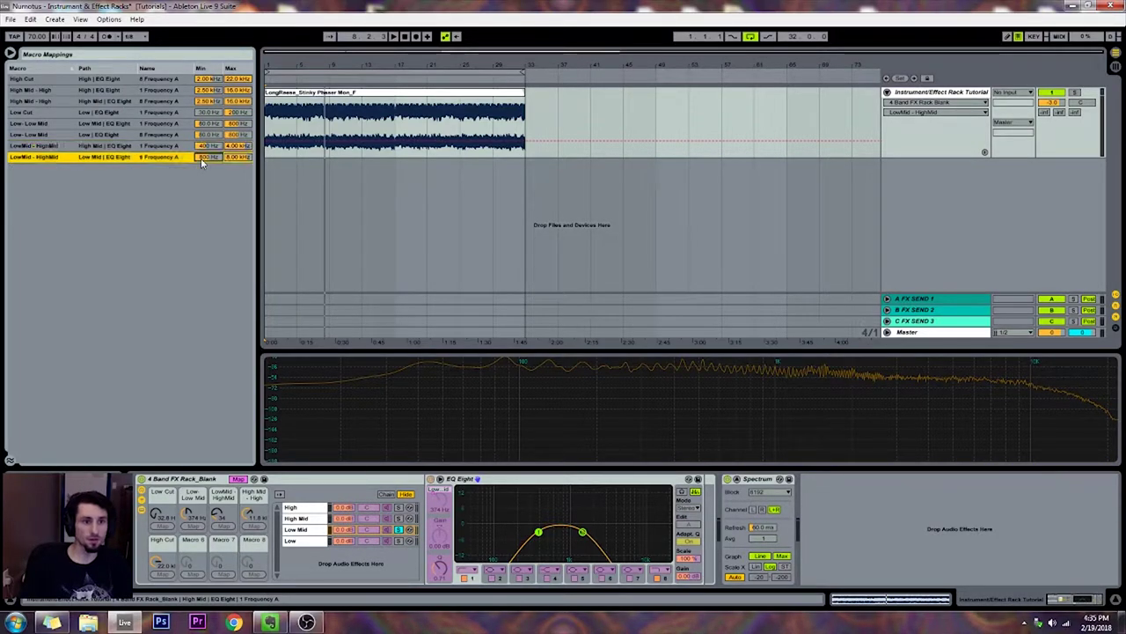
pyautogui.write('400')
pyautogui.press('Return')
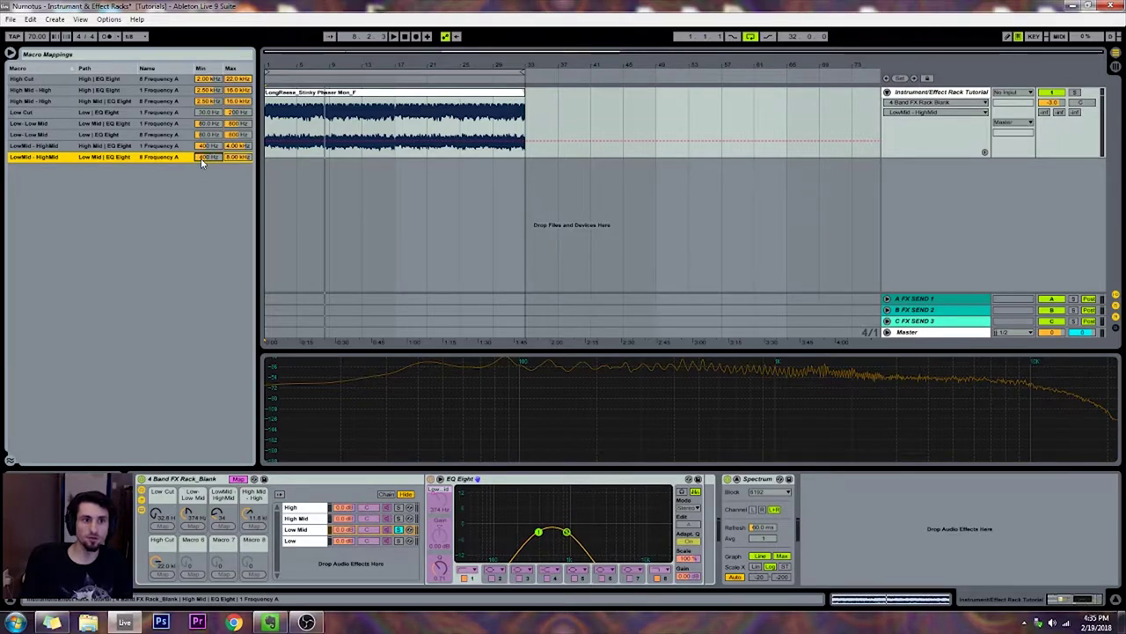
pyautogui.write('4000')
pyautogui.press('Return')
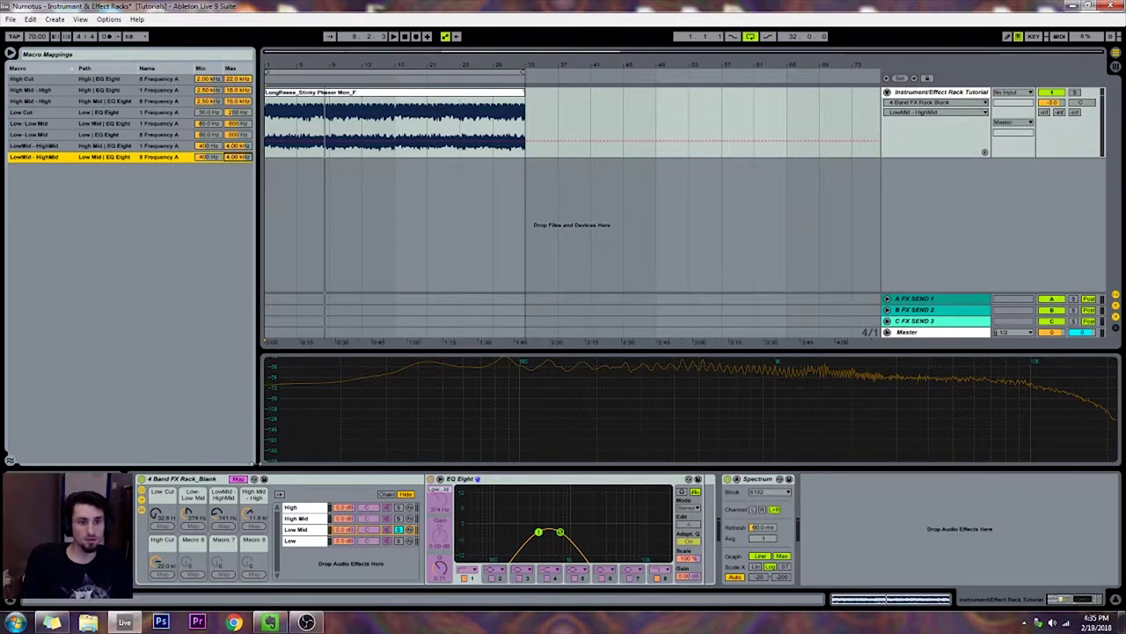
pyautogui.click(238, 479)
# - Play the clip and sweep the Low - Low Mid and LowMid - HighMid macros to audition the changed crossover range
pyautogui.press('space')
pyautogui.moveTo(193, 523); pyautogui.dragTo(194, 559)
pyautogui.moveTo(224, 518)
pyautogui.mouseDown()
pyautogui.moveTo(223, 501)
pyautogui.moveTo(191, 526)
pyautogui.moveTo(191, 511)
pyautogui.moveTo(191, 528)
pyautogui.moveTo(191, 514)
pyautogui.moveTo(223, 526)
pyautogui.moveTo(224, 491)
pyautogui.moveTo(223, 512)
pyautogui.mouseUp()
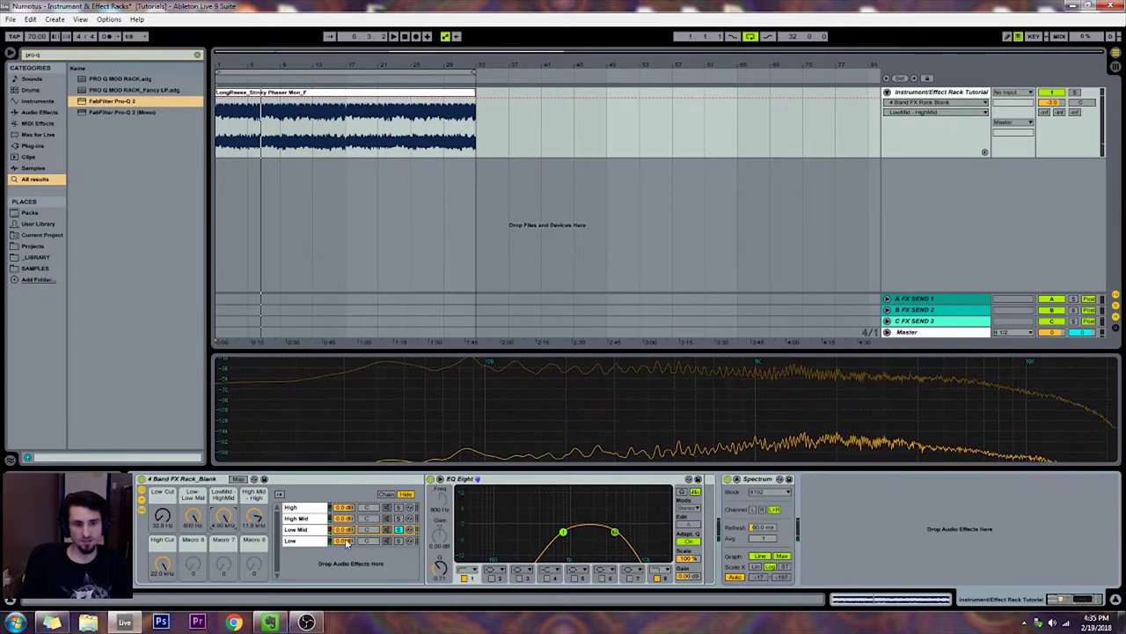
pyautogui.moveTo(223, 512); pyautogui.dragTo(223, 526)
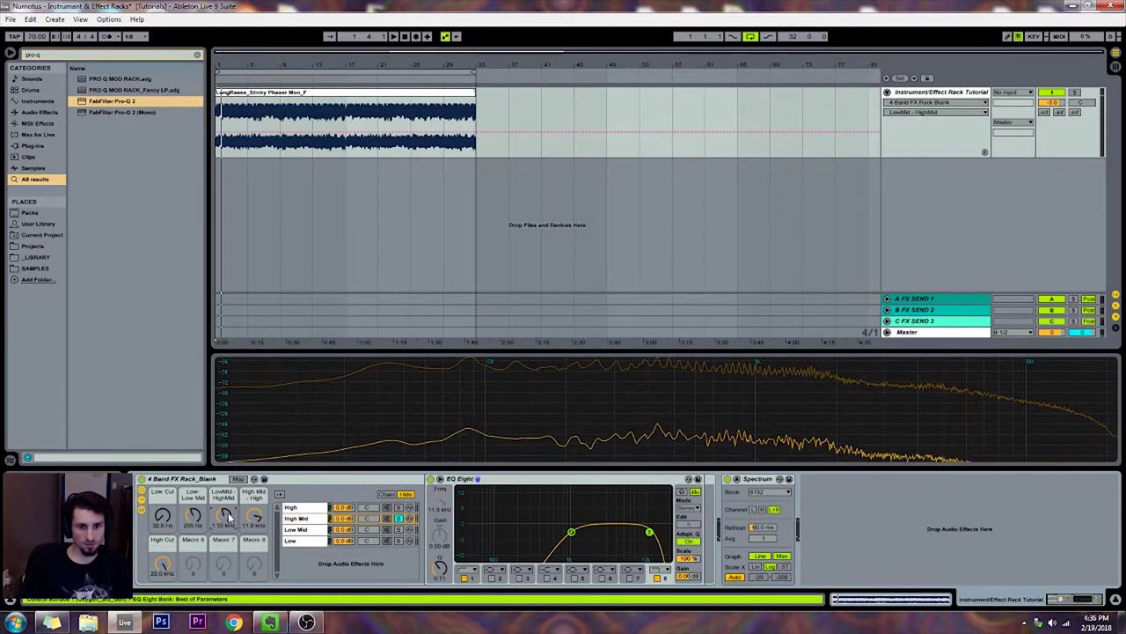
# - Set the LowMid - HighMid macro to 841 Hz, High Mid - High to 2.94 kHz and Low - Low Mid to 800 Hz
pyautogui.moveTo(228, 514); pyautogui.dragTo(255, 536)
pyautogui.click(245, 519)
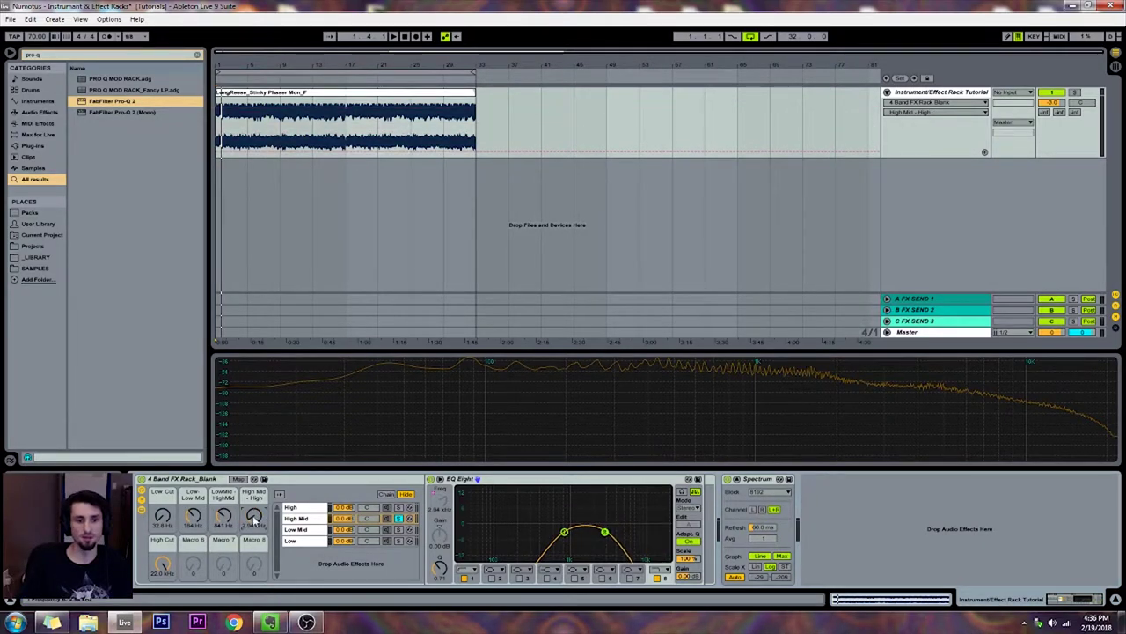
pyautogui.click(193, 517)
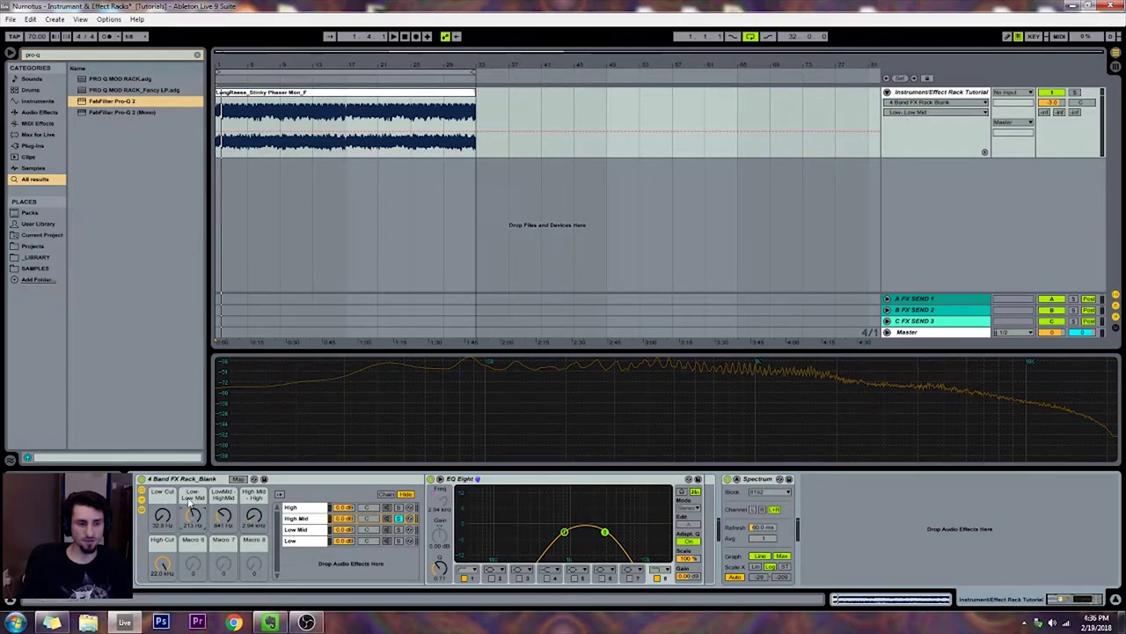
pyautogui.click(290, 541)
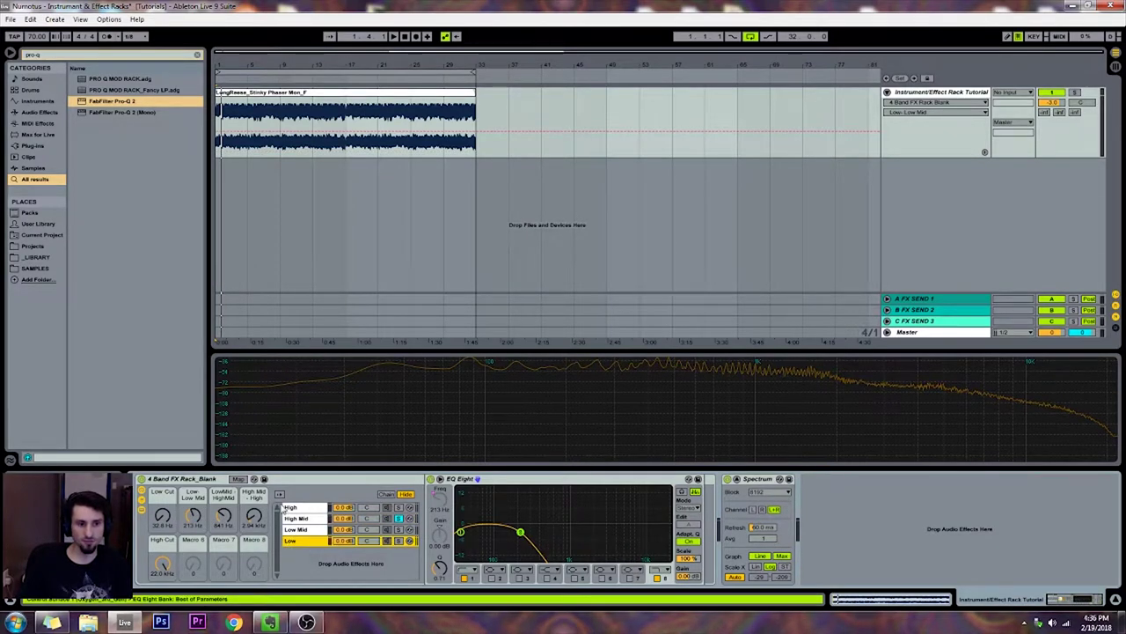
pyautogui.moveTo(193, 517); pyautogui.dragTo(194, 493)
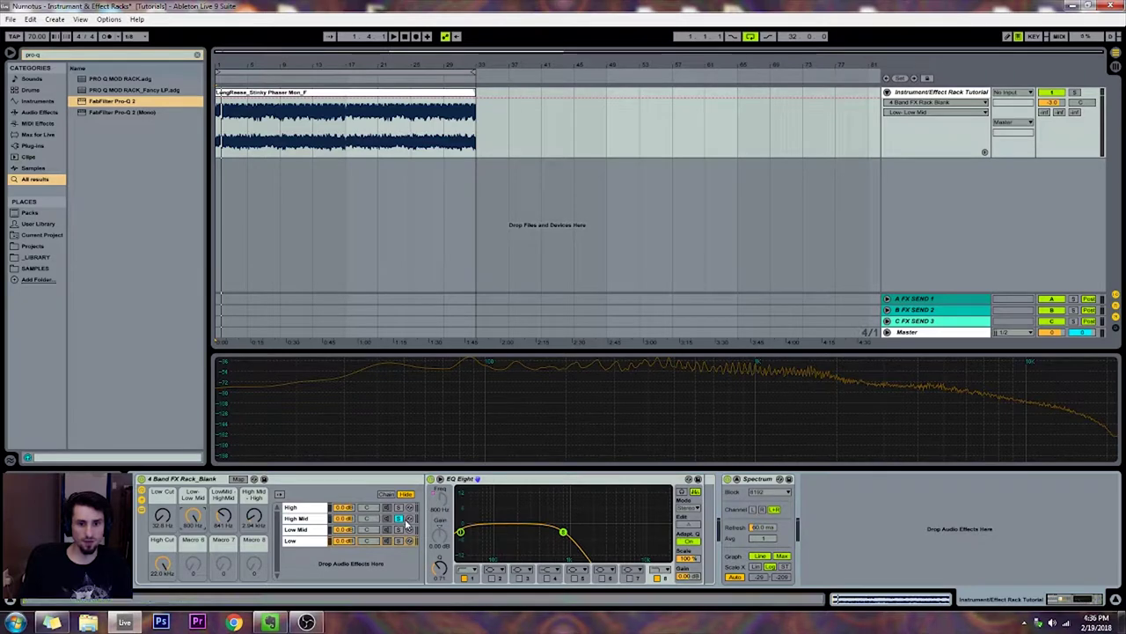
# - Set the LowMid - HighMid macro to about 1.30 kHz, High Mid - High to 7.93 kHz and High Cut to 14.8 kHz
pyautogui.click(299, 531)
pyautogui.click(299, 518)
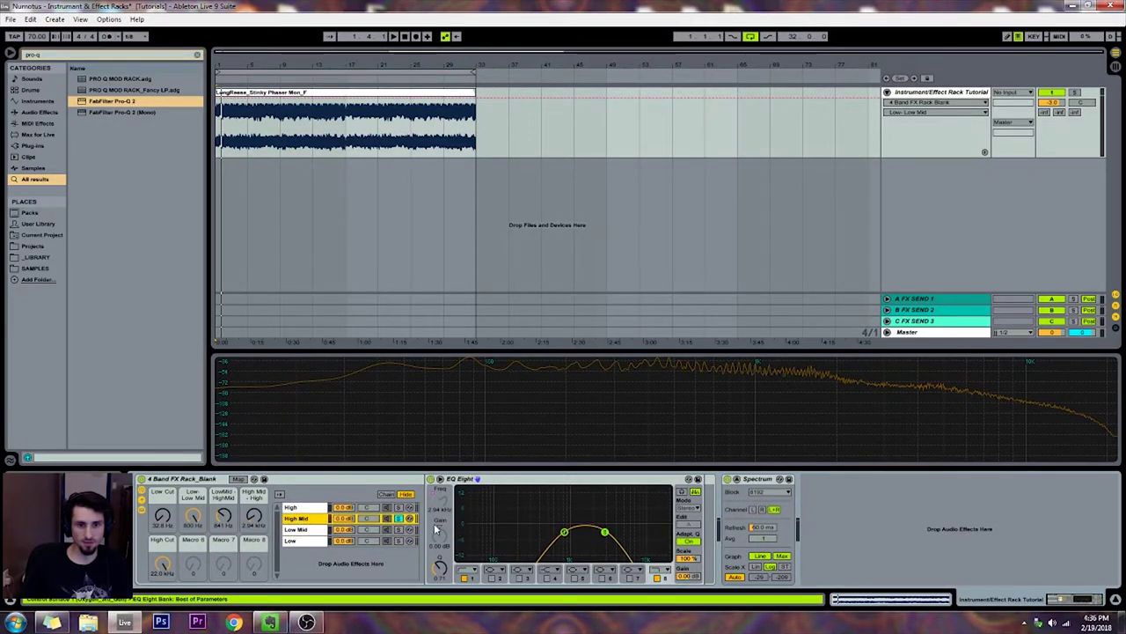
pyautogui.moveTo(229, 518); pyautogui.dragTo(229, 504)
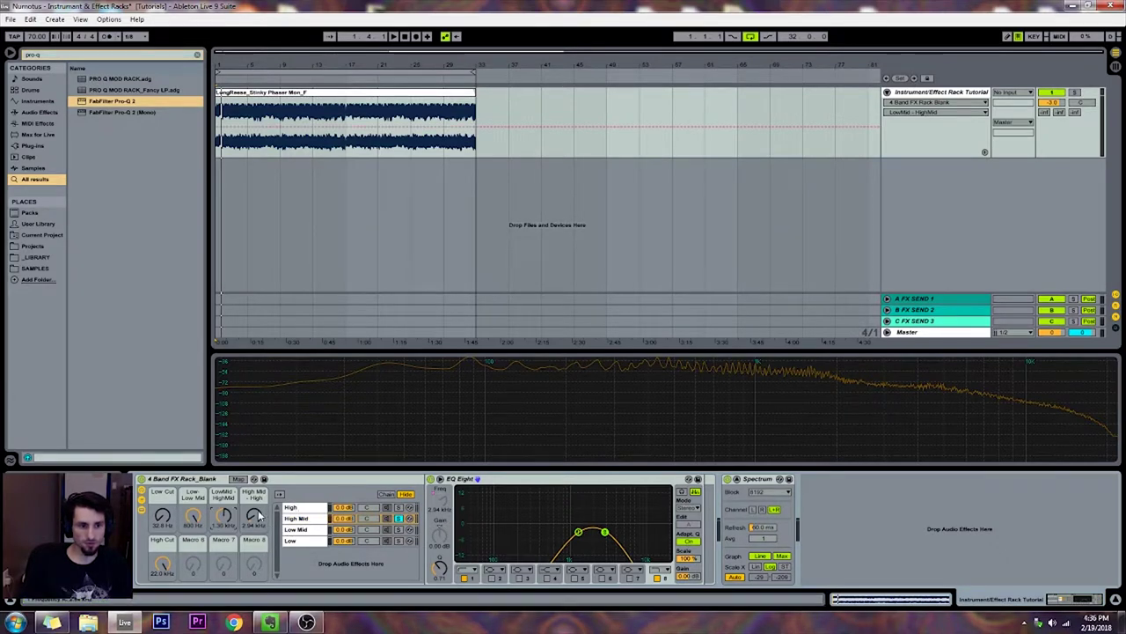
pyautogui.click(321, 508)
pyautogui.moveTo(256, 515); pyautogui.dragTo(256, 490)
pyautogui.moveTo(164, 567); pyautogui.dragTo(167, 568)
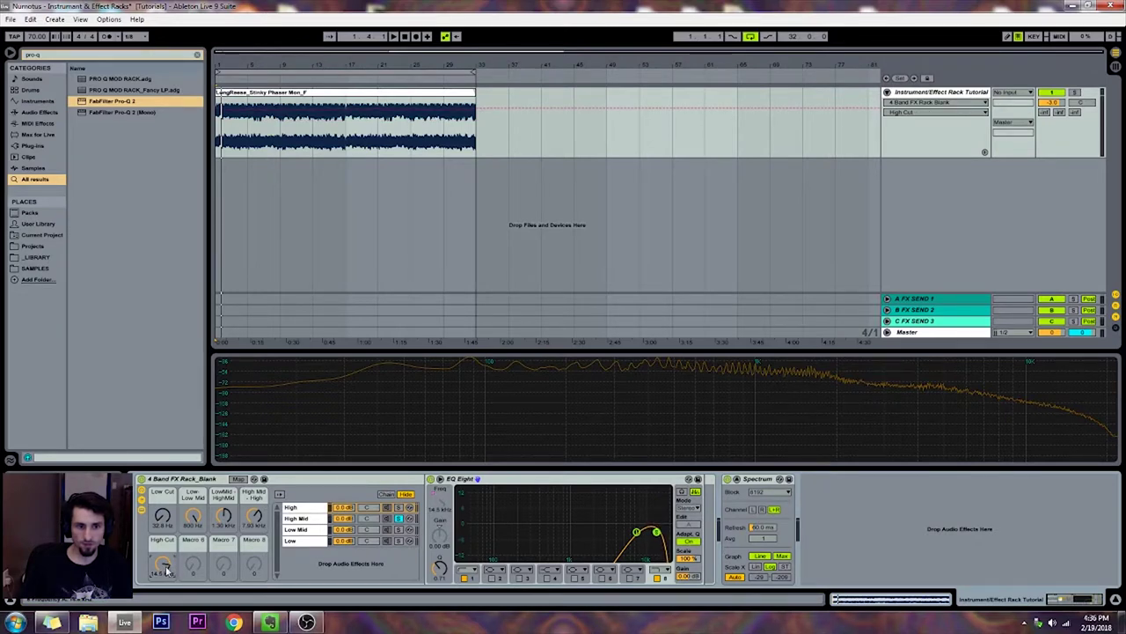
# - Check the EQ curve of each chain from High down to Low against the adjusted macros
pyautogui.click(316, 518)
pyautogui.click(314, 508)
pyautogui.click(309, 519)
pyautogui.click(304, 529)
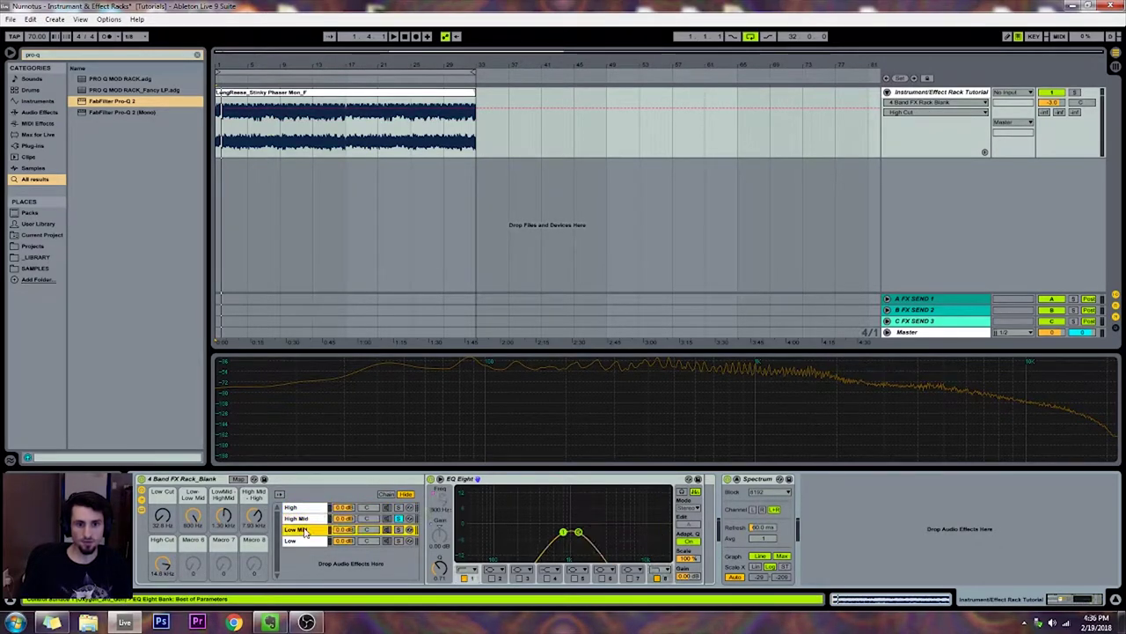
pyautogui.click(299, 540)
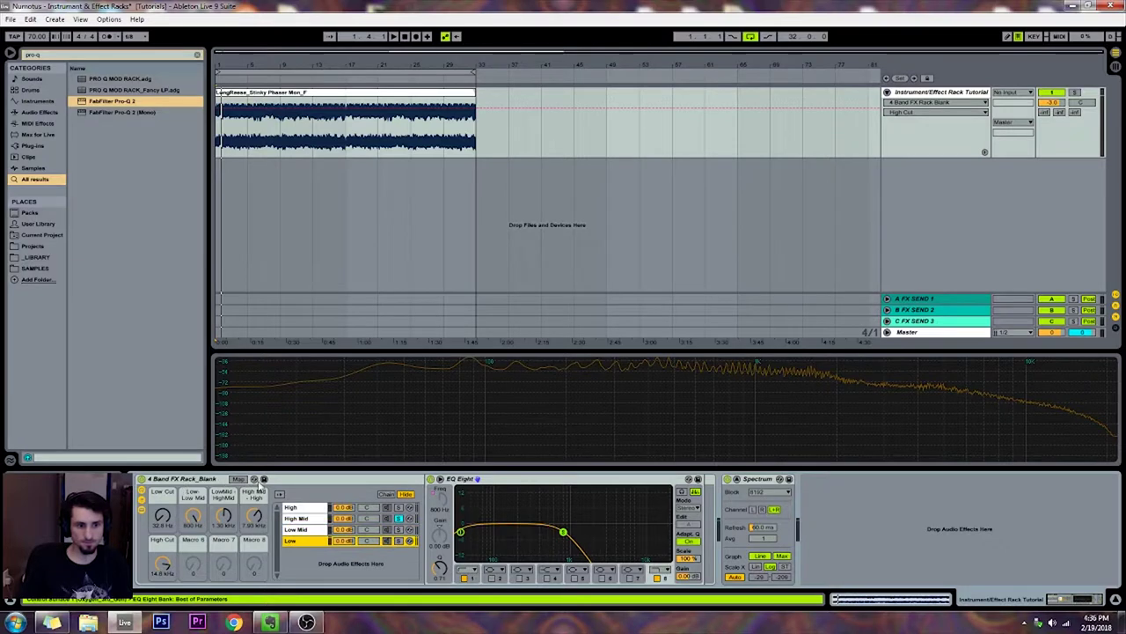
# - Save the rack to the User Library as the preset "4 Band FX Rack_Blank"
pyautogui.click(264, 480)
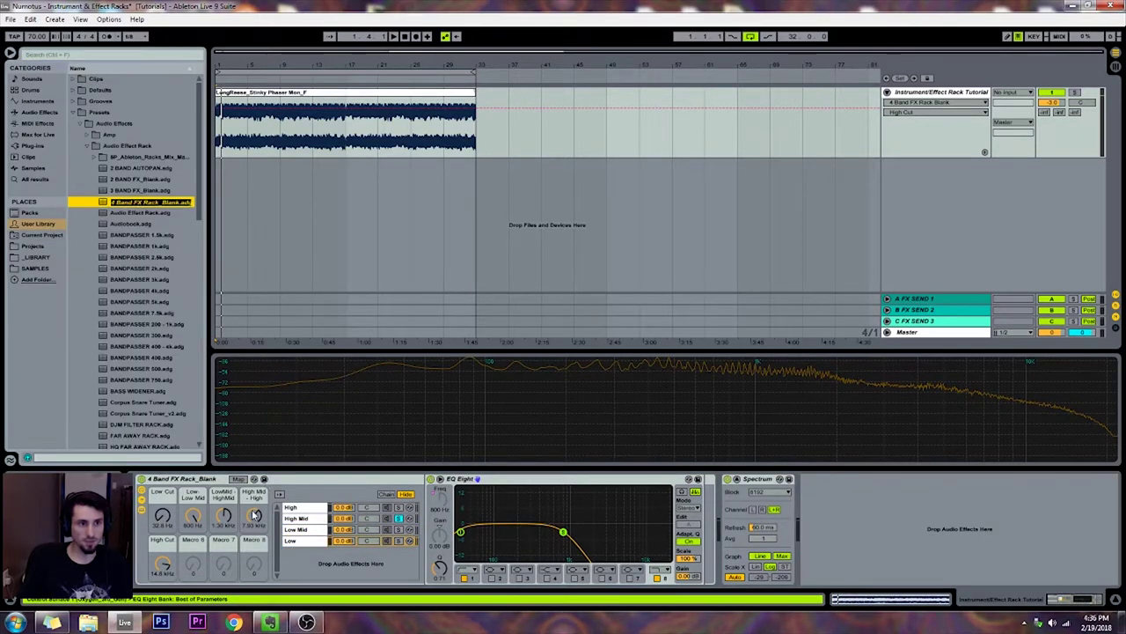
pyautogui.press('Return')
# - Group the Serum_x64 instrument into an Instrument Rack
pyautogui.click(186, 480)
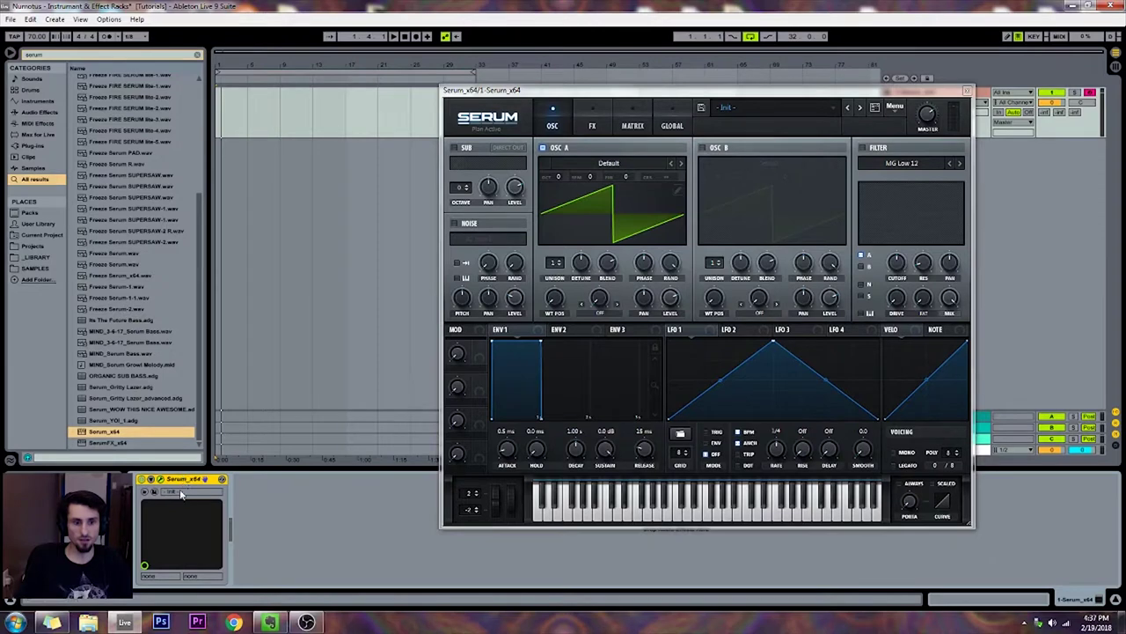
pyautogui.hotkey('ctrl', 'g')
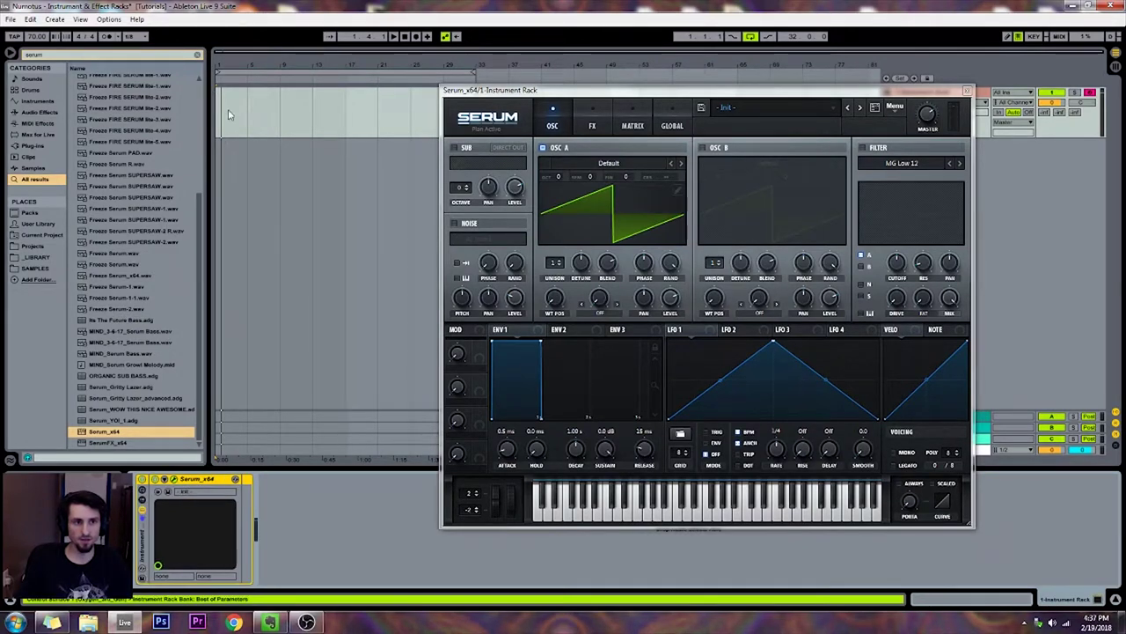
# - Create a 16-bar MIDI clip at the start of the Instrument Rack track and shorten its loop to one bar
pyautogui.moveTo(230, 114); pyautogui.dragTo(356, 101)
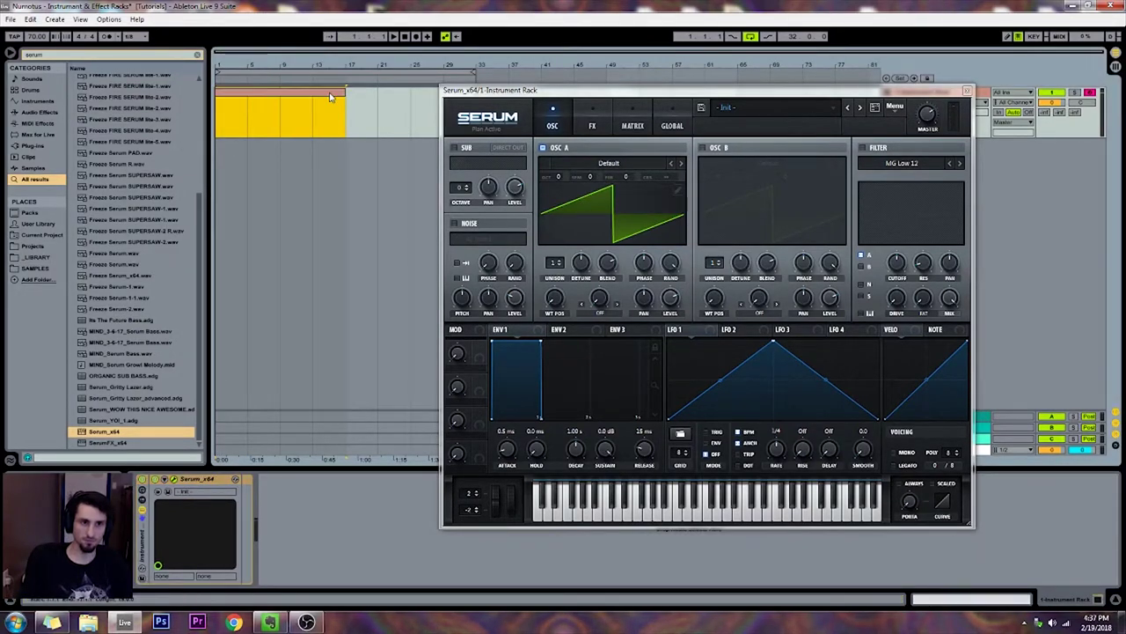
pyautogui.hotkey('ctrl', 'shift', 'm')
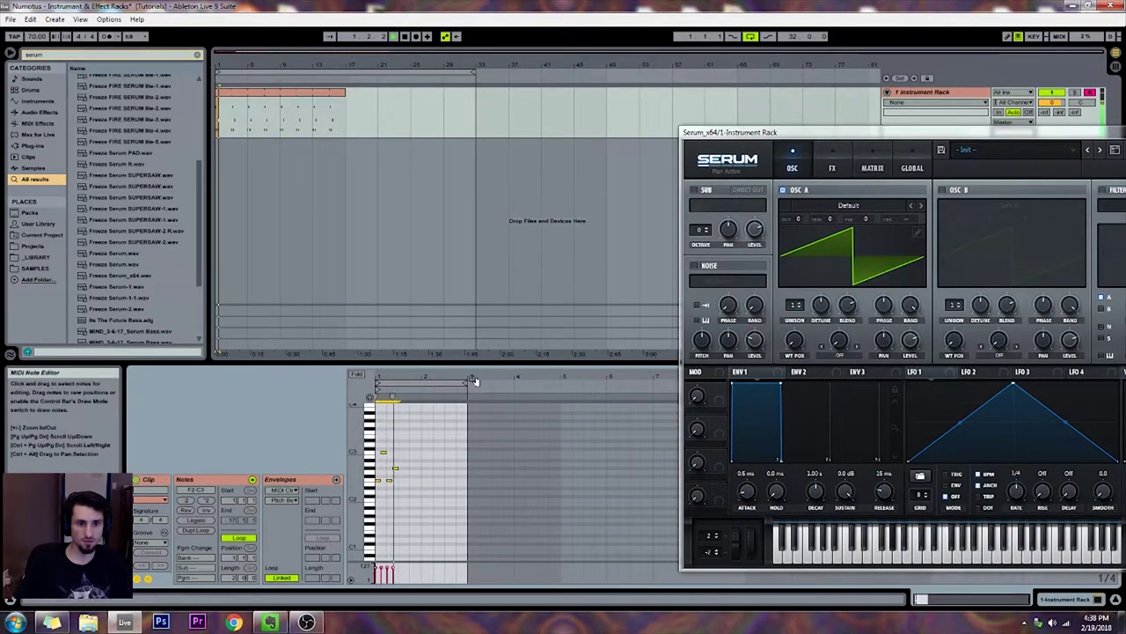
pyautogui.moveTo(468, 381); pyautogui.dragTo(421, 385)
pyautogui.moveTo(940, 145); pyautogui.dragTo(735, 128)
pyautogui.hotkey('shift', 'Tab')
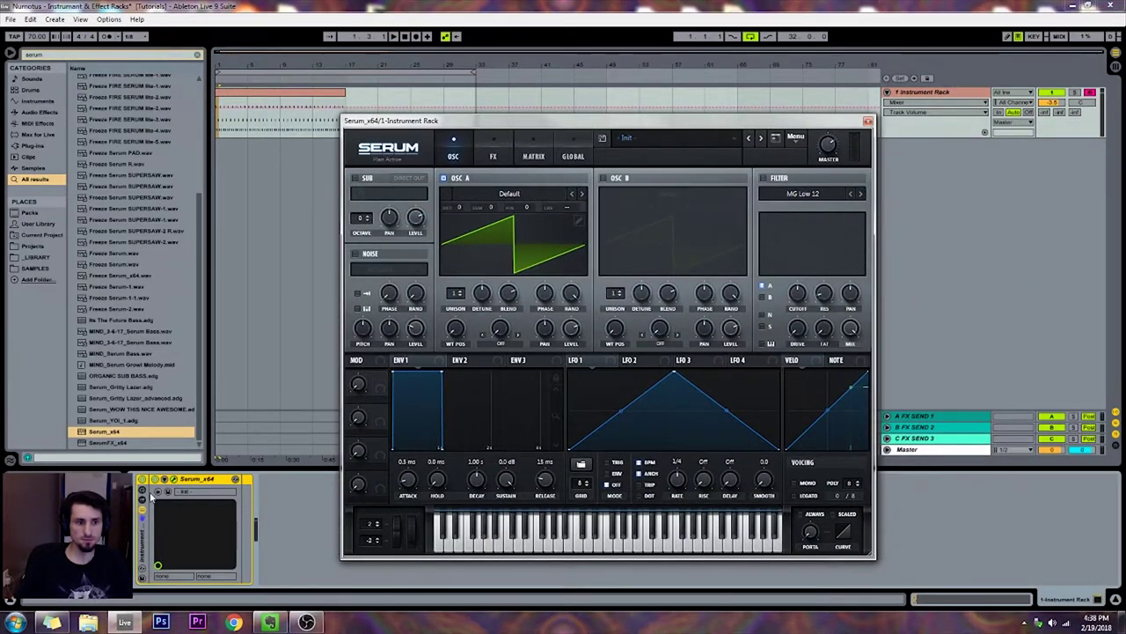
# - Show the Instrument Rack's chain list and add the sample "Freeze Serum R.wav" as a second chain below Serum_x64
pyautogui.click(142, 501)
pyautogui.click(180, 508)
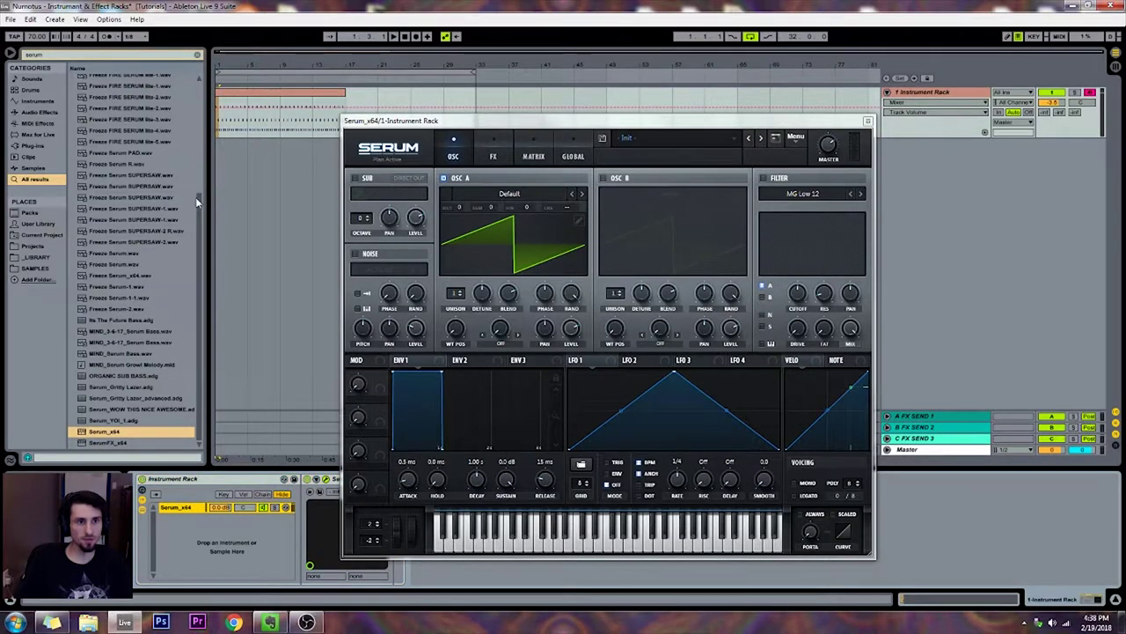
pyautogui.scroll(2, 128, 189)
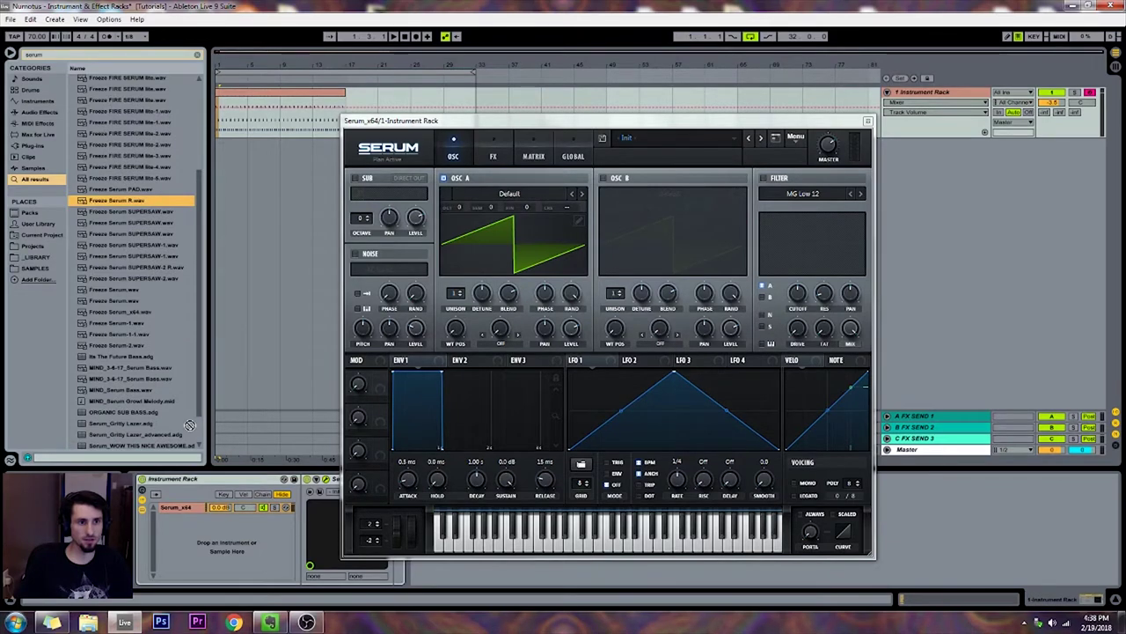
pyautogui.moveTo(121, 257); pyautogui.dragTo(211, 528)
pyautogui.moveTo(508, 123); pyautogui.dragTo(911, 48)
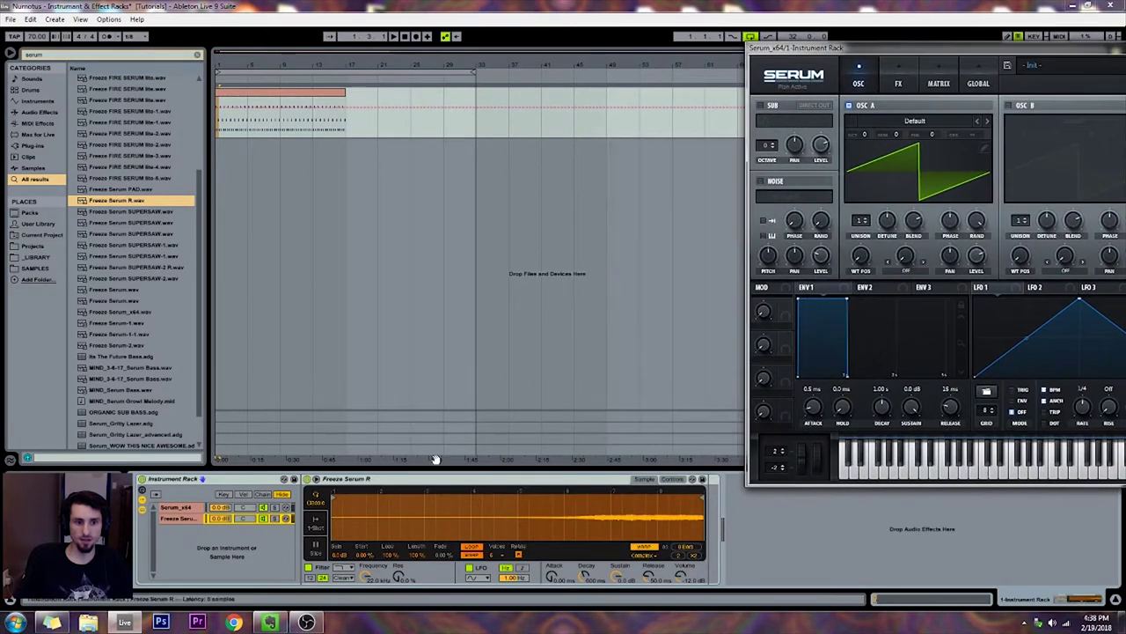
pyautogui.moveTo(335, 495)
pyautogui.mouseDown()
pyautogui.moveTo(559, 496)
pyautogui.moveTo(422, 493)
pyautogui.mouseUp()
pyautogui.rightClick(419, 480)
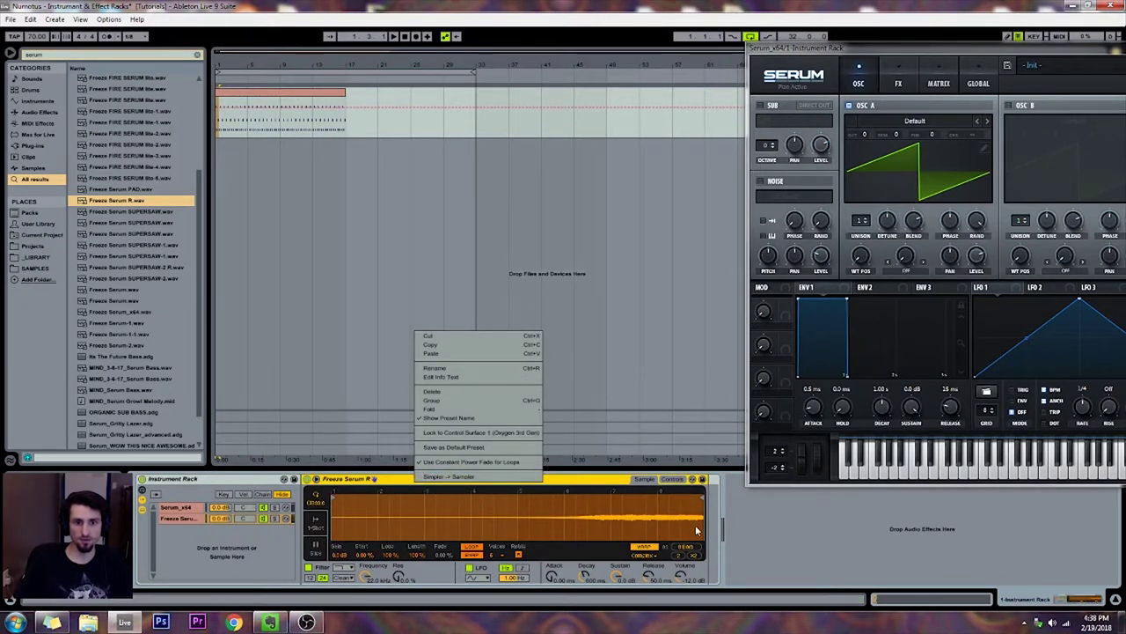
pyautogui.click(724, 520)
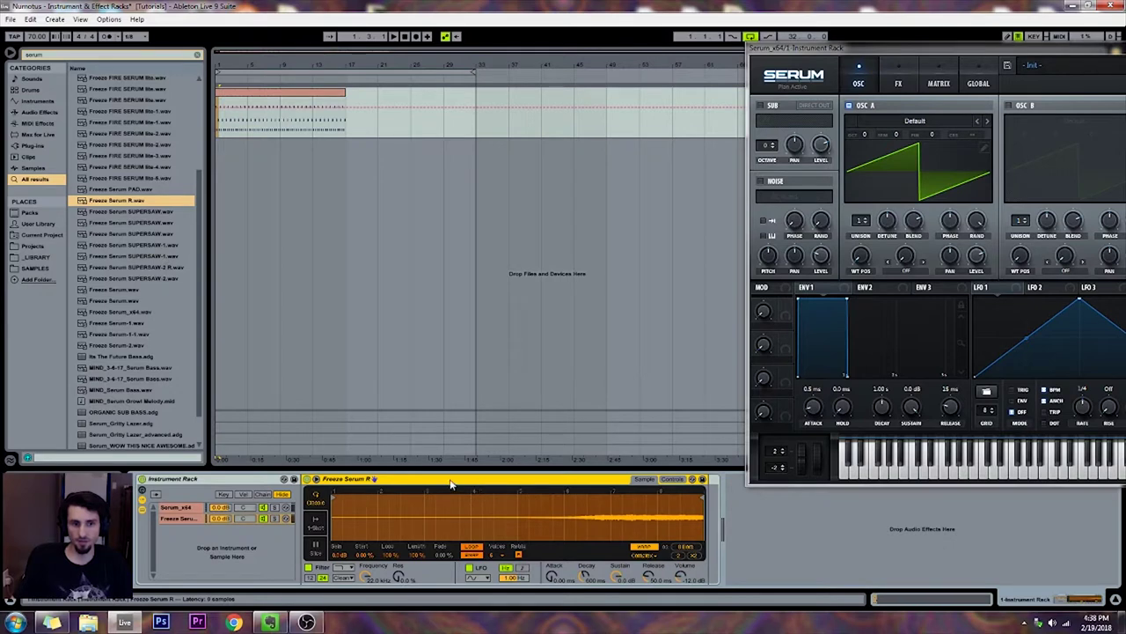
# - Delete the Freeze Serum R chain and add the Analog instrument as the second chain below Serum_x64
pyautogui.click(188, 519)
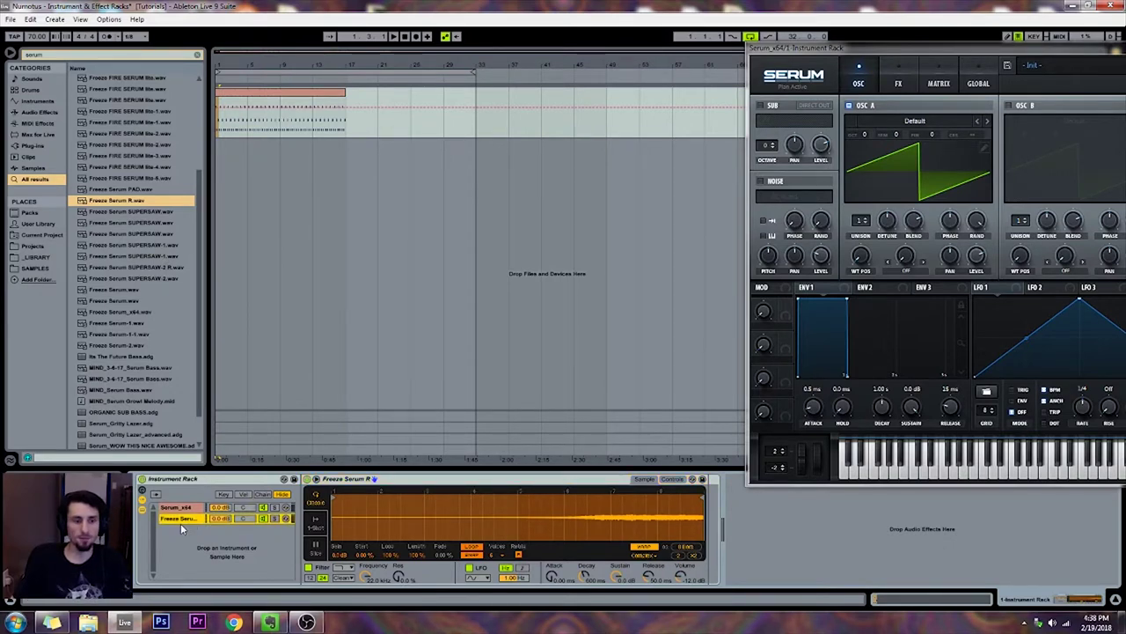
pyautogui.press('Delete')
pyautogui.hotkey('ctrl', 'f')
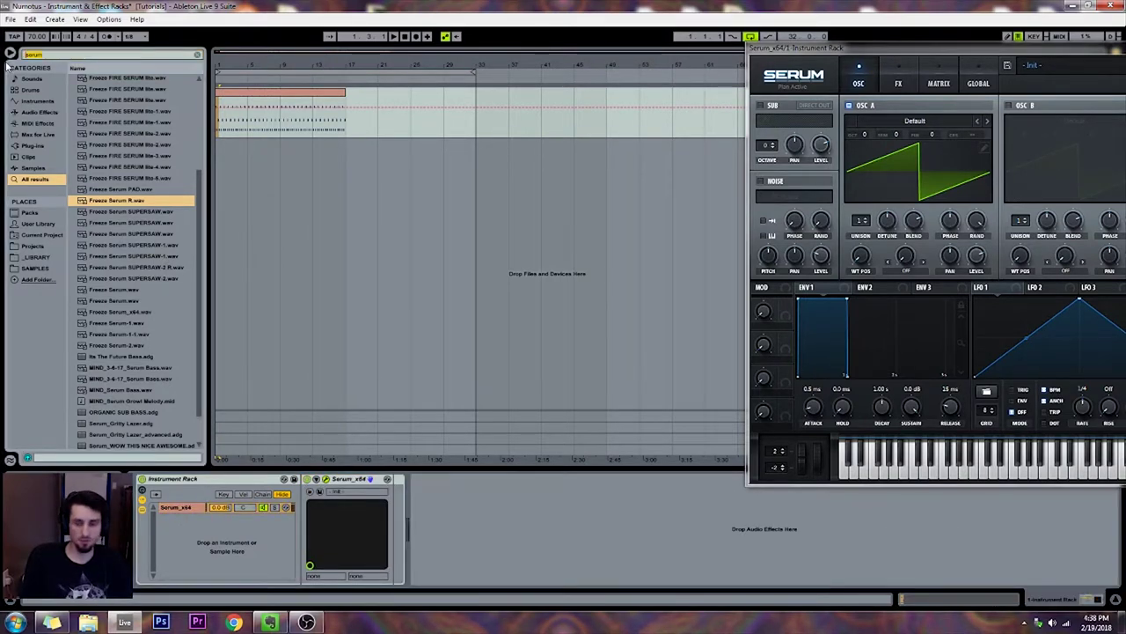
pyautogui.press('BackSpace')
pyautogui.write('a')
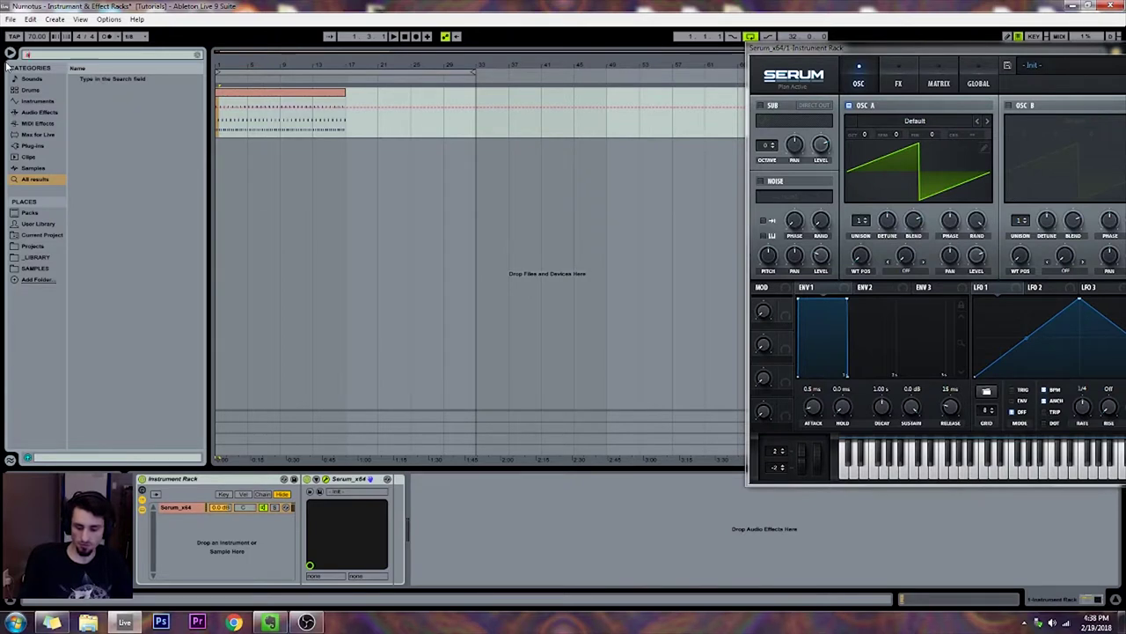
pyautogui.write('nalog')
pyautogui.moveTo(134, 77); pyautogui.dragTo(202, 555)
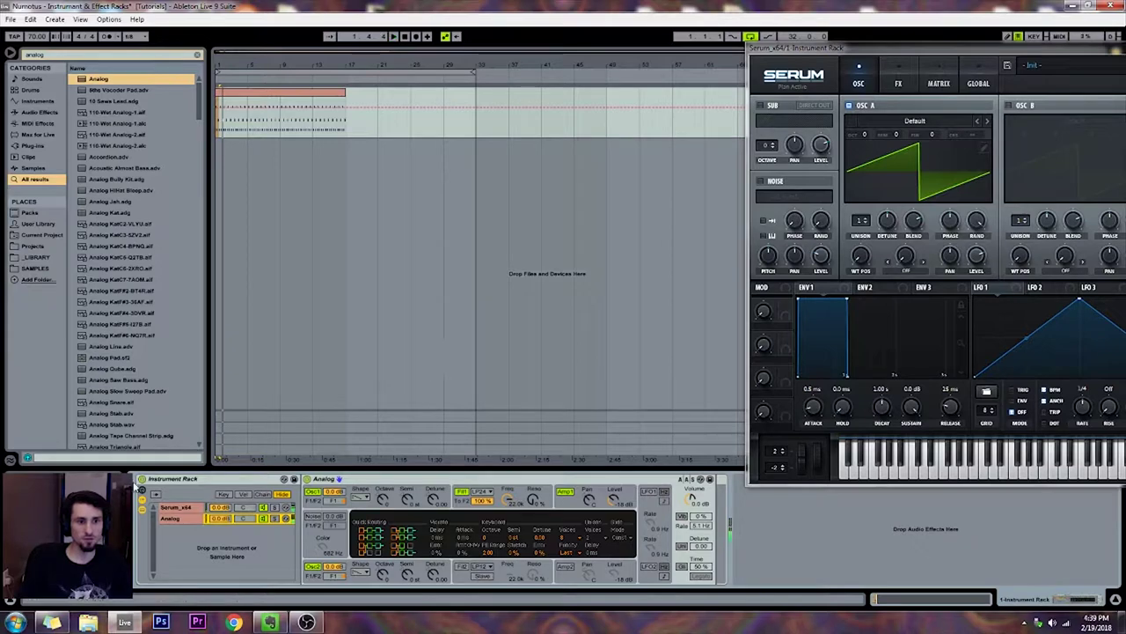
# - Set the volumes of the Serum_x64 and Analog chains to -3.0 dB each
pyautogui.click(175, 507)
pyautogui.click(176, 517)
pyautogui.click(178, 507)
pyautogui.moveTo(840, 52); pyautogui.dragTo(538, 82)
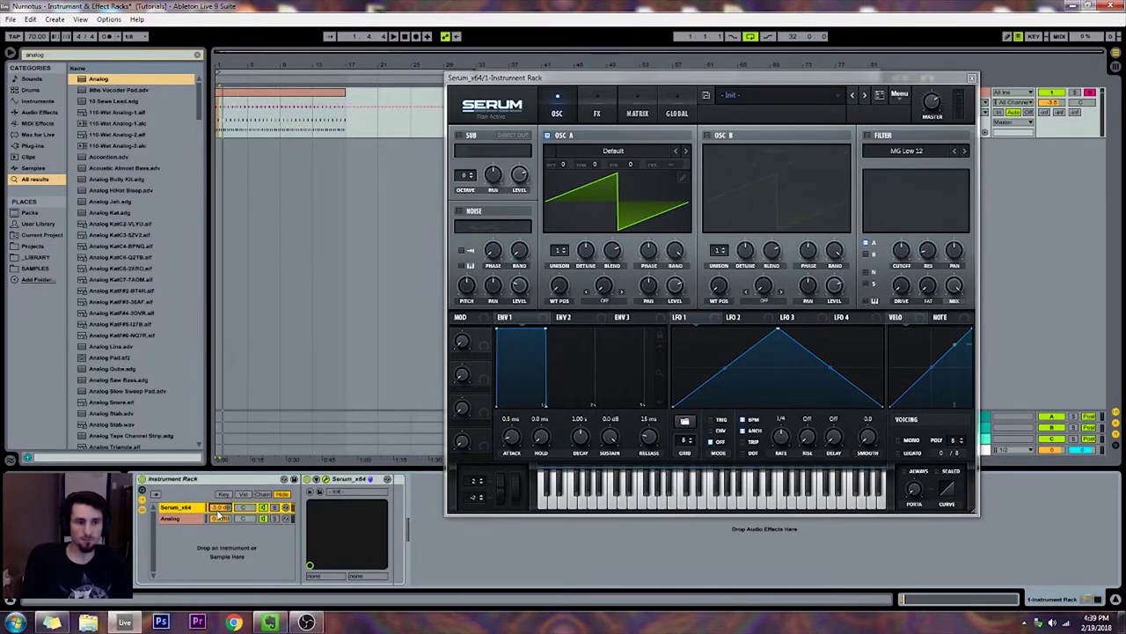
pyautogui.click(219, 517)
# - Load the Spectral wavetable Scout [SN] into Serum's OSC A and shift its wavetable position
pyautogui.moveTo(665, 74); pyautogui.dragTo(535, 27)
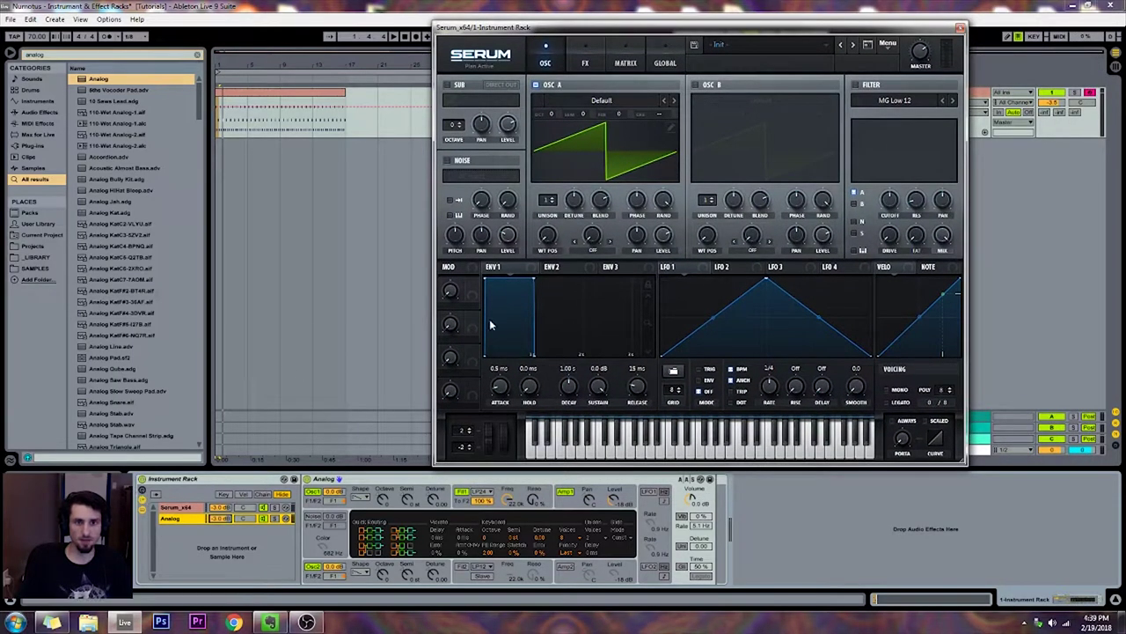
pyautogui.click(602, 99)
pyautogui.moveTo(616, 207)
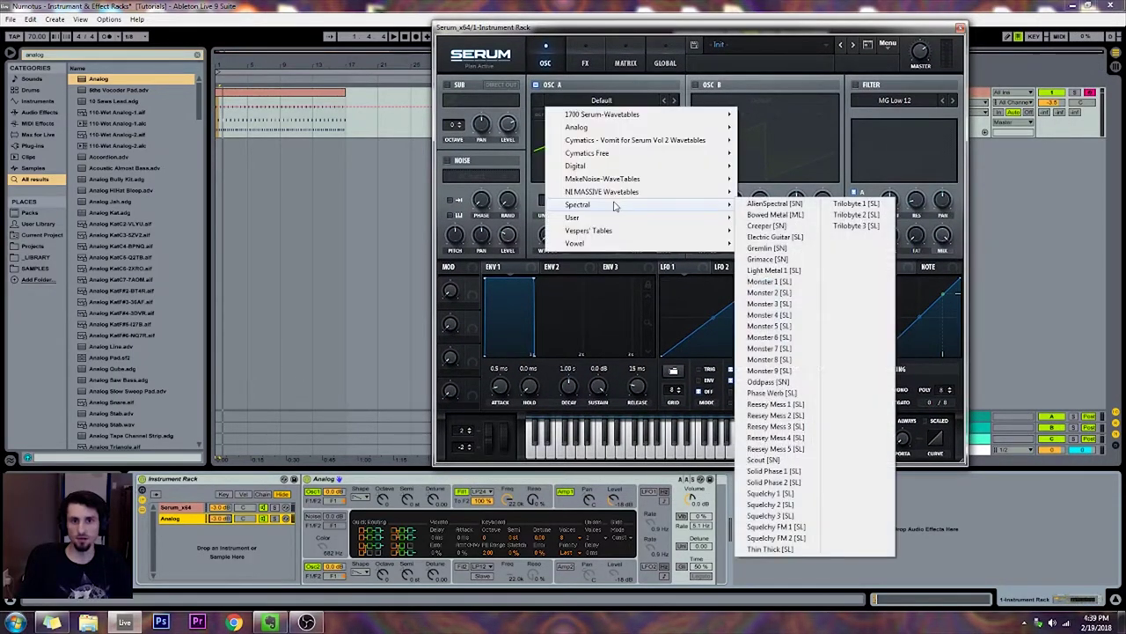
pyautogui.click(764, 459)
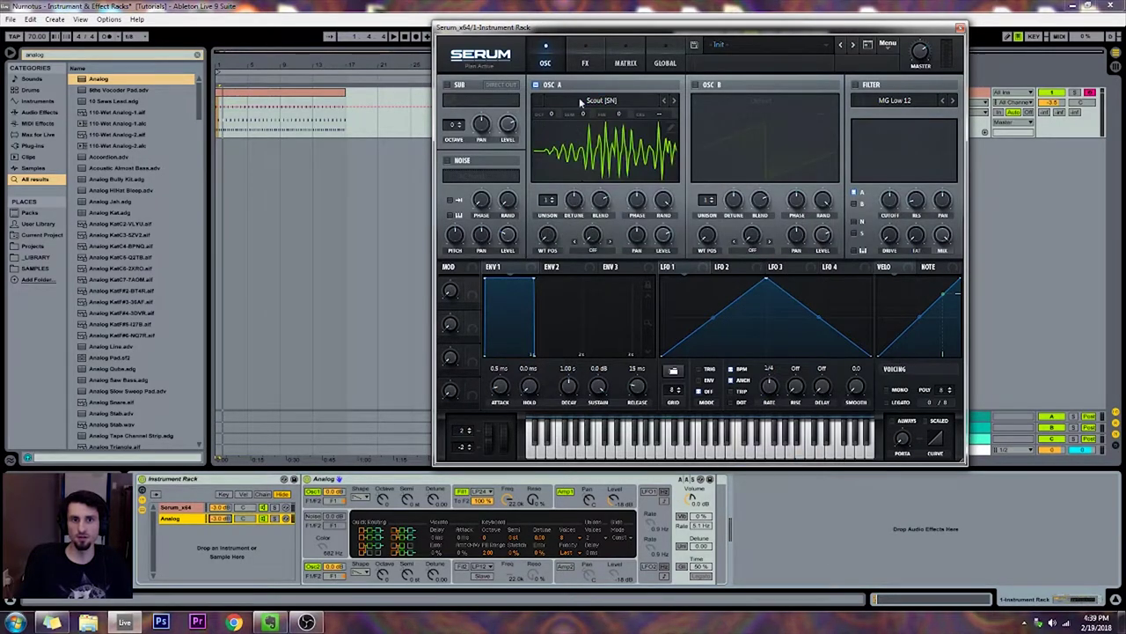
pyautogui.moveTo(550, 236); pyautogui.dragTo(545, 231)
pyautogui.press('space')
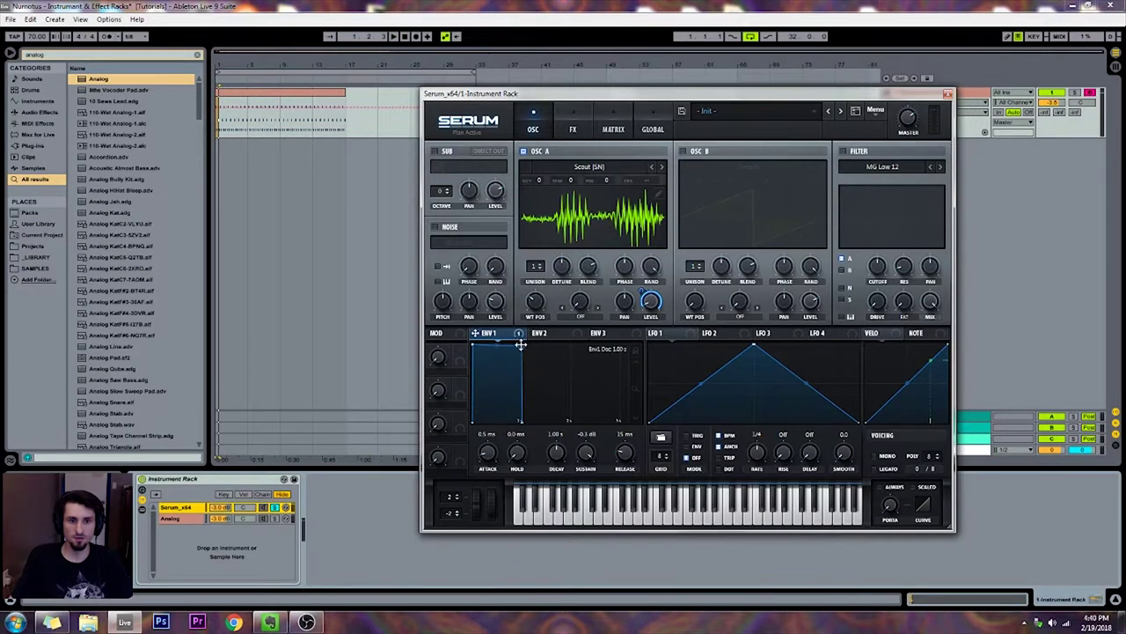
# - Pull Serum's ENV 1 sustain down to -oo dB and shorten its decay to just under one second
pyautogui.moveTo(521, 345); pyautogui.dragTo(510, 437)
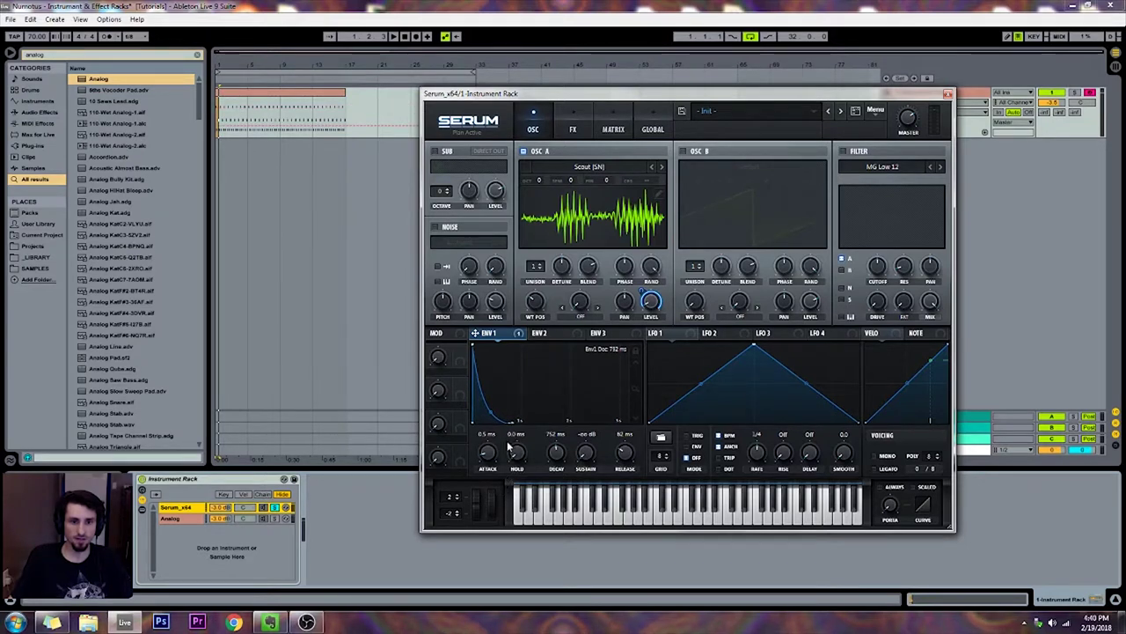
pyautogui.moveTo(555, 457); pyautogui.dragTo(556, 454)
pyautogui.rightClick(556, 454)
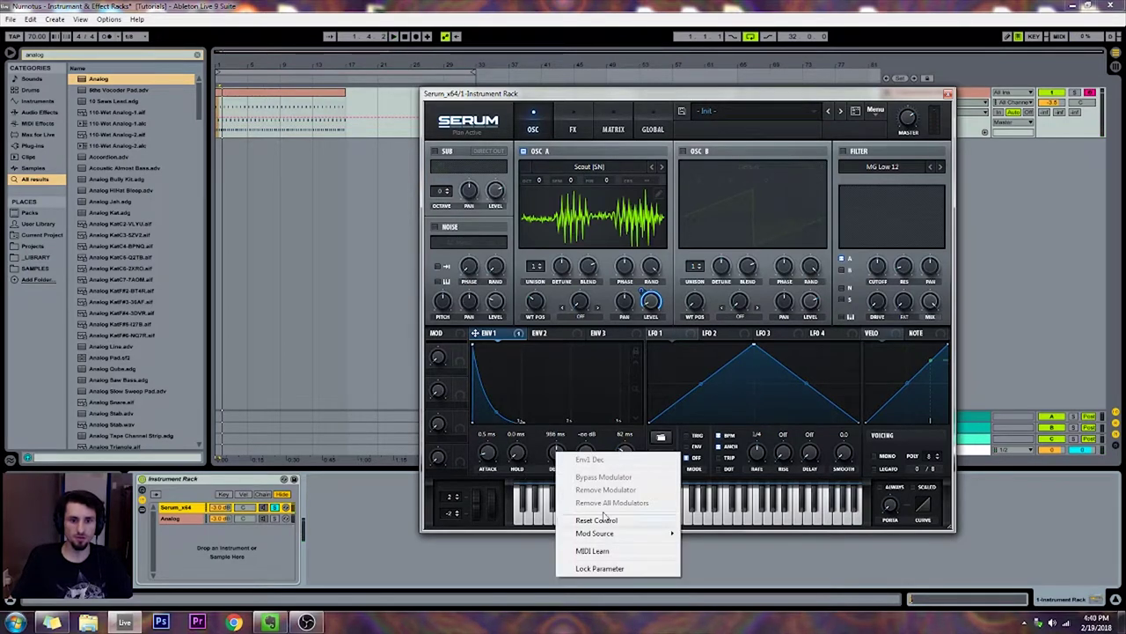
# - Show the rack's macro controls and expose Serum's ENV 1 decay as a configured device parameter, setting the decay to 622 ms
pyautogui.click(142, 498)
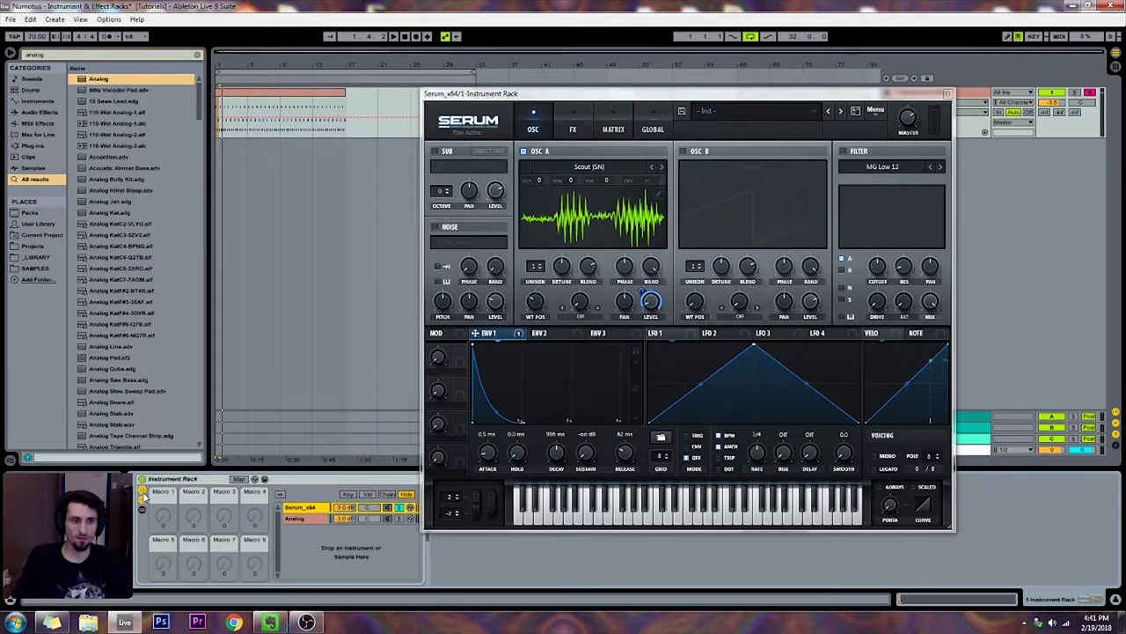
pyautogui.click(312, 513)
pyautogui.moveTo(616, 93); pyautogui.dragTo(555, 16)
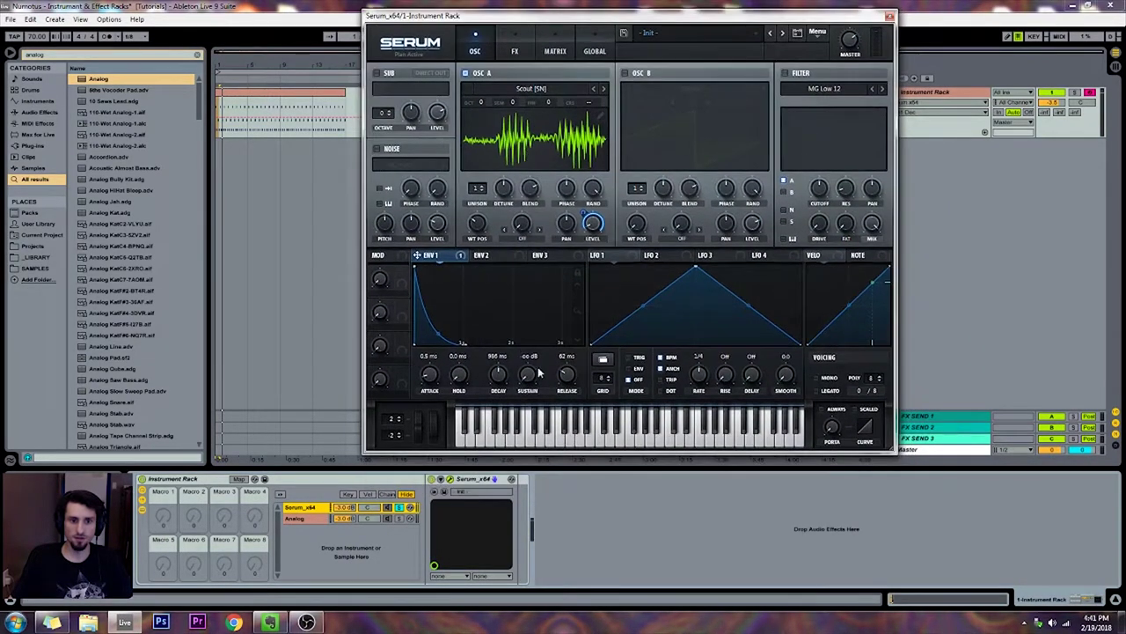
pyautogui.click(442, 480)
pyautogui.click(543, 479)
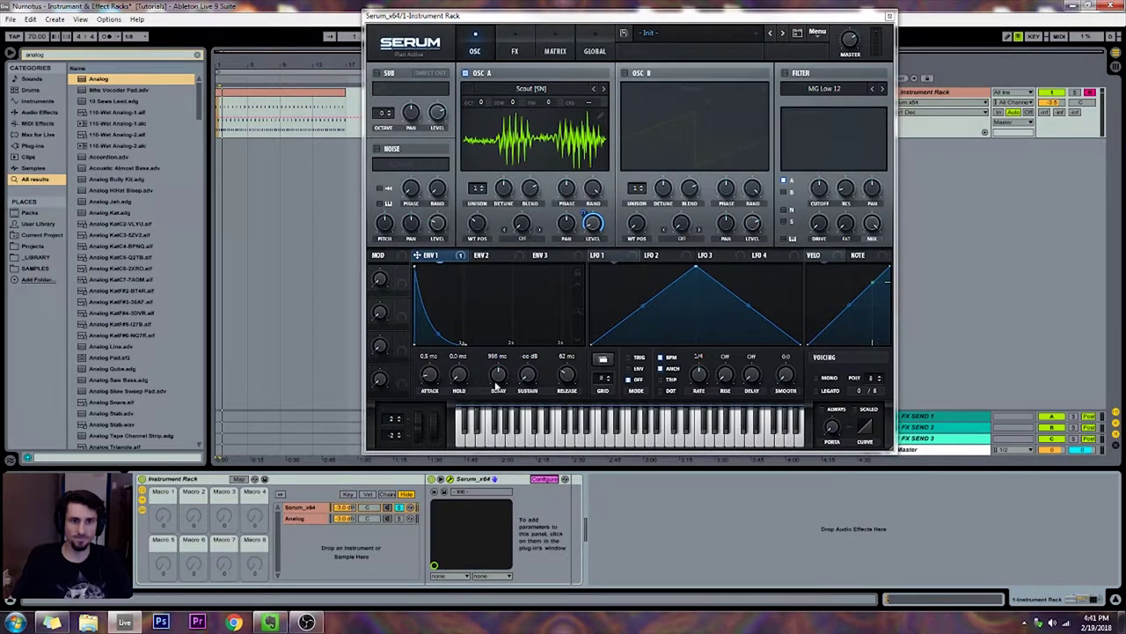
pyautogui.moveTo(498, 381); pyautogui.dragTo(498, 387)
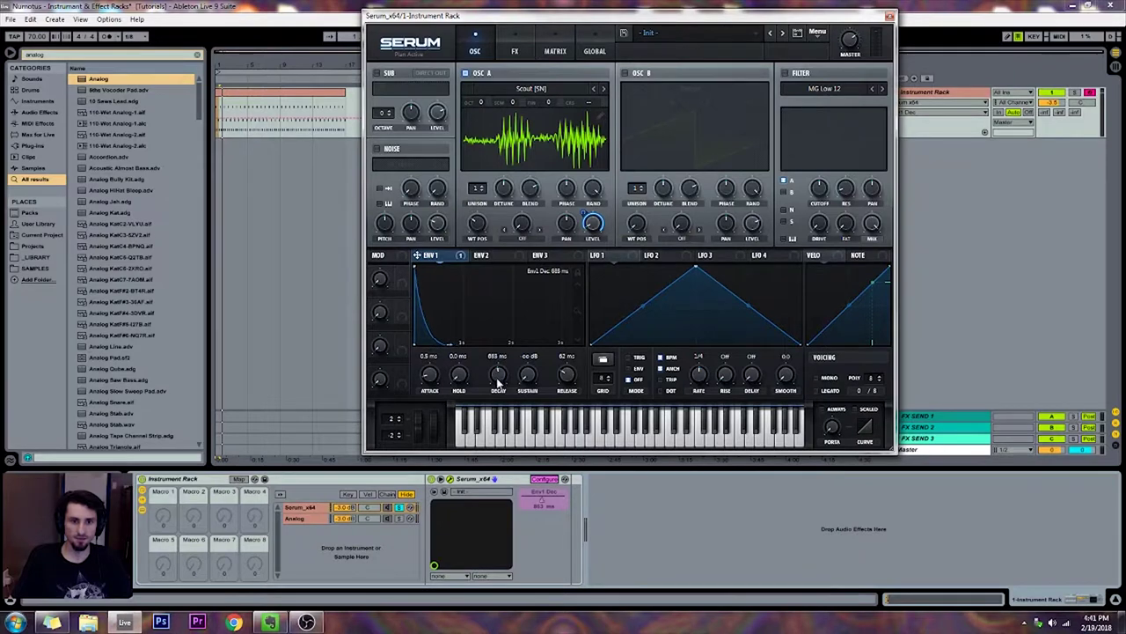
pyautogui.click(542, 480)
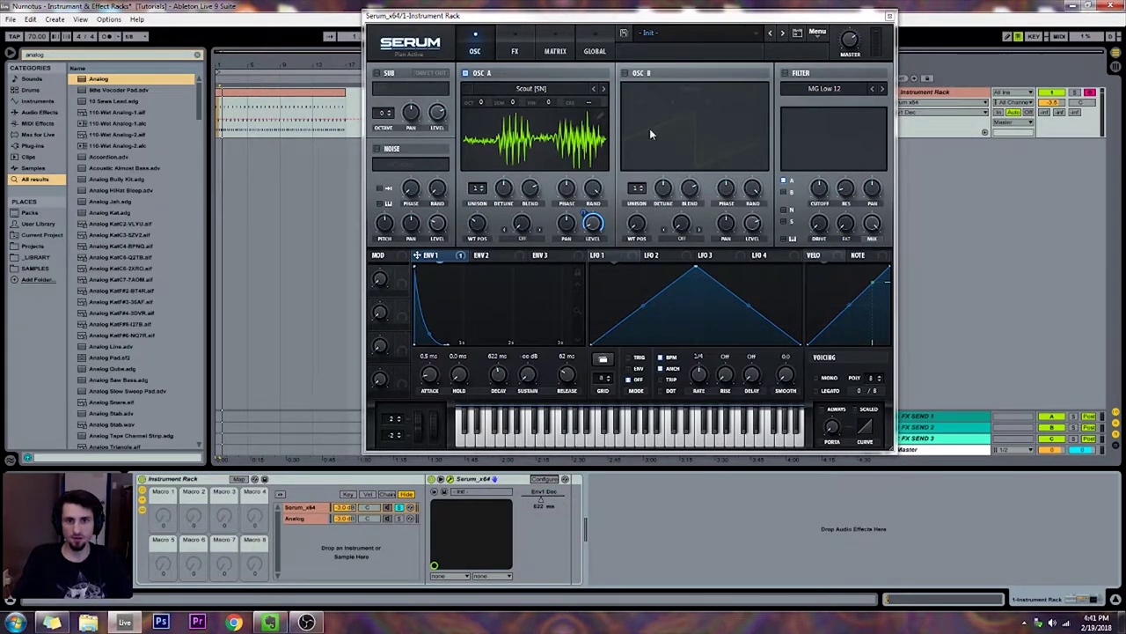
# - Look through Serum's ENV 2 and ENV 3 envelopes, return to ENV 1, and try the Macro 1 knob
pyautogui.click(493, 257)
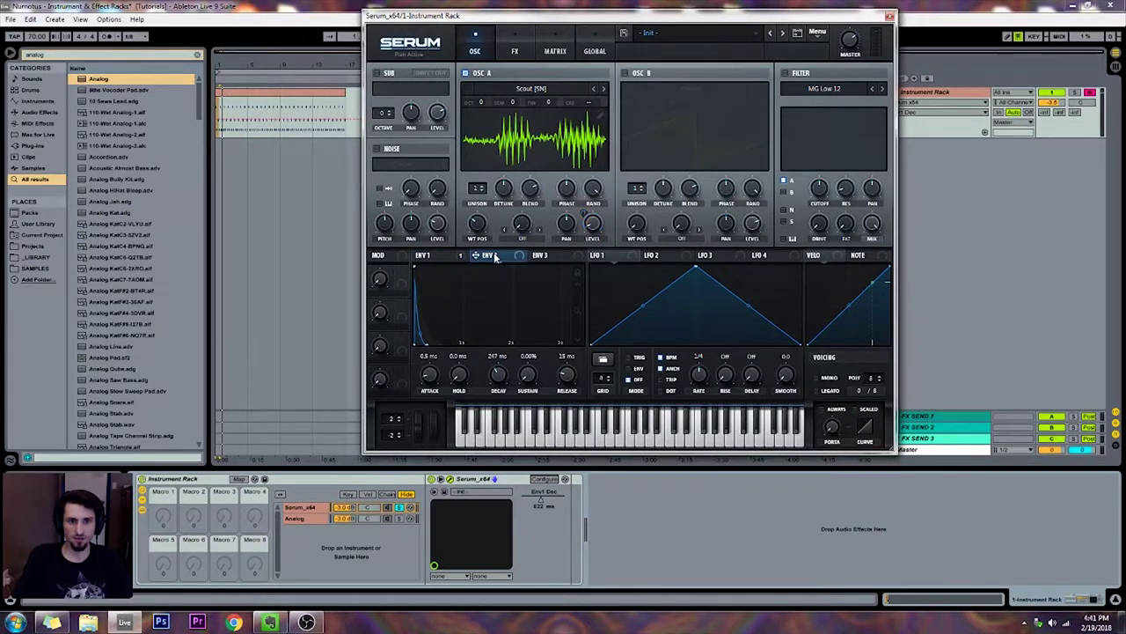
pyautogui.click(547, 256)
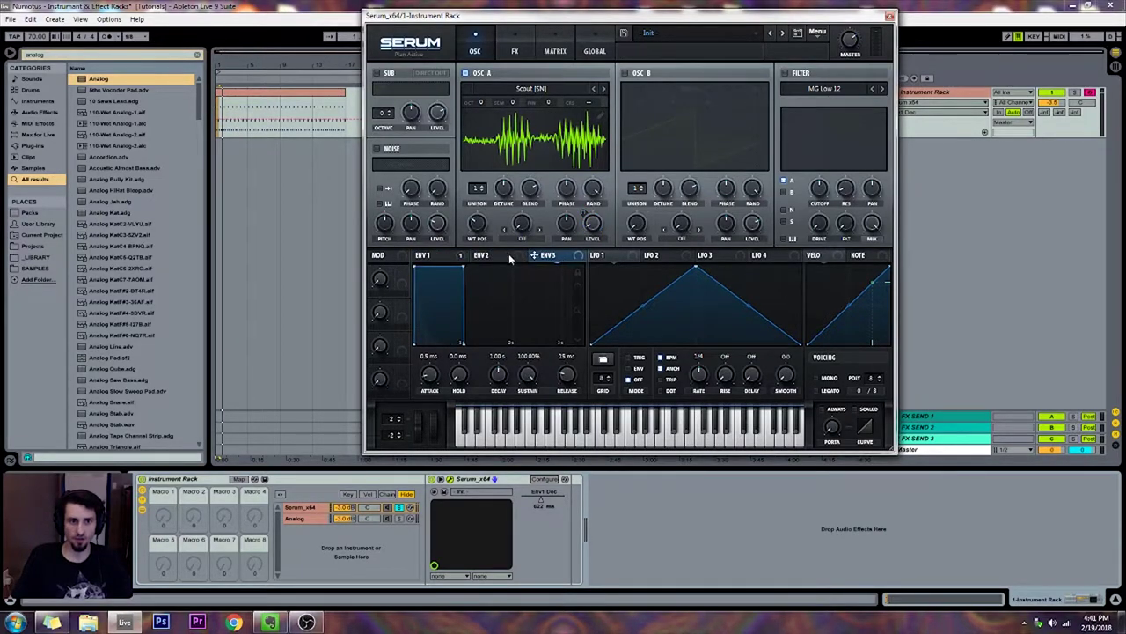
pyautogui.click(448, 256)
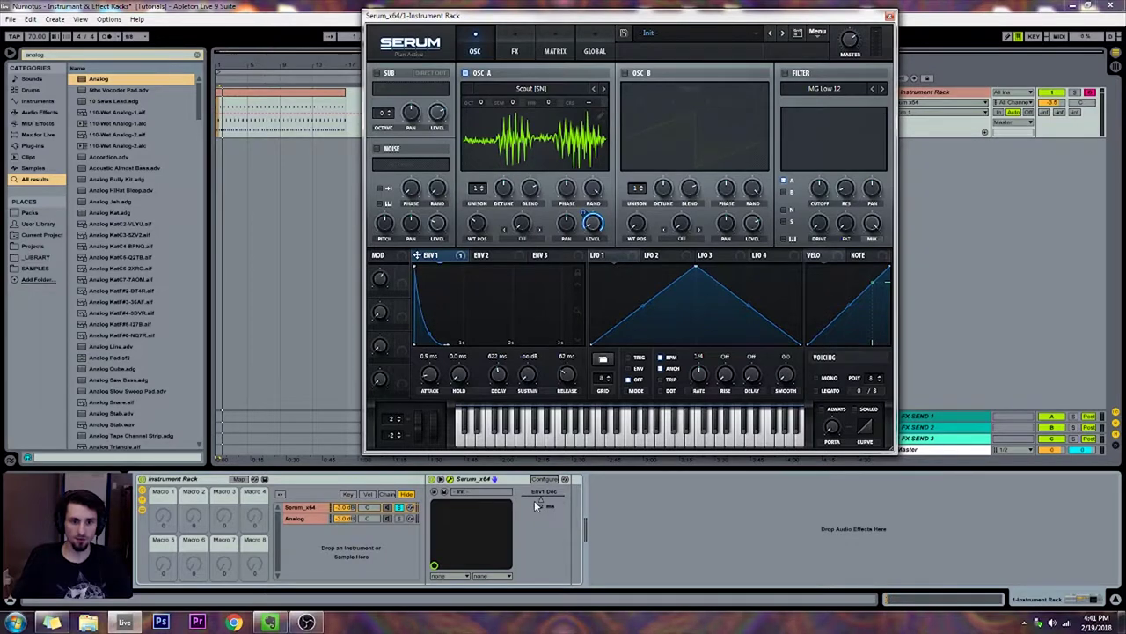
pyautogui.moveTo(163, 523); pyautogui.dragTo(163, 508)
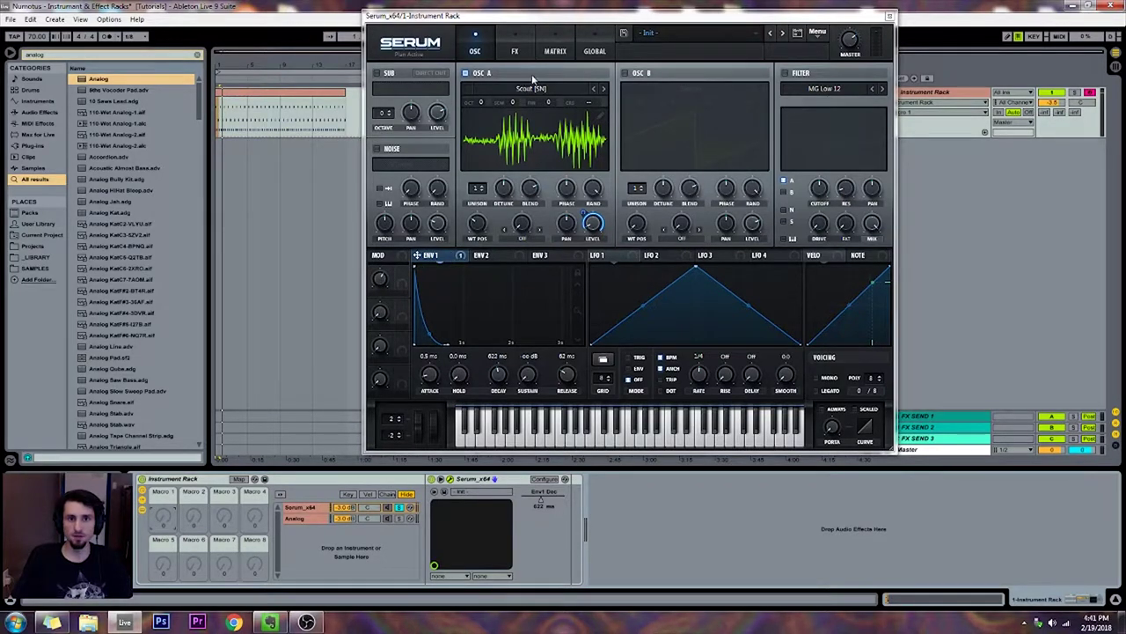
# - Turn on Serum's sub oscillator with its octave at -1 and adjust its level
pyautogui.moveTo(532, 19); pyautogui.dragTo(506, 47)
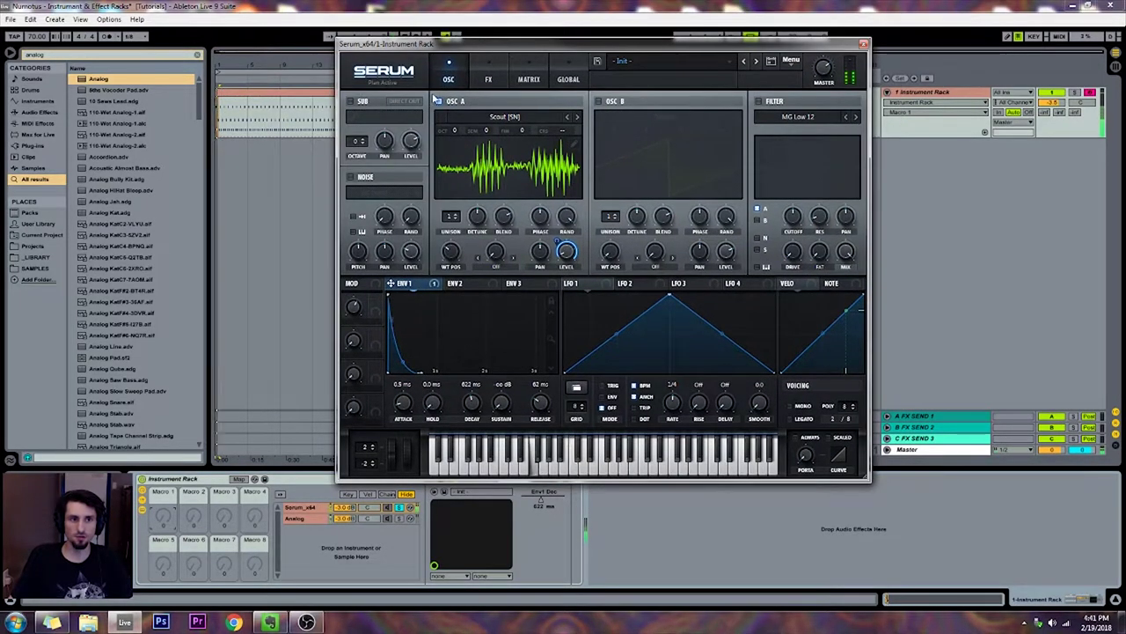
pyautogui.click(359, 102)
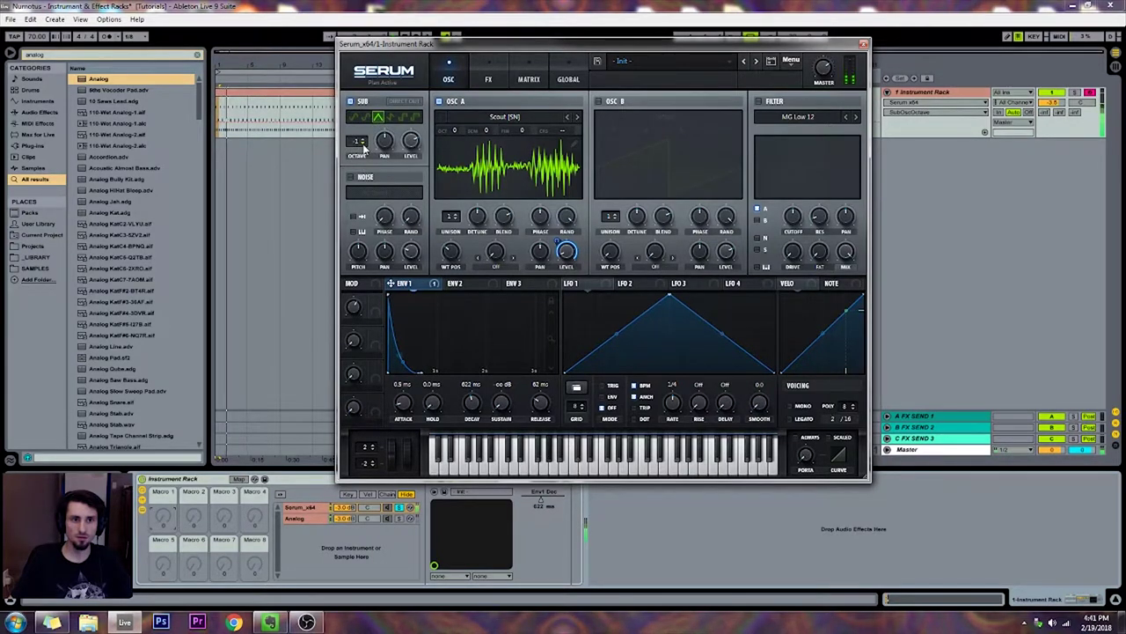
pyautogui.click(411, 147)
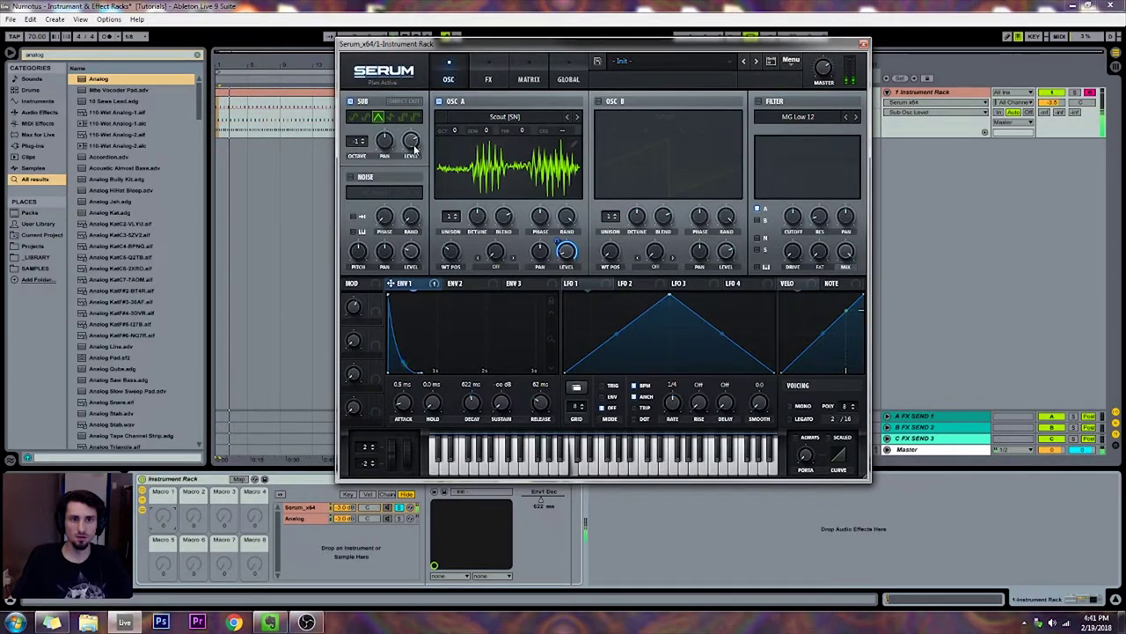
# - Turn on OSC B, try the Bend +/- warp mode, and settle on Mirror
pyautogui.click(598, 101)
pyautogui.click(655, 264)
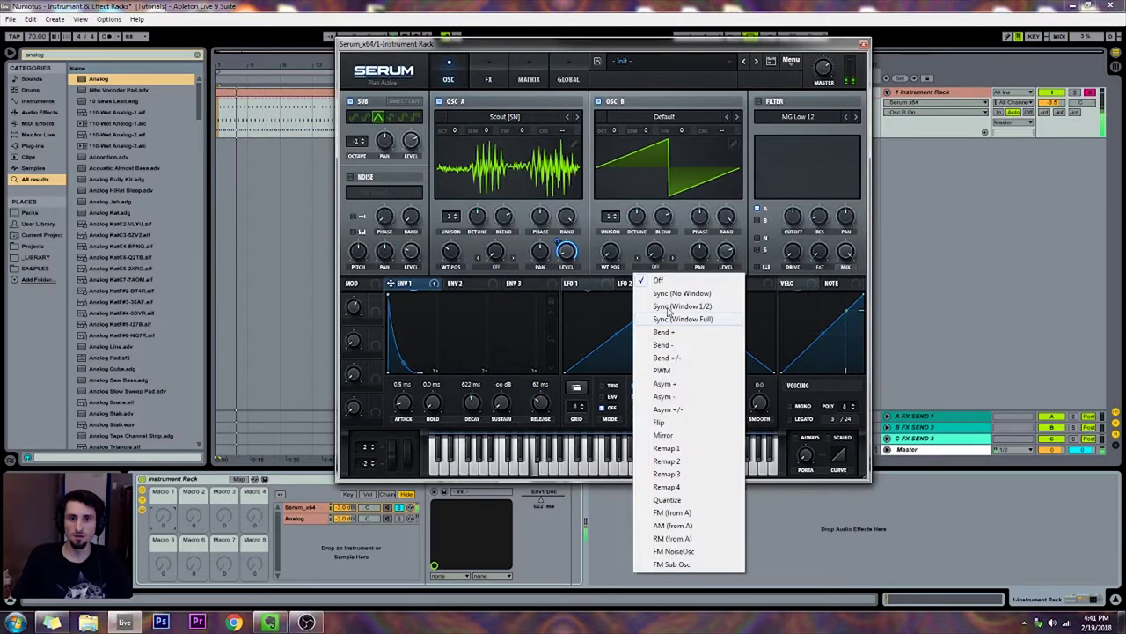
pyautogui.click(664, 362)
pyautogui.moveTo(655, 256); pyautogui.dragTo(638, 151)
pyautogui.click(636, 265)
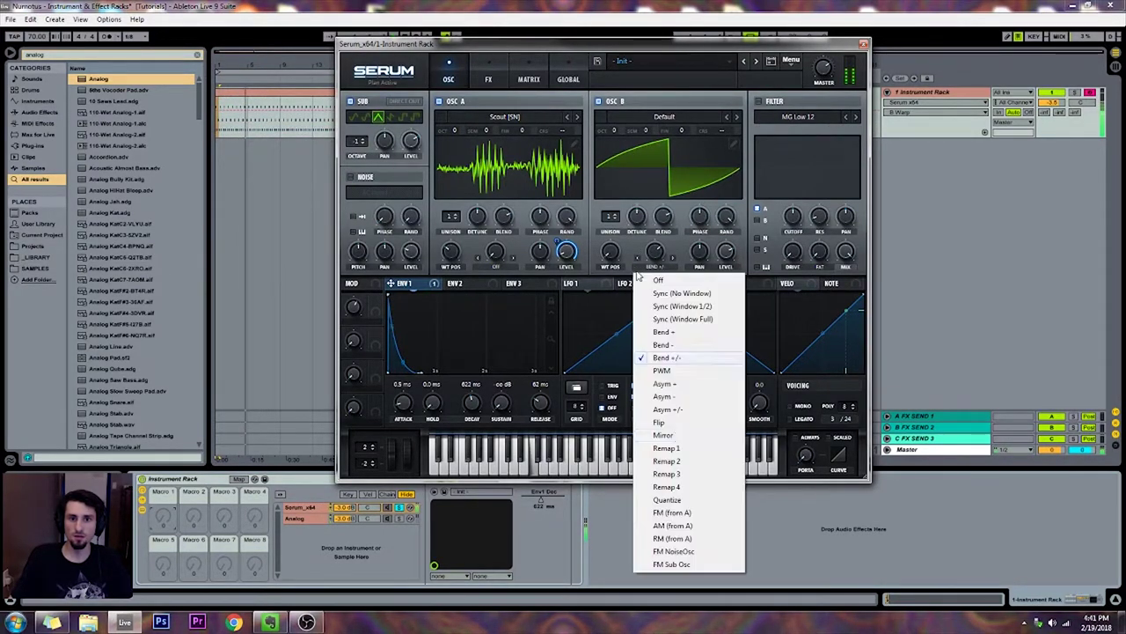
pyautogui.click(673, 440)
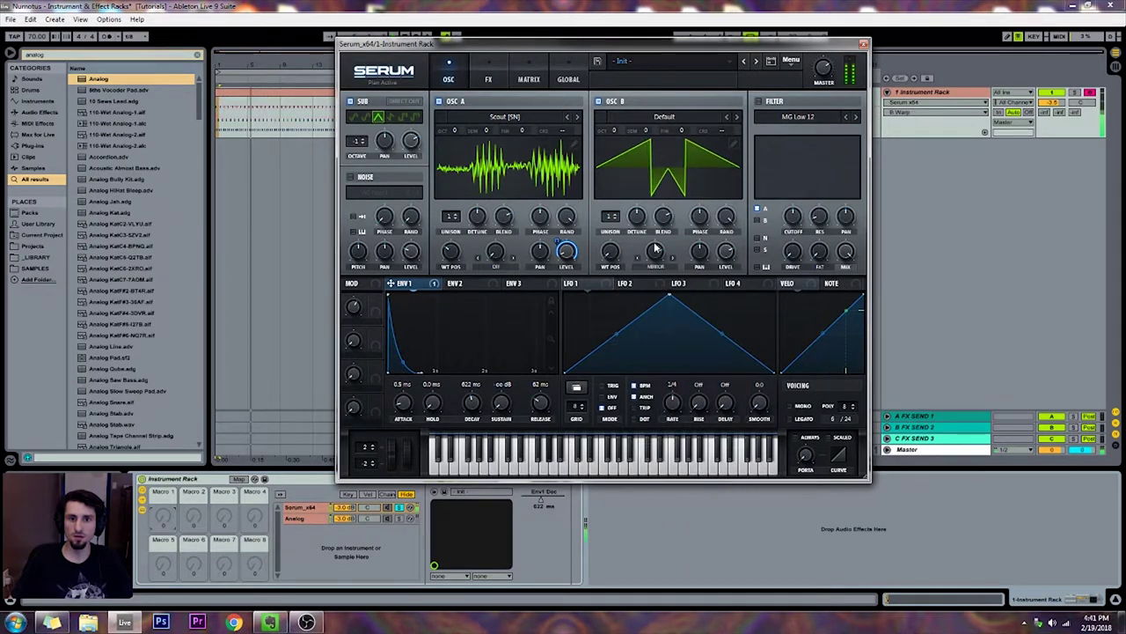
# - Set OSC B to 4 unison voices with ENV 1 modulating its warp, and set its level to 30%
pyautogui.click(616, 213)
pyautogui.click(616, 214)
pyautogui.click(616, 213)
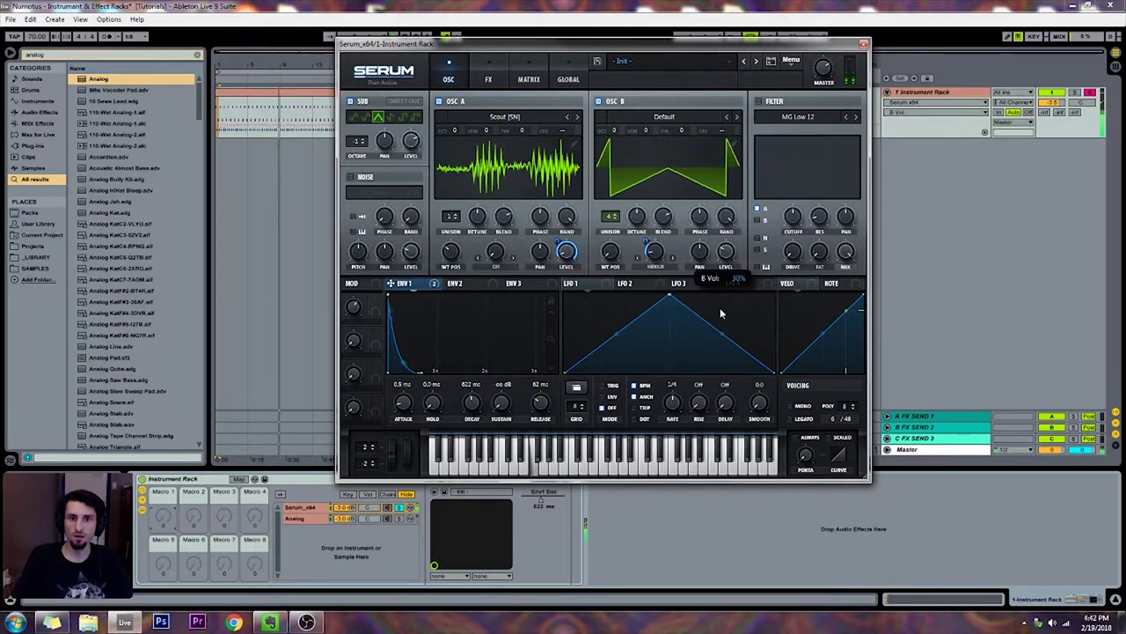
# - Set OSC A's warp mode to FM (from B), adjust the warp amount, and lower OSC B's octave to -2
pyautogui.click(495, 265)
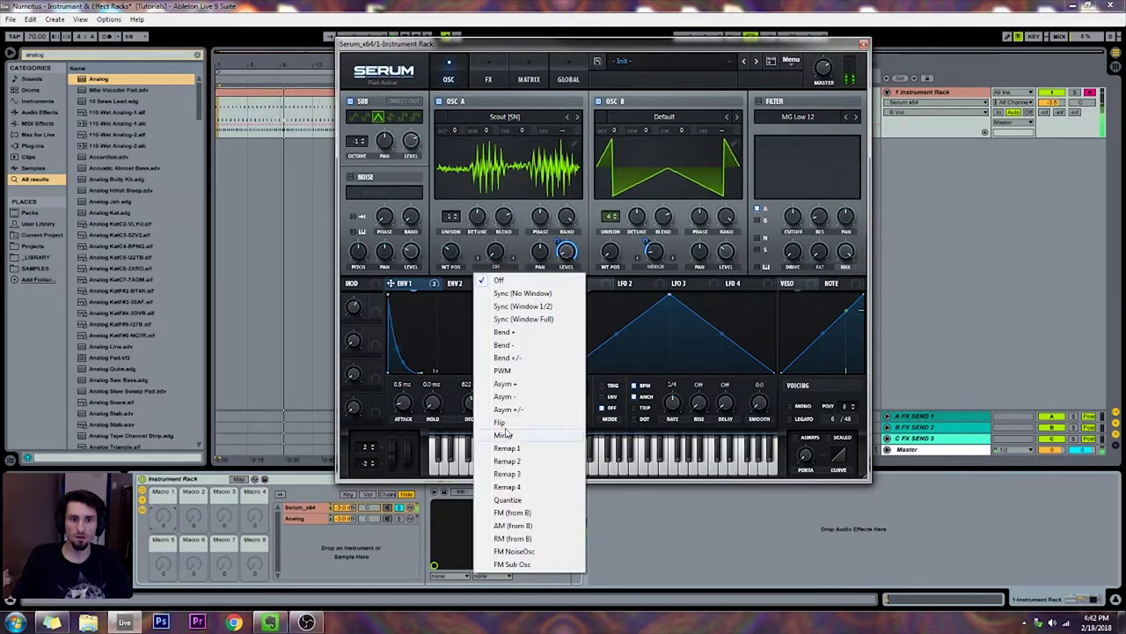
pyautogui.click(507, 514)
pyautogui.moveTo(495, 252); pyautogui.dragTo(495, 190)
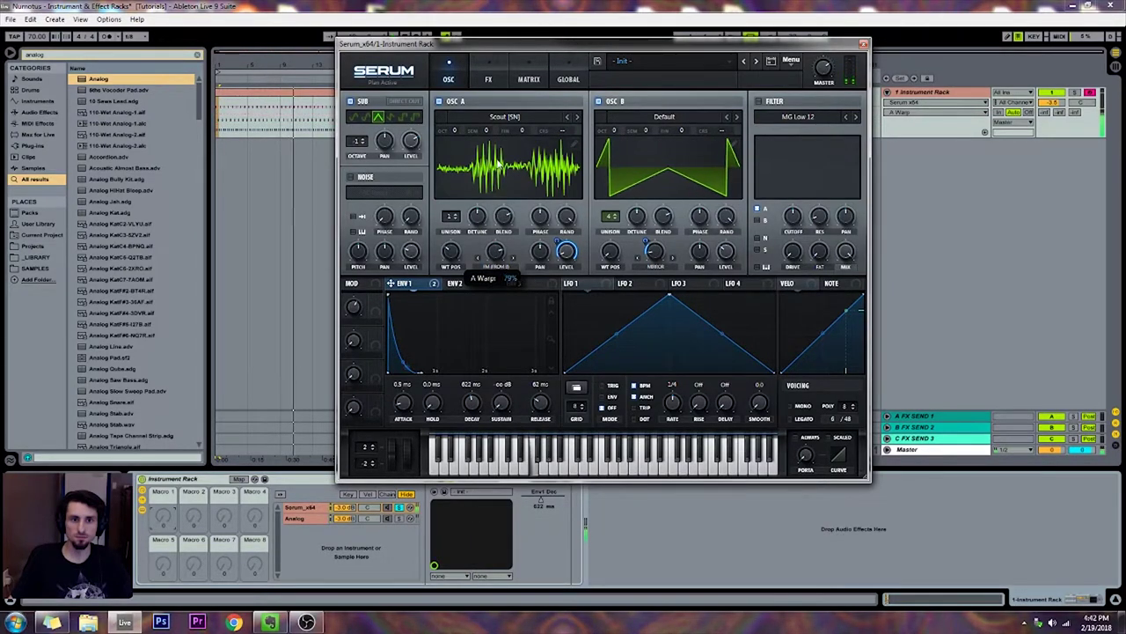
pyautogui.moveTo(614, 130); pyautogui.dragTo(618, 156)
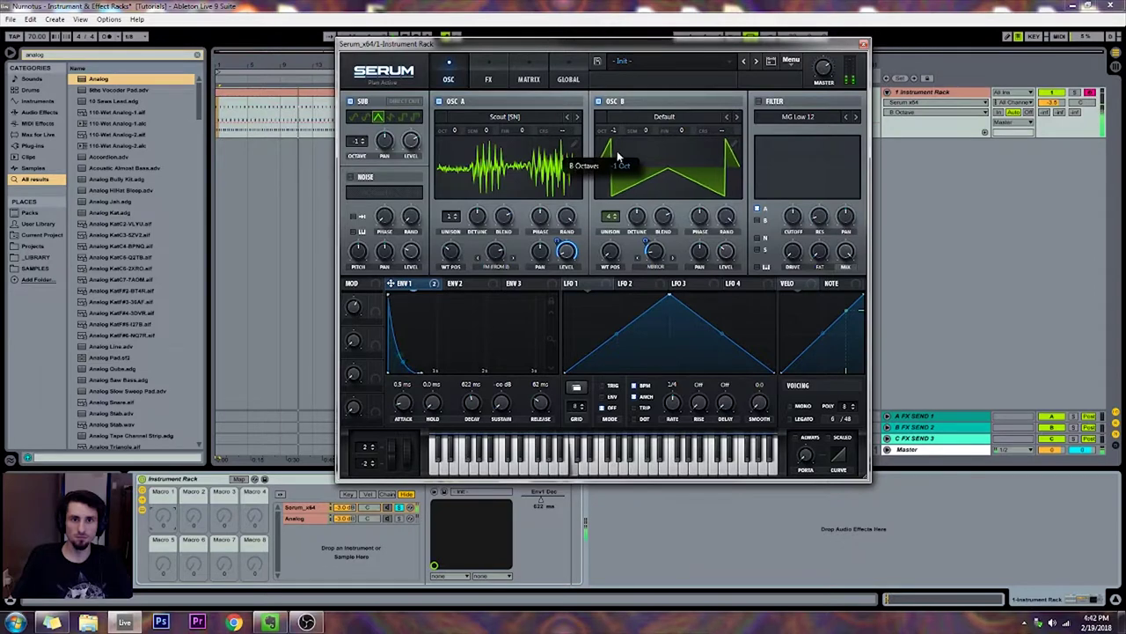
pyautogui.moveTo(496, 253); pyautogui.dragTo(492, 315)
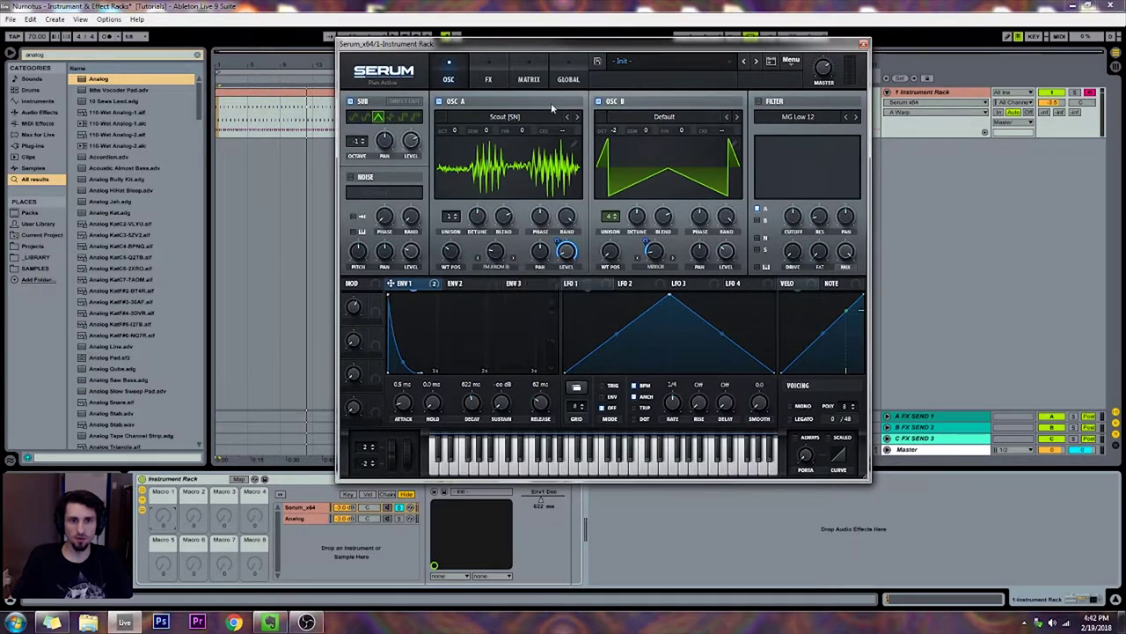
pyautogui.moveTo(588, 44)
pyautogui.mouseDown()
pyautogui.moveTo(563, 55)
pyautogui.moveTo(572, 47)
pyautogui.mouseUp()
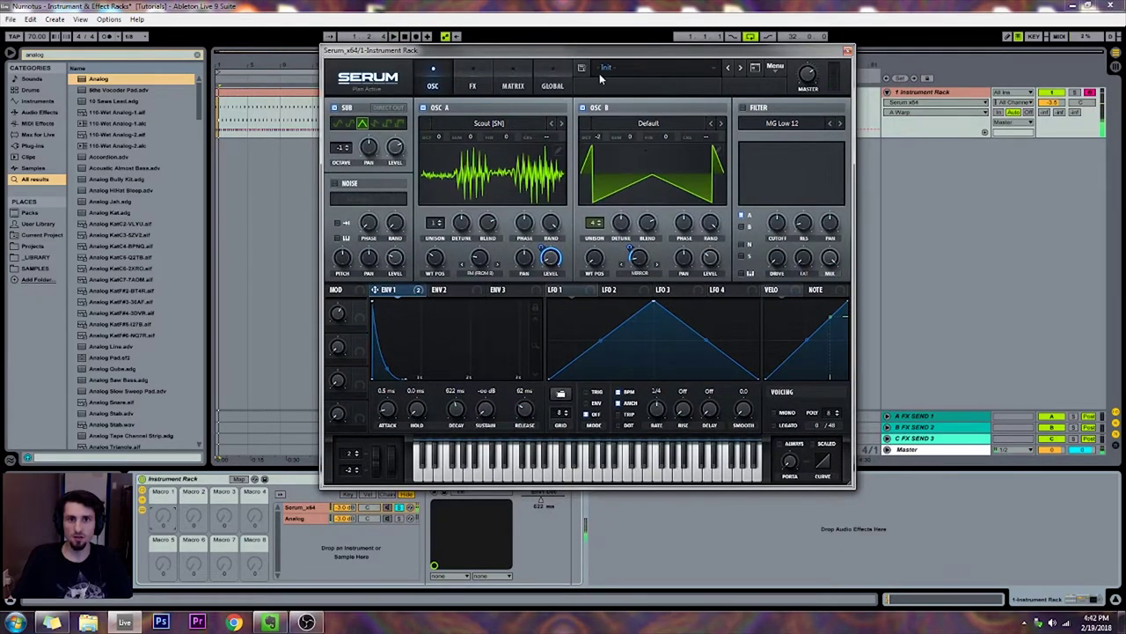
pyautogui.moveTo(592, 54); pyautogui.dragTo(606, 55)
pyautogui.click(214, 480)
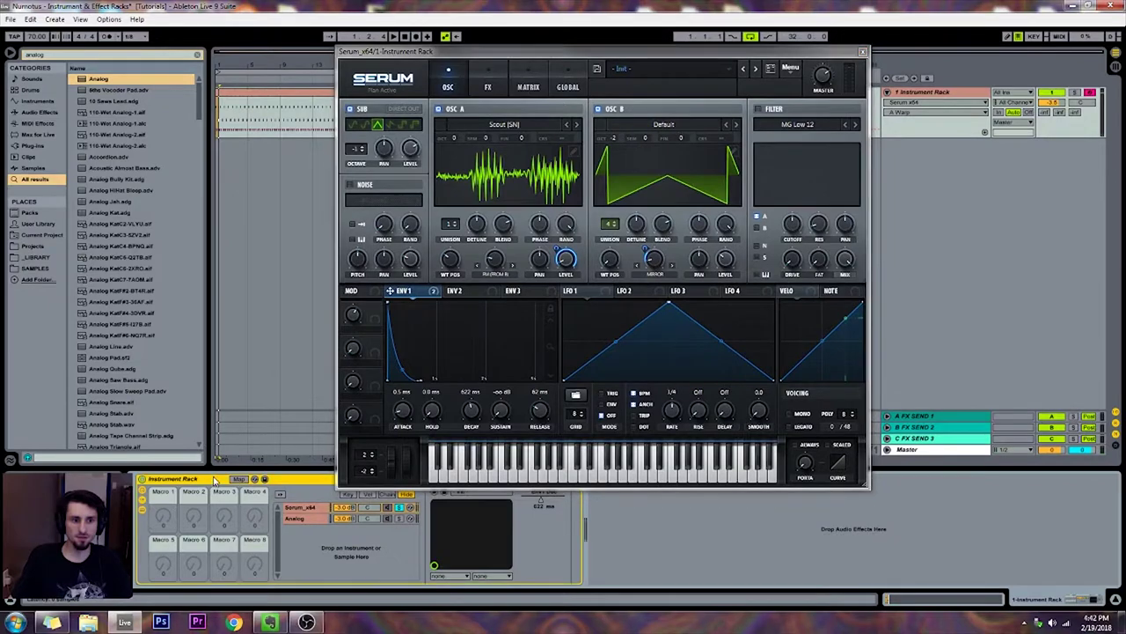
pyautogui.moveTo(510, 63); pyautogui.dragTo(475, 71)
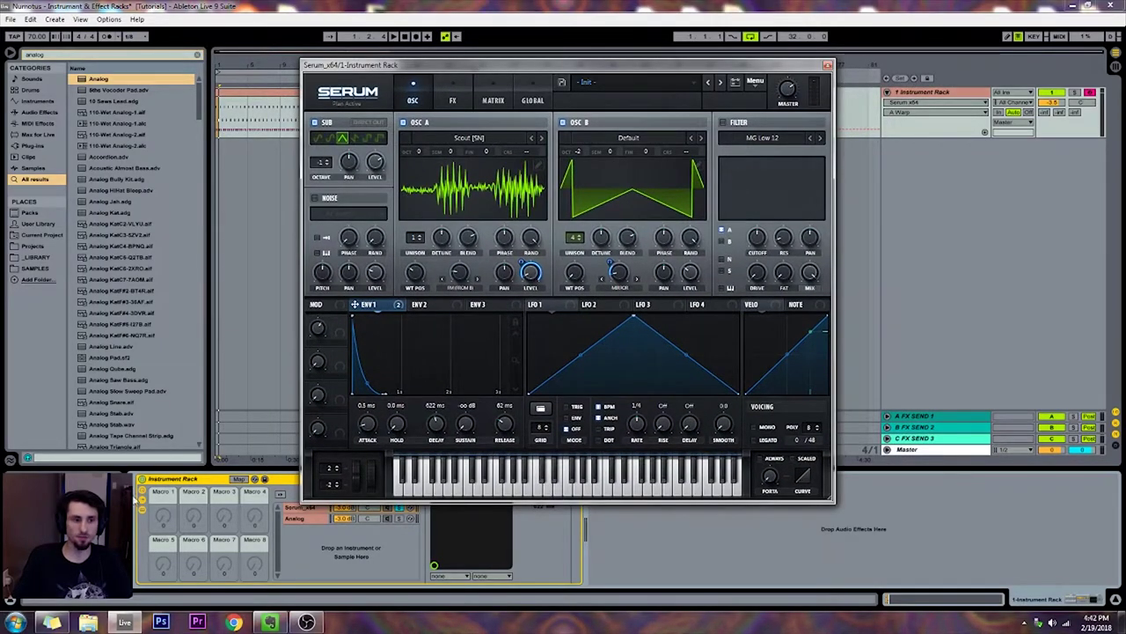
pyautogui.moveTo(609, 68)
pyautogui.mouseDown()
pyautogui.moveTo(645, 60)
pyautogui.moveTo(625, 62)
pyautogui.mouseUp()
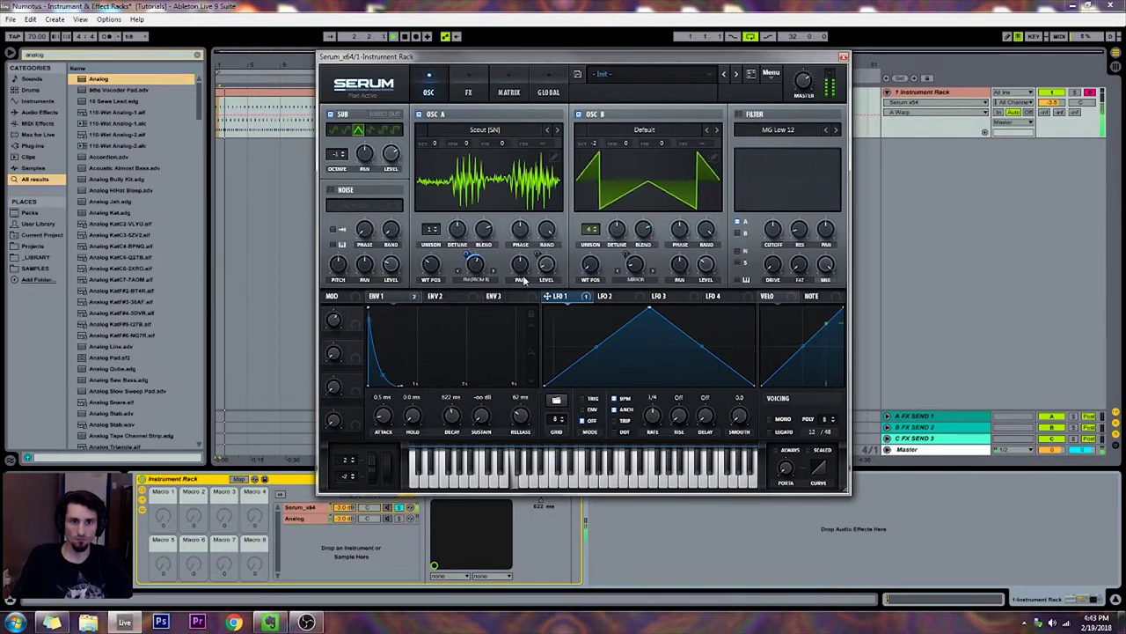
# - Turn on Serum's filter, route OSC B and the sub oscillator through it, and raise its cutoff
pyautogui.click(739, 114)
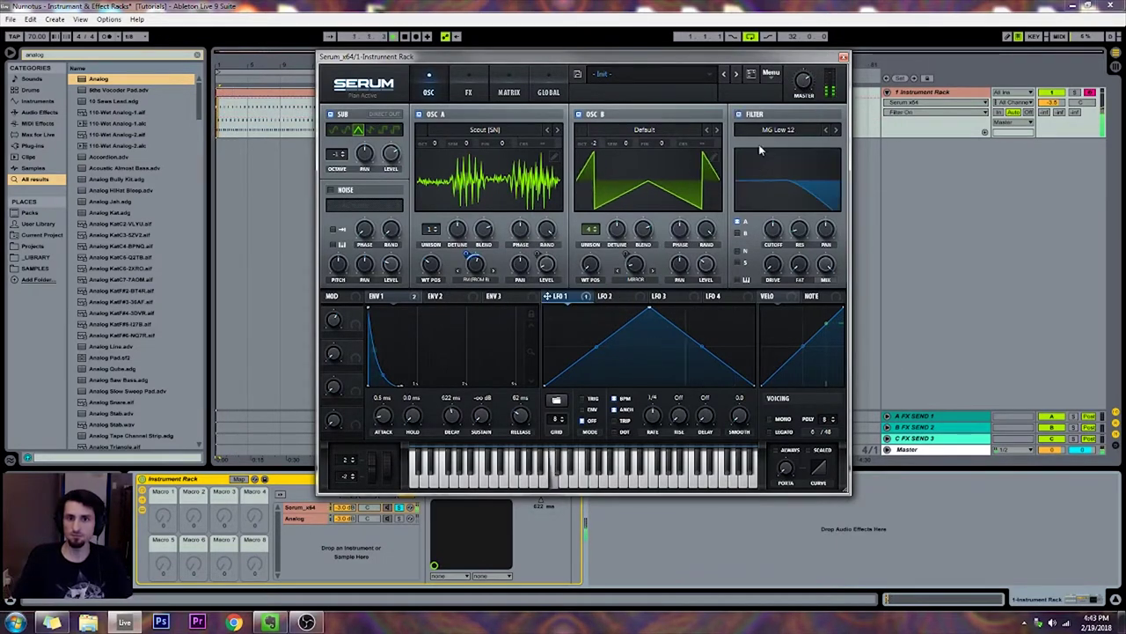
pyautogui.click(761, 131)
pyautogui.click(738, 232)
pyautogui.click(737, 262)
pyautogui.moveTo(773, 229); pyautogui.dragTo(772, 208)
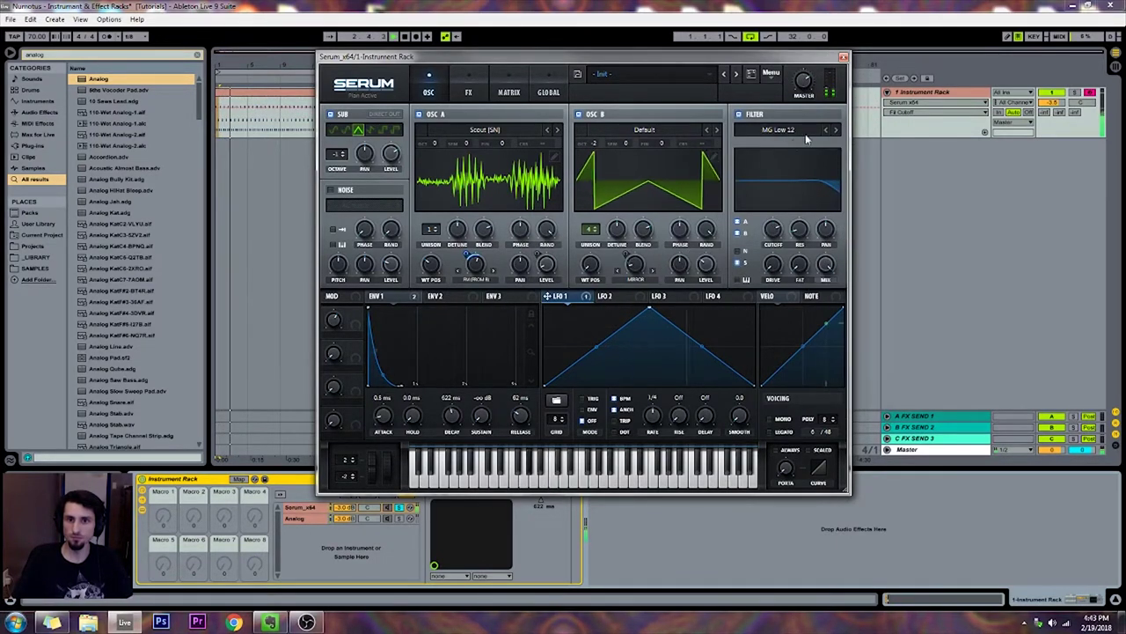
# - Modulate the filter cutoff with ENV 1 and settle on the German LP filter type after trying French LP
pyautogui.click(792, 131)
pyautogui.moveTo(767, 185)
pyautogui.click(844, 309)
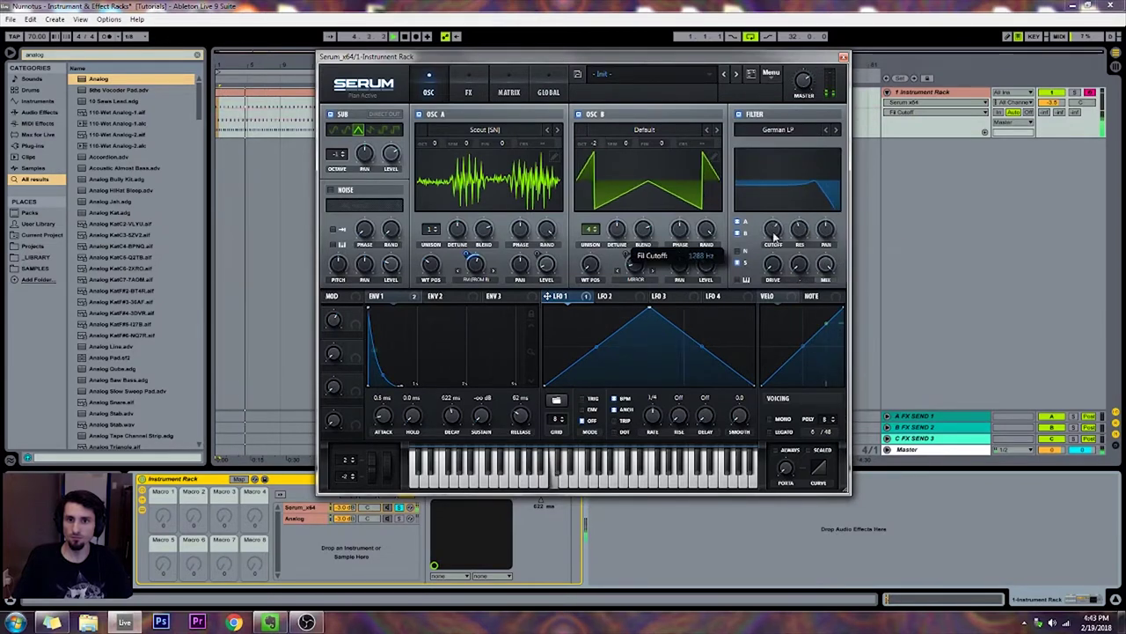
pyautogui.moveTo(384, 296); pyautogui.dragTo(802, 230)
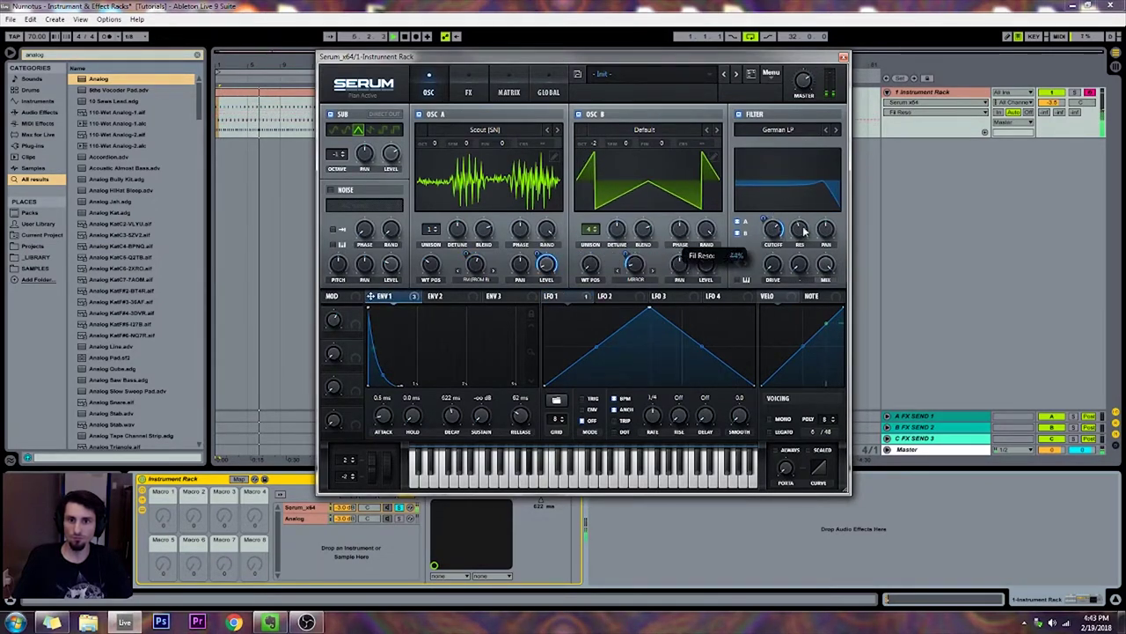
pyautogui.click(827, 130)
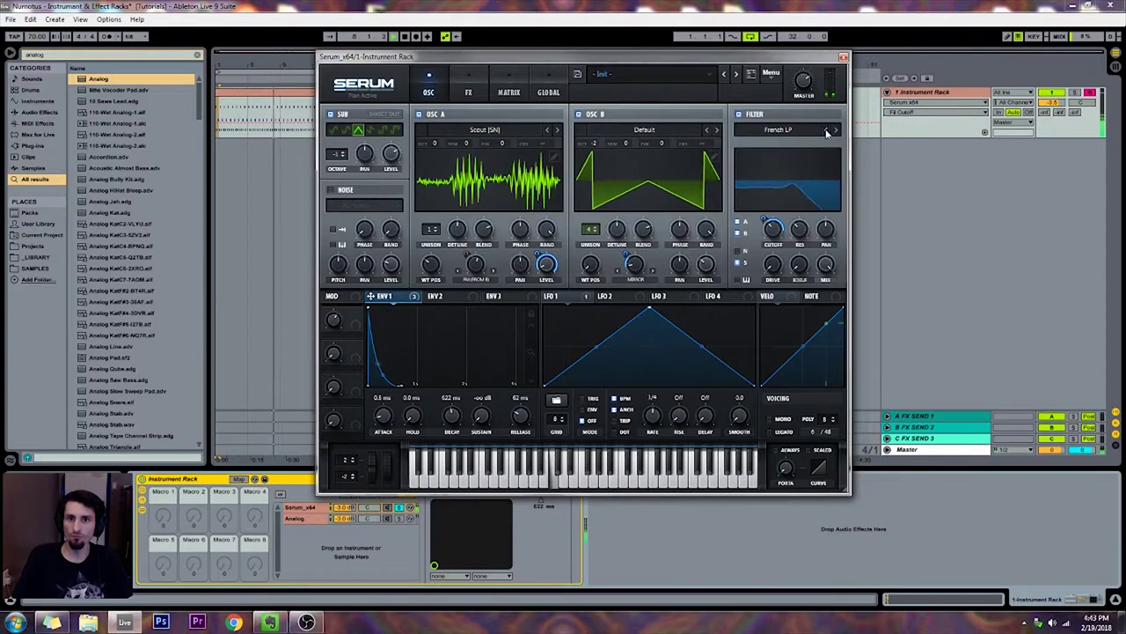
pyautogui.click(834, 130)
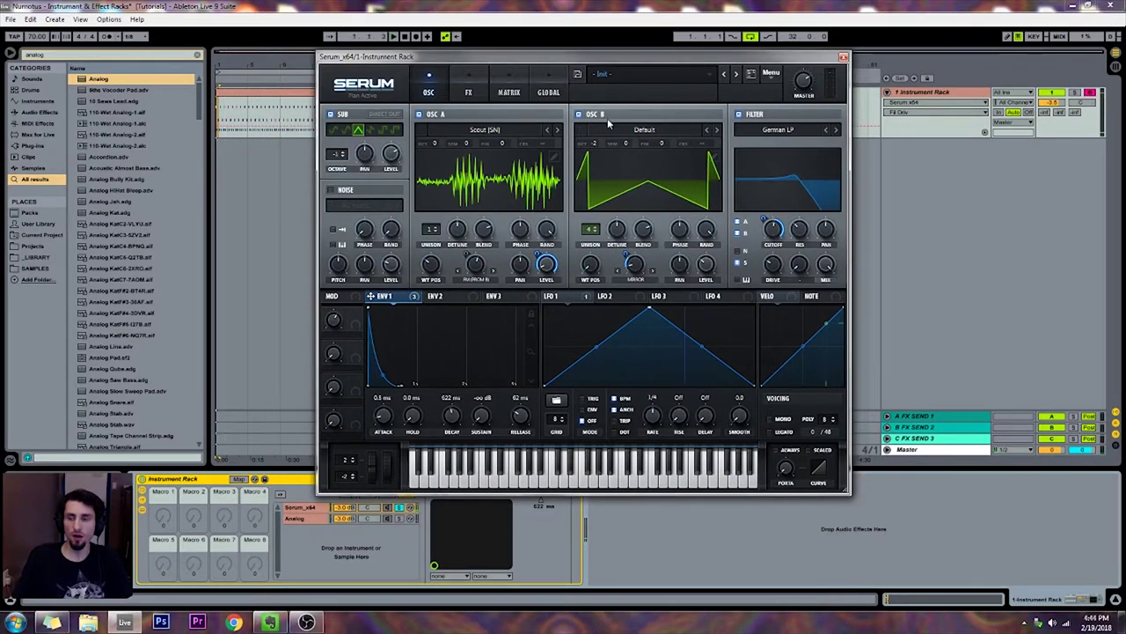
# - Adjust the amount of ENV 1 modulation on OSC B's warp
pyautogui.moveTo(477, 64); pyautogui.dragTo(490, 37)
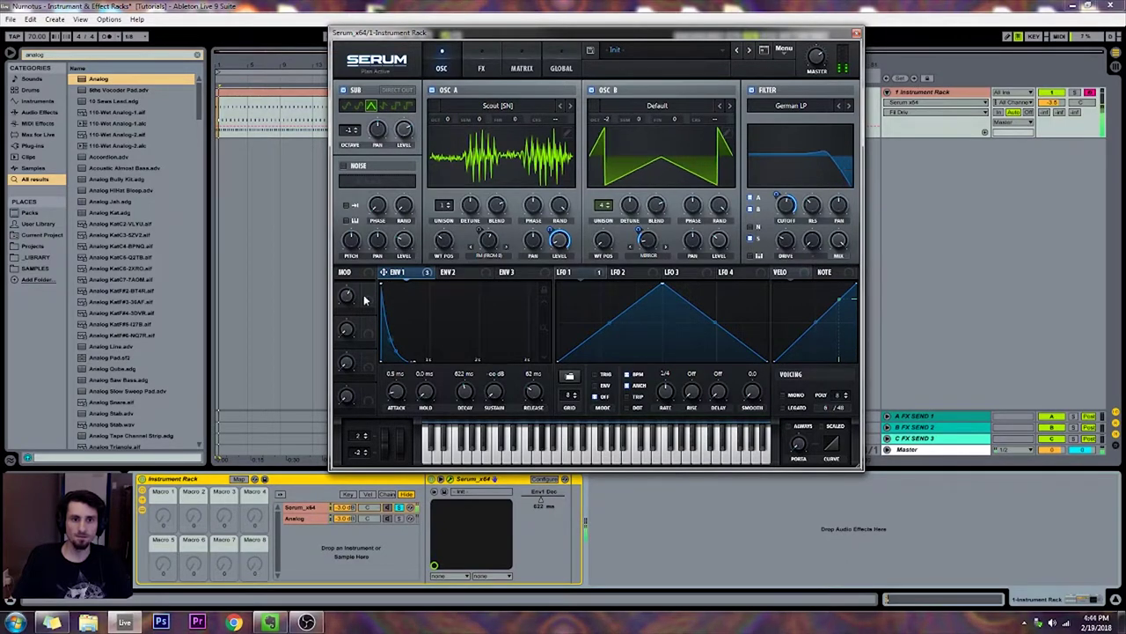
pyautogui.moveTo(640, 231); pyautogui.dragTo(640, 205)
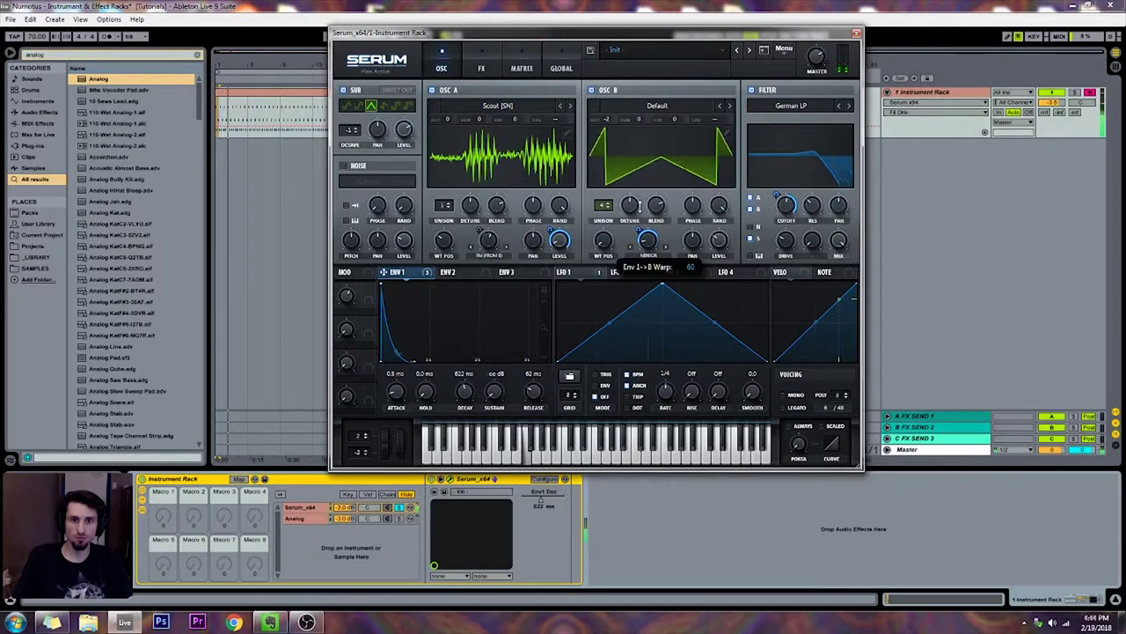
pyautogui.moveTo(639, 207); pyautogui.dragTo(638, 197)
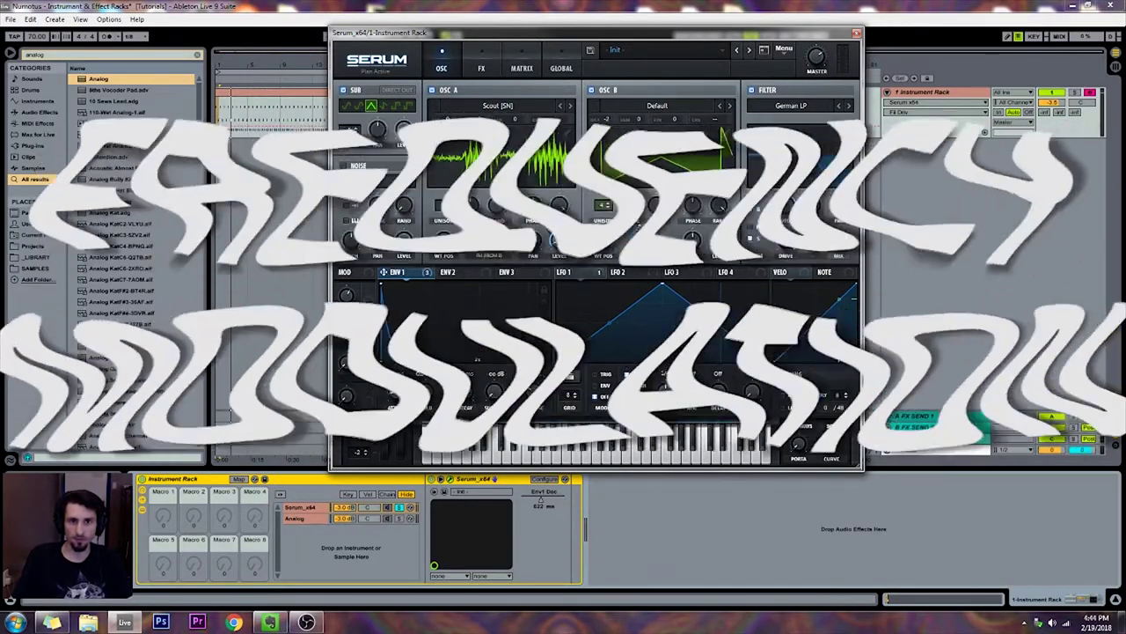
# - Assign Macro 2 as the aux source for LFO 1's modulation of OSC A's warp, and adjust the macro's amount
pyautogui.click(592, 273)
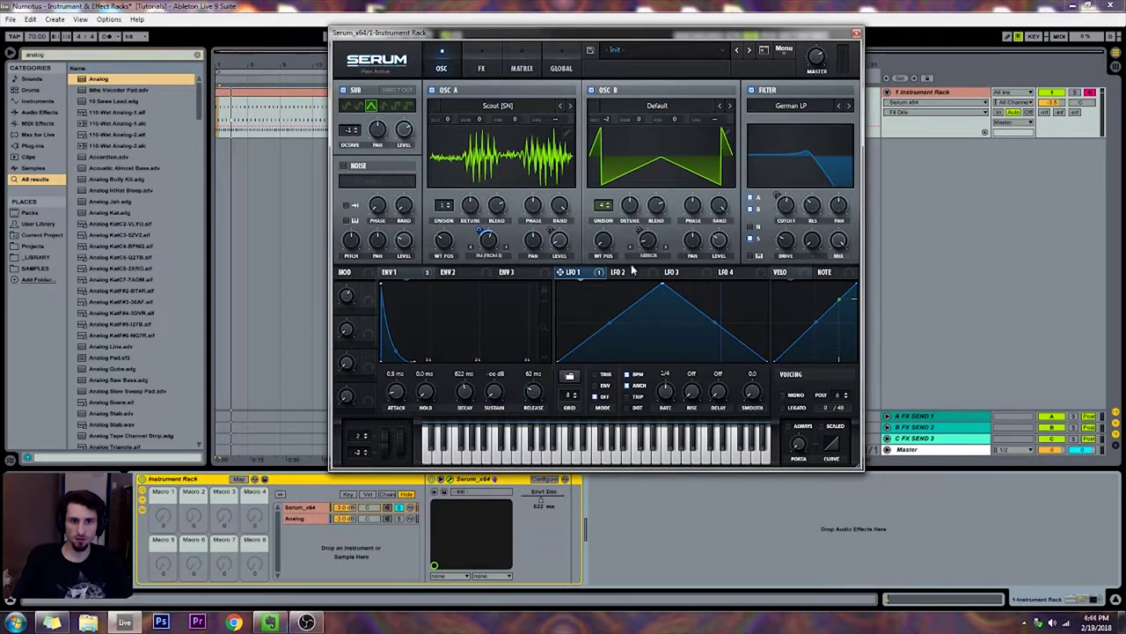
pyautogui.rightClick(489, 245)
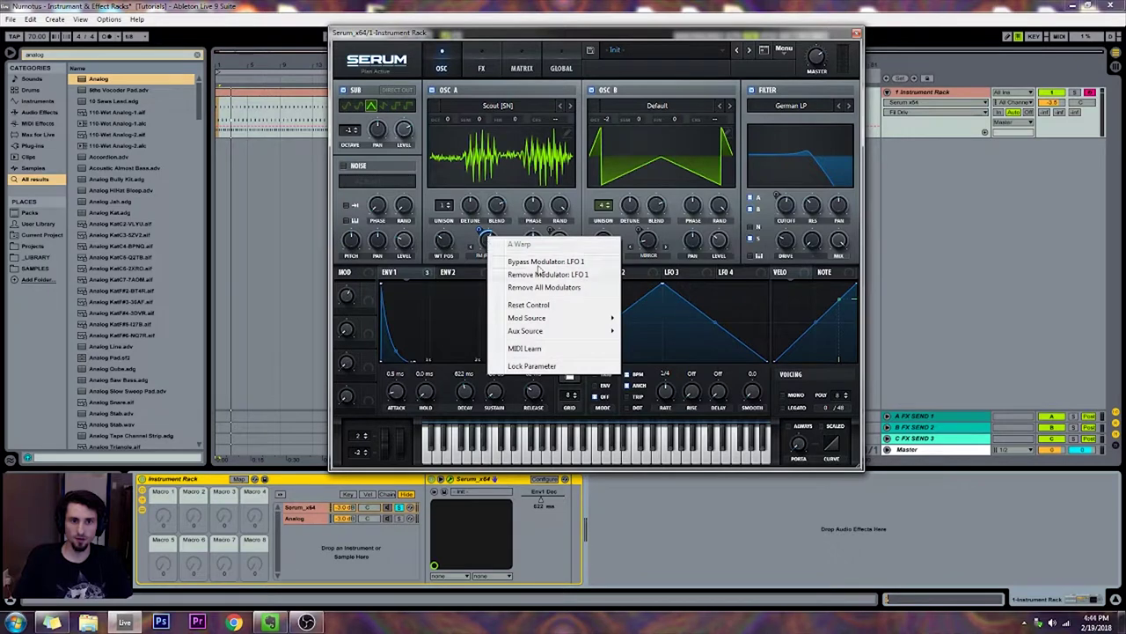
pyautogui.moveTo(543, 331)
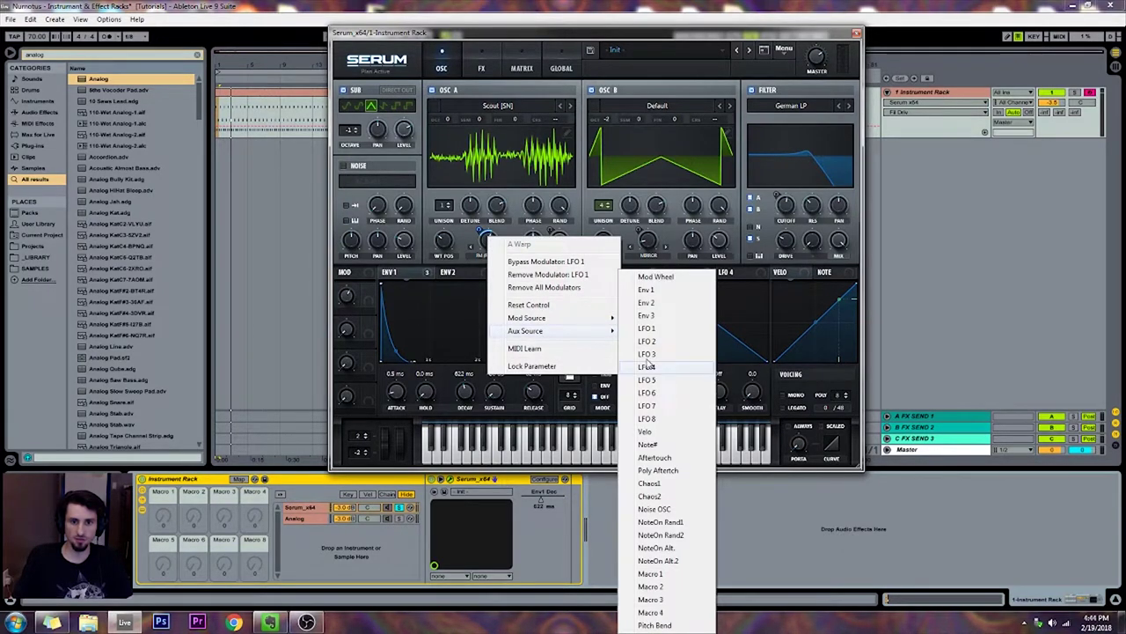
pyautogui.click(661, 587)
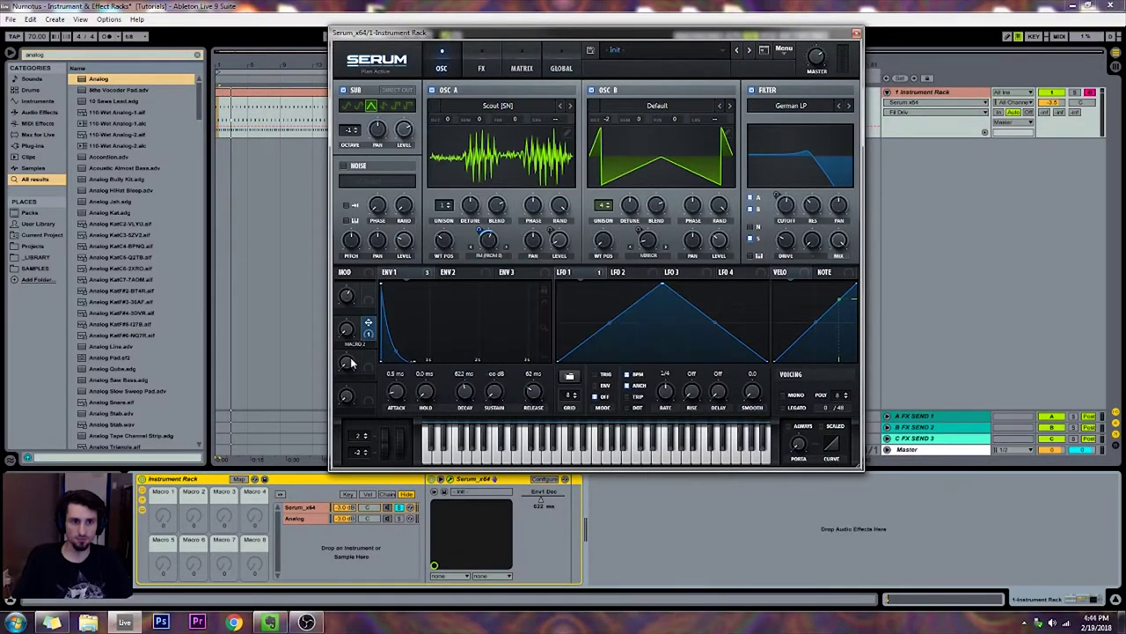
pyautogui.doubleClick(352, 344)
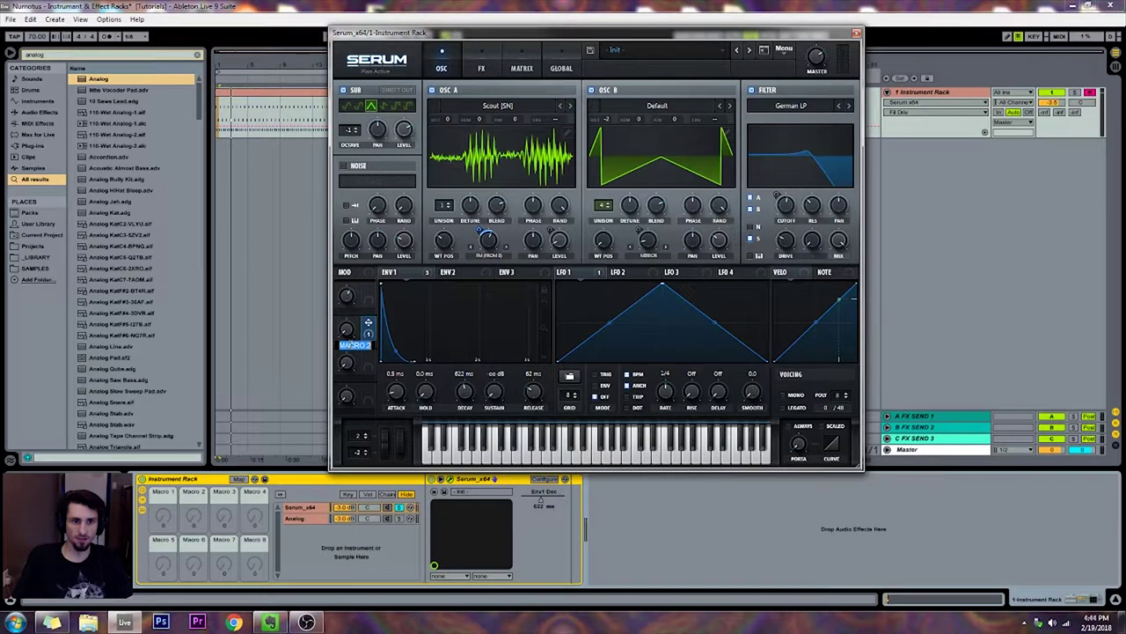
pyautogui.click(444, 403)
pyautogui.scroll(2, 465, 398)
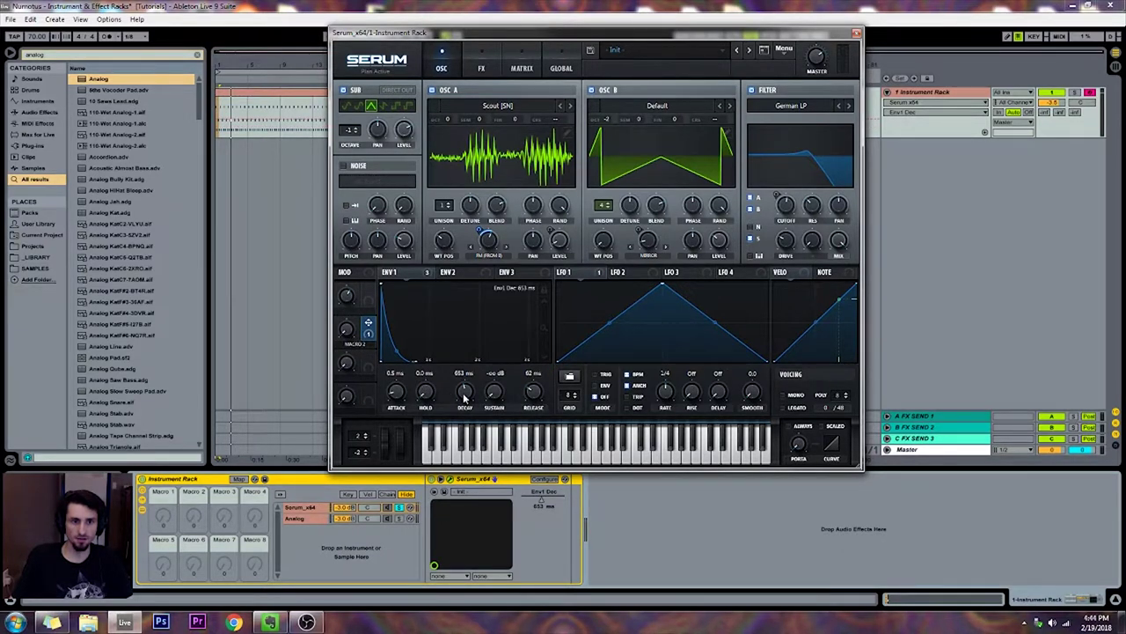
pyautogui.click(346, 329)
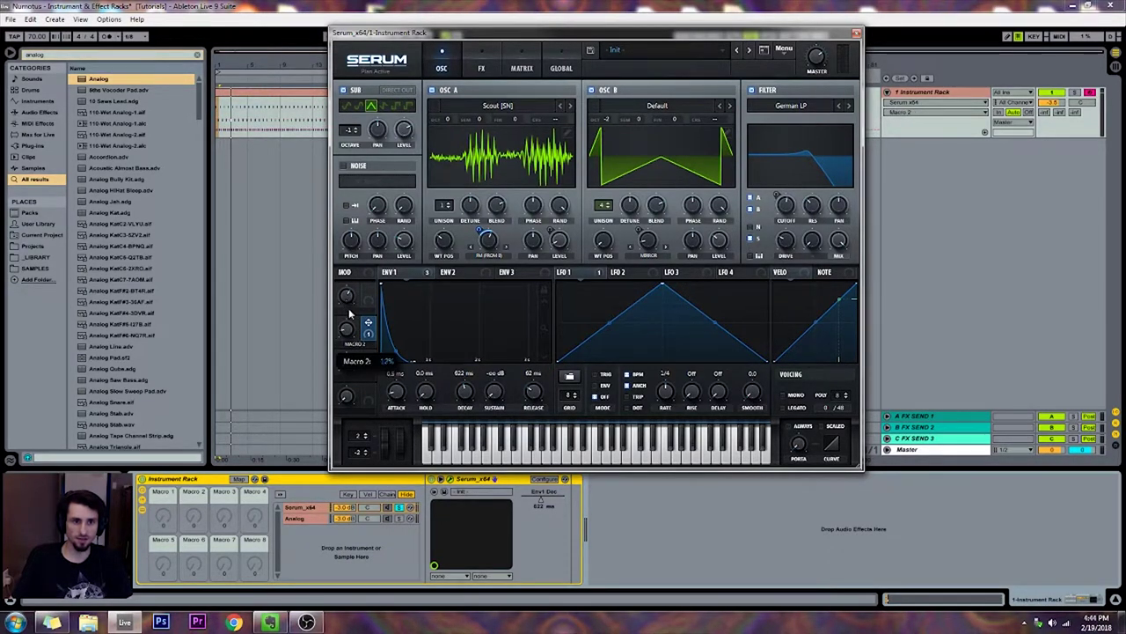
# - Assign Macro 1 as the aux source for ENV 1's modulation of the filter cutoff
pyautogui.click(464, 272)
pyautogui.click(511, 272)
pyautogui.click(449, 272)
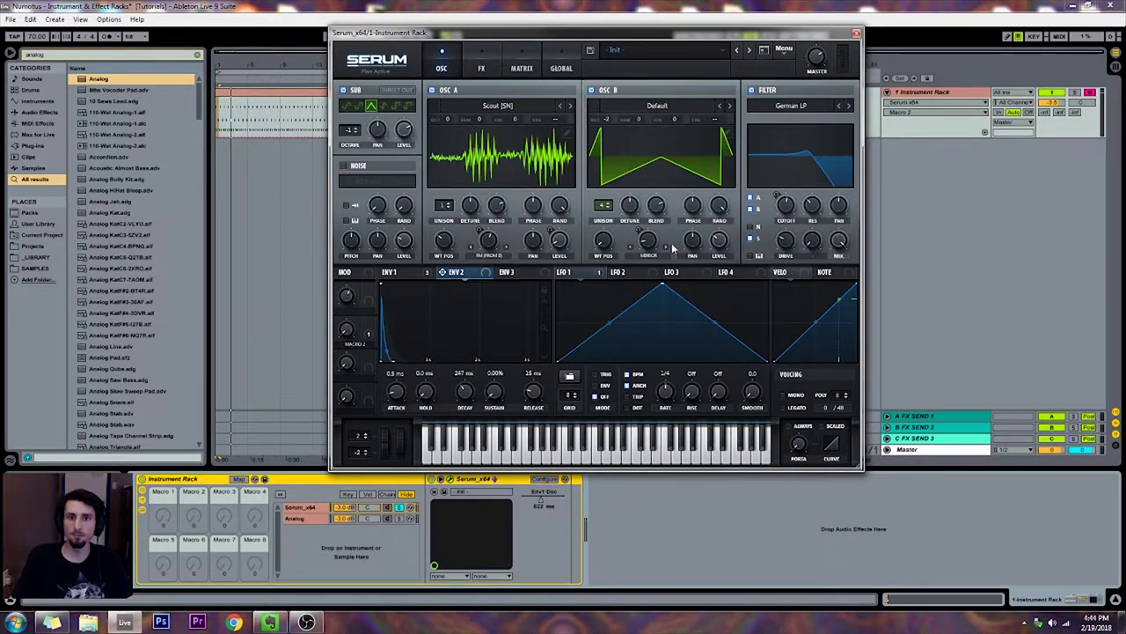
pyautogui.click(394, 272)
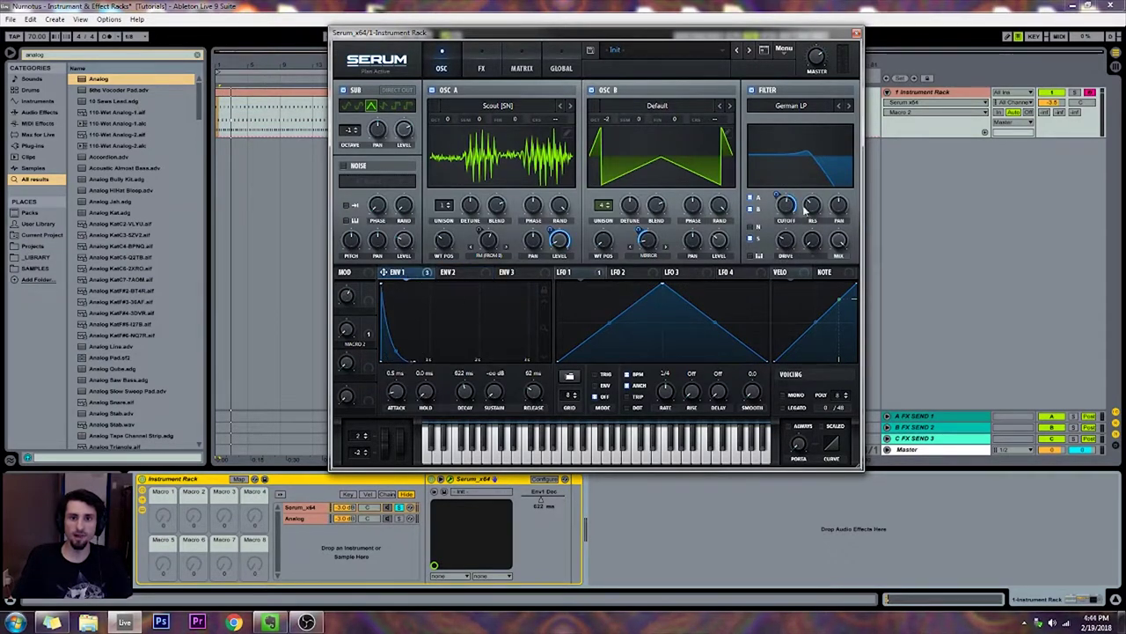
pyautogui.rightClick(789, 206)
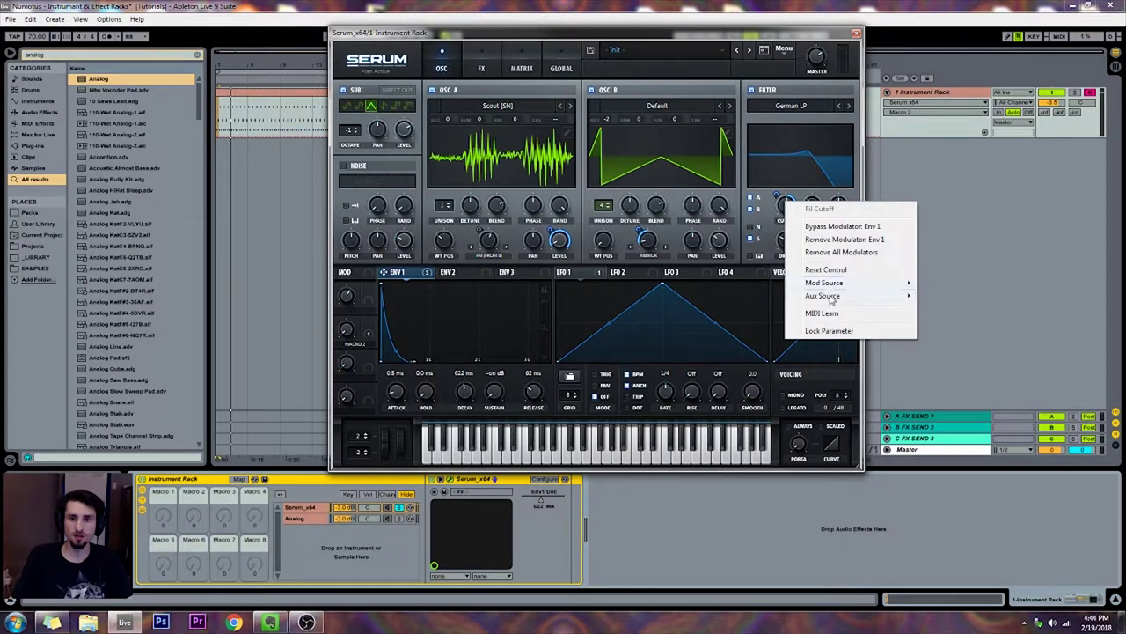
pyautogui.moveTo(832, 298)
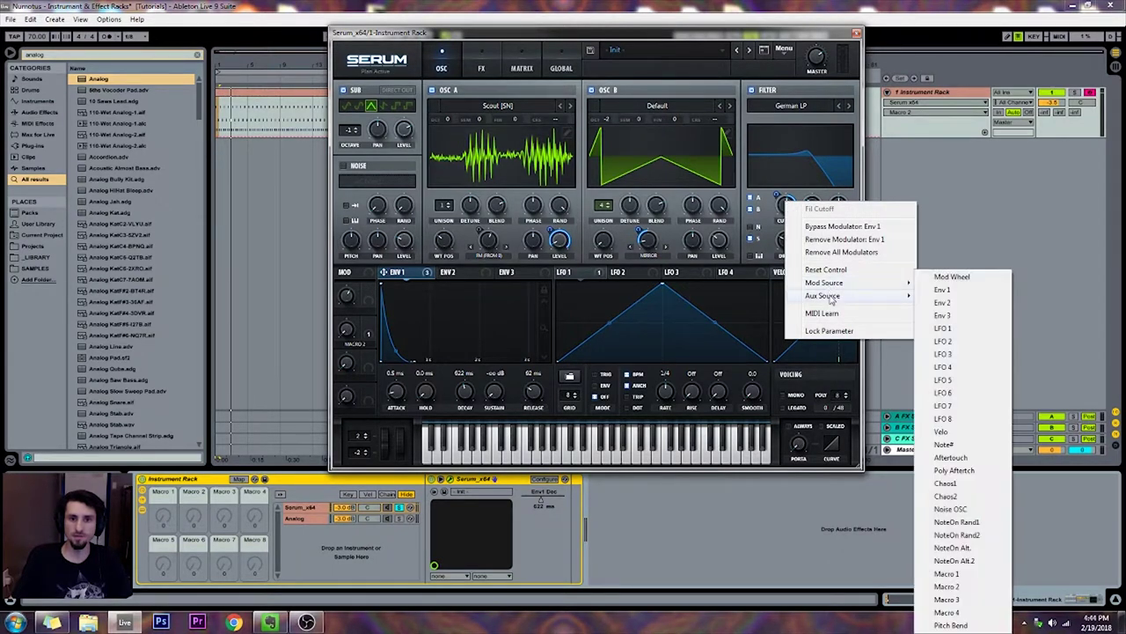
pyautogui.click(947, 574)
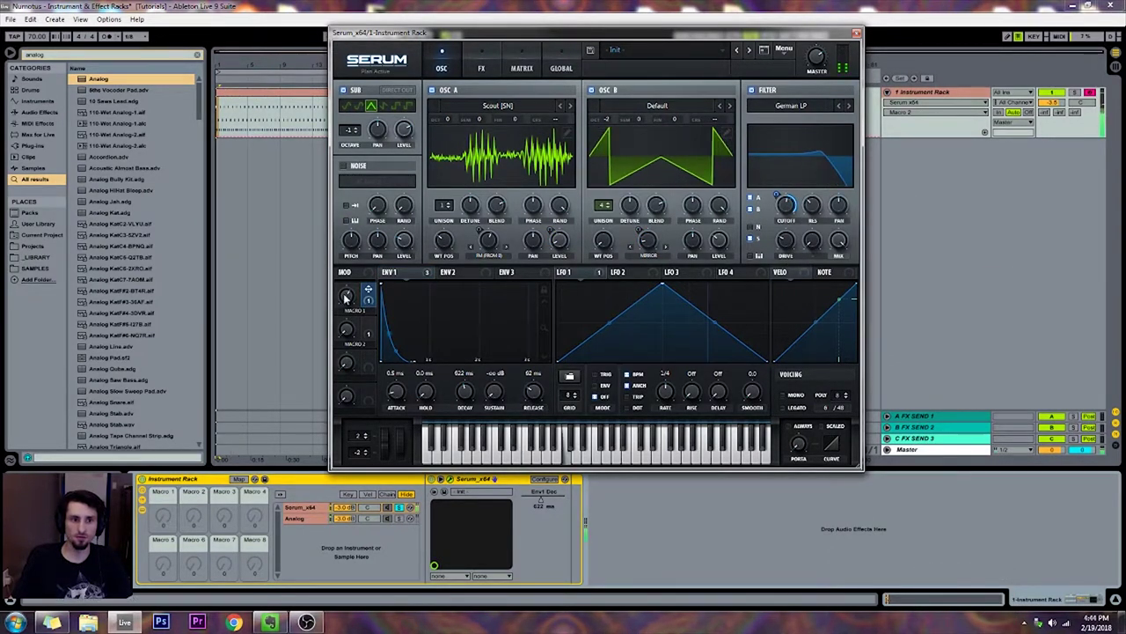
# - Test the macros by sweeping Macro 2 up to 100% and adjusting Macro 1 while notes play
pyautogui.moveTo(356, 225)
pyautogui.mouseDown()
pyautogui.moveTo(341, 385)
pyautogui.moveTo(349, 202)
pyautogui.moveTo(344, 380)
pyautogui.moveTo(352, 230)
pyautogui.mouseUp()
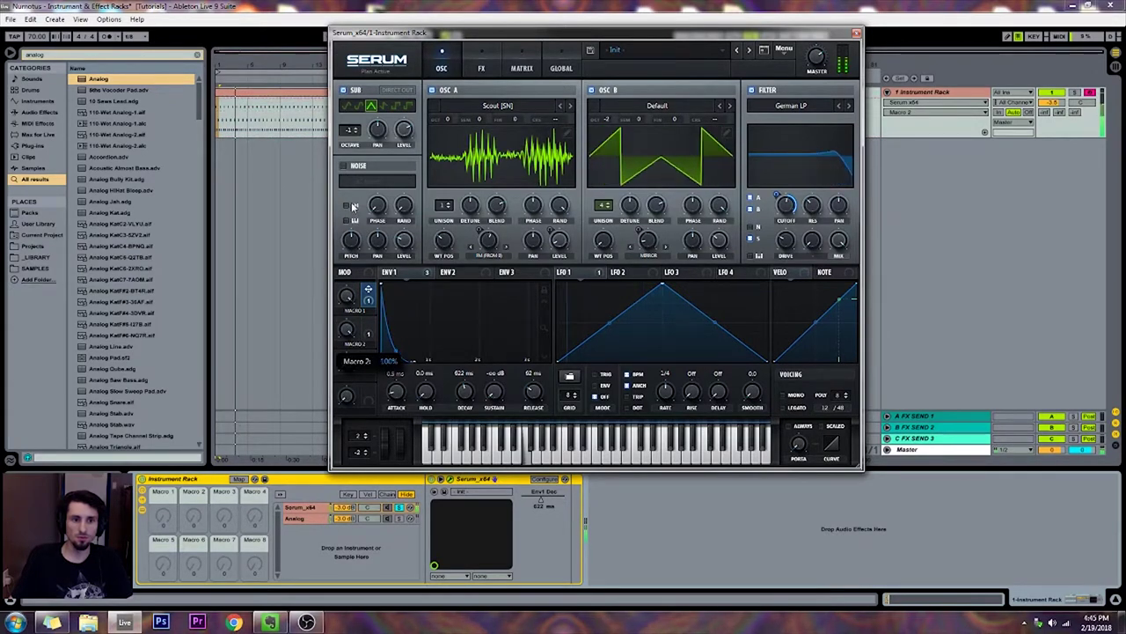
pyautogui.moveTo(346, 296); pyautogui.dragTo(345, 454)
pyautogui.press('space')
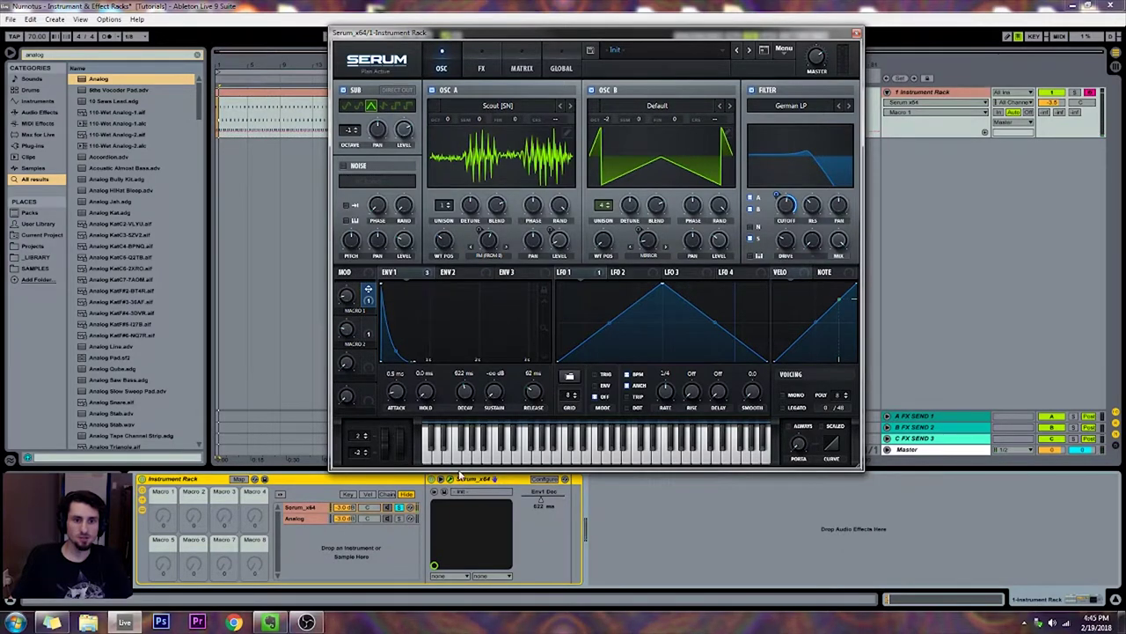
# - Configure the Serum device in the rack to expose its Macro 1 and Macro 2 parameters
pyautogui.click(545, 479)
pyautogui.click(349, 300)
pyautogui.click(346, 330)
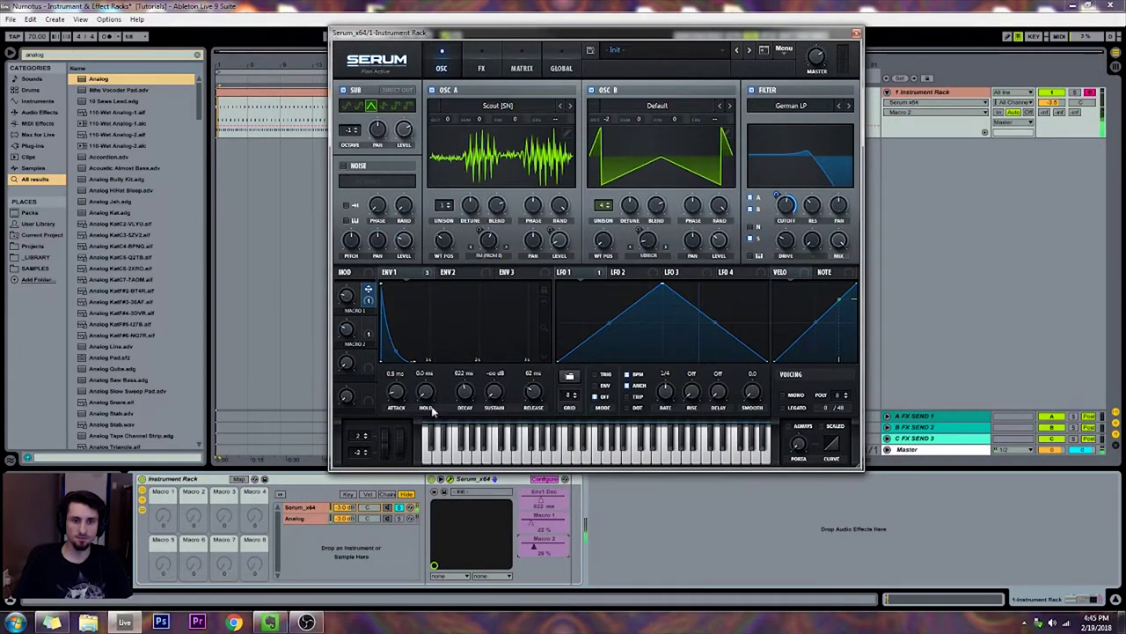
# - Rename Serum's Macro 1 as Cutoff
pyautogui.doubleClick(354, 311)
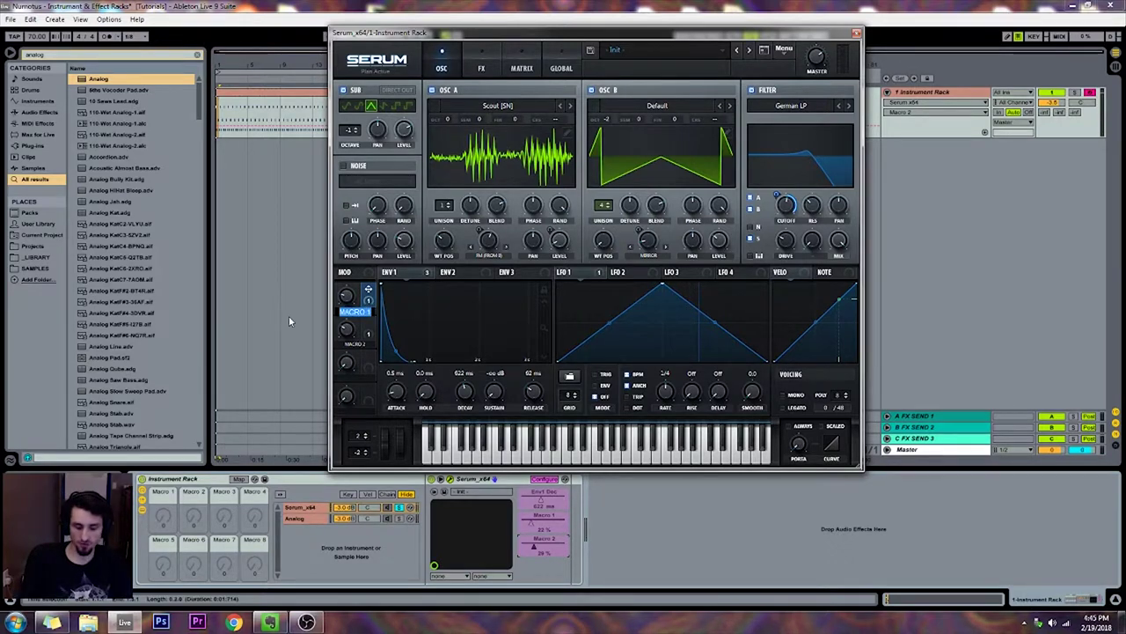
pyautogui.write('Cut')
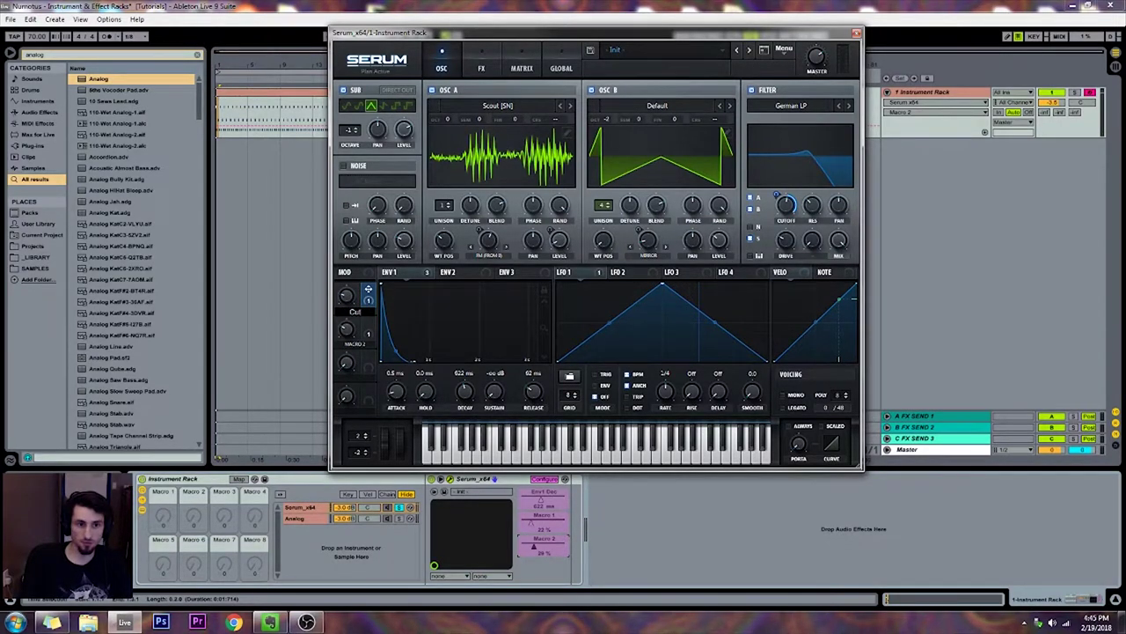
pyautogui.write('off')
pyautogui.press('Return')
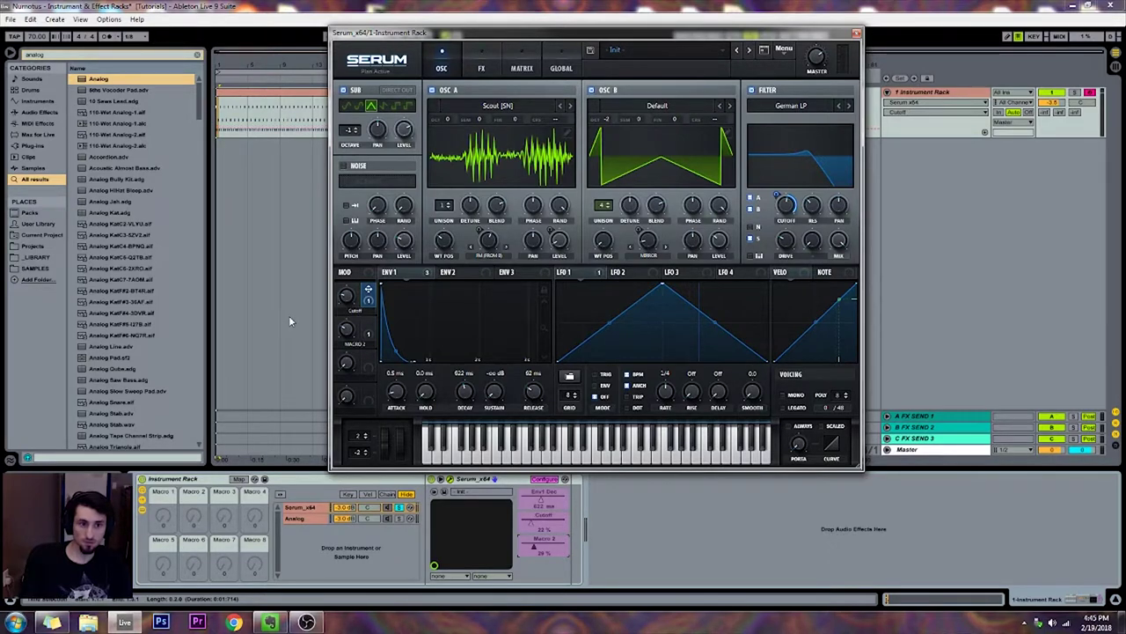
# - Rename Serum's Macro 2 as FM Amount and finish configuring the device's exposed parameters
pyautogui.doubleClick(355, 343)
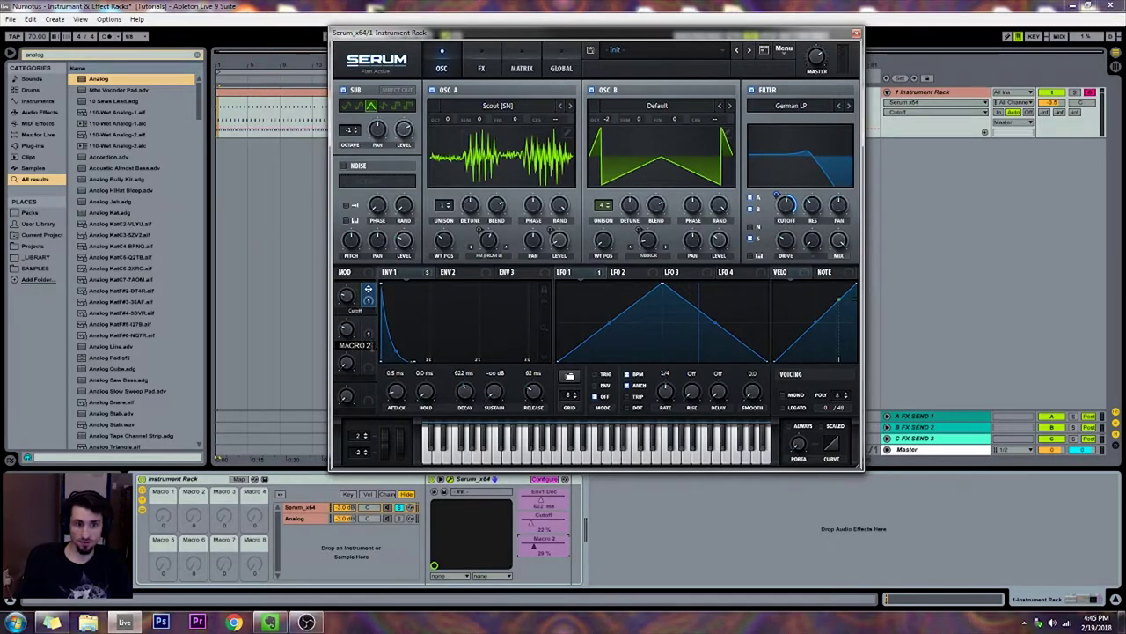
pyautogui.write('FM Amou')
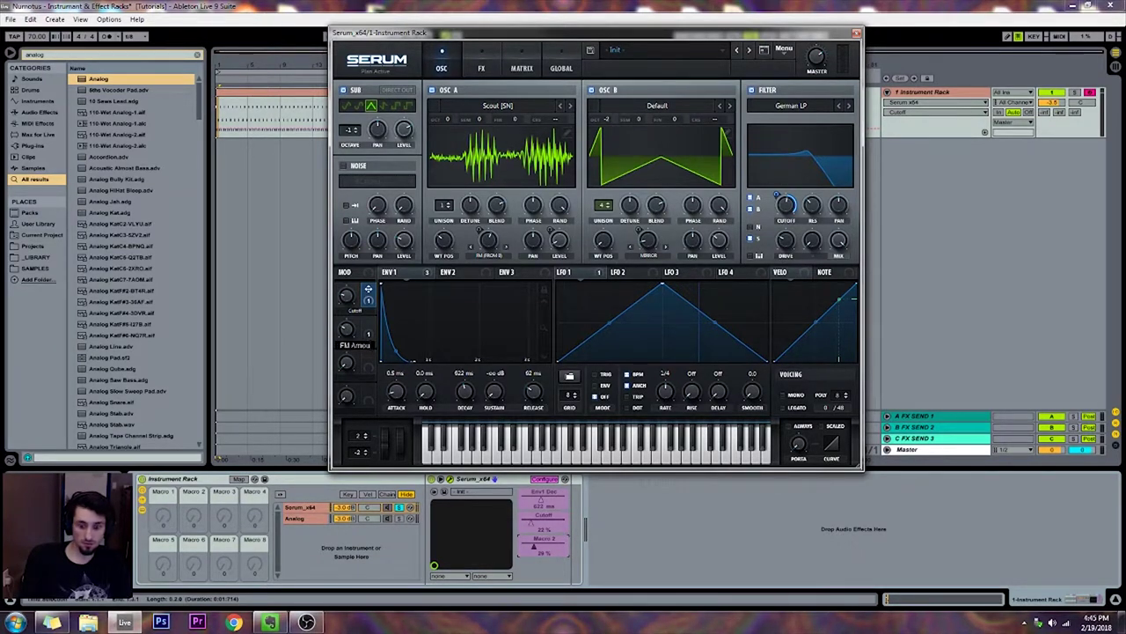
pyautogui.write('nt')
pyautogui.press('Return')
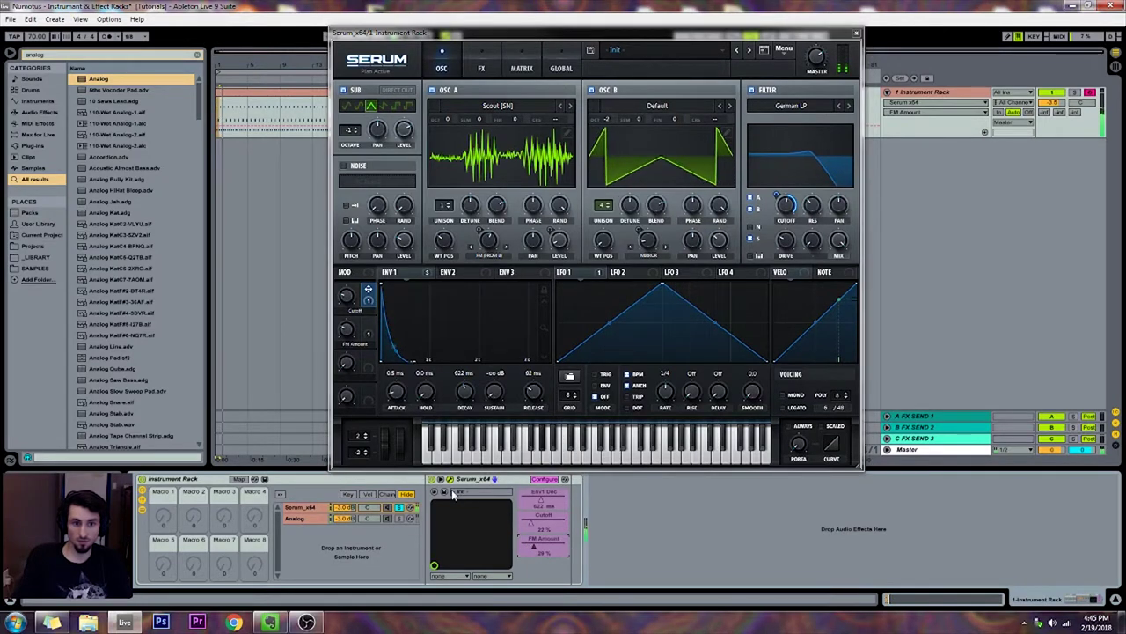
pyautogui.click(545, 479)
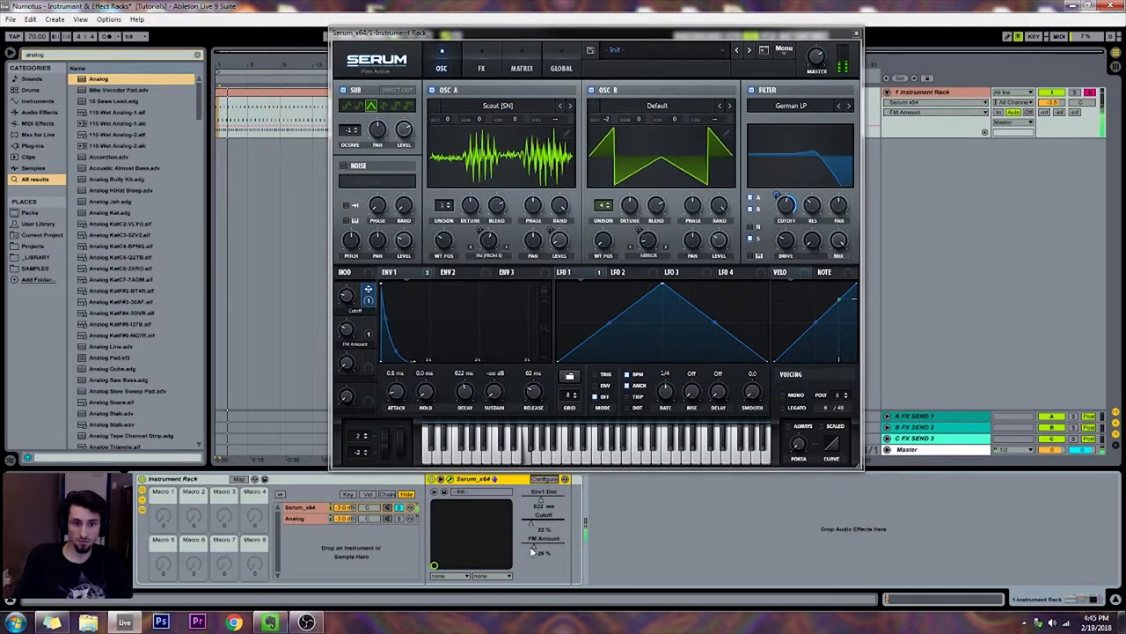
# - Raise Serum's exposed FM Amount parameter to 100% while checking the modulation range on oscillator A's FM knob
pyautogui.moveTo(551, 545)
pyautogui.mouseDown()
pyautogui.moveTo(564, 546)
pyautogui.moveTo(523, 546)
pyautogui.moveTo(564, 545)
pyautogui.mouseUp()
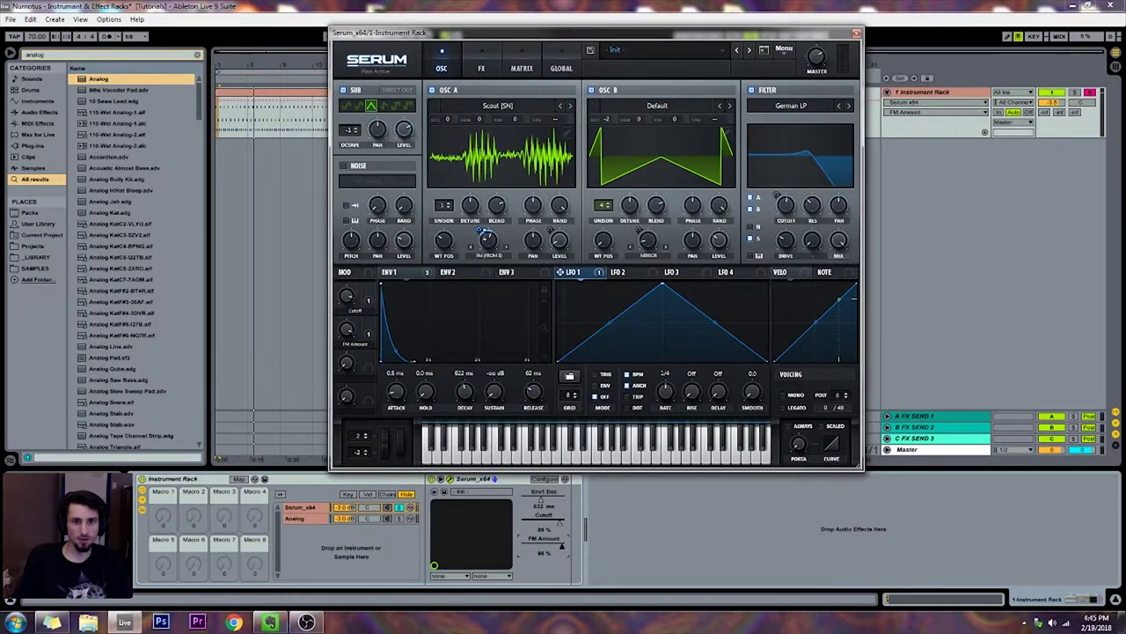
pyautogui.rightClick(483, 233)
pyautogui.click(483, 233)
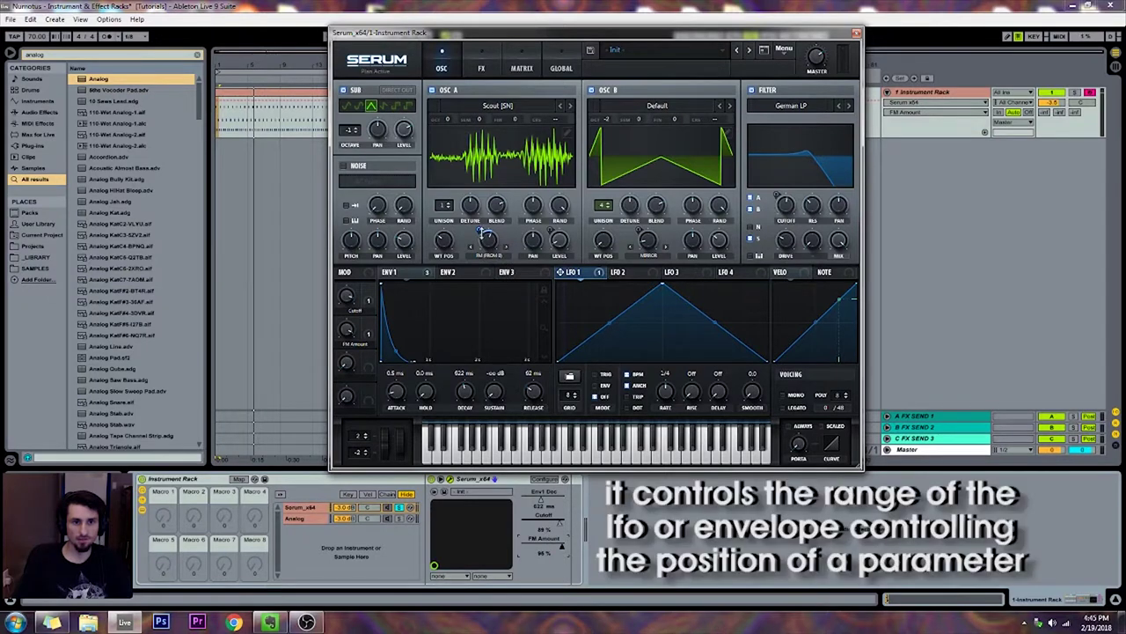
pyautogui.moveTo(559, 550); pyautogui.dragTo(559, 537)
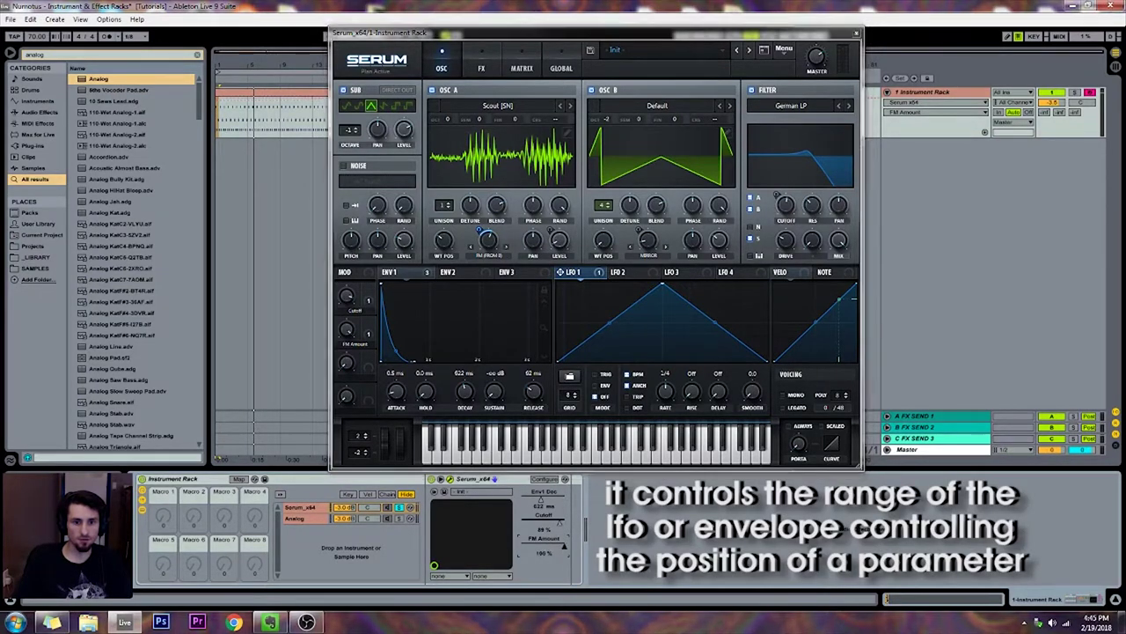
pyautogui.moveTo(555, 546); pyautogui.dragTo(564, 545)
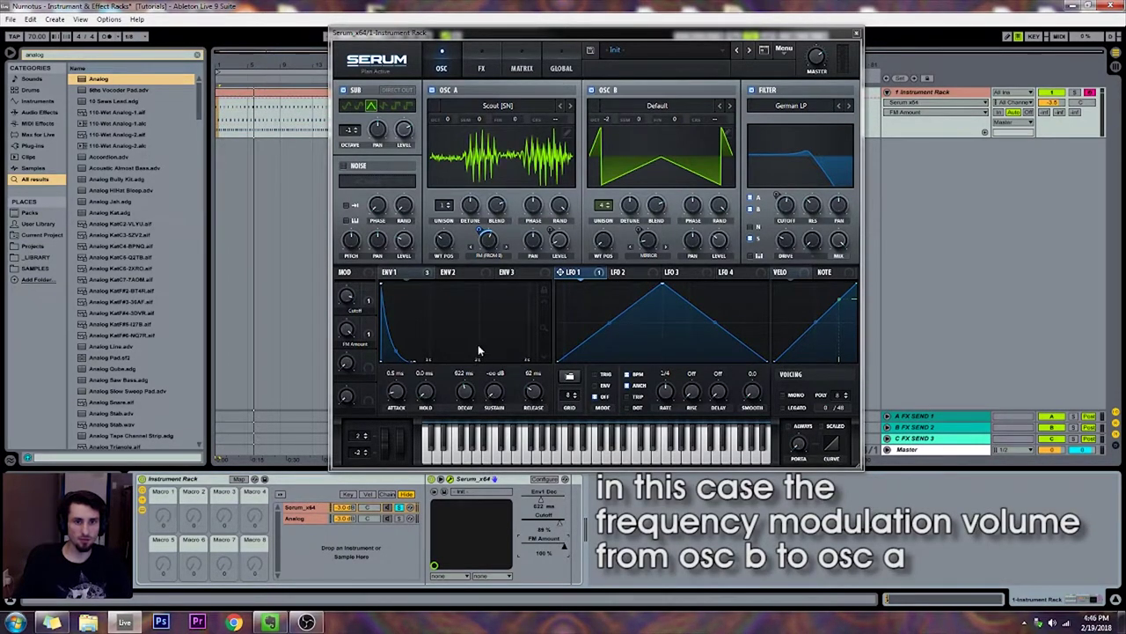
# - Configure the Serum device to also expose oscillator A's warp (FM from B) knob as a parameter
pyautogui.click(492, 242)
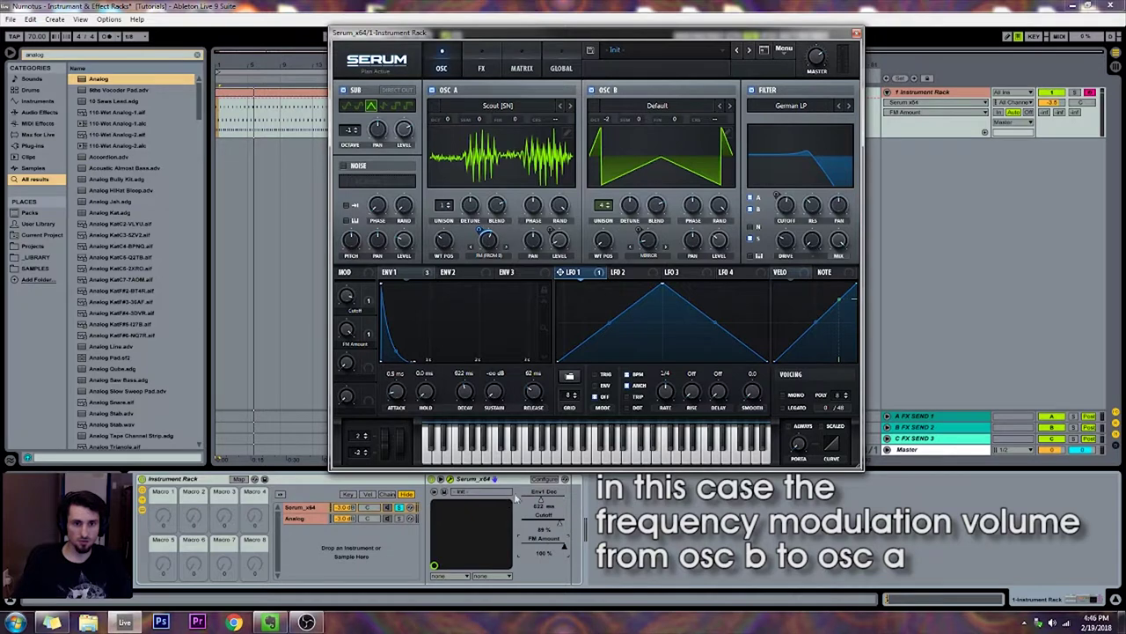
pyautogui.click(544, 479)
pyautogui.click(490, 238)
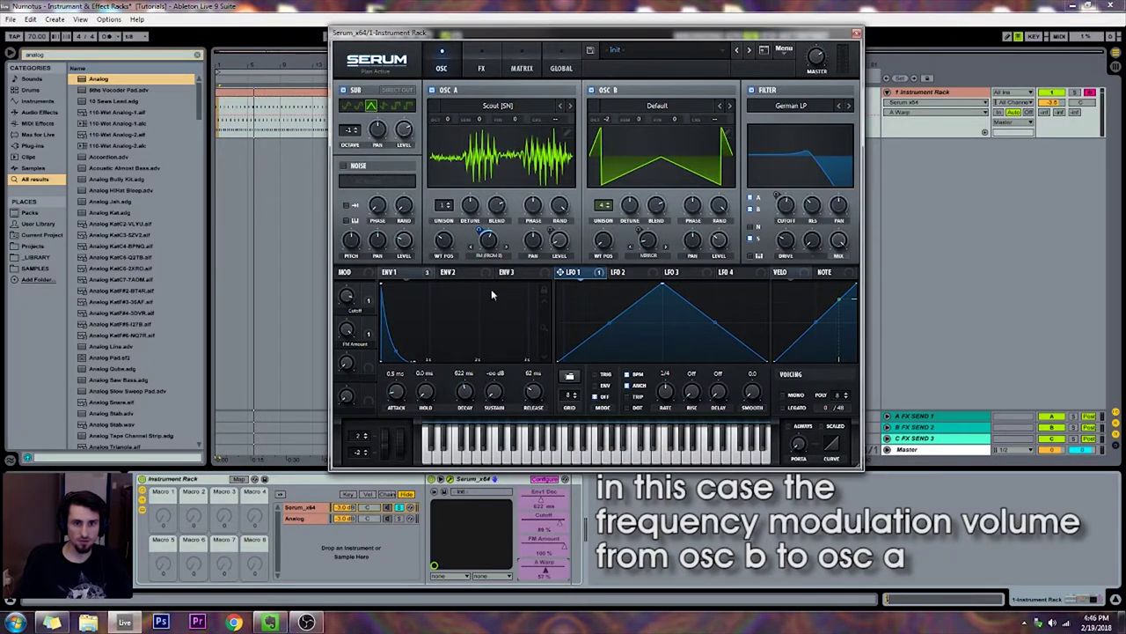
pyautogui.click(542, 479)
pyautogui.click(540, 480)
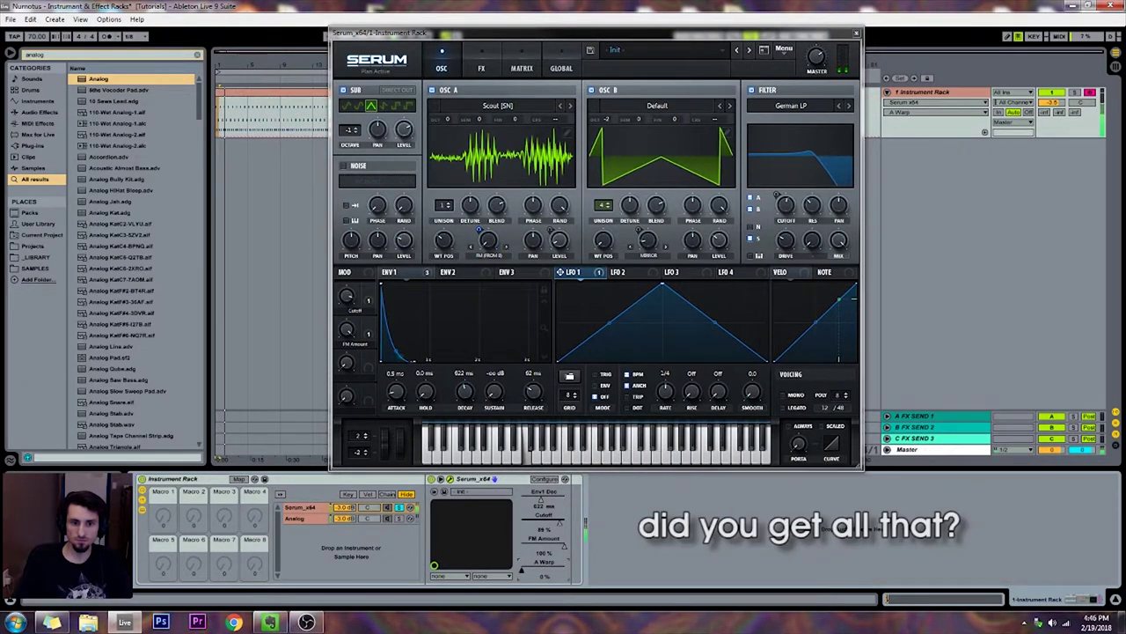
# - Map Serum's A Warp parameter to the rack's Macro 5 and rename that macro as FM Amount
pyautogui.rightClick(522, 572)
pyautogui.click(552, 535)
pyautogui.hotkey('ctrl', 'r')
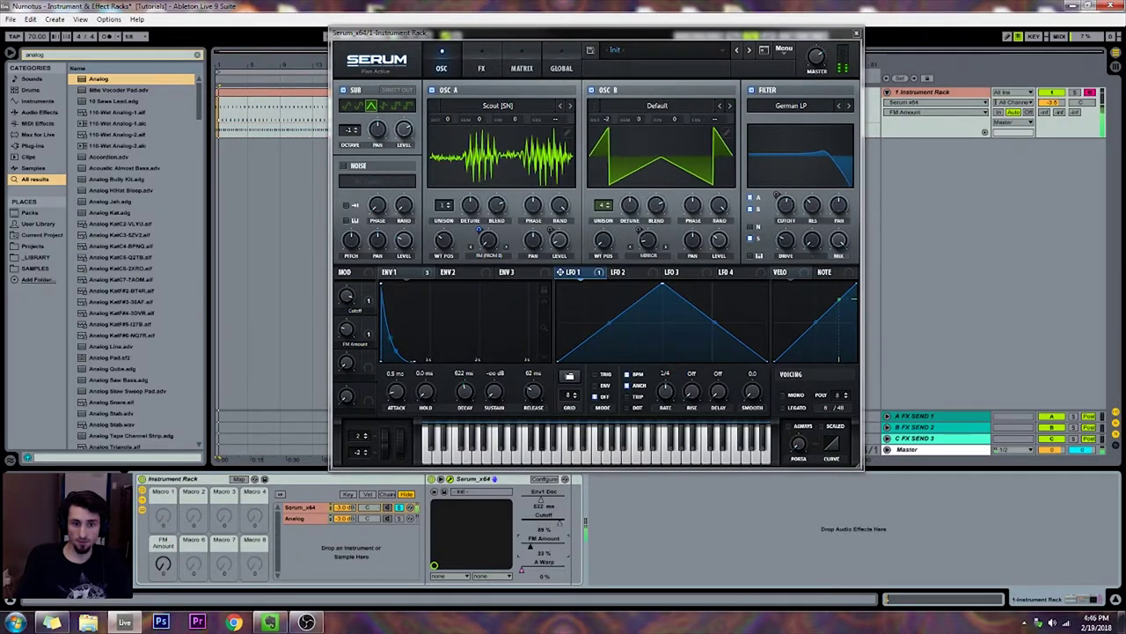
# - Rename Serum's internal FM Amount macro as FM Aux
pyautogui.rightClick(542, 544)
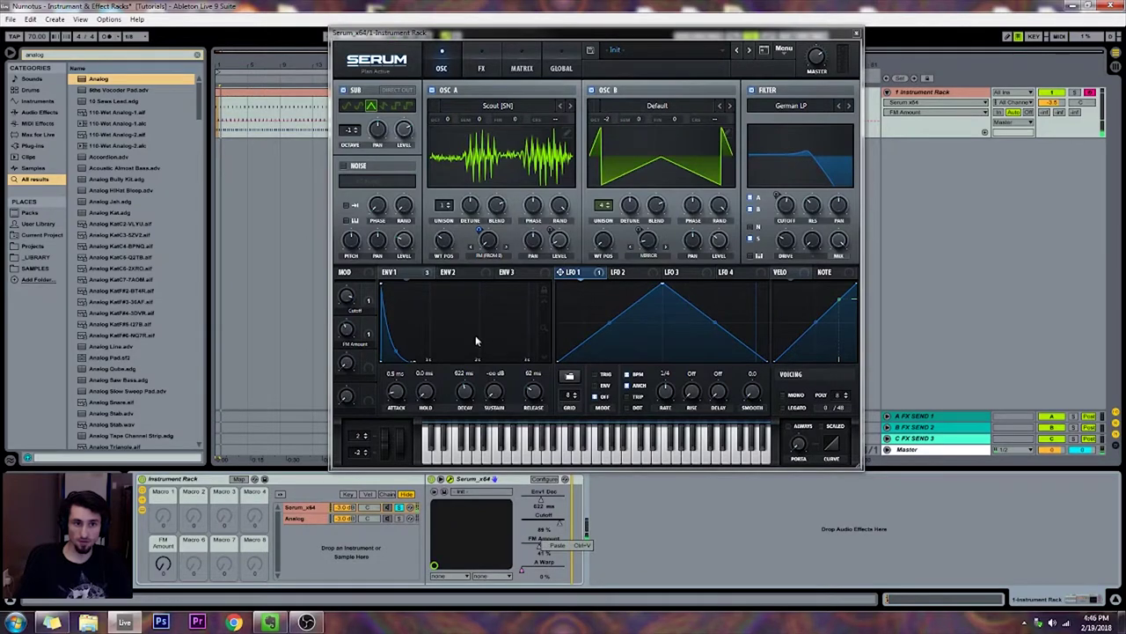
pyautogui.click(359, 352)
pyautogui.doubleClick(361, 347)
pyautogui.press('Right')
pyautogui.press('BackSpace')
pyautogui.press('BackSpace')
pyautogui.press('BackSpace')
pyautogui.press('BackSpace')
pyautogui.press('BackSpace')
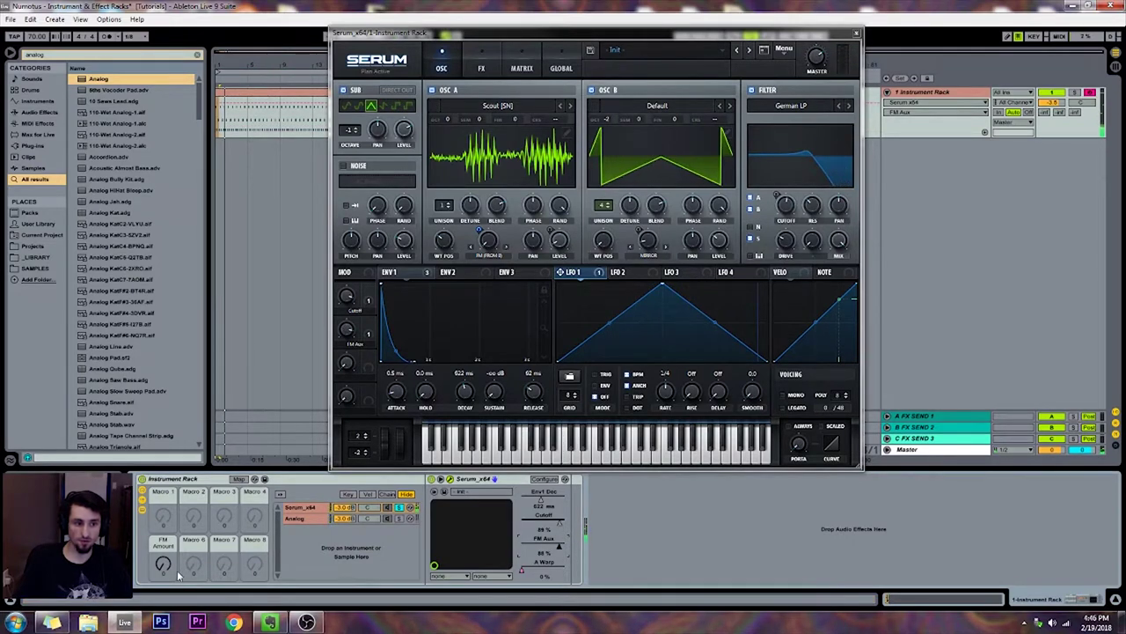
# - Map Serum's FM Aux to rack Macro 6, Cutoff to Macro 1 and Env1 Dec to Macro 2
pyautogui.rightClick(547, 552)
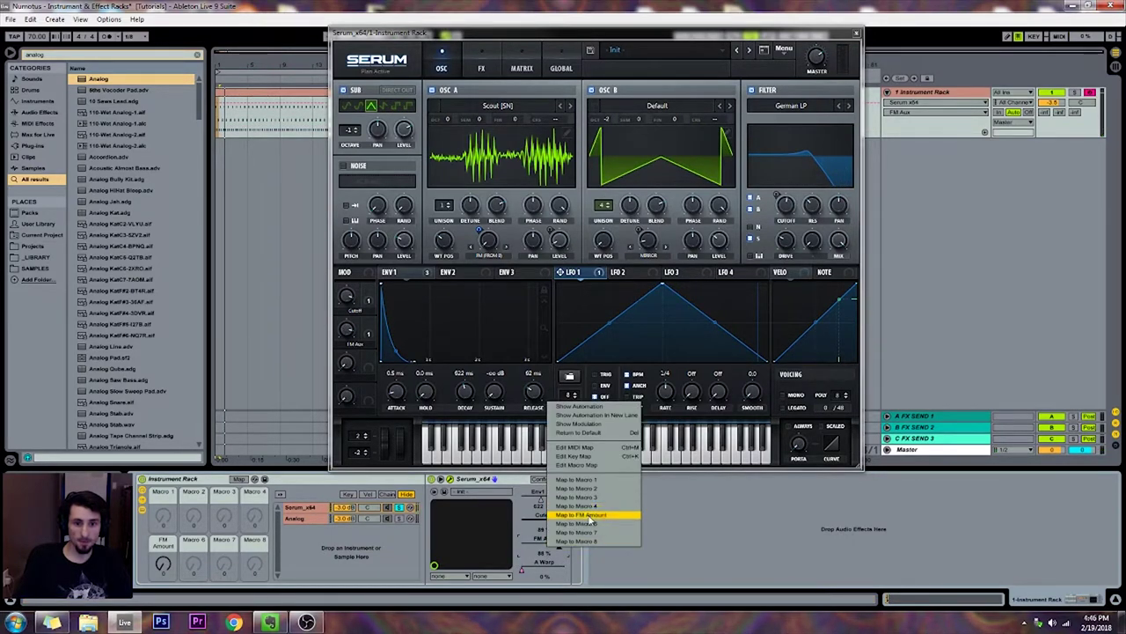
pyautogui.click(595, 523)
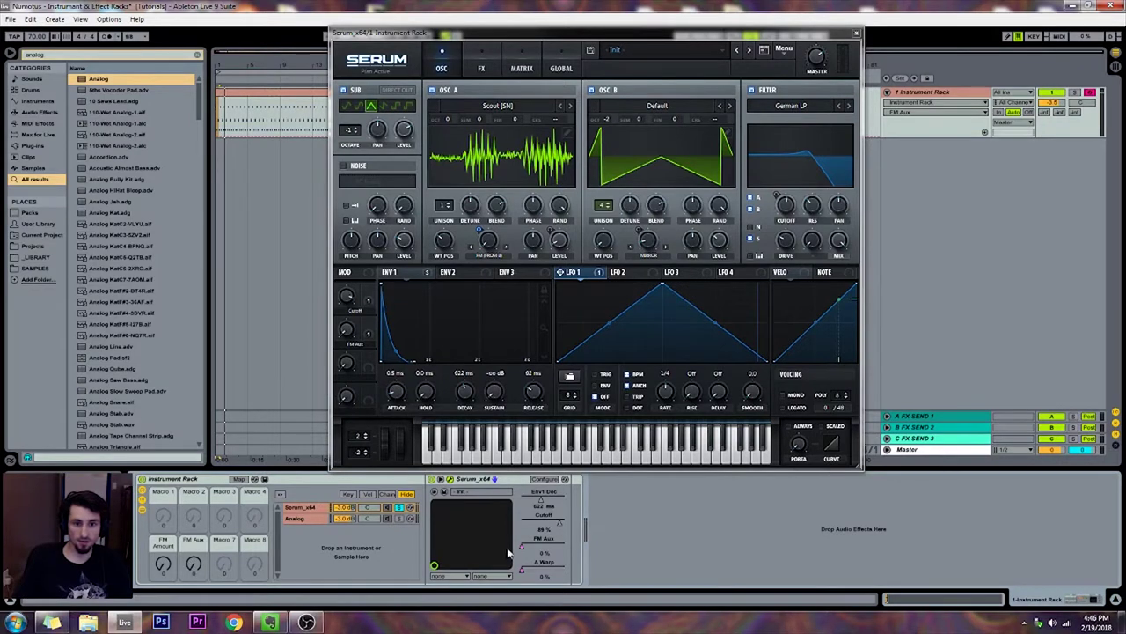
pyautogui.rightClick(544, 525)
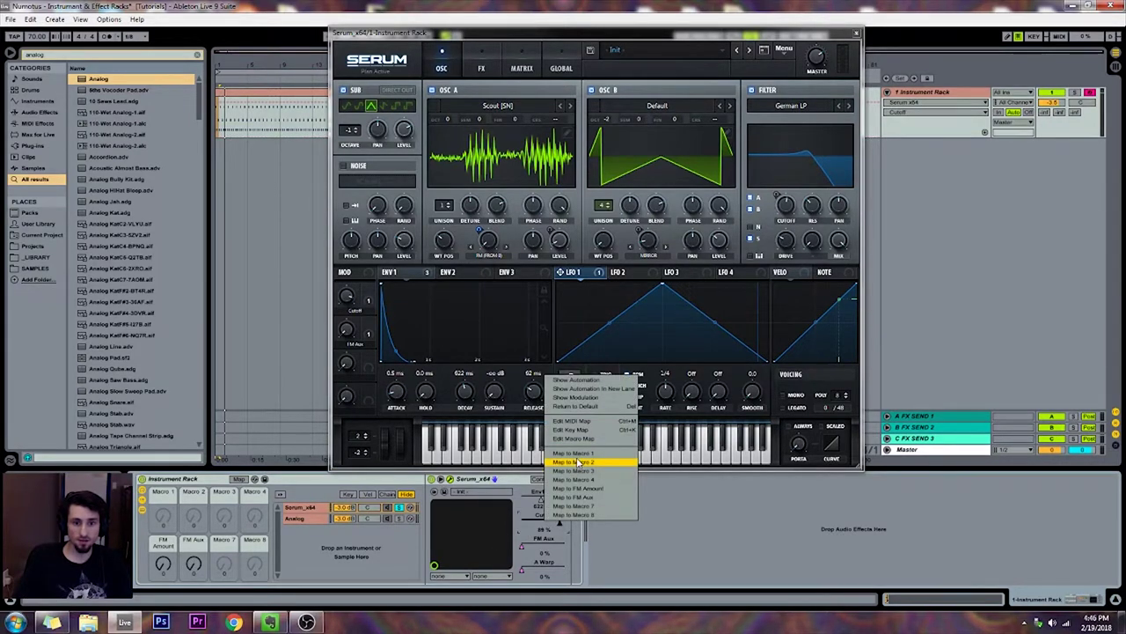
pyautogui.click(579, 460)
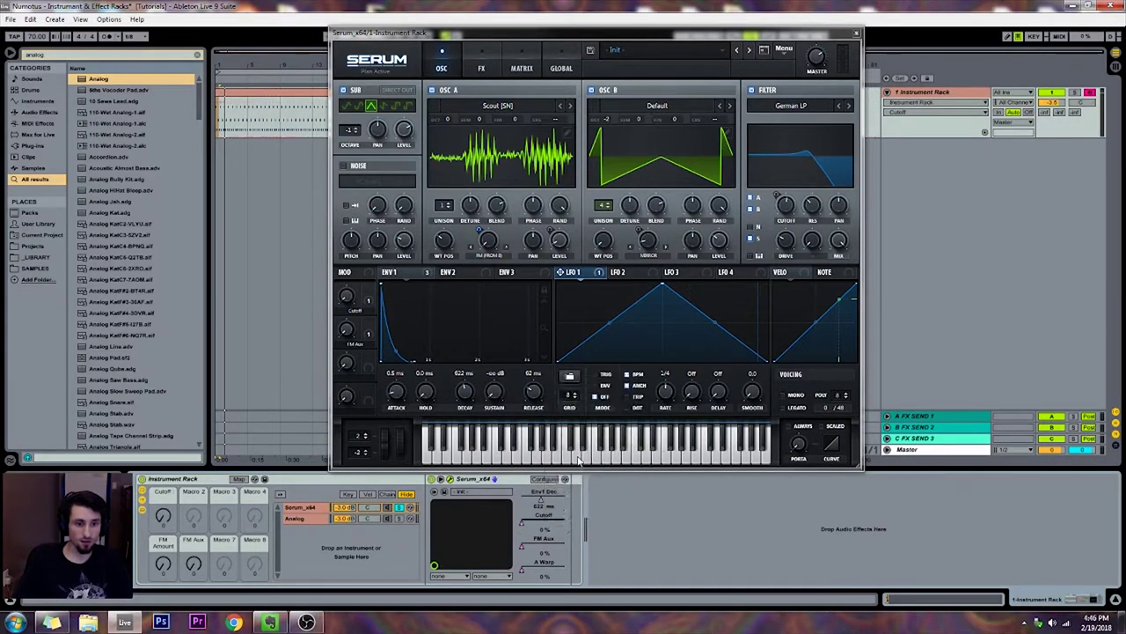
pyautogui.rightClick(536, 504)
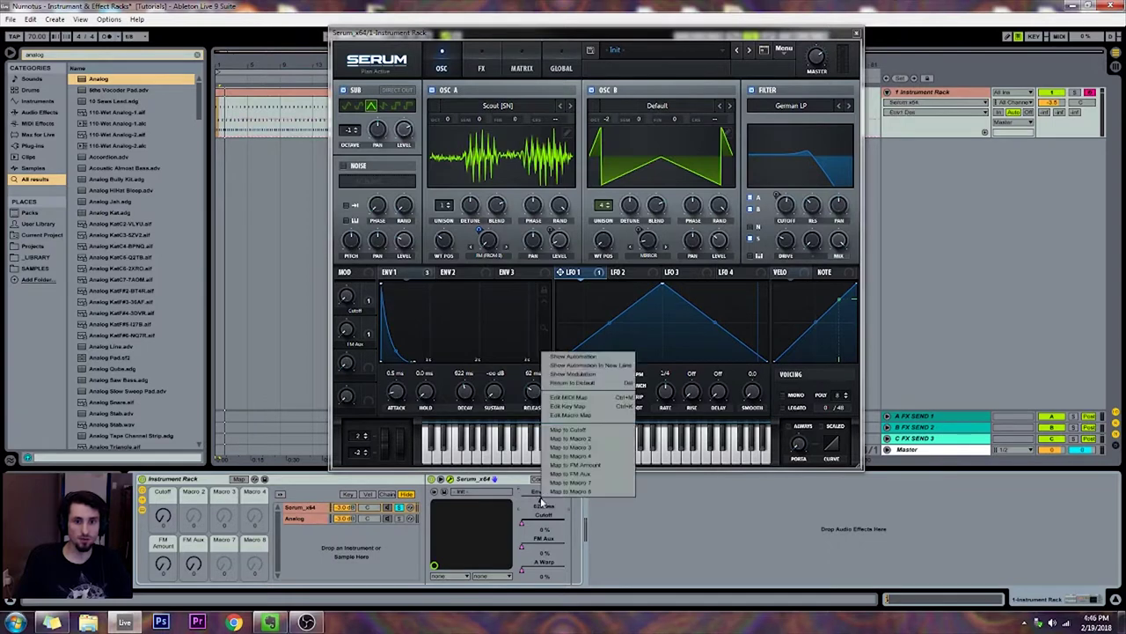
pyautogui.click(601, 446)
# - Show the Analog chain's device, turn off chain soloing so both layers play, and balance Analog's chain volume at -3.0 dB
pyautogui.click(305, 517)
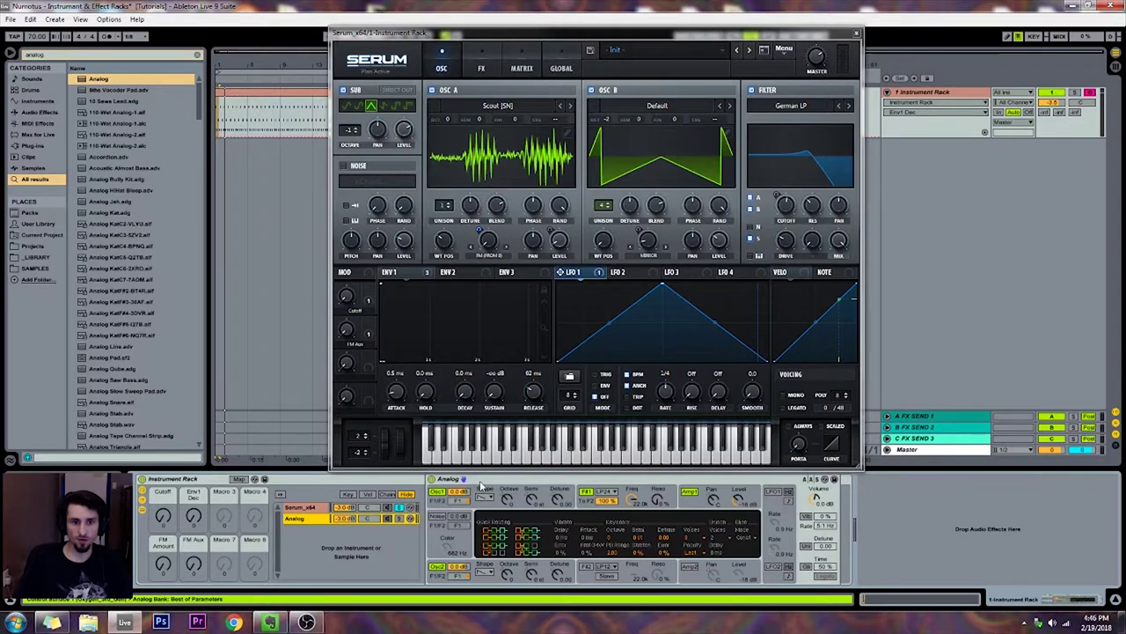
pyautogui.click(532, 514)
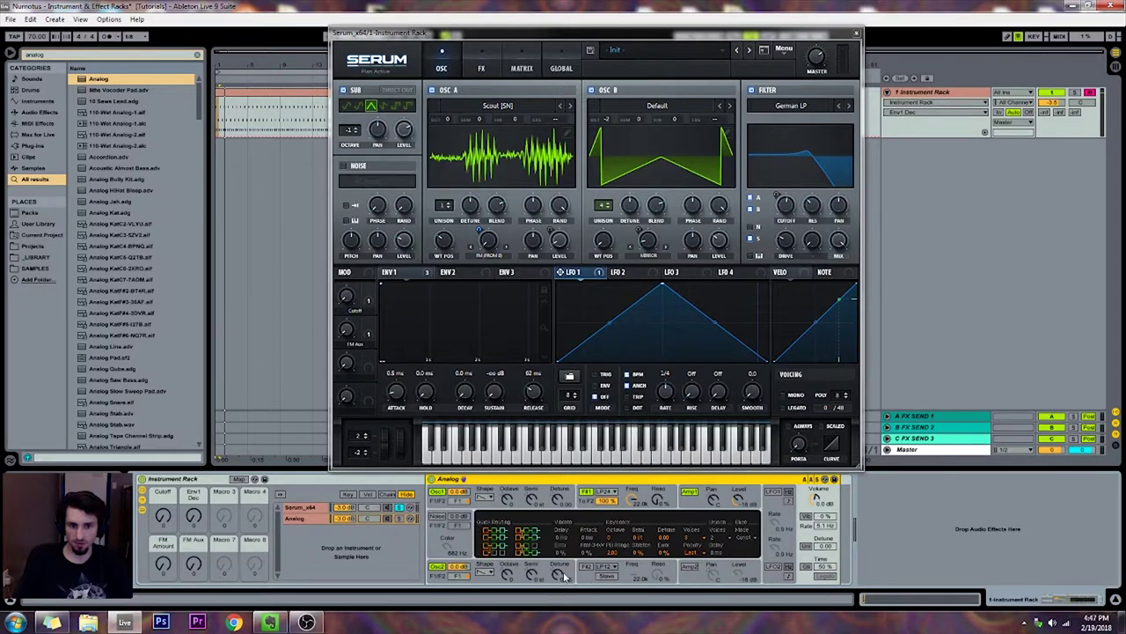
pyautogui.click(398, 520)
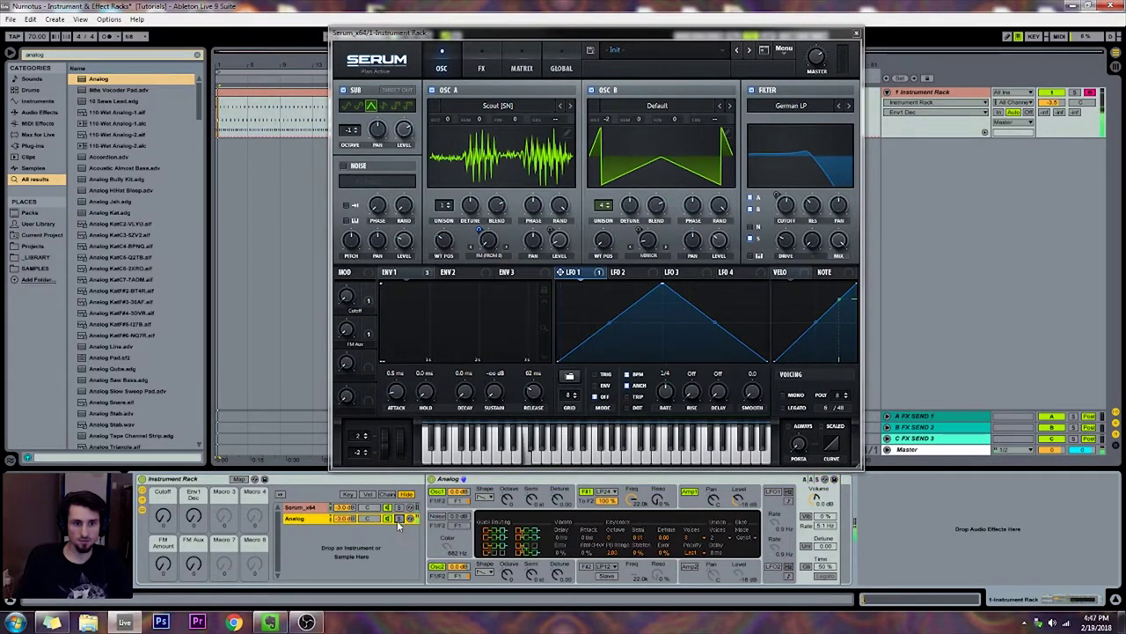
pyautogui.moveTo(344, 518); pyautogui.dragTo(344, 537)
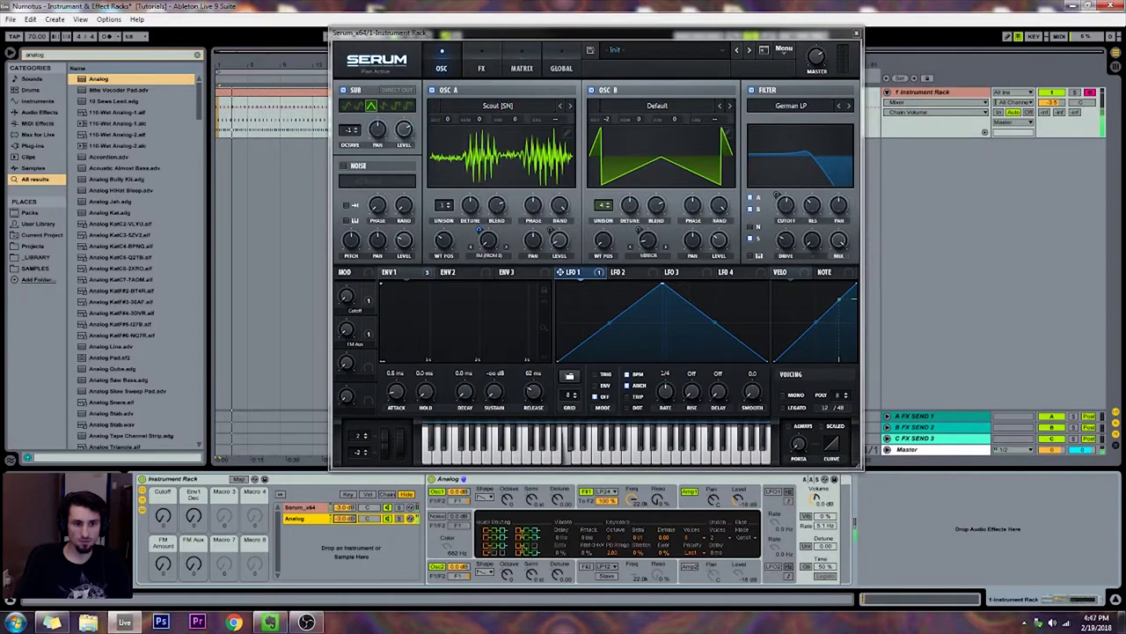
# - Open the rack's macro mappings and try raising the Cutoff mapping's minimum before returning it to 0.00
pyautogui.click(238, 478)
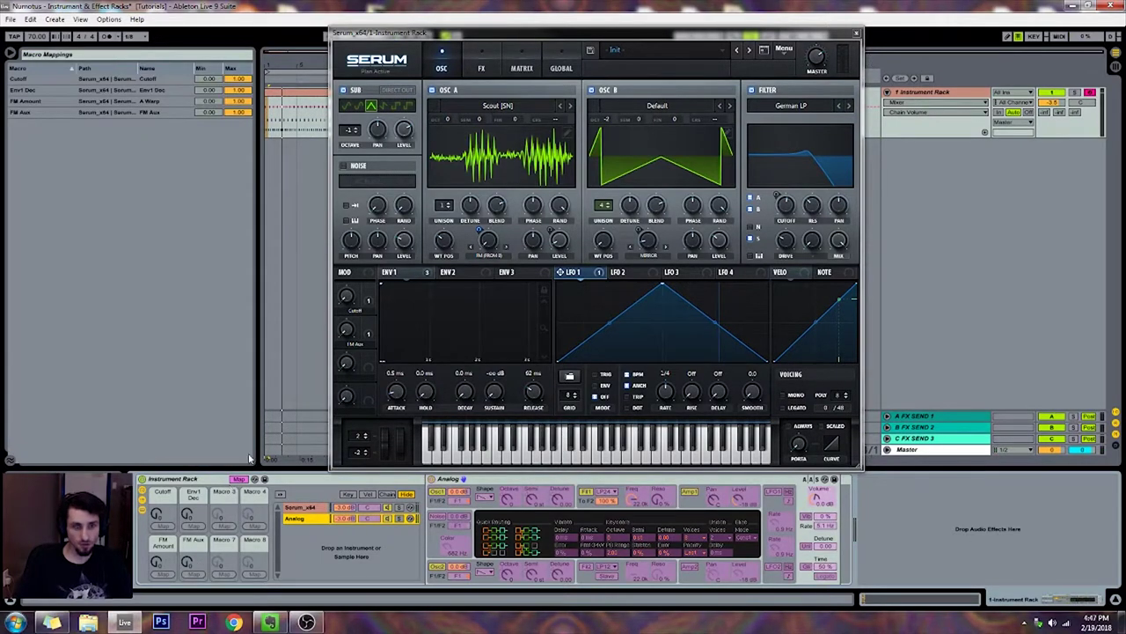
pyautogui.click(212, 79)
pyautogui.moveTo(209, 79); pyautogui.dragTo(209, 108)
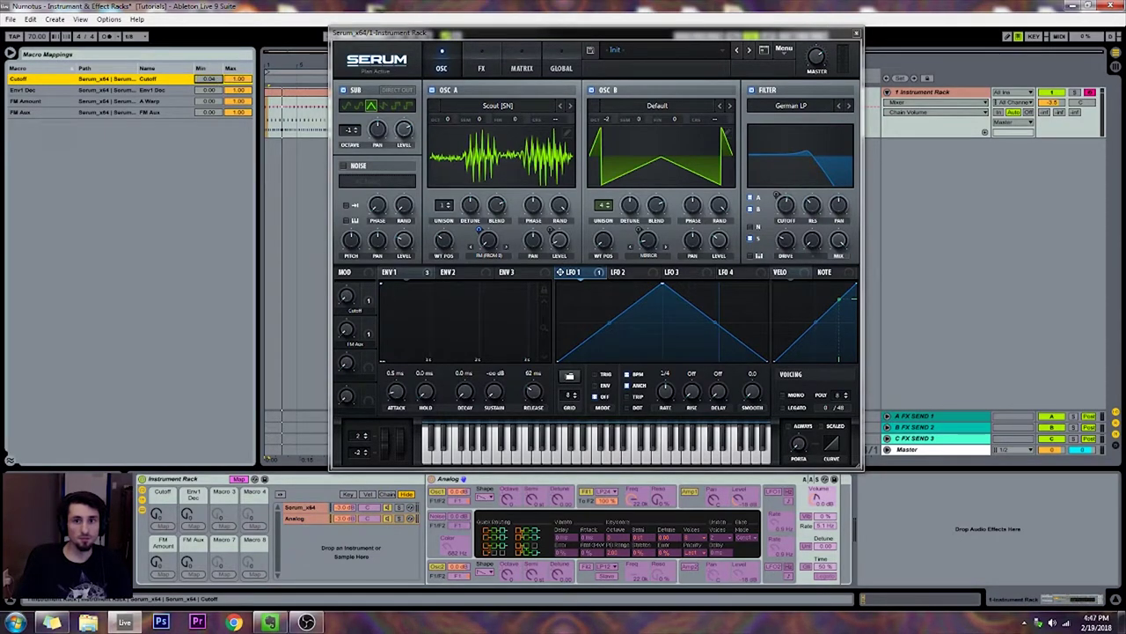
pyautogui.moveTo(209, 79); pyautogui.dragTo(208, 109)
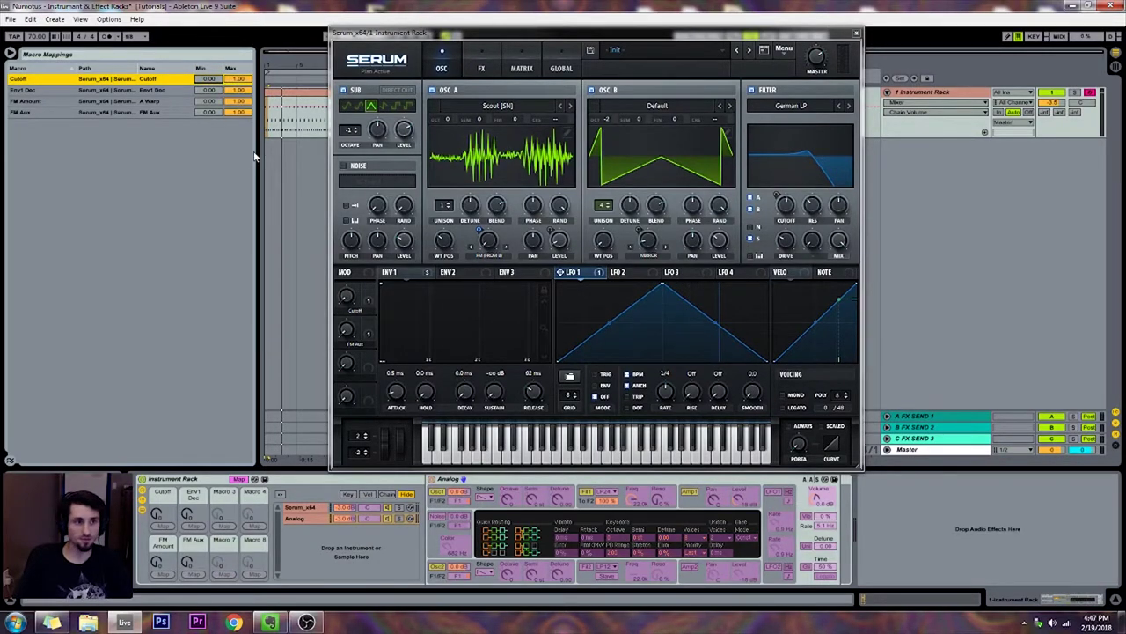
# - Limit the Env1 Dec mapping to a minimum of 0.34 and a maximum of 0.47, with its macro turned up to 127
pyautogui.moveTo(209, 90); pyautogui.dragTo(209, 71)
pyautogui.click(239, 92)
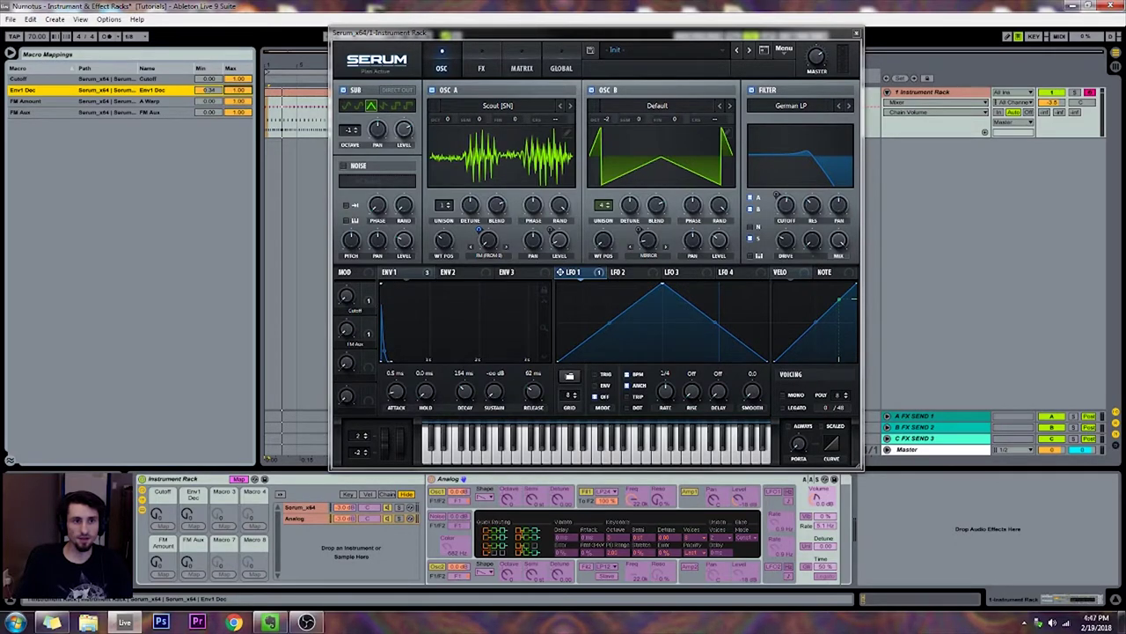
pyautogui.click(239, 79)
pyautogui.moveTo(237, 89); pyautogui.dragTo(238, 75)
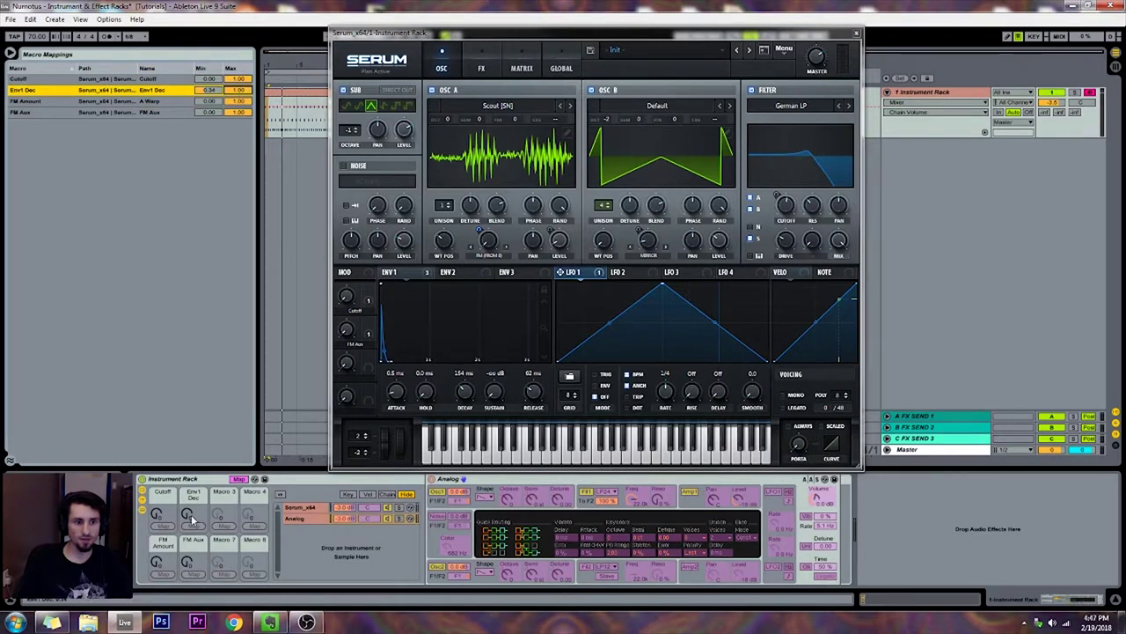
pyautogui.moveTo(191, 514); pyautogui.dragTo(190, 458)
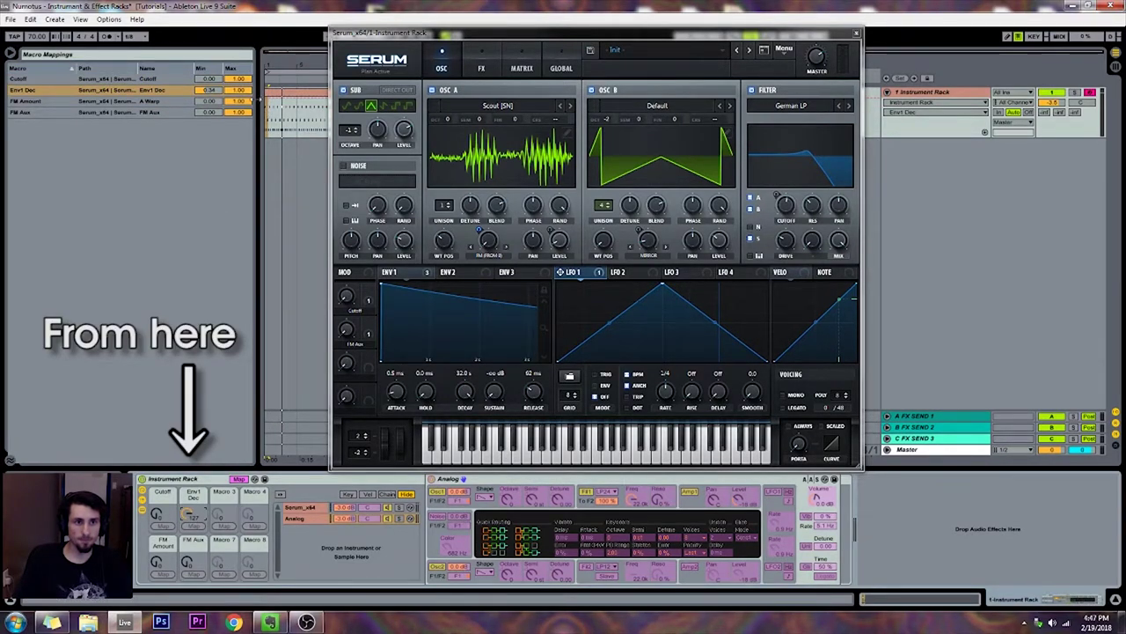
pyautogui.moveTo(247, 90); pyautogui.dragTo(247, 113)
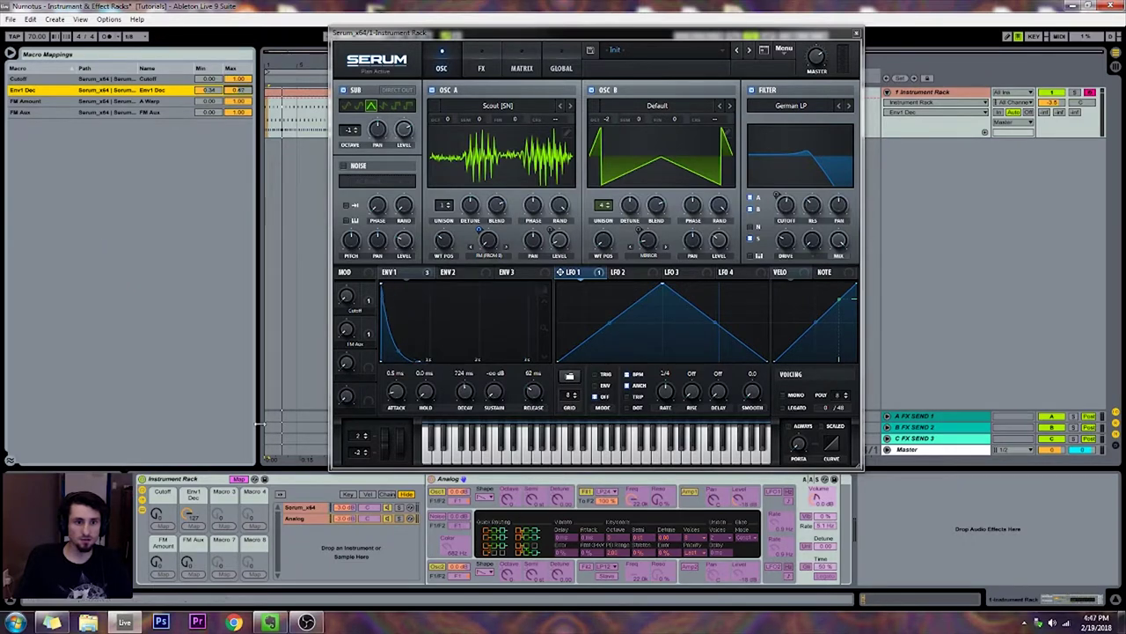
pyautogui.click(238, 479)
pyautogui.moveTo(193, 516)
pyautogui.mouseDown()
pyautogui.moveTo(193, 554)
pyautogui.moveTo(194, 516)
pyautogui.mouseUp()
# - Display Analog's Amp1 envelope and pull its sustain level down to the minimum
pyautogui.click(310, 519)
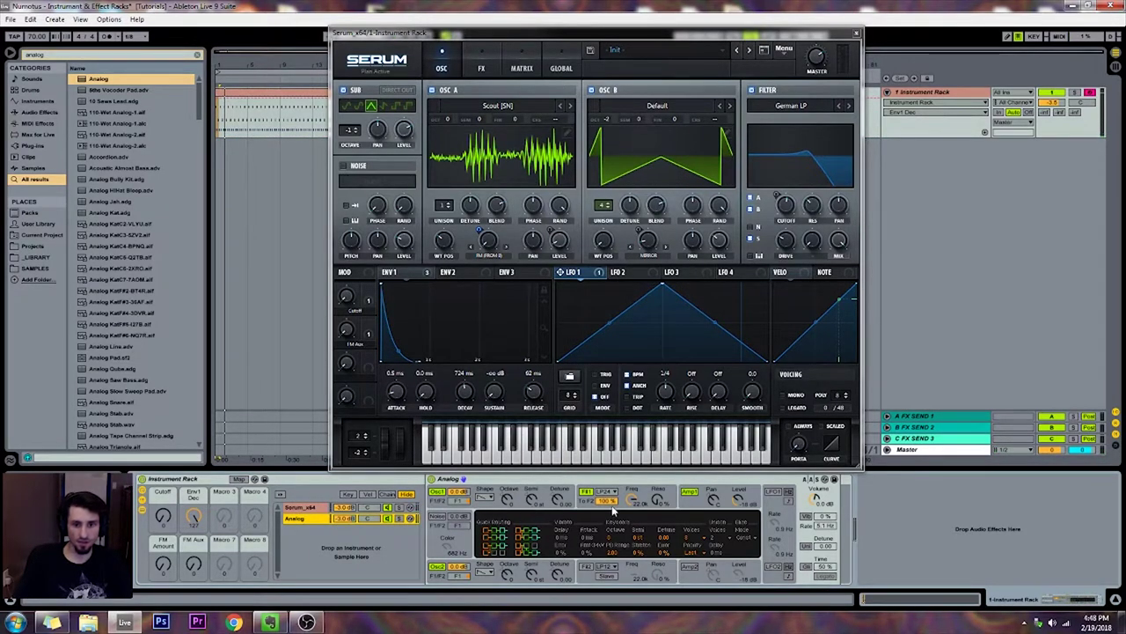
pyautogui.click(485, 494)
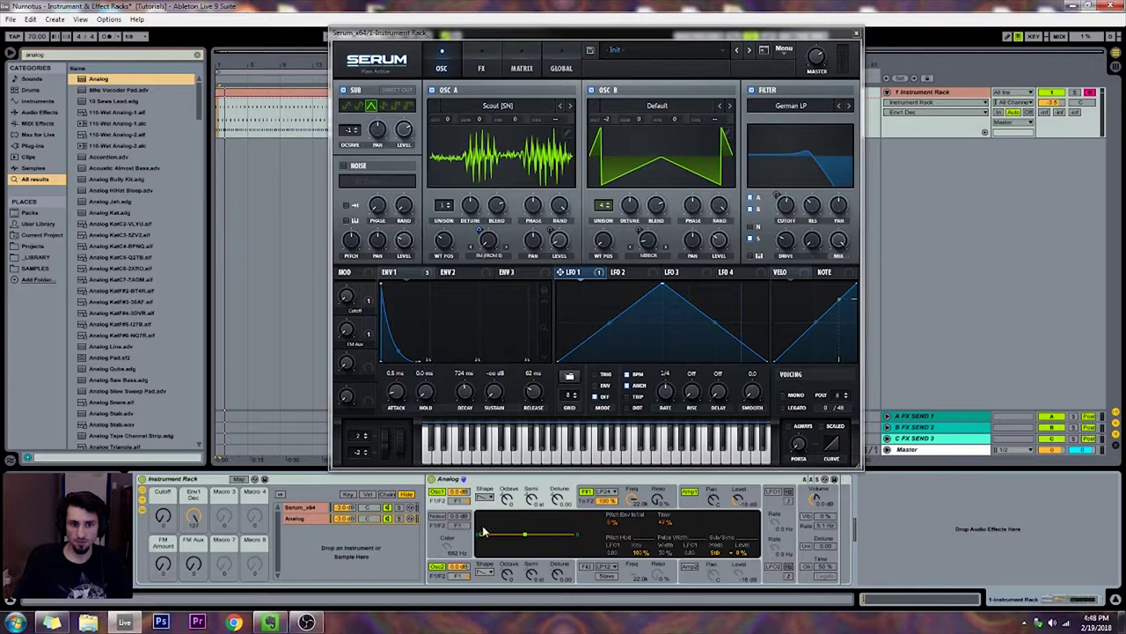
pyautogui.click(712, 506)
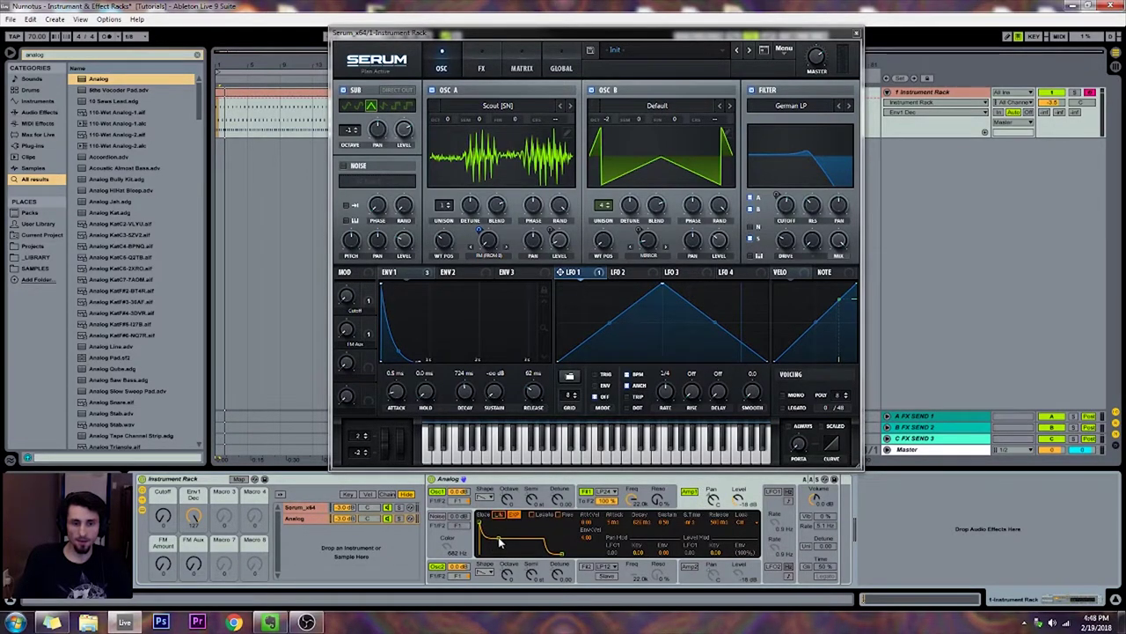
pyautogui.moveTo(498, 540); pyautogui.dragTo(500, 553)
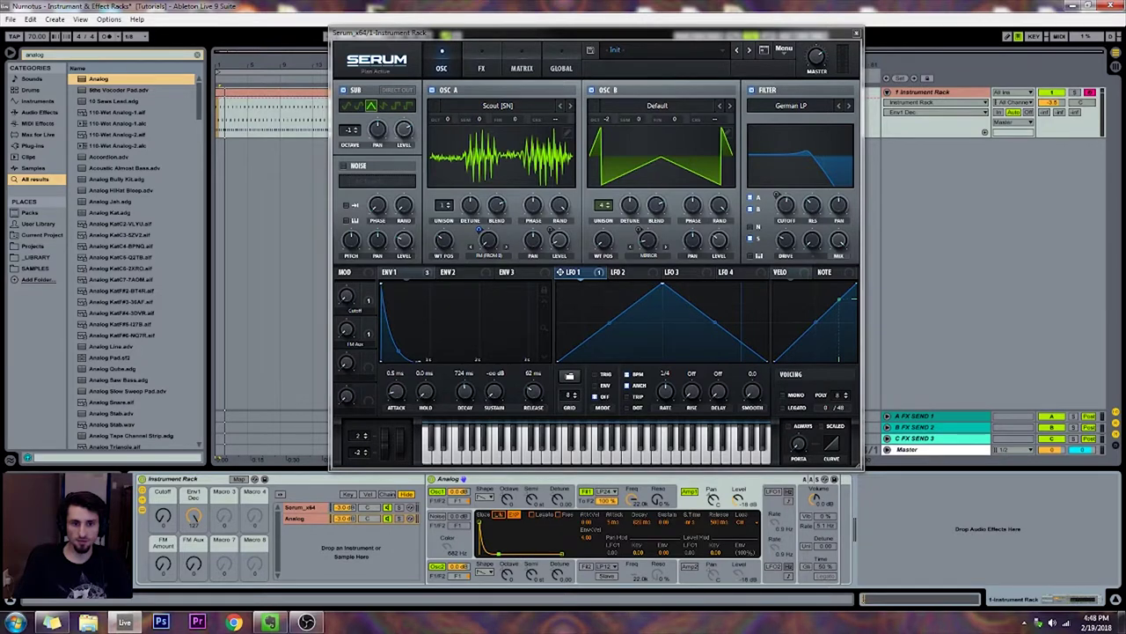
# - Adjust the decay time of Analog's Amp1 envelope and map it to the same macro as Env1 Dec
pyautogui.moveTo(640, 522); pyautogui.dragTo(639, 537)
pyautogui.rightClick(633, 532)
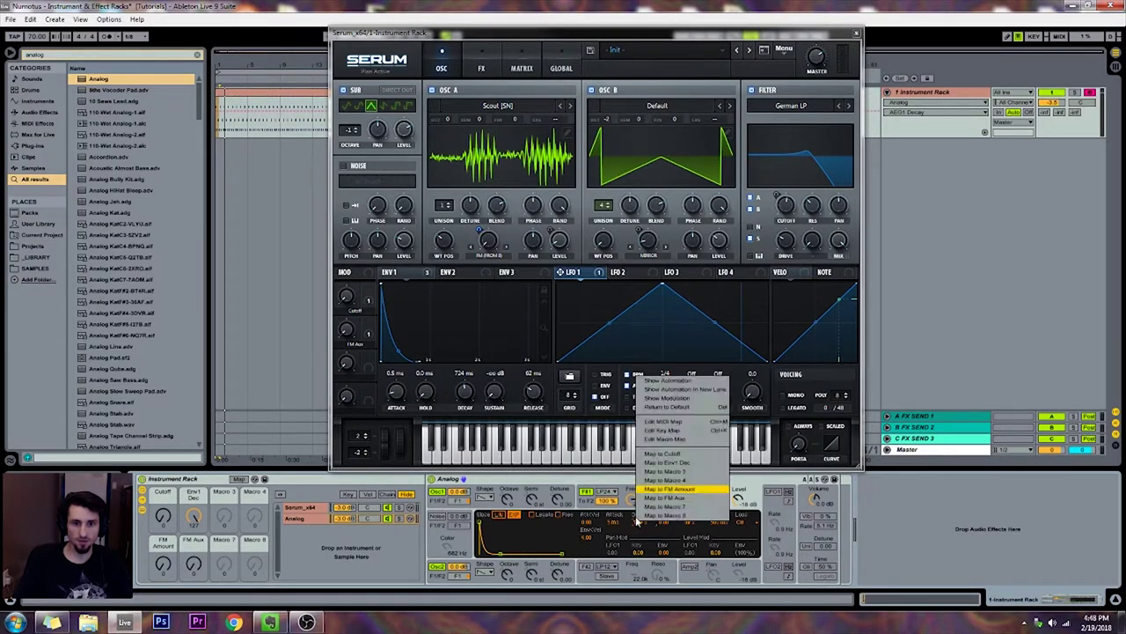
pyautogui.click(692, 467)
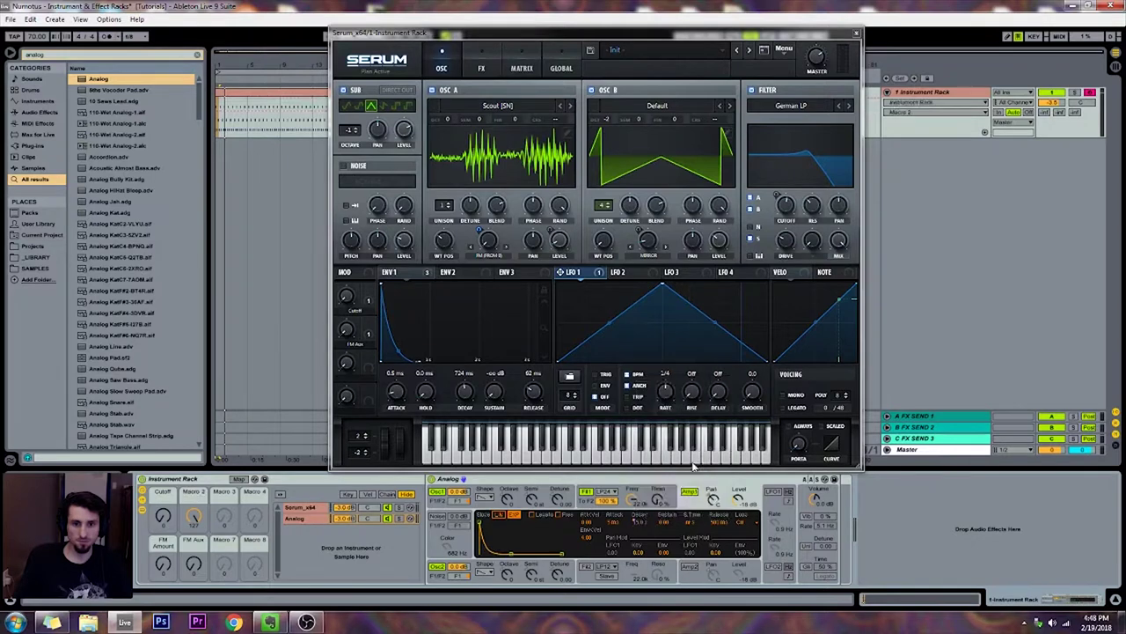
pyautogui.click(690, 567)
pyautogui.click(690, 567)
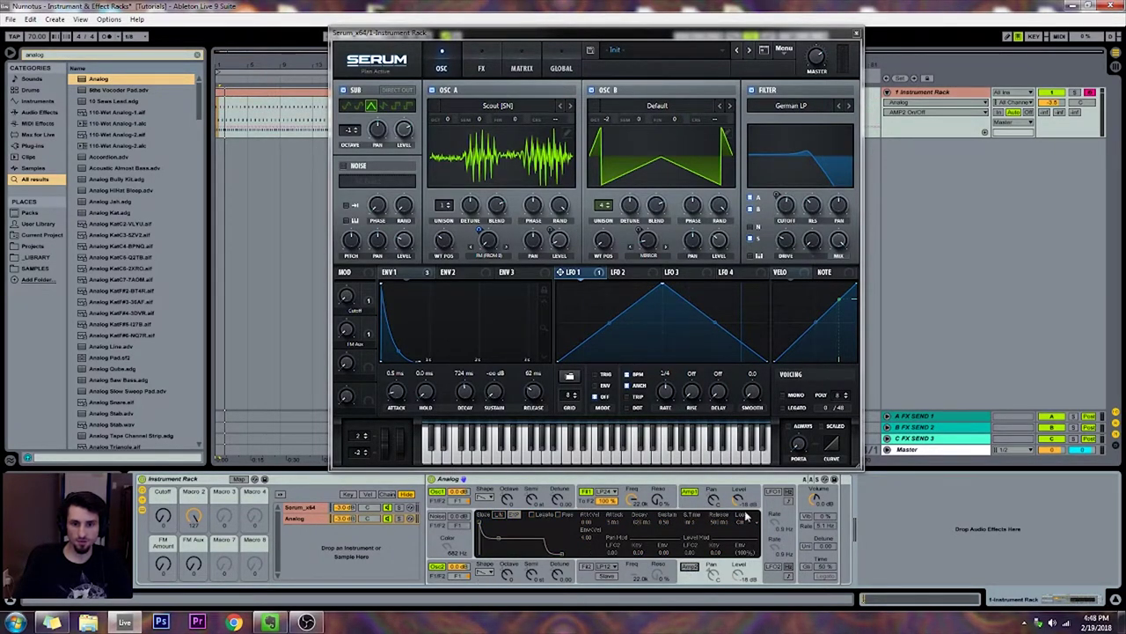
pyautogui.click(704, 507)
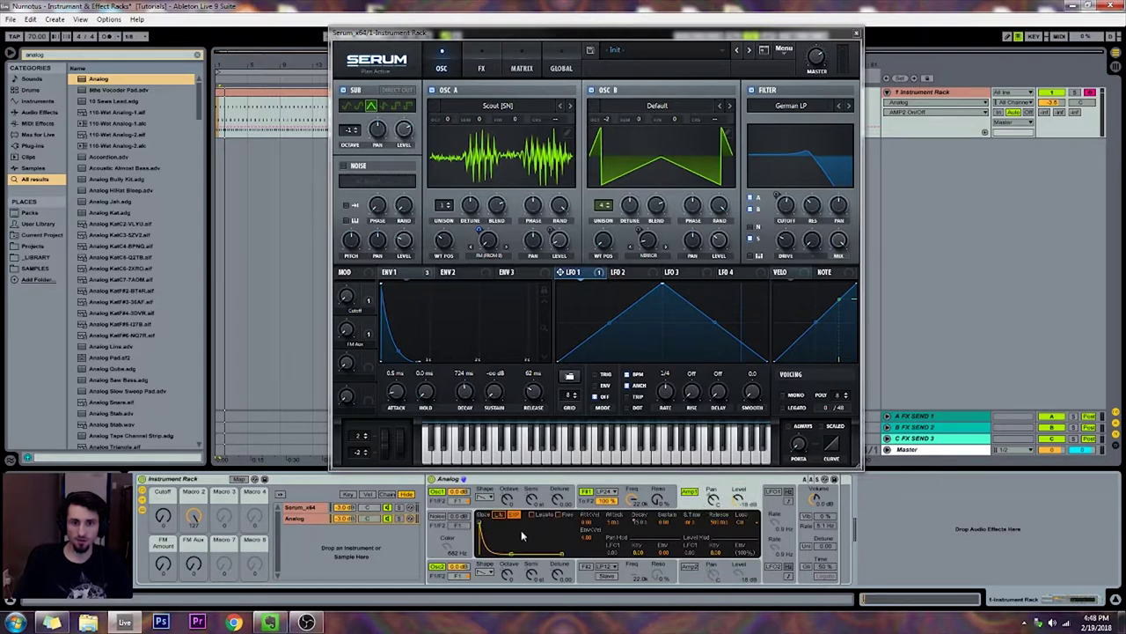
# - Limit the AMP1 Env Decay mapping to a minimum of 154 ms and a maximum of 724 ms, and close the Serum window
pyautogui.click(239, 479)
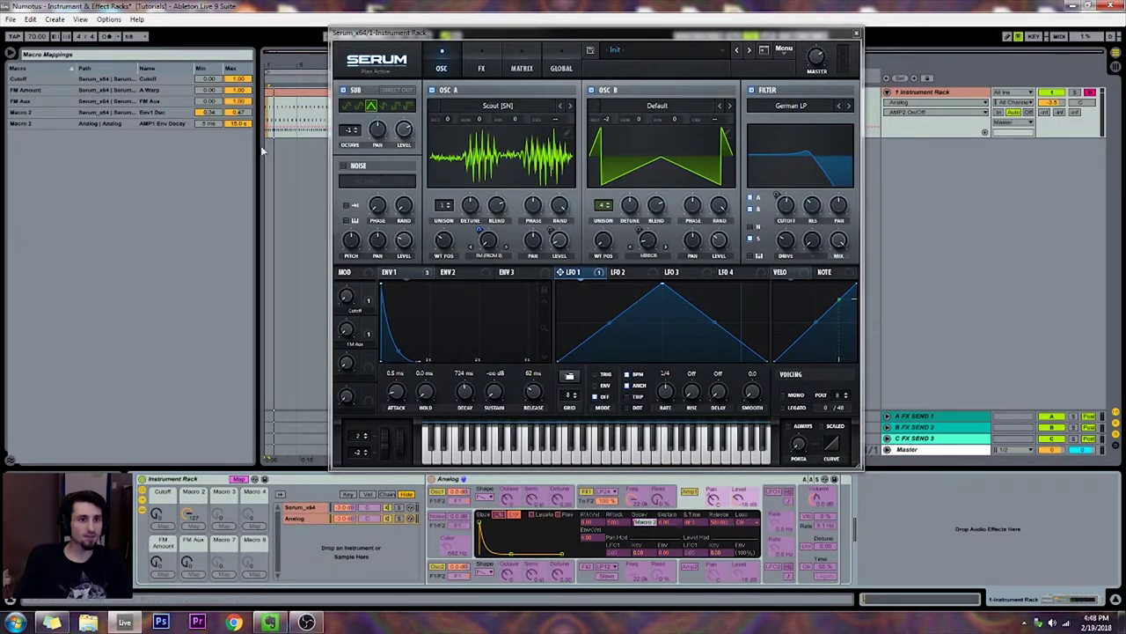
pyautogui.click(245, 124)
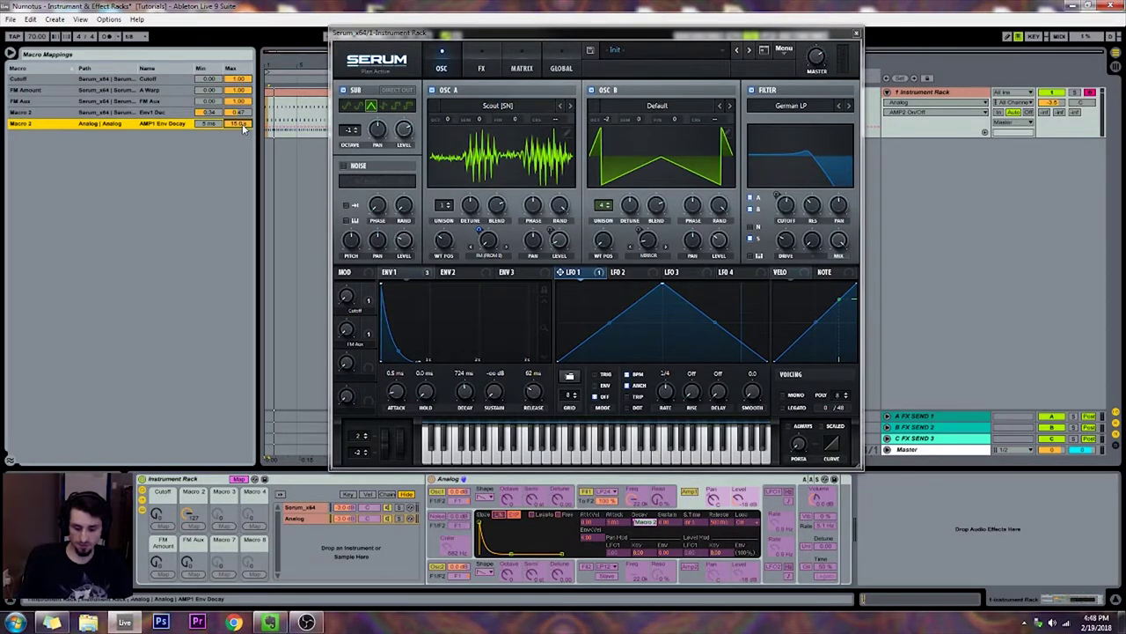
pyautogui.moveTo(245, 128)
pyautogui.mouseDown()
pyautogui.moveTo(246, 154)
pyautogui.moveTo(241, 119)
pyautogui.mouseUp()
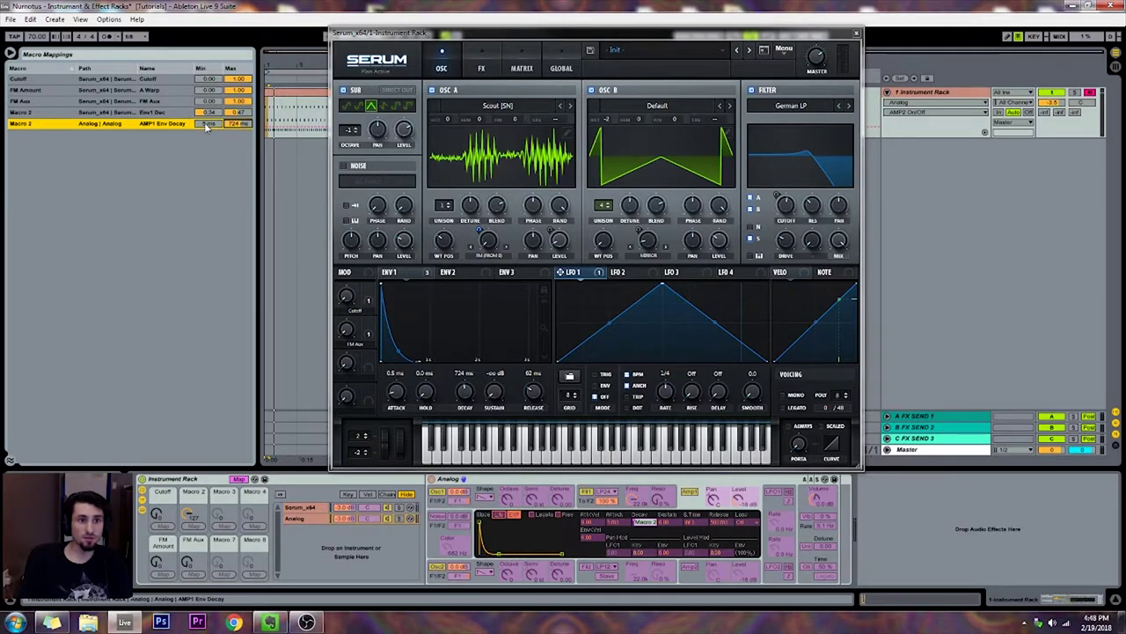
pyautogui.click(189, 517)
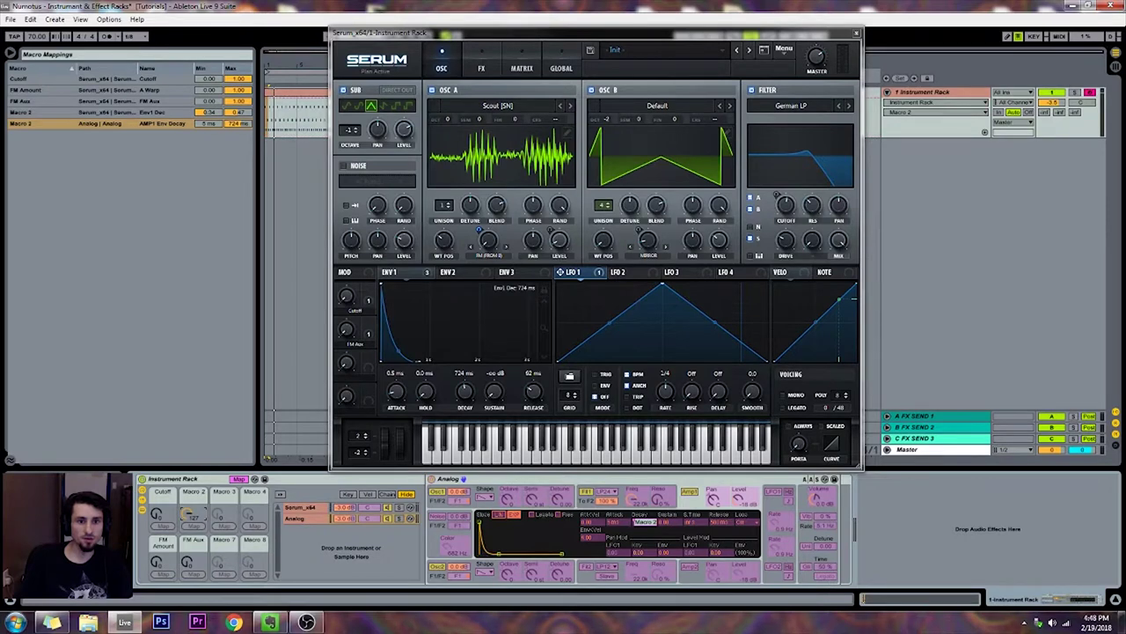
pyautogui.click(207, 124)
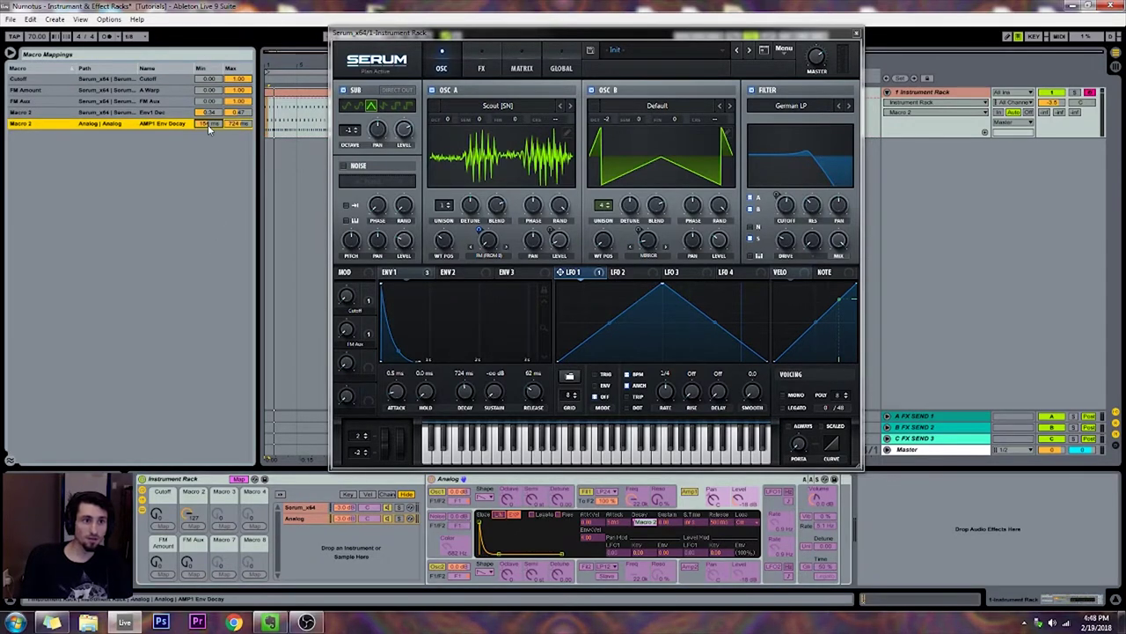
pyautogui.click(855, 33)
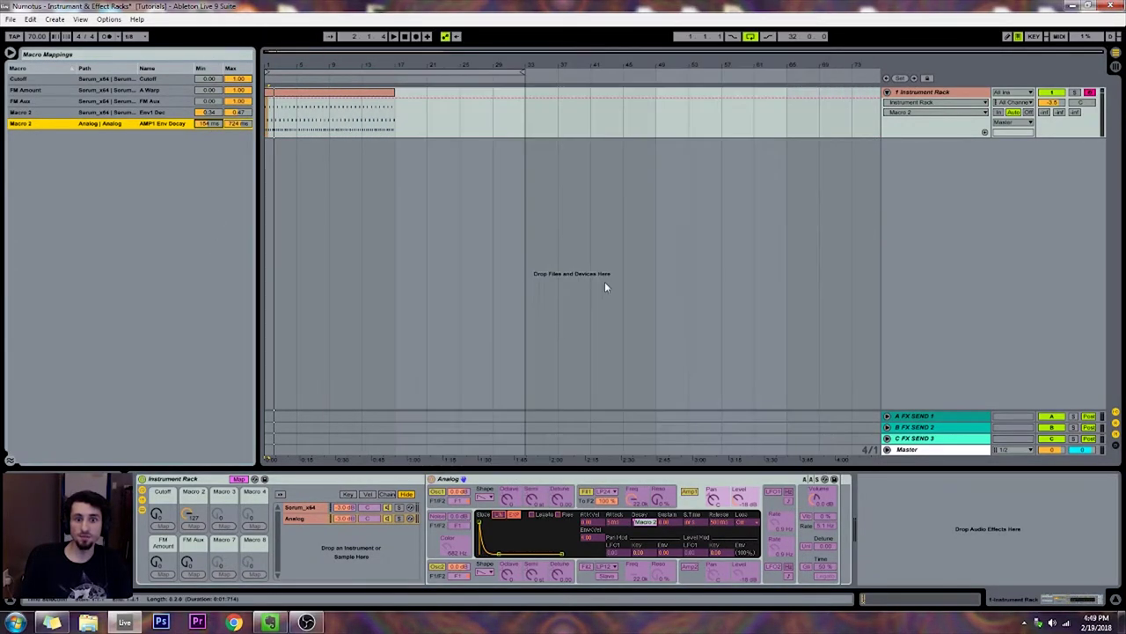
pyautogui.click(240, 478)
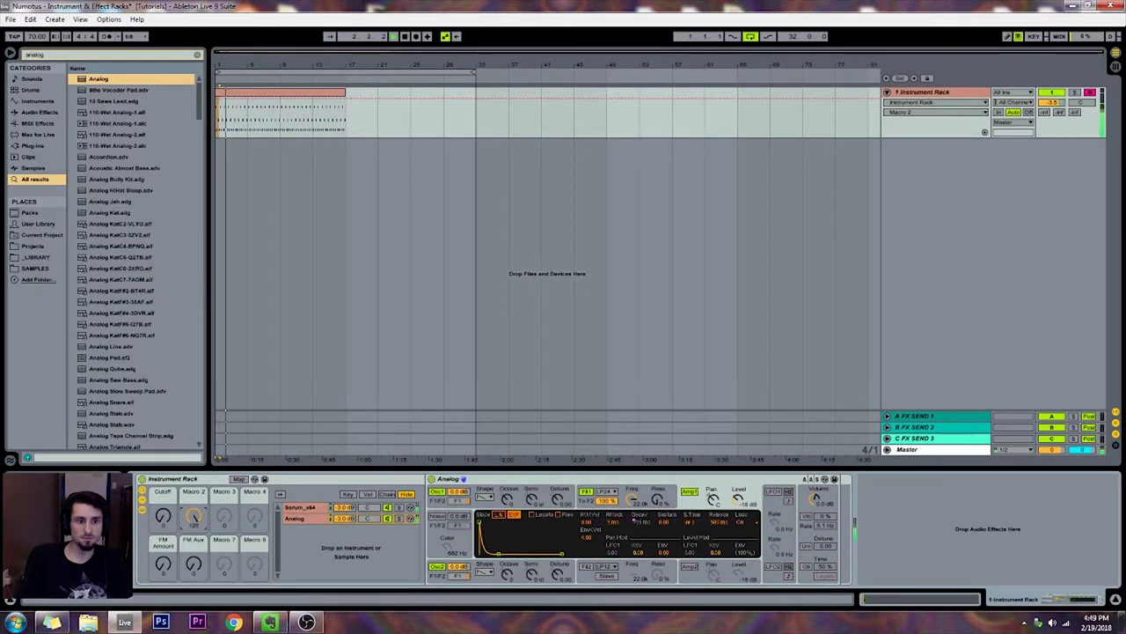
# - Set the octave of Analog's Osc1 to -1 and turn Macro 2 up to 127 during playback
pyautogui.click(506, 499)
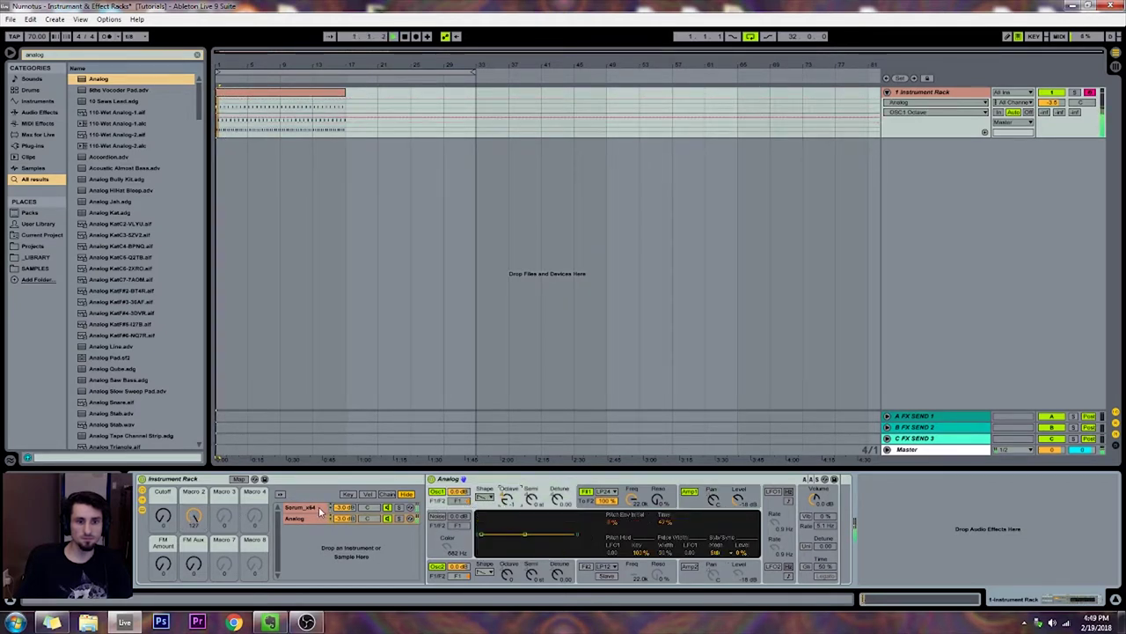
pyautogui.click(193, 515)
pyautogui.moveTo(193, 515); pyautogui.dragTo(193, 396)
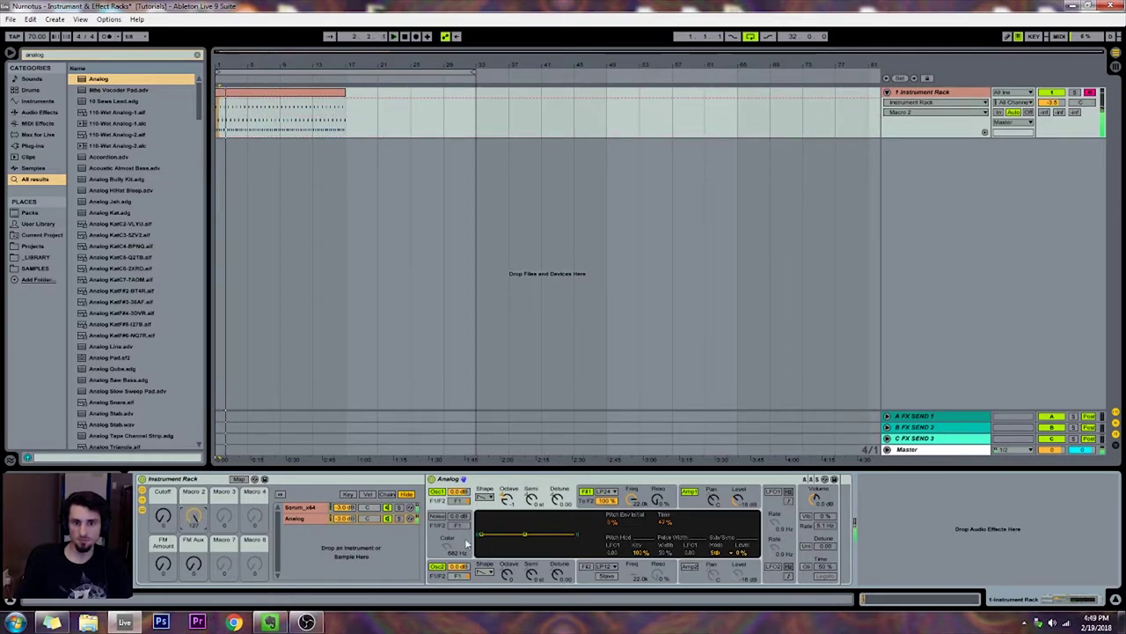
# - Raise the FM Amount macro to 108, FM Aux to 103 and Cutoff to 127 during playback
pyautogui.click(162, 564)
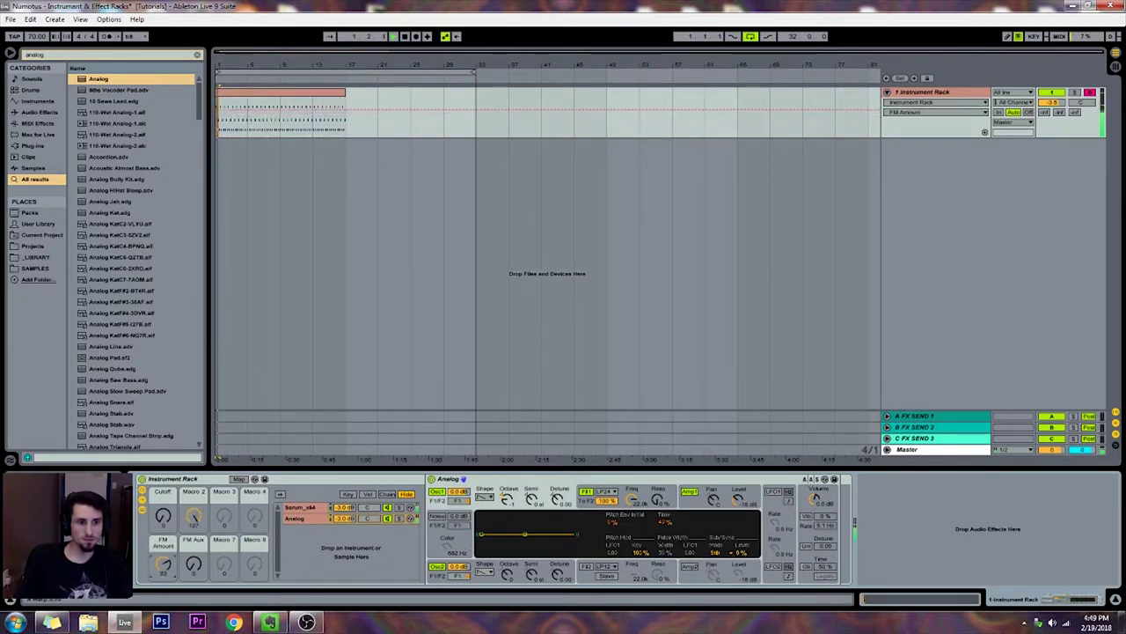
pyautogui.click(193, 564)
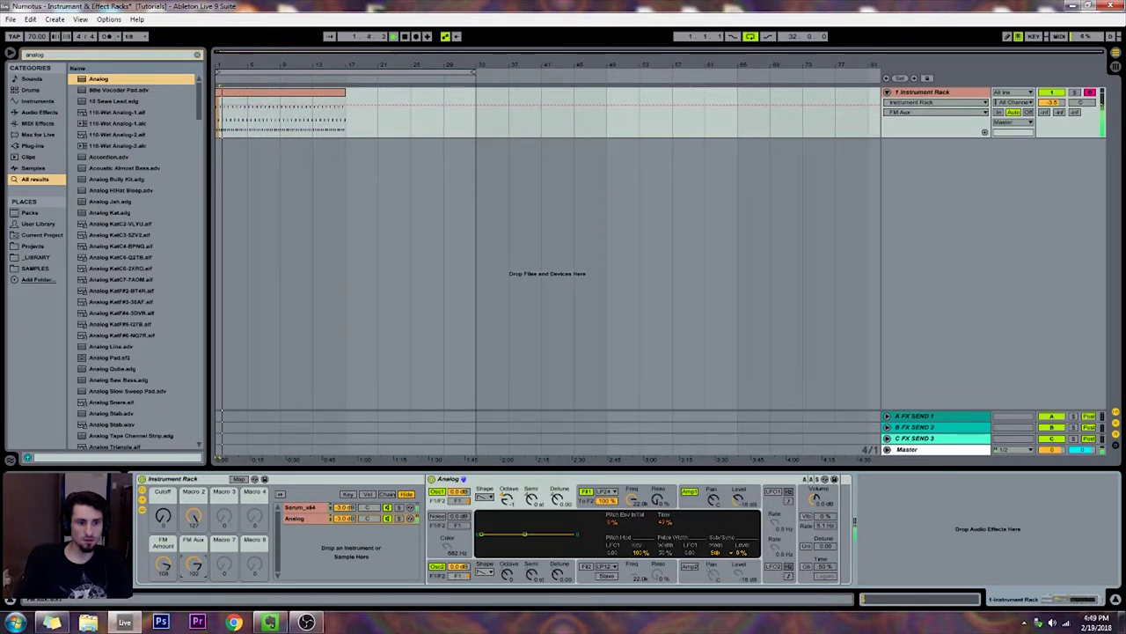
pyautogui.click(163, 517)
pyautogui.moveTo(163, 518)
pyautogui.mouseDown()
pyautogui.moveTo(160, 529)
pyautogui.moveTo(163, 517)
pyautogui.mouseUp()
pyautogui.press('space')
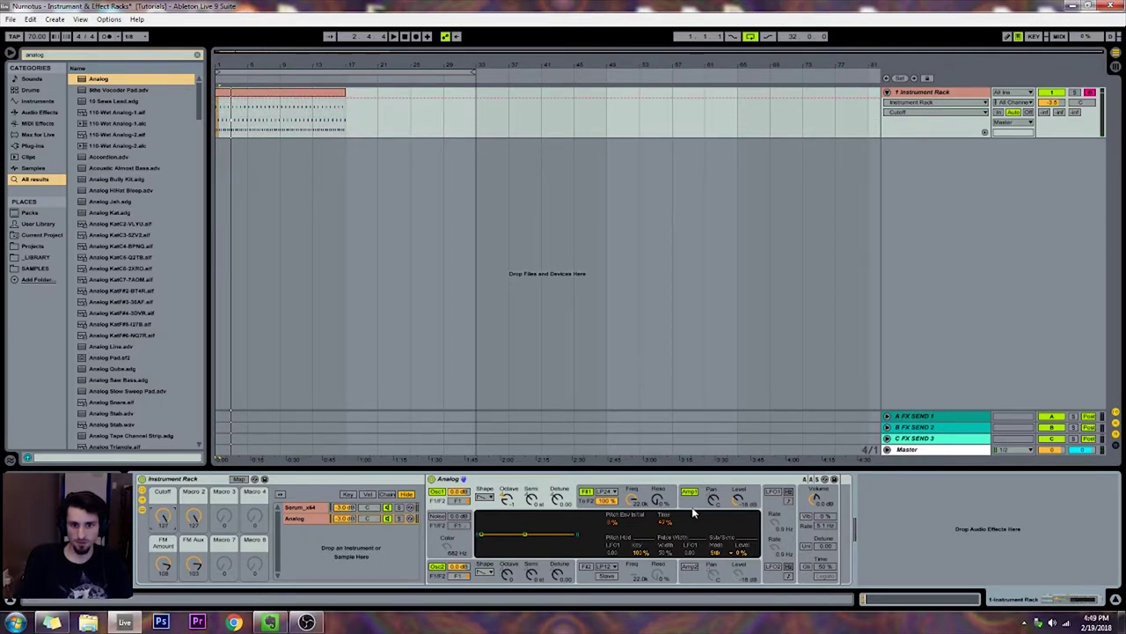
# - Set Analog's first filter to Low-pass 24dB/oct and raise its resonance to 20%
pyautogui.click(621, 491)
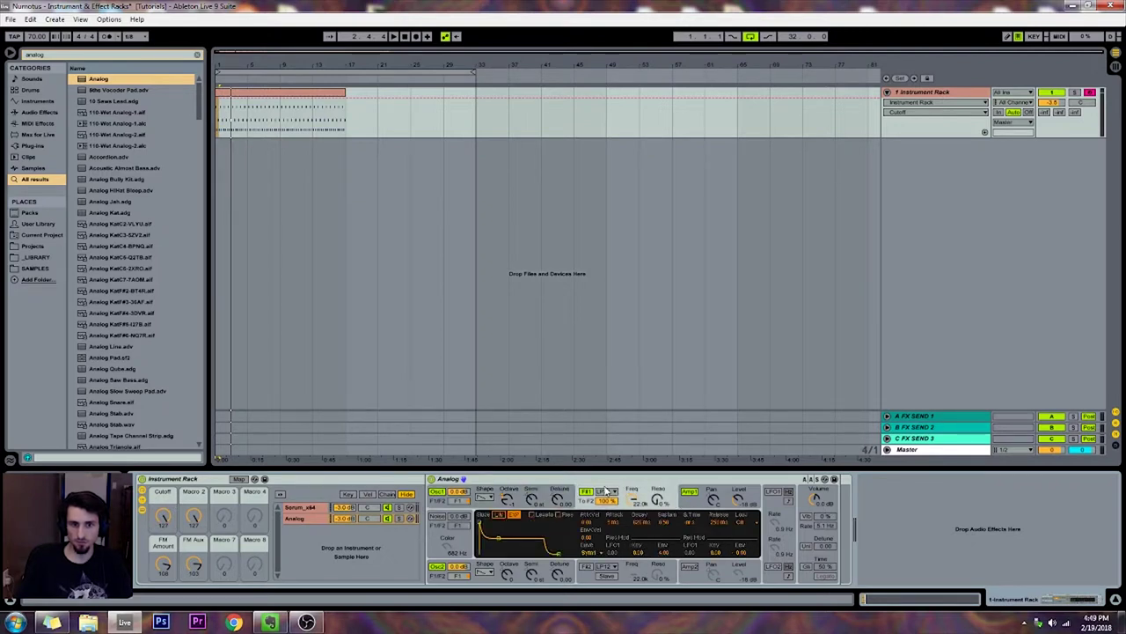
pyautogui.click(611, 491)
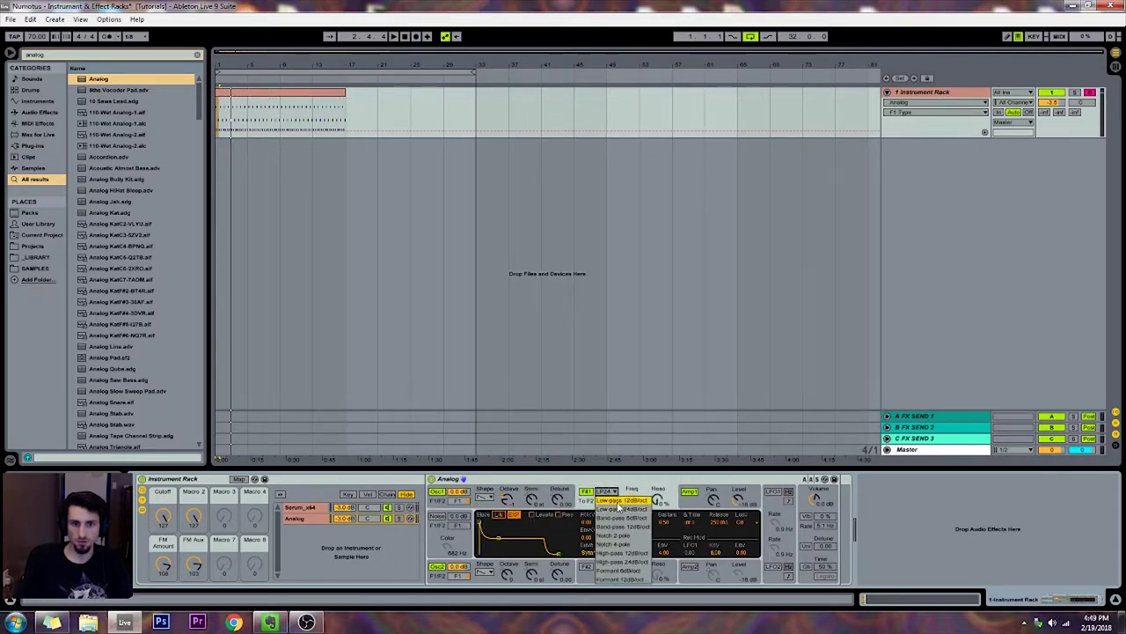
pyautogui.click(619, 507)
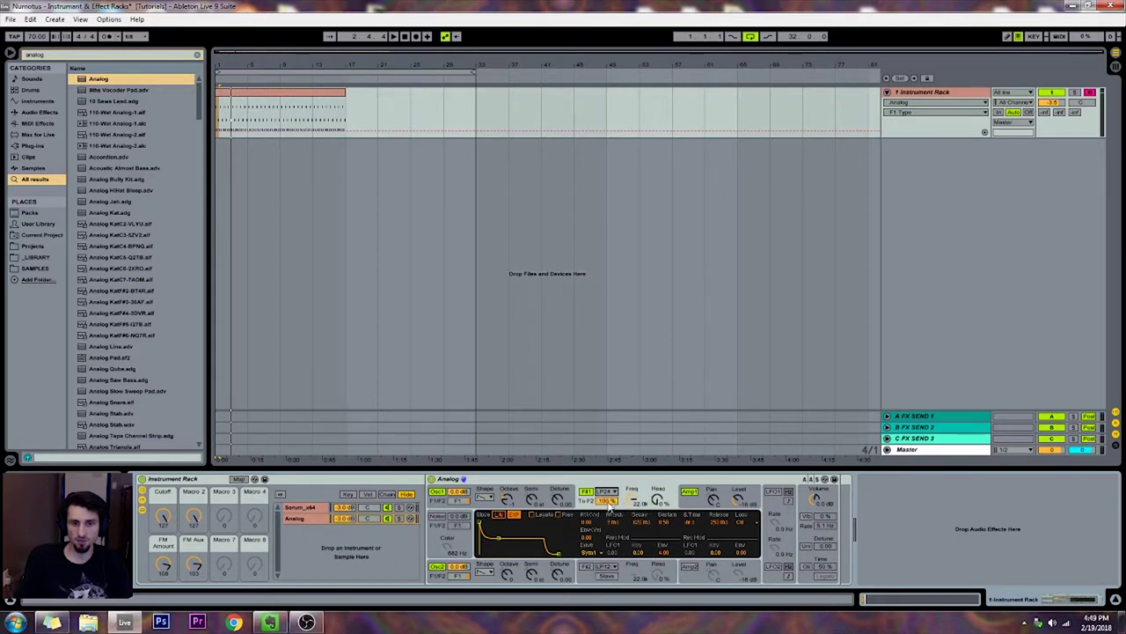
pyautogui.click(607, 502)
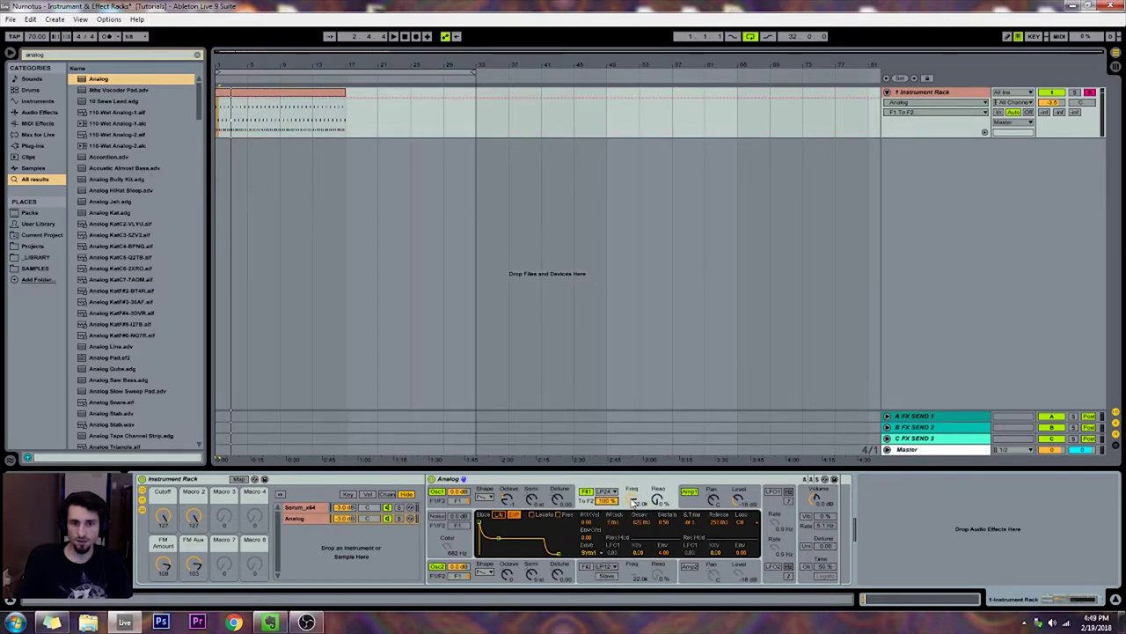
pyautogui.rightClick(631, 501)
pyautogui.click(655, 505)
pyautogui.moveTo(656, 500); pyautogui.dragTo(656, 488)
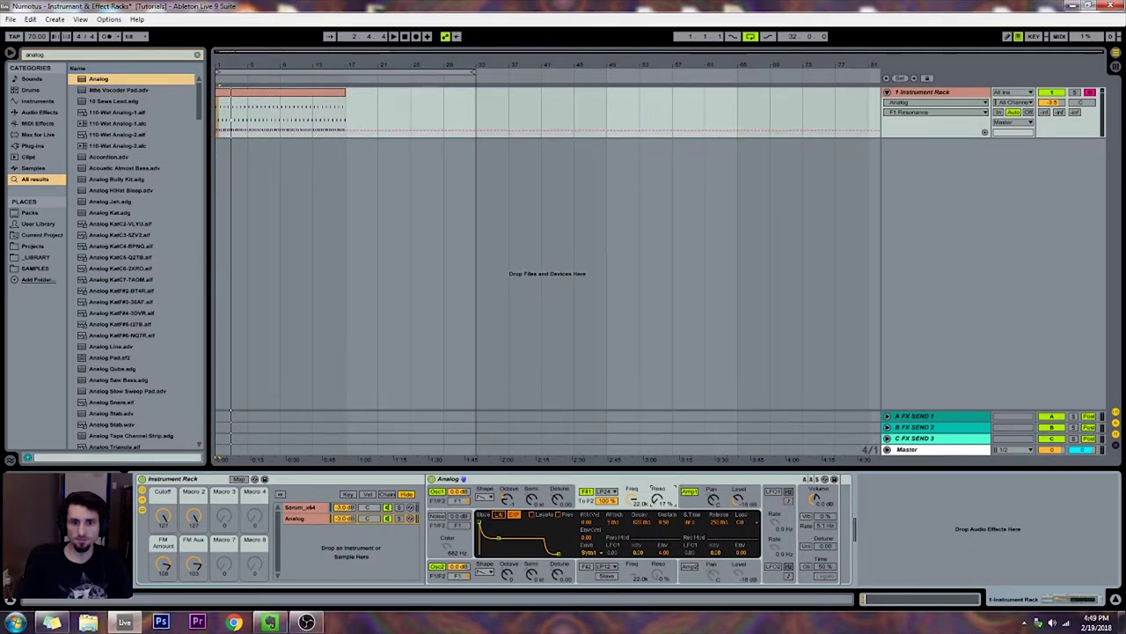
# - Map the frequency of Analog's first filter to the macro controlling Serum's Cutoff and review the macro mappings
pyautogui.rightClick(636, 502)
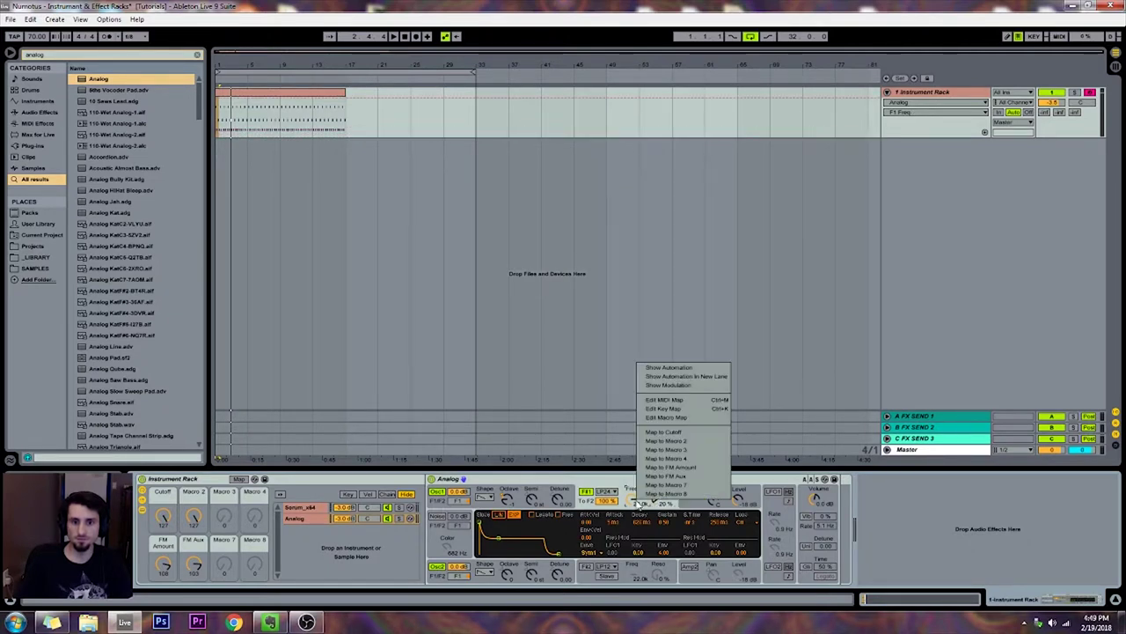
pyautogui.click(689, 441)
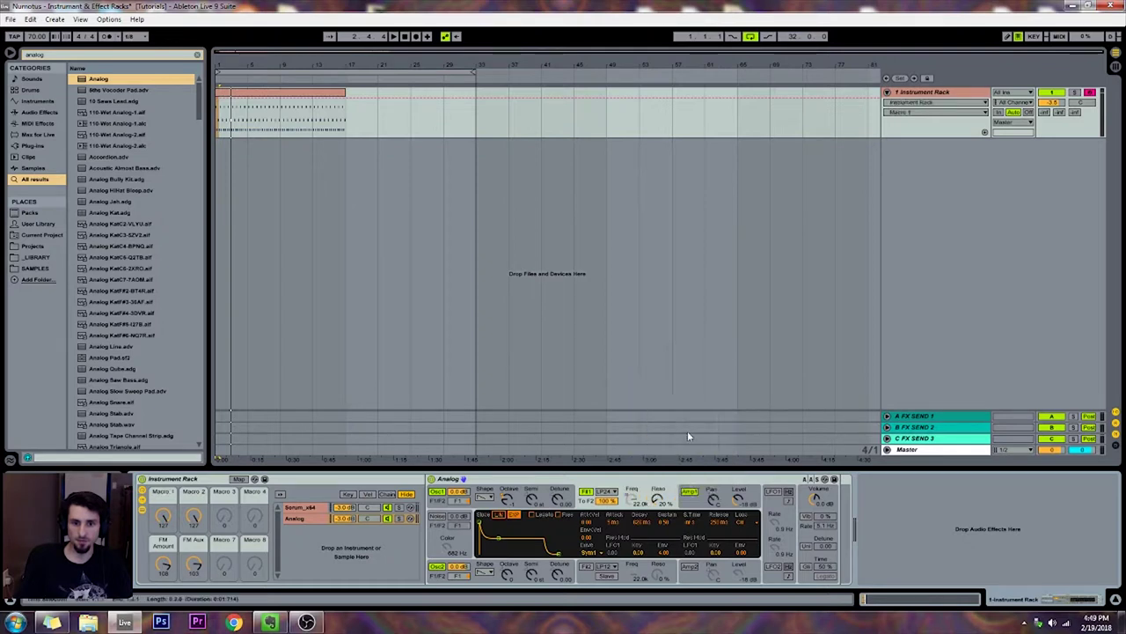
pyautogui.click(237, 480)
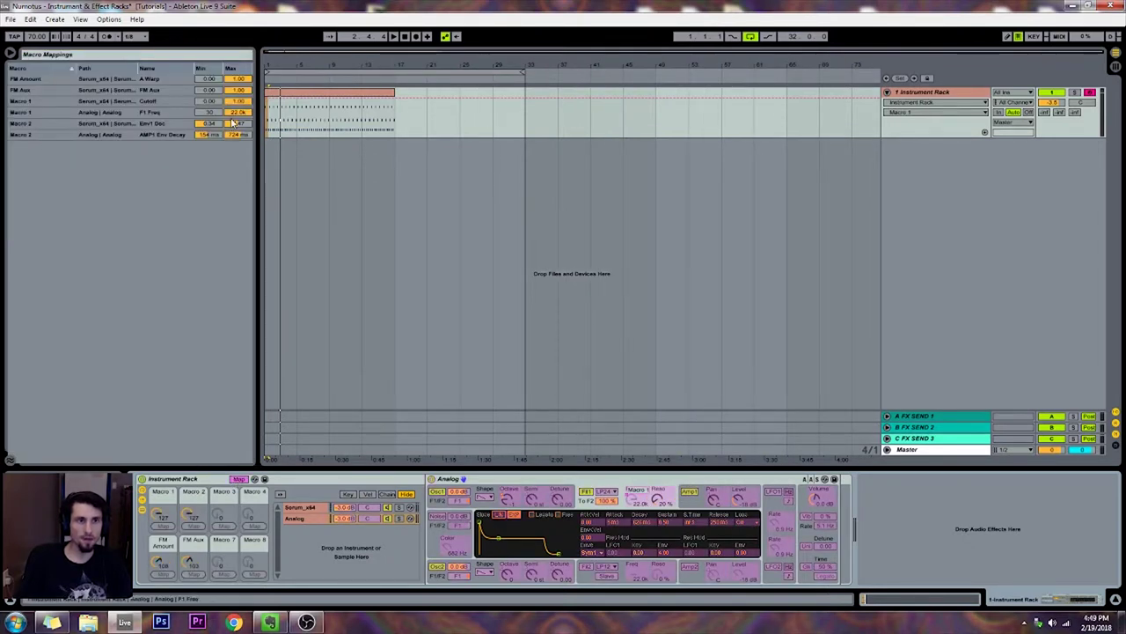
pyautogui.click(211, 92)
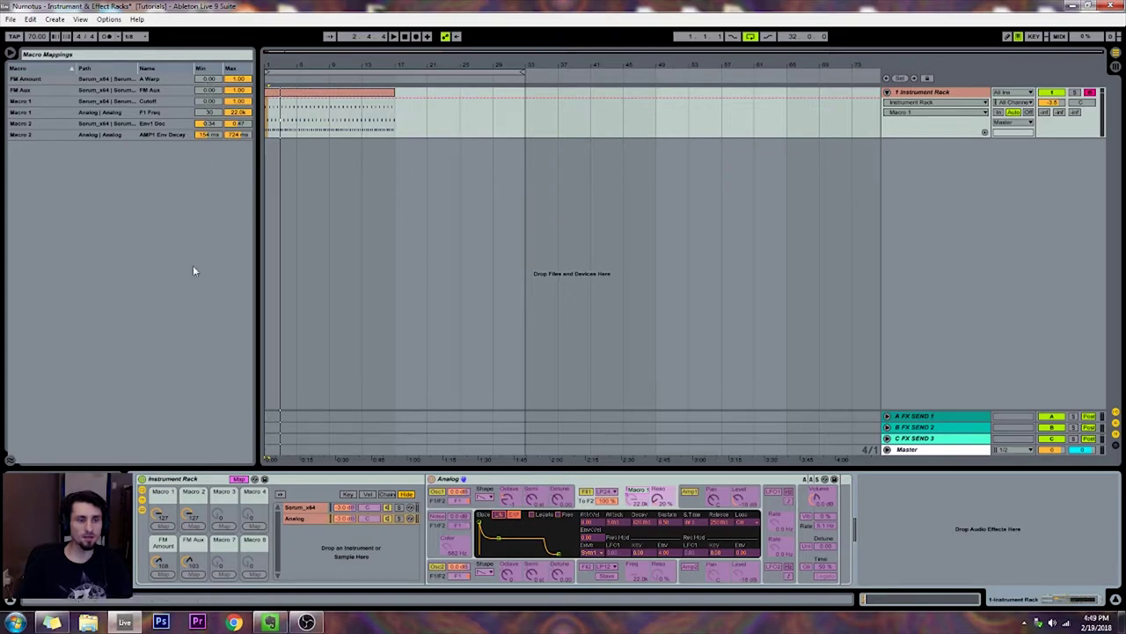
pyautogui.click(238, 480)
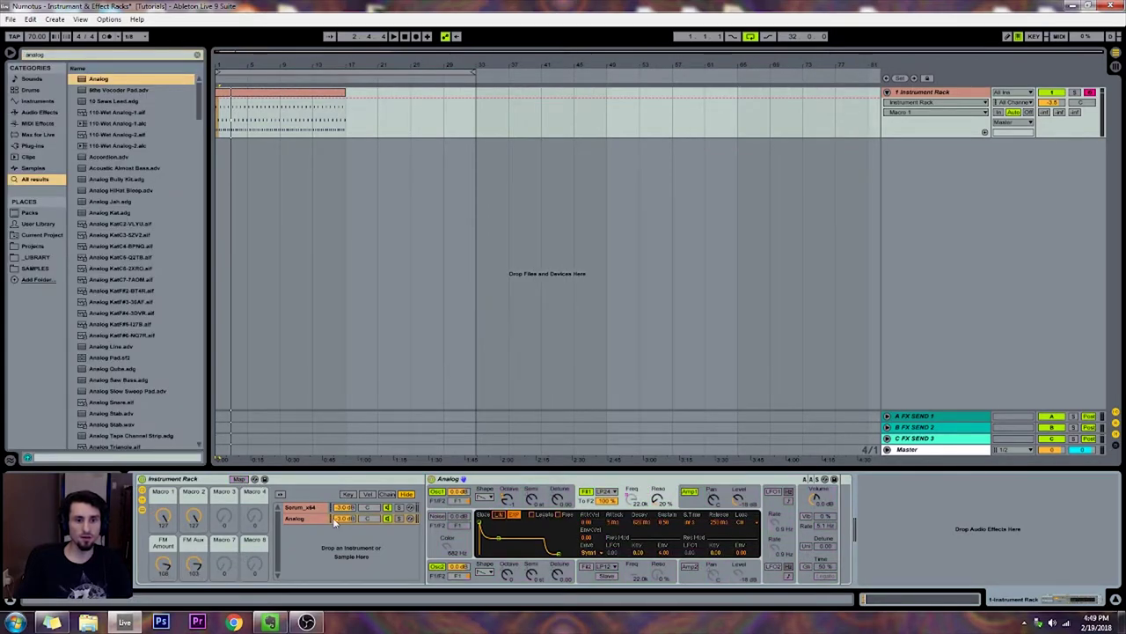
# - Check the filter cutoff frequency in Serum's window and close the plug-in window
pyautogui.click(309, 509)
pyautogui.click(449, 480)
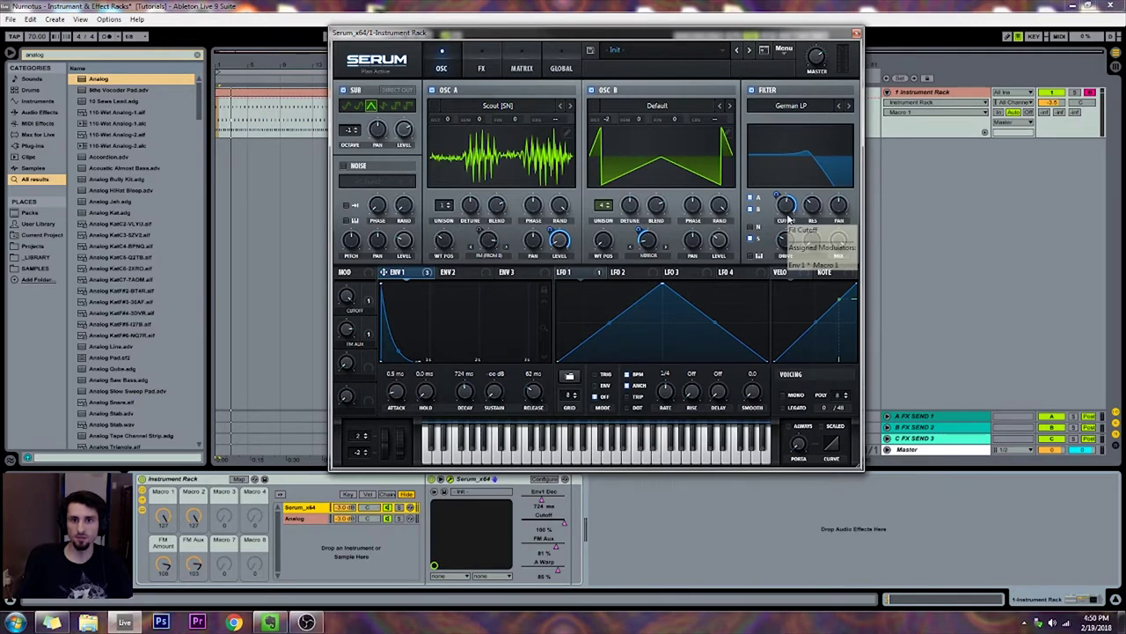
pyautogui.moveTo(787, 206); pyautogui.dragTo(783, 212)
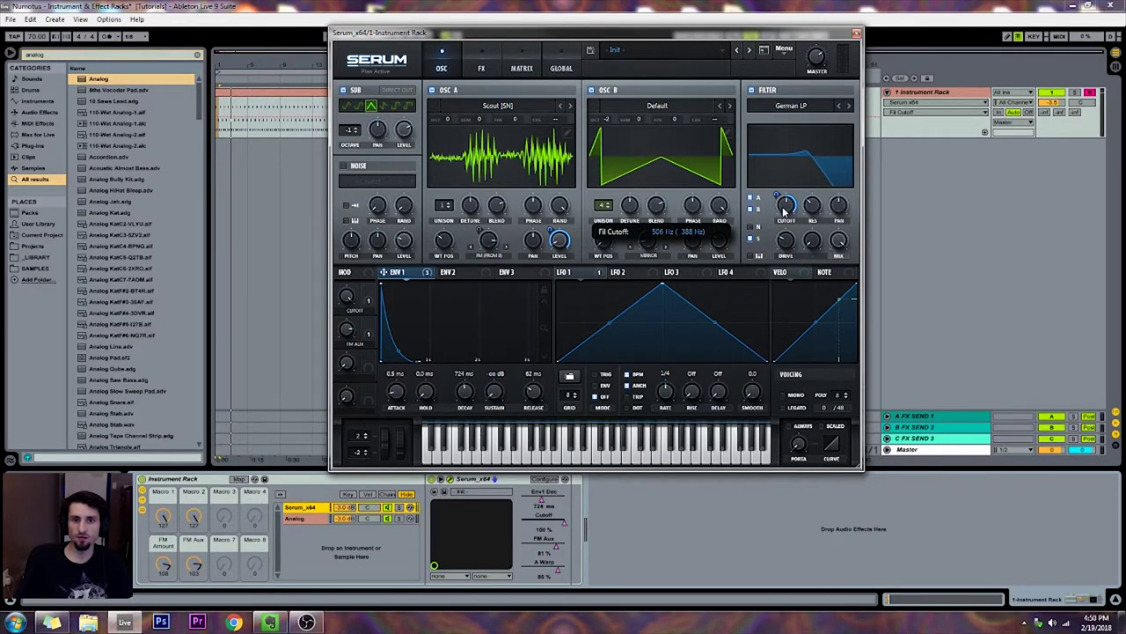
pyautogui.click(855, 35)
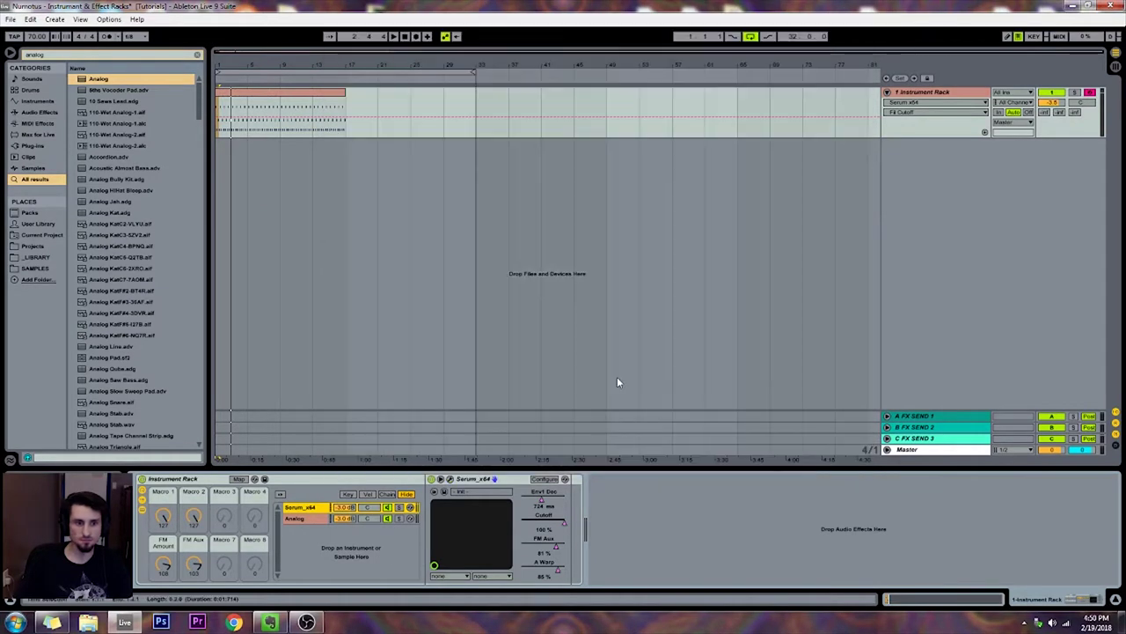
# - Rename the first macro Cutoff and the second Decay, and lower the Decay macro to about 59 during playback
pyautogui.write('C')
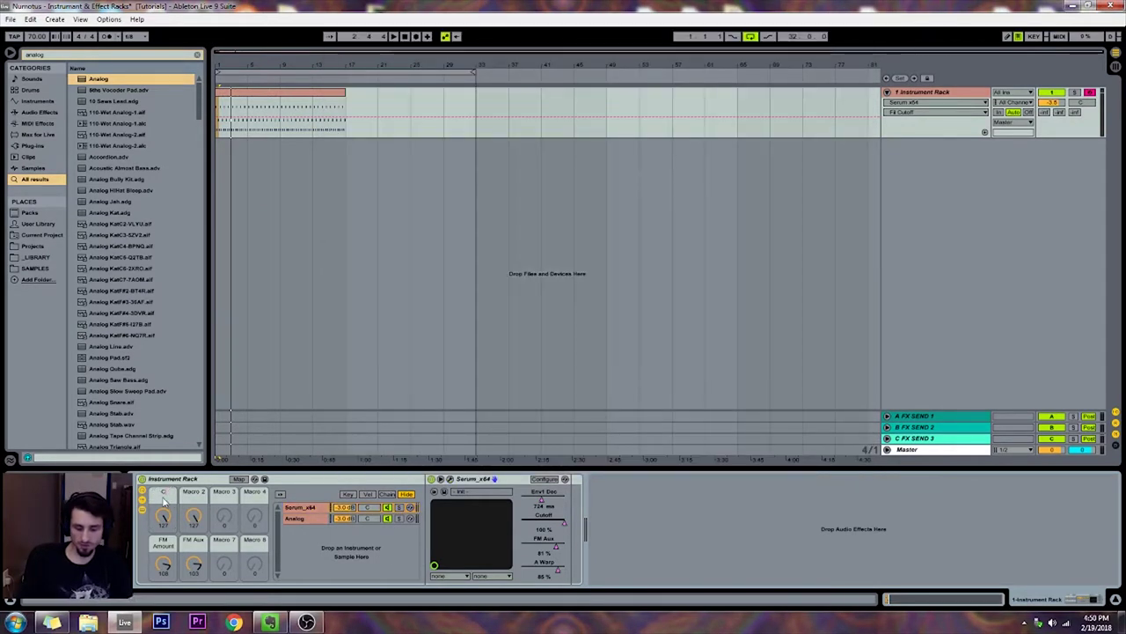
pyautogui.write('utoff')
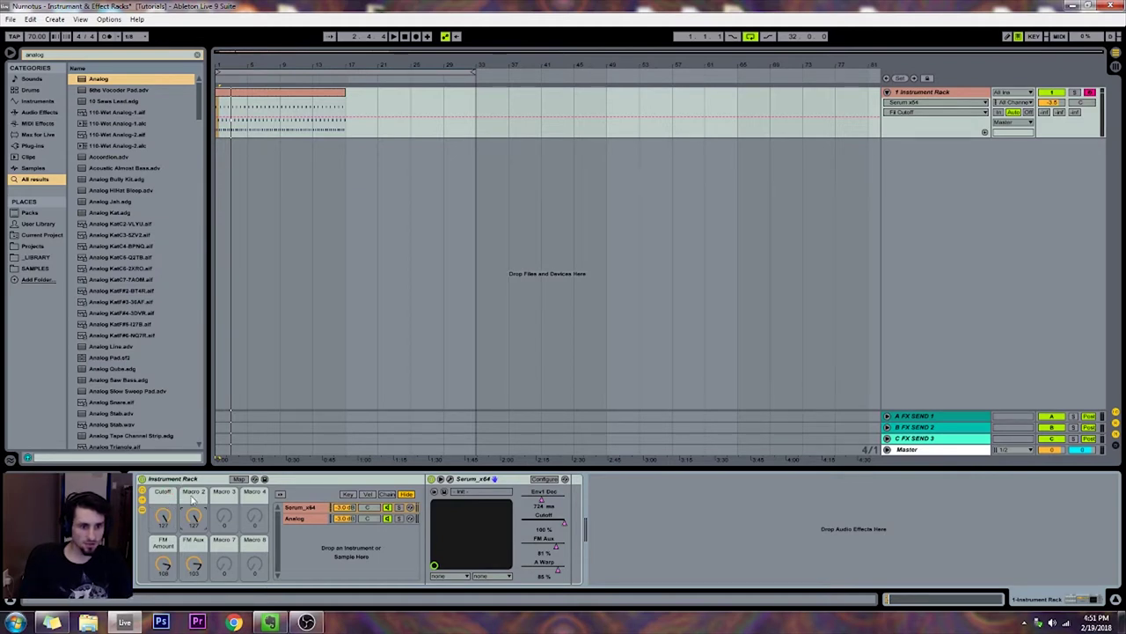
pyautogui.hotkey('ctrl', 'r')
pyautogui.write('De')
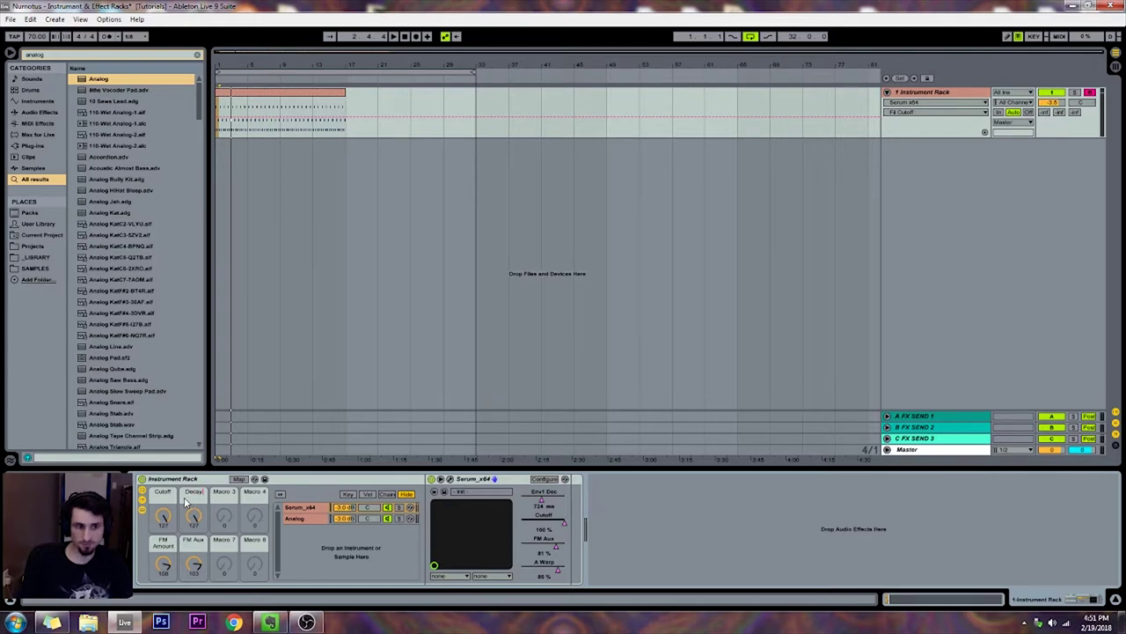
pyautogui.moveTo(194, 516); pyautogui.dragTo(193, 563)
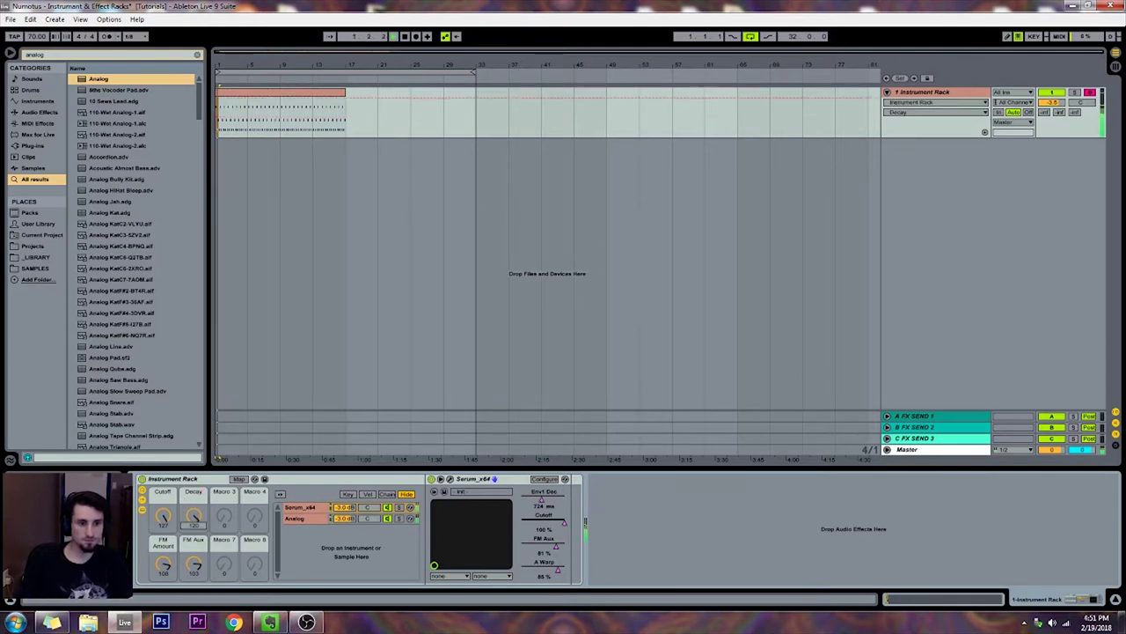
# - Set the minimum of the F1 Freq mapping to 506 Hz and turn the Cutoff macro down to 42 during playback
pyautogui.click(239, 478)
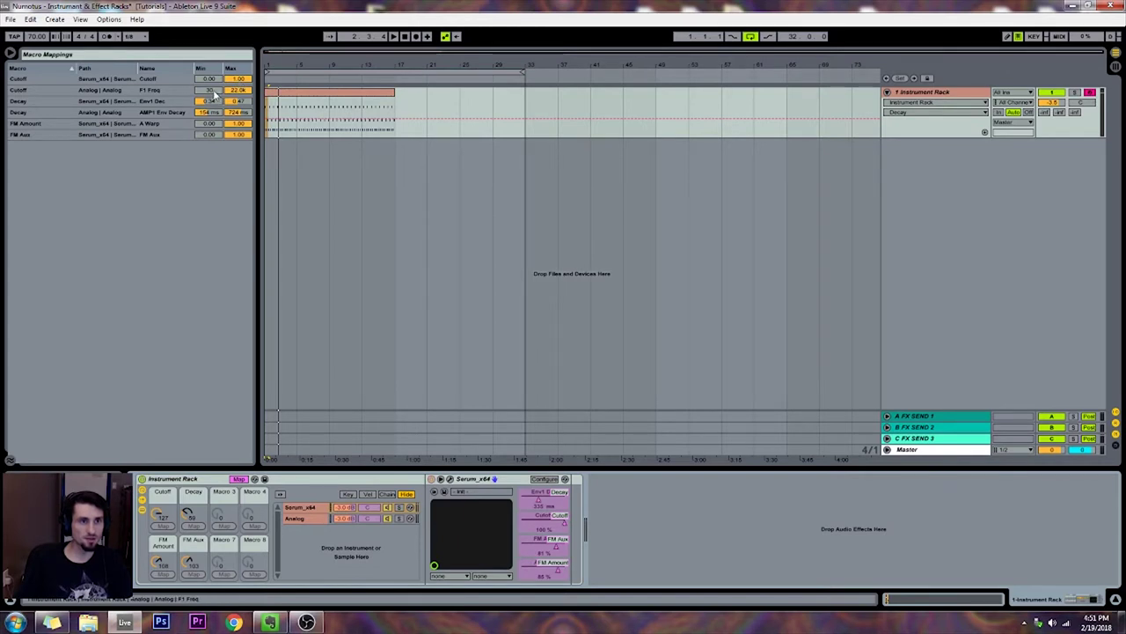
pyautogui.click(211, 91)
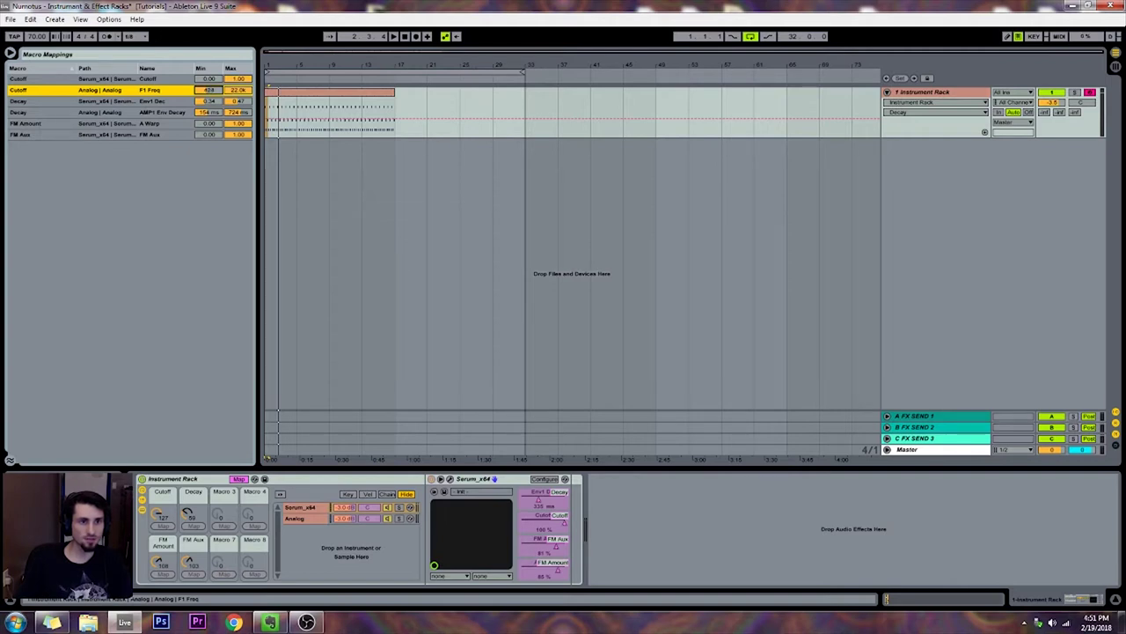
pyautogui.moveTo(211, 91); pyautogui.dragTo(211, 95)
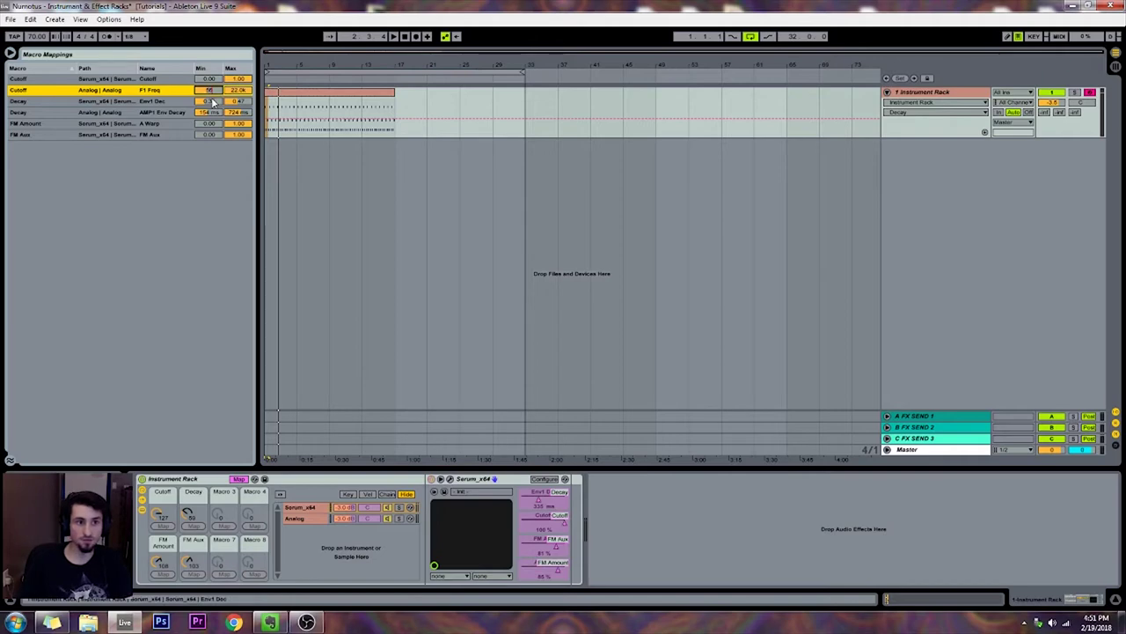
pyautogui.press('space')
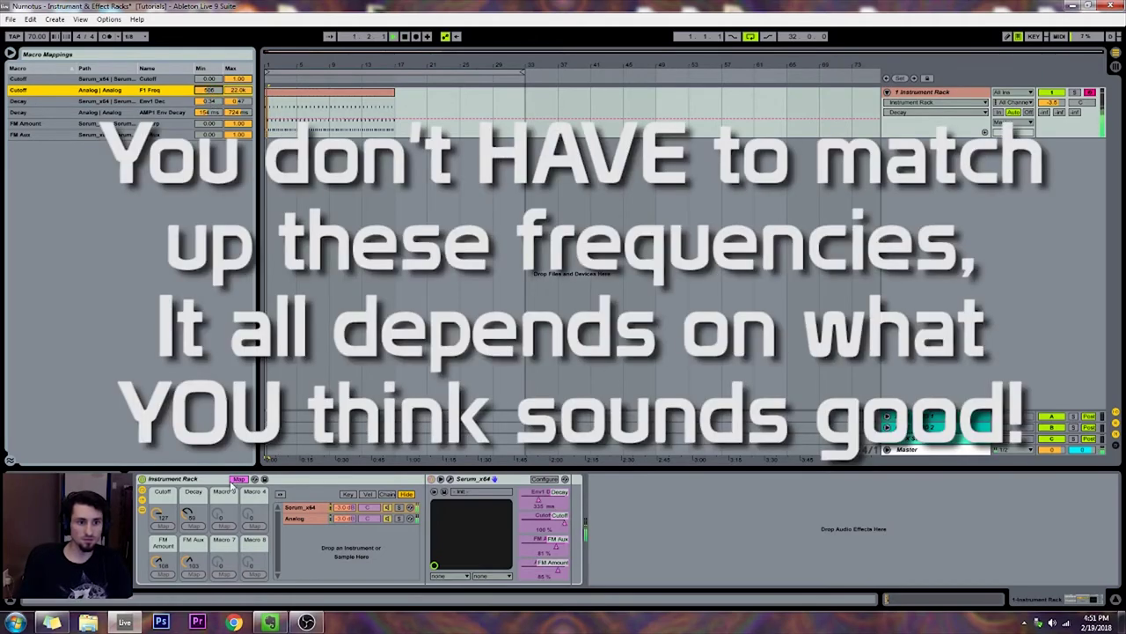
pyautogui.click(239, 479)
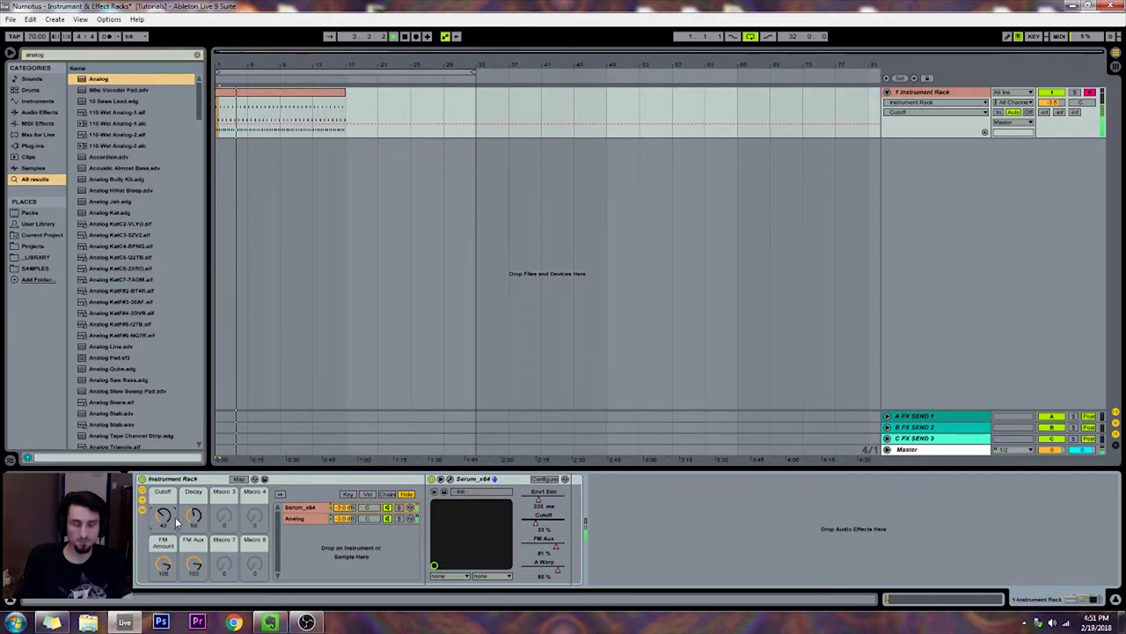
pyautogui.click(546, 504)
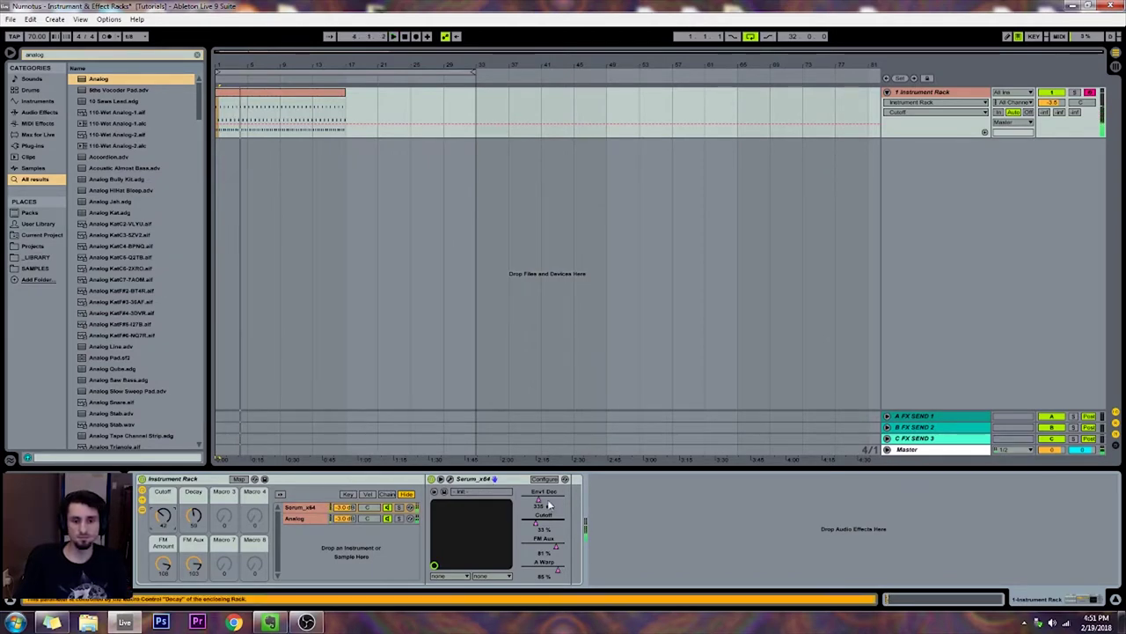
# - Open Serum's plug-in window to check its settings and close it again
pyautogui.click(449, 479)
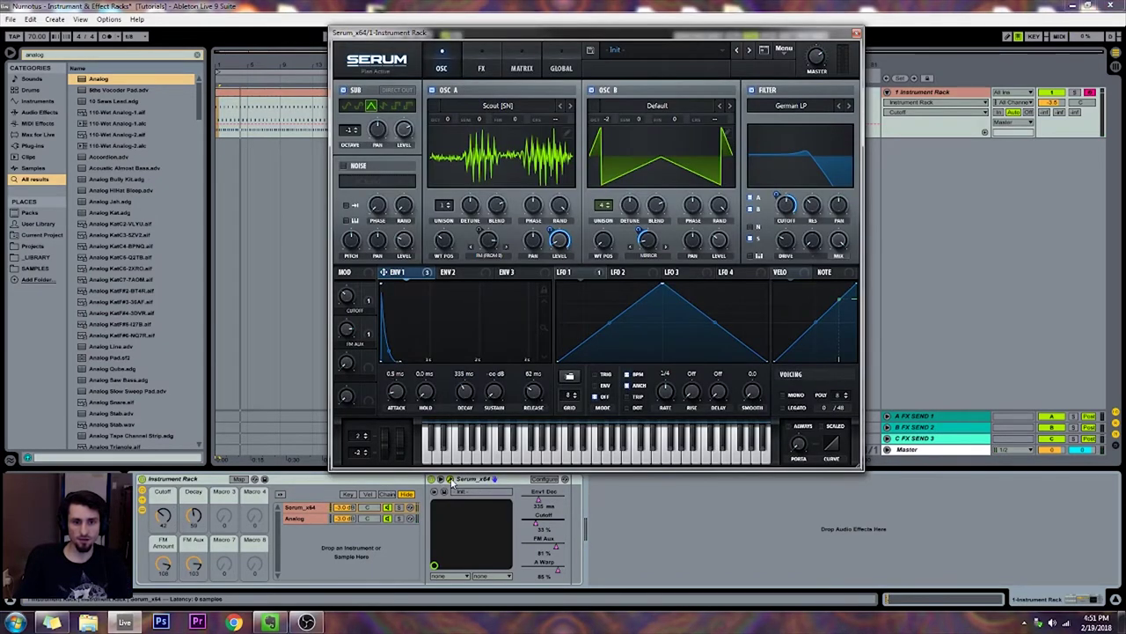
pyautogui.click(450, 479)
pyautogui.click(449, 479)
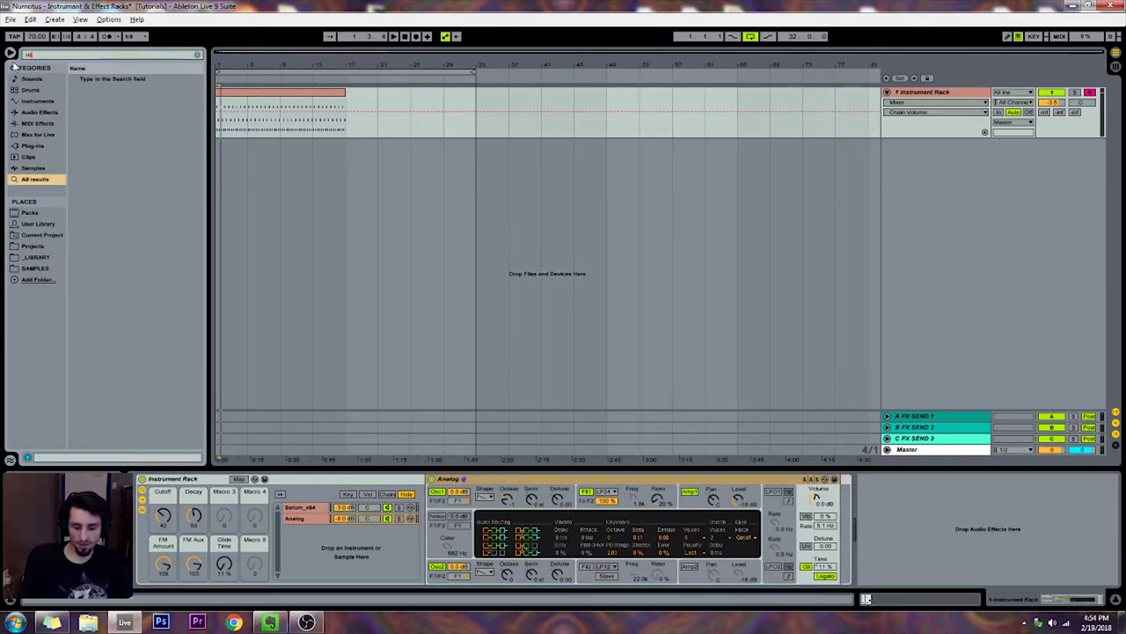
# - Find the Reverb effect in the browser and add it to the track after the Instrument Rack
pyautogui.write('reverb')
pyautogui.press('Down')
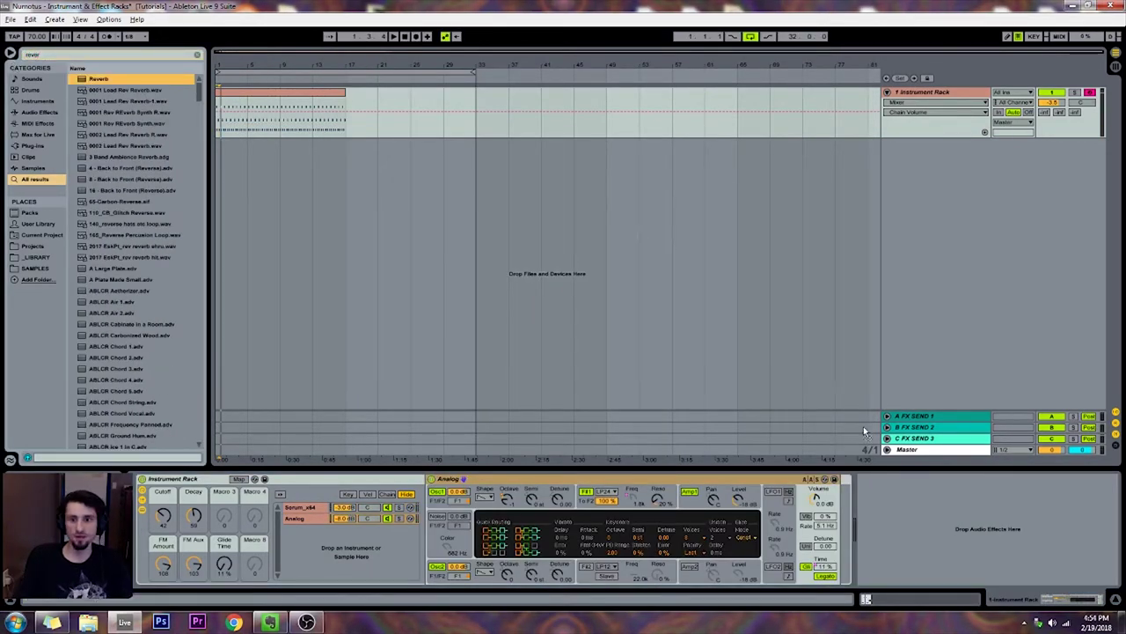
pyautogui.press('Return')
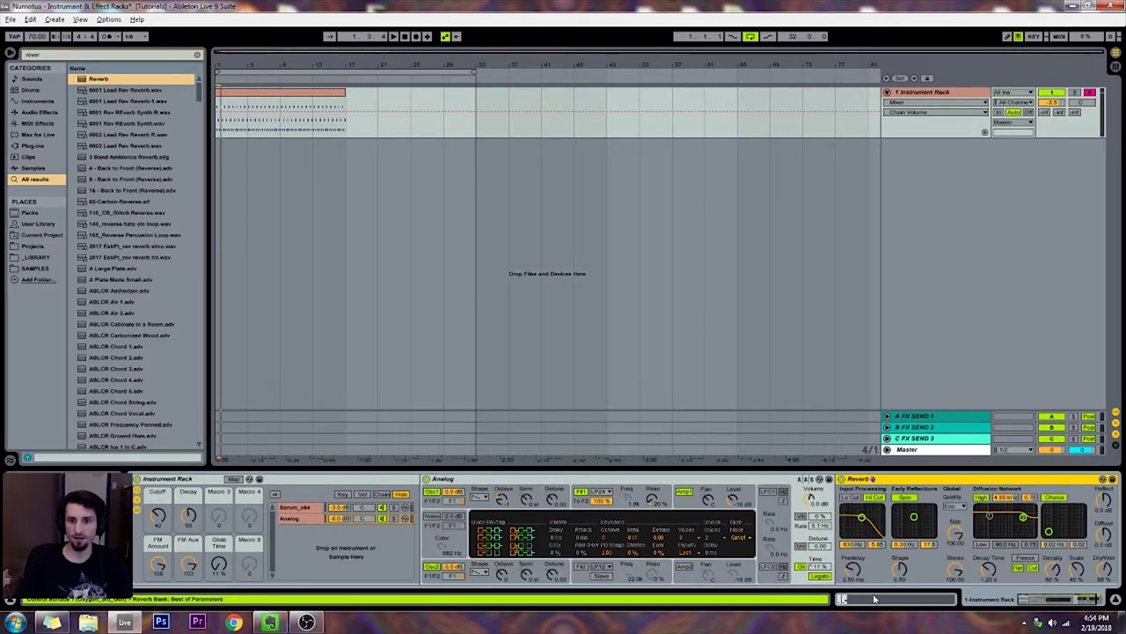
pyautogui.click(1072, 600)
pyautogui.moveTo(1073, 600); pyautogui.dragTo(1055, 598)
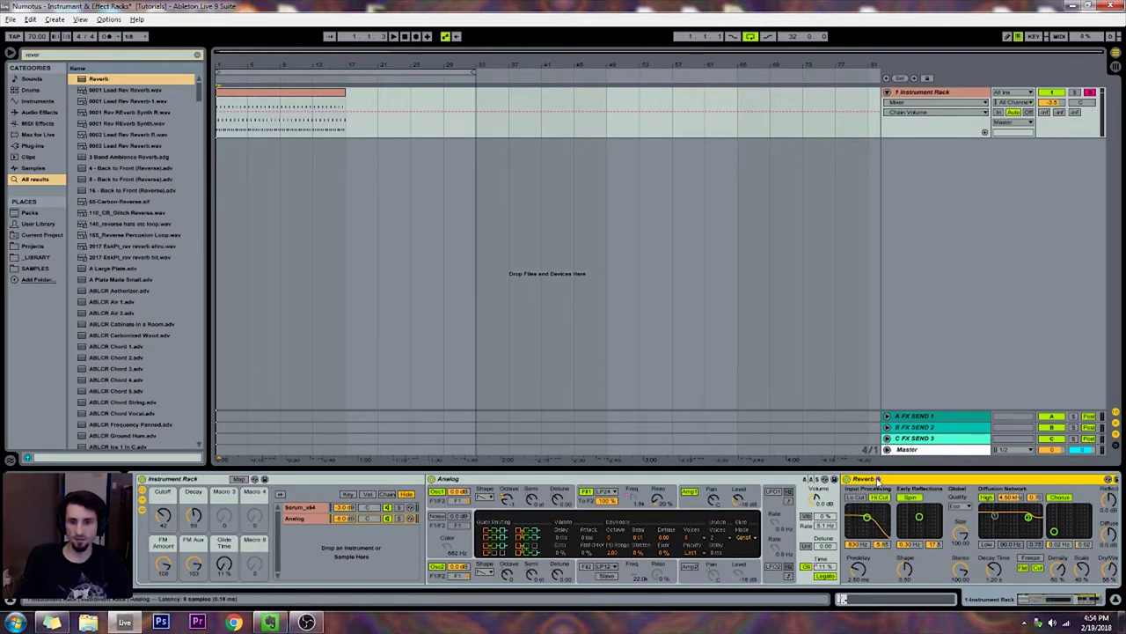
pyautogui.moveTo(1043, 601); pyautogui.dragTo(1053, 600)
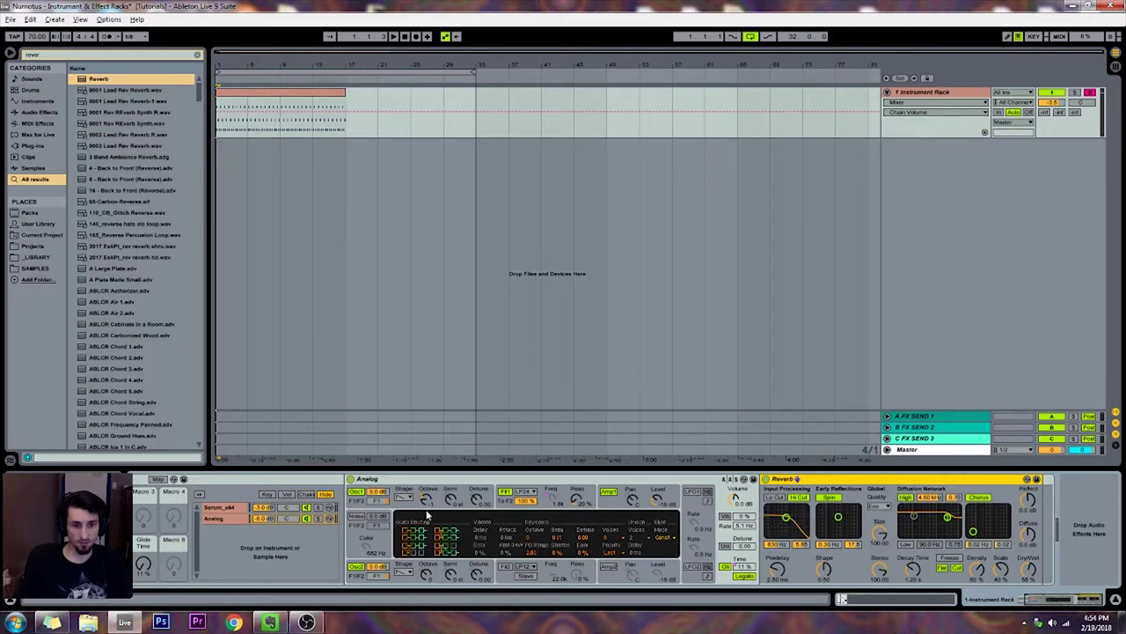
# - Compare the Serum and Analog chains in turn with the Reverb placed after the Instrument Rack
pyautogui.click(215, 508)
pyautogui.click(218, 518)
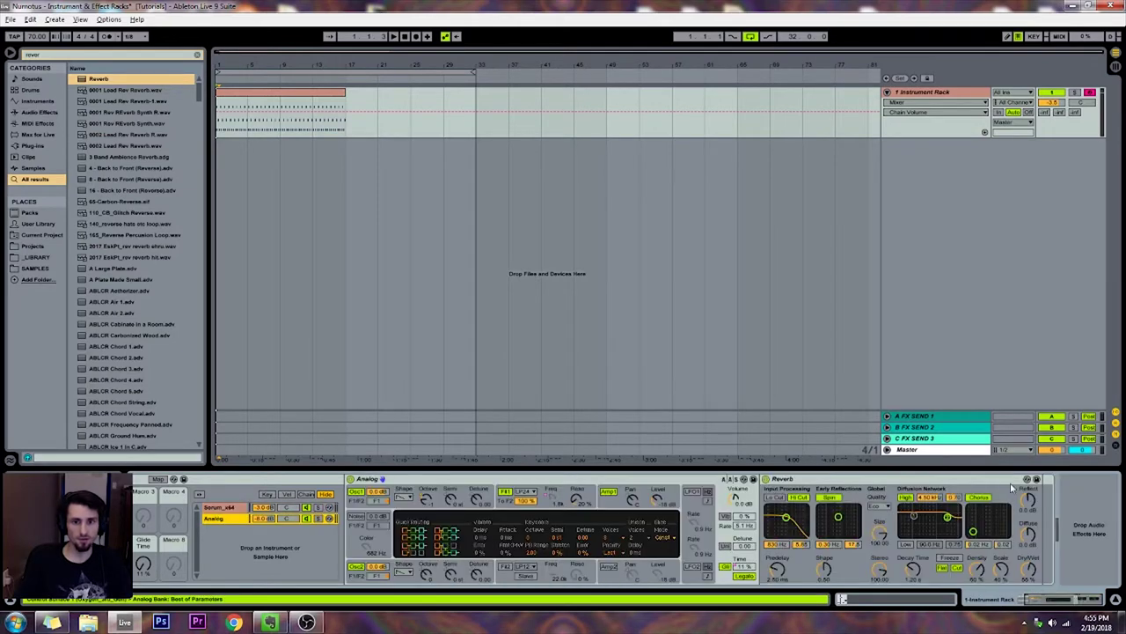
pyautogui.click(893, 491)
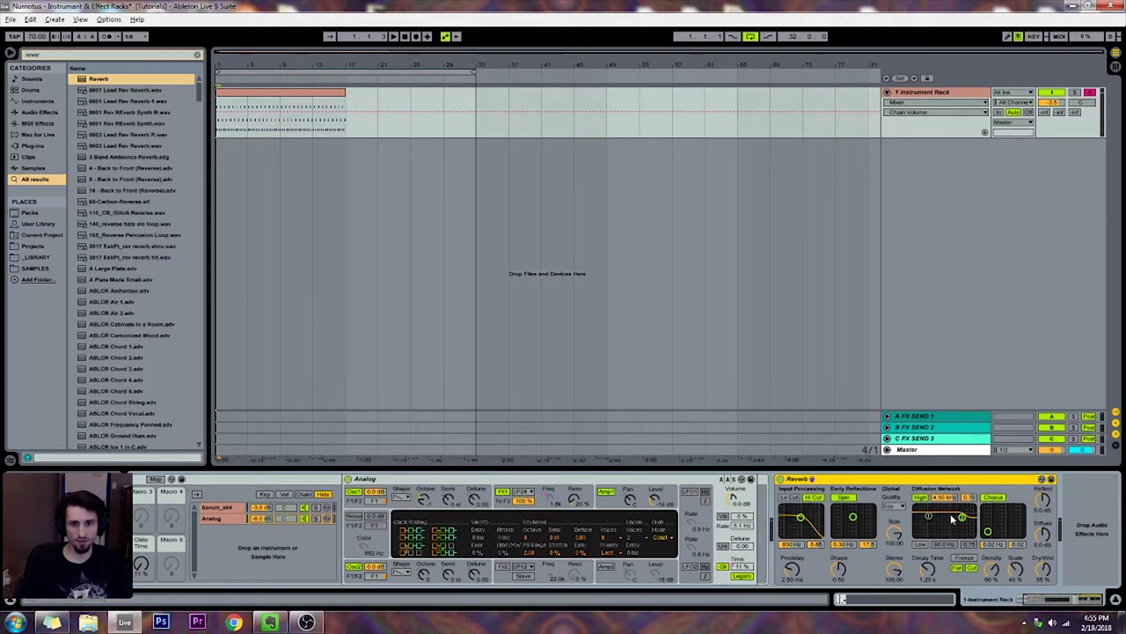
pyautogui.moveTo(1061, 602); pyautogui.dragTo(1038, 600)
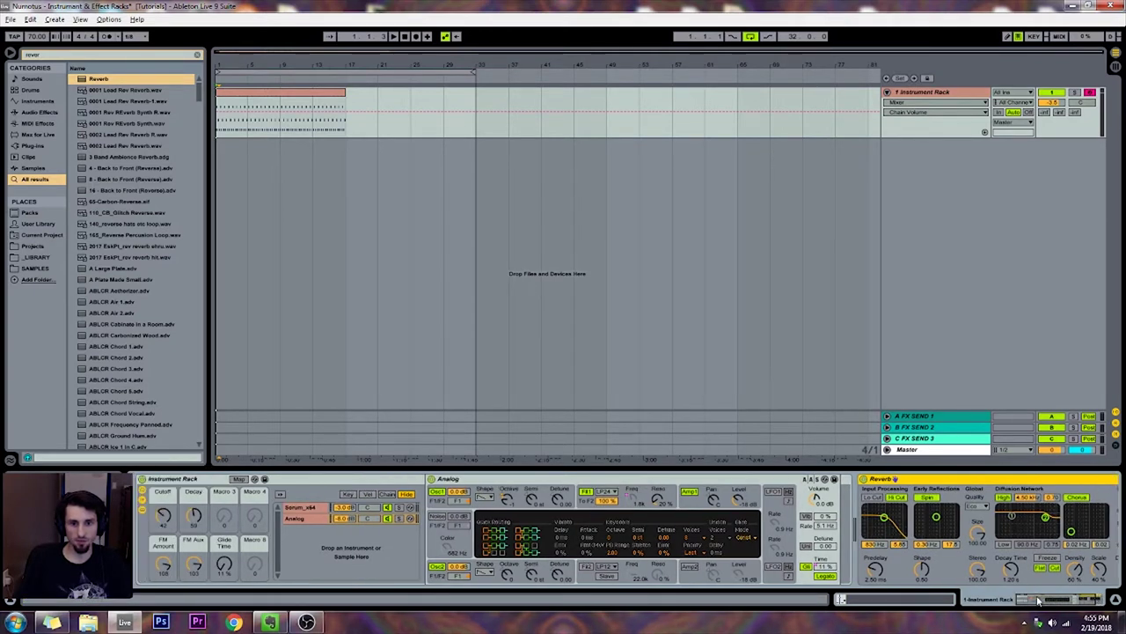
pyautogui.click(291, 481)
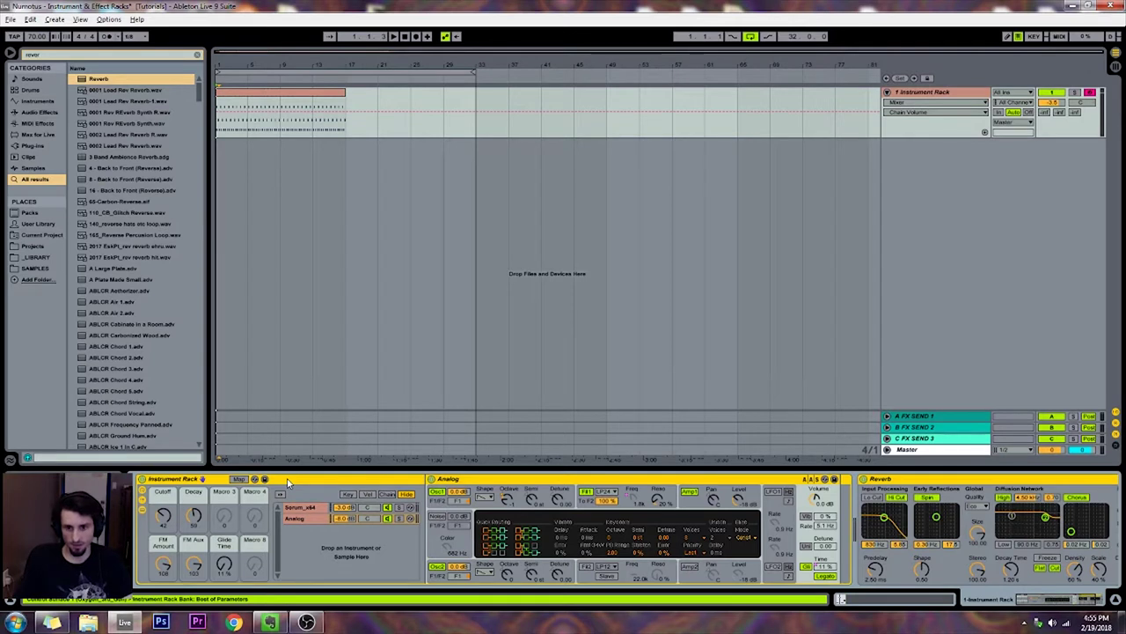
pyautogui.click(883, 491)
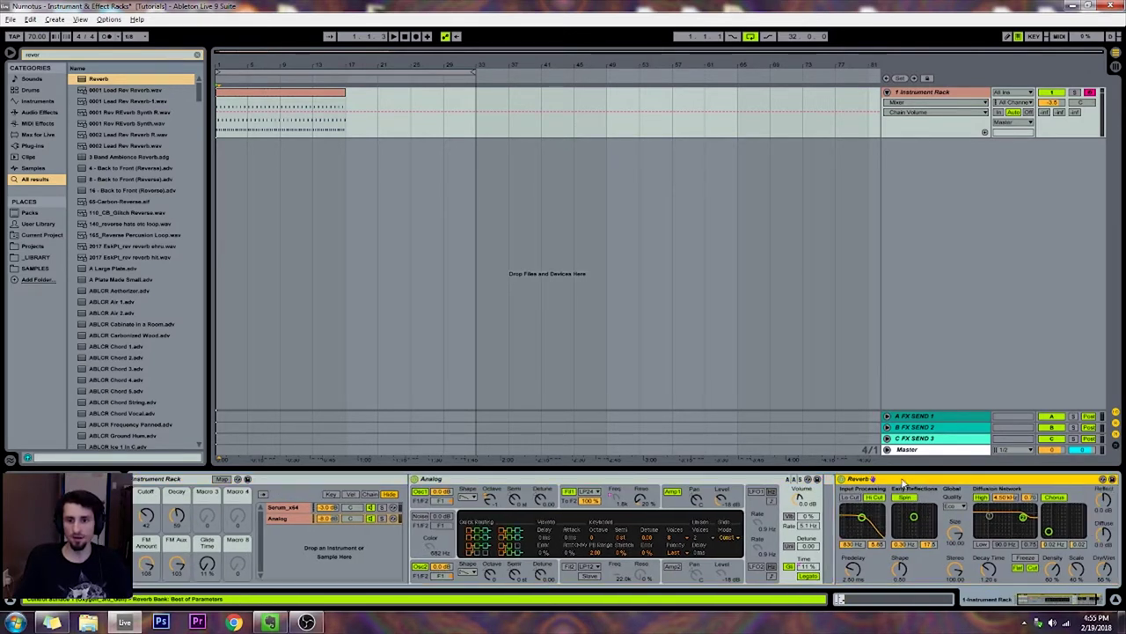
pyautogui.click(283, 508)
pyautogui.click(282, 519)
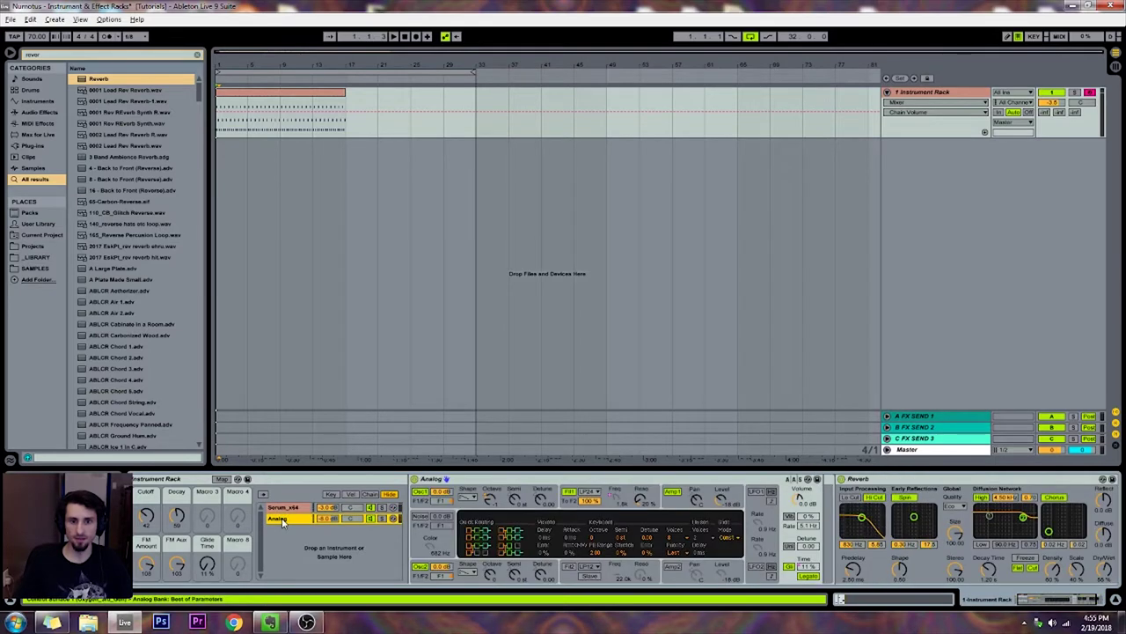
# - Group the Instrument Rack and the Reverb into an outer Instrument Rack and show its macro controls
pyautogui.click(880, 487)
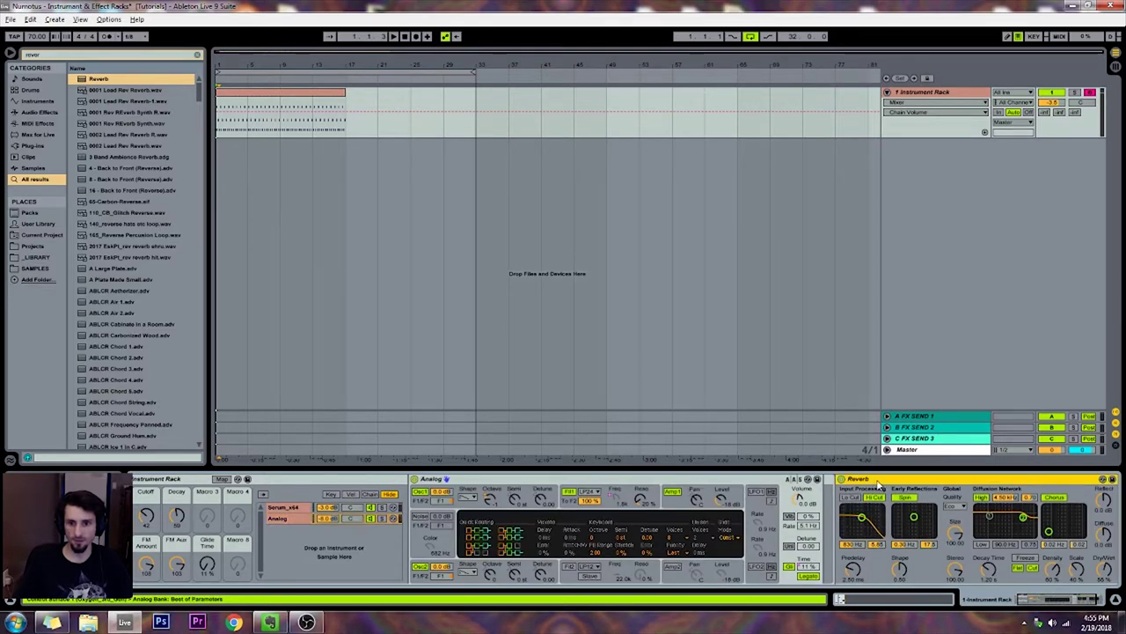
pyautogui.moveTo(1035, 602); pyautogui.dragTo(1024, 596)
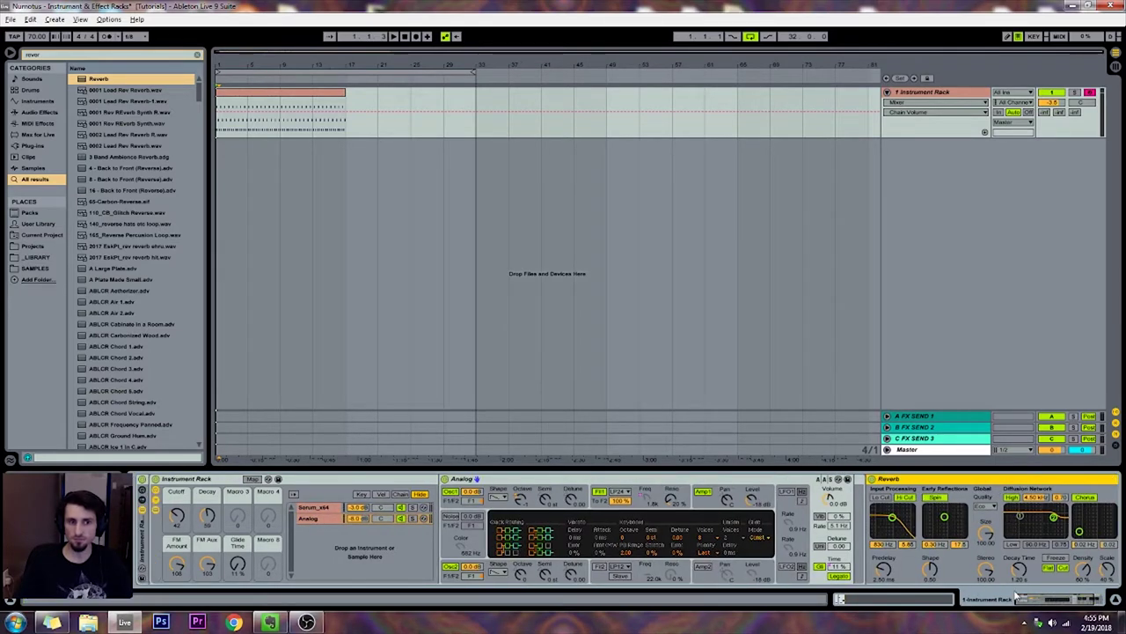
pyautogui.click(141, 489)
pyautogui.hotkey('ctrl', 'g')
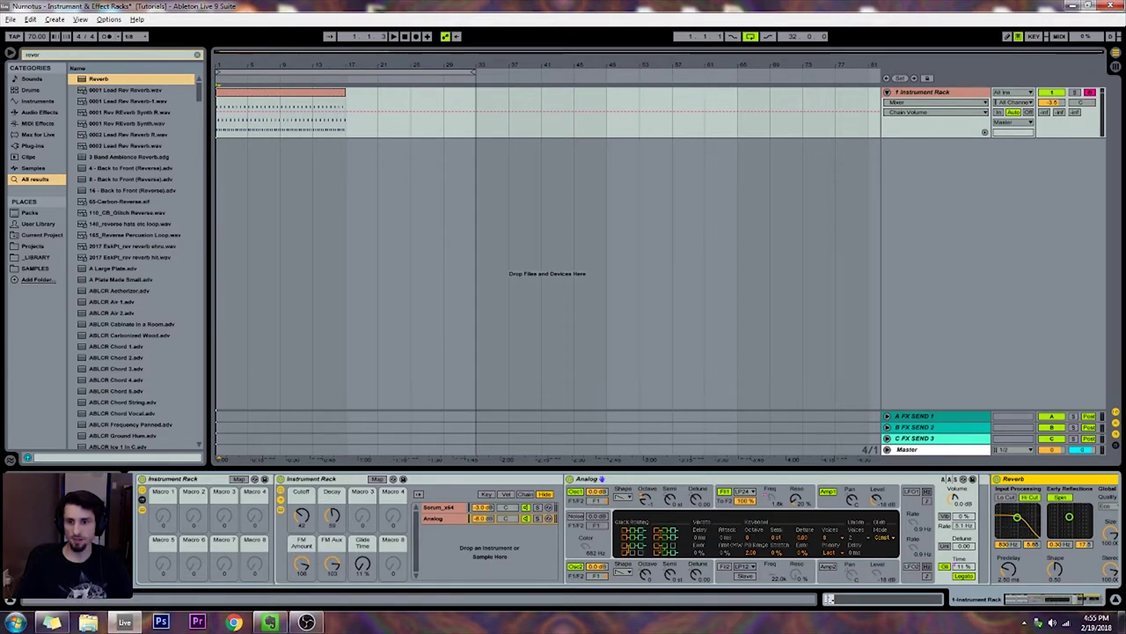
# - Map the Reverb's Stereo Image to the outer rack's Macro 1 and turn that macro during playback, ending at 2.83
pyautogui.rightClick(333, 515)
pyautogui.press('Escape')
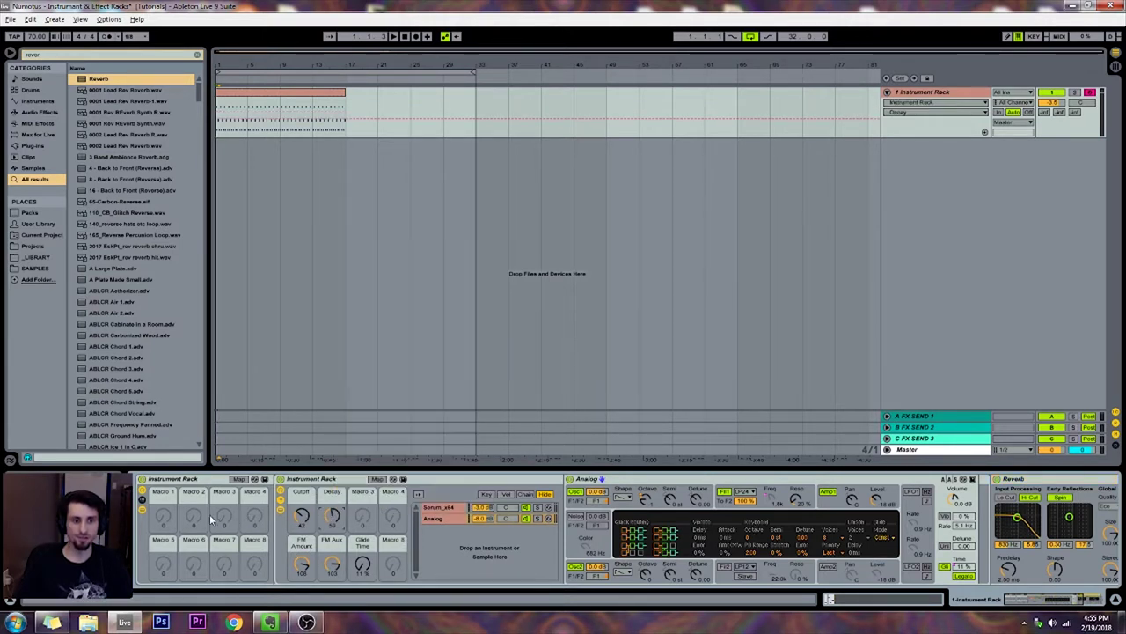
pyautogui.rightClick(1103, 576)
pyautogui.click(1036, 502)
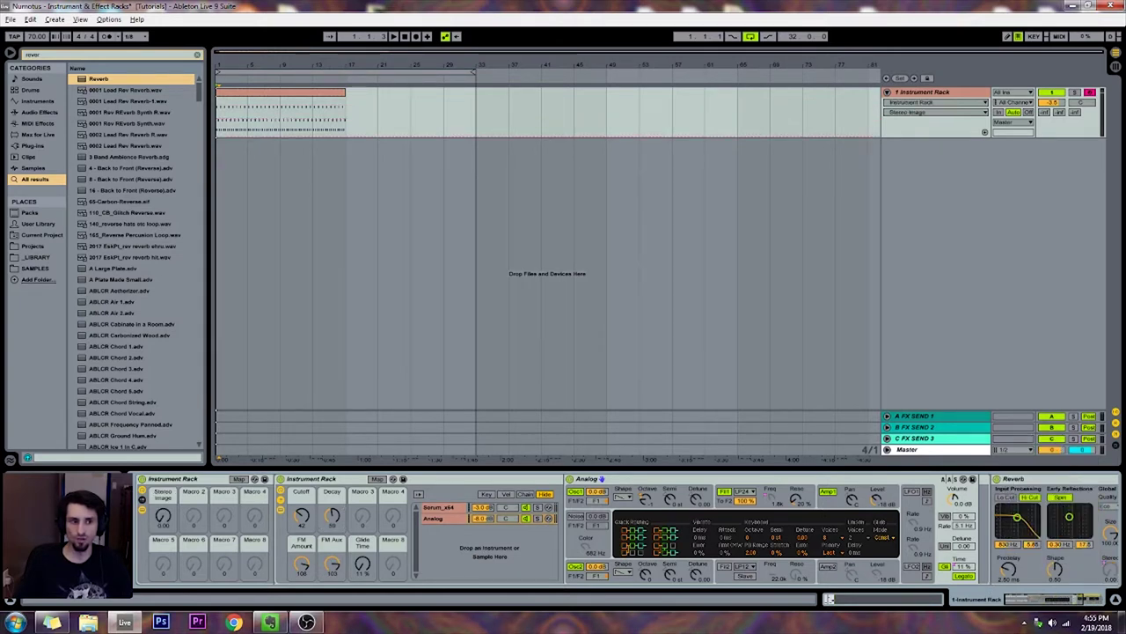
pyautogui.press('space')
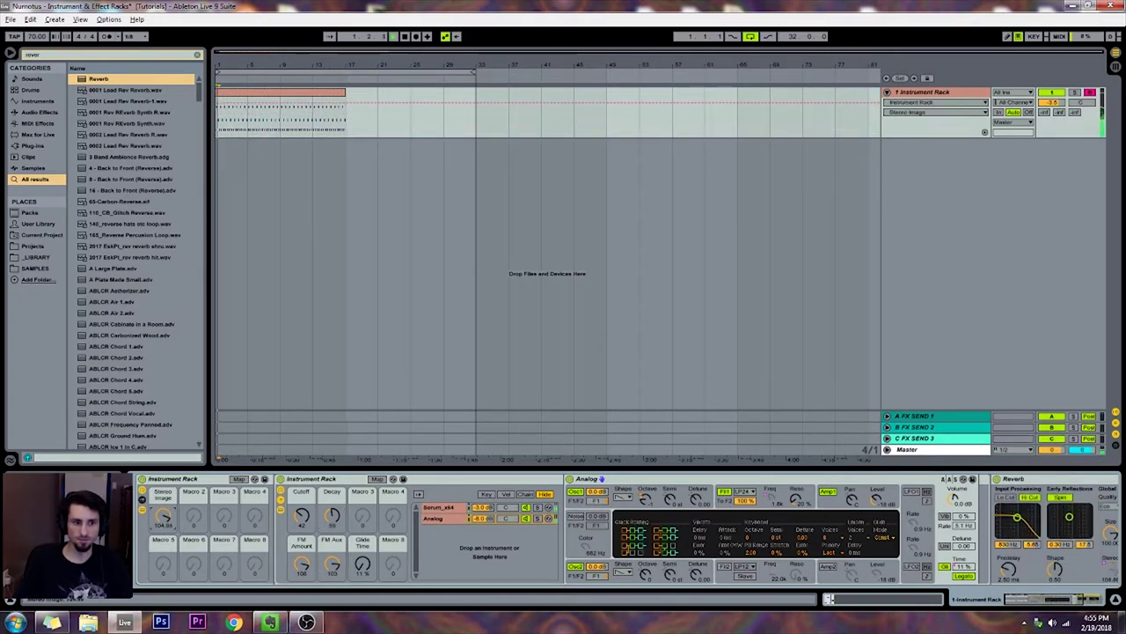
pyautogui.moveTo(1012, 601); pyautogui.dragTo(990, 594)
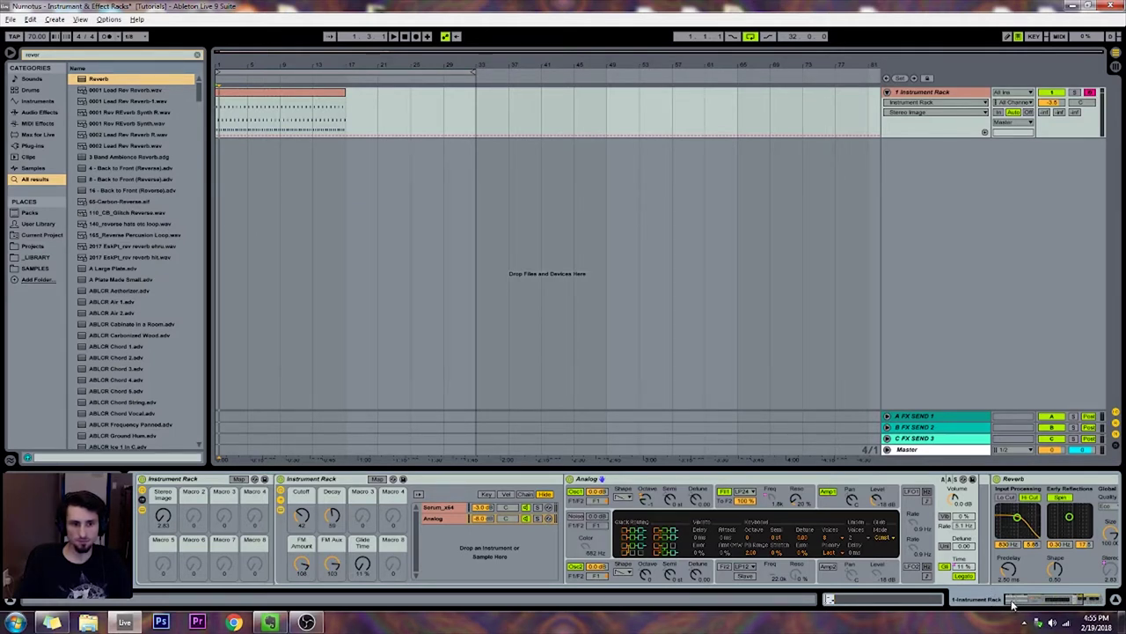
pyautogui.moveTo(1014, 603)
pyautogui.mouseDown()
pyautogui.moveTo(1062, 598)
pyautogui.moveTo(1001, 603)
pyautogui.mouseUp()
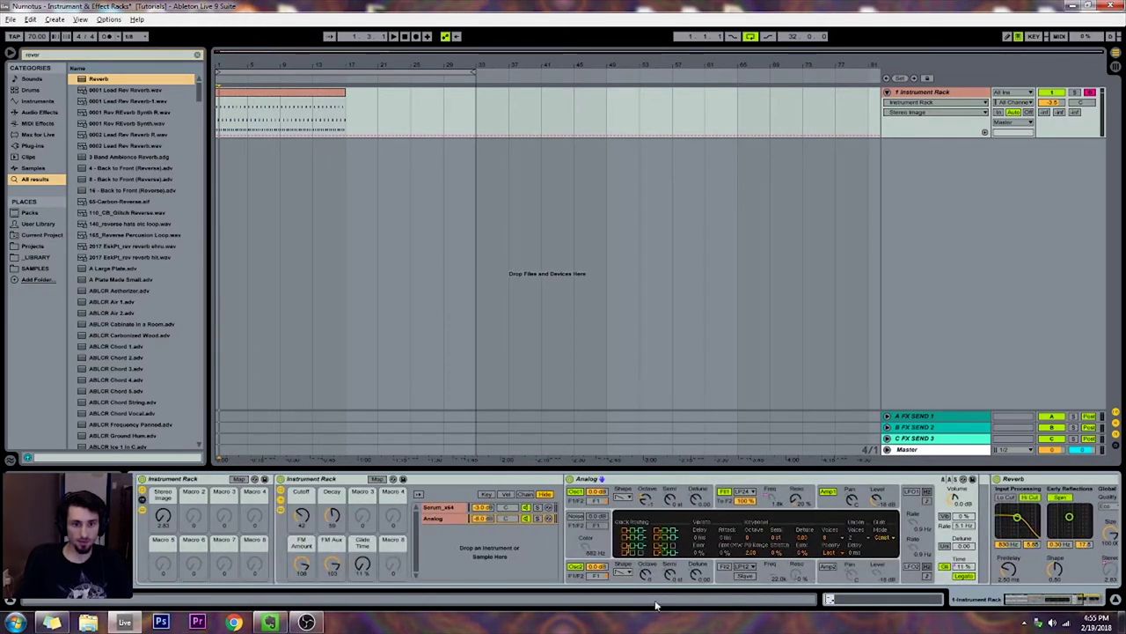
# - Set the Analog chain's volume to -3 dB in the inner Instrument Rack
pyautogui.click(209, 486)
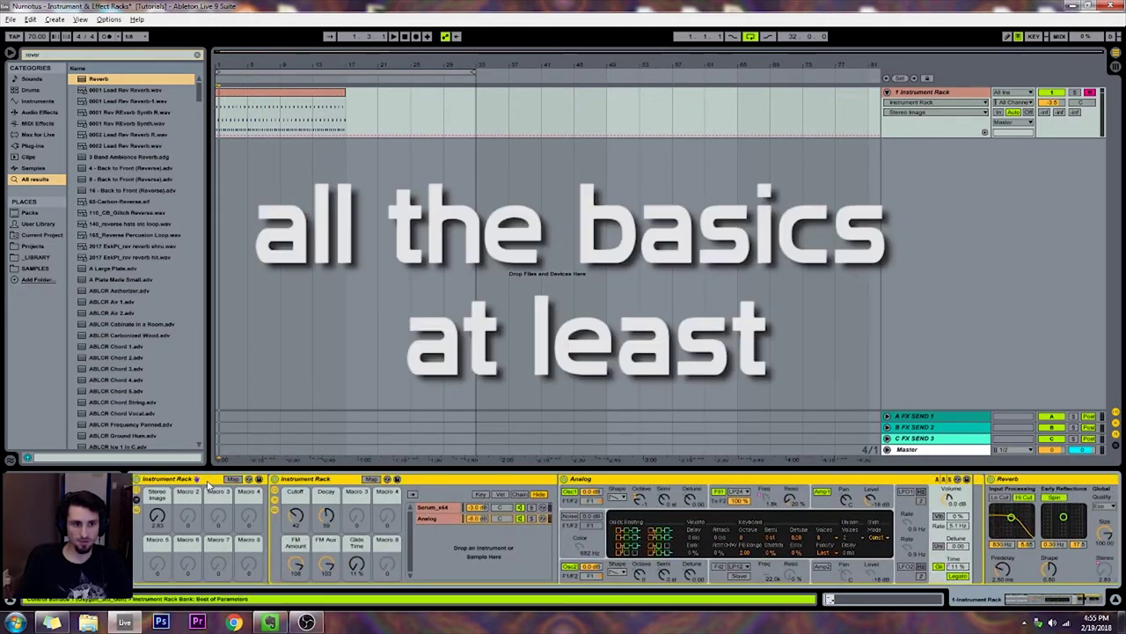
pyautogui.click(457, 519)
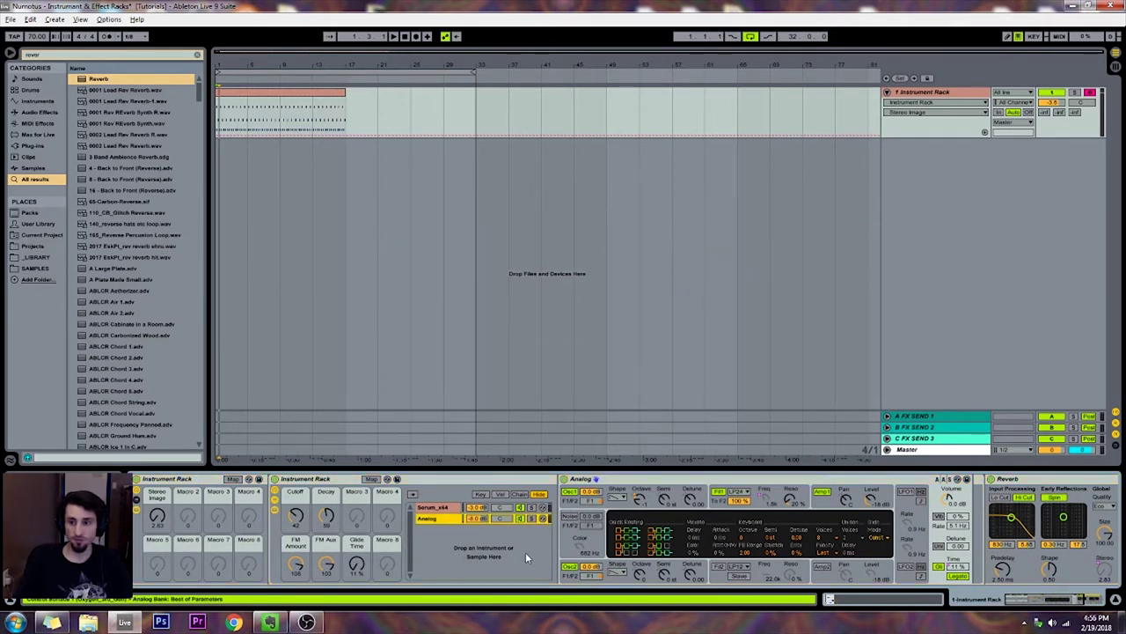
pyautogui.click(472, 518)
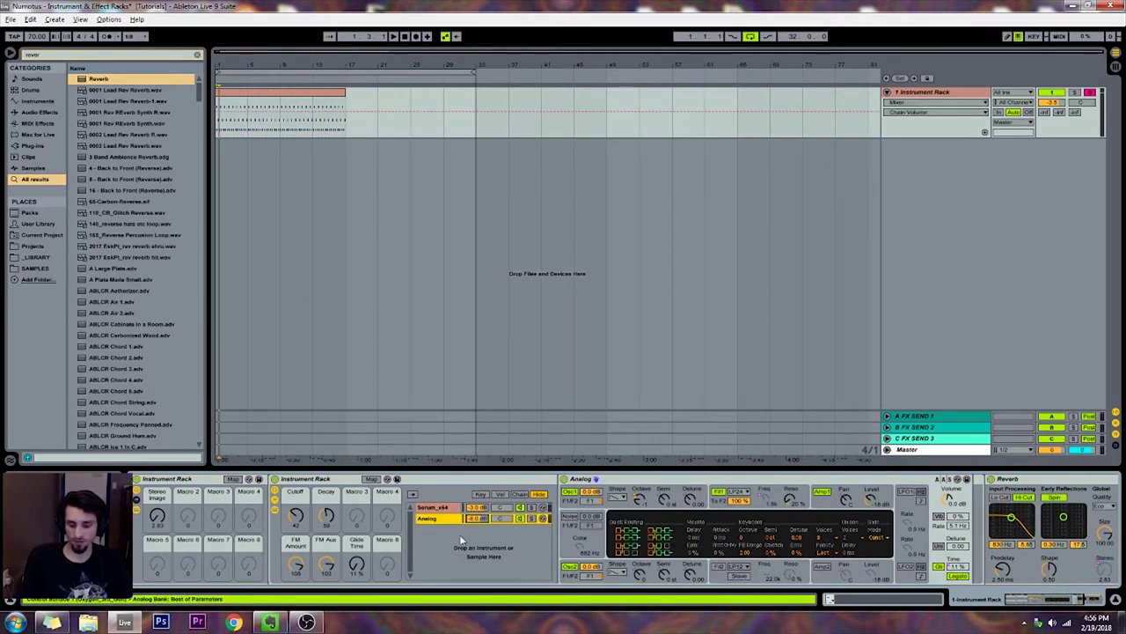
pyautogui.write('-3')
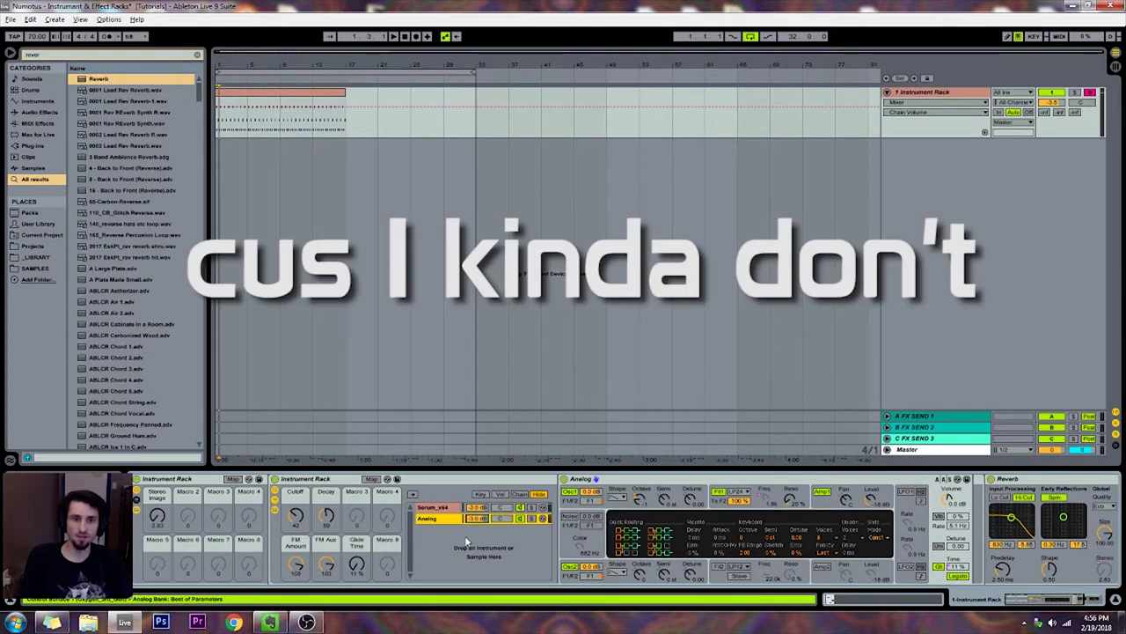
# - Lower the Reverb's Dry/Wet to about 27% during playback and switch back and forth between the Serum and Analog chains
pyautogui.click(440, 509)
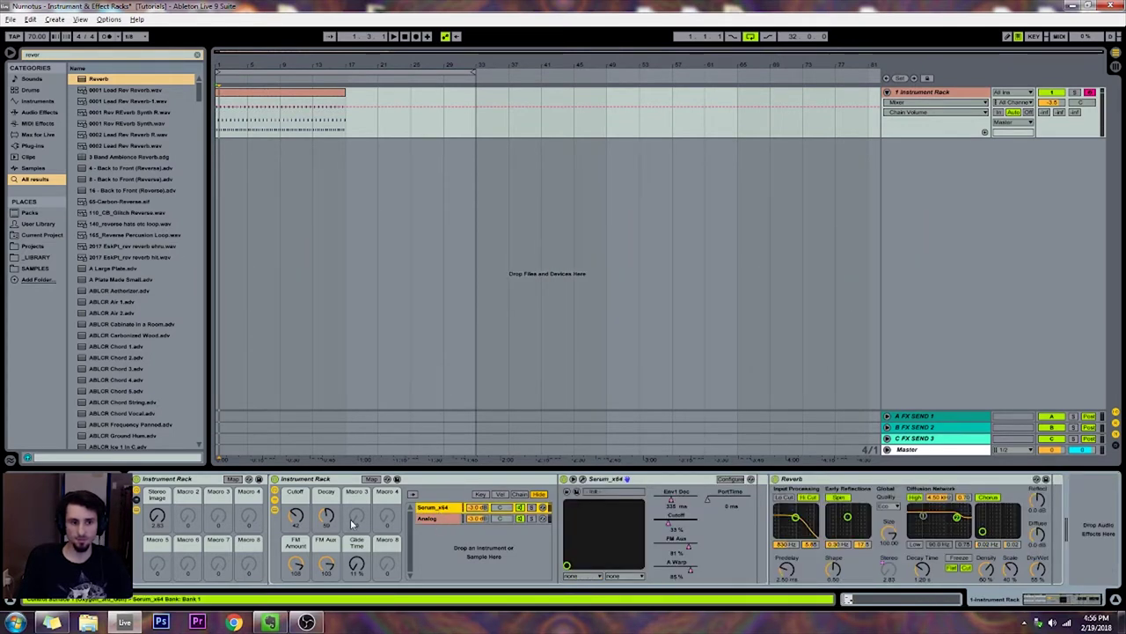
pyautogui.click(1039, 570)
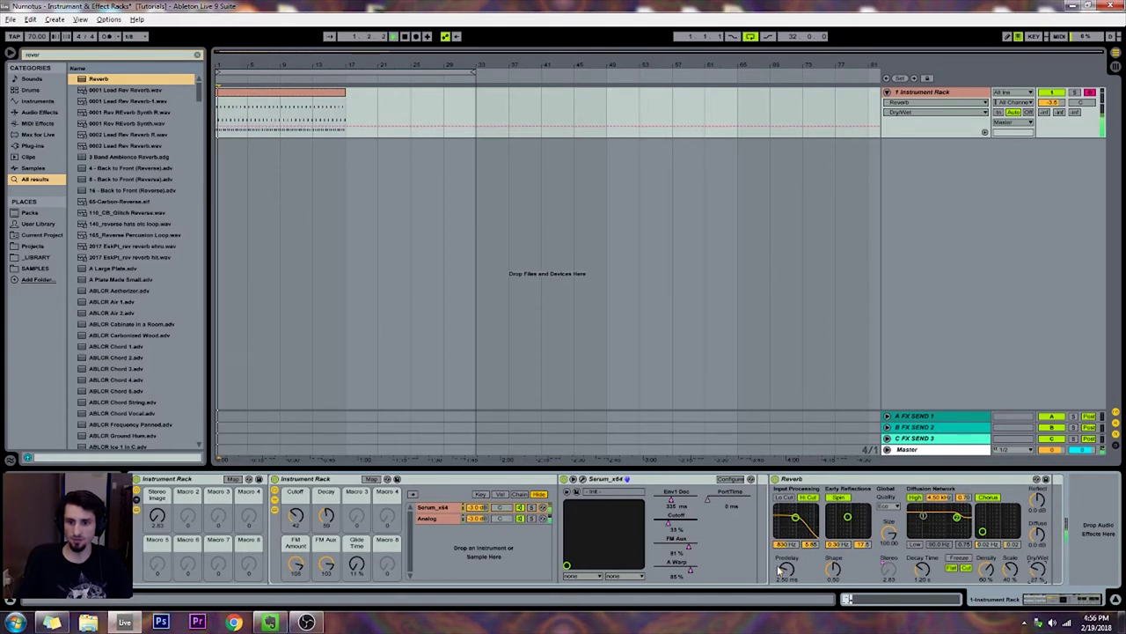
pyautogui.click(440, 519)
pyautogui.click(440, 509)
pyautogui.click(441, 517)
pyautogui.click(441, 509)
pyautogui.click(442, 519)
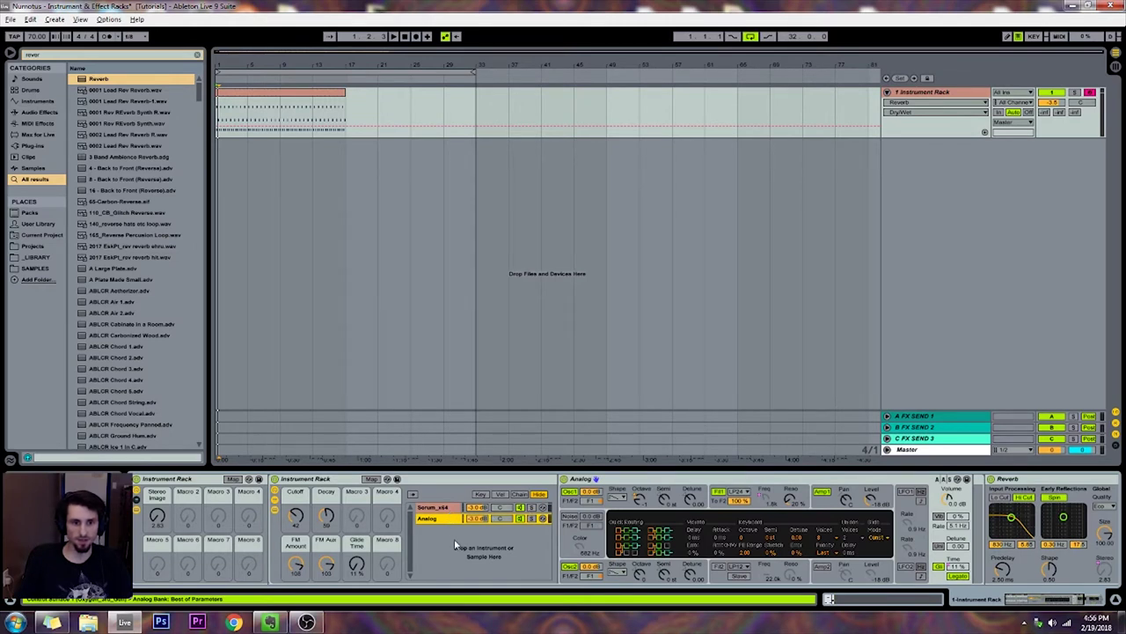
# - Show the inner rack's chain select zones and extend the Analog and Serum zones across the full 0 to 127 range
pyautogui.click(520, 495)
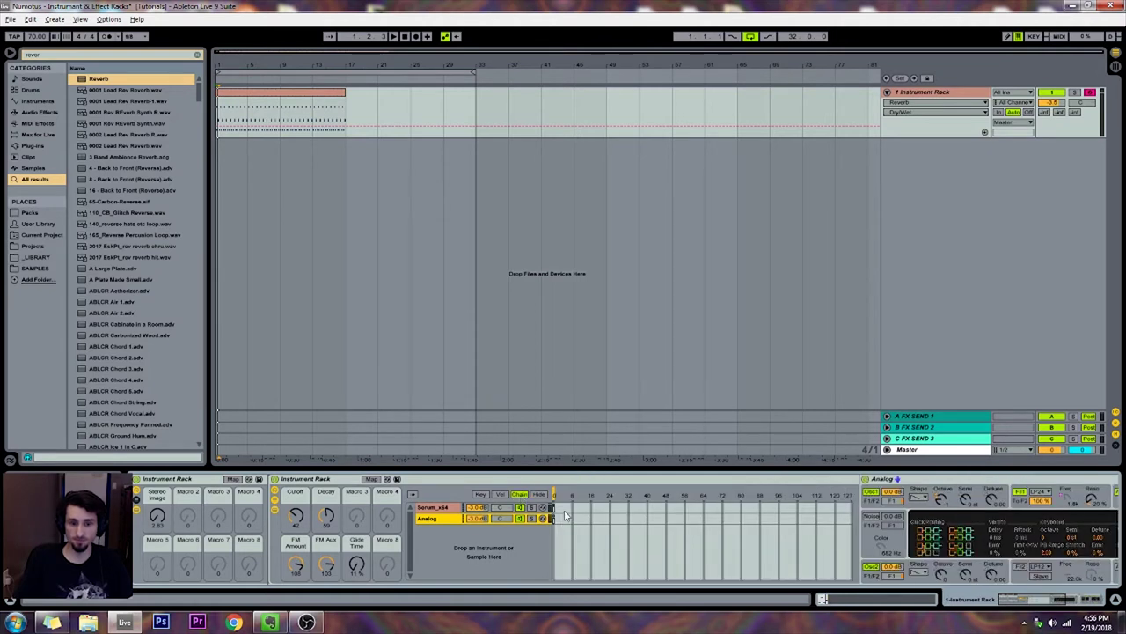
pyautogui.moveTo(552, 518); pyautogui.dragTo(871, 531)
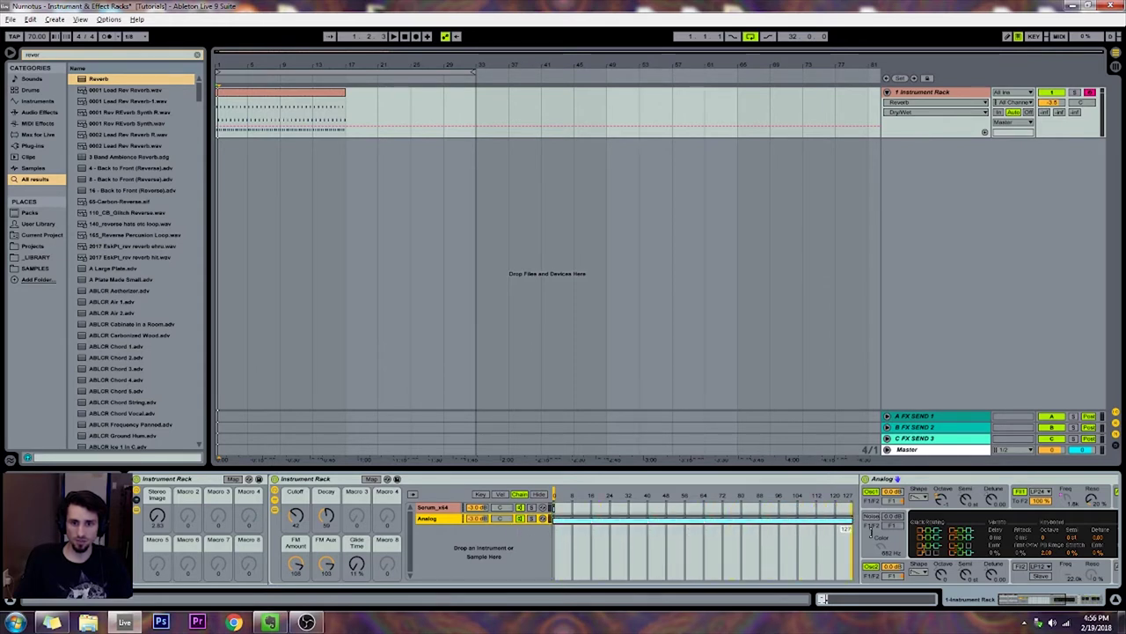
pyautogui.click(552, 508)
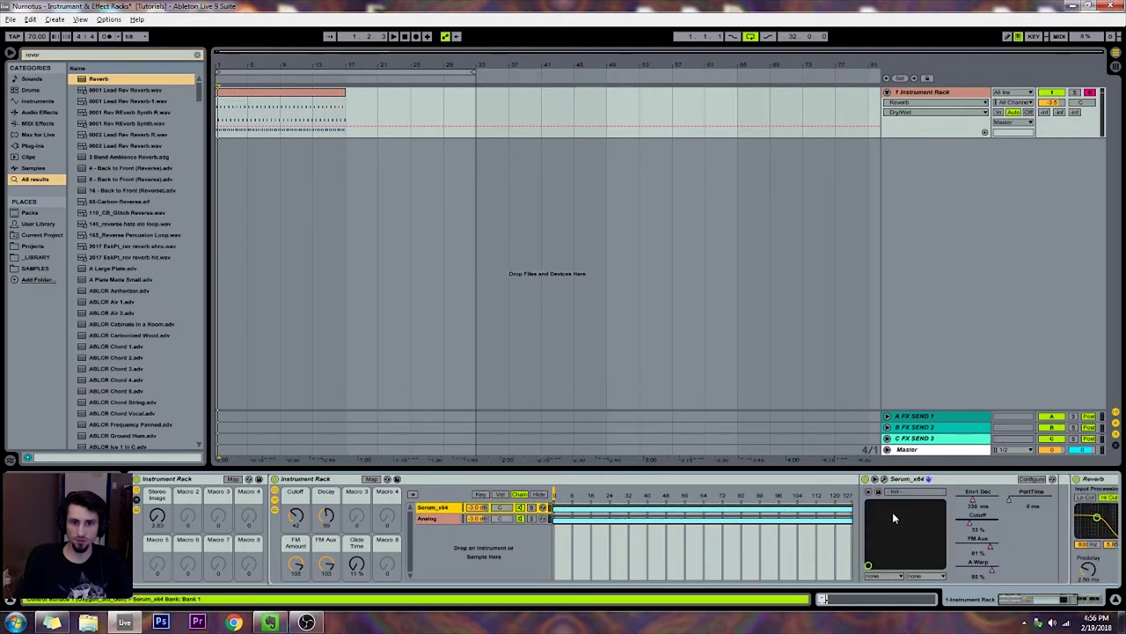
# - Sweep the chain selector across its range, leave it at about 64, and examine its automation lane on the enlarged track
pyautogui.moveTo(555, 498); pyautogui.dragTo(641, 495)
pyautogui.moveTo(808, 495); pyautogui.dragTo(850, 496)
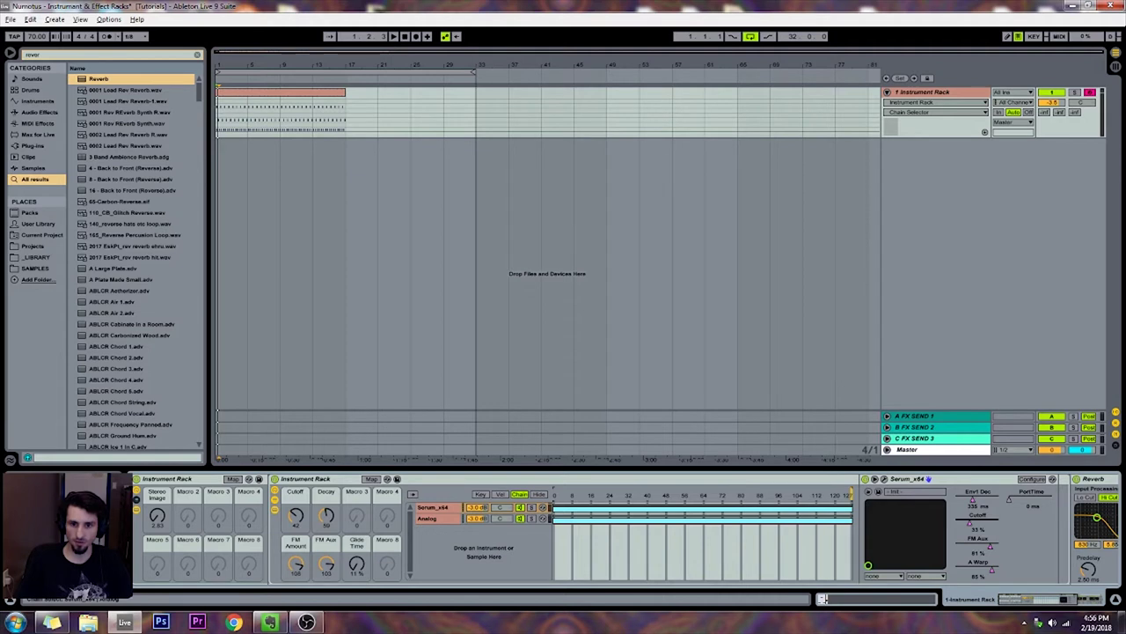
pyautogui.moveTo(596, 496)
pyautogui.mouseDown()
pyautogui.moveTo(555, 496)
pyautogui.moveTo(715, 496)
pyautogui.mouseUp()
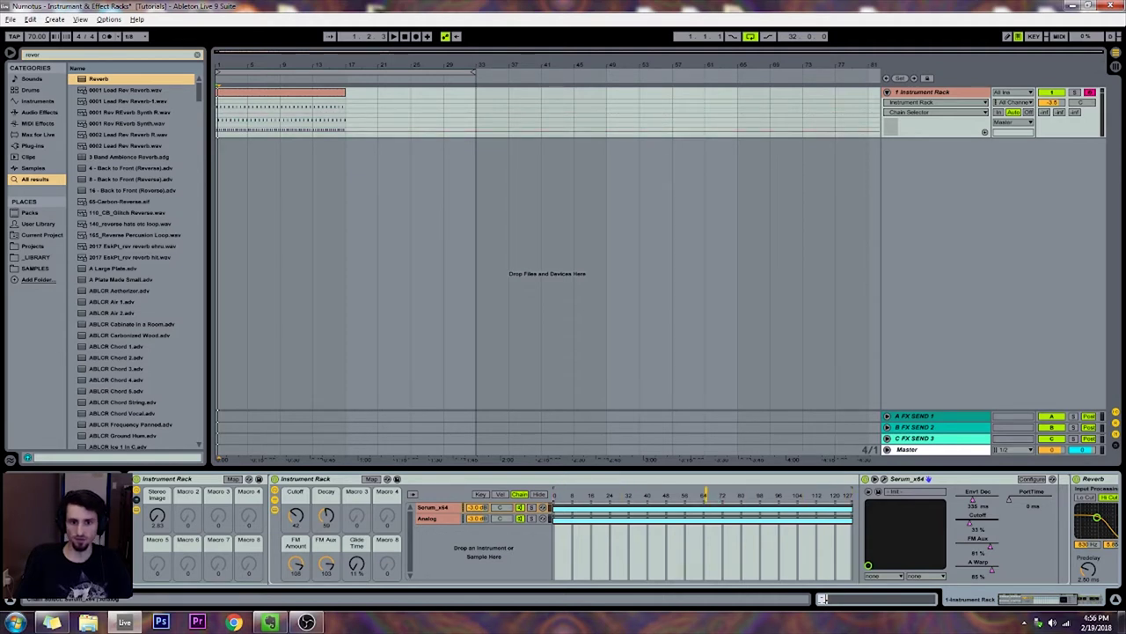
pyautogui.moveTo(751, 495); pyautogui.dragTo(723, 496)
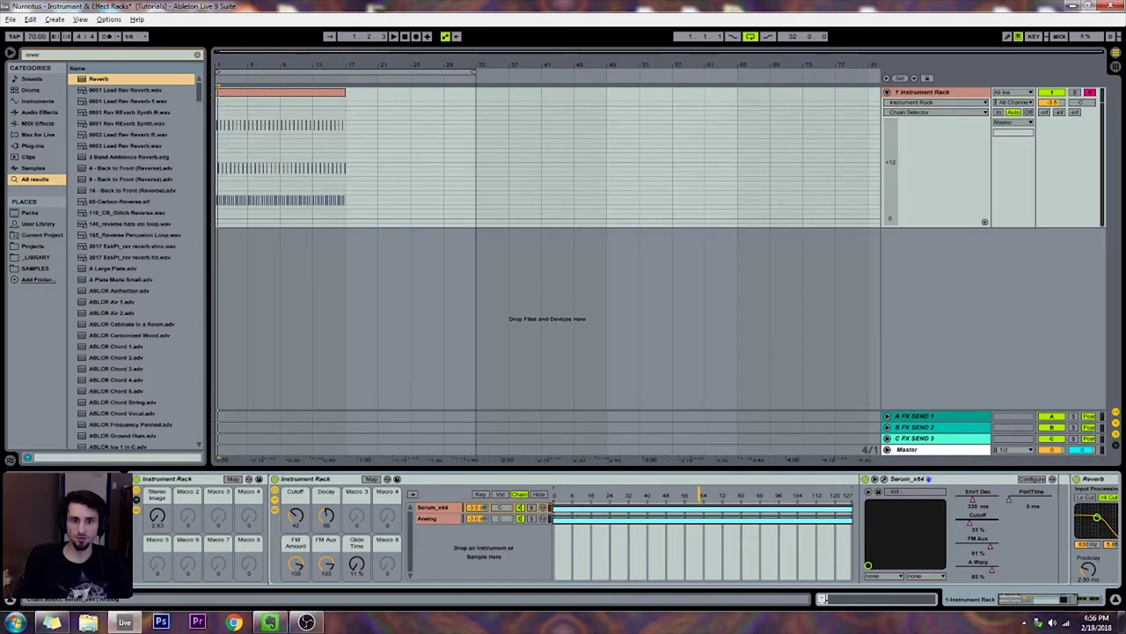
pyautogui.scroll(3, 704, 168)
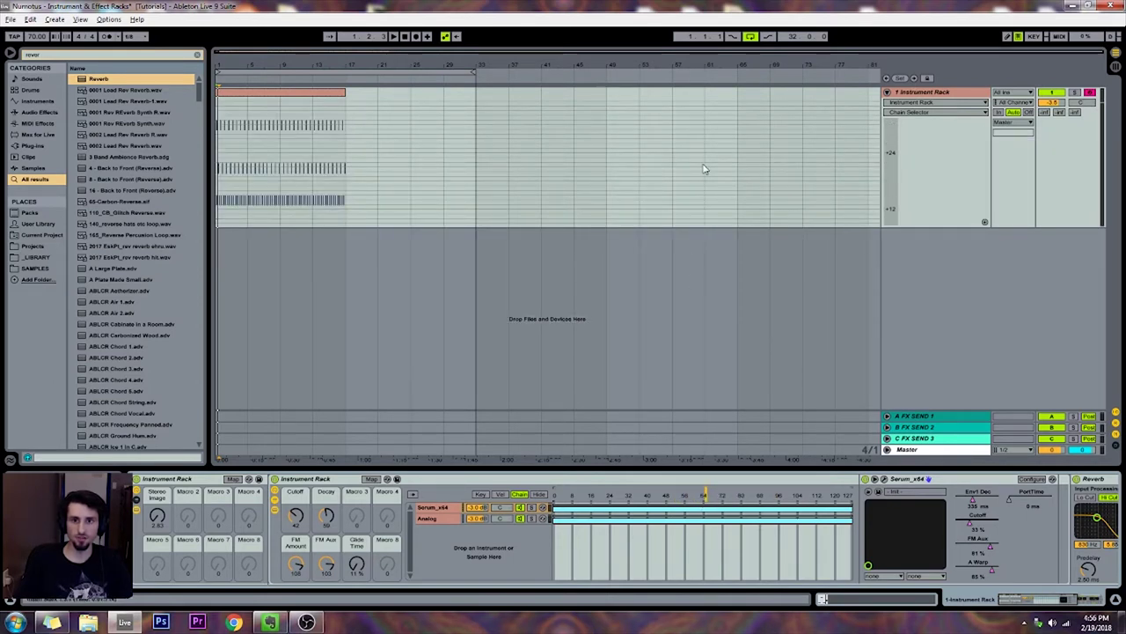
pyautogui.scroll(-1, 704, 168)
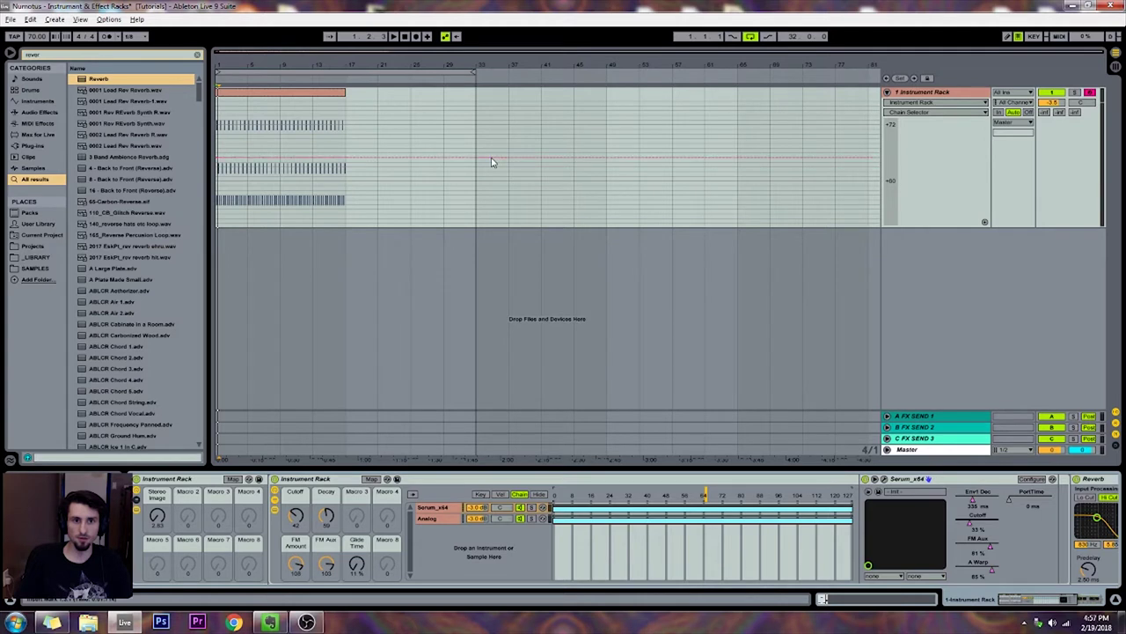
# - Draw automation for the inner rack's Decay macro, rising from about bar 26 to a peak near bar 30, then dropping to zero by about bar 32
pyautogui.click(325, 517)
pyautogui.click(423, 166)
pyautogui.moveTo(453, 167)
pyautogui.mouseDown()
pyautogui.moveTo(454, 100)
pyautogui.moveTo(472, 226)
pyautogui.mouseUp()
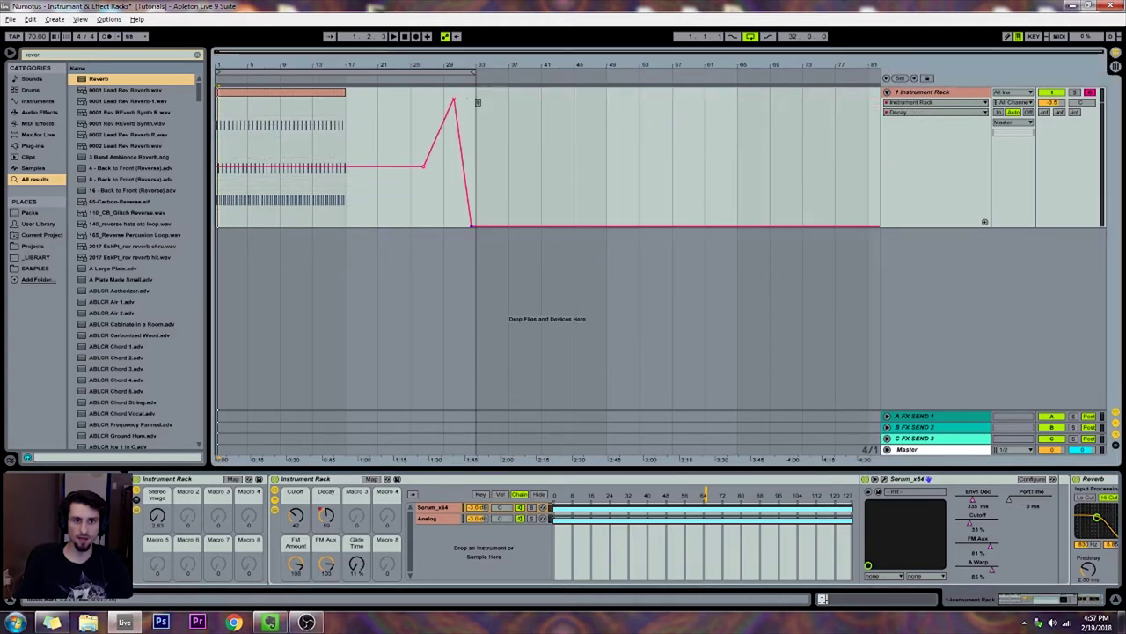
# - Set the inner rack's chain selector to about 16 and try to draw automation breakpoints in its lane after the clip
pyautogui.click(590, 496)
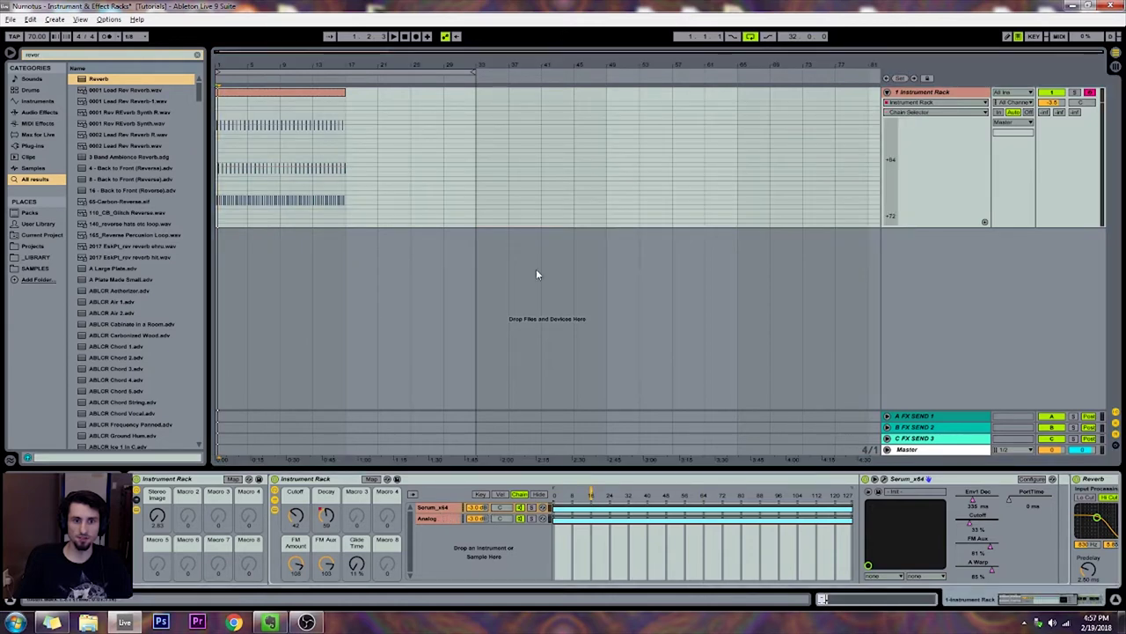
pyautogui.click(375, 153)
pyautogui.scroll(-10, 373, 155)
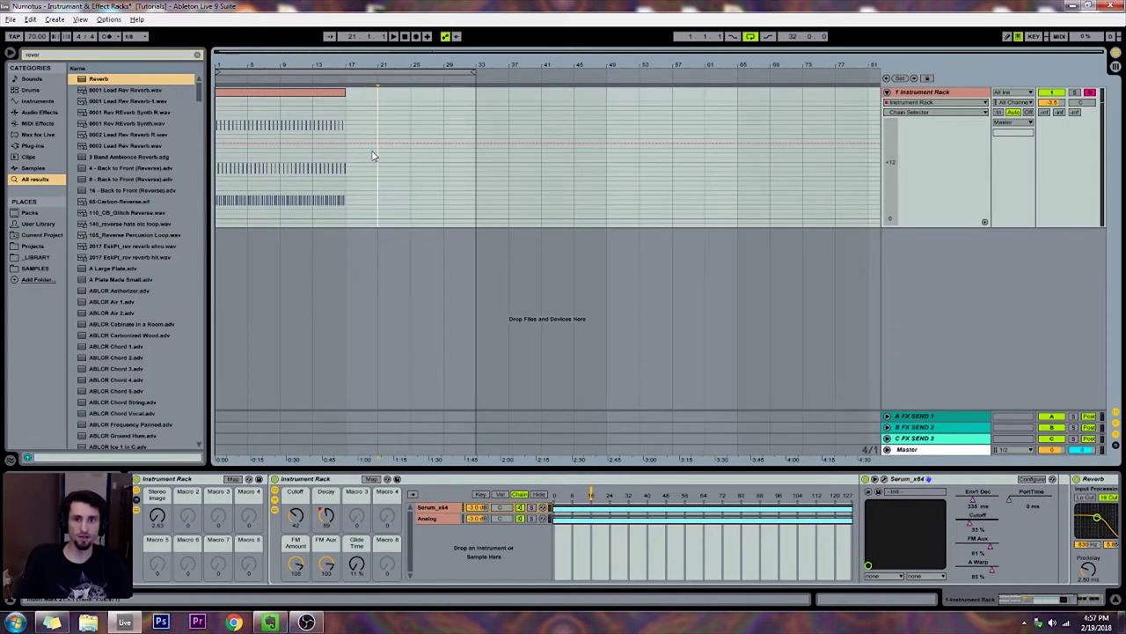
pyautogui.click(367, 144)
pyautogui.moveTo(381, 145); pyautogui.dragTo(430, 214)
pyautogui.click(430, 214)
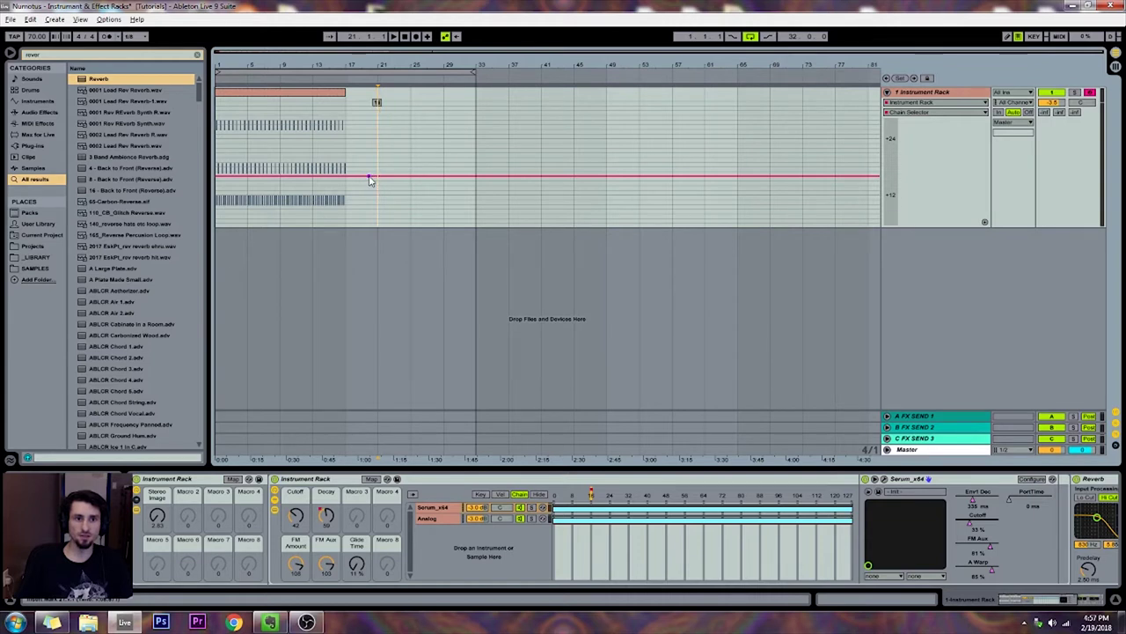
# - Map the chain selector to Macro 4 of the inner rack and sweep that macro up and back to 0 with playback running
pyautogui.rightClick(622, 486)
pyautogui.click(643, 459)
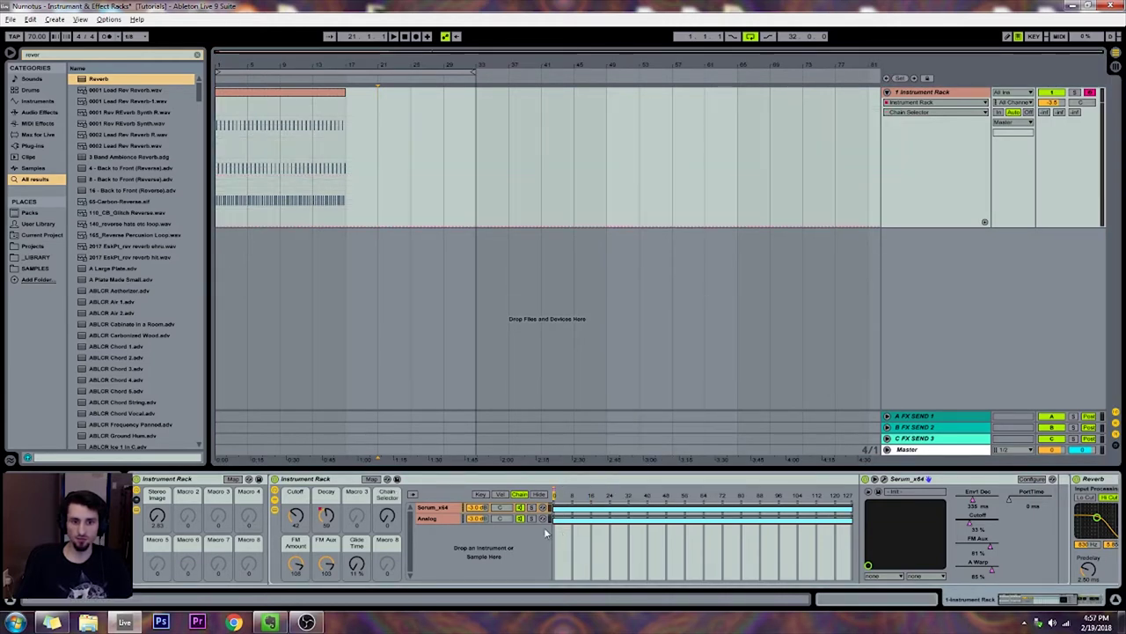
pyautogui.moveTo(390, 520); pyautogui.dragTo(390, 460)
pyautogui.click(243, 78)
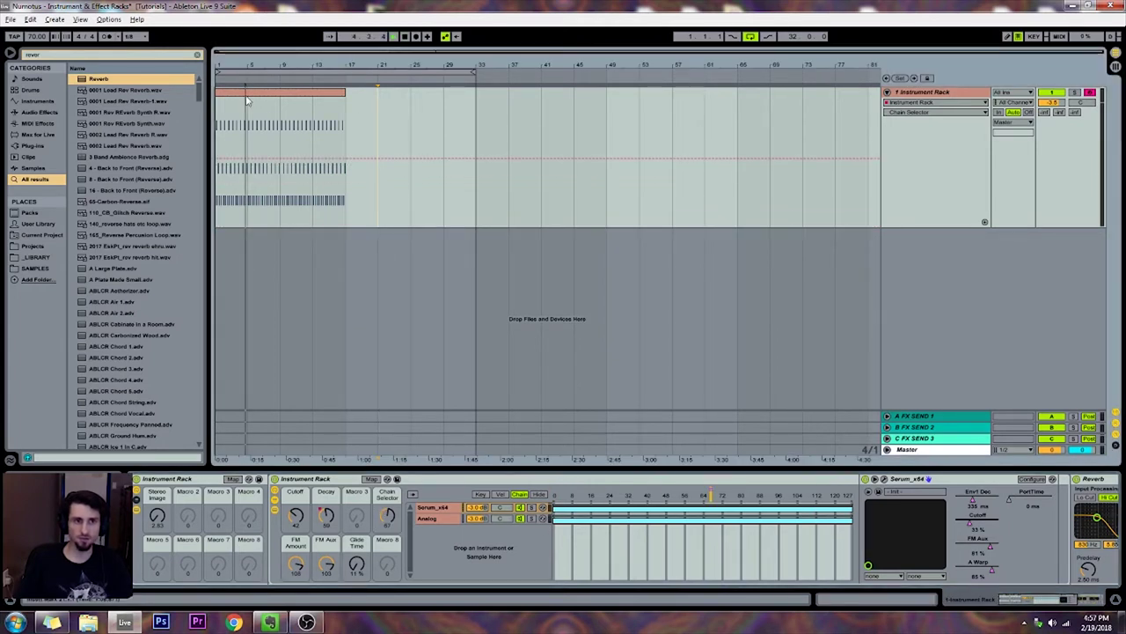
pyautogui.moveTo(386, 519)
pyautogui.mouseDown()
pyautogui.moveTo(385, 492)
pyautogui.moveTo(385, 578)
pyautogui.mouseUp()
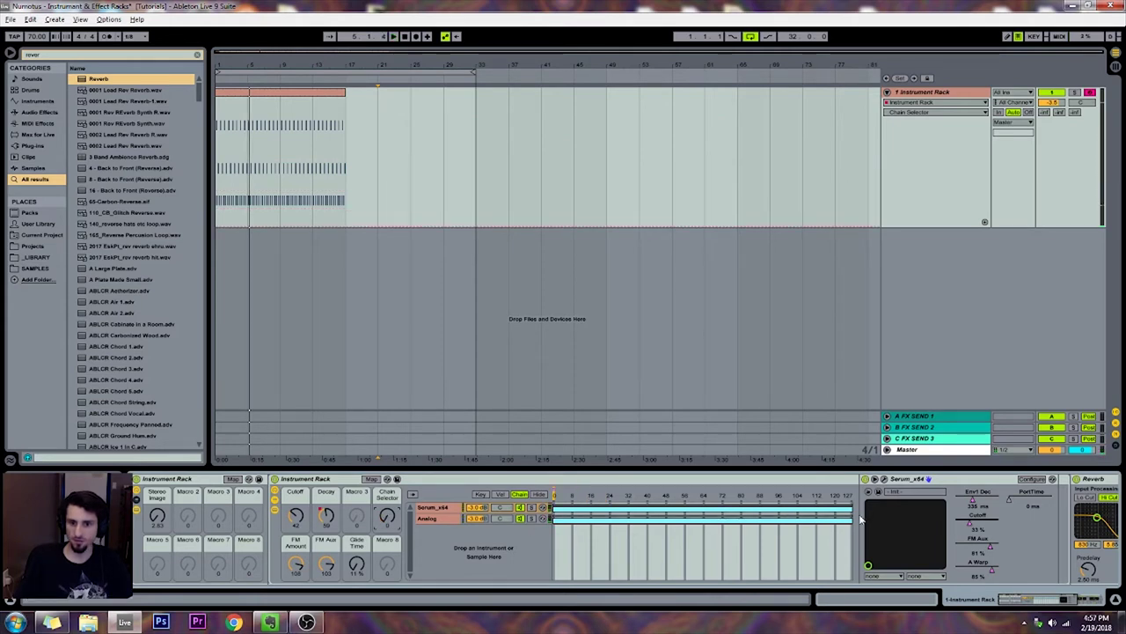
# - Crossfade the chain select zones, with Analog fading out from about 64 and Serum fading in up to about 64
pyautogui.moveTo(850, 515); pyautogui.dragTo(700, 490)
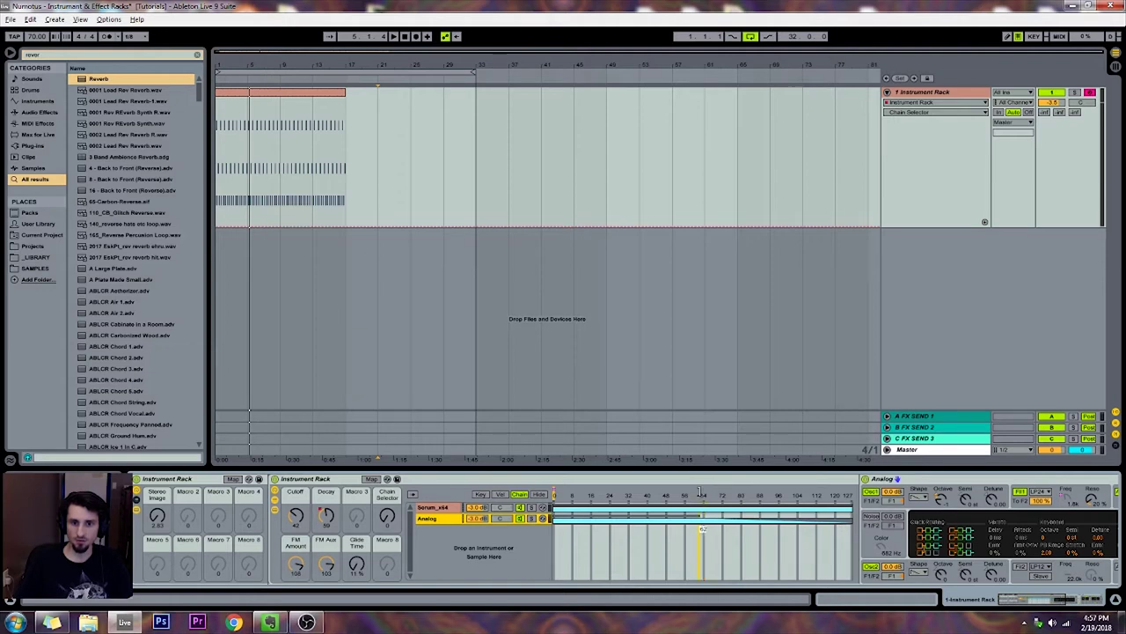
pyautogui.moveTo(702, 490)
pyautogui.mouseDown()
pyautogui.moveTo(554, 496)
pyautogui.moveTo(704, 497)
pyautogui.mouseUp()
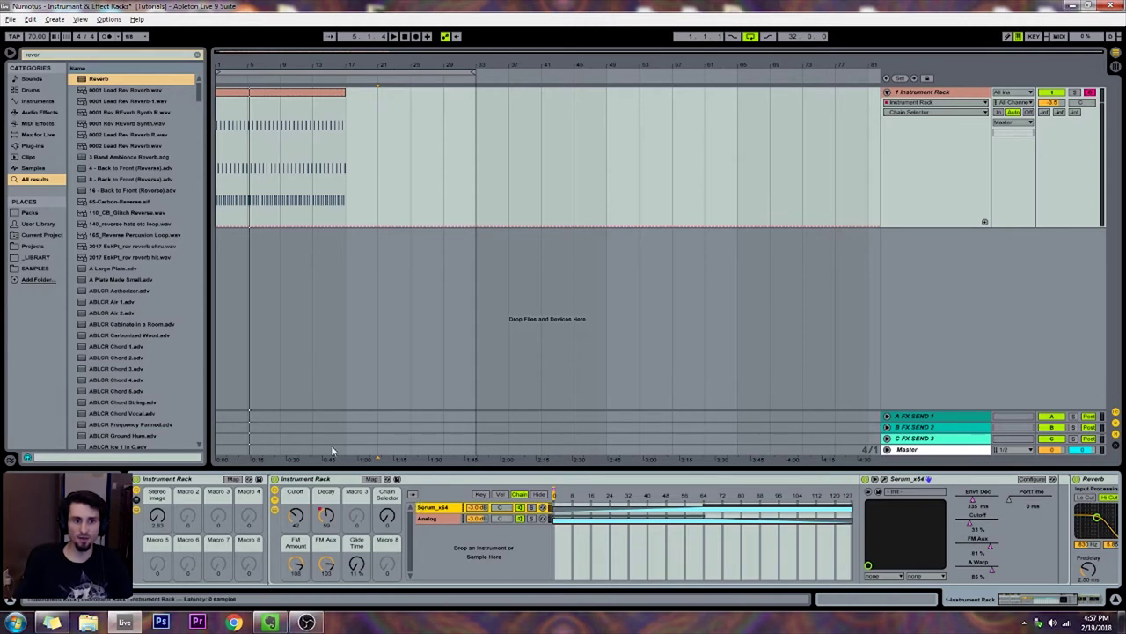
pyautogui.press('space')
pyautogui.press('space')
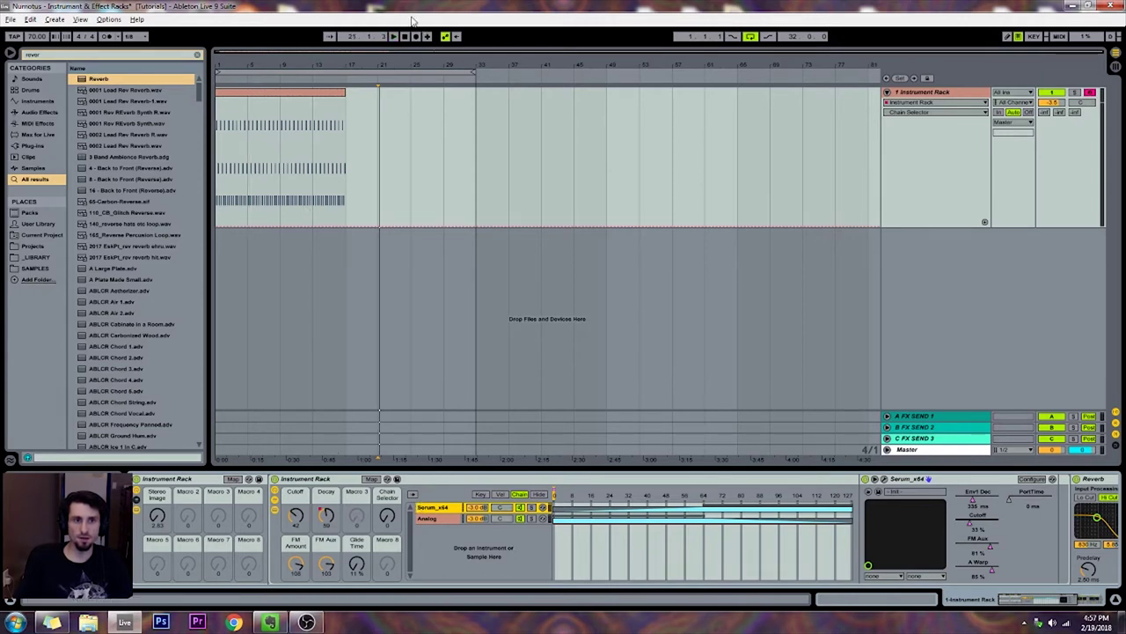
# - Play from the start and sweep the Chain Selector macro through 64 up to 127, then back down to about 55
pyautogui.click(404, 36)
pyautogui.press('space')
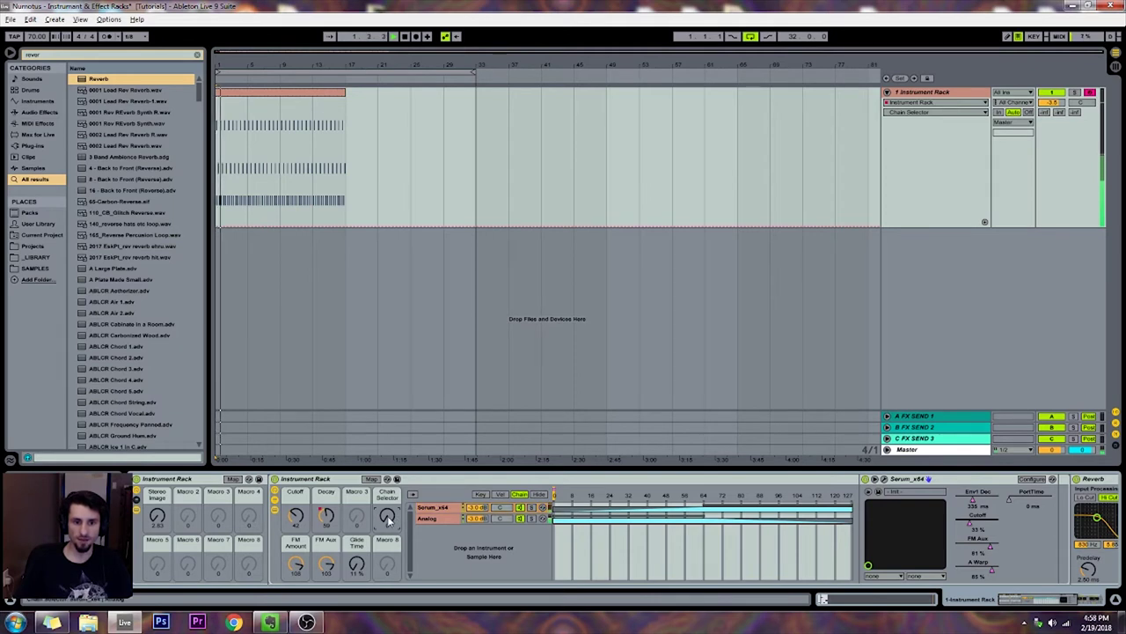
pyautogui.moveTo(388, 517); pyautogui.dragTo(388, 459)
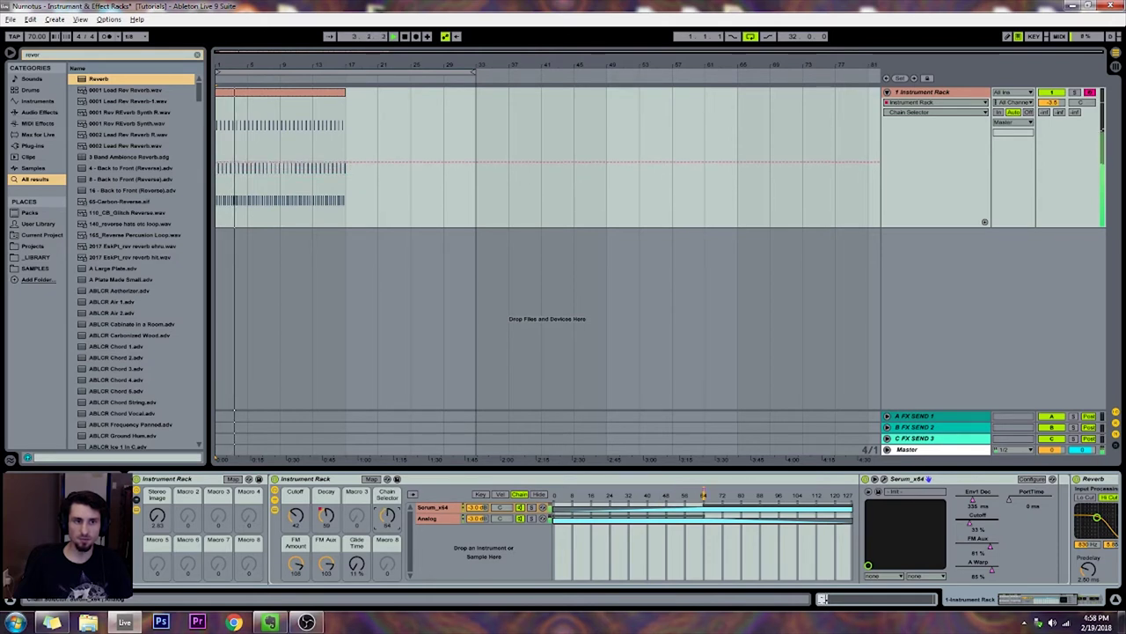
pyautogui.moveTo(388, 517); pyautogui.dragTo(388, 472)
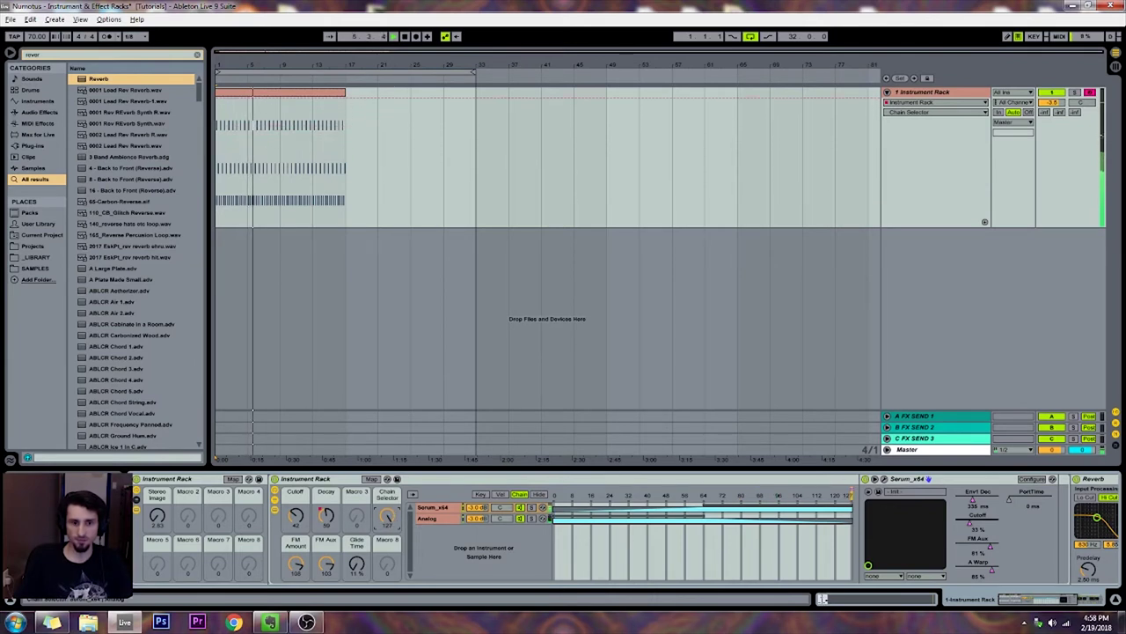
pyautogui.moveTo(388, 517); pyautogui.dragTo(388, 532)
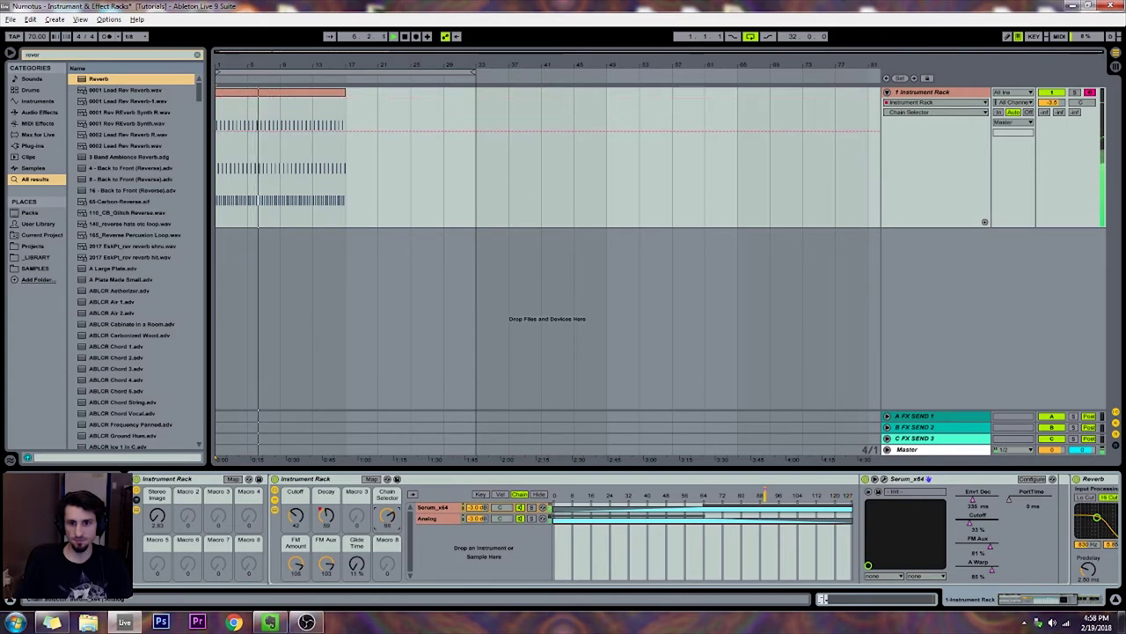
# - Duplicate the Analog chain twice and distribute the four chain select ranges equally
pyautogui.click(440, 518)
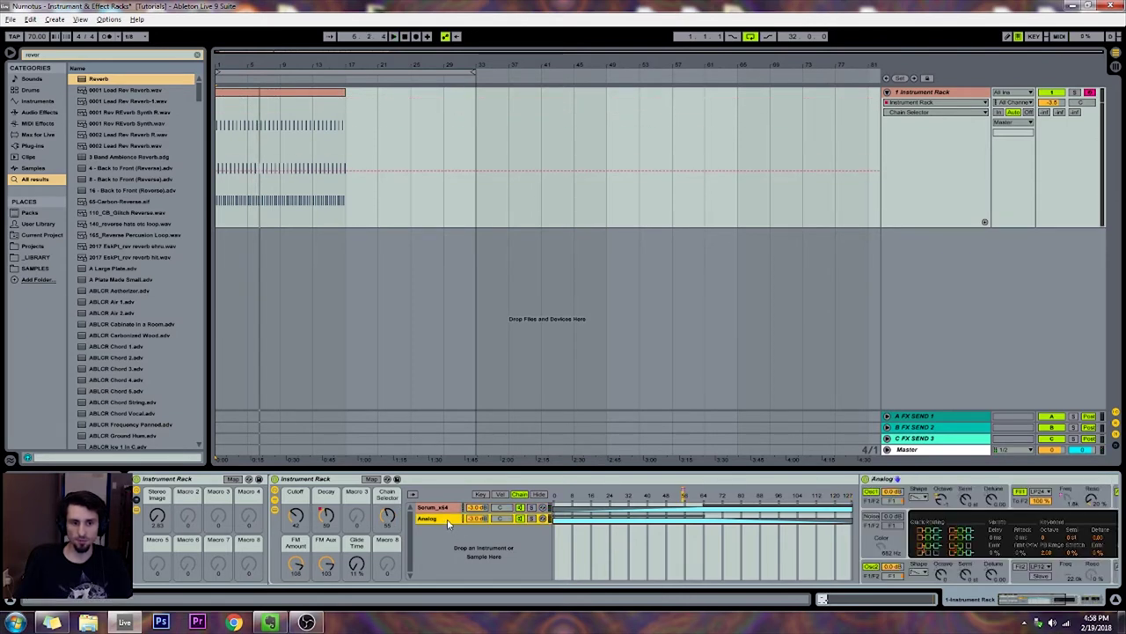
pyautogui.hotkey('ctrl', 'd')
pyautogui.hotkey('ctrl', 'd')
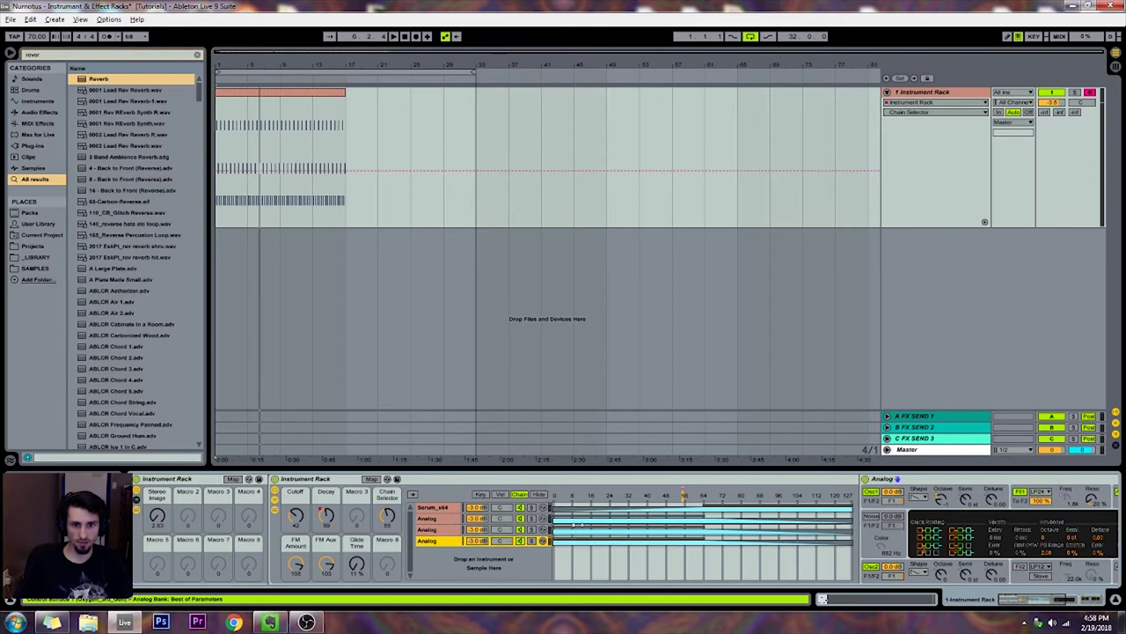
pyautogui.rightClick(575, 527)
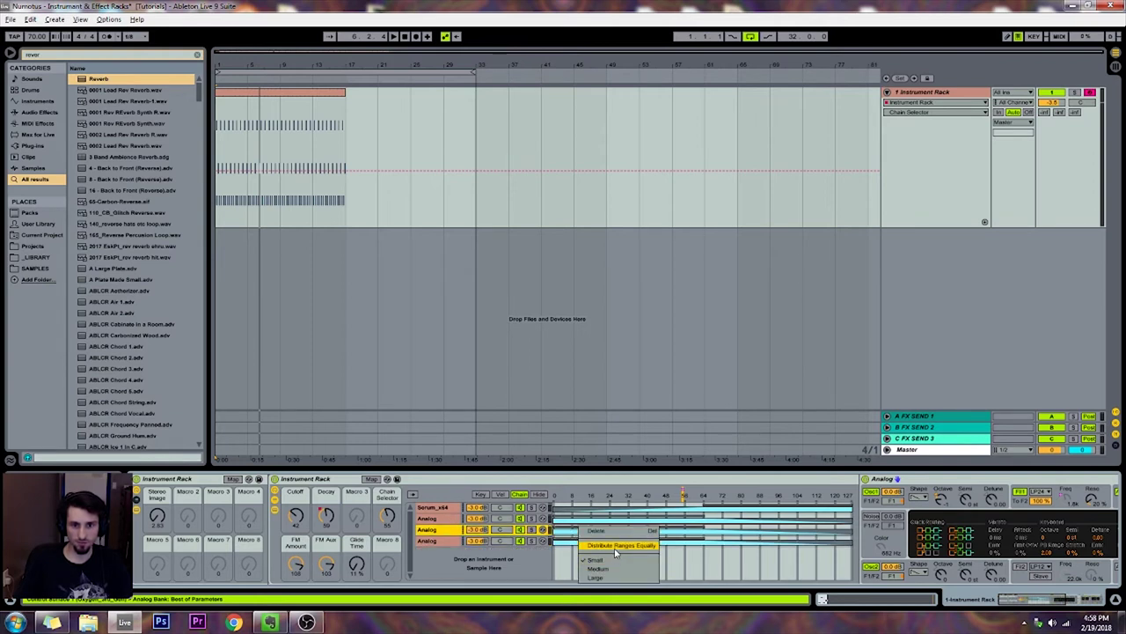
pyautogui.click(621, 545)
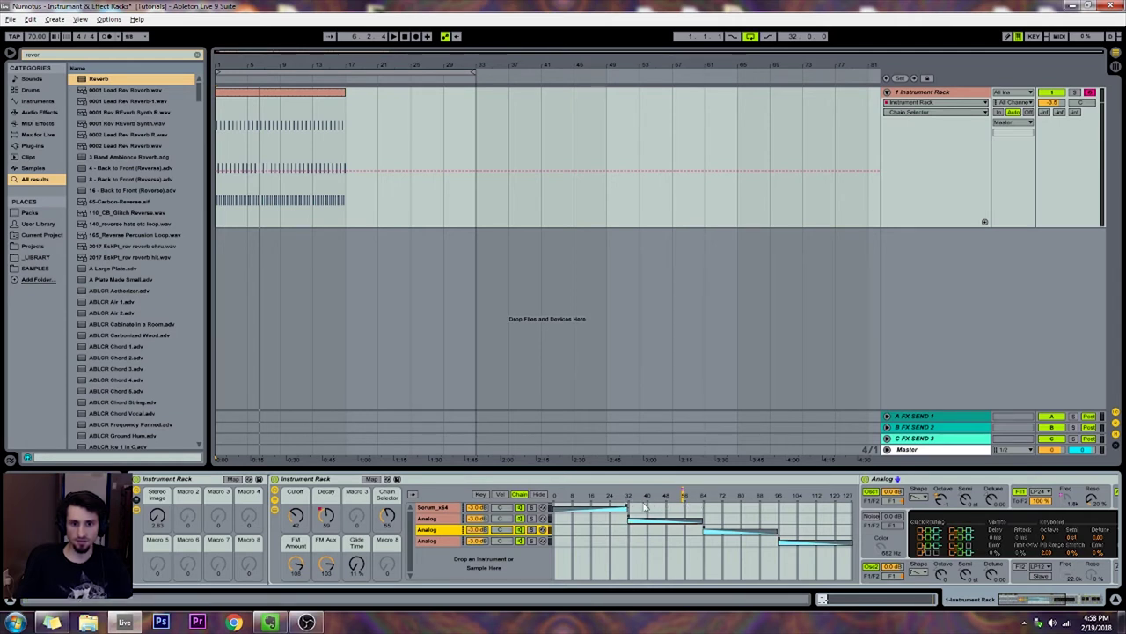
# - Remove the fades from all four chain select zones so each has hard edges
pyautogui.click(625, 505)
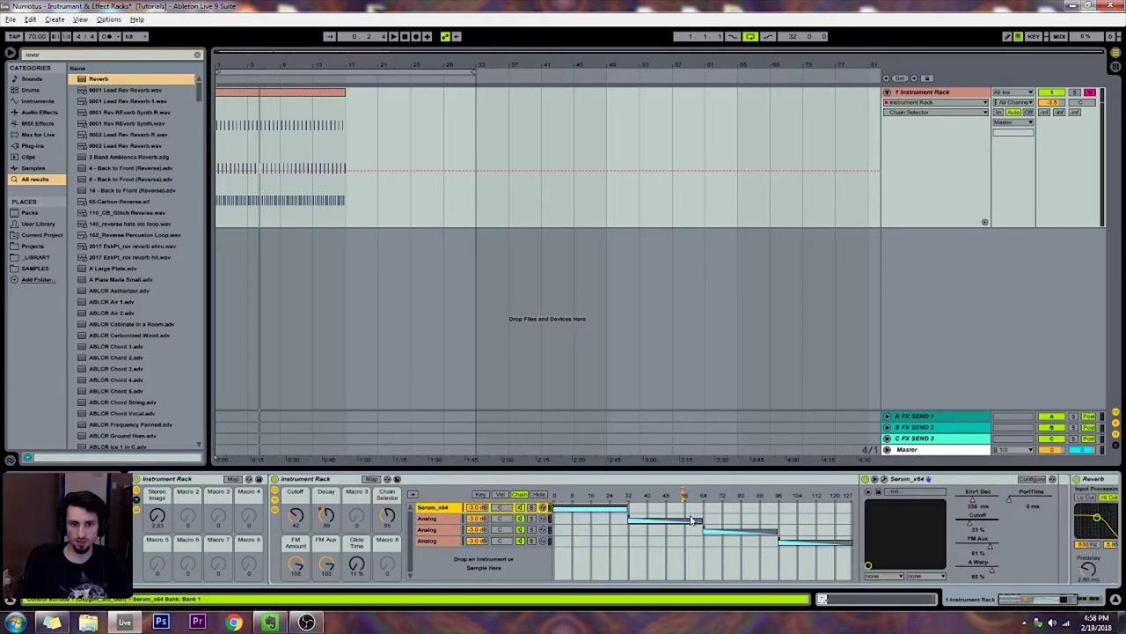
pyautogui.click(632, 520)
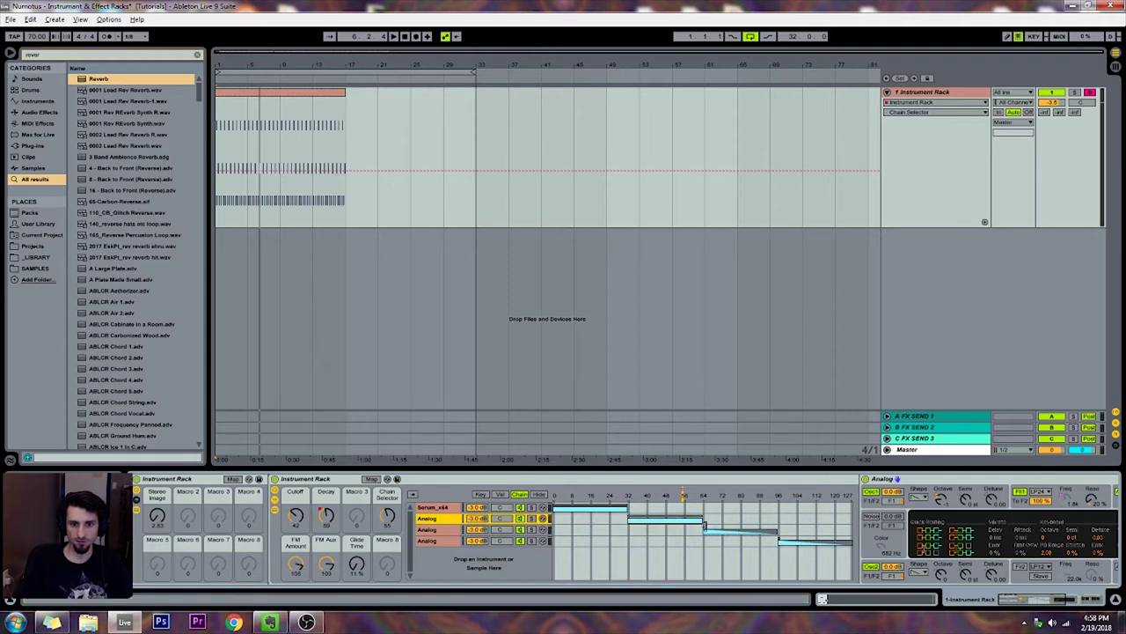
pyautogui.click(784, 539)
pyautogui.moveTo(785, 537); pyautogui.dragTo(850, 536)
# - Sweep the Chain Selector macro during playback, setting the third chain's volume to about -12.4 dB and adjusting the last chain's volume
pyautogui.press('space')
pyautogui.click(386, 518)
pyautogui.moveTo(386, 518); pyautogui.dragTo(386, 523)
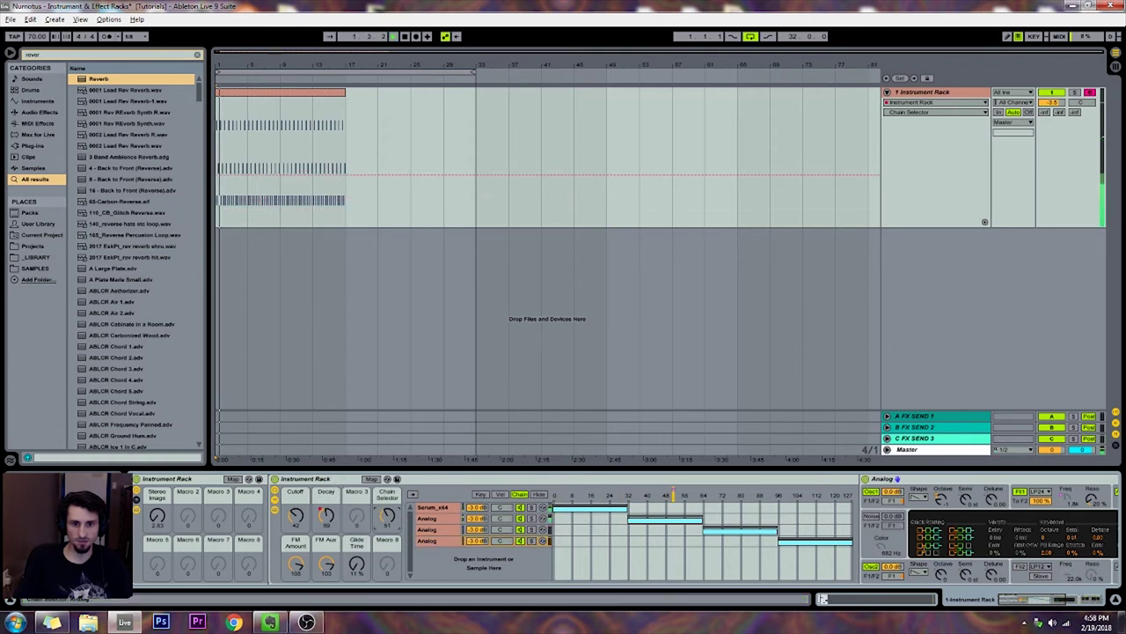
pyautogui.click(431, 540)
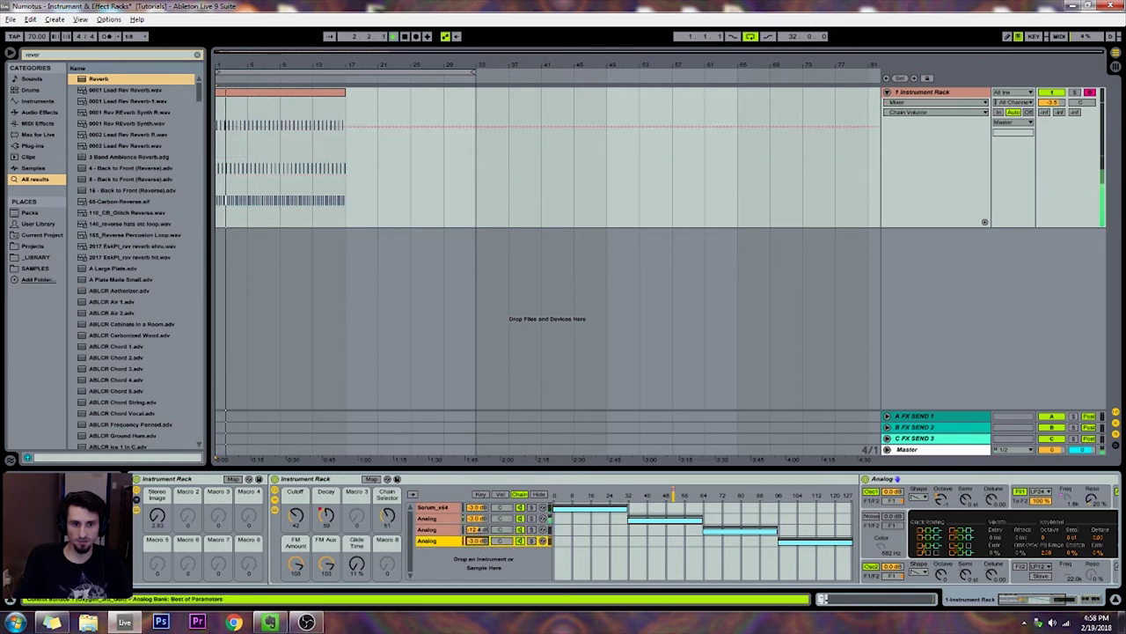
pyautogui.moveTo(388, 518)
pyautogui.mouseDown()
pyautogui.moveTo(388, 440)
pyautogui.moveTo(388, 532)
pyautogui.moveTo(388, 474)
pyautogui.mouseUp()
pyautogui.press('space')
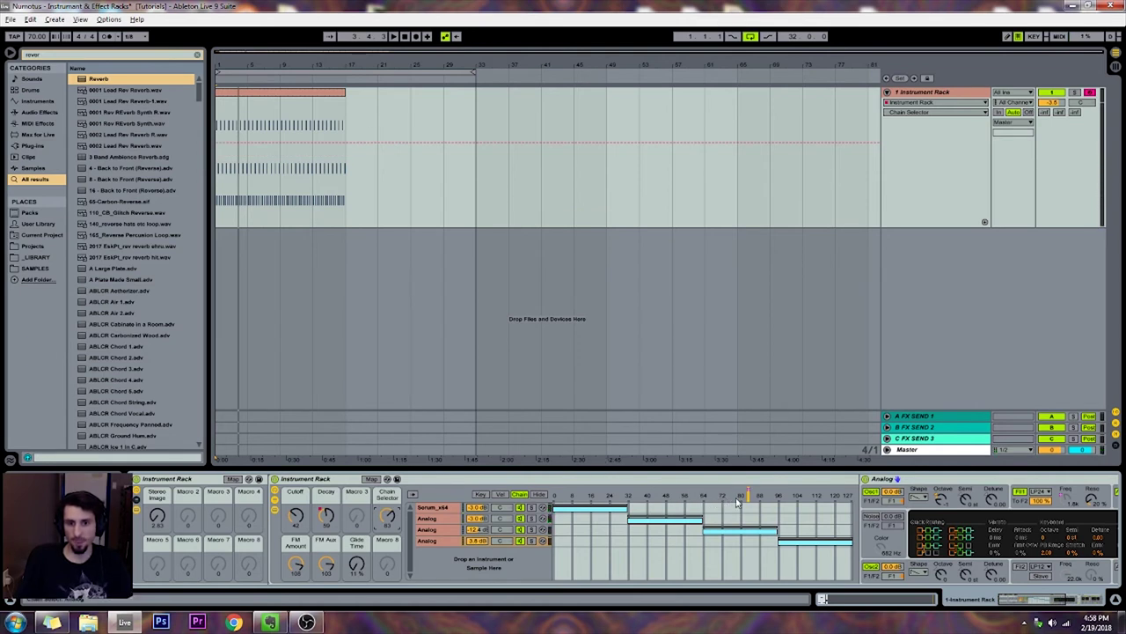
# - Set the Chain Selector macro to about 70 and extend the third chain's zone up to 127
pyautogui.moveTo(393, 518)
pyautogui.mouseDown()
pyautogui.moveTo(393, 484)
pyautogui.moveTo(393, 532)
pyautogui.mouseUp()
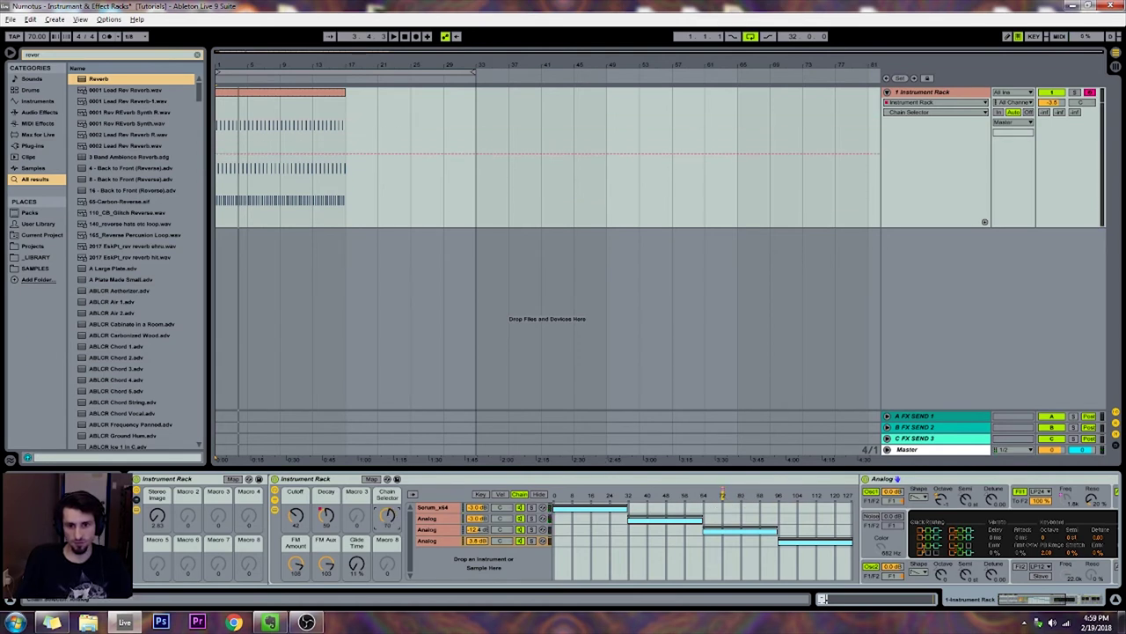
pyautogui.click(773, 532)
pyautogui.moveTo(780, 538)
pyautogui.mouseDown()
pyautogui.moveTo(776, 530)
pyautogui.moveTo(872, 528)
pyautogui.moveTo(744, 536)
pyautogui.moveTo(847, 539)
pyautogui.mouseUp()
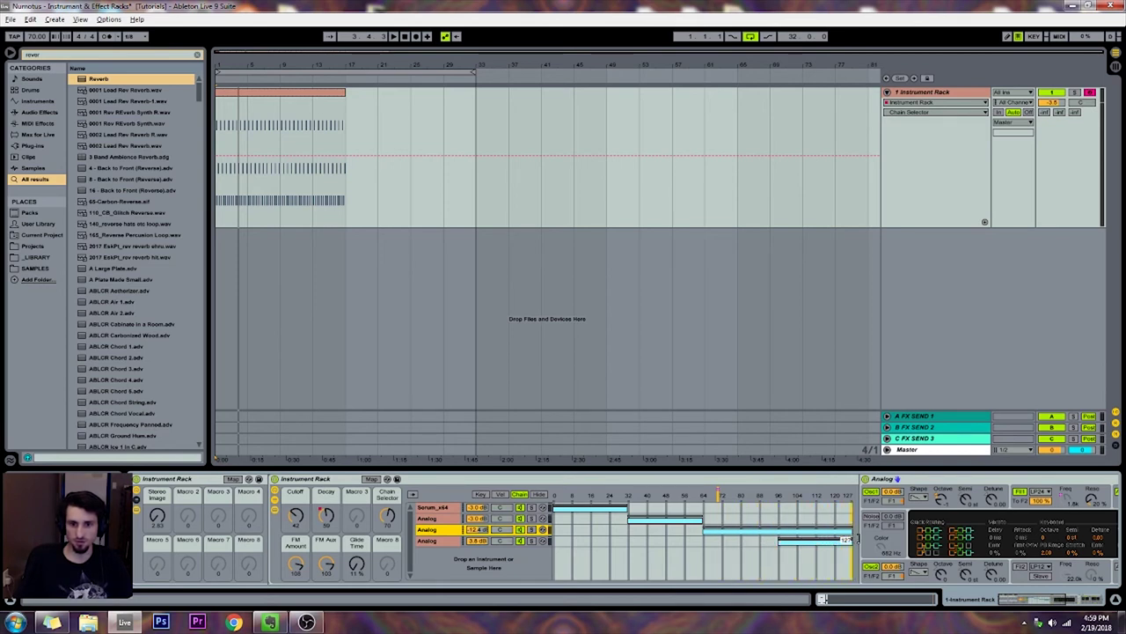
# - Group the Reverb following the Analog into an Audio Effect Rack and show the rack's chain list
pyautogui.moveTo(1043, 598); pyautogui.dragTo(1073, 597)
pyautogui.click(896, 484)
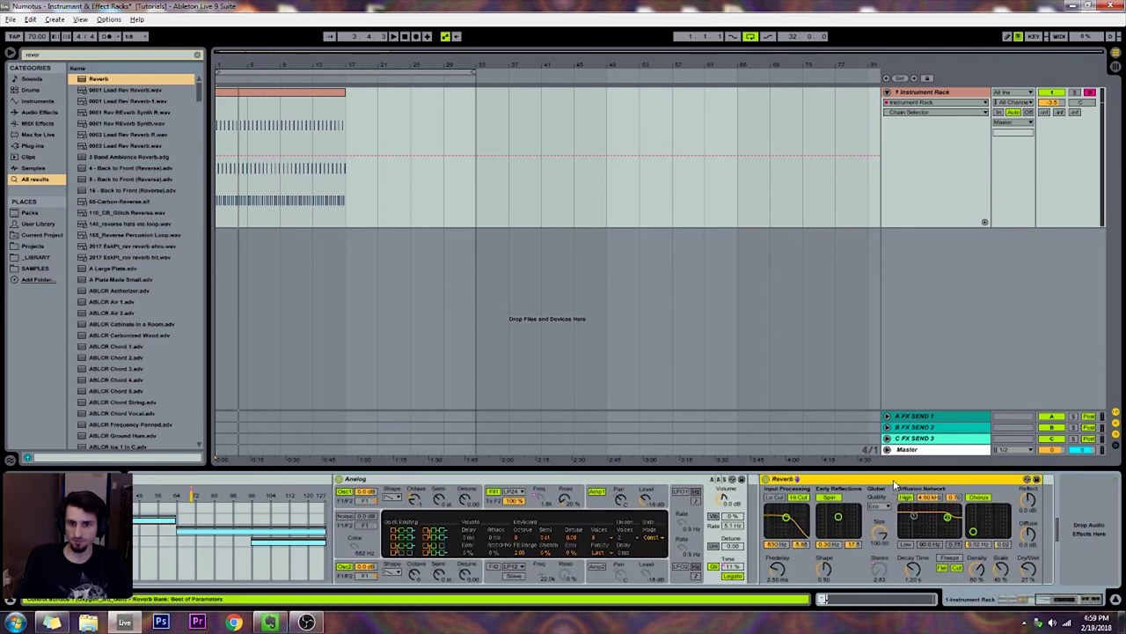
pyautogui.hotkey('ctrl', 'd')
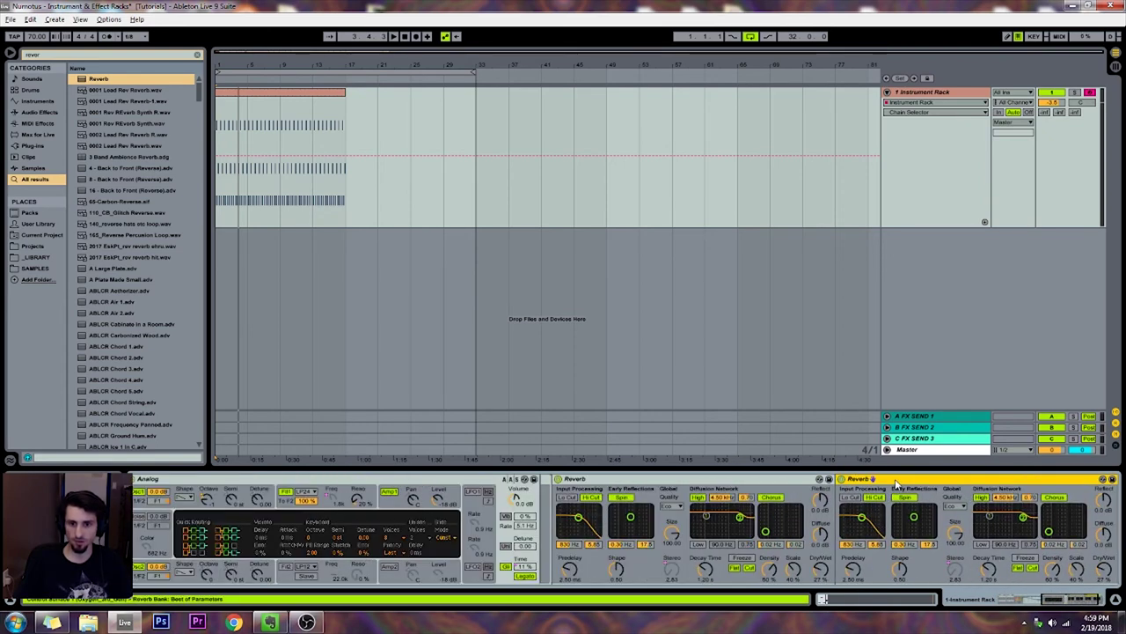
pyautogui.press('Delete')
pyautogui.hotkey('ctrl', 'g')
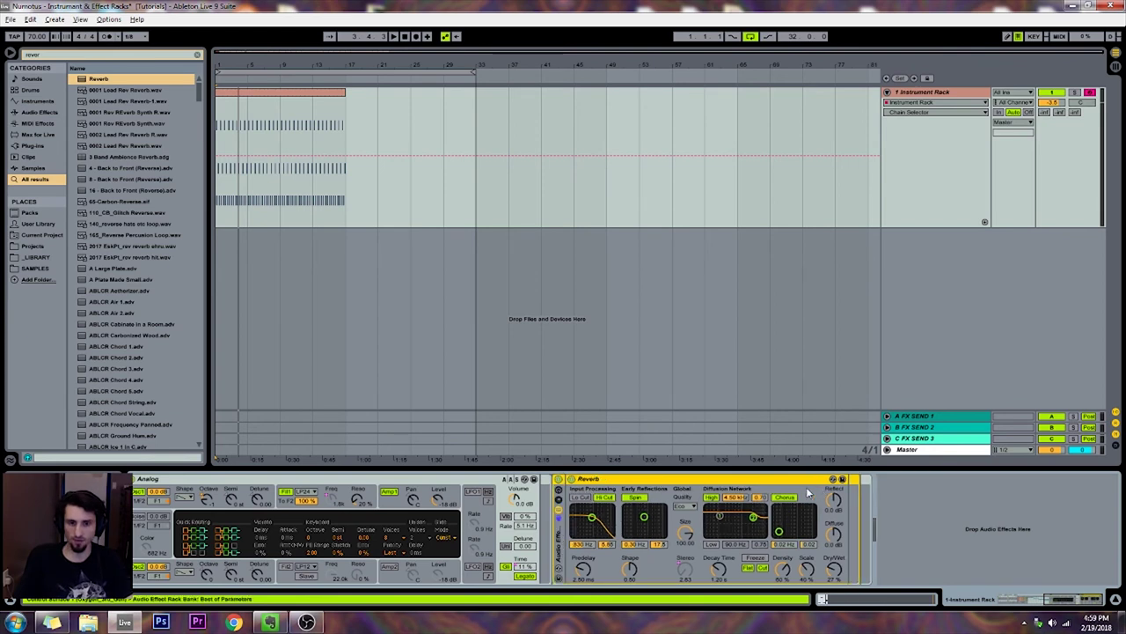
pyautogui.click(562, 501)
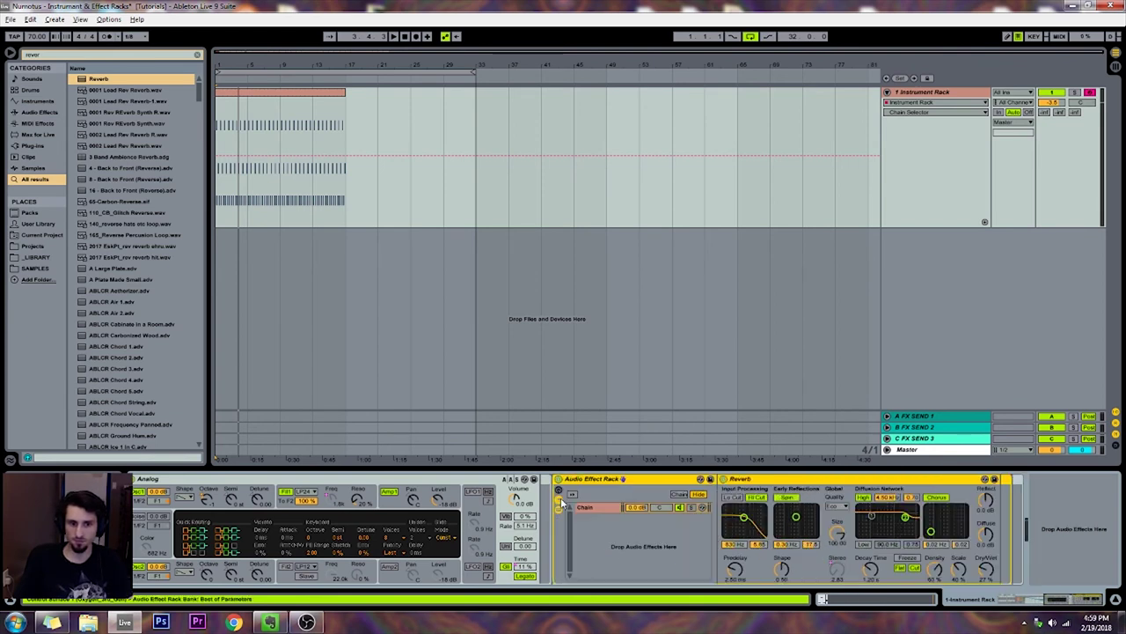
# - Duplicate the Reverb chain, show the effect rack's chain select zones, and extend the first chain's zone to about 25
pyautogui.click(588, 507)
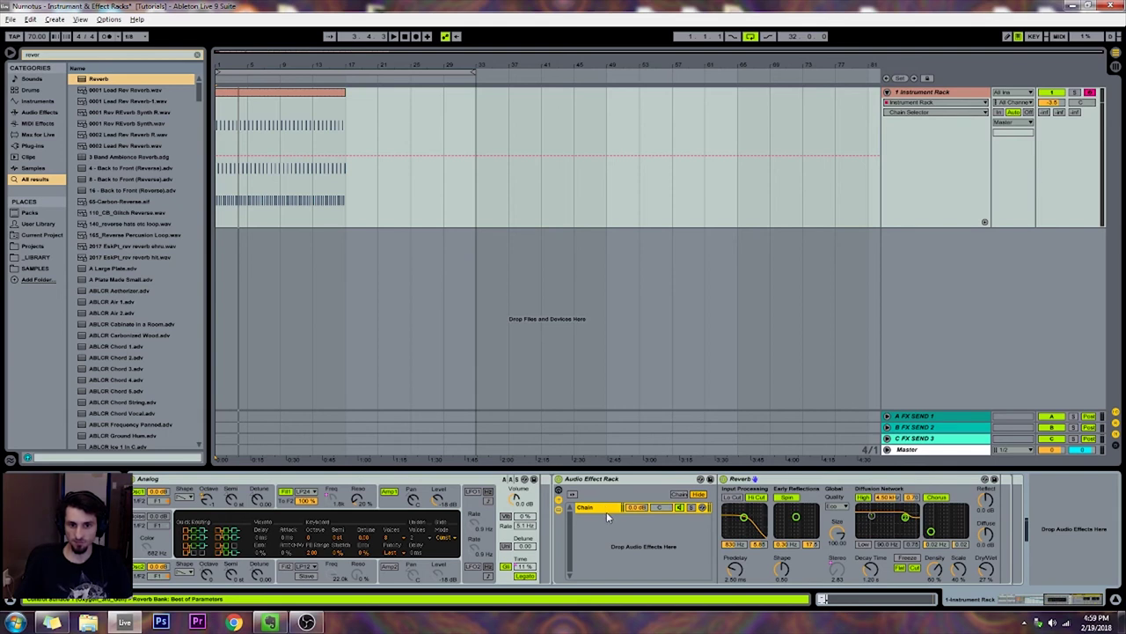
pyautogui.hotkey('ctrl', 'd')
pyautogui.click(682, 494)
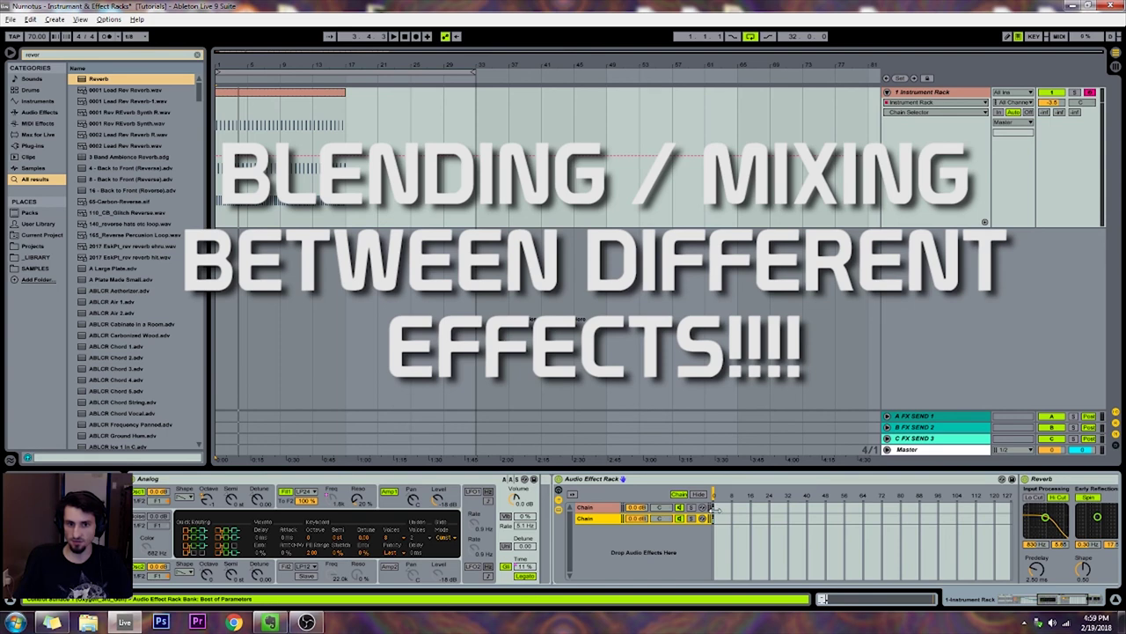
pyautogui.moveTo(714, 508); pyautogui.dragTo(776, 508)
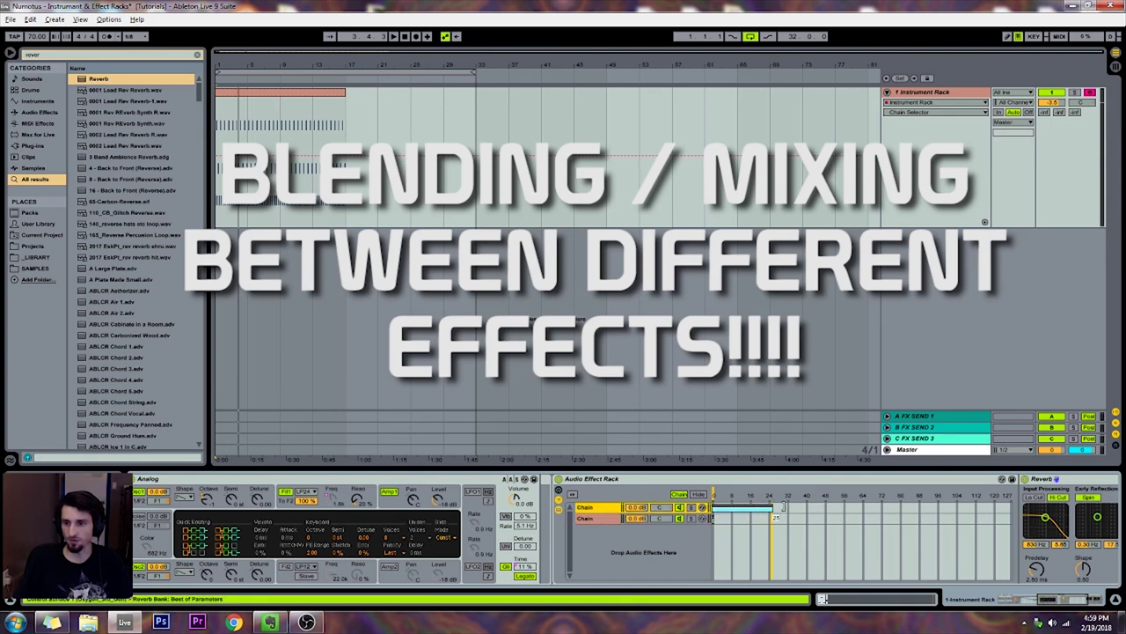
pyautogui.click(1000, 602)
pyautogui.moveTo(1000, 602); pyautogui.dragTo(995, 600)
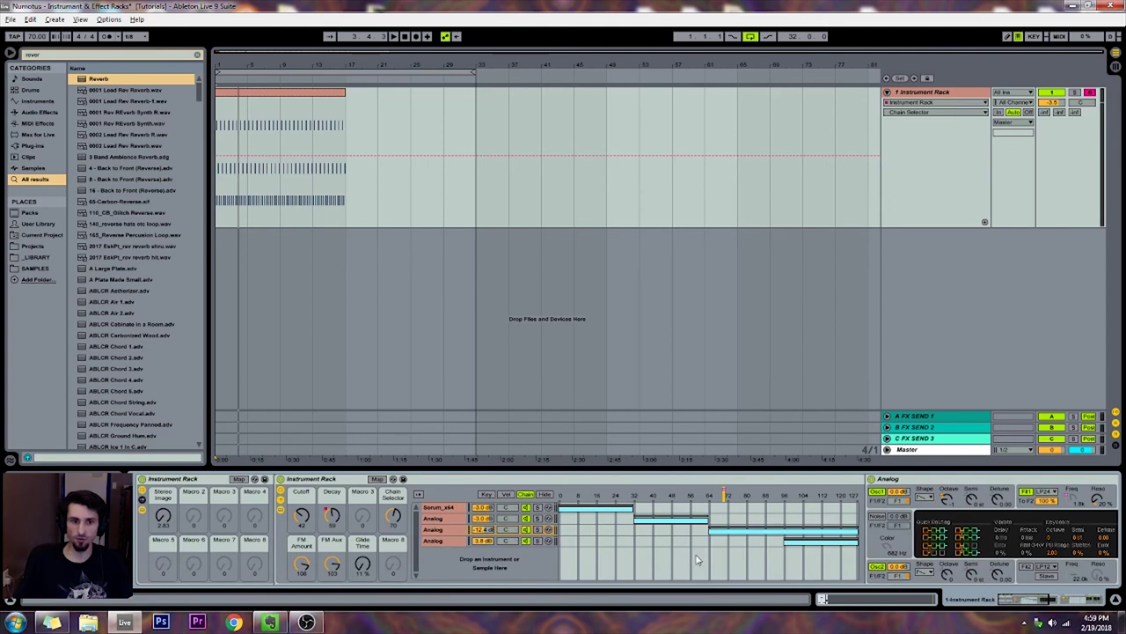